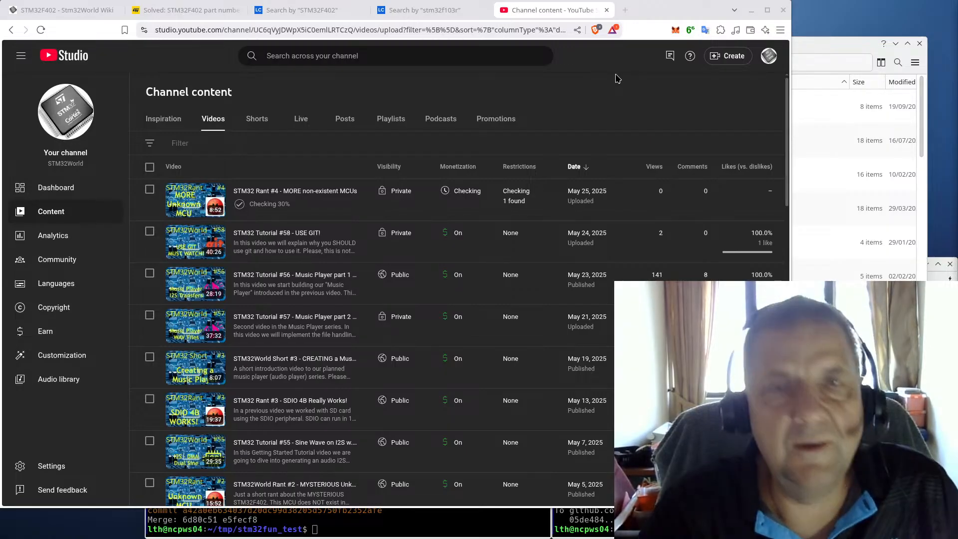
Step: View the LCSC results for STM32F402 and open the MCUSTM32F405 board page from the STM32World wiki's main page
{"action": "left_click", "coordinate": [311, 10]}
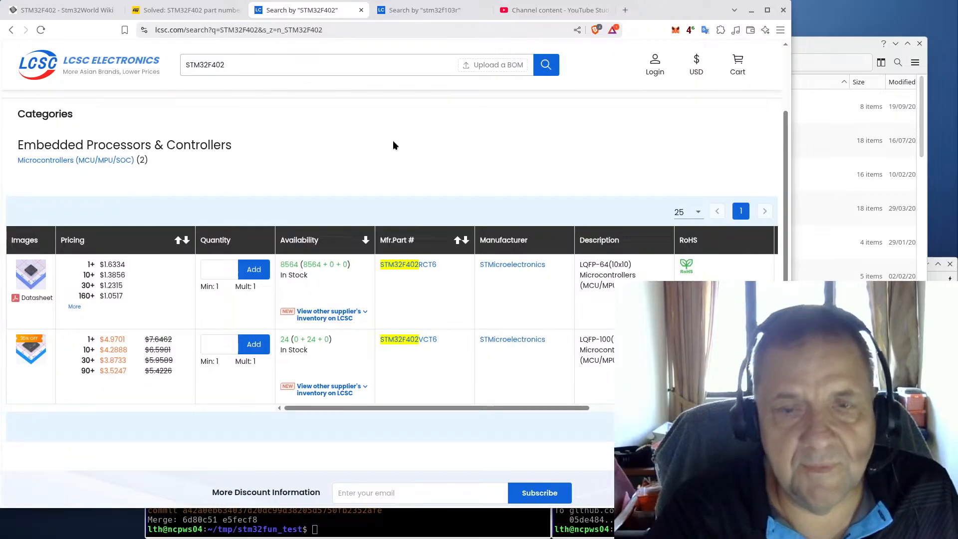
{"action": "left_click", "coordinate": [55, 10]}
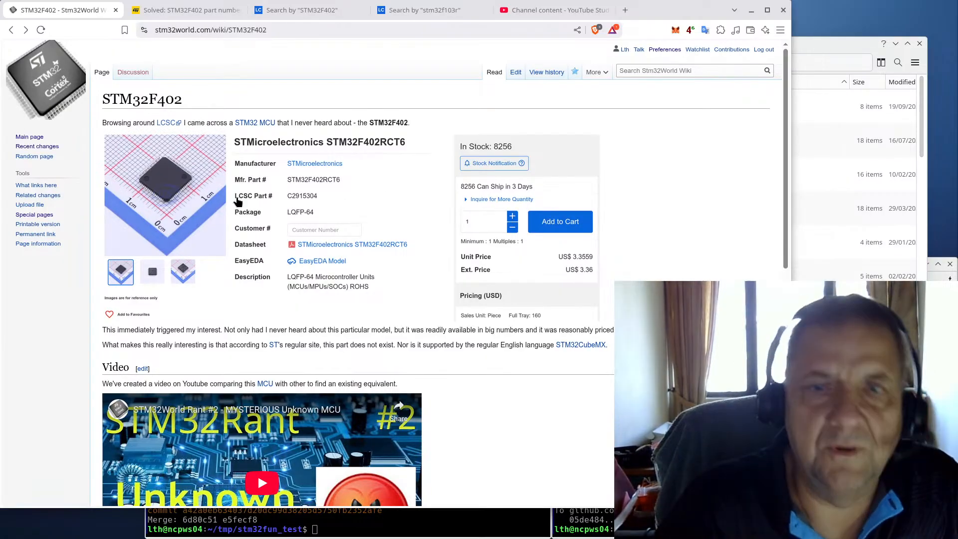
{"action": "left_click", "coordinate": [26, 140]}
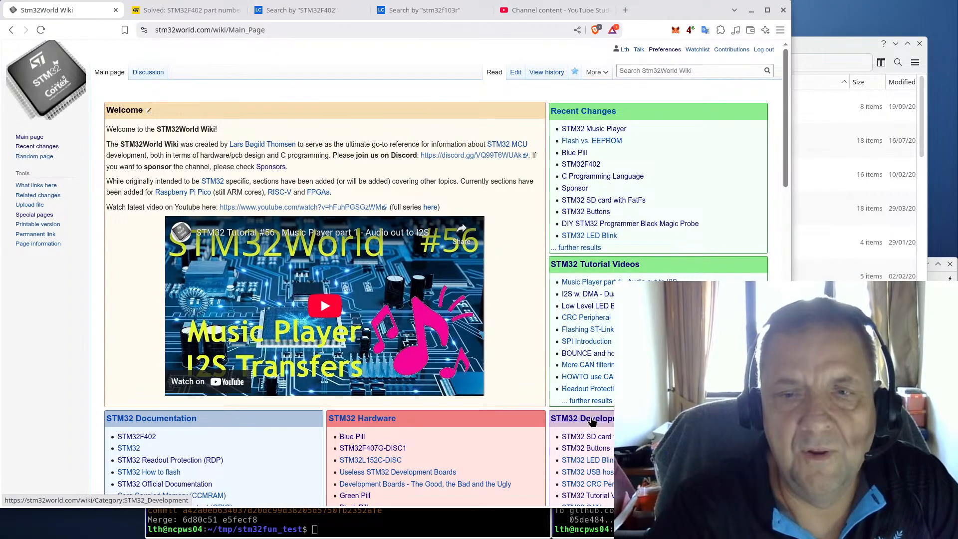
{"action": "scroll", "coordinate": [592, 428], "scroll_direction": "down", "scroll_amount": 2}
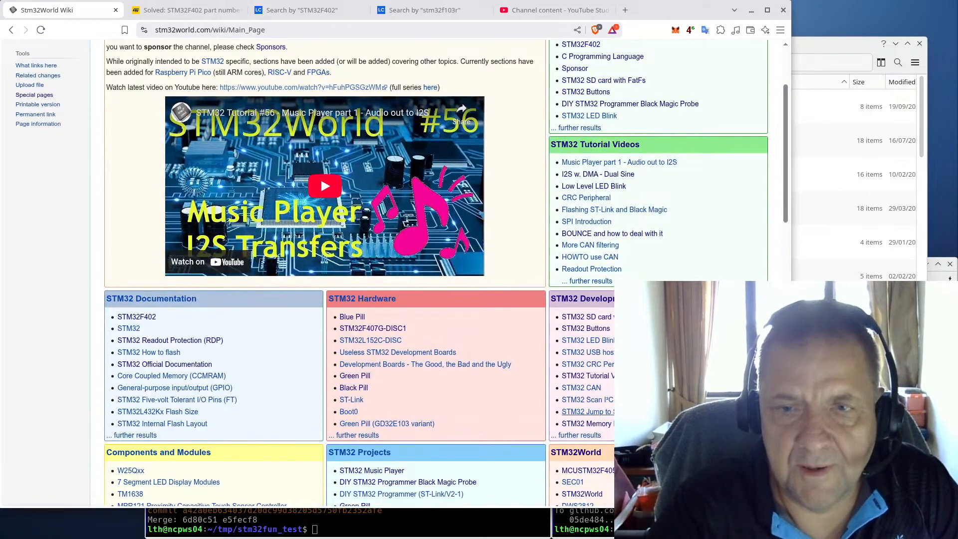
{"action": "scroll", "coordinate": [595, 221], "scroll_direction": "down", "scroll_amount": 4}
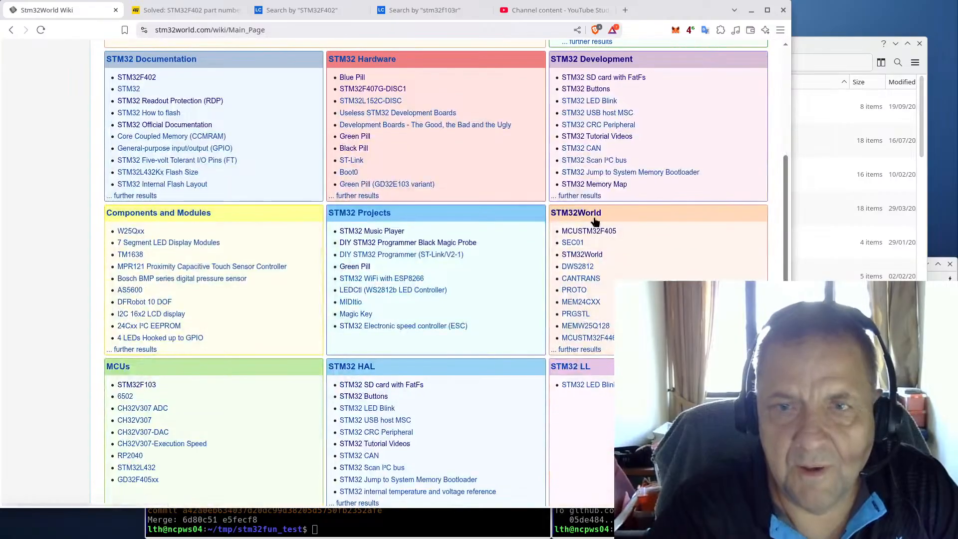
{"action": "left_click", "coordinate": [591, 233]}
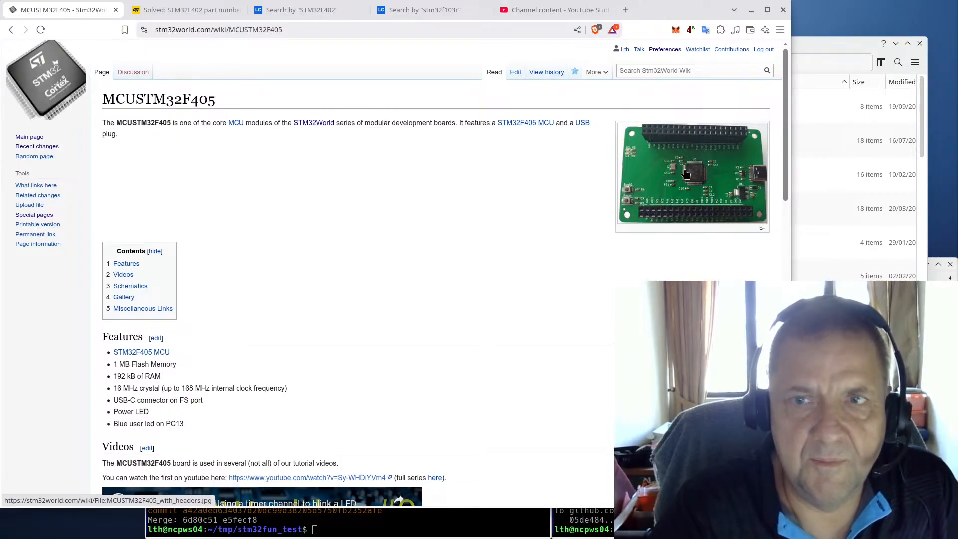
Step: Check the STM32F402 prices on LCSC and return to the MCUSTM32F405 wiki page
{"action": "left_click", "coordinate": [290, 10]}
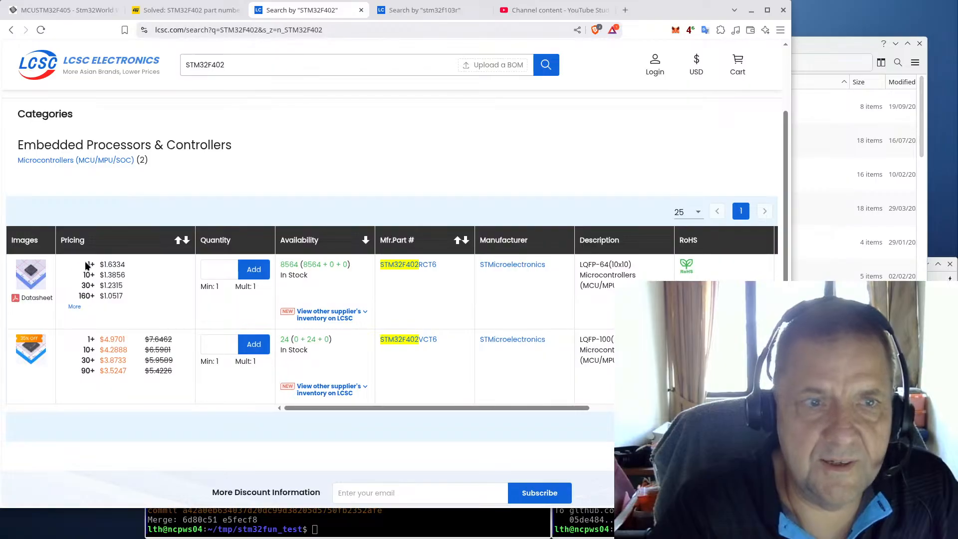
{"action": "left_click", "coordinate": [529, 11]}
{"action": "left_click", "coordinate": [64, 10]}
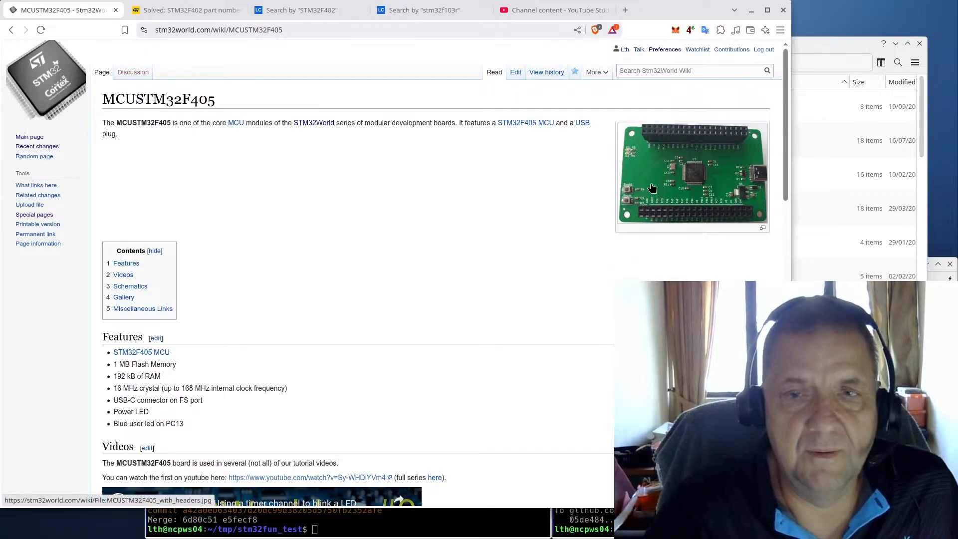
Step: Switch to Dolphin and try to duplicate the mcustm32f405 folder inside stm32world_hardware
{"action": "left_click", "coordinate": [812, 45]}
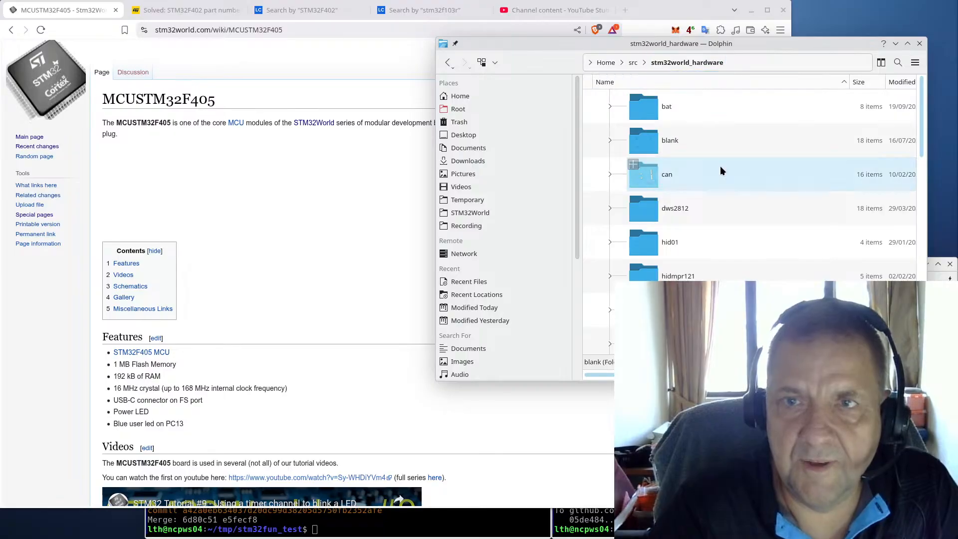
{"action": "scroll", "coordinate": [732, 180], "scroll_direction": "down", "scroll_amount": 5}
{"action": "left_click", "coordinate": [730, 185]}
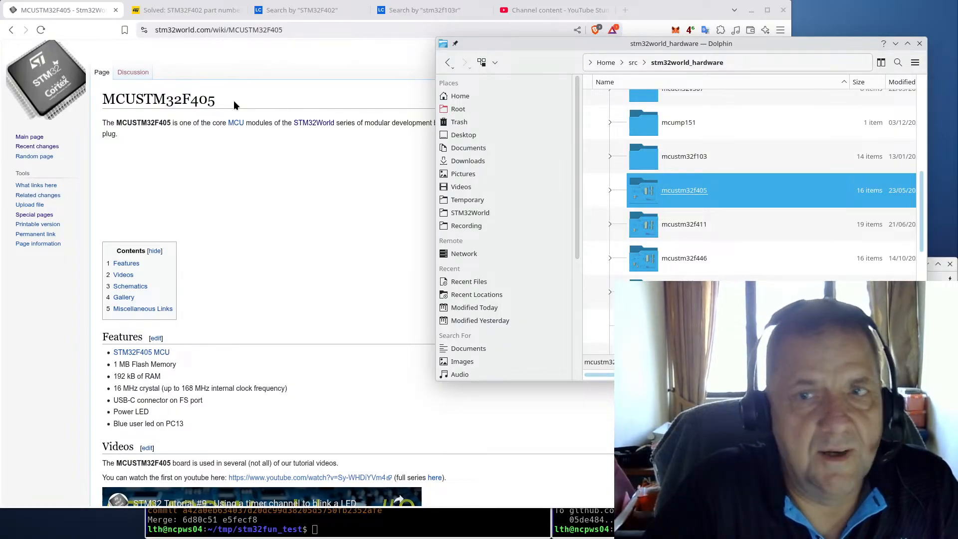
{"action": "right_click", "coordinate": [647, 190]}
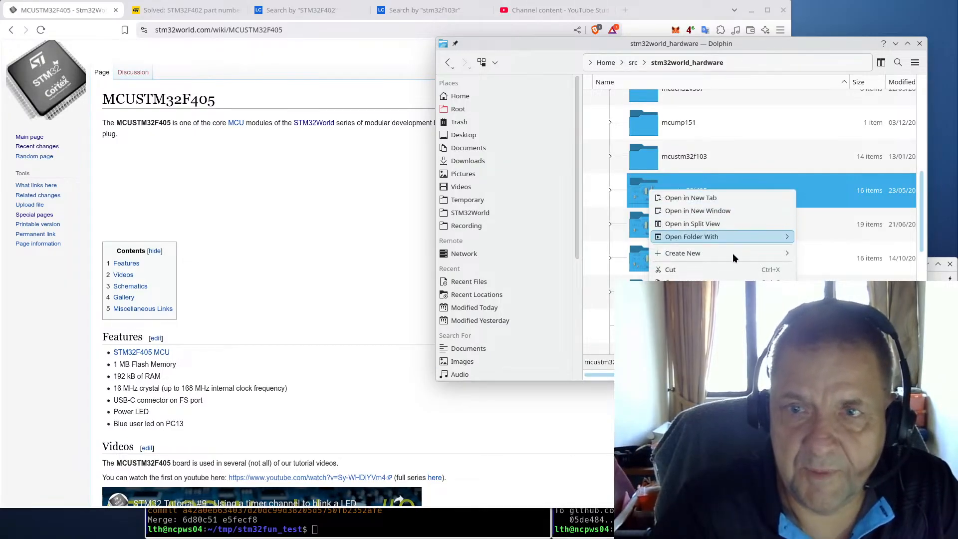
{"action": "left_click", "coordinate": [698, 283]}
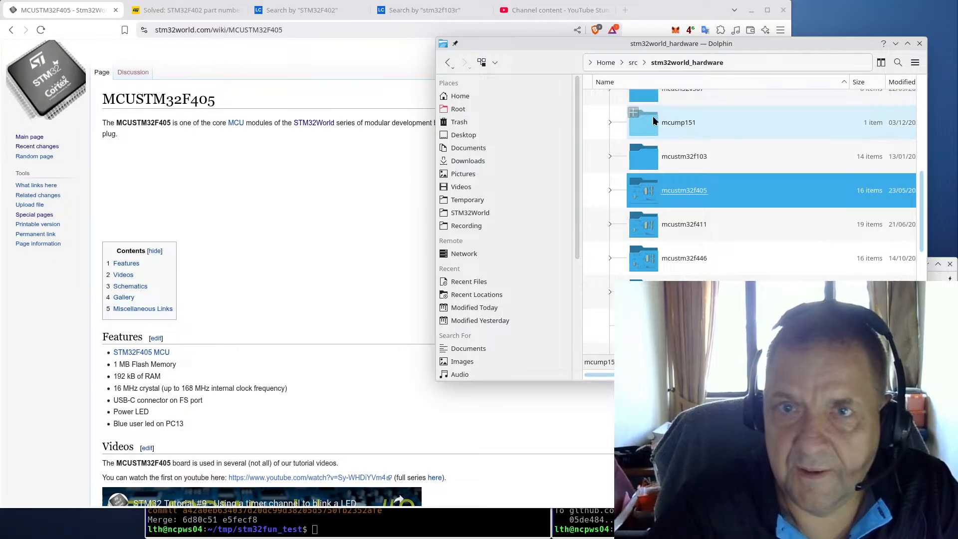
{"action": "right_click", "coordinate": [598, 141]}
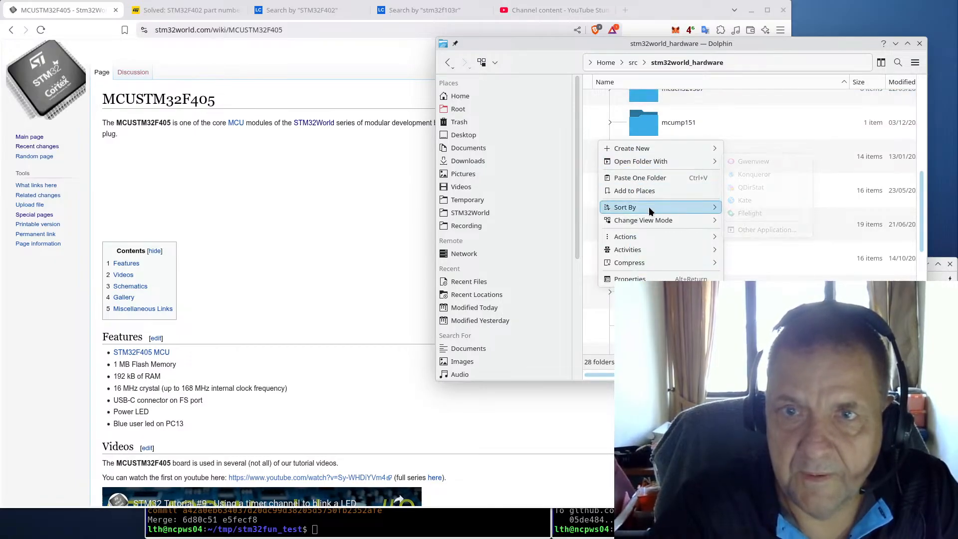
{"action": "mouse_move", "coordinate": [666, 226]}
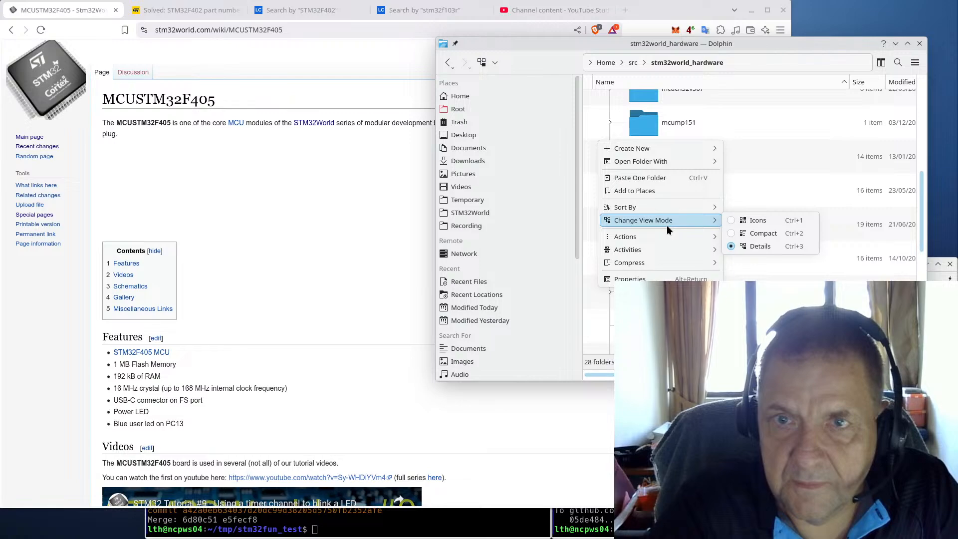
{"action": "key", "text": "ctrl+v"}
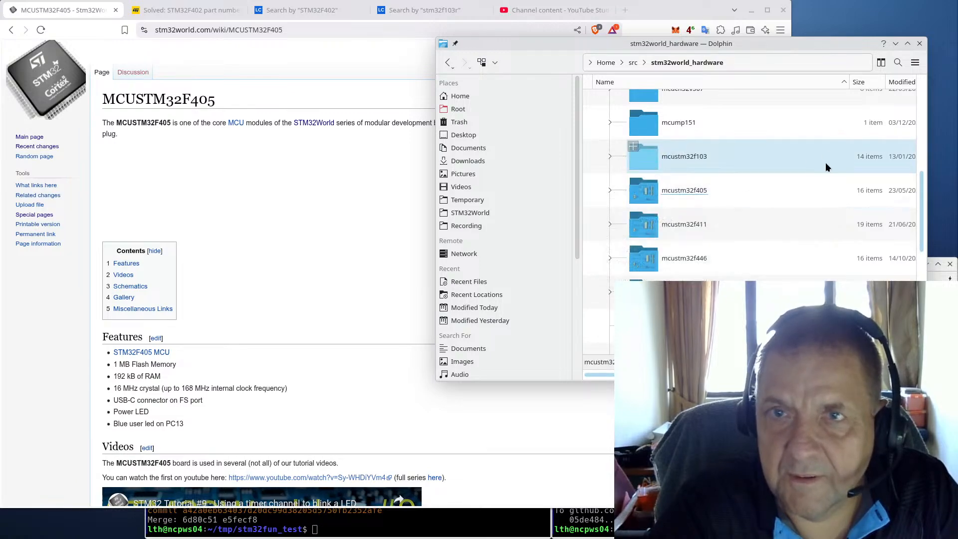
{"action": "scroll", "coordinate": [803, 149], "scroll_direction": "up", "scroll_amount": 5}
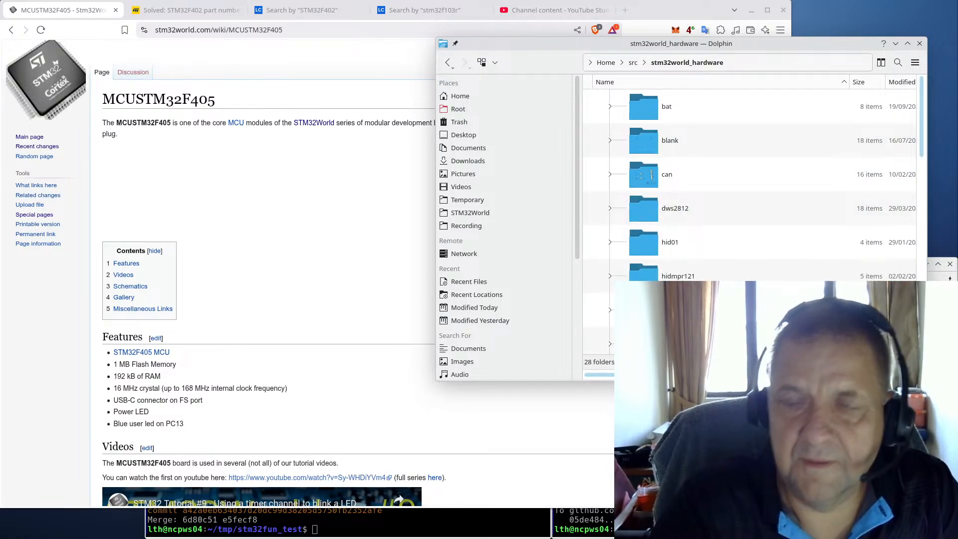
Step: Switch to Konsole and copy the mcustm32f405 folder to a new folder named mcustm32f402
{"action": "key", "text": "alt+Tab"}
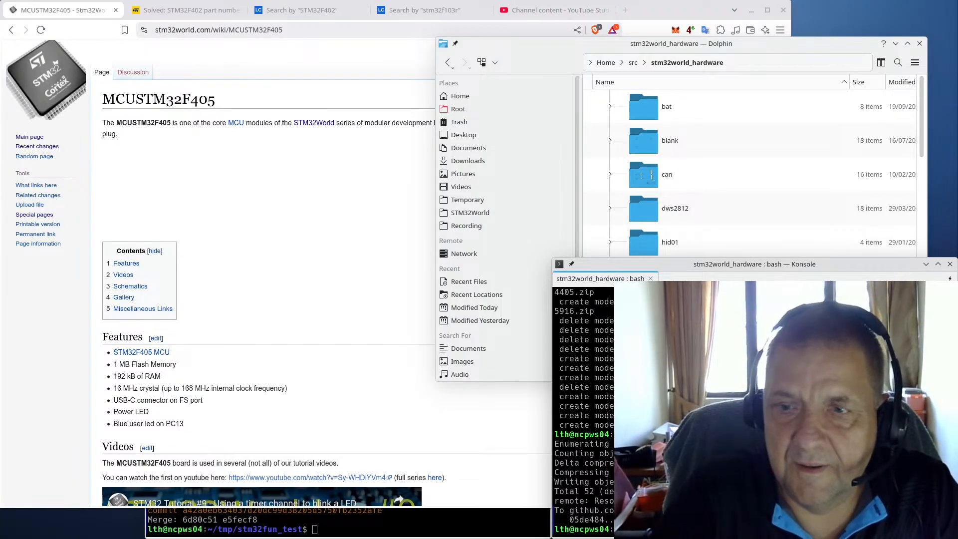
{"action": "key", "text": "Tab"}
{"action": "key", "text": "Tab"}
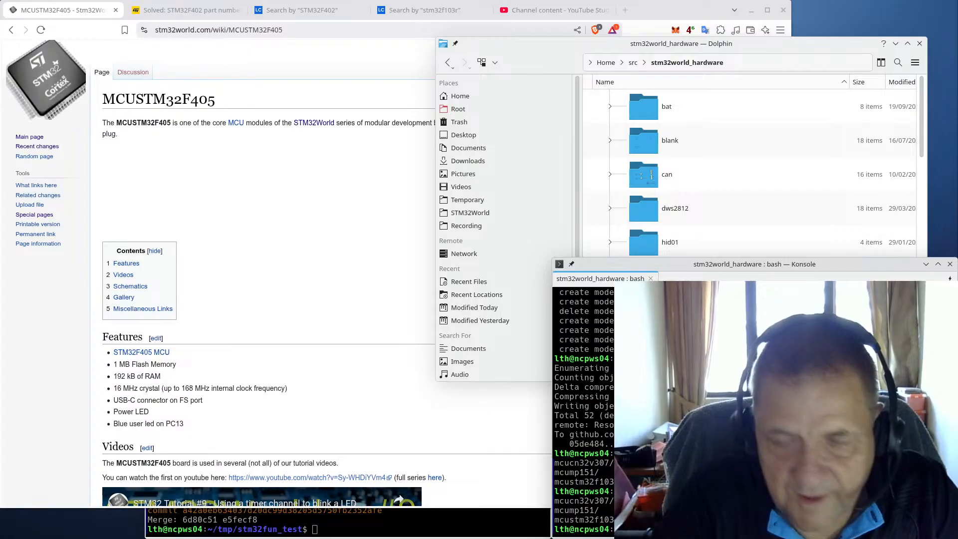
{"action": "key", "text": "Return"}
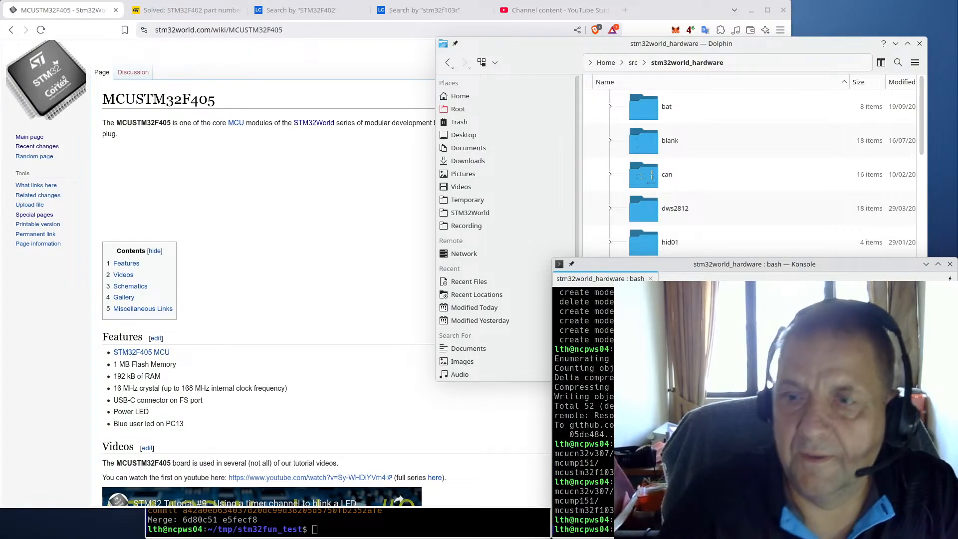
Step: Switch back to Dolphin and open the mcustm32f402 folder in stm32world_hardware
{"action": "left_click", "coordinate": [747, 44]}
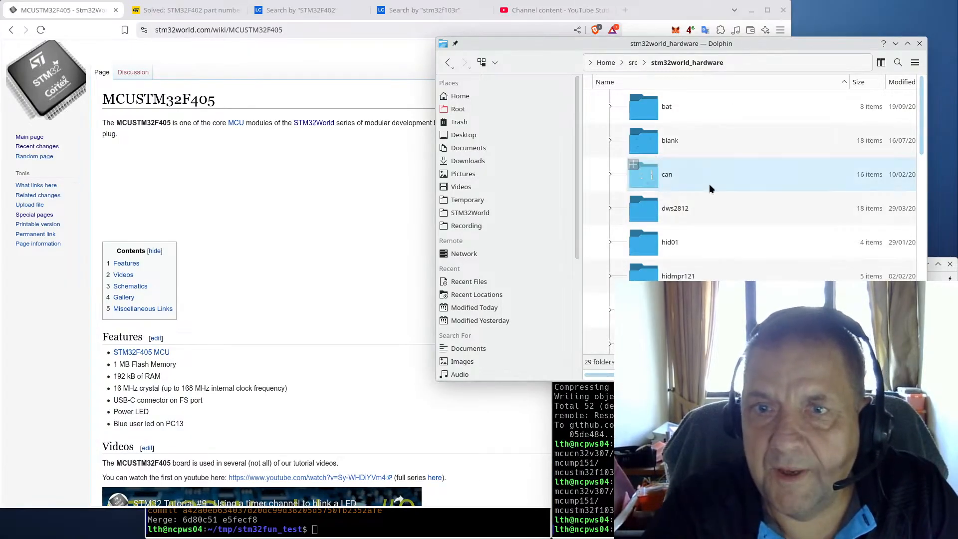
{"action": "scroll", "coordinate": [719, 145], "scroll_direction": "down", "scroll_amount": 5}
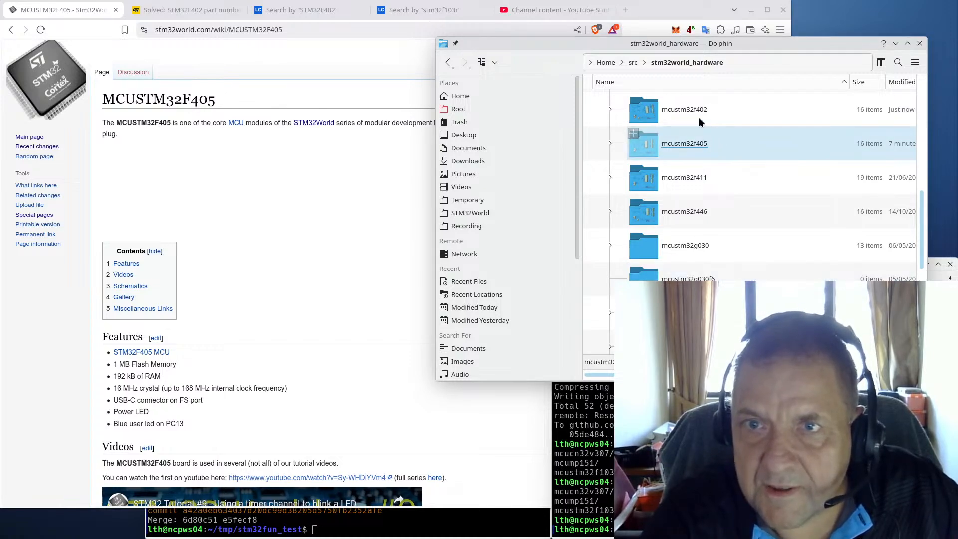
{"action": "left_click", "coordinate": [686, 110]}
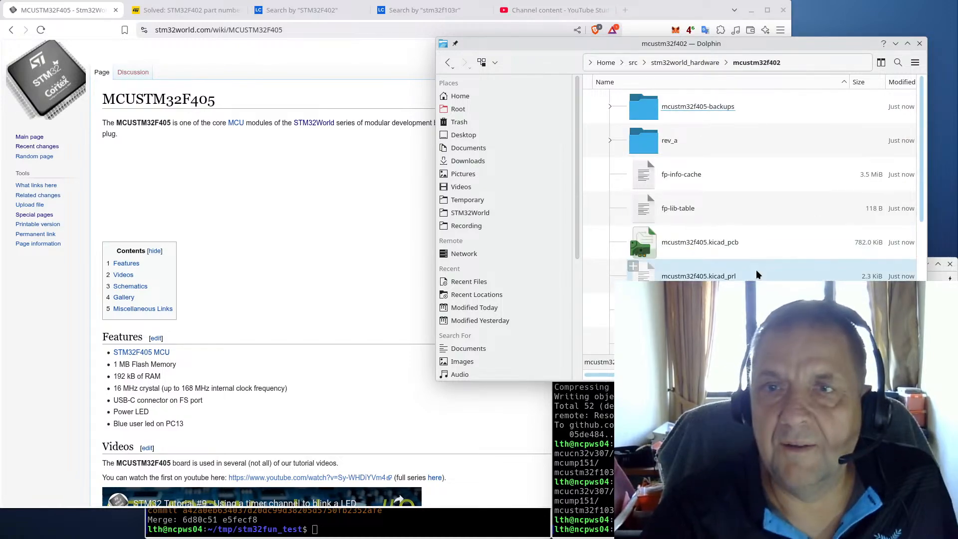
Step: Permanently delete the mcustm32f405-backups and rev_a folders and the fp-info-cache and fp-lib-table files from mcustm32f402
{"action": "left_click", "coordinate": [654, 110]}
{"action": "left_click", "coordinate": [650, 144], "text": "ctrl"}
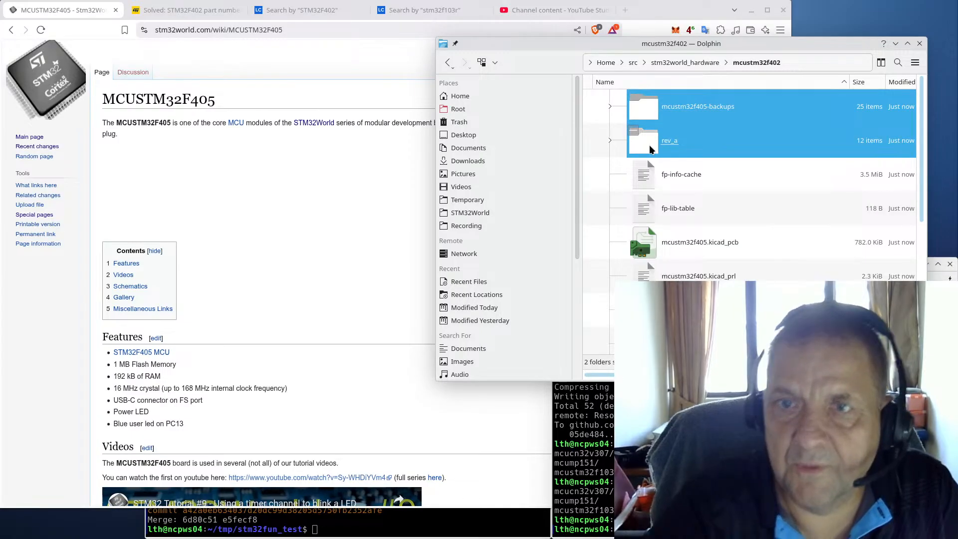
{"action": "left_click", "coordinate": [722, 212], "text": "shift"}
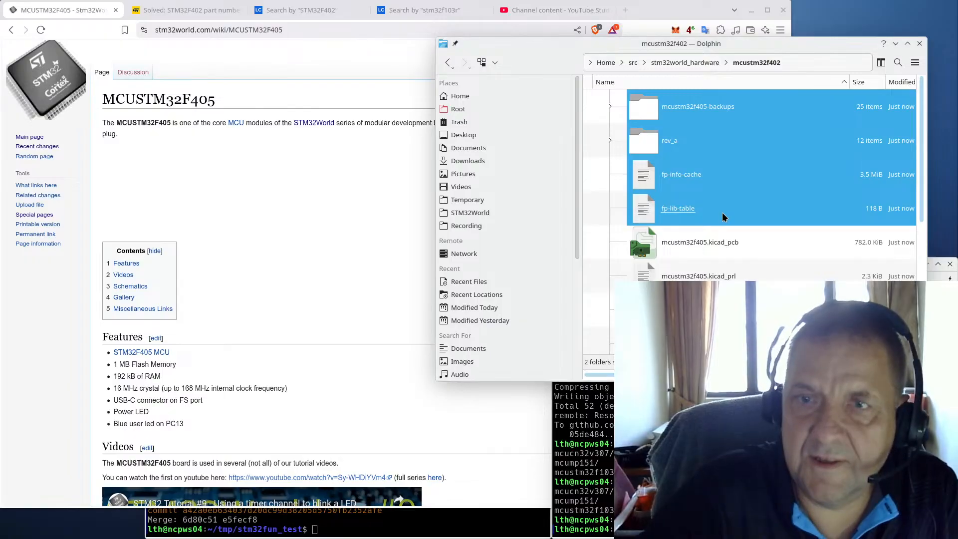
{"action": "key", "text": "shift+Delete"}
{"action": "key", "text": "Return"}
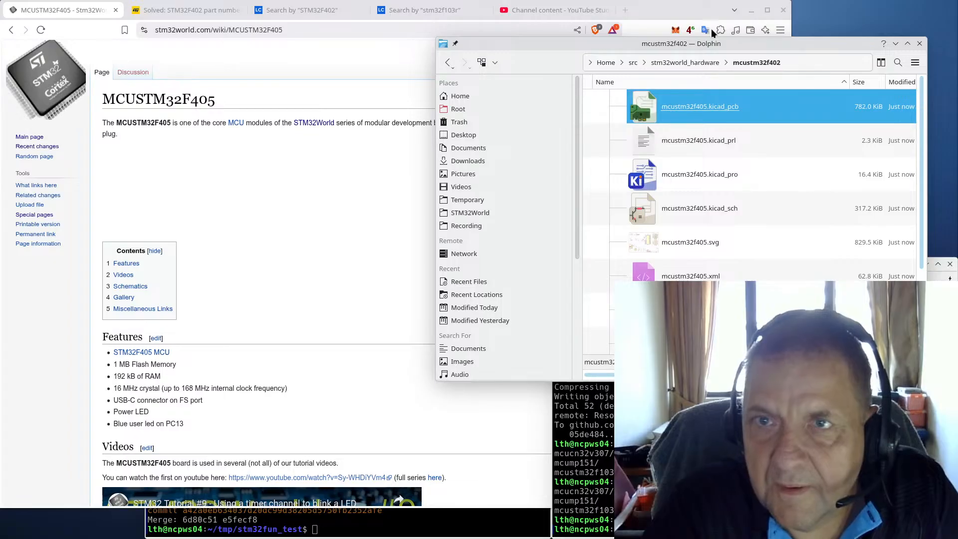
Step: Rename the PCB file mcustm32f405.kicad_pcb as mcustm32f402.kicad_pcb
{"action": "left_click_drag", "start_coordinate": [704, 40], "coordinate": [506, 95]}
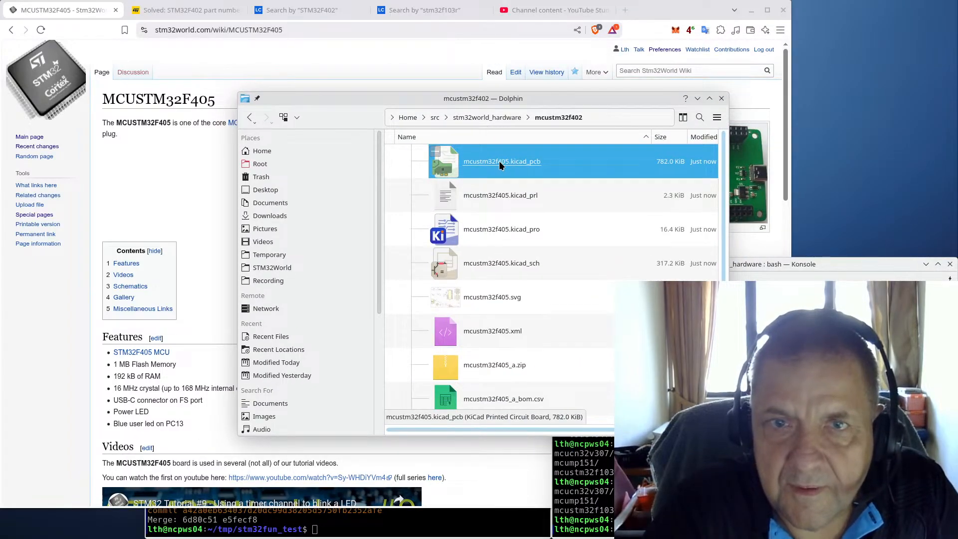
{"action": "key", "text": "F2"}
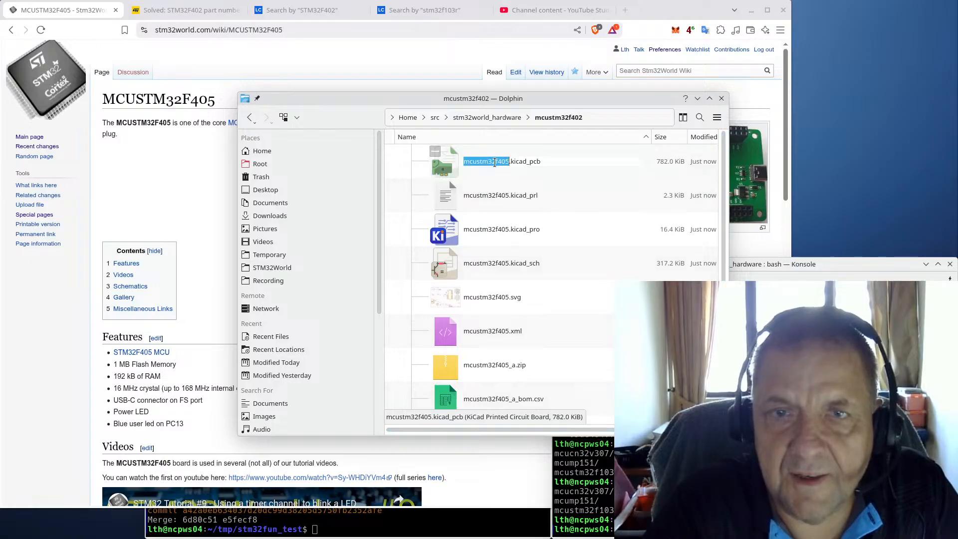
{"action": "left_click", "coordinate": [510, 161]}
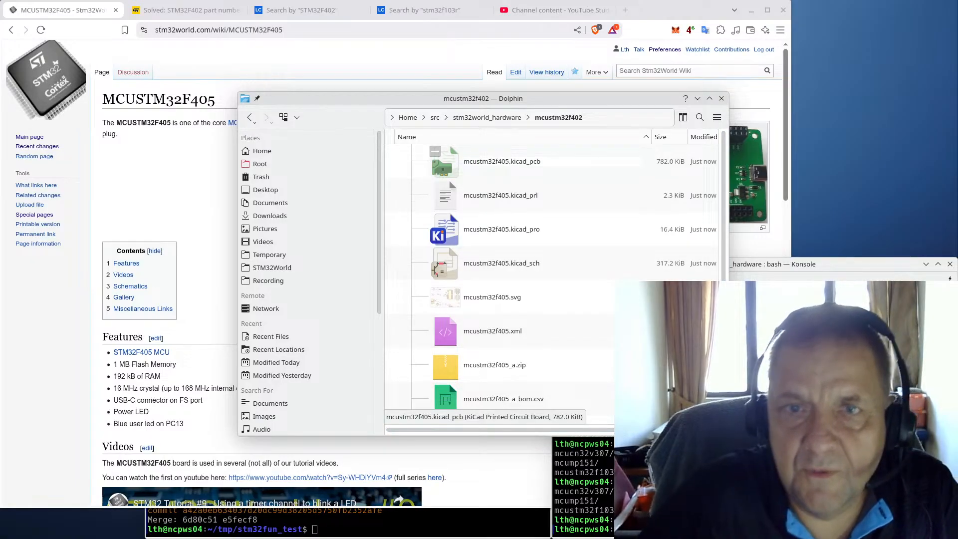
{"action": "key", "text": "BackSpace"}
{"action": "type", "text": "2"}
{"action": "key", "text": "Return"}
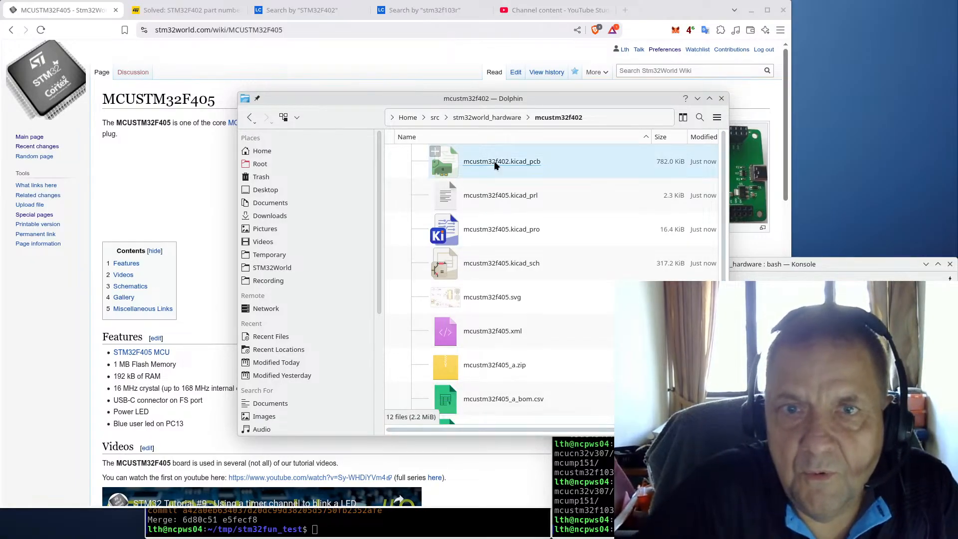
Step: Permanently delete the mcustm32f405.kicad_prl file from the mcustm32f402 folder
{"action": "left_click", "coordinate": [512, 199]}
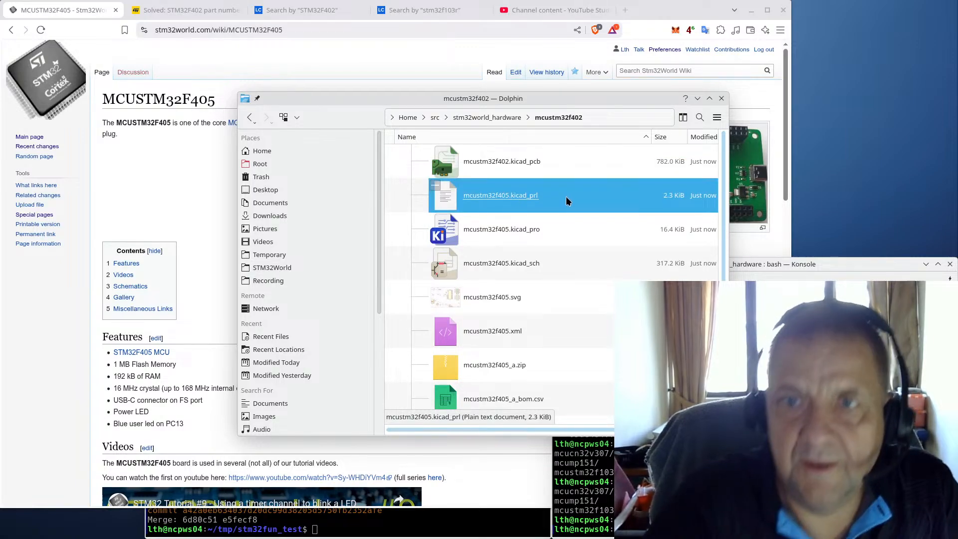
{"action": "key", "text": "shift+Delete"}
{"action": "key", "text": "Return"}
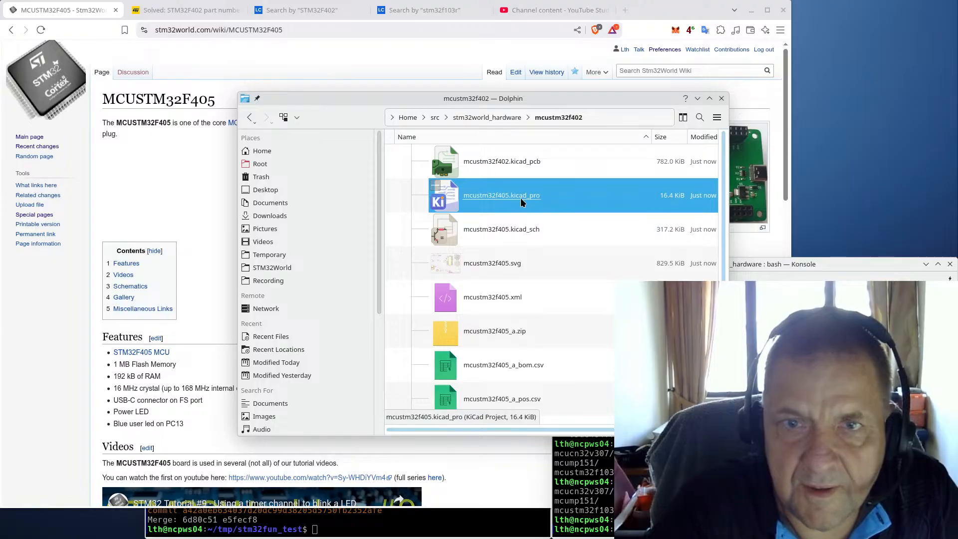
Step: Rename the KiCad project file mcustm32f405.kicad_pro as mcustm32f402.kicad_pro
{"action": "key", "text": "F2"}
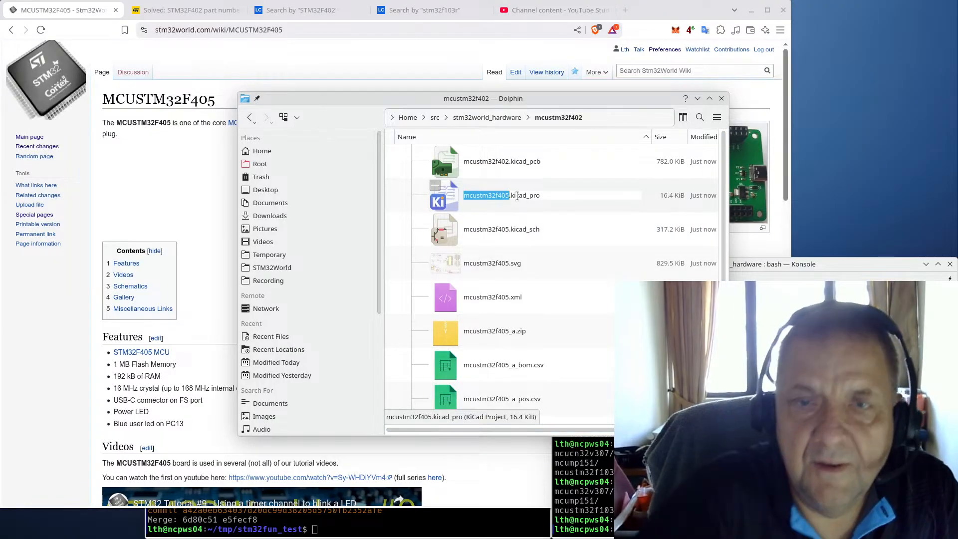
{"action": "left_click", "coordinate": [509, 195]}
{"action": "key", "text": "BackSpace"}
{"action": "type", "text": "2"}
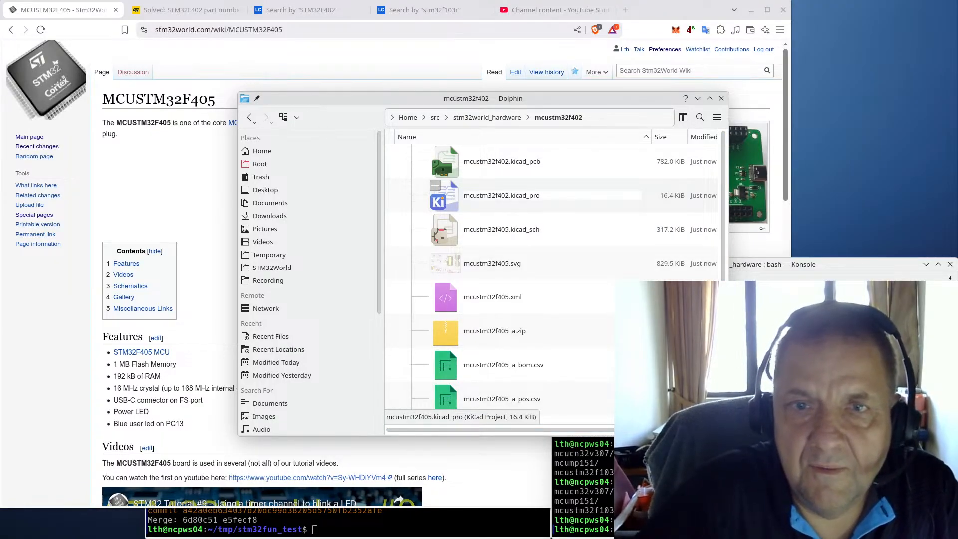
{"action": "key", "text": "Return"}
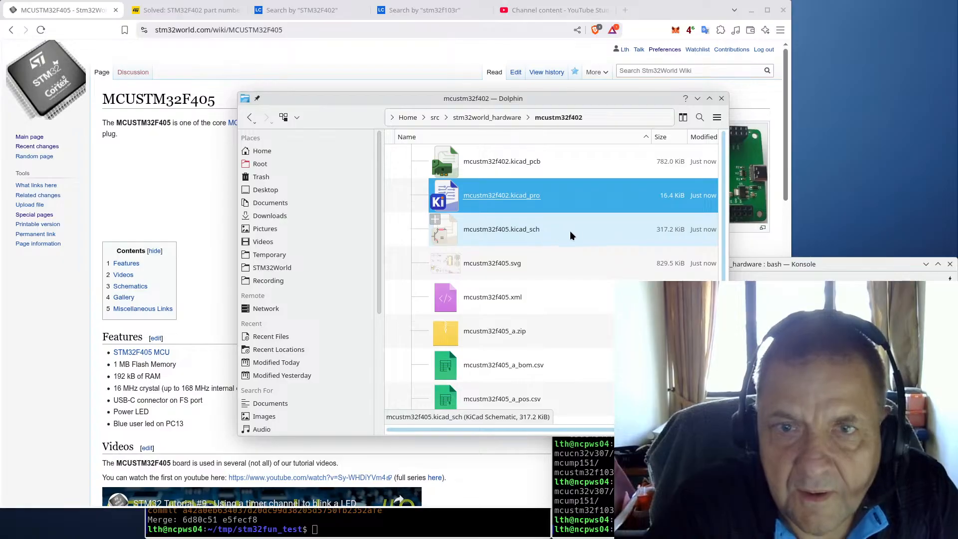
Step: Rename the schematic file mcustm32f405.kicad_sch as mcustm32f402.kicad_sch
{"action": "left_click", "coordinate": [575, 235]}
{"action": "key", "text": "F2"}
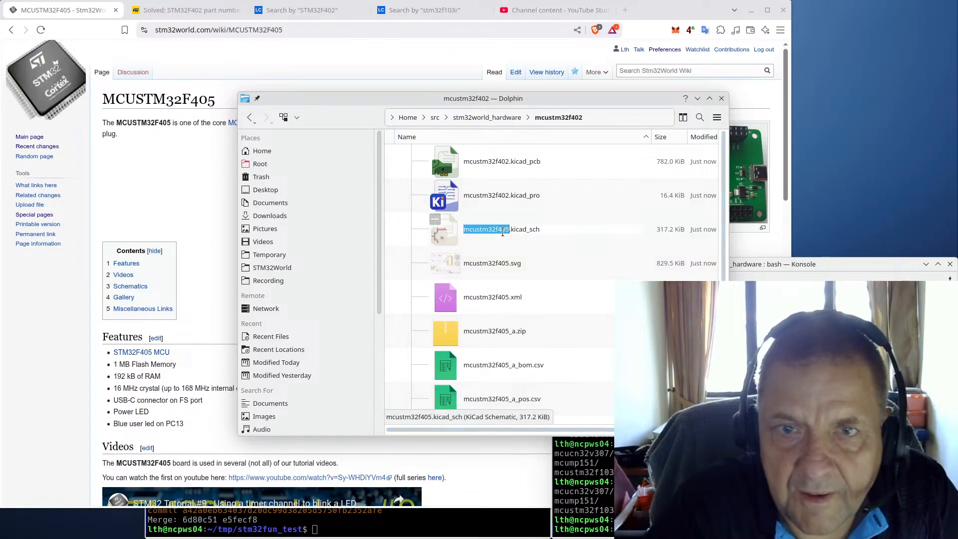
{"action": "key", "text": "Escape"}
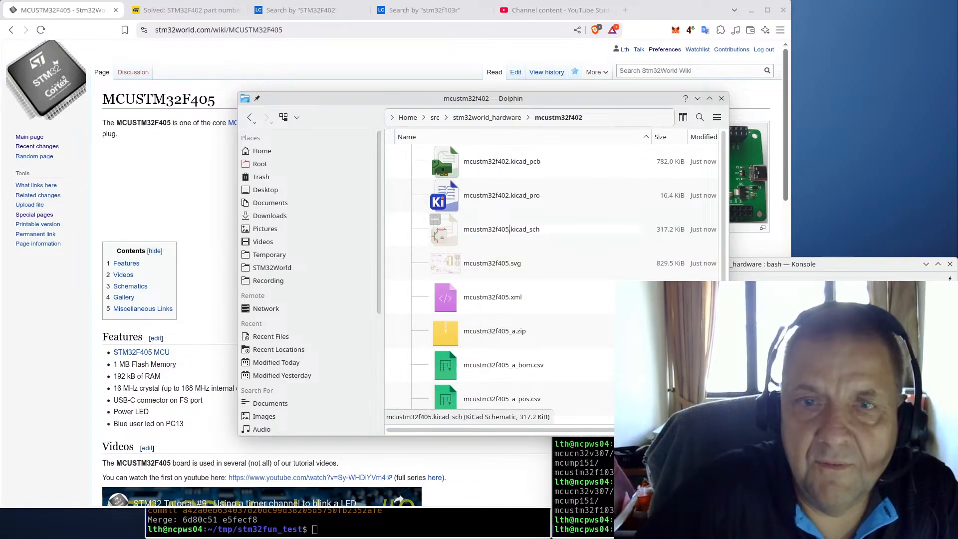
Step: Permanently delete the leftover mcustm32f405 SVG, XML, ZIP, BOM, position and cache library files plus sym-lib-table from the mcustm32f402 folder
{"action": "key", "text": "Down"}
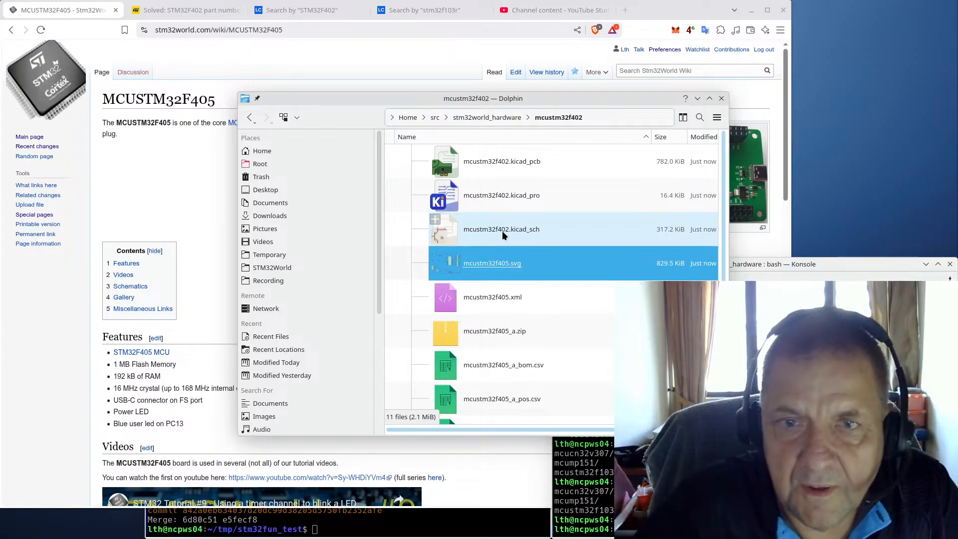
{"action": "key", "text": "shift+Down"}
{"action": "key", "text": "shift+Down"}
{"action": "key", "text": "shift+Down"}
{"action": "key", "text": "shift+Down"}
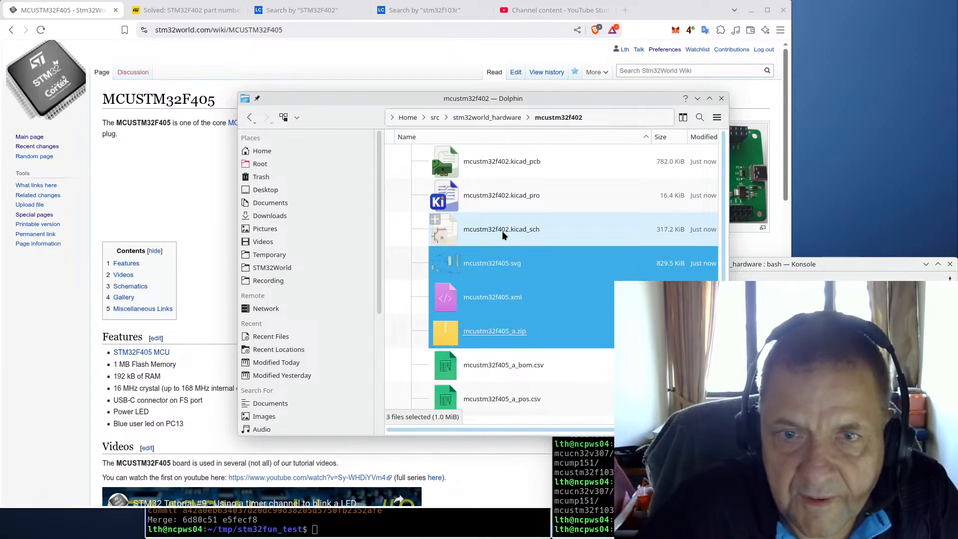
{"action": "key", "text": "shift+Down"}
{"action": "key", "text": "shift+Down"}
{"action": "key", "text": "shift+Down"}
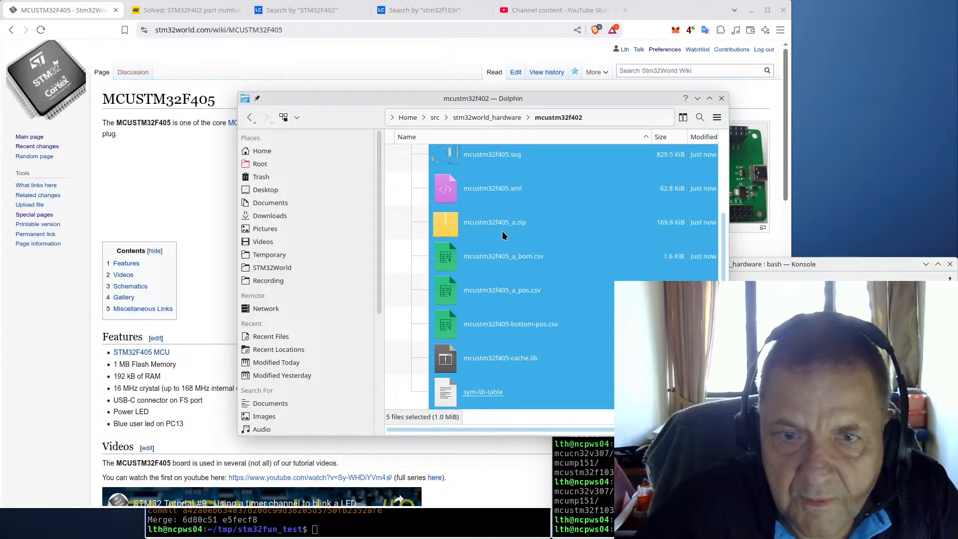
{"action": "key", "text": "shift+Up"}
{"action": "key", "text": "shift+Up"}
{"action": "key", "text": "shift+Down"}
{"action": "key", "text": "shift+Down"}
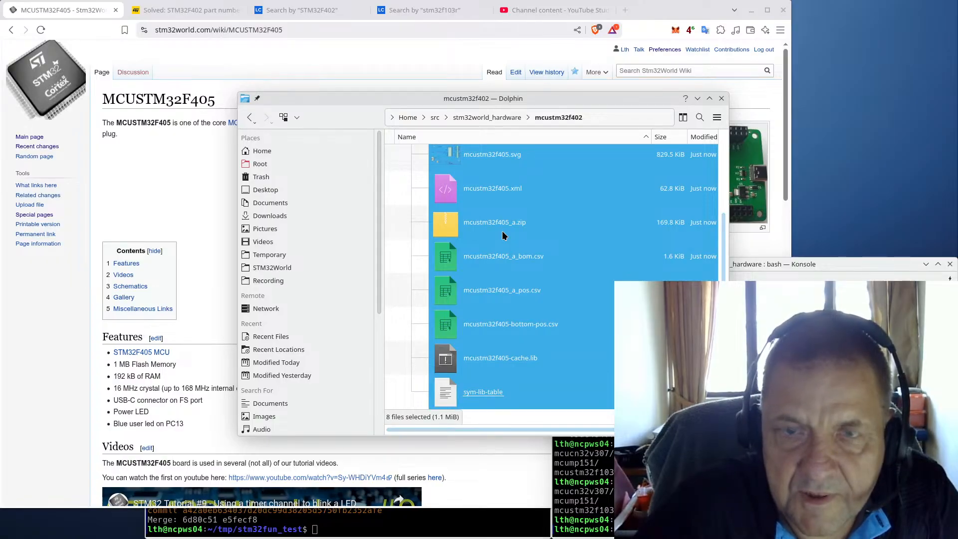
{"action": "key", "text": "shift+Delete"}
{"action": "key", "text": "Return"}
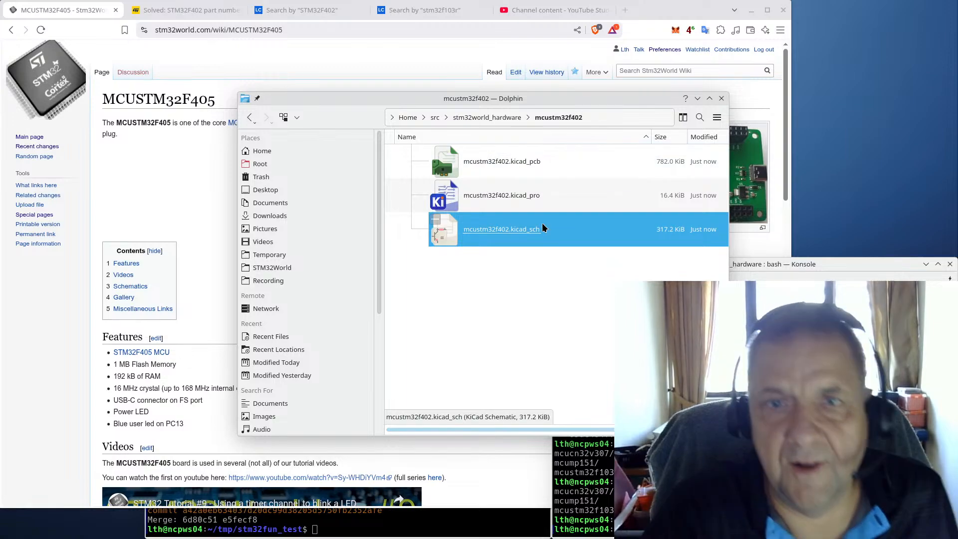
{"action": "left_click", "coordinate": [548, 195]}
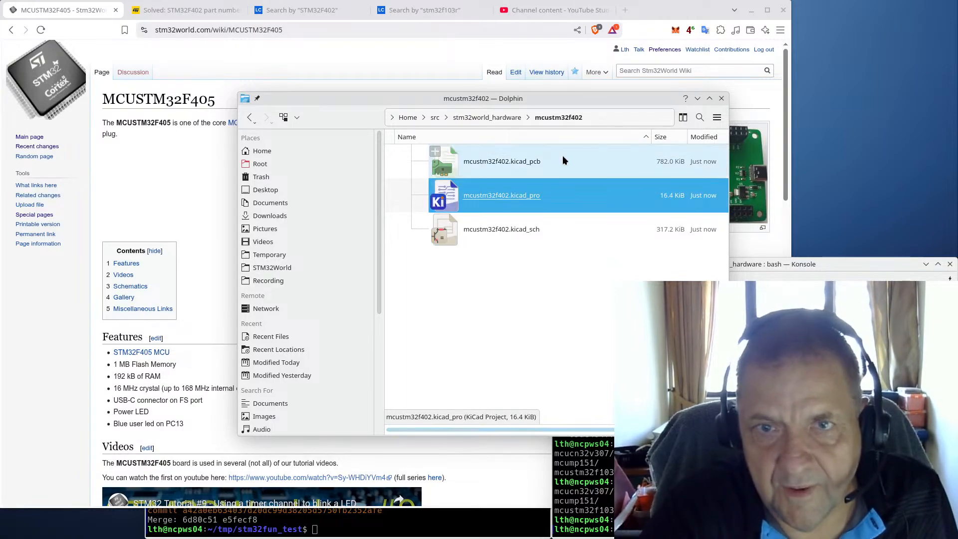
{"action": "left_click", "coordinate": [567, 229]}
{"action": "left_click", "coordinate": [558, 168]}
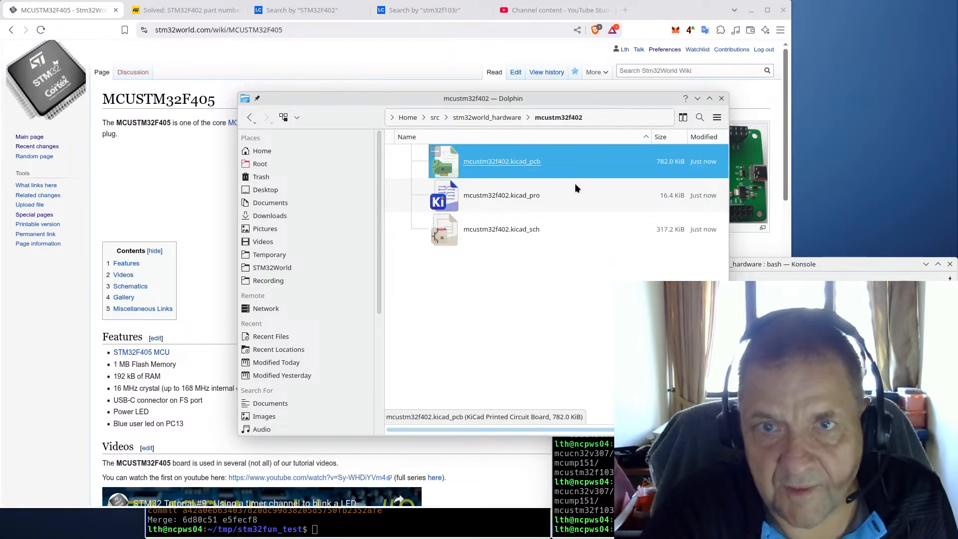
Step: Launch KiCad and open the project mcustm32f402.kicad_pro from the stm32world_hardware/mcustm32f402 folder
{"action": "key", "text": "alt+Tab"}
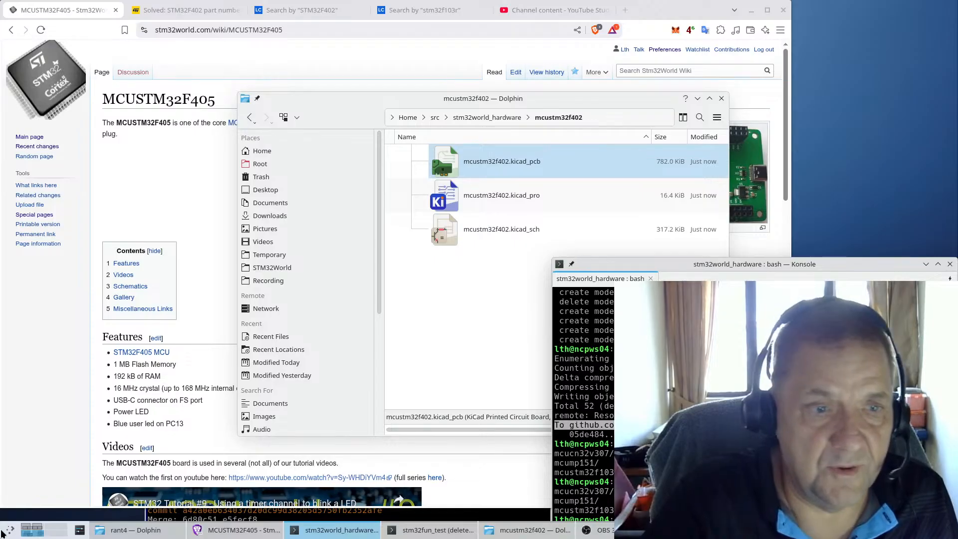
{"action": "left_click", "coordinate": [10, 531]}
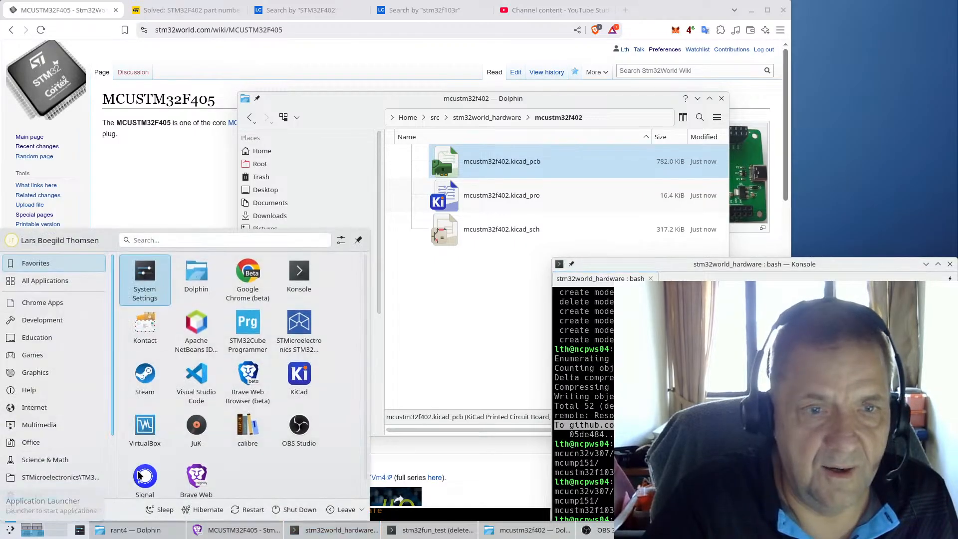
{"action": "scroll", "coordinate": [332, 364], "scroll_direction": "down", "scroll_amount": 1}
{"action": "left_click", "coordinate": [290, 362]}
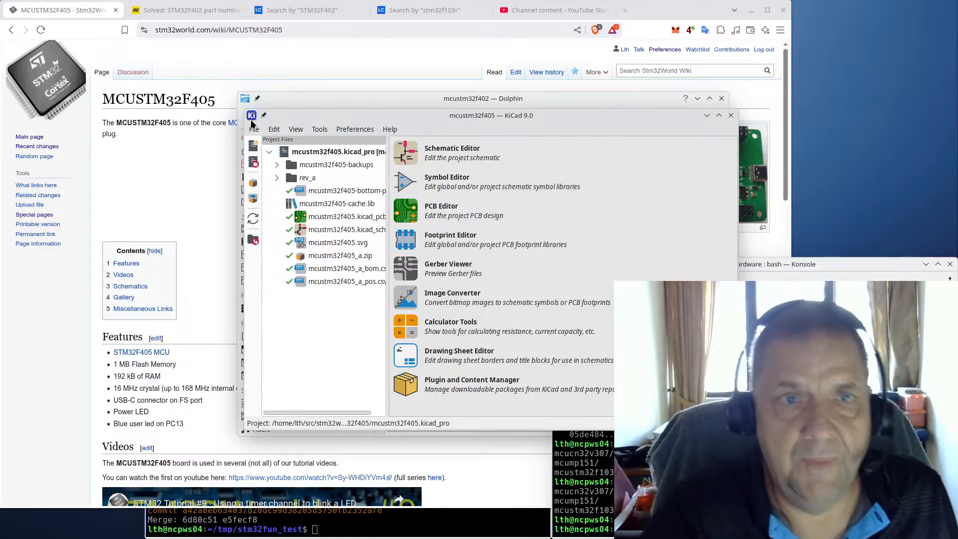
{"action": "left_click", "coordinate": [255, 131]}
{"action": "left_click", "coordinate": [308, 203]}
{"action": "left_click", "coordinate": [528, 130]}
{"action": "double_click", "coordinate": [475, 274]}
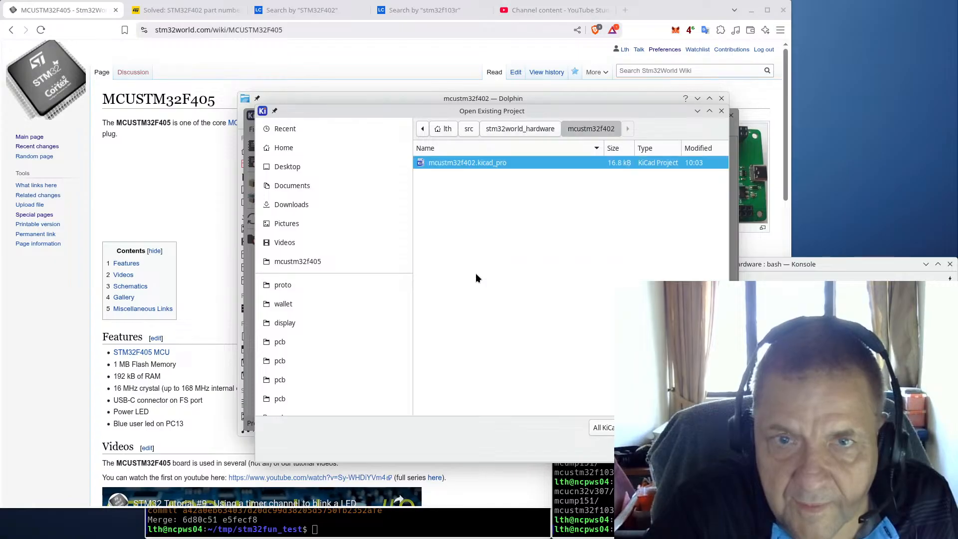
{"action": "double_click", "coordinate": [471, 164]}
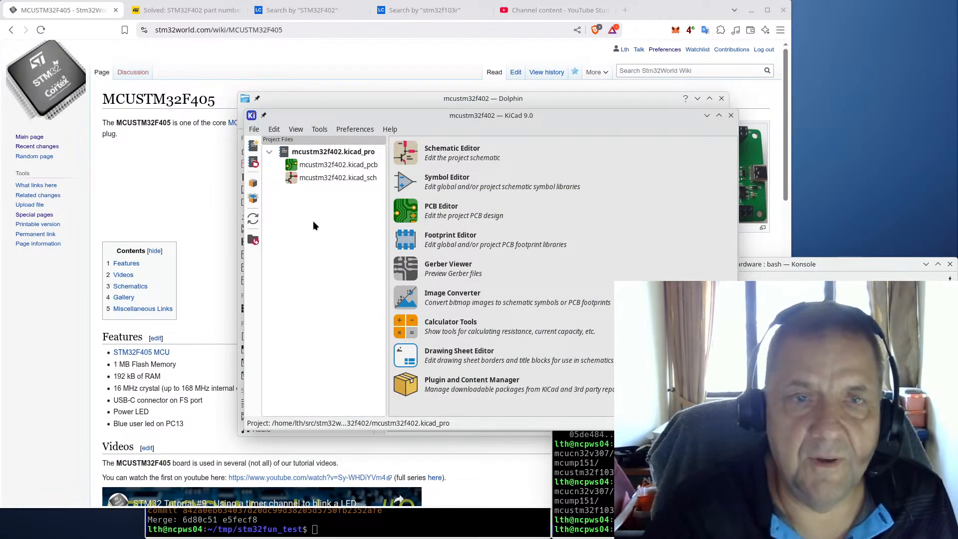
Step: Check that the project's schematic and PCB layout open in their editors, closing each one again
{"action": "left_click", "coordinate": [405, 158]}
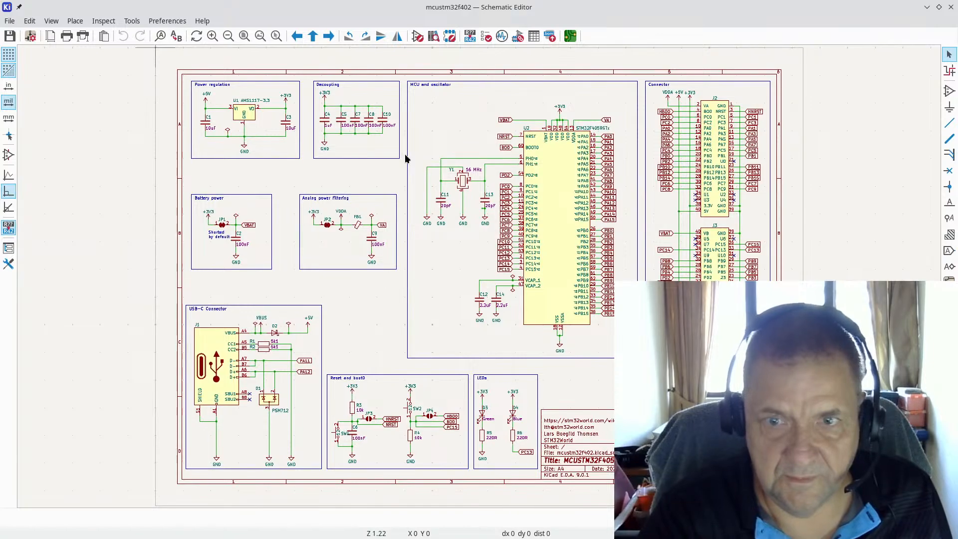
{"action": "left_click", "coordinate": [950, 7]}
{"action": "left_click", "coordinate": [408, 219]}
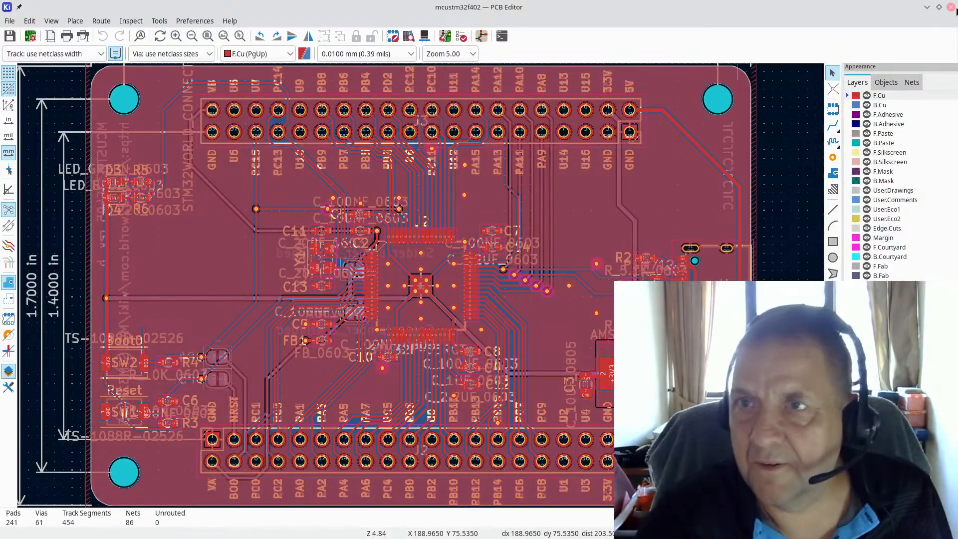
{"action": "left_click", "coordinate": [950, 8]}
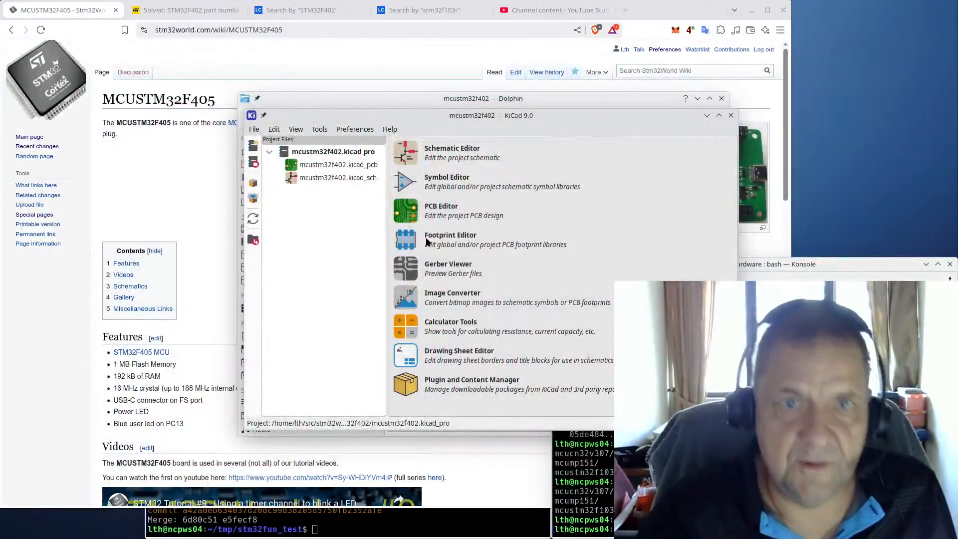
Step: Open the symbol library manager and review the project-specific and global library lists
{"action": "left_click", "coordinate": [354, 129]}
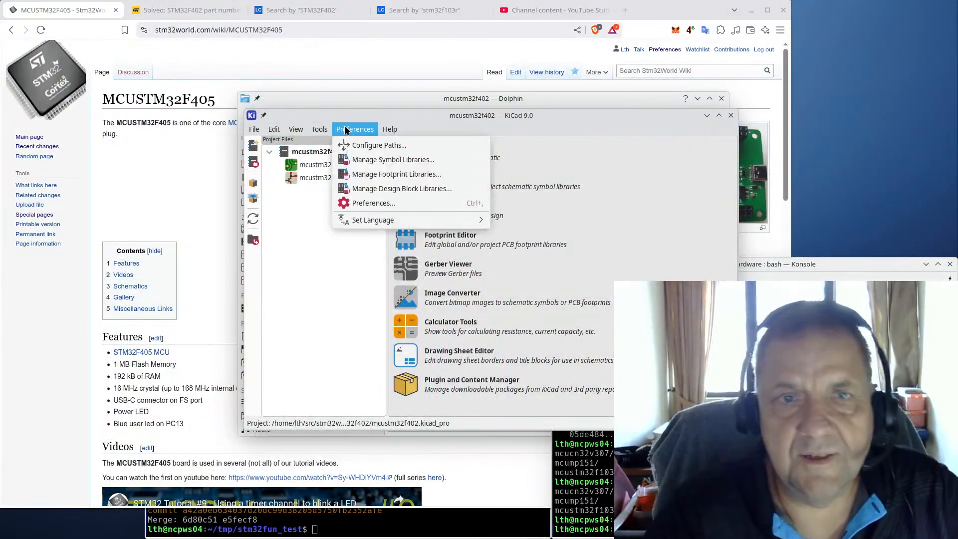
{"action": "left_click", "coordinate": [363, 164]}
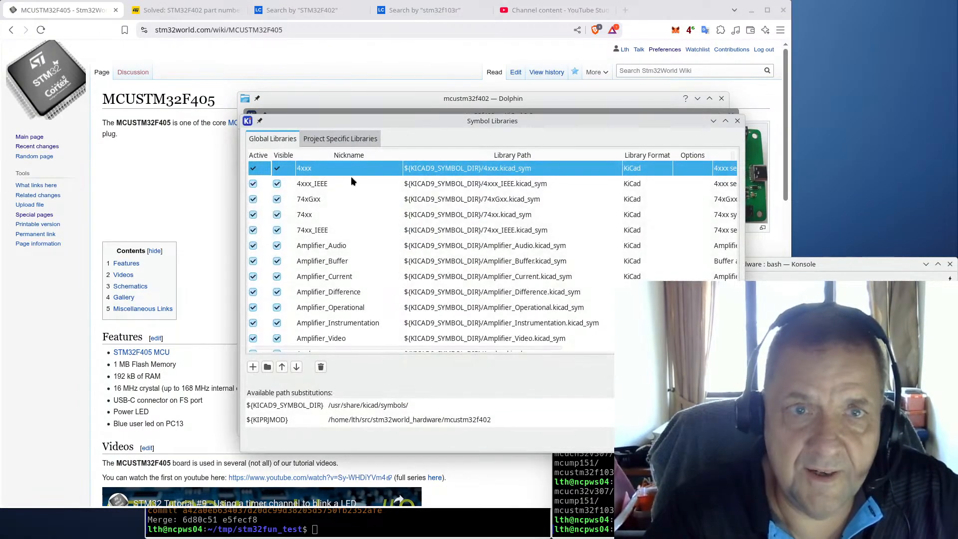
{"action": "left_click", "coordinate": [337, 141]}
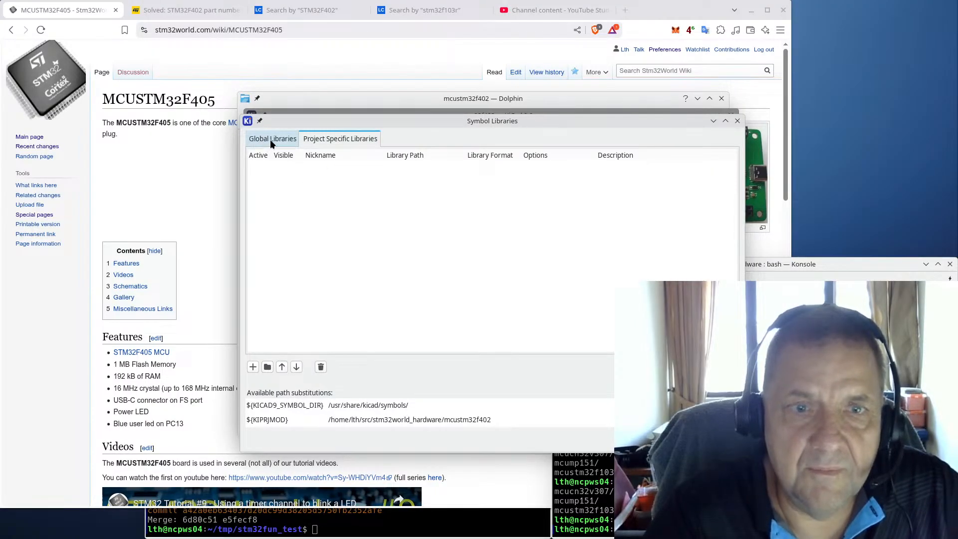
{"action": "left_click", "coordinate": [270, 140]}
{"action": "scroll", "coordinate": [367, 240], "scroll_direction": "down", "scroll_amount": 12}
{"action": "scroll", "coordinate": [365, 241], "scroll_direction": "down", "scroll_amount": 15}
{"action": "scroll", "coordinate": [367, 241], "scroll_direction": "down", "scroll_amount": 12}
Step: Add stm32world.kicad_sym from the stm32world_hardware/lib folder as a project-specific symbol library
{"action": "left_click", "coordinate": [336, 139]}
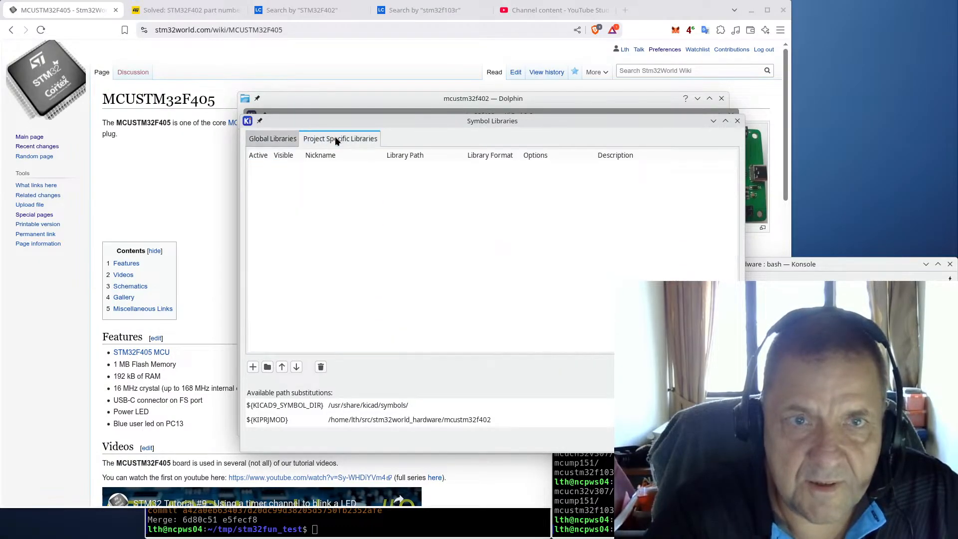
{"action": "left_click", "coordinate": [267, 367]}
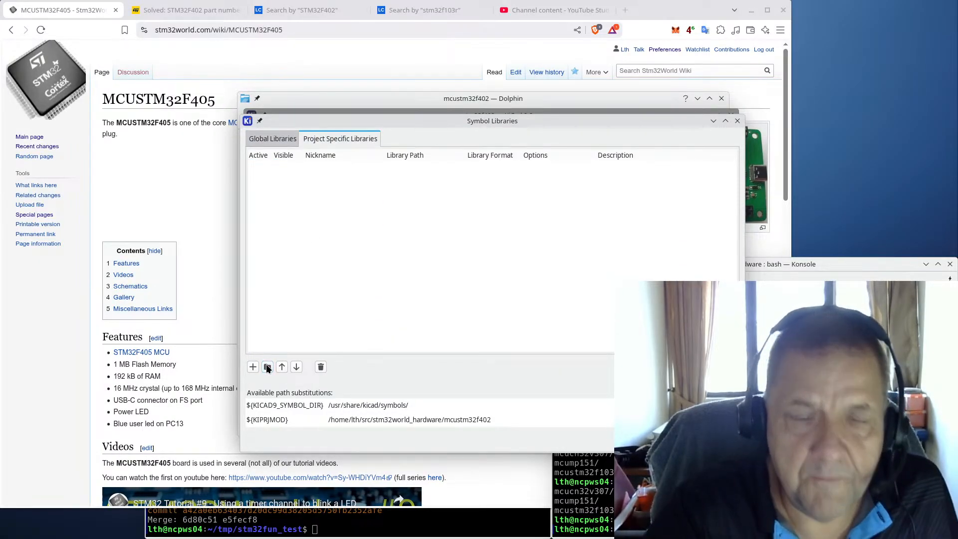
{"action": "left_click", "coordinate": [501, 142]}
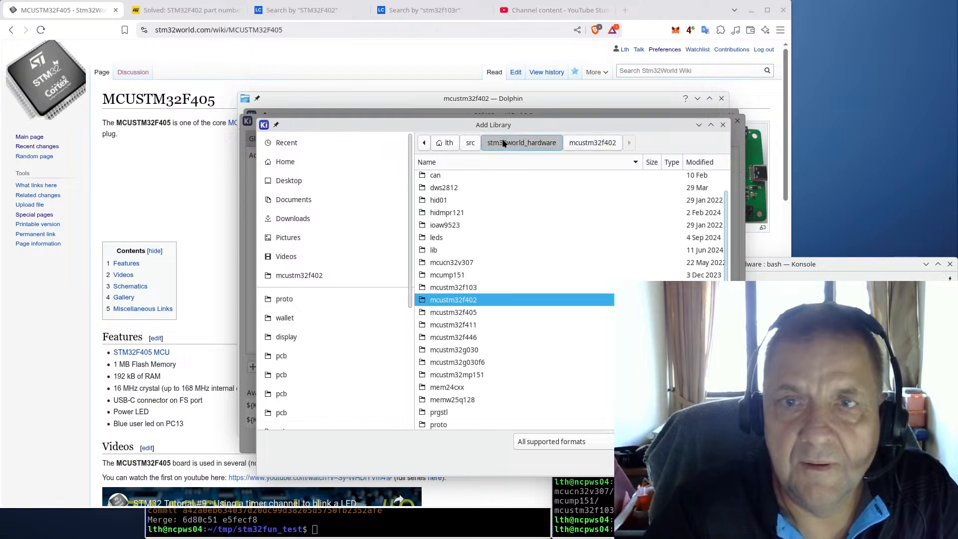
{"action": "double_click", "coordinate": [468, 251]}
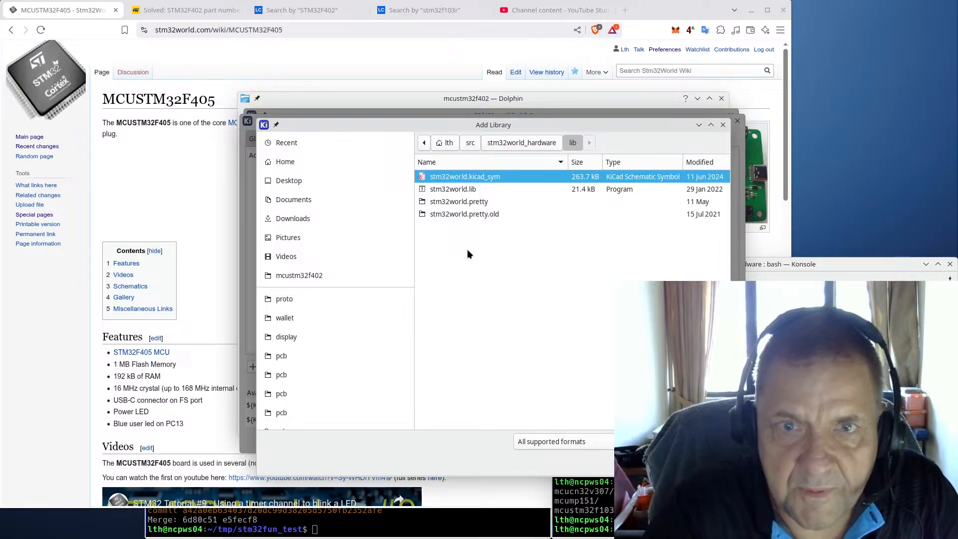
{"action": "double_click", "coordinate": [491, 177]}
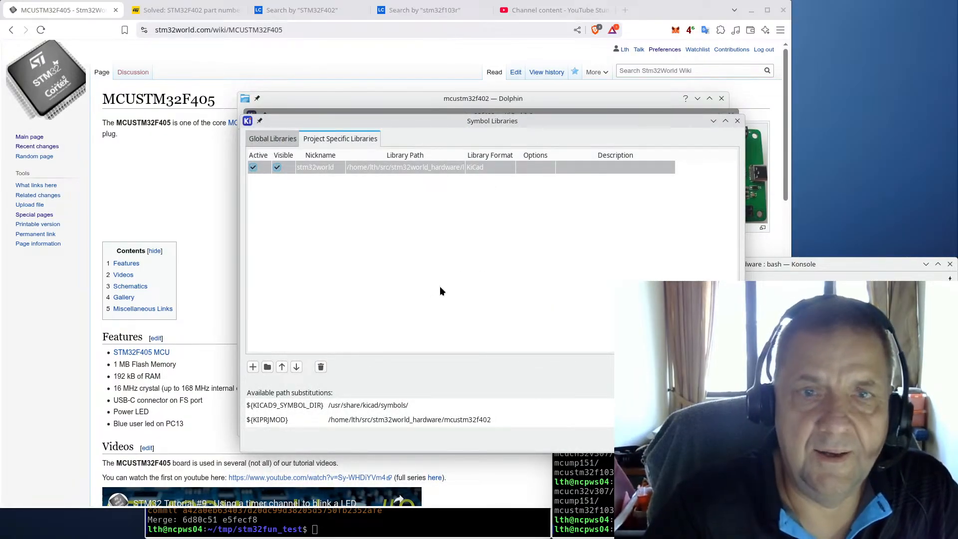
Step: Set the stm32world symbol library's path to ${KIPRJMOD}/../lib/stm32world.kicad_sym and save the library settings
{"action": "left_click", "coordinate": [495, 234]}
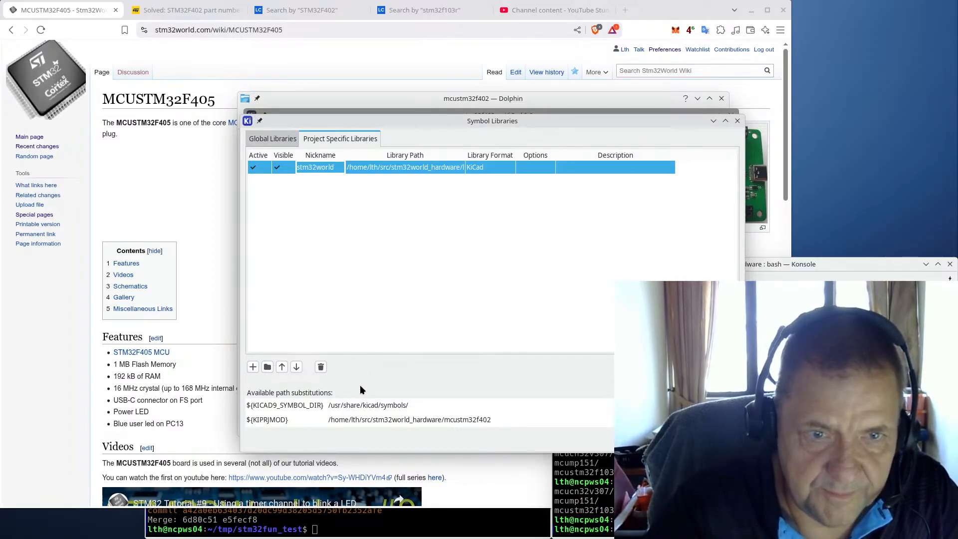
{"action": "double_click", "coordinate": [435, 165]}
{"action": "left_click", "coordinate": [422, 169]}
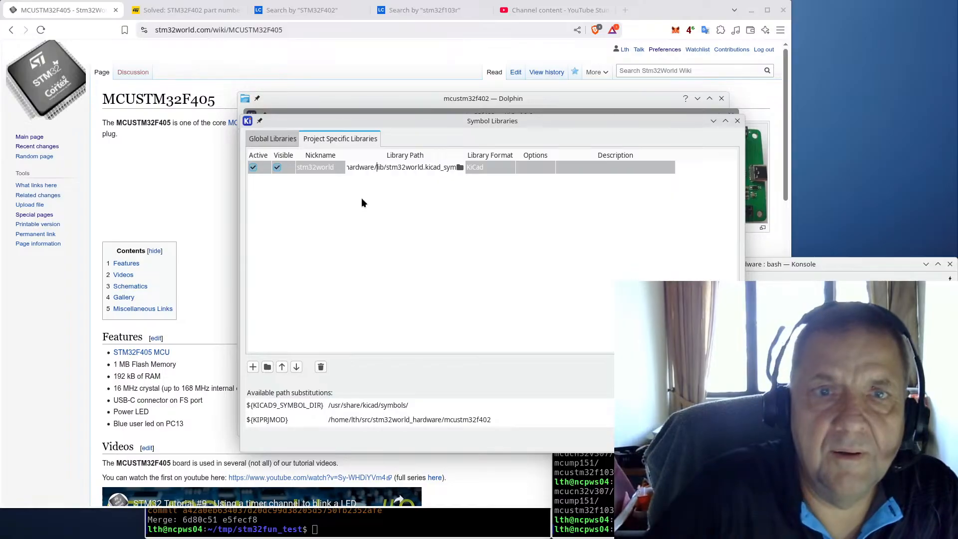
{"action": "key", "text": "ctrl+a"}
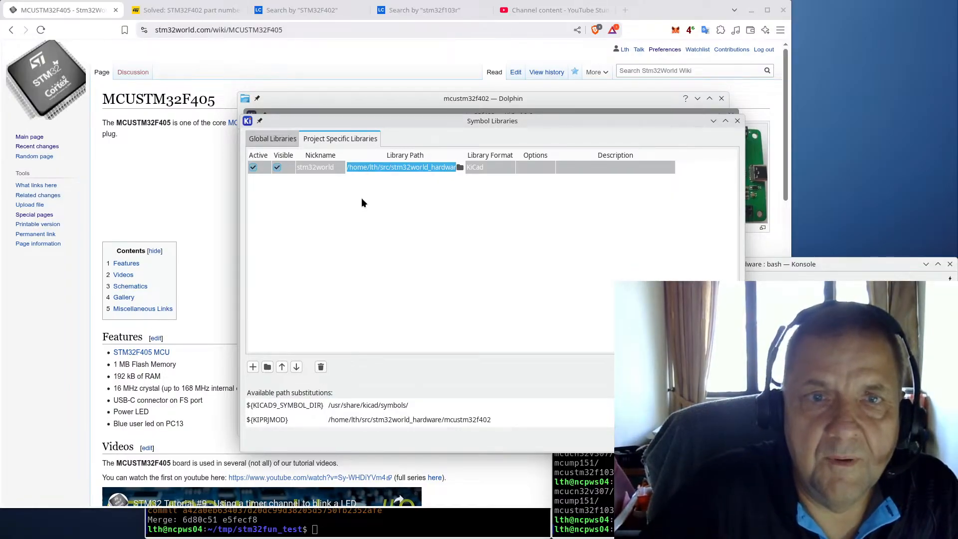
{"action": "type", "text": "${KIPRO/lib/stm32world.kicad_sym"}
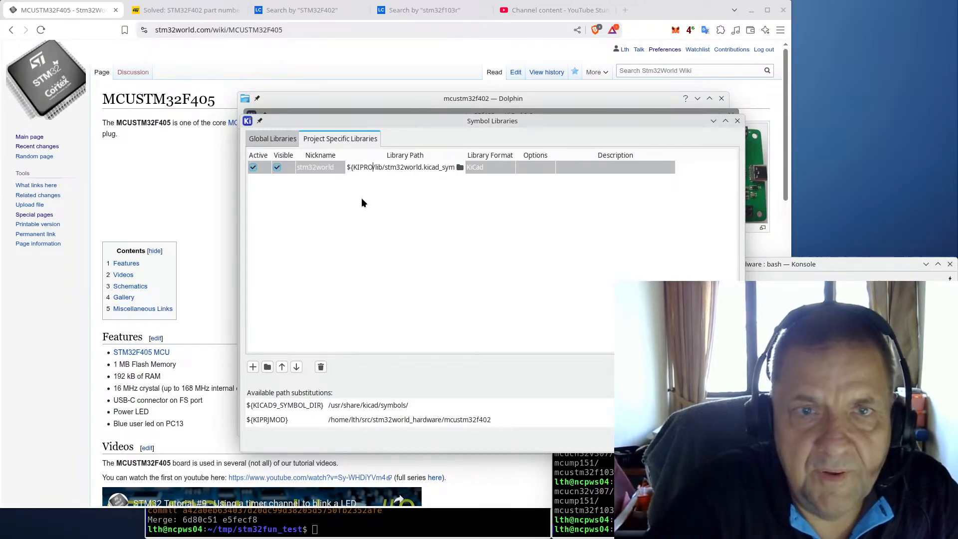
{"action": "key", "text": "BackSpace"}
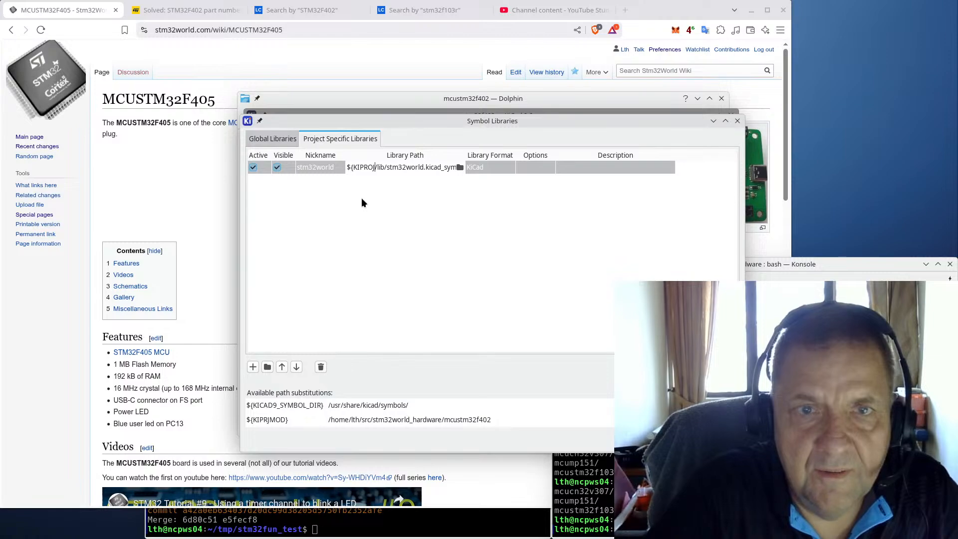
{"action": "type", "text": "JMOD}"}
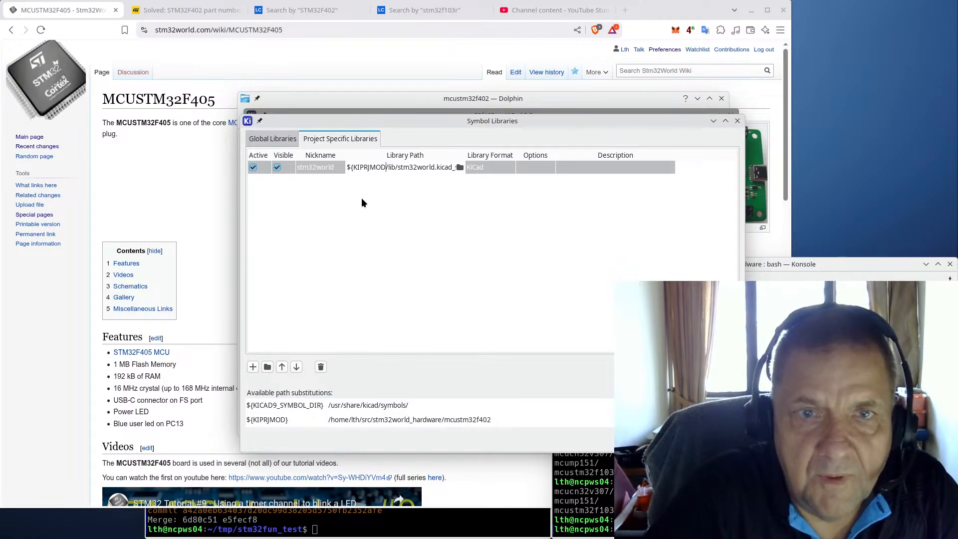
{"action": "type", "text": "/.."}
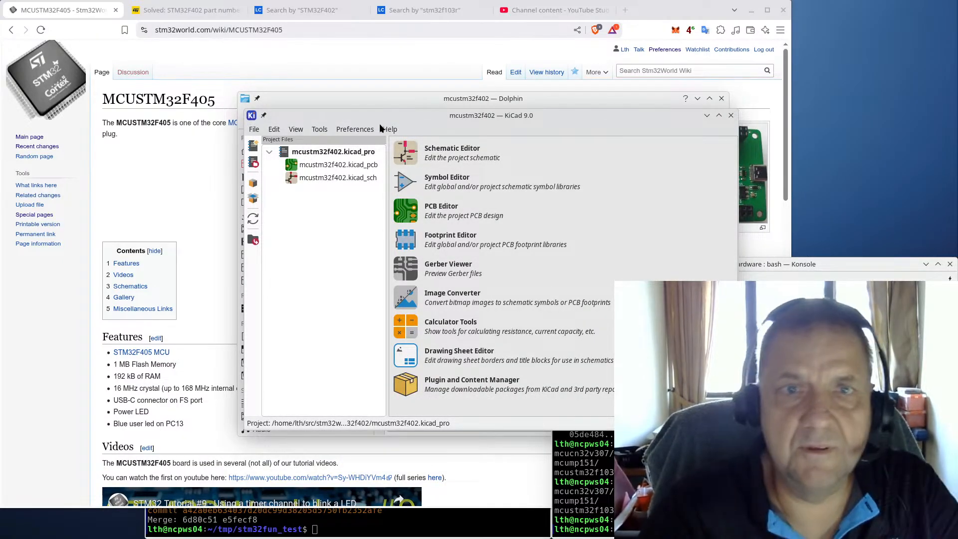
Step: Add the stm32world.pretty folder from stm32world_hardware/lib as a project-specific footprint library
{"action": "left_click", "coordinate": [350, 131]}
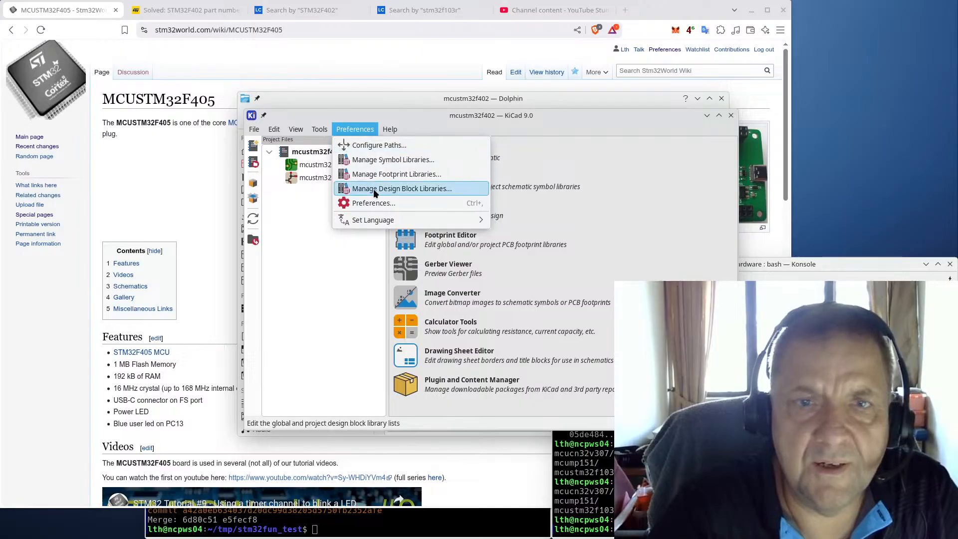
{"action": "left_click", "coordinate": [374, 174]}
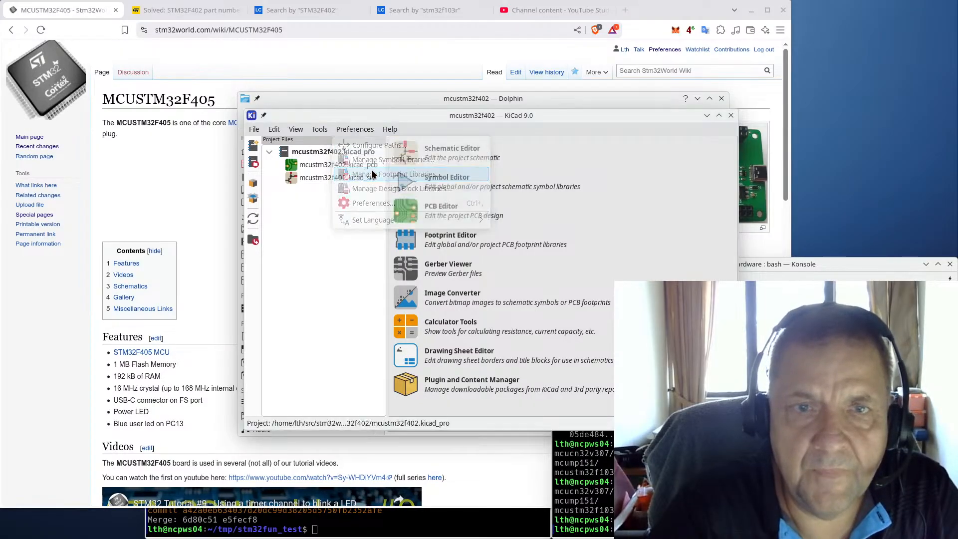
{"action": "left_click", "coordinate": [349, 138]}
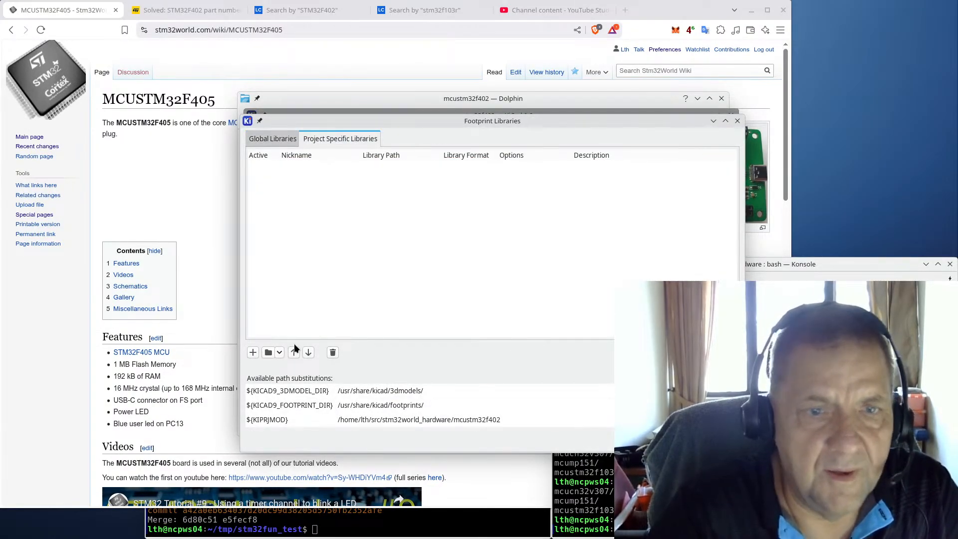
{"action": "left_click", "coordinate": [270, 351]}
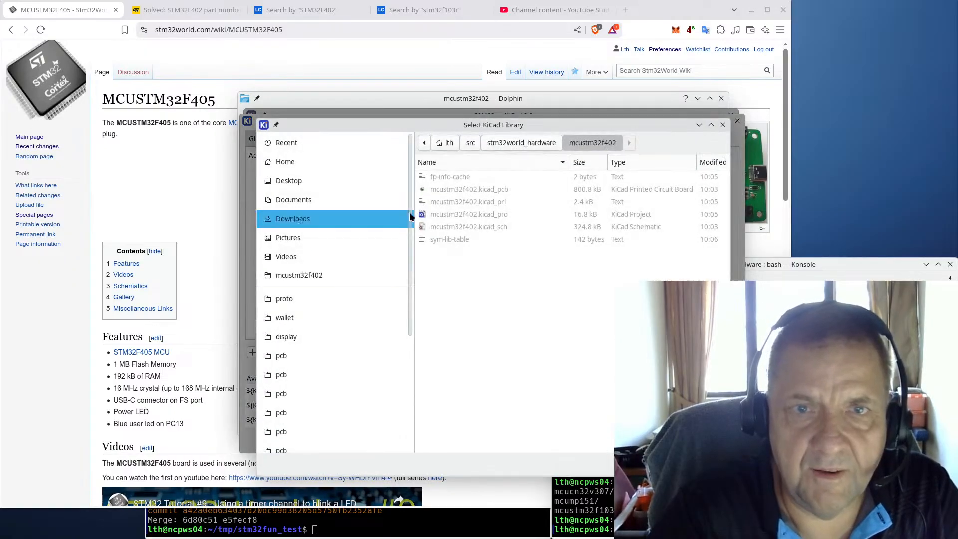
{"action": "left_click", "coordinate": [519, 141]}
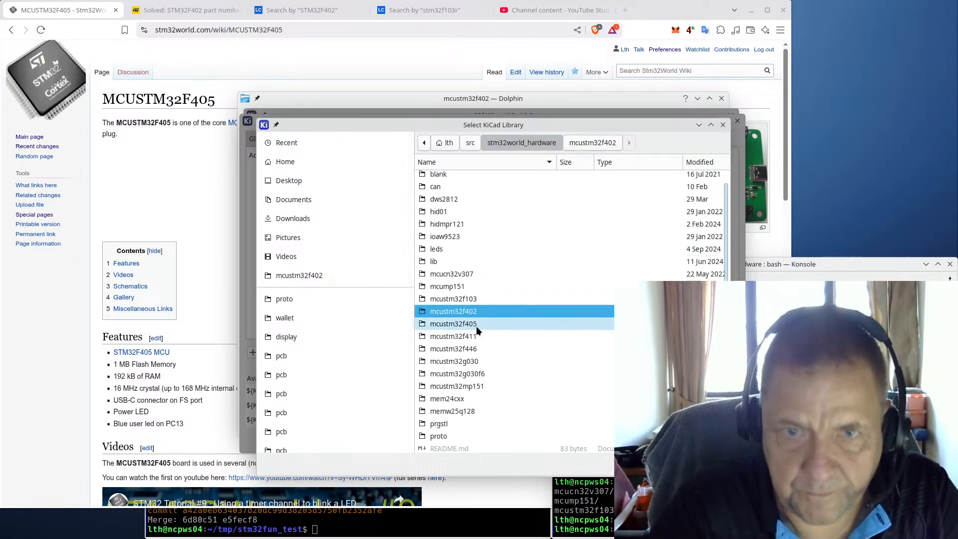
{"action": "left_click", "coordinate": [437, 259]}
{"action": "left_click", "coordinate": [471, 277]}
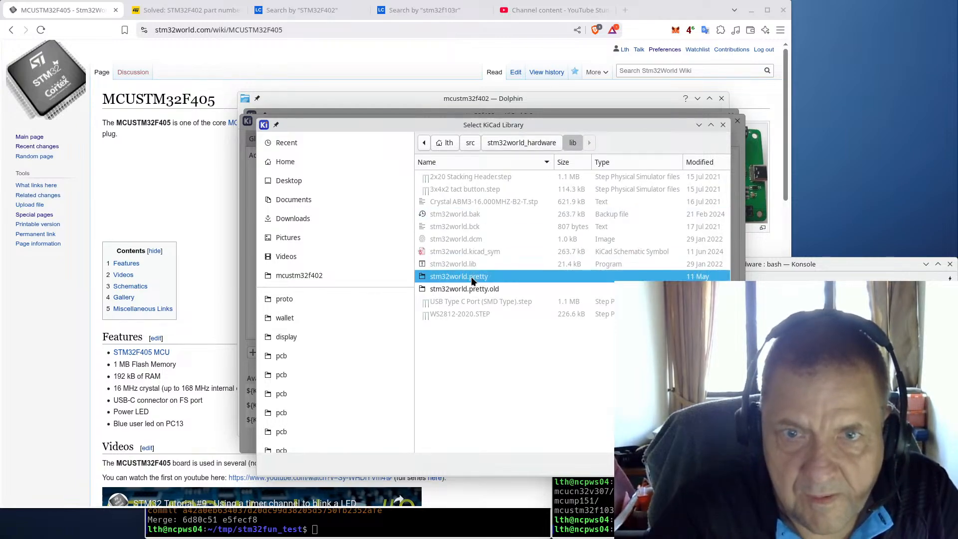
{"action": "key", "text": "Return"}
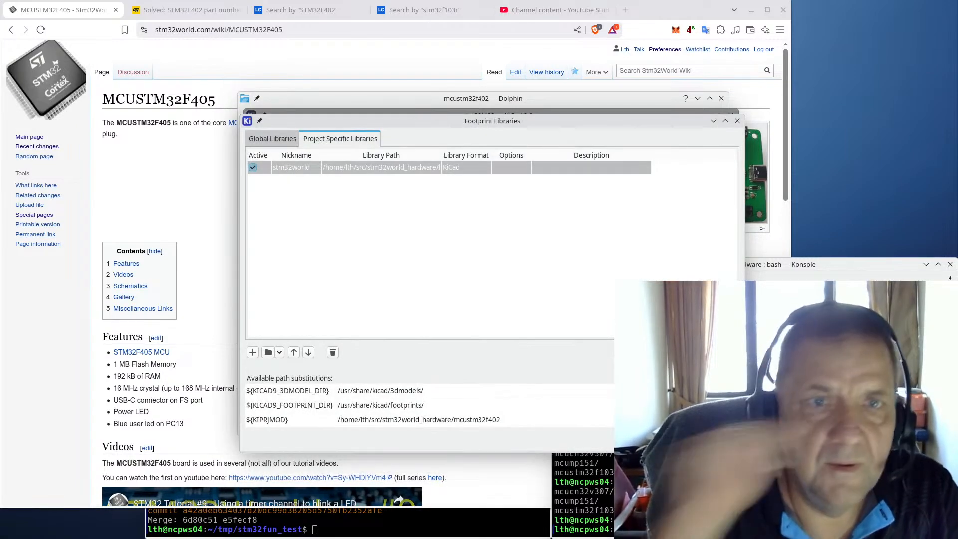
Step: Set the stm32world footprint library's path to ${KIPRJMOD}/../lib/stm32world.pretty and save the library settings
{"action": "double_click", "coordinate": [384, 169]}
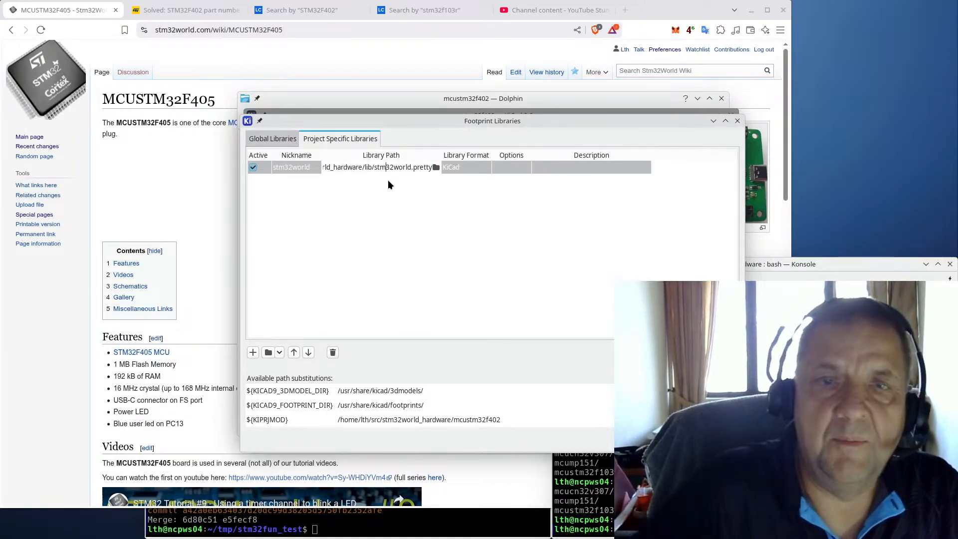
{"action": "key", "text": "Home"}
{"action": "key", "text": "shift+Right"}
{"action": "key", "text": "shift+Right"}
{"action": "key", "text": "shift+Right"}
{"action": "key", "text": "shift+Right"}
{"action": "key", "text": "shift+Right"}
{"action": "key", "text": "shift+Right"}
{"action": "key", "text": "shift+Right"}
{"action": "key", "text": "shift+Right"}
{"action": "key", "text": "shift+Right"}
{"action": "key", "text": "shift+Right"}
{"action": "key", "text": "shift+Right"}
{"action": "key", "text": "shift+Right"}
{"action": "key", "text": "shift+Right"}
{"action": "key", "text": "shift+Right"}
{"action": "key", "text": "shift+Right"}
{"action": "key", "text": "shift+Right"}
{"action": "key", "text": "shift+Right"}
{"action": "key", "text": "shift+Right"}
{"action": "key", "text": "shift+Right"}
{"action": "key", "text": "shift+Right"}
{"action": "key", "text": "shift+Right"}
{"action": "key", "text": "shift+Right"}
{"action": "key", "text": "shift+Right"}
{"action": "key", "text": "shift+Right"}
{"action": "key", "text": "shift+Right"}
{"action": "key", "text": "shift+Right"}
{"action": "key", "text": "shift+Right"}
{"action": "key", "text": "shift+Right"}
{"action": "key", "text": "shift+Right"}
{"action": "key", "text": "shift+Right"}
{"action": "key", "text": "shift+Right"}
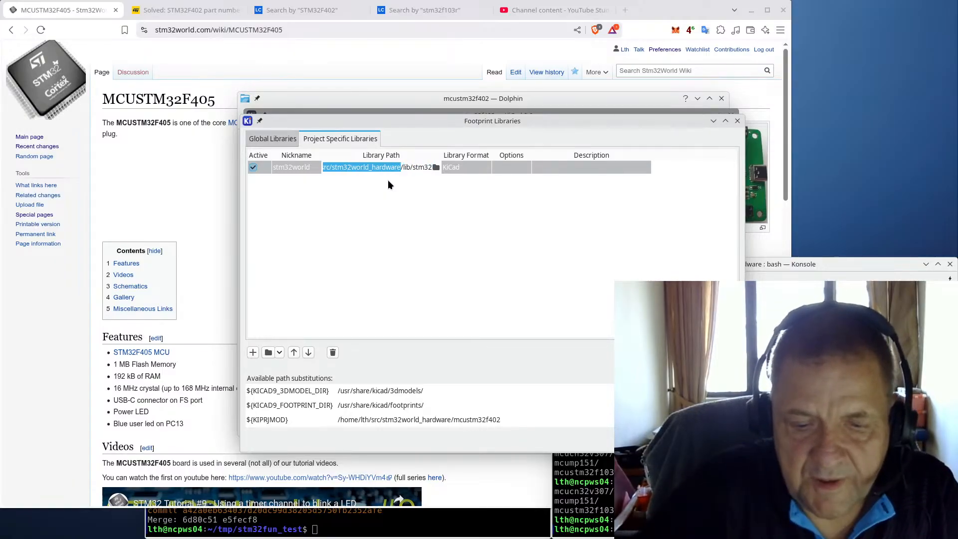
{"action": "type", "text": "${K"}
{"action": "type", "text": "IPRJMOD"}
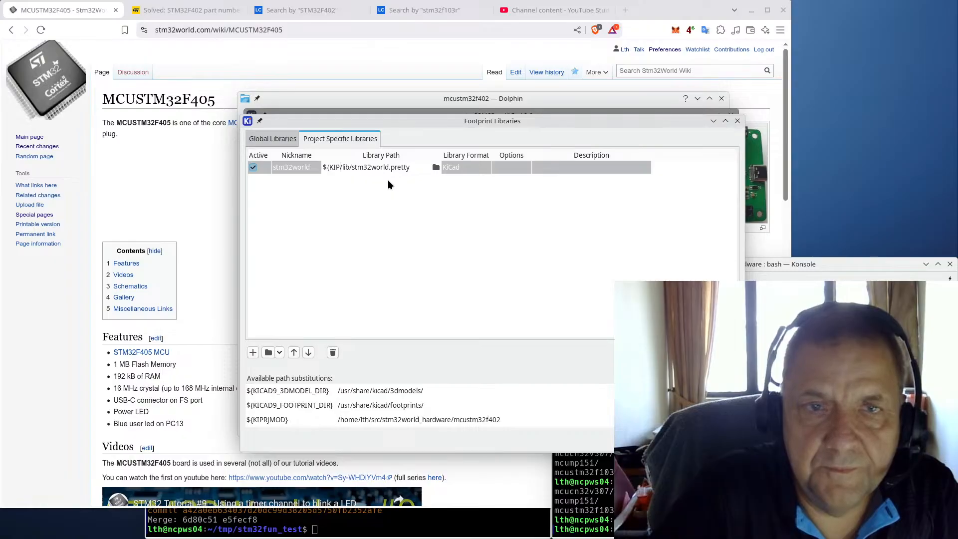
{"action": "type", "text": "}/.."}
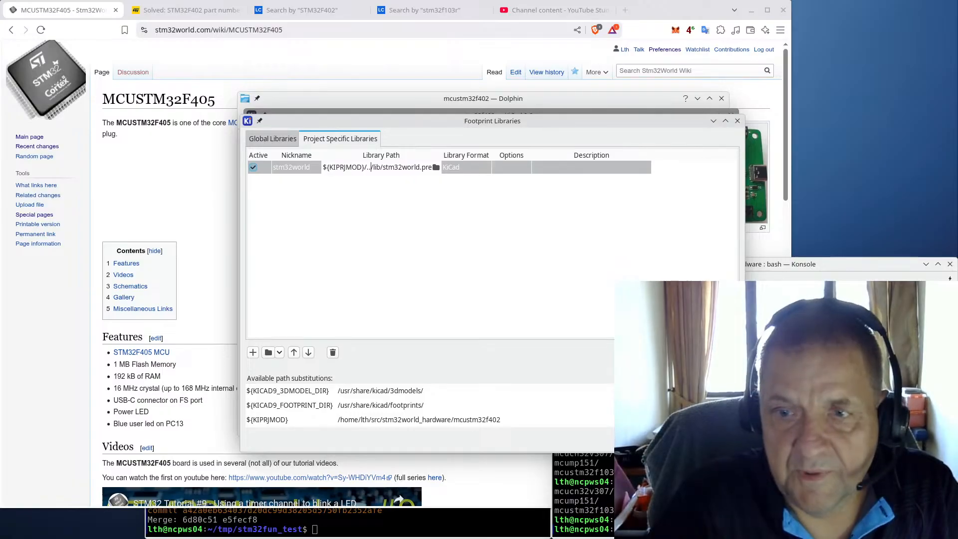
{"action": "left_click", "coordinate": [717, 439]}
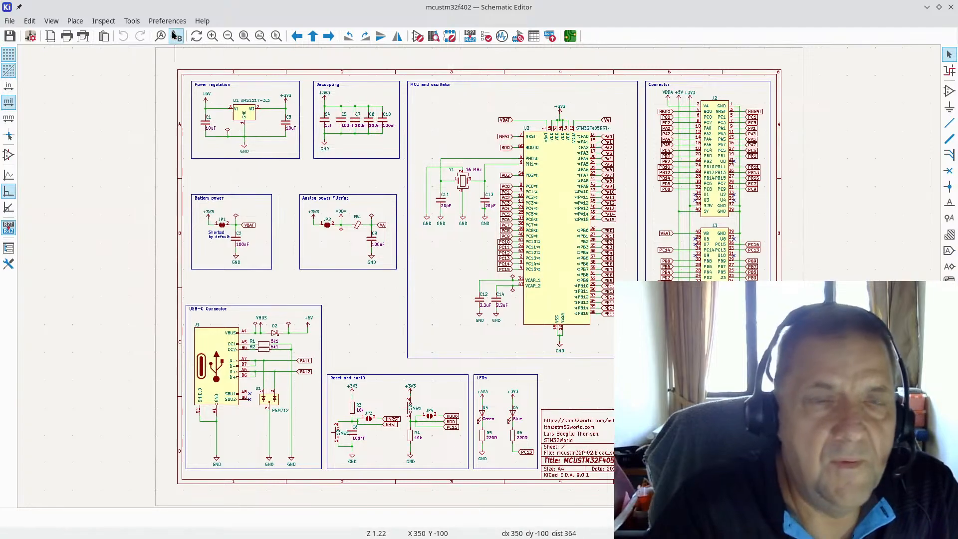
Step: Search the symbol chooser in the schematic for stm32world and preview its connector and USB-C receptacle symbols without placing any
{"action": "left_click", "coordinate": [948, 93]}
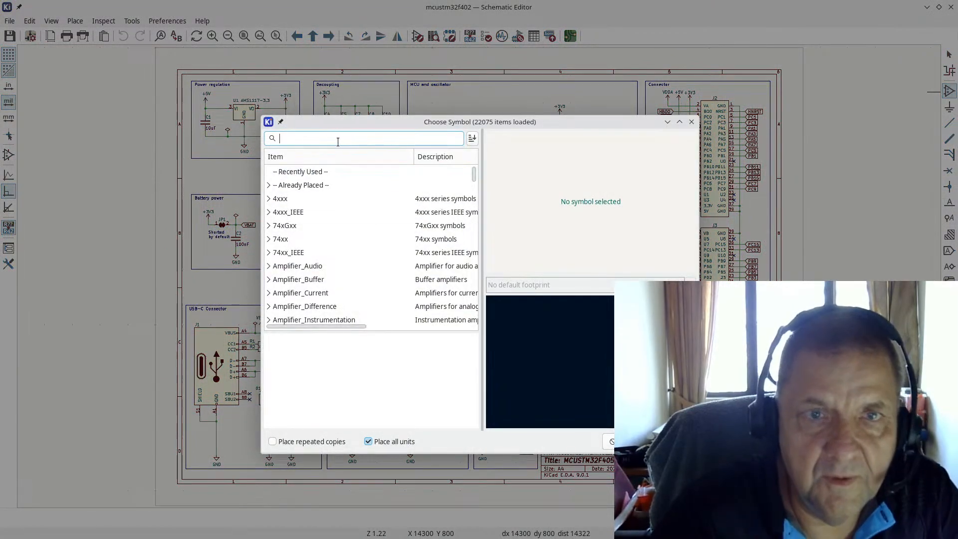
{"action": "type", "text": "stm32world"}
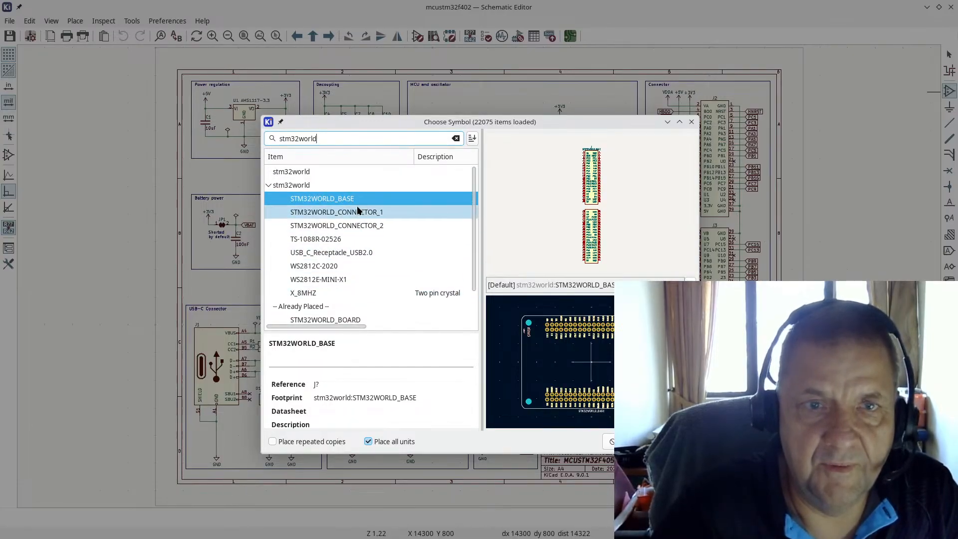
{"action": "left_click", "coordinate": [367, 214]}
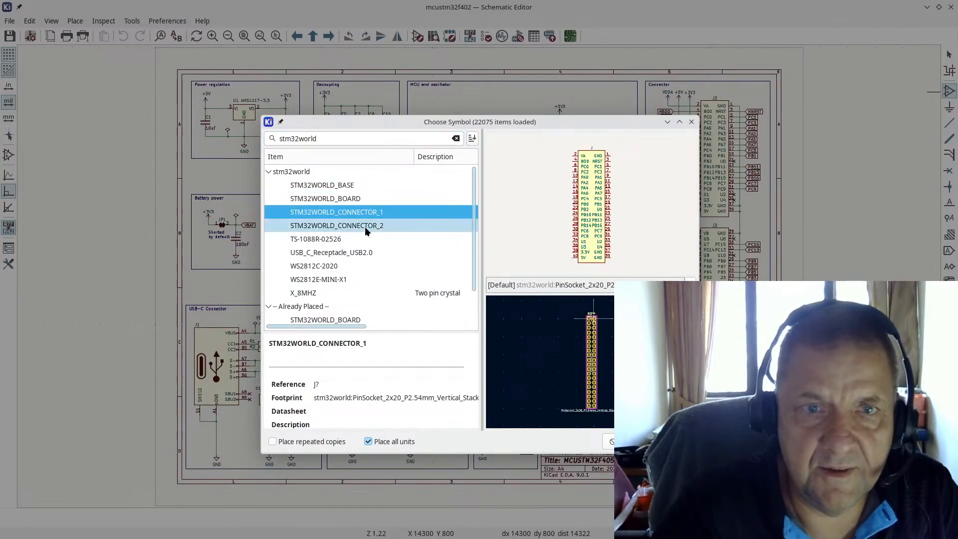
{"action": "left_click", "coordinate": [365, 225]}
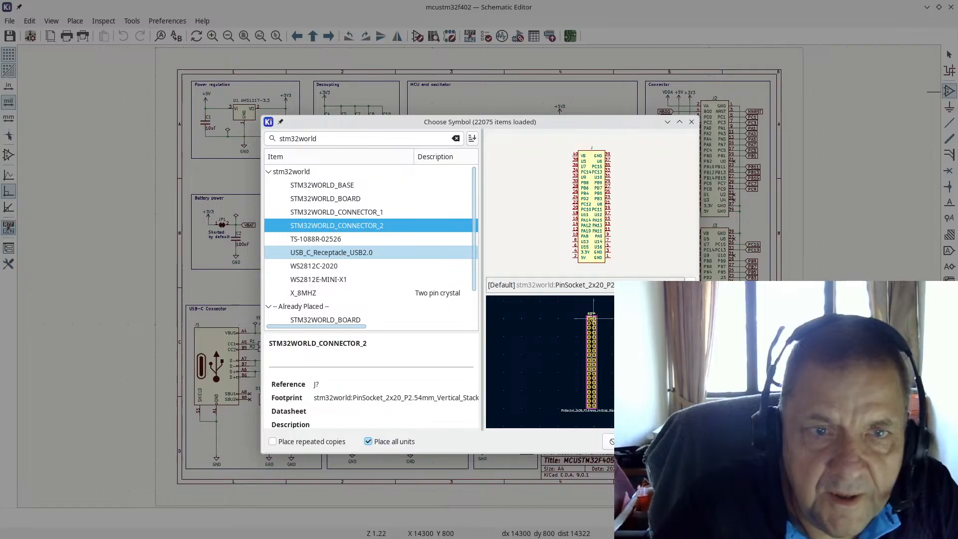
{"action": "left_click", "coordinate": [339, 252]}
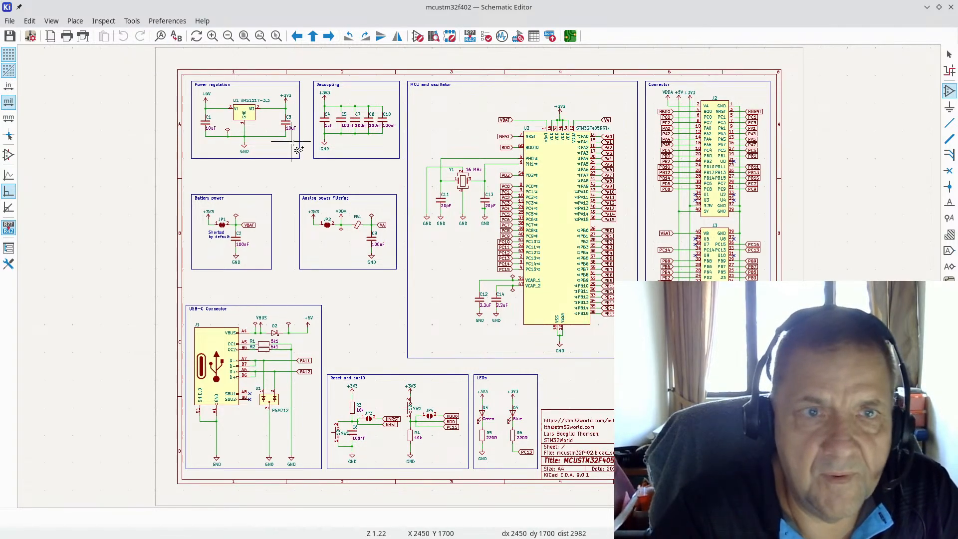
Step: Examine the overall schematic sheet, then the USB-C connector block with its CC resistors, data lines and protection diode
{"action": "scroll", "coordinate": [291, 142], "scroll_direction": "up", "scroll_amount": 3}
{"action": "scroll", "coordinate": [549, 277], "scroll_direction": "down", "scroll_amount": 3}
{"action": "scroll", "coordinate": [599, 299], "scroll_direction": "down", "scroll_amount": 3}
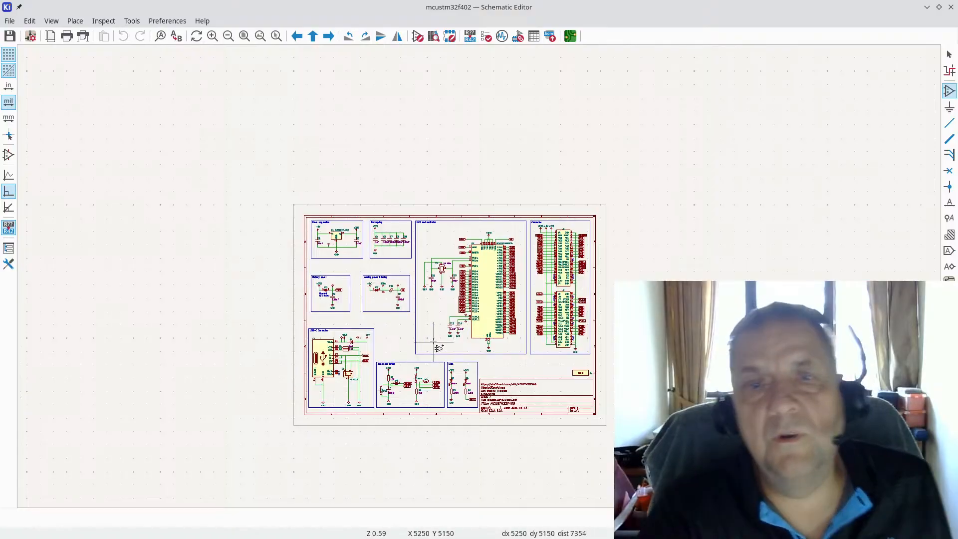
{"action": "scroll", "coordinate": [433, 341], "scroll_direction": "down", "scroll_amount": 1}
{"action": "scroll", "coordinate": [482, 246], "scroll_direction": "up", "scroll_amount": 3}
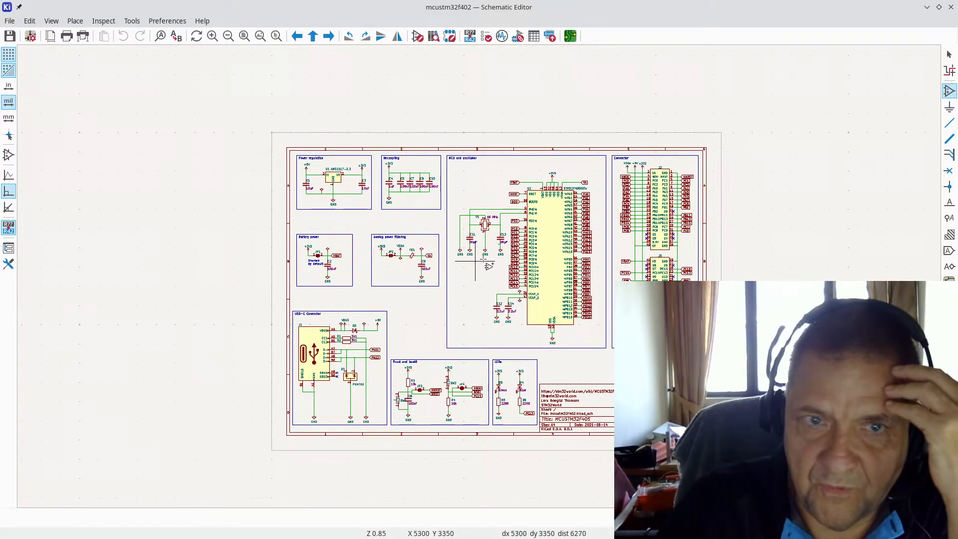
{"action": "scroll", "coordinate": [448, 269], "scroll_direction": "up", "scroll_amount": 3}
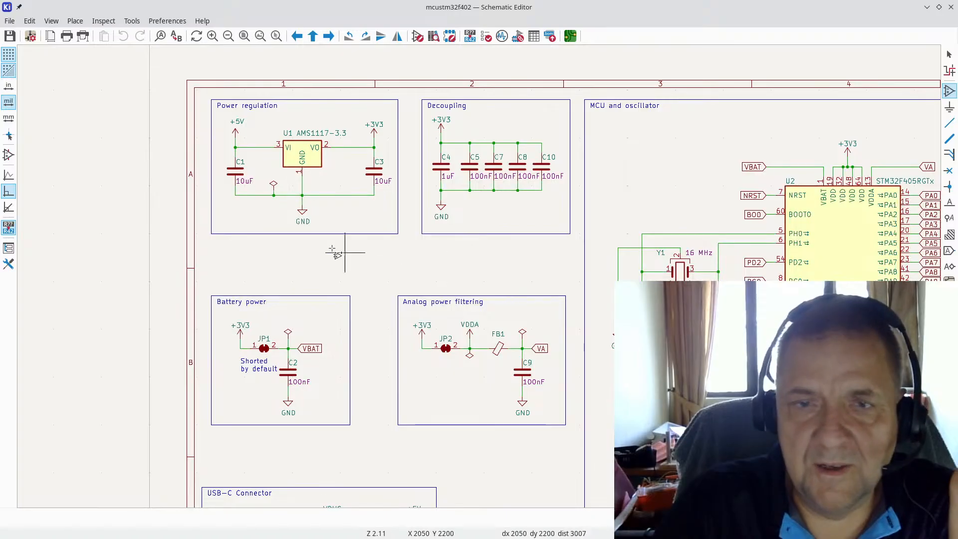
{"action": "scroll", "coordinate": [296, 150], "scroll_direction": "up", "scroll_amount": 1}
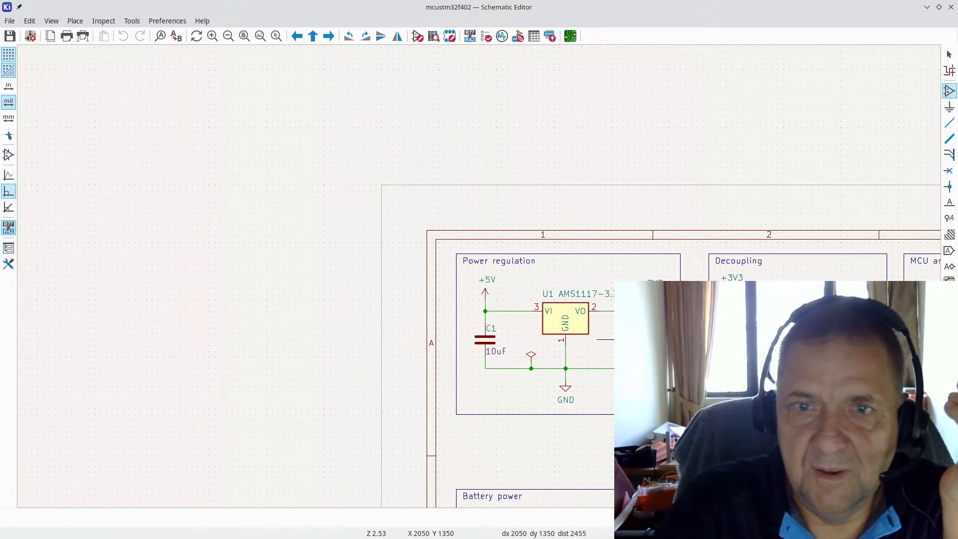
{"action": "scroll", "coordinate": [617, 334], "scroll_direction": "down", "scroll_amount": 1}
{"action": "scroll", "coordinate": [482, 295], "scroll_direction": "down", "scroll_amount": 4}
{"action": "scroll", "coordinate": [487, 302], "scroll_direction": "down", "scroll_amount": 2}
{"action": "scroll", "coordinate": [483, 284], "scroll_direction": "up", "scroll_amount": 5}
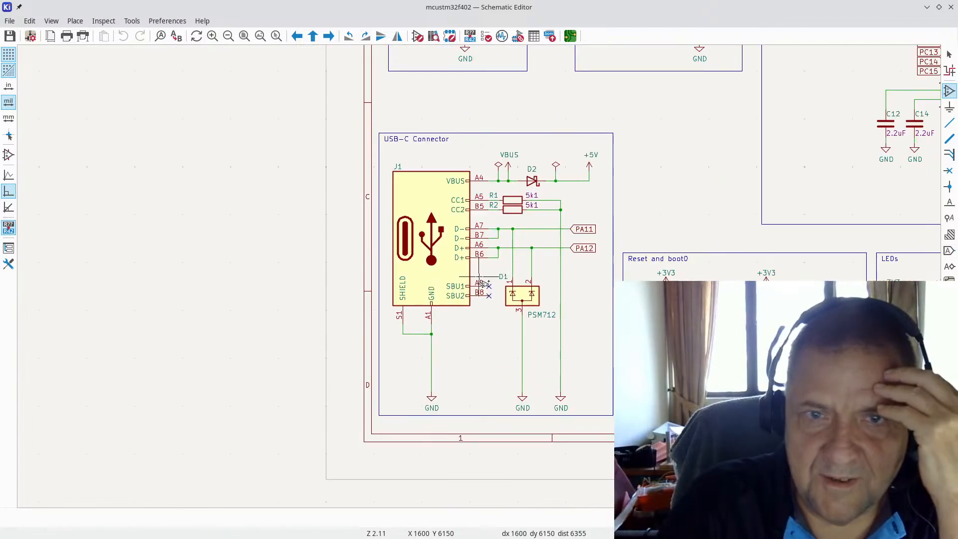
{"action": "scroll", "coordinate": [477, 283], "scroll_direction": "up", "scroll_amount": 1}
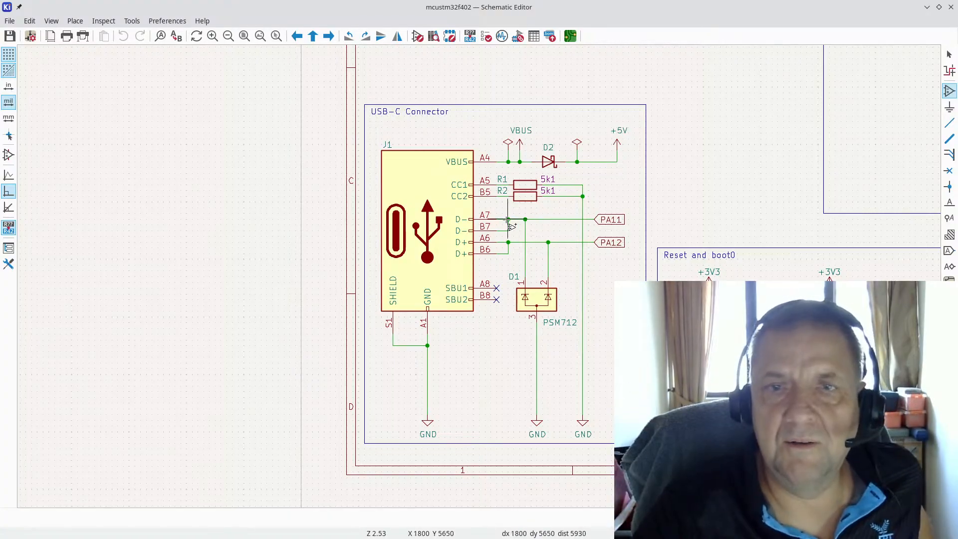
Step: Examine the power regulation, decoupling, battery power and analog power filtering blocks of the schematic
{"action": "scroll", "coordinate": [528, 220], "scroll_direction": "down", "scroll_amount": 4}
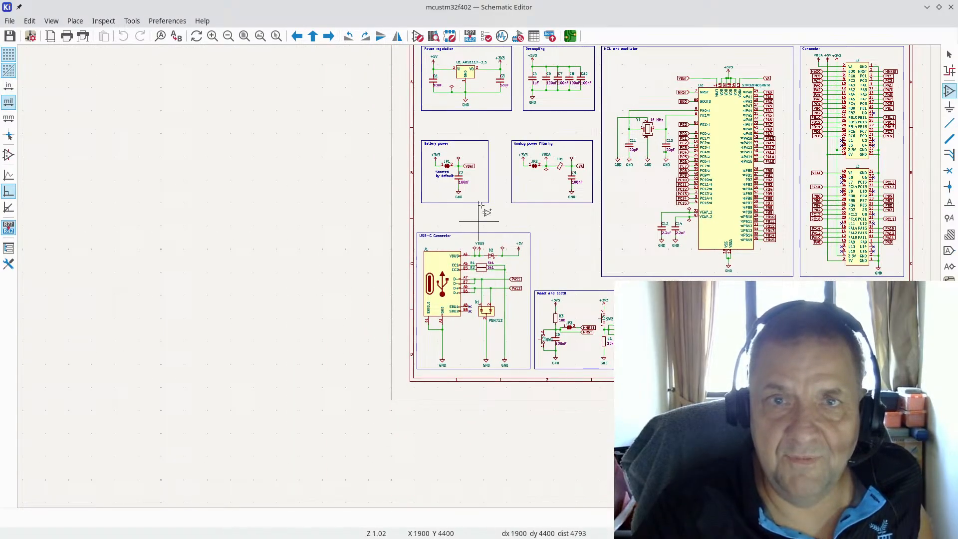
{"action": "scroll", "coordinate": [464, 86], "scroll_direction": "up", "scroll_amount": 3}
{"action": "scroll", "coordinate": [500, 308], "scroll_direction": "up", "scroll_amount": 4}
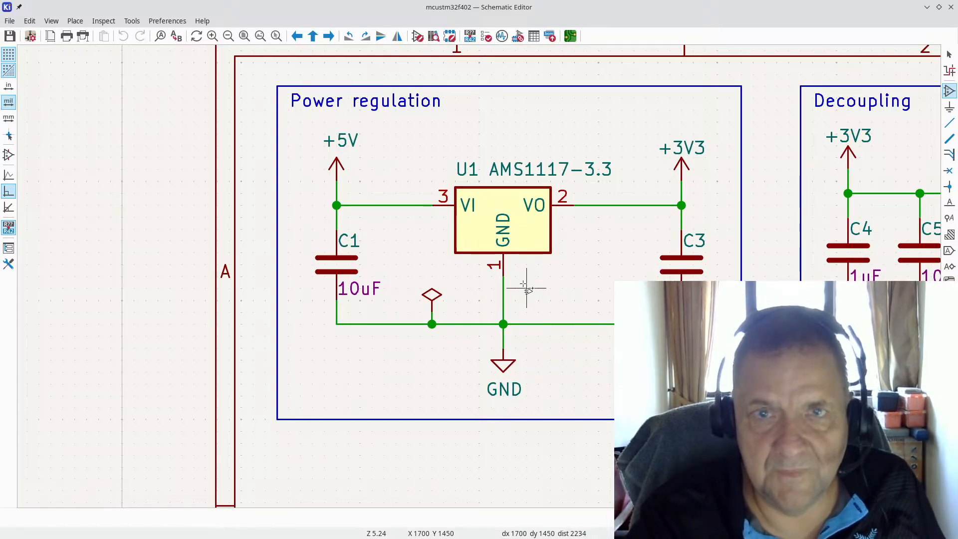
{"action": "scroll", "coordinate": [519, 289], "scroll_direction": "down", "scroll_amount": 2}
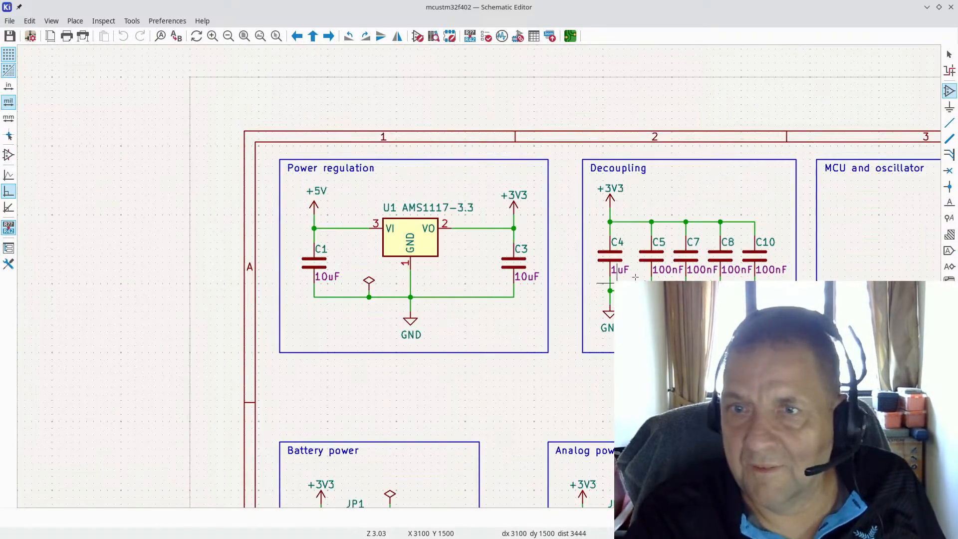
{"action": "scroll", "coordinate": [573, 274], "scroll_direction": "up", "scroll_amount": 2}
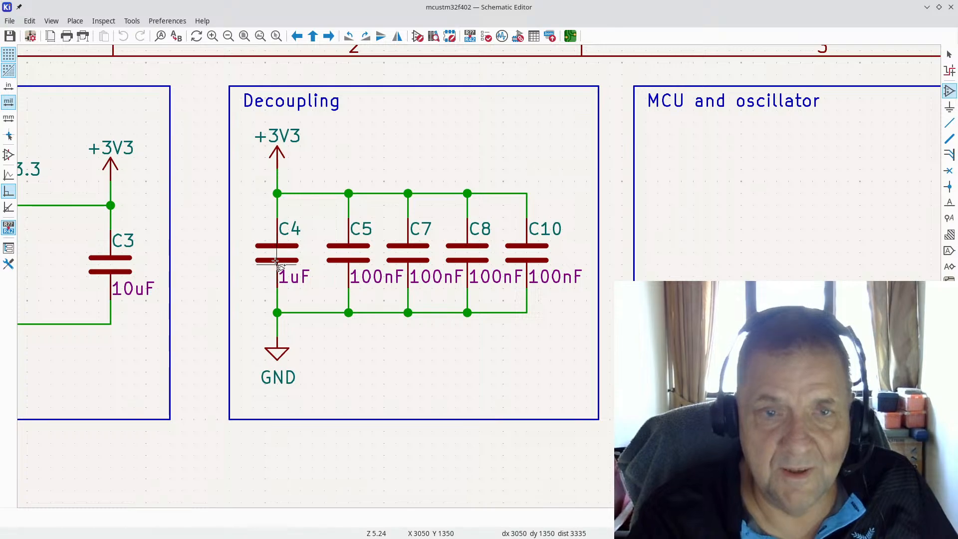
{"action": "scroll", "coordinate": [278, 263], "scroll_direction": "down", "scroll_amount": 5}
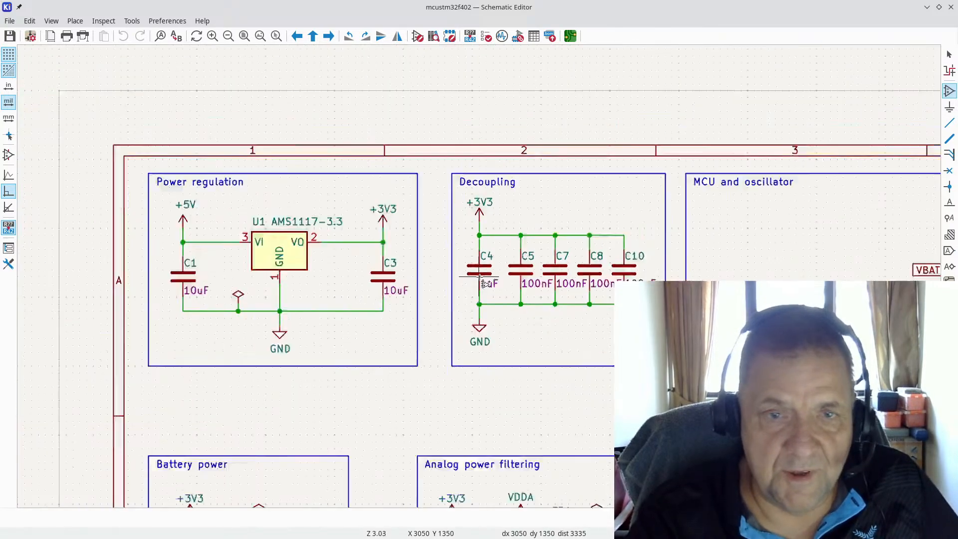
{"action": "scroll", "coordinate": [387, 359], "scroll_direction": "up", "scroll_amount": 2}
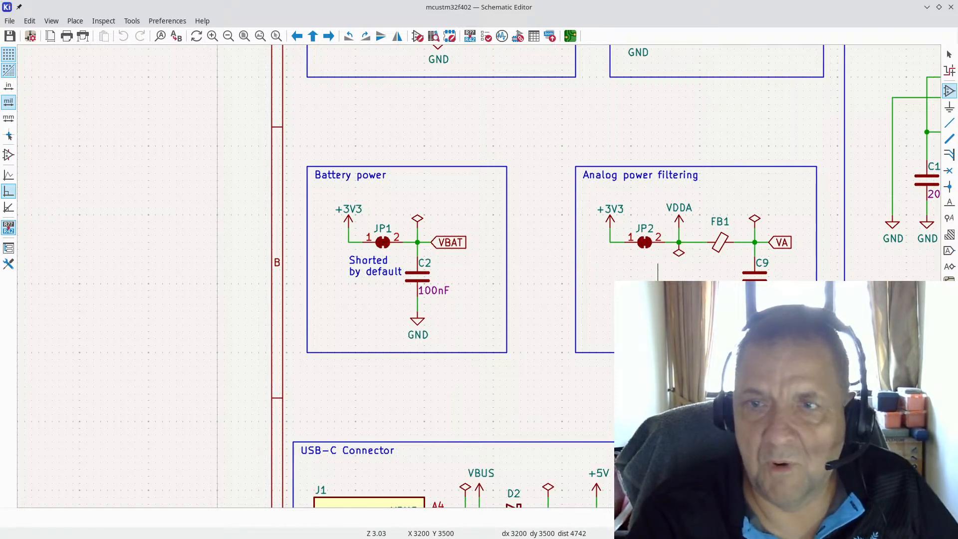
Step: Examine the reset and boot0 circuit, the LEDs, and the MCU block with its crystal, VCAP capacitors and supply pins
{"action": "scroll", "coordinate": [685, 272], "scroll_direction": "down", "scroll_amount": 4}
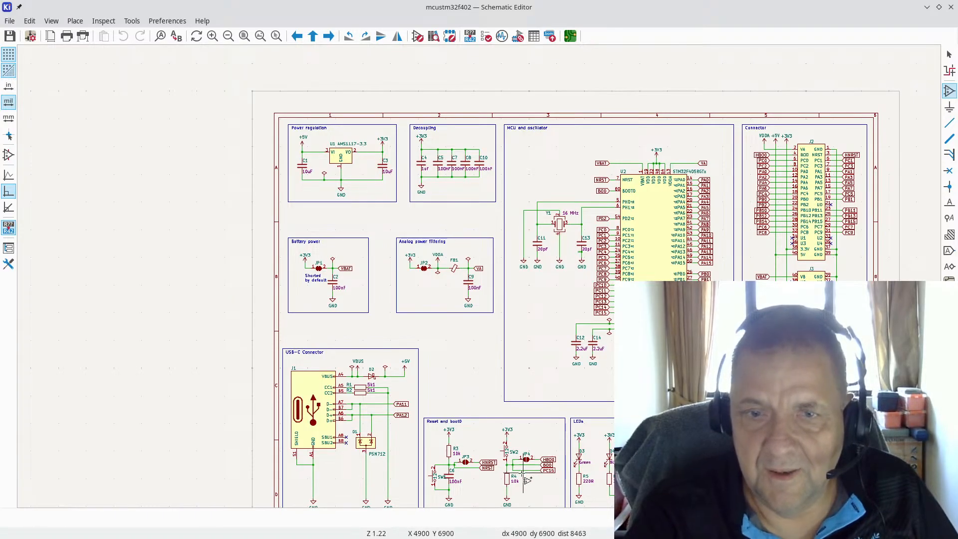
{"action": "scroll", "coordinate": [511, 482], "scroll_direction": "up", "scroll_amount": 3}
{"action": "scroll", "coordinate": [482, 282], "scroll_direction": "up", "scroll_amount": 2}
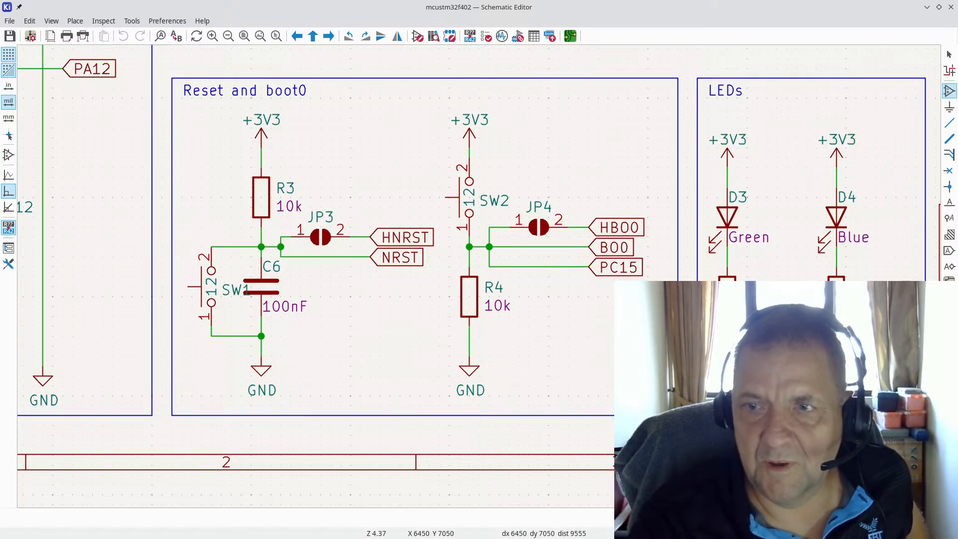
{"action": "scroll", "coordinate": [482, 284], "scroll_direction": "down", "scroll_amount": 5}
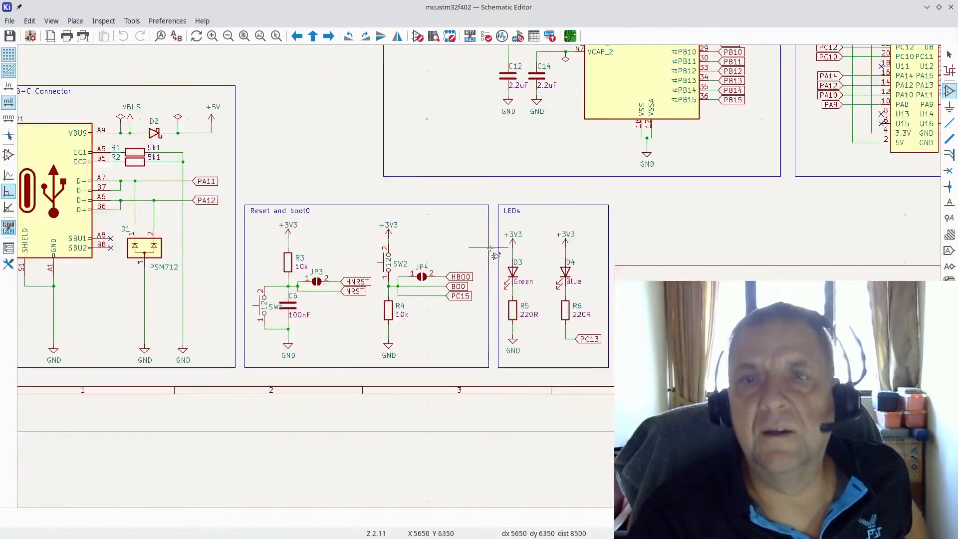
{"action": "scroll", "coordinate": [473, 291], "scroll_direction": "up", "scroll_amount": 3}
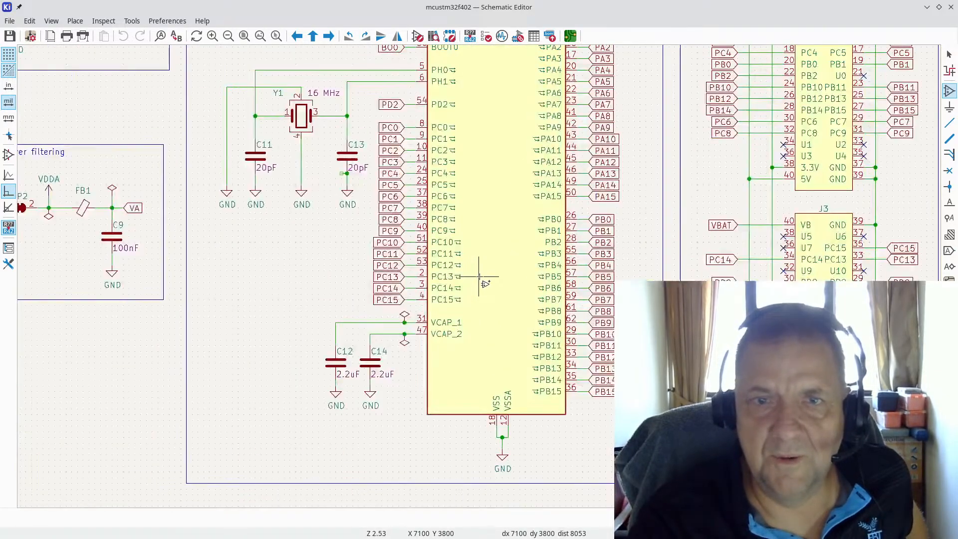
{"action": "scroll", "coordinate": [474, 291], "scroll_direction": "down", "scroll_amount": 1}
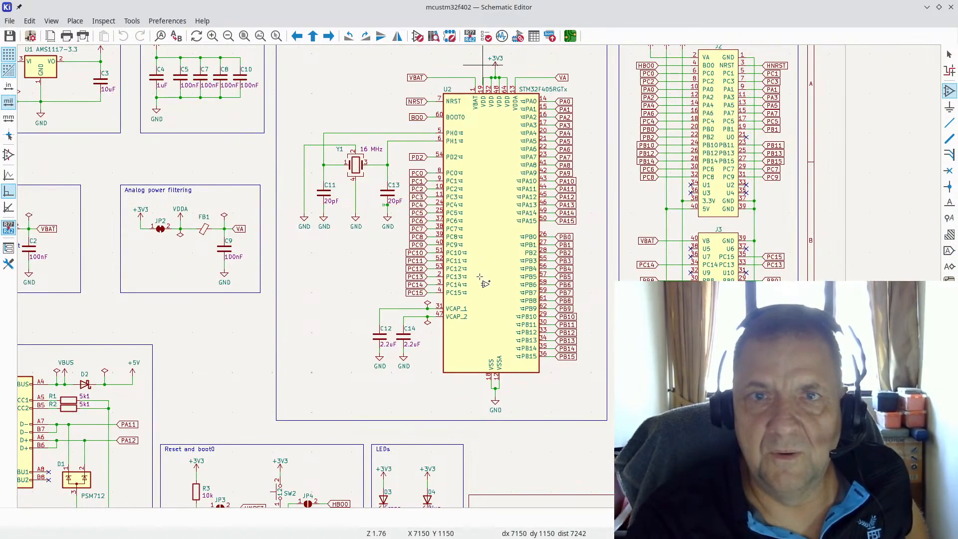
{"action": "scroll", "coordinate": [494, 80], "scroll_direction": "up", "scroll_amount": 4}
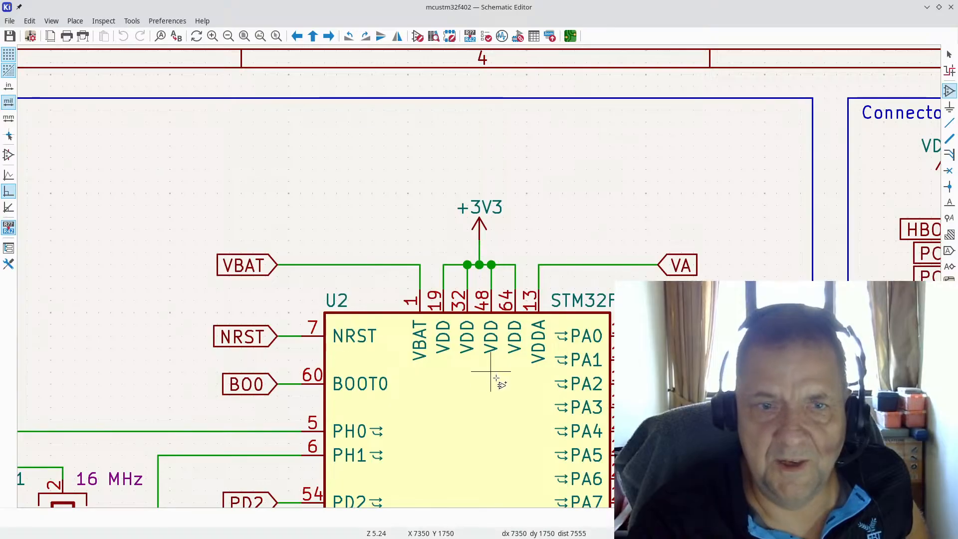
Step: Examine the MCU's supply pins, the 16 MHz crystal with its load capacitors, and the VCAP capacitors
{"action": "scroll", "coordinate": [496, 381], "scroll_direction": "down", "scroll_amount": 2}
{"action": "scroll", "coordinate": [348, 235], "scroll_direction": "up", "scroll_amount": 1}
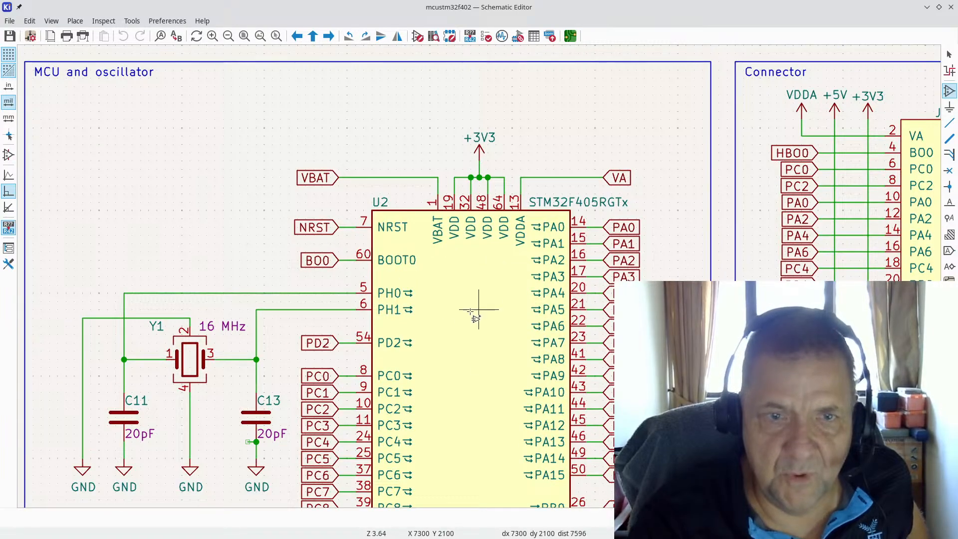
{"action": "scroll", "coordinate": [479, 290], "scroll_direction": "down", "scroll_amount": 1}
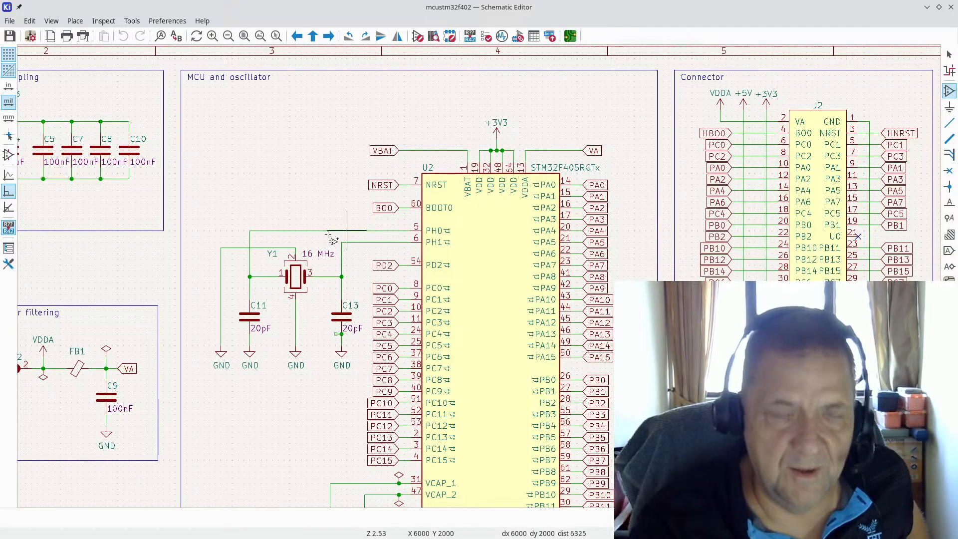
{"action": "scroll", "coordinate": [302, 259], "scroll_direction": "up", "scroll_amount": 4}
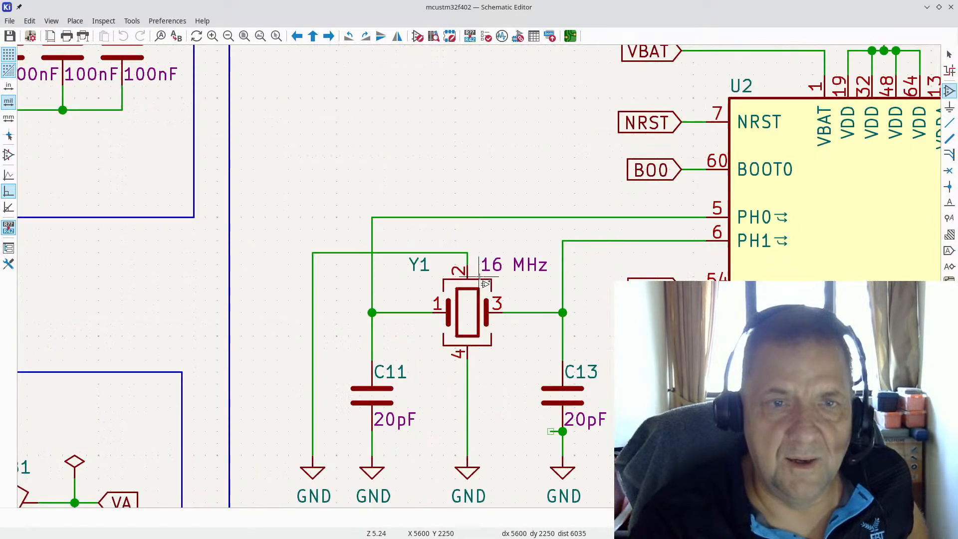
{"action": "scroll", "coordinate": [562, 312], "scroll_direction": "down", "scroll_amount": 5}
{"action": "scroll", "coordinate": [502, 272], "scroll_direction": "down", "scroll_amount": 2}
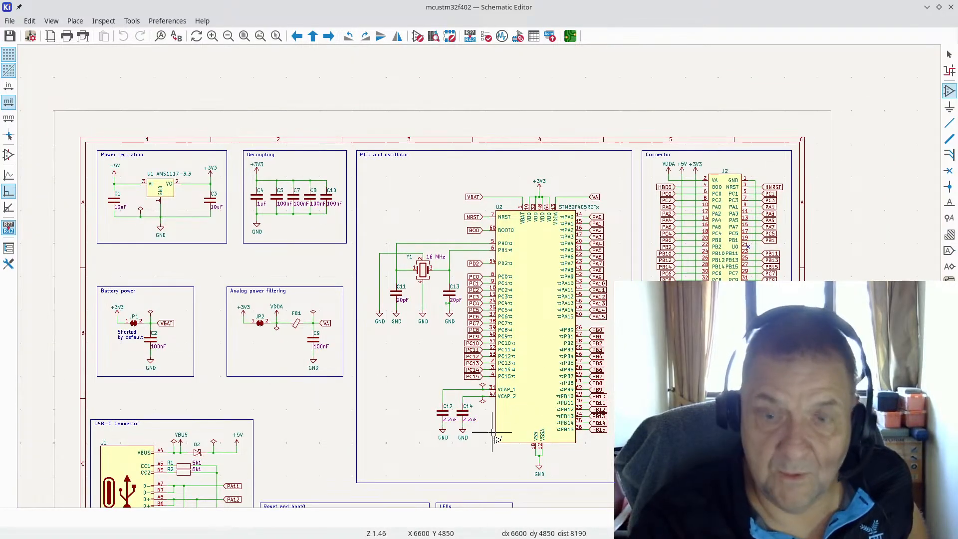
{"action": "scroll", "coordinate": [453, 416], "scroll_direction": "up", "scroll_amount": 4}
{"action": "scroll", "coordinate": [507, 265], "scroll_direction": "up", "scroll_amount": 3}
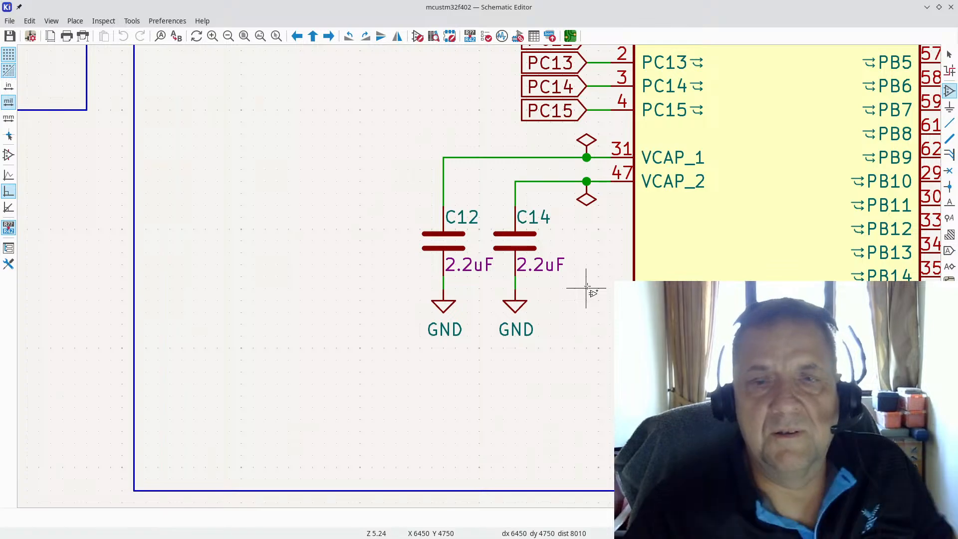
{"action": "scroll", "coordinate": [548, 221], "scroll_direction": "down", "scroll_amount": 4}
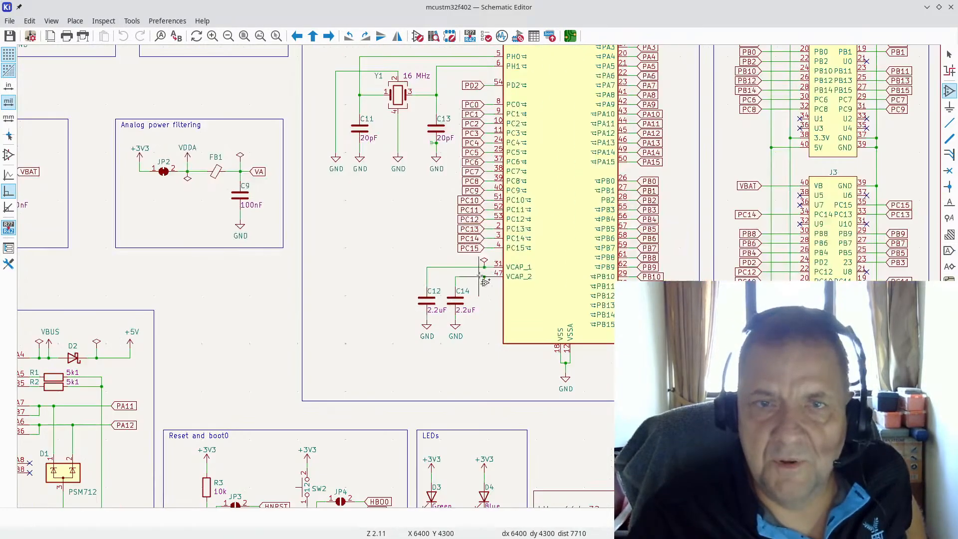
{"action": "scroll", "coordinate": [533, 221], "scroll_direction": "down", "scroll_amount": 1}
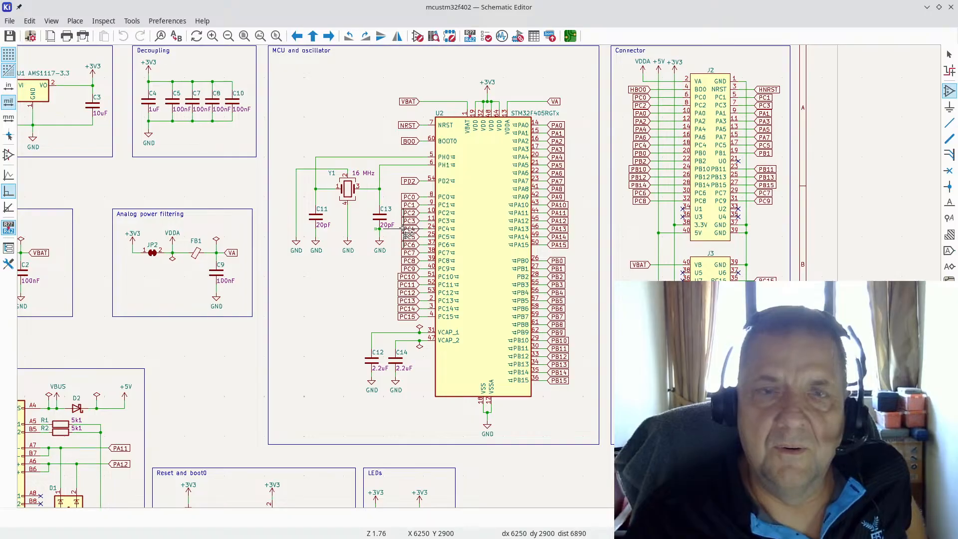
Step: Update the PCB from the schematic, replacing footprints with those specified in the schematic
{"action": "left_click", "coordinate": [131, 21]}
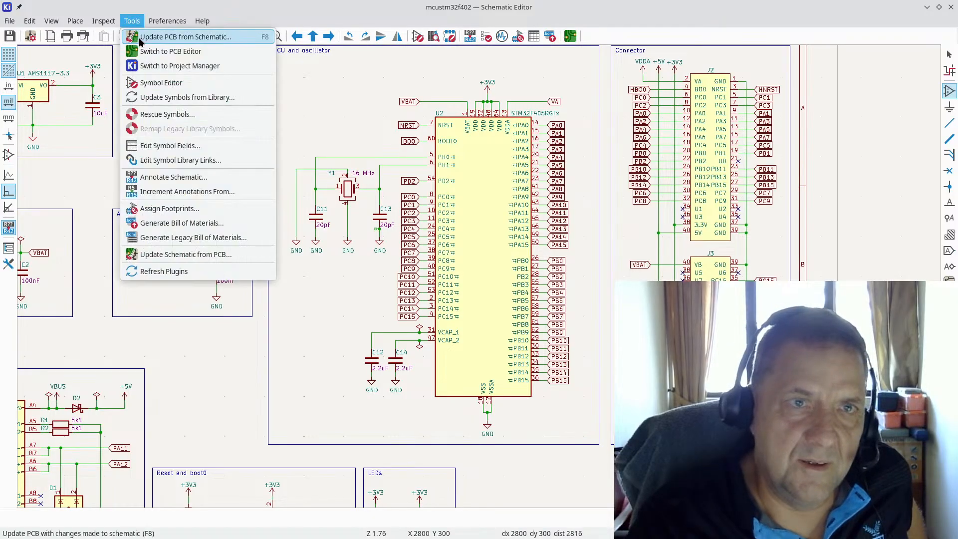
{"action": "key", "text": "Escape"}
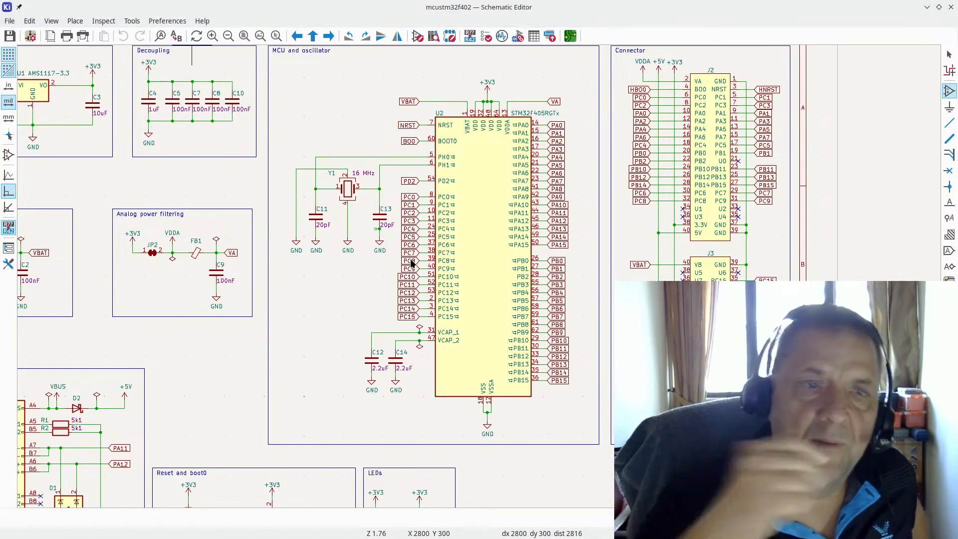
{"action": "key", "text": "F8"}
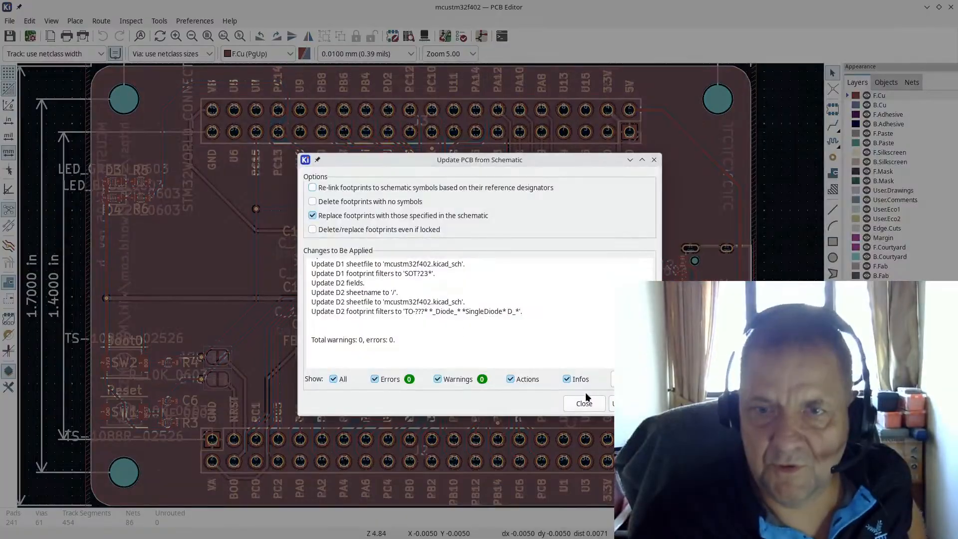
{"action": "left_click", "coordinate": [628, 403]}
{"action": "left_click", "coordinate": [583, 402]}
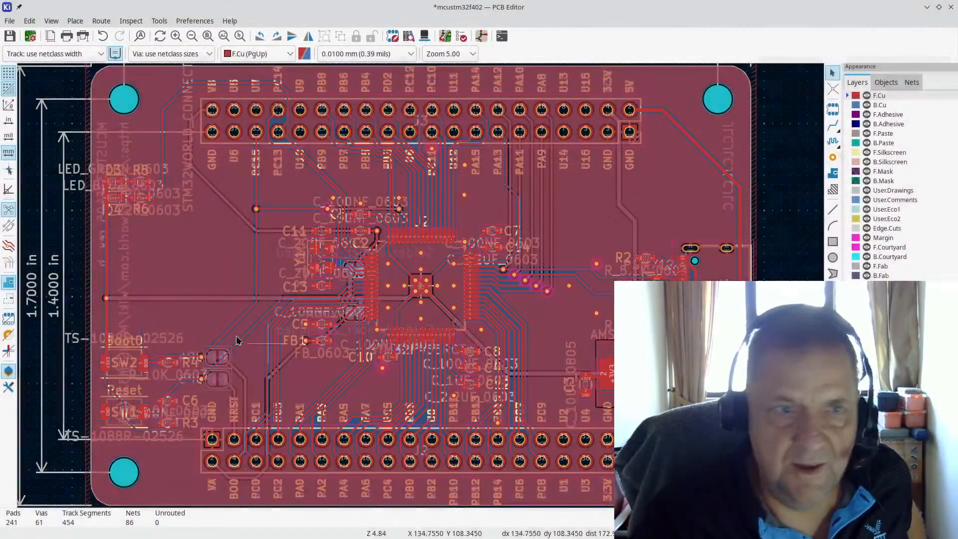
Step: Show the board's copper zones as outlines only and open the board in the 3D viewer
{"action": "left_click", "coordinate": [10, 299]}
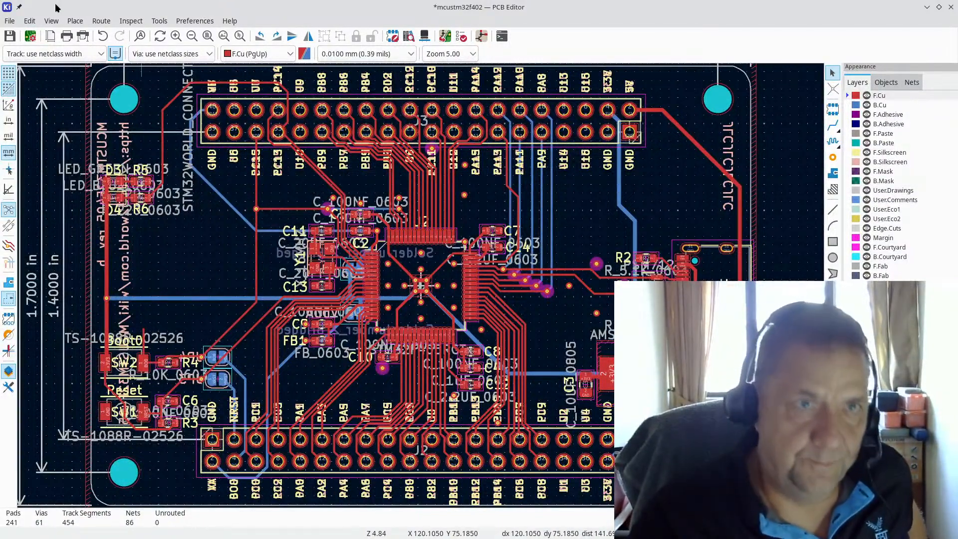
{"action": "left_click", "coordinate": [51, 21]}
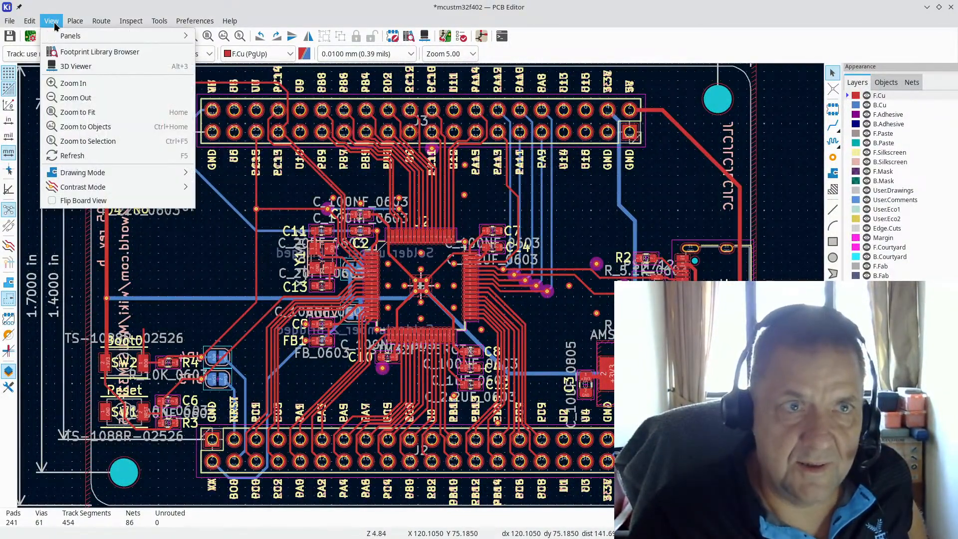
{"action": "left_click", "coordinate": [69, 66]}
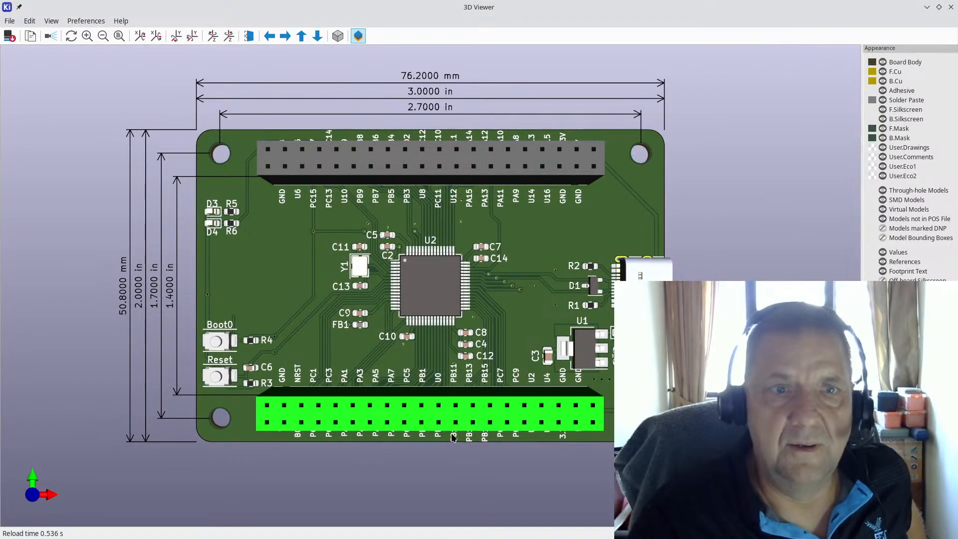
Step: Examine the 3D board model from several angles, including the MCU, headers, buttons and LEDs, and close the 3D viewer
{"action": "left_click_drag", "start_coordinate": [437, 450], "coordinate": [412, 171]}
{"action": "left_click_drag", "start_coordinate": [408, 266], "coordinate": [334, 385]}
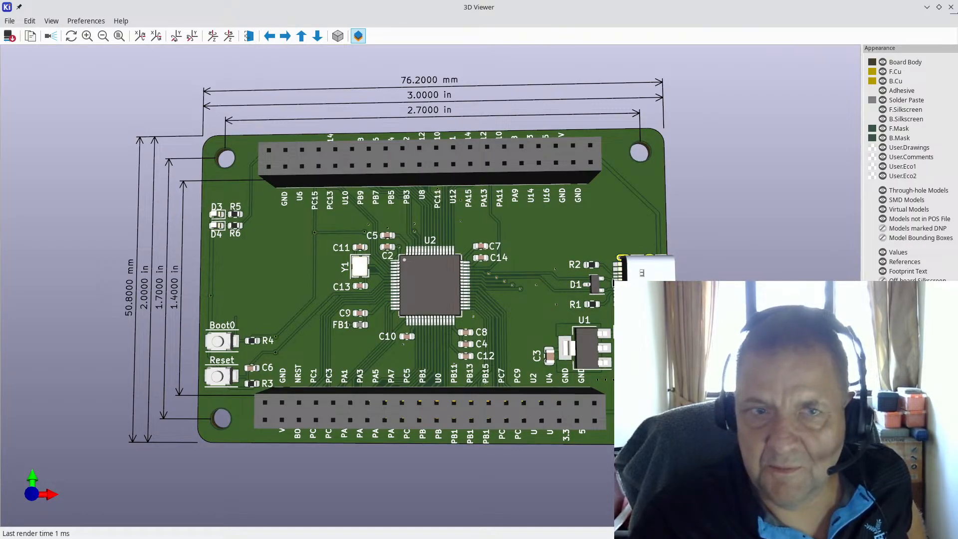
{"action": "left_click_drag", "start_coordinate": [444, 207], "coordinate": [427, 301]}
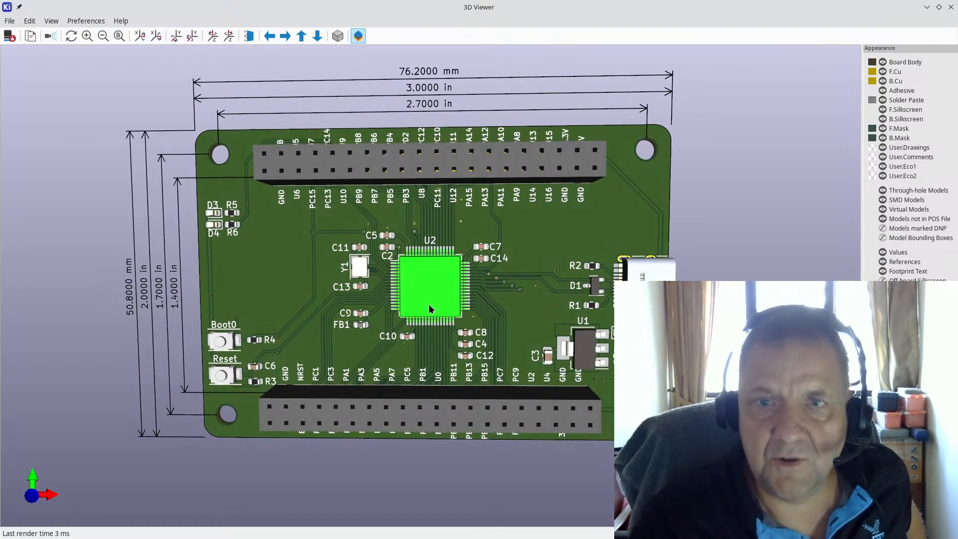
{"action": "left_click_drag", "start_coordinate": [519, 312], "coordinate": [471, 264]}
{"action": "left_click_drag", "start_coordinate": [308, 319], "coordinate": [244, 281]}
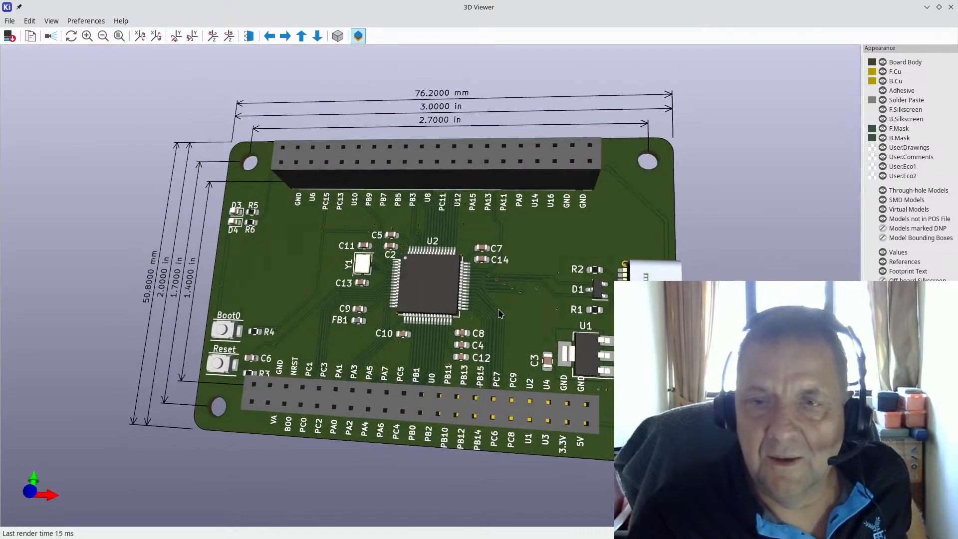
{"action": "scroll", "coordinate": [649, 269], "scroll_direction": "up", "scroll_amount": 3}
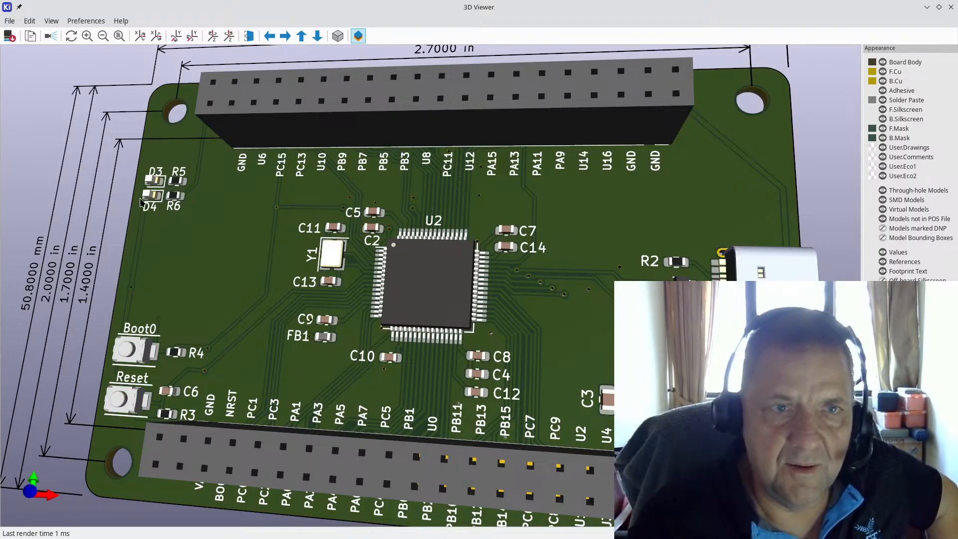
{"action": "left_click_drag", "start_coordinate": [329, 324], "coordinate": [389, 319]}
{"action": "left_click_drag", "start_coordinate": [574, 237], "coordinate": [581, 238]}
{"action": "left_click_drag", "start_coordinate": [424, 299], "coordinate": [383, 314]}
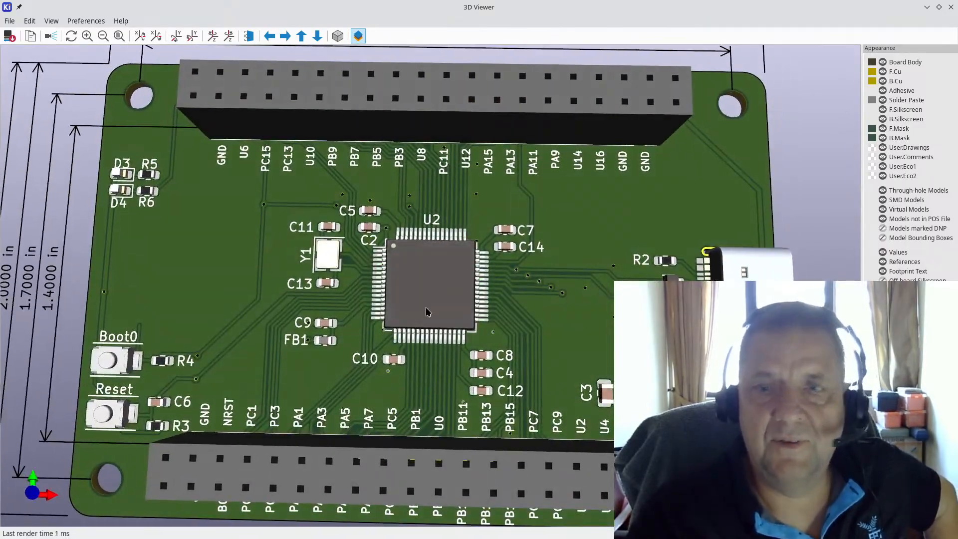
{"action": "left_click", "coordinate": [950, 8]}
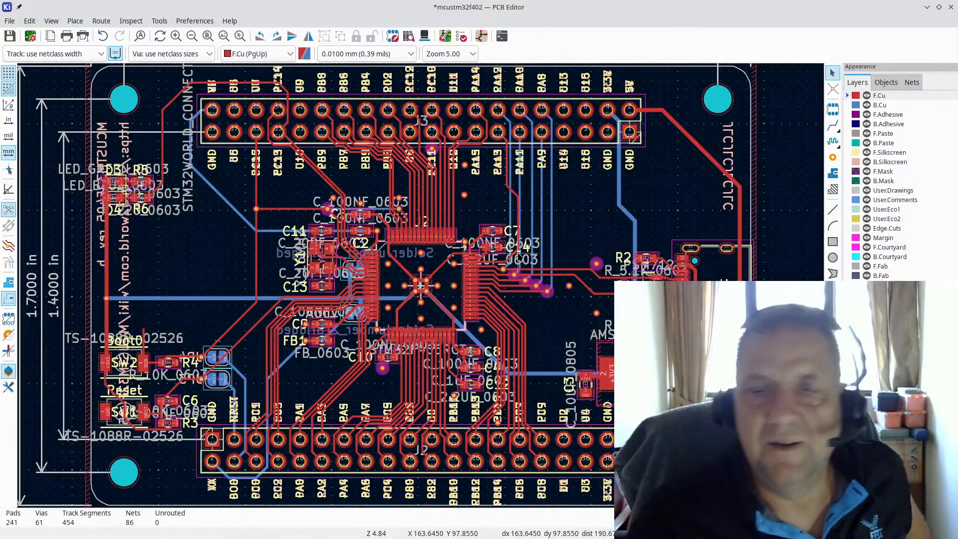
Step: Examine the USB-C connector and voltage regulator area of the PCB layout, and close the PCB editor
{"action": "scroll", "coordinate": [631, 294], "scroll_direction": "up", "scroll_amount": 2}
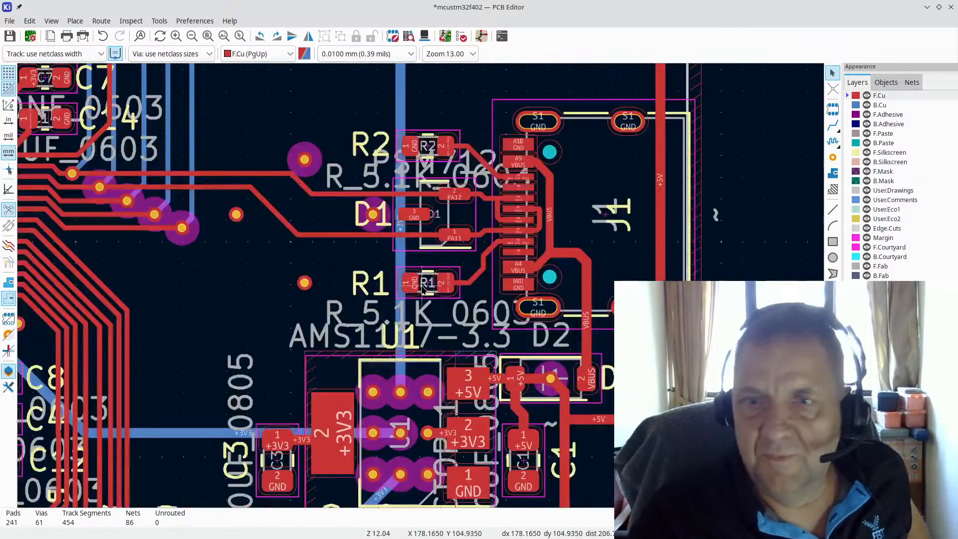
{"action": "scroll", "coordinate": [421, 289], "scroll_direction": "down", "scroll_amount": 6}
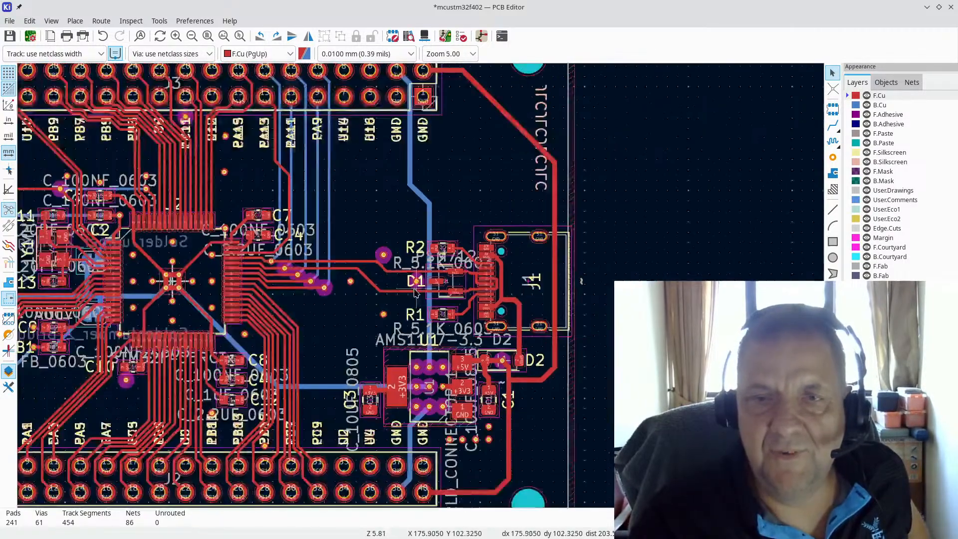
{"action": "scroll", "coordinate": [532, 229], "scroll_direction": "up", "scroll_amount": 2}
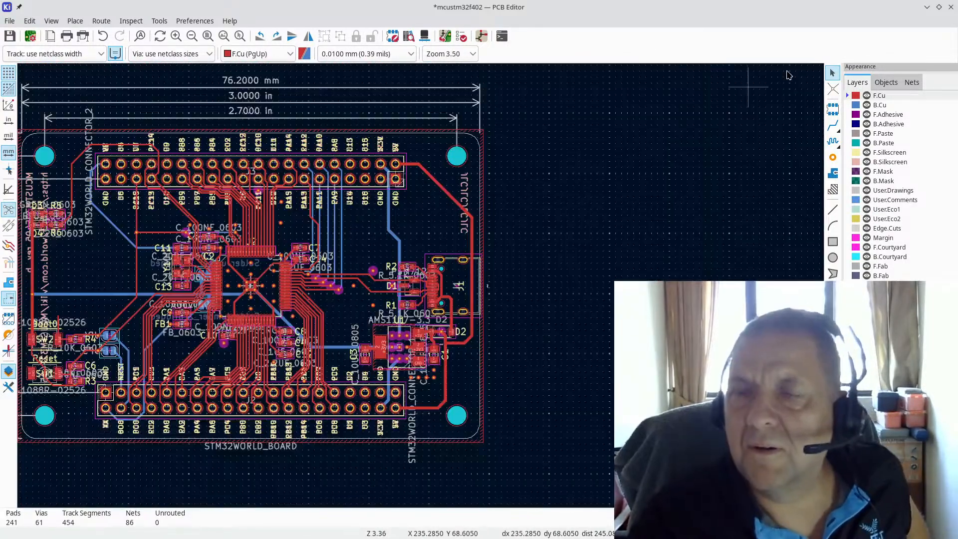
{"action": "left_click", "coordinate": [951, 7]}
{"action": "left_click", "coordinate": [580, 311]}
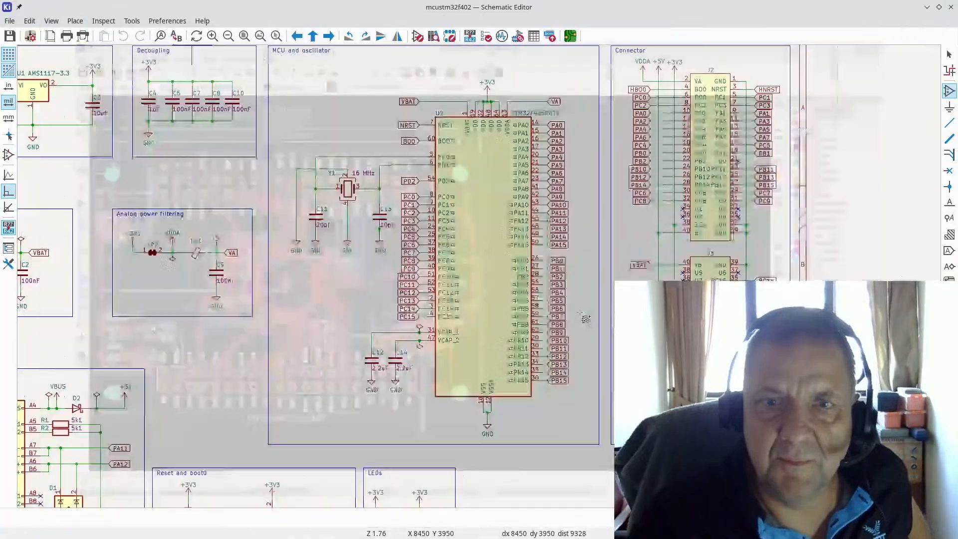
Step: Check which text variables the schematic's title block fields use in the page settings
{"action": "scroll", "coordinate": [438, 270], "scroll_direction": "down", "scroll_amount": 2}
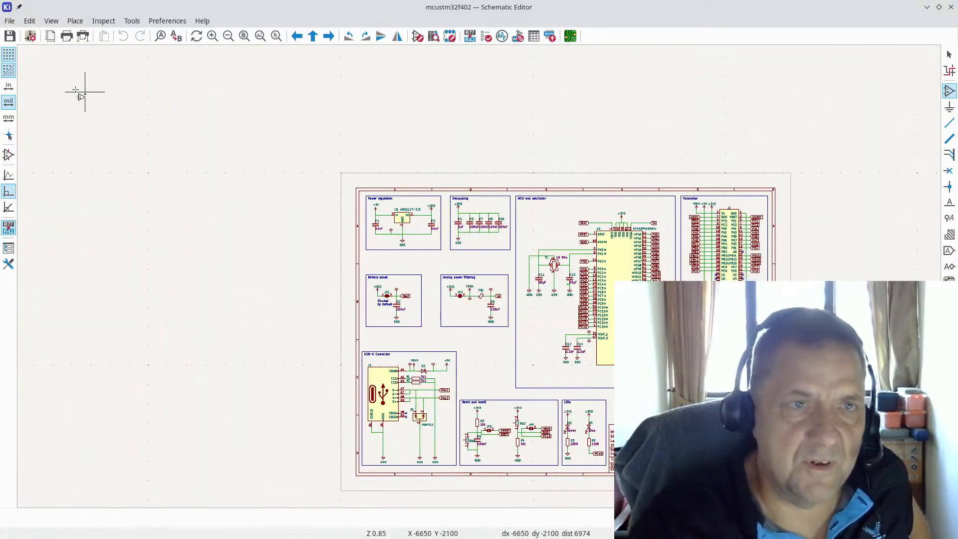
{"action": "left_click", "coordinate": [9, 21]}
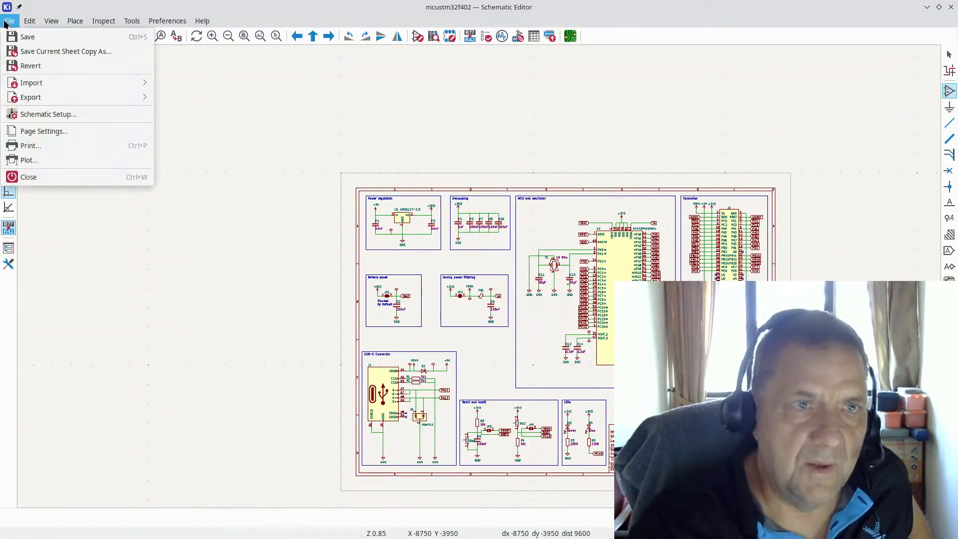
{"action": "left_click", "coordinate": [44, 131]}
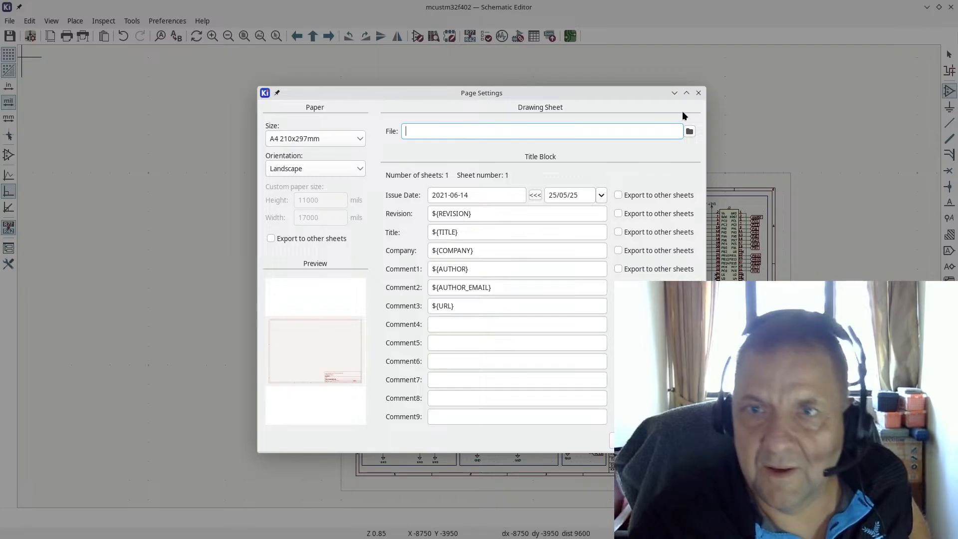
{"action": "left_click", "coordinate": [629, 440]}
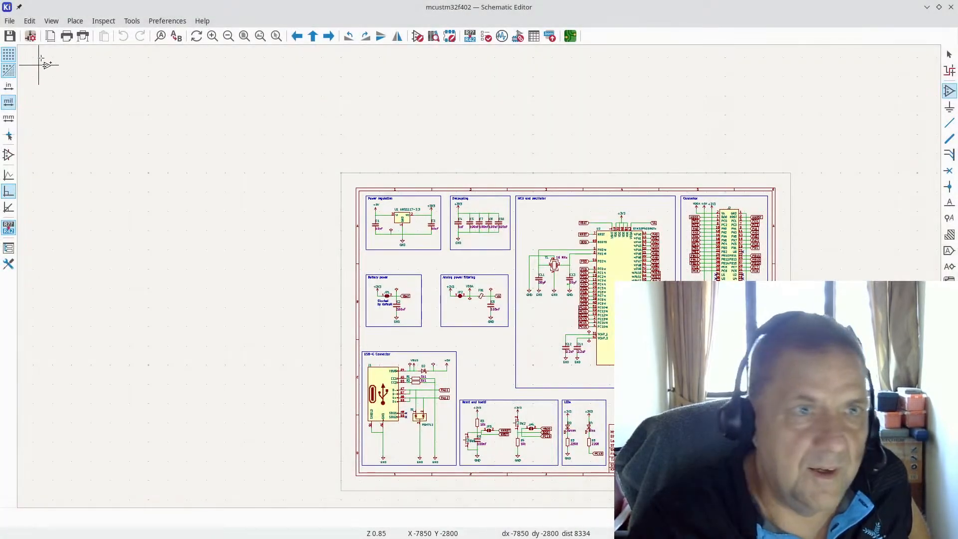
Step: Set the project's TITLE text variable to MCUSTM32F402 in the schematic setup
{"action": "left_click", "coordinate": [9, 21]}
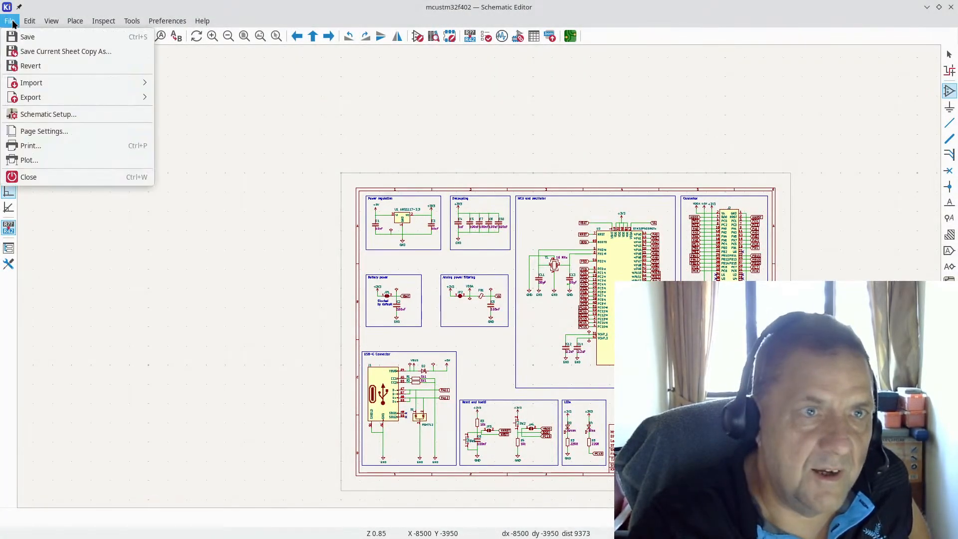
{"action": "left_click", "coordinate": [43, 114]}
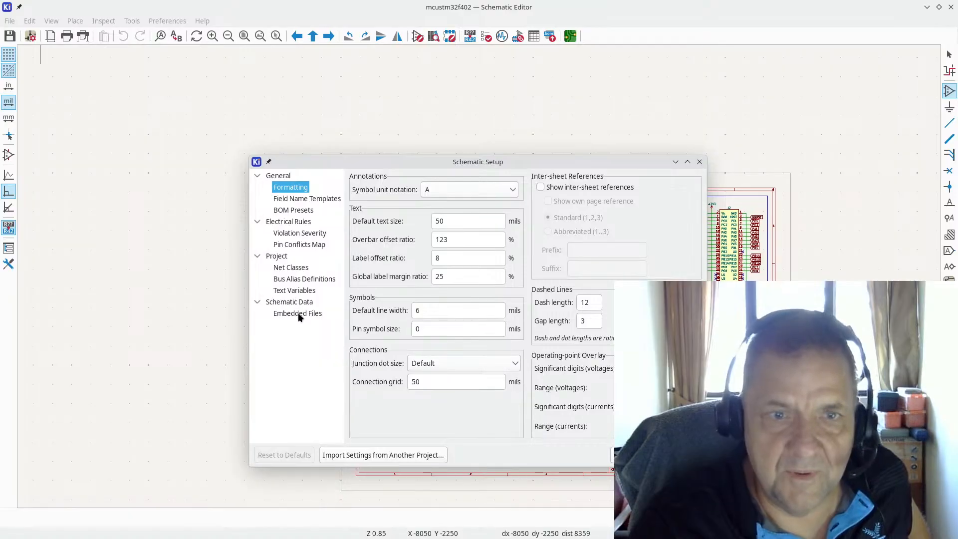
{"action": "left_click", "coordinate": [297, 291]}
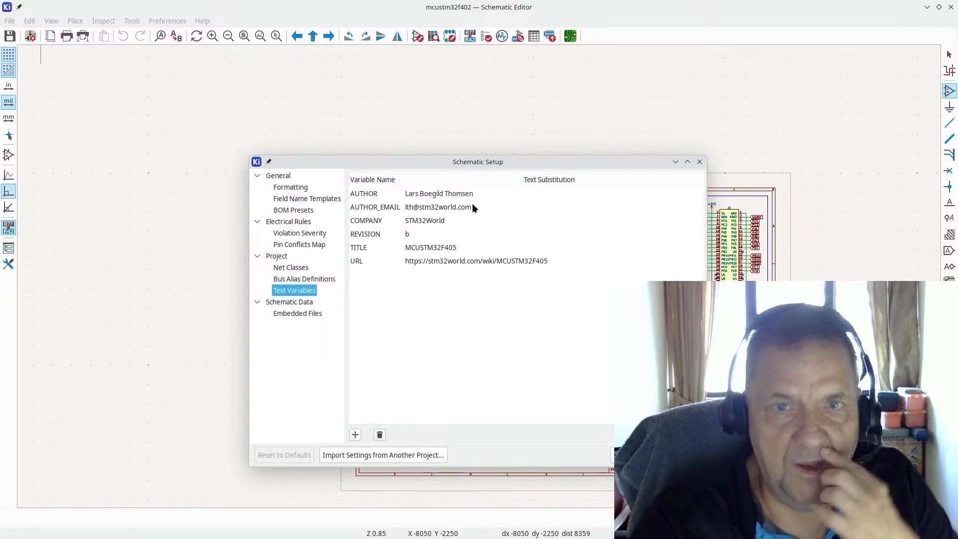
{"action": "double_click", "coordinate": [463, 251]}
{"action": "left_click", "coordinate": [472, 247]}
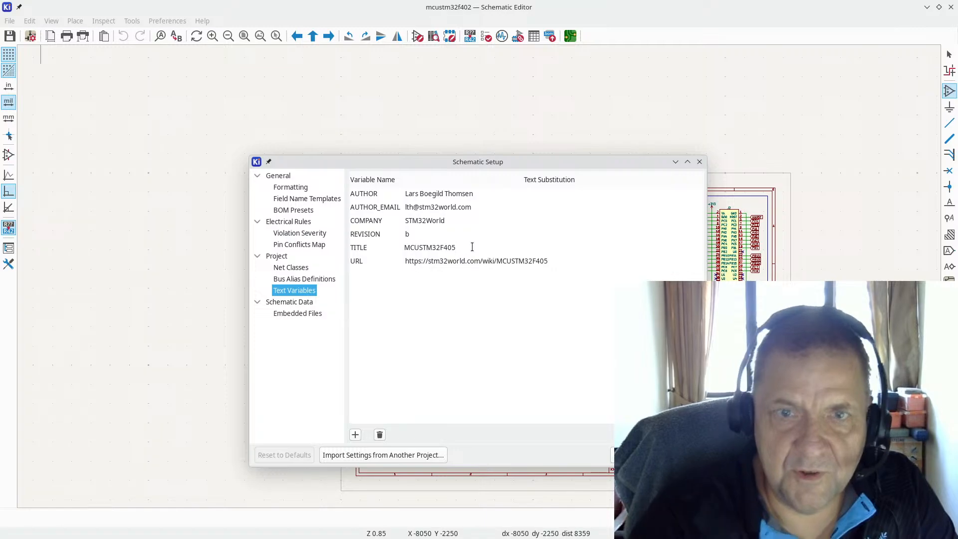
{"action": "key", "text": "BackSpace"}
{"action": "type", "text": "2"}
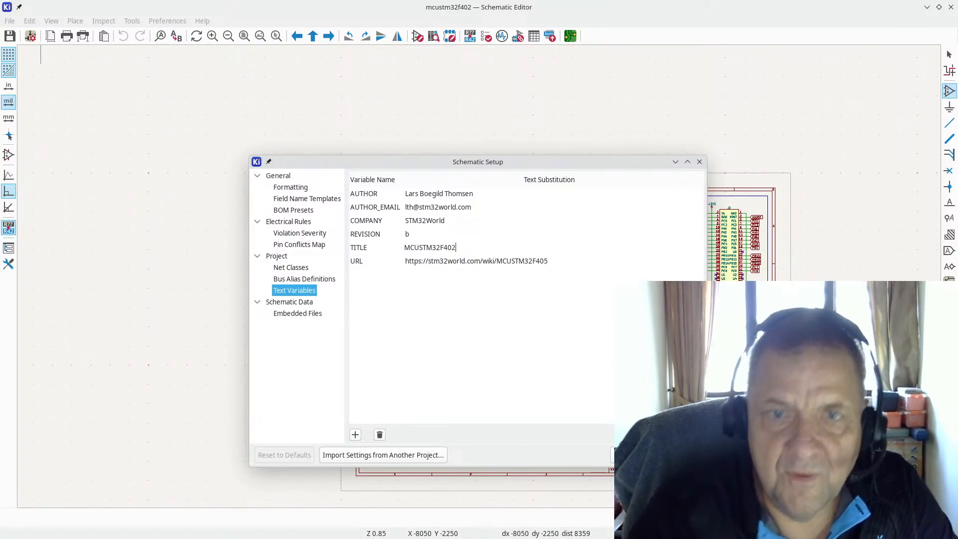
{"action": "left_click", "coordinate": [567, 258]}
{"action": "left_click", "coordinate": [566, 257]}
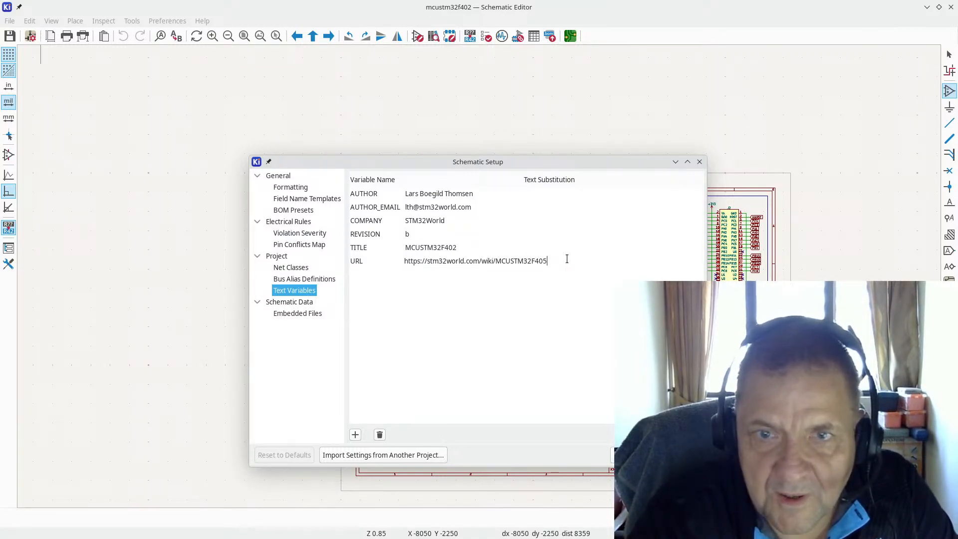
{"action": "key", "text": "BackSpace"}
{"action": "type", "text": "2"}
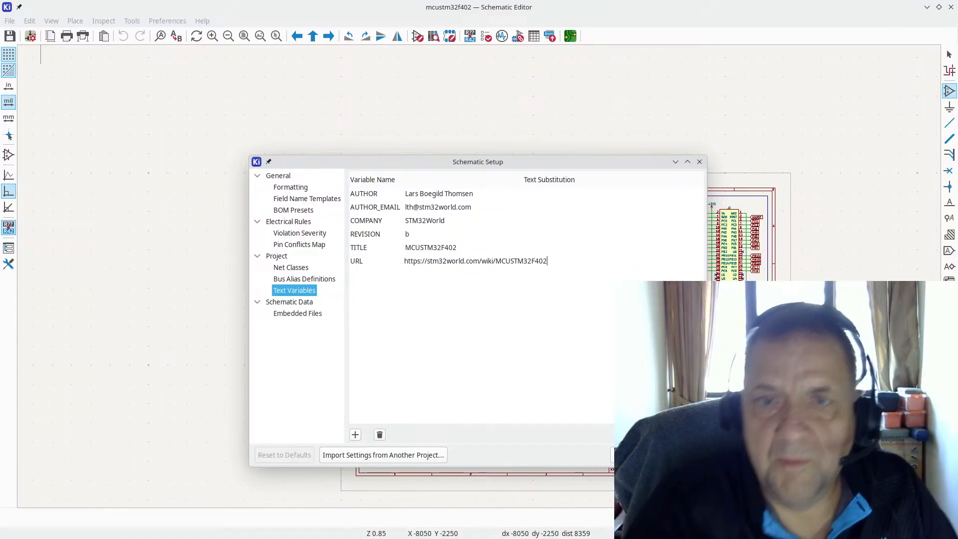
Step: Accept the edited text variables and update the PCB from the schematic, replacing footprints with those specified in the schematic
{"action": "key", "text": "Return"}
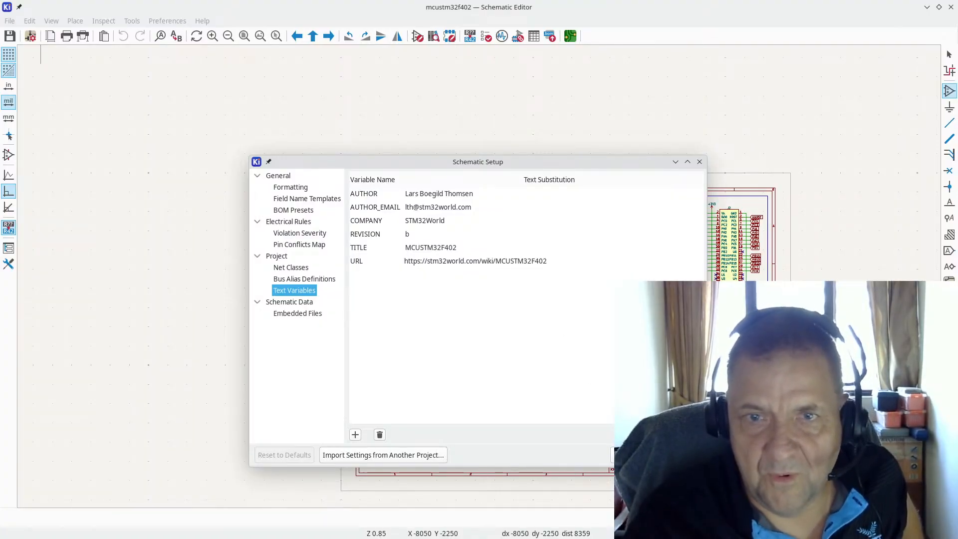
{"action": "left_click", "coordinate": [682, 454]}
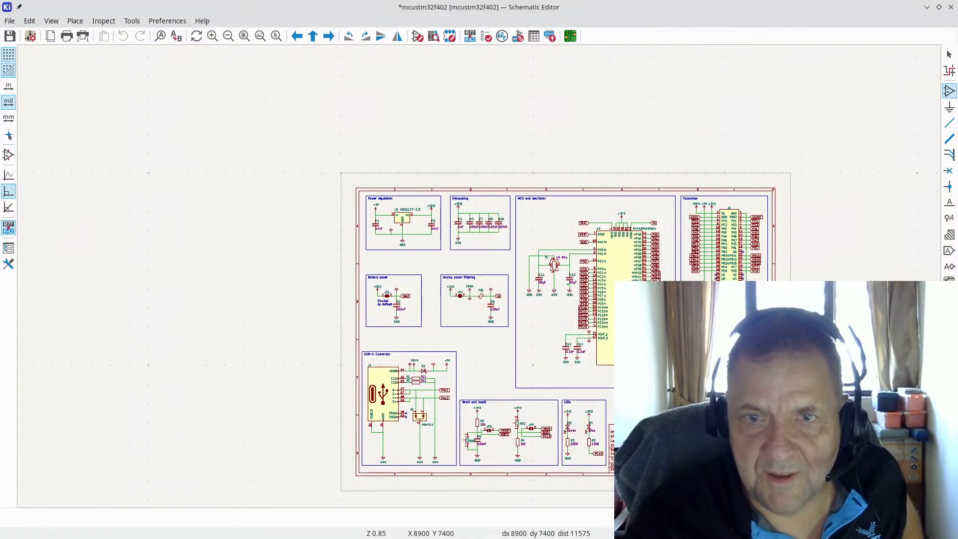
{"action": "left_click", "coordinate": [132, 21]}
{"action": "left_click", "coordinate": [145, 37]}
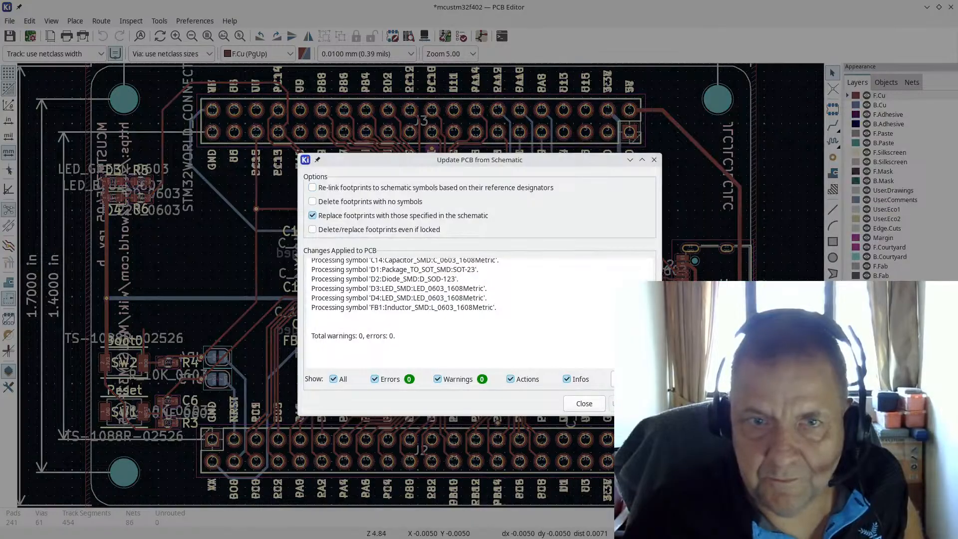
{"action": "left_click", "coordinate": [624, 403]}
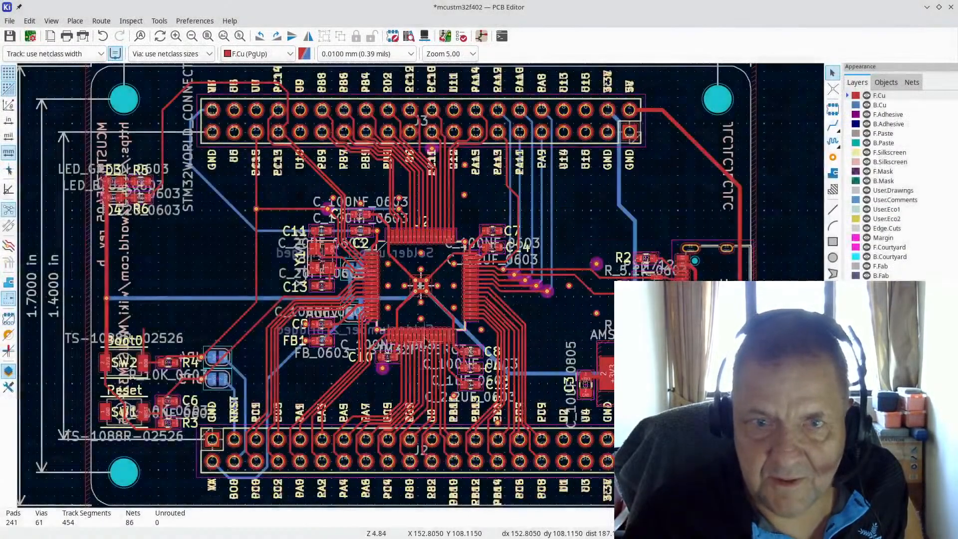
Step: Check the PCB editor's display options, available grids and fast grid switching settings in the preferences
{"action": "scroll", "coordinate": [414, 289], "scroll_direction": "down", "scroll_amount": 1}
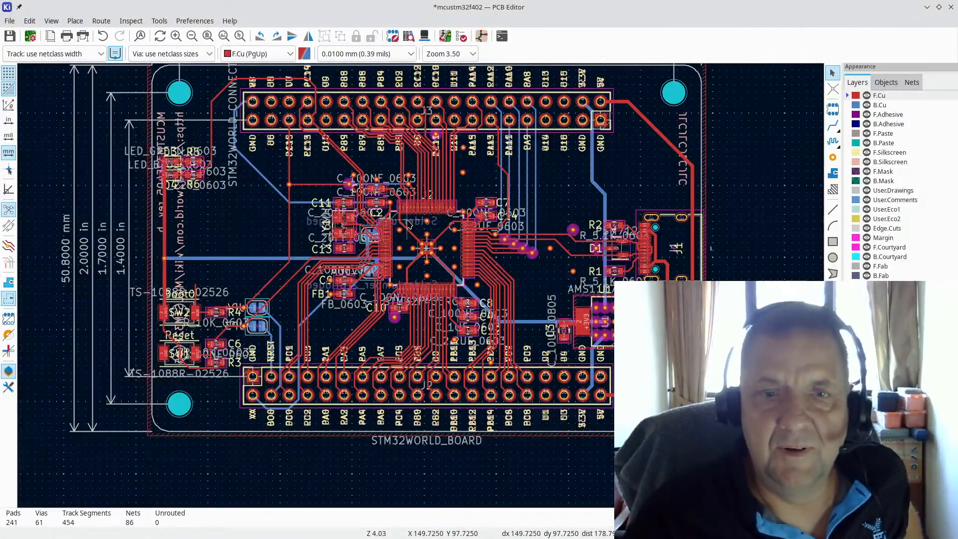
{"action": "scroll", "coordinate": [408, 225], "scroll_direction": "down", "scroll_amount": 1}
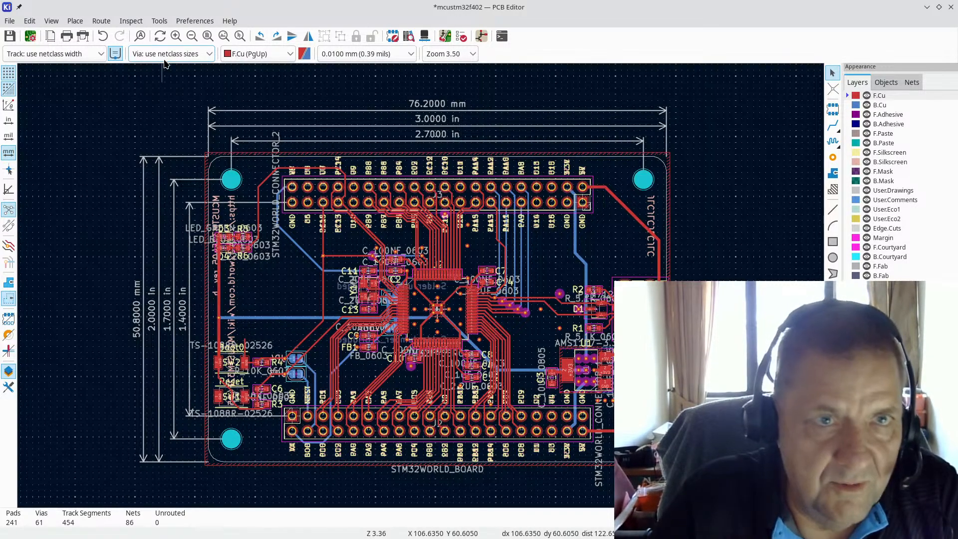
{"action": "left_click", "coordinate": [196, 21]}
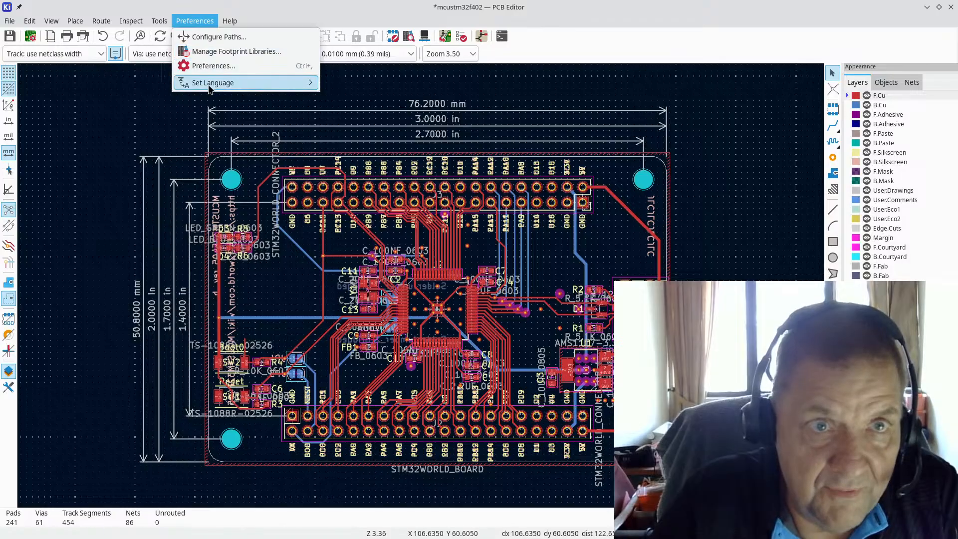
{"action": "left_click", "coordinate": [208, 66]}
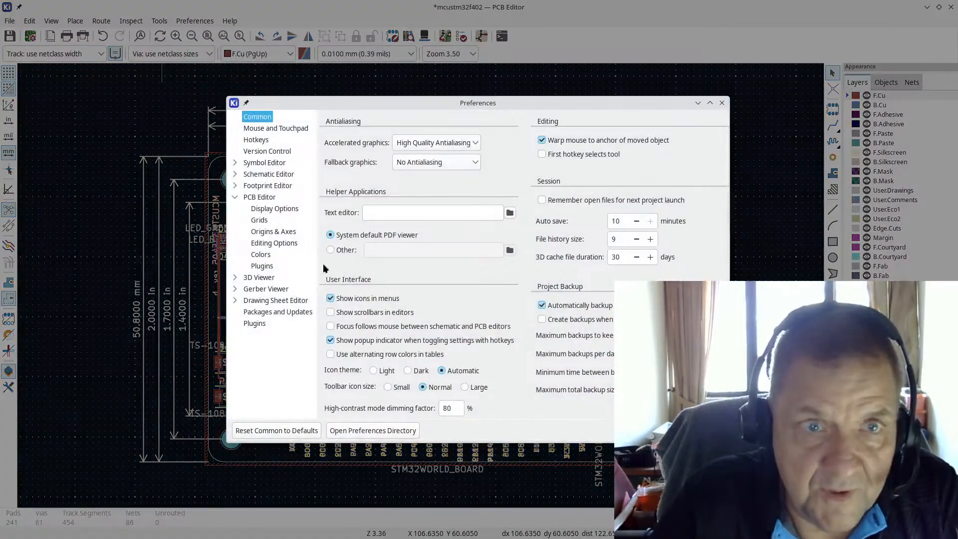
{"action": "left_click", "coordinate": [261, 199]}
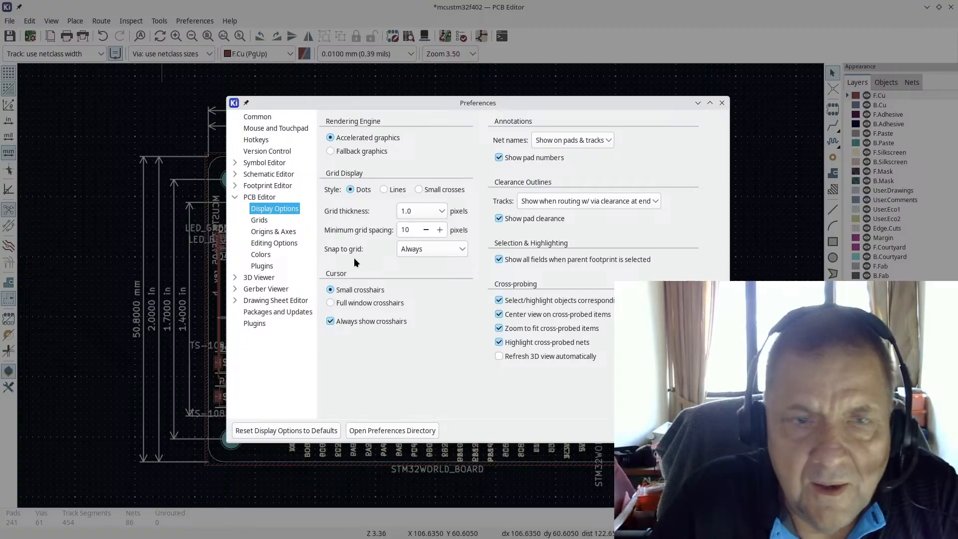
{"action": "left_click", "coordinate": [264, 220]}
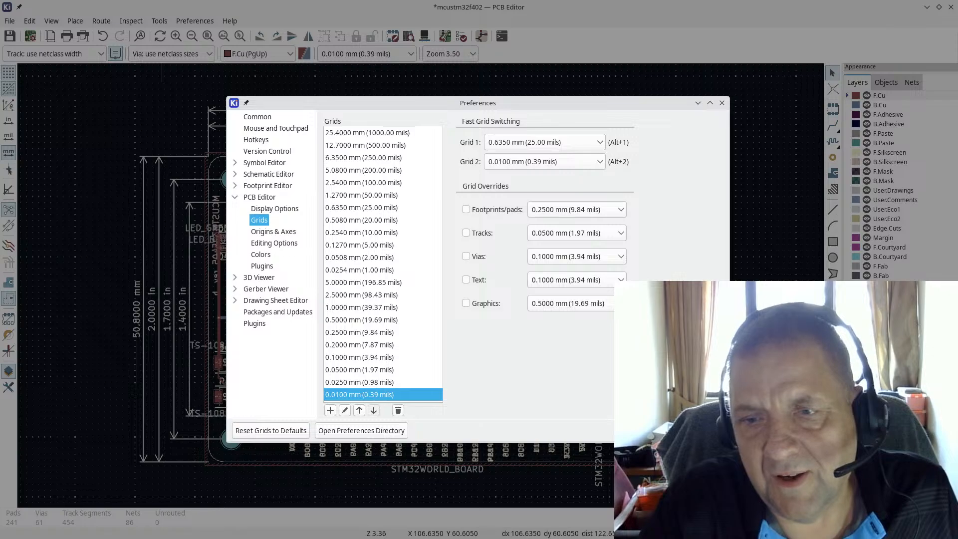
{"action": "key", "text": "Escape"}
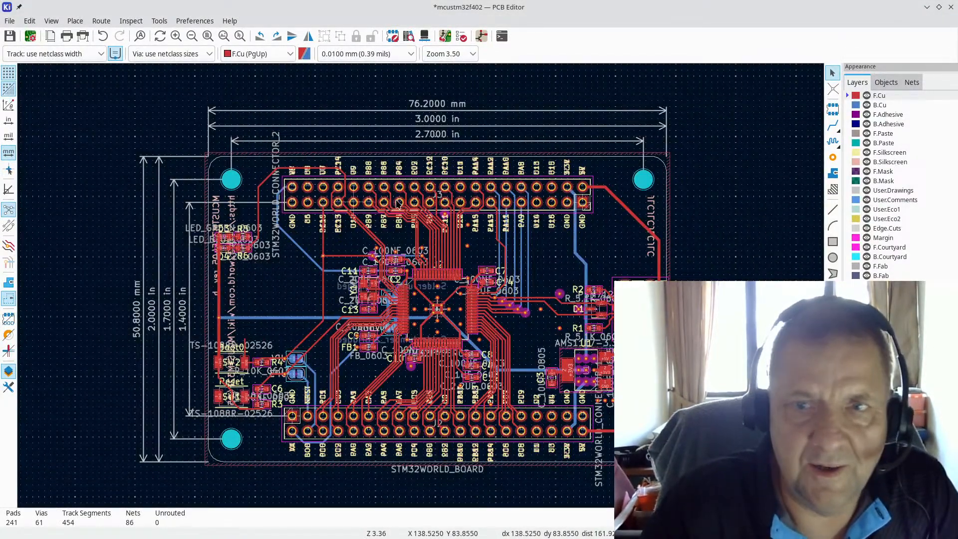
Step: Toggle between the two fast grids near the J3 header, ending on the 0.6350 mm (25.00 mils) grid
{"action": "scroll", "coordinate": [585, 199], "scroll_direction": "up", "scroll_amount": 8}
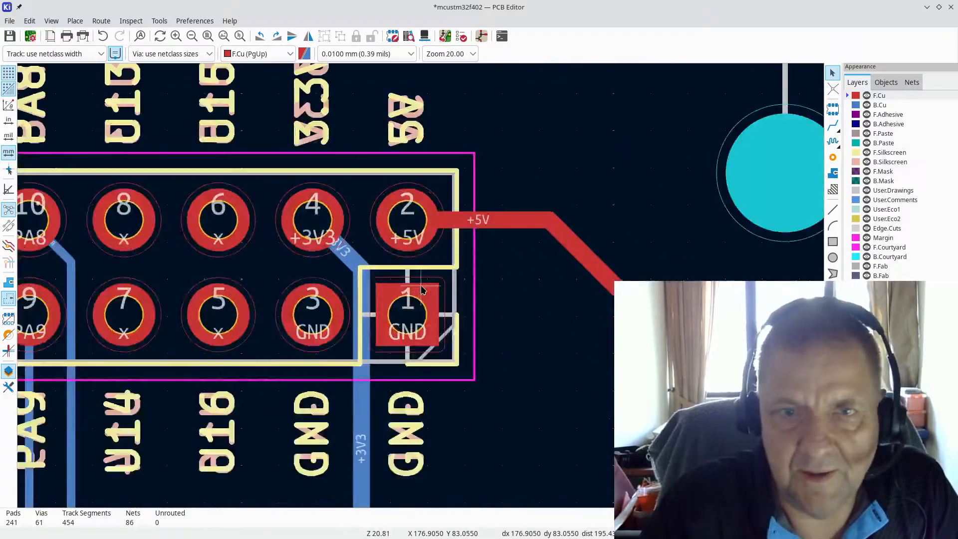
{"action": "scroll", "coordinate": [515, 310], "scroll_direction": "down", "scroll_amount": 1}
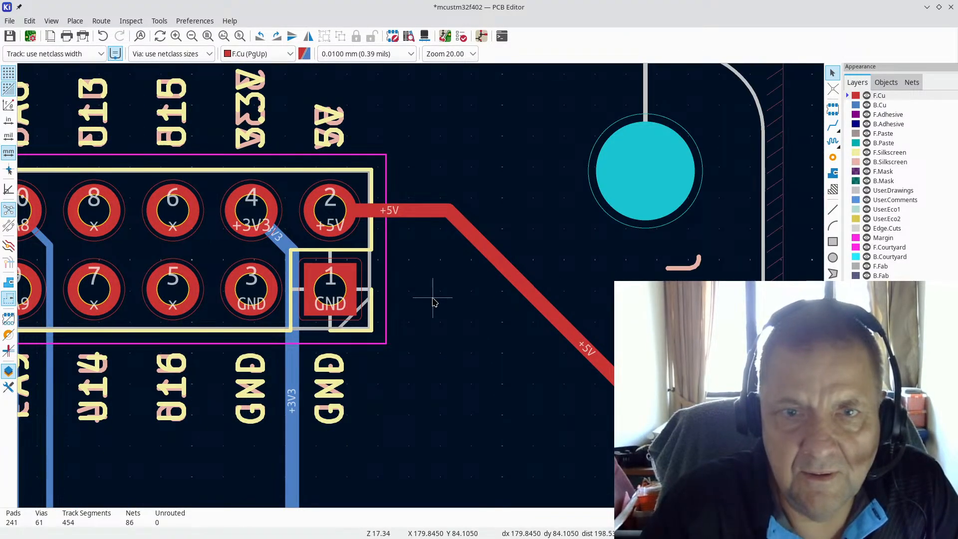
{"action": "left_click", "coordinate": [433, 301]}
{"action": "key", "text": "alt+1"}
{"action": "key", "text": "alt+2"}
{"action": "key", "text": "ctrl+z"}
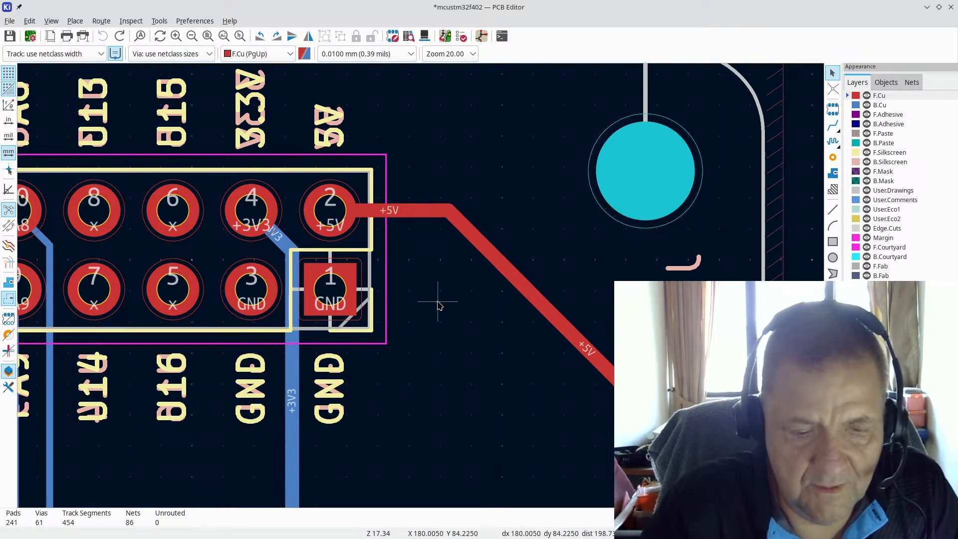
{"action": "key", "text": "alt+1"}
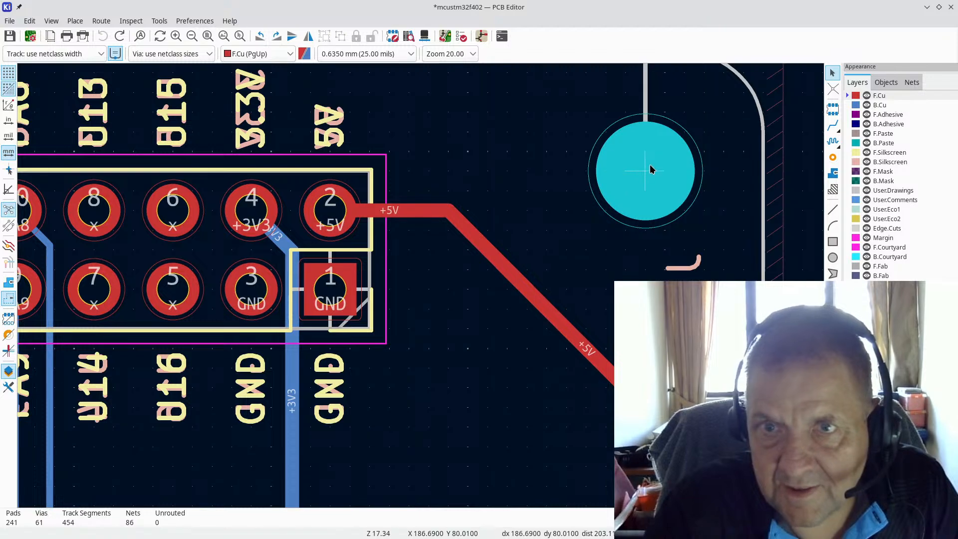
Step: Examine how the mounting hole, board edge, header J2 and the PA0 to PA3 tracks sit relative to the grid
{"action": "scroll", "coordinate": [642, 172], "scroll_direction": "down", "scroll_amount": 3}
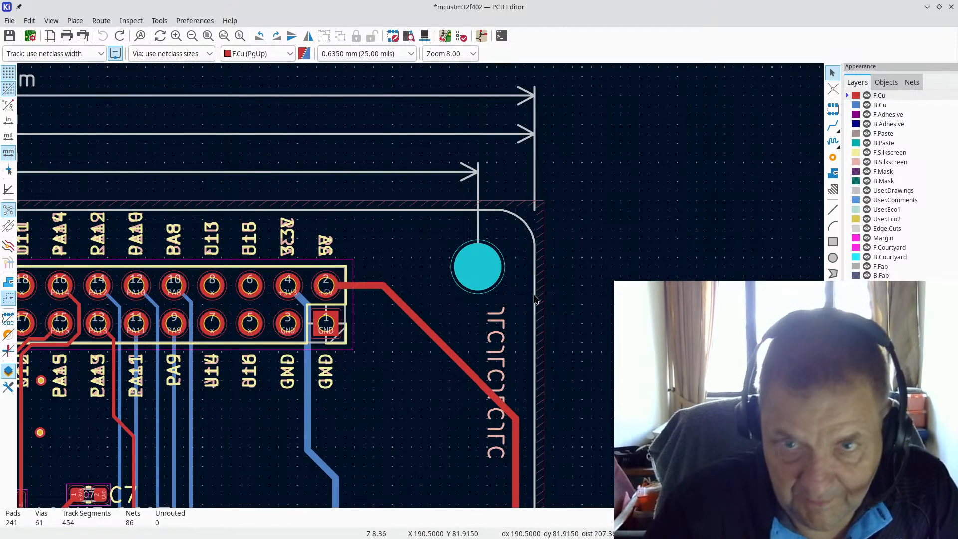
{"action": "scroll", "coordinate": [531, 382], "scroll_direction": "down", "scroll_amount": 5}
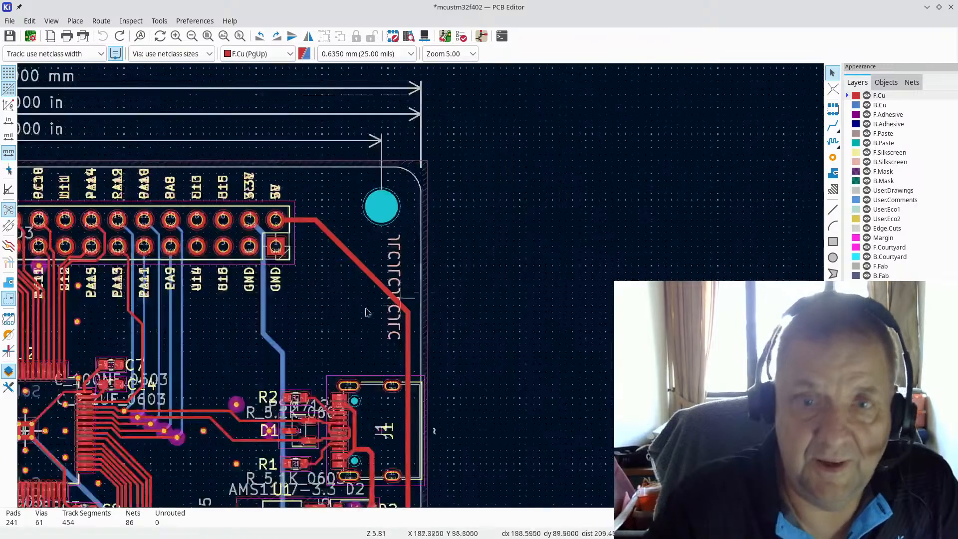
{"action": "scroll", "coordinate": [286, 461], "scroll_direction": "up", "scroll_amount": 4}
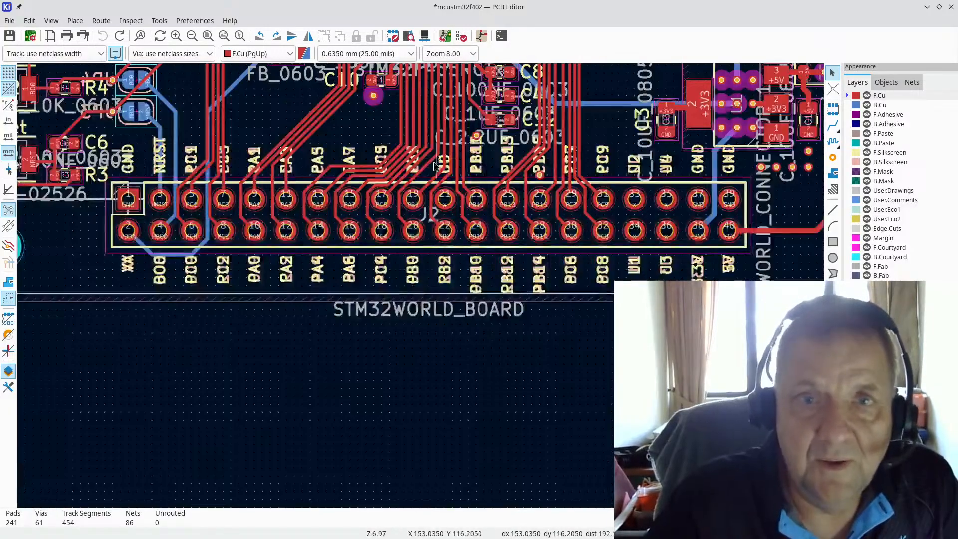
{"action": "scroll", "coordinate": [430, 164], "scroll_direction": "up", "scroll_amount": 3}
{"action": "scroll", "coordinate": [210, 286], "scroll_direction": "down", "scroll_amount": 4}
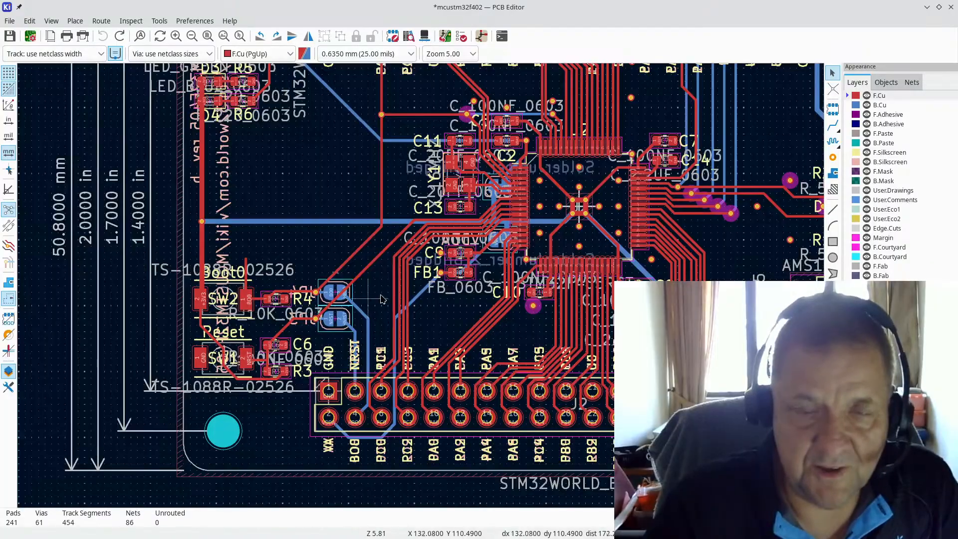
{"action": "scroll", "coordinate": [409, 279], "scroll_direction": "up", "scroll_amount": 8}
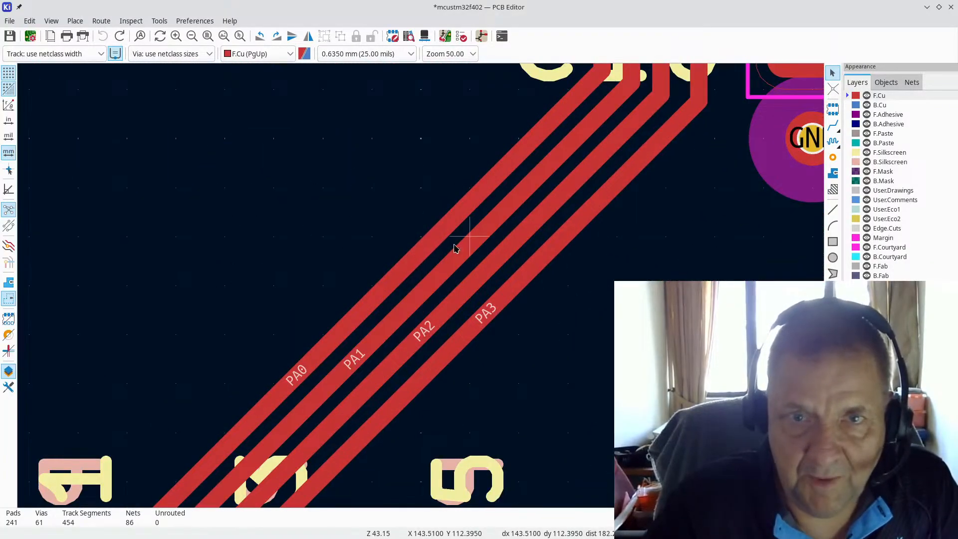
{"action": "scroll", "coordinate": [697, 251], "scroll_direction": "down", "scroll_amount": 2}
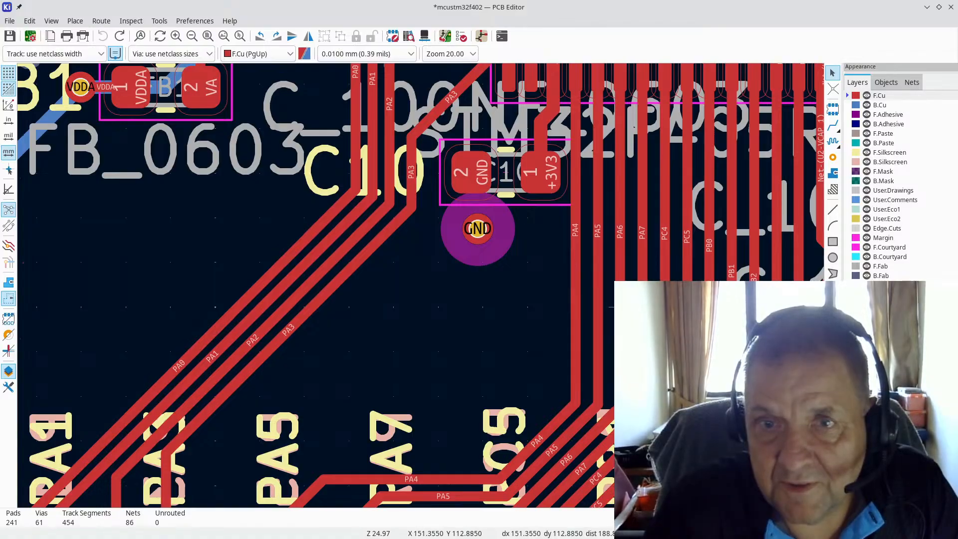
Step: Inspect the spacing of the PA4 to PA7 tracks on the 0.0100 mm grid and check the available grid sizes
{"action": "scroll", "coordinate": [572, 276], "scroll_direction": "up", "scroll_amount": 8}
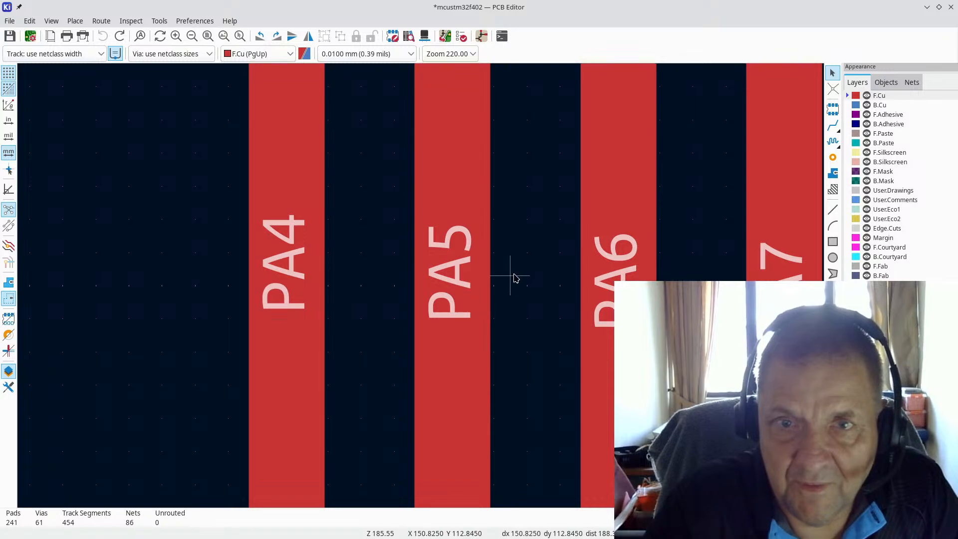
{"action": "scroll", "coordinate": [508, 273], "scroll_direction": "up", "scroll_amount": 2}
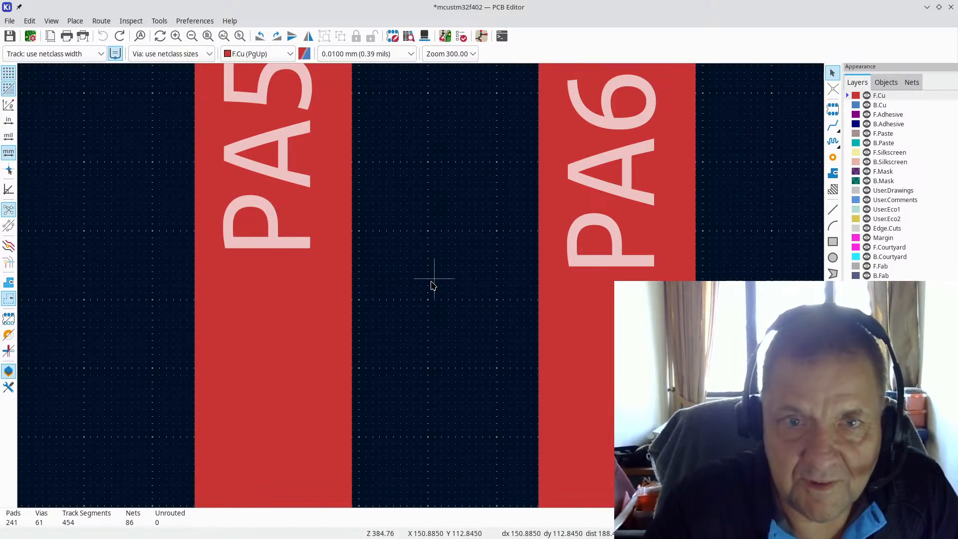
{"action": "scroll", "coordinate": [422, 288], "scroll_direction": "down", "scroll_amount": 4}
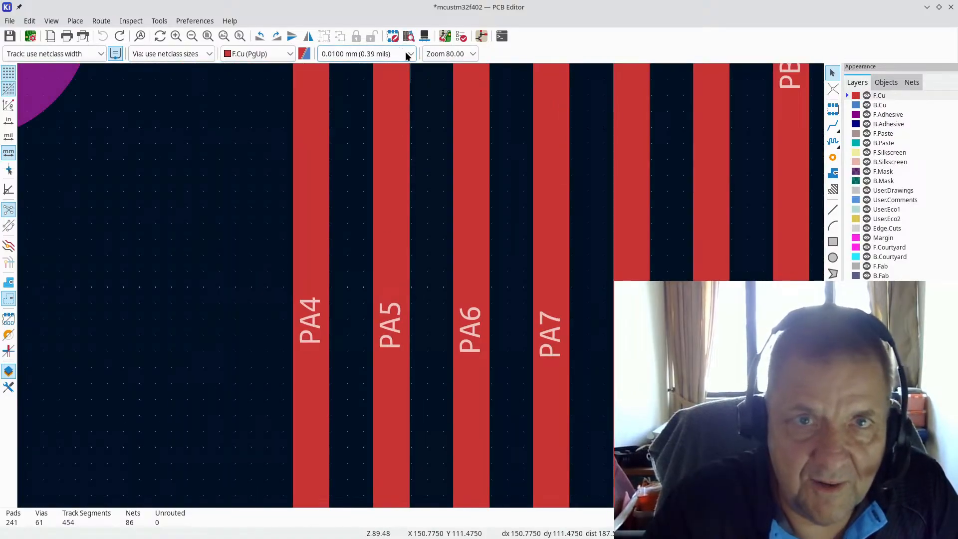
{"action": "left_click", "coordinate": [409, 54]}
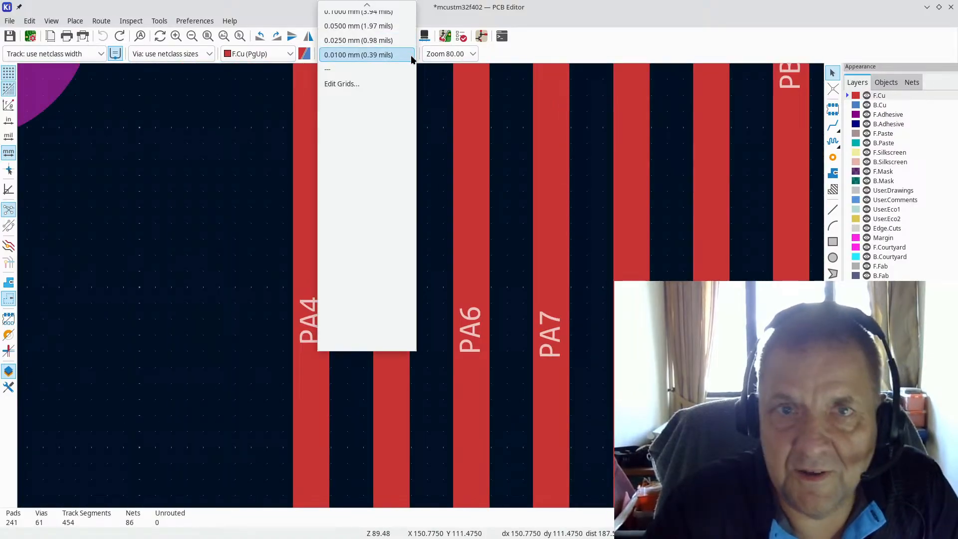
{"action": "left_click", "coordinate": [408, 56]}
{"action": "scroll", "coordinate": [422, 290], "scroll_direction": "up", "scroll_amount": 5}
{"action": "scroll", "coordinate": [421, 290], "scroll_direction": "down", "scroll_amount": 4}
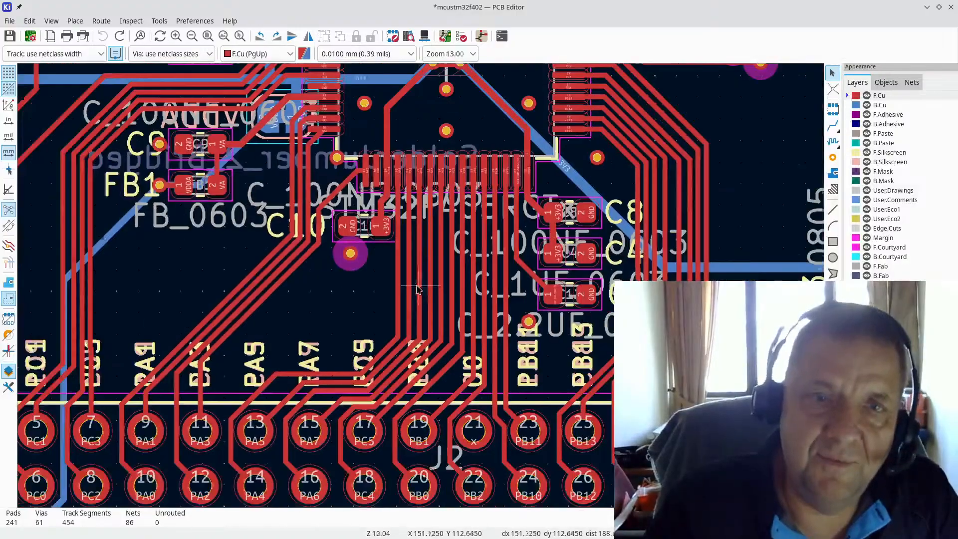
Step: Close the PCB editor, saving the changes to mcustm32f402.kicad_pcb
{"action": "scroll", "coordinate": [419, 284], "scroll_direction": "up", "scroll_amount": 1}
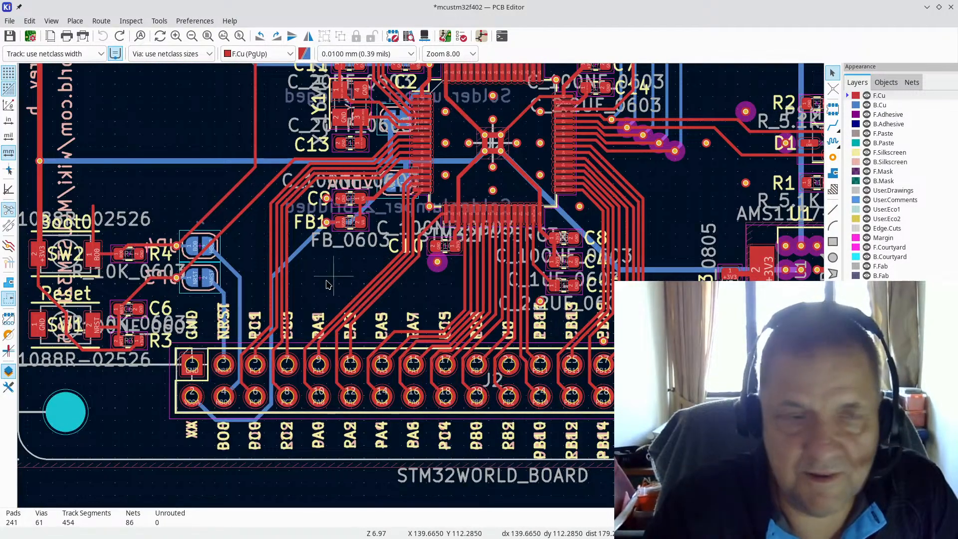
{"action": "scroll", "coordinate": [422, 287], "scroll_direction": "down", "scroll_amount": 2}
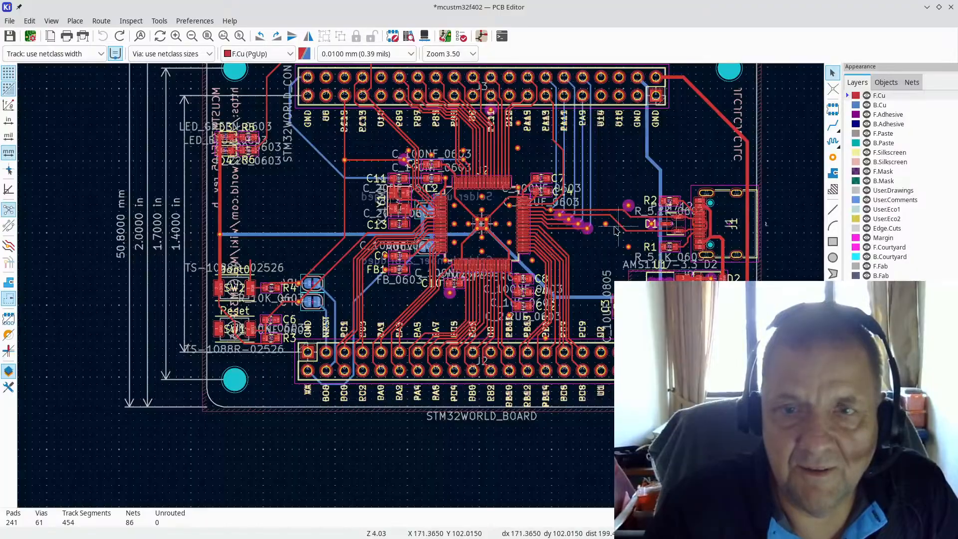
{"action": "scroll", "coordinate": [589, 247], "scroll_direction": "down", "scroll_amount": 1}
{"action": "scroll", "coordinate": [416, 286], "scroll_direction": "up", "scroll_amount": 2}
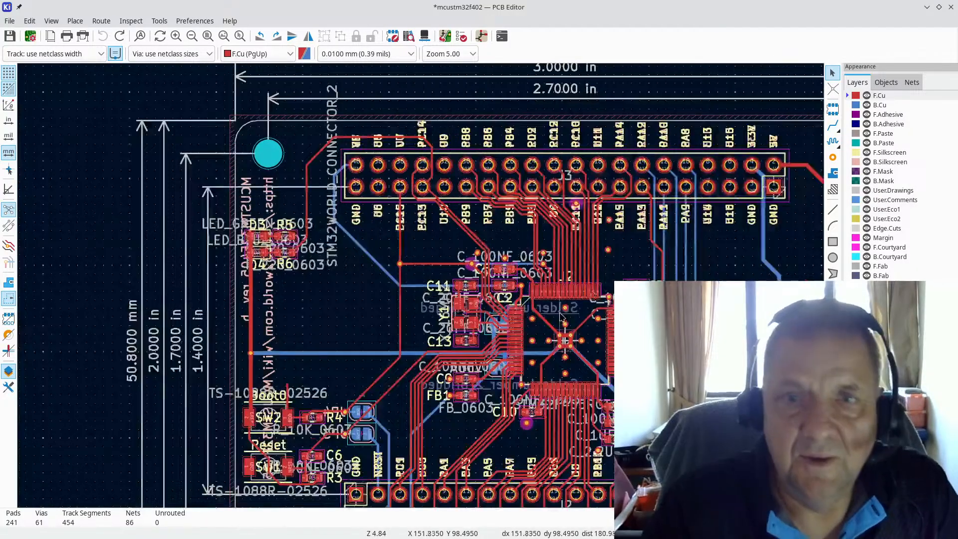
{"action": "scroll", "coordinate": [415, 286], "scroll_direction": "down", "scroll_amount": 1}
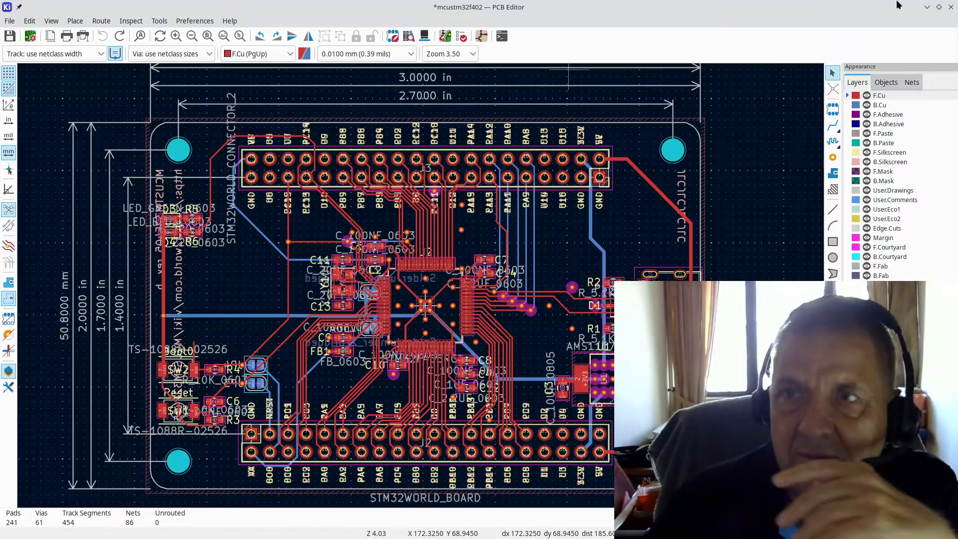
{"action": "left_click", "coordinate": [951, 7]}
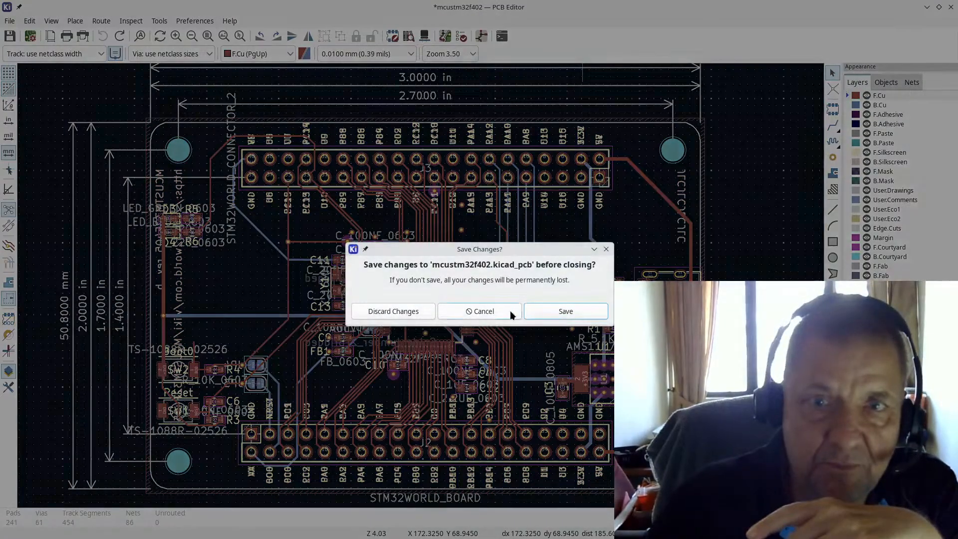
{"action": "left_click", "coordinate": [560, 312]}
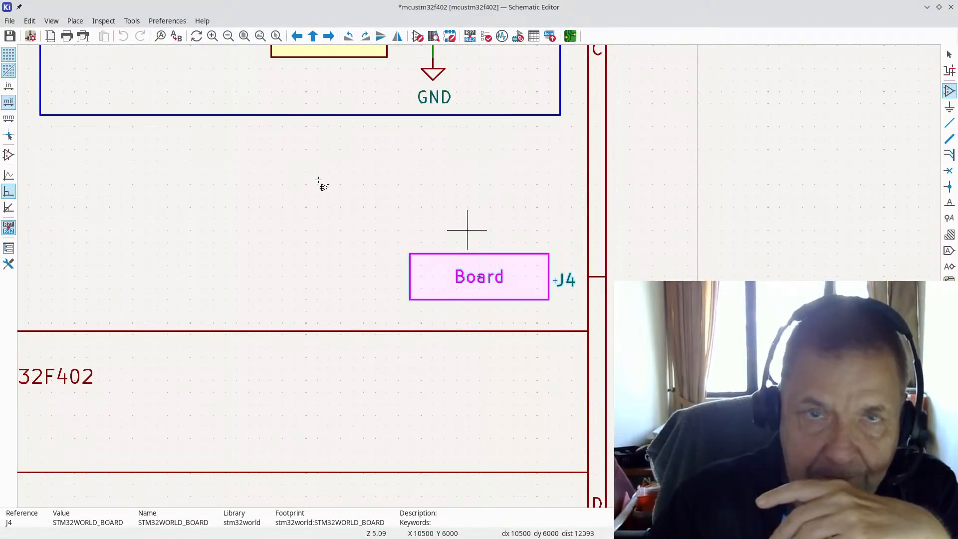
Step: Check the title, URL and file name in the schematic's title block, and inspect the microcontroller symbol U2
{"action": "scroll", "coordinate": [433, 292], "scroll_direction": "down", "scroll_amount": 3}
{"action": "scroll", "coordinate": [339, 447], "scroll_direction": "up", "scroll_amount": 2}
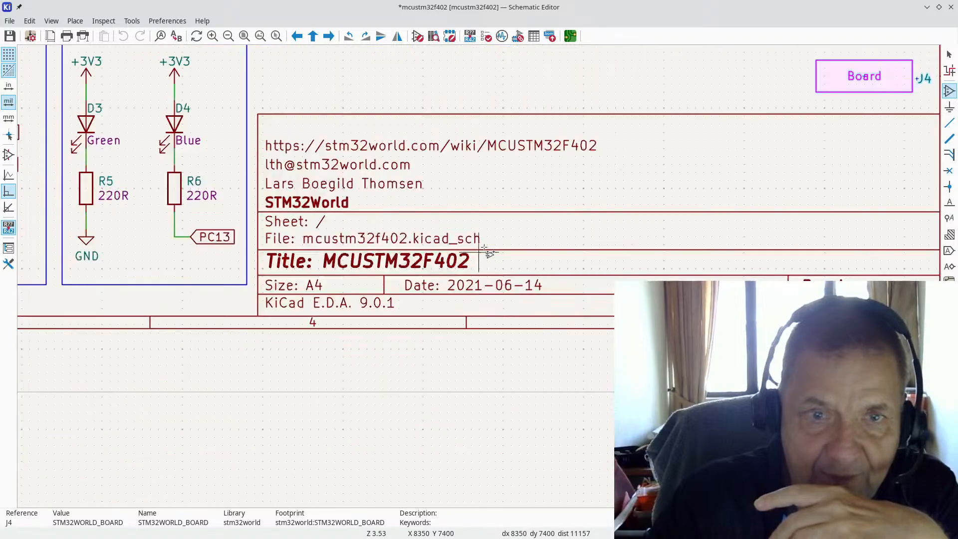
{"action": "scroll", "coordinate": [492, 288], "scroll_direction": "down", "scroll_amount": 5}
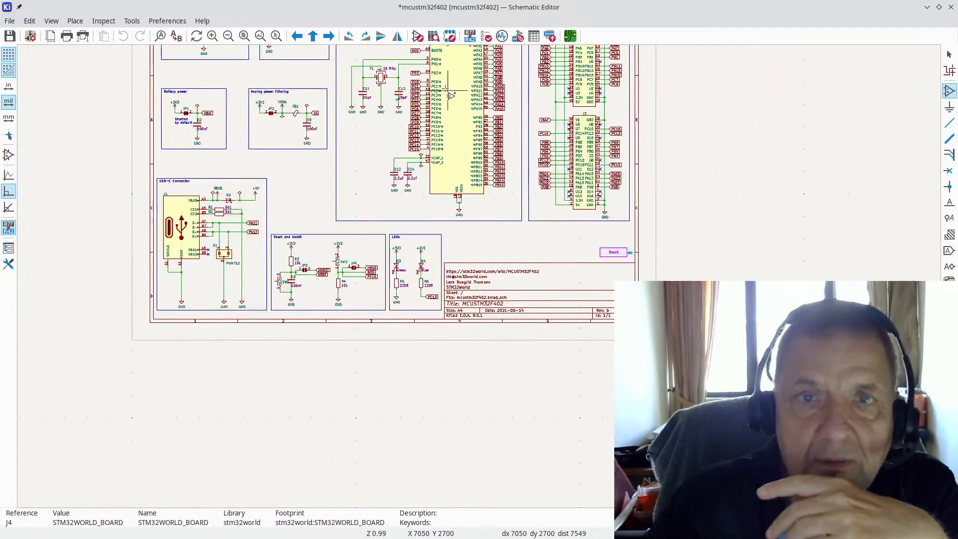
{"action": "scroll", "coordinate": [494, 290], "scroll_direction": "up", "scroll_amount": 4}
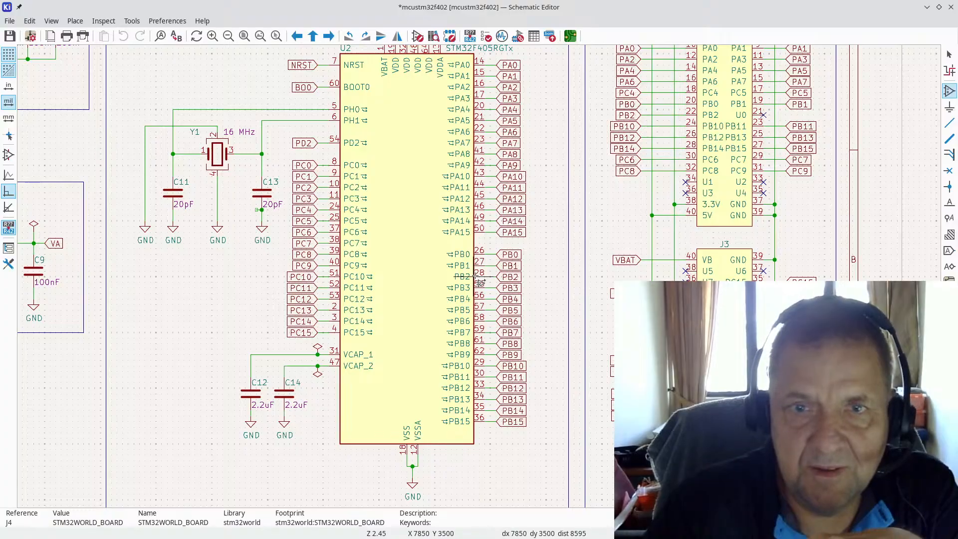
{"action": "left_click", "coordinate": [416, 242]}
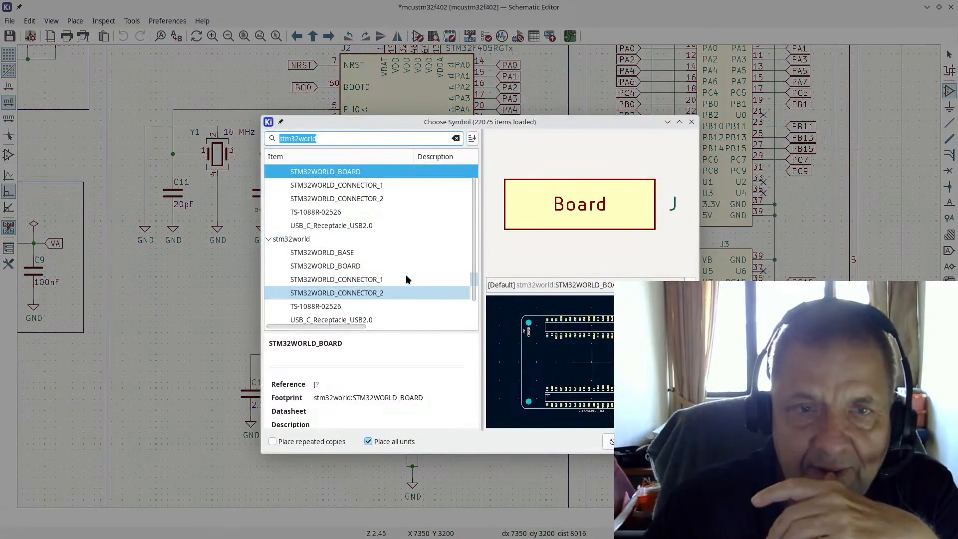
{"action": "key", "text": "Escape"}
{"action": "right_click", "coordinate": [392, 261]}
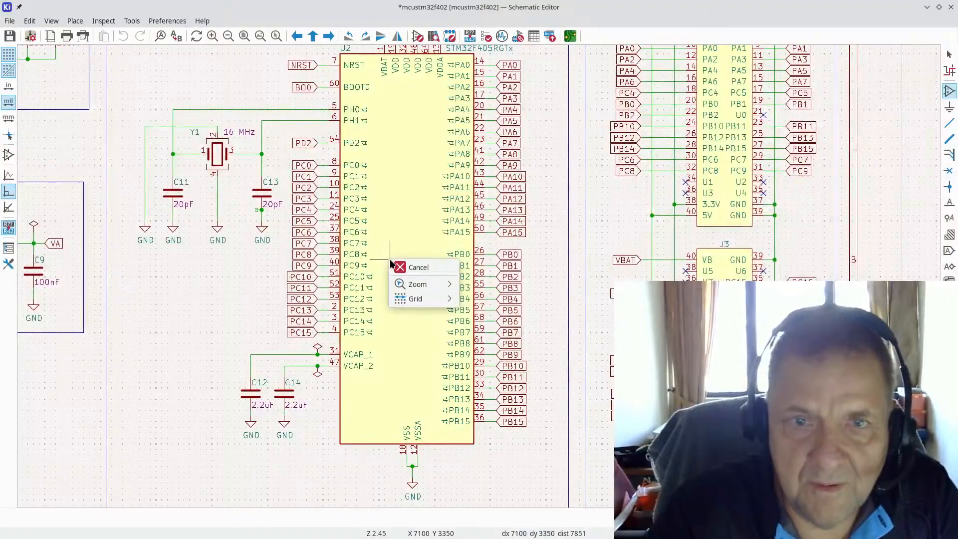
{"action": "left_click", "coordinate": [401, 268]}
{"action": "scroll", "coordinate": [430, 169], "scroll_direction": "down", "scroll_amount": 2}
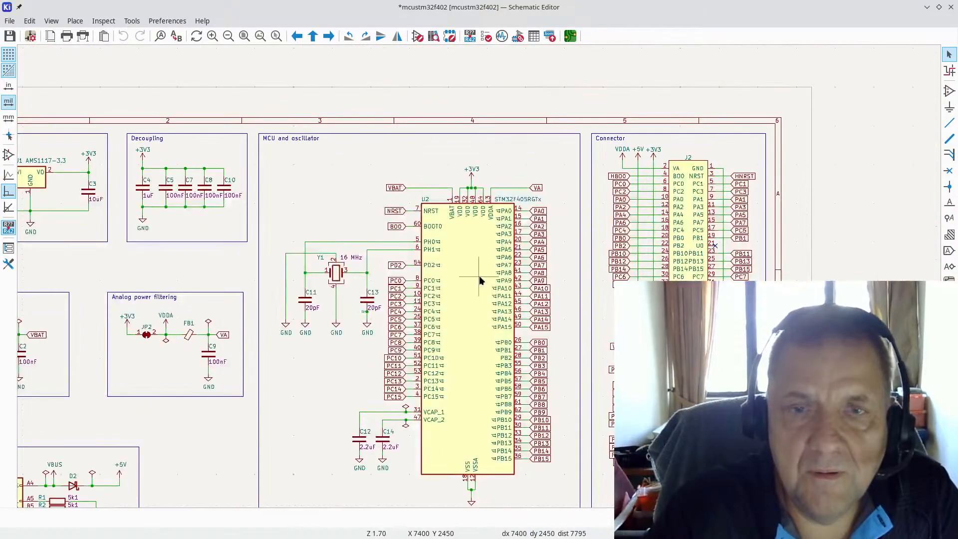
Step: Check the value, footprint and datasheet fields of microcontroller U2 in its symbol properties
{"action": "double_click", "coordinate": [480, 281]}
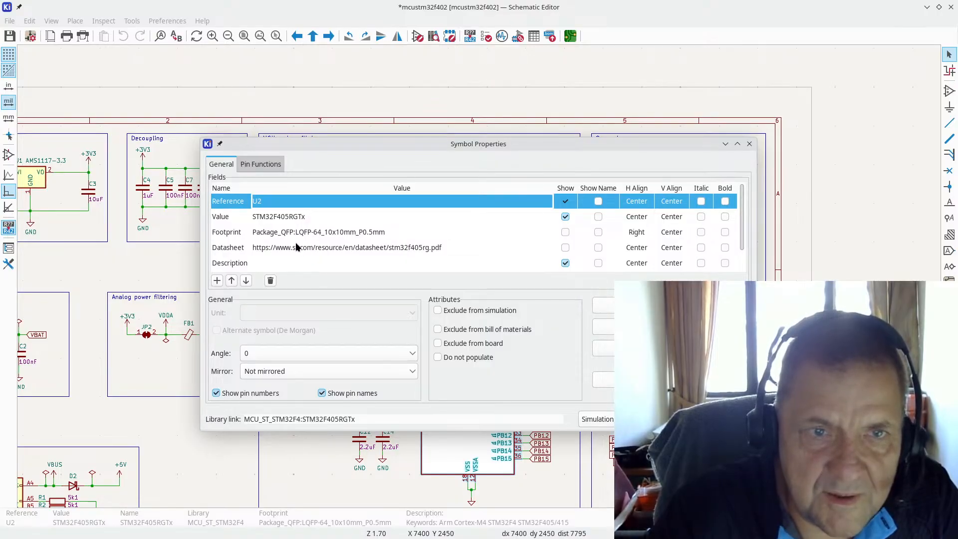
{"action": "scroll", "coordinate": [290, 240], "scroll_direction": "down", "scroll_amount": 1}
{"action": "scroll", "coordinate": [292, 239], "scroll_direction": "up", "scroll_amount": 1}
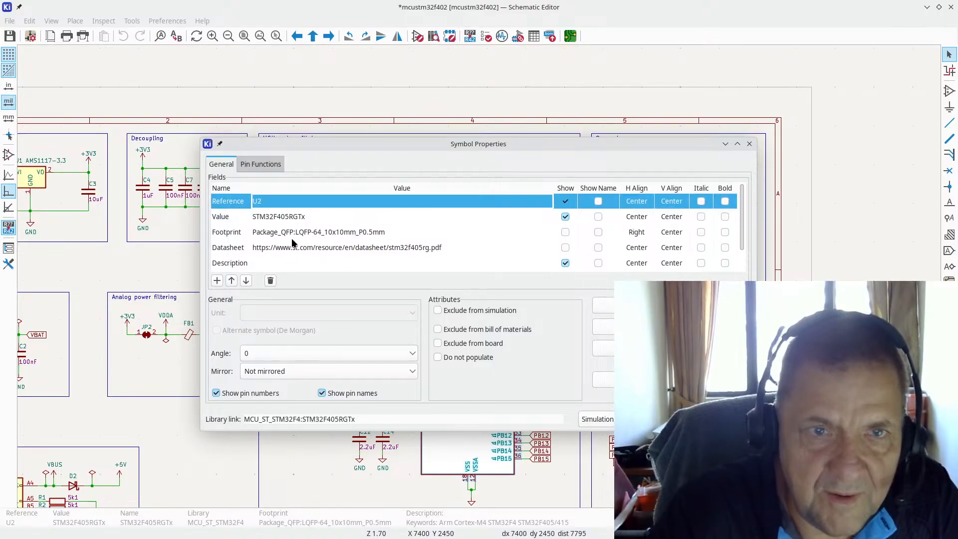
{"action": "left_click", "coordinate": [322, 222]}
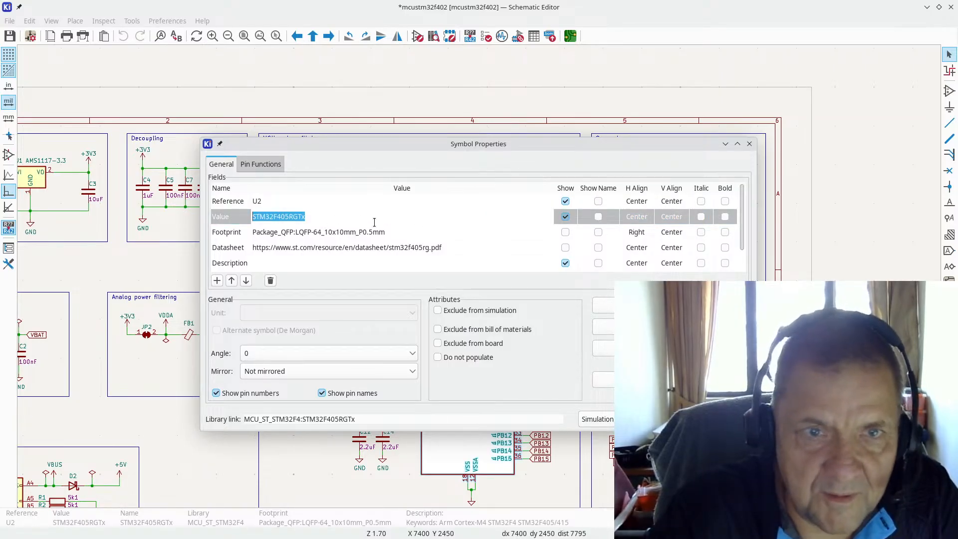
{"action": "key", "text": "Escape"}
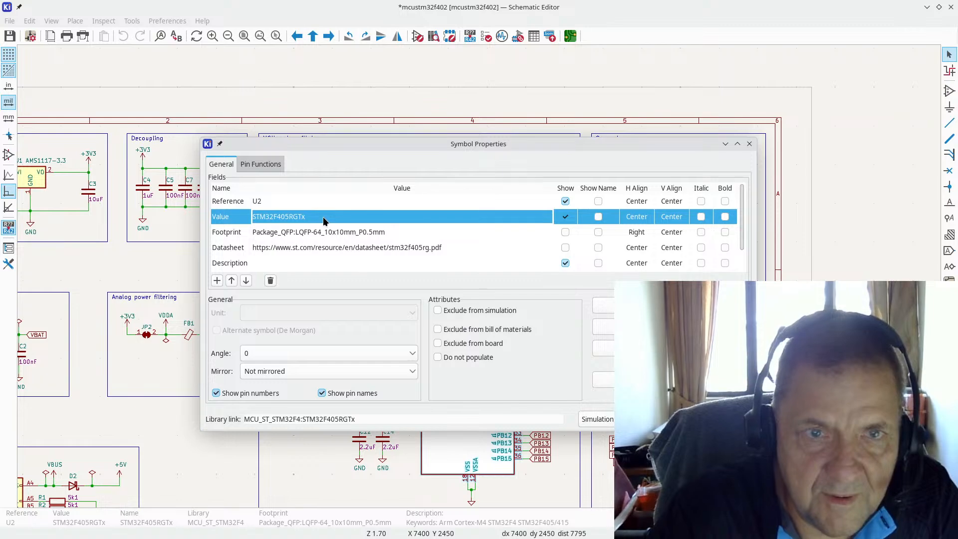
{"action": "key", "text": "Escape"}
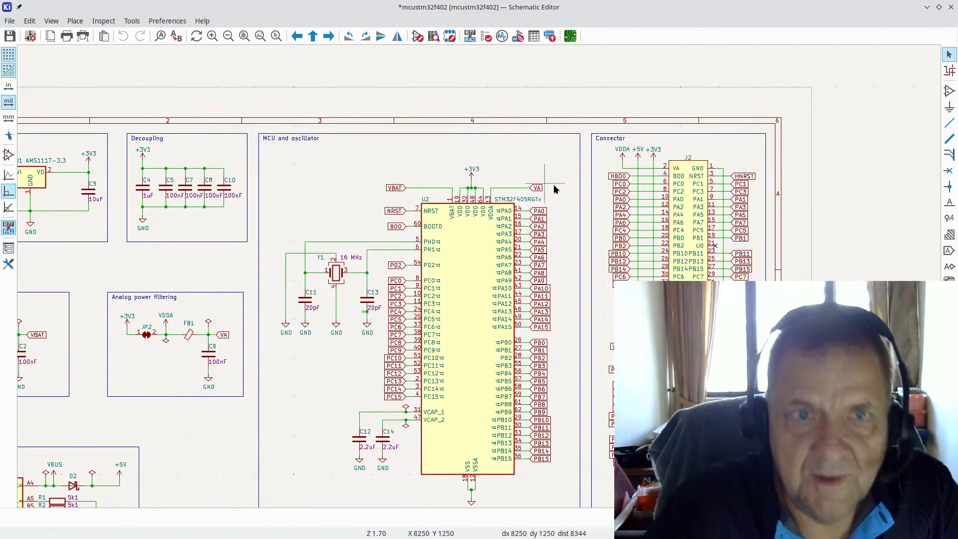
Step: Search the symbol library for the stm32f401r variants and recheck the fields of microcontroller U2
{"action": "left_click", "coordinate": [948, 91]}
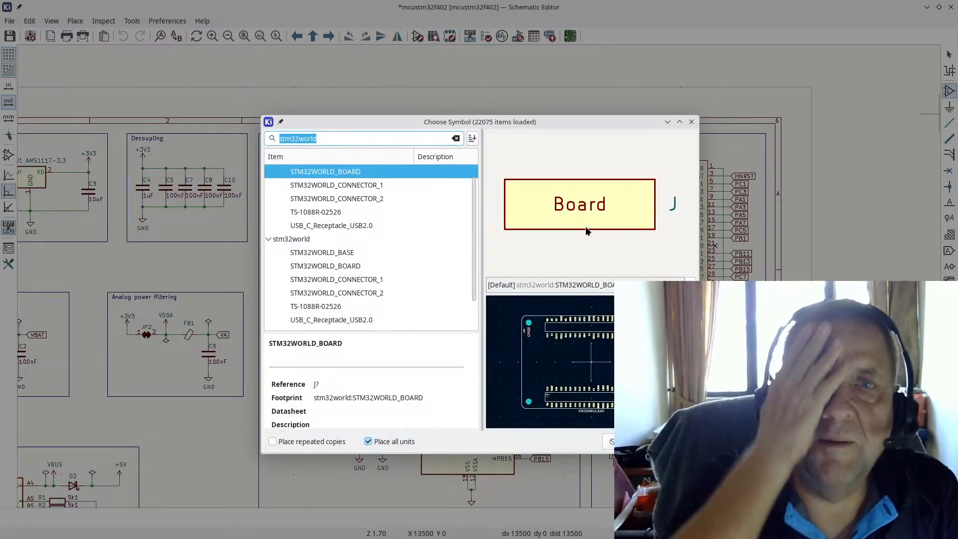
{"action": "type", "text": "s"}
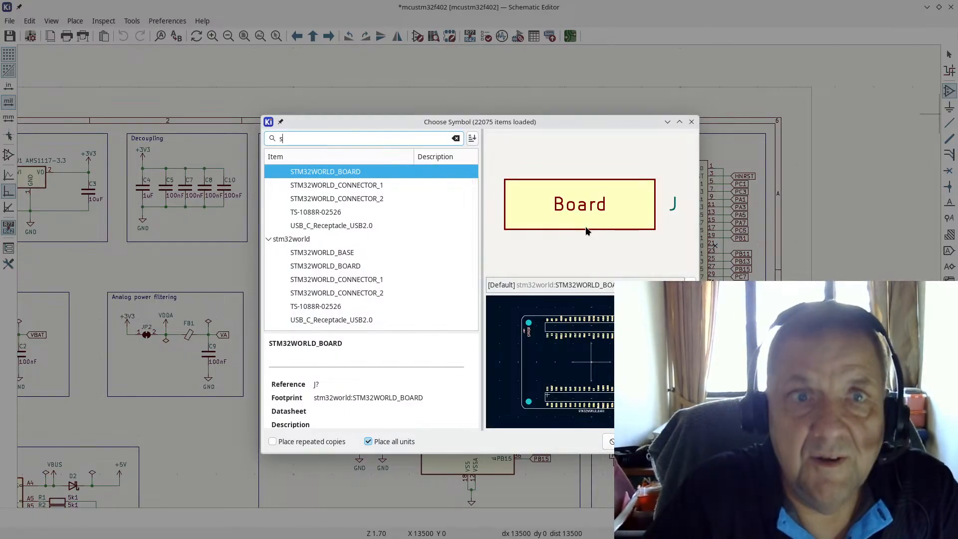
{"action": "type", "text": "tm32f"}
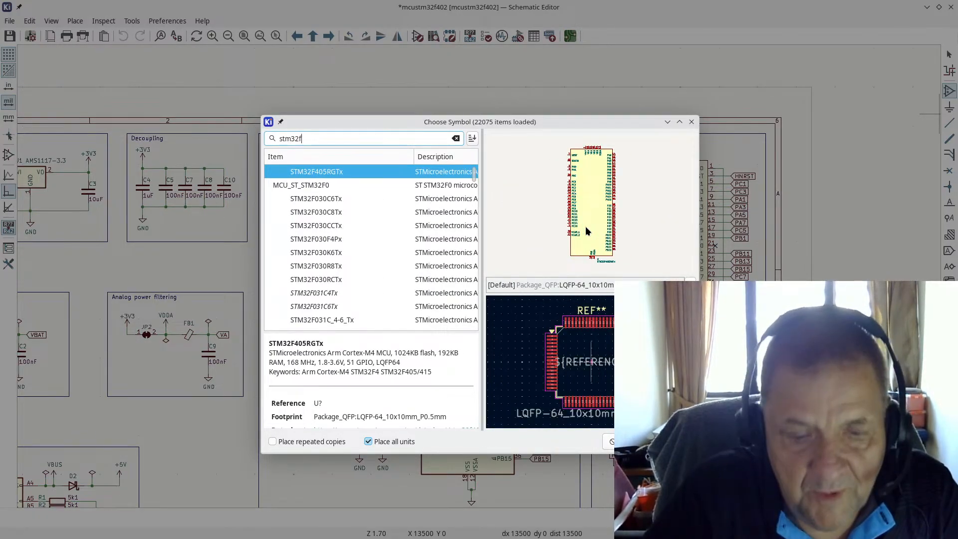
{"action": "type", "text": "401"}
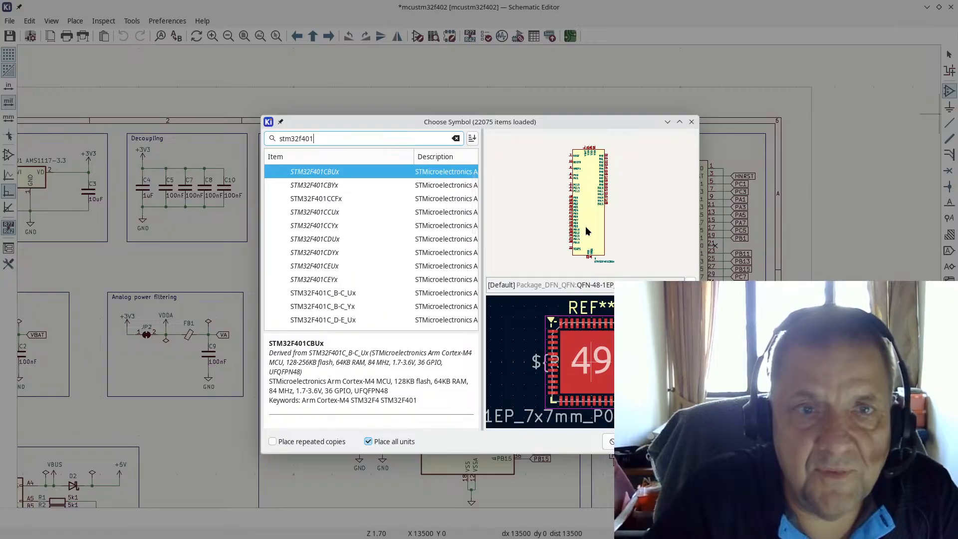
{"action": "type", "text": "rt"}
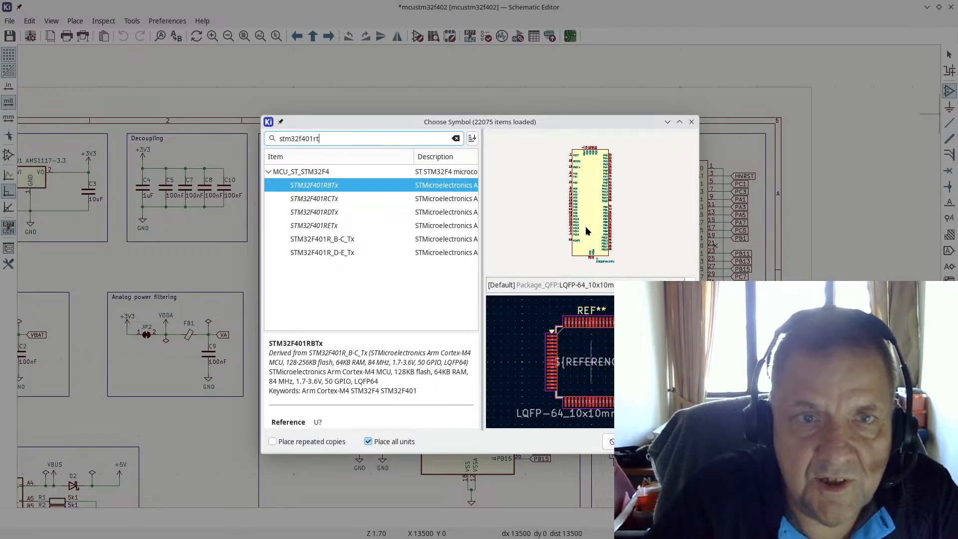
{"action": "key", "text": "BackSpace"}
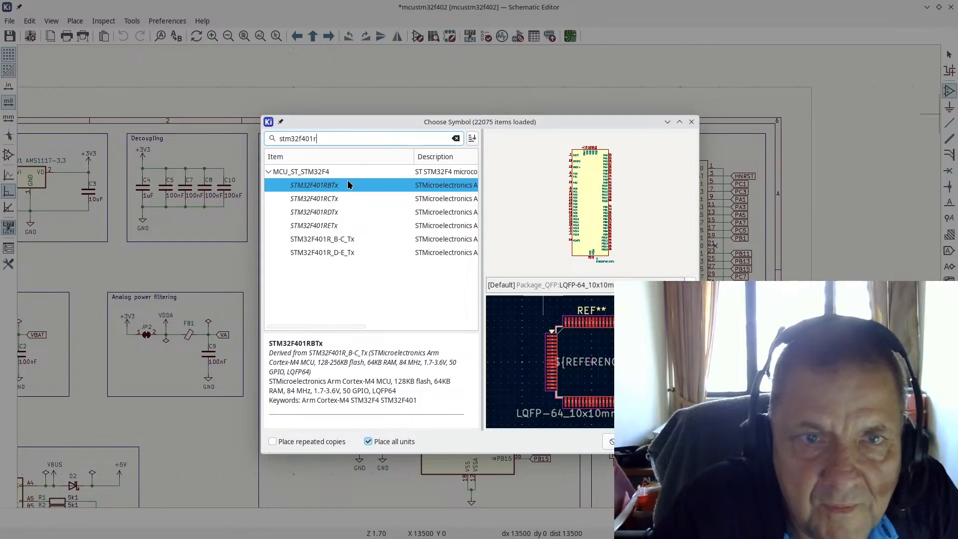
{"action": "key", "text": "Escape"}
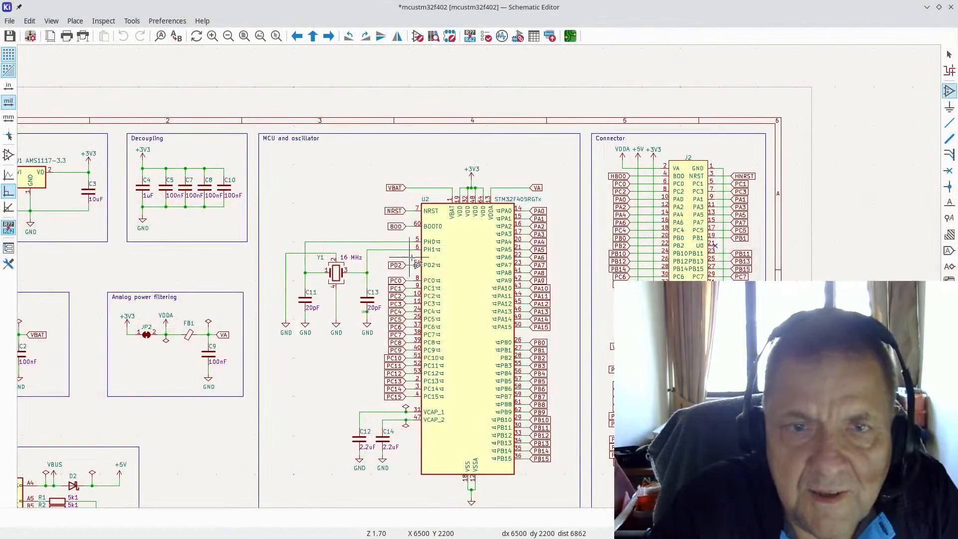
{"action": "double_click", "coordinate": [457, 273]}
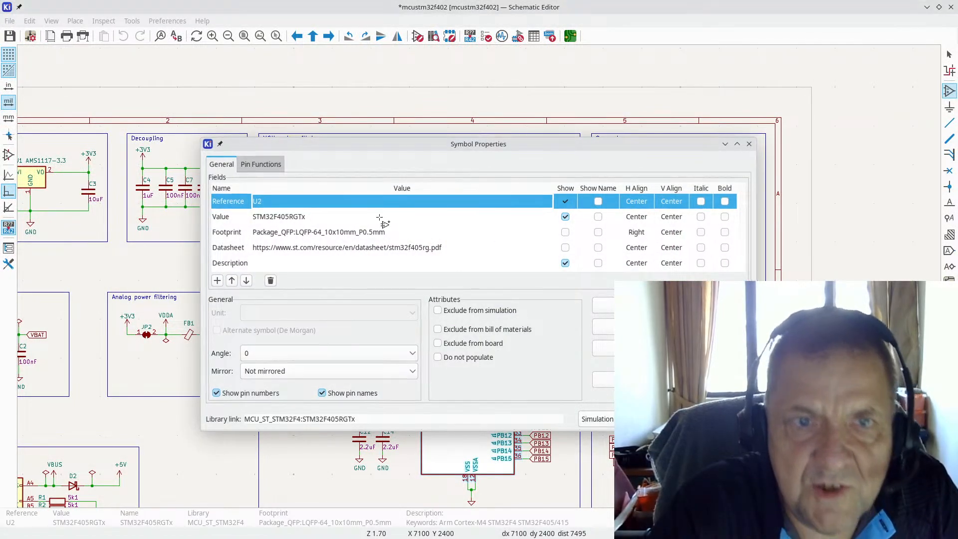
{"action": "key", "text": "Escape"}
Step: Add an STM32F401RCTx symbol from the MCU_ST_STM32F4 library and place it outside the sheet border, beside the Connector block
{"action": "left_click", "coordinate": [950, 91]}
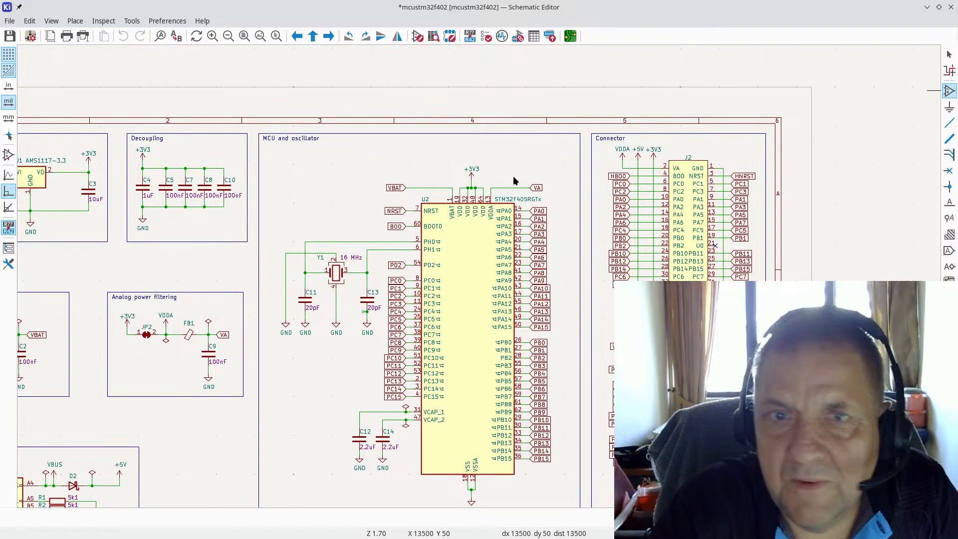
{"action": "left_click", "coordinate": [405, 221]}
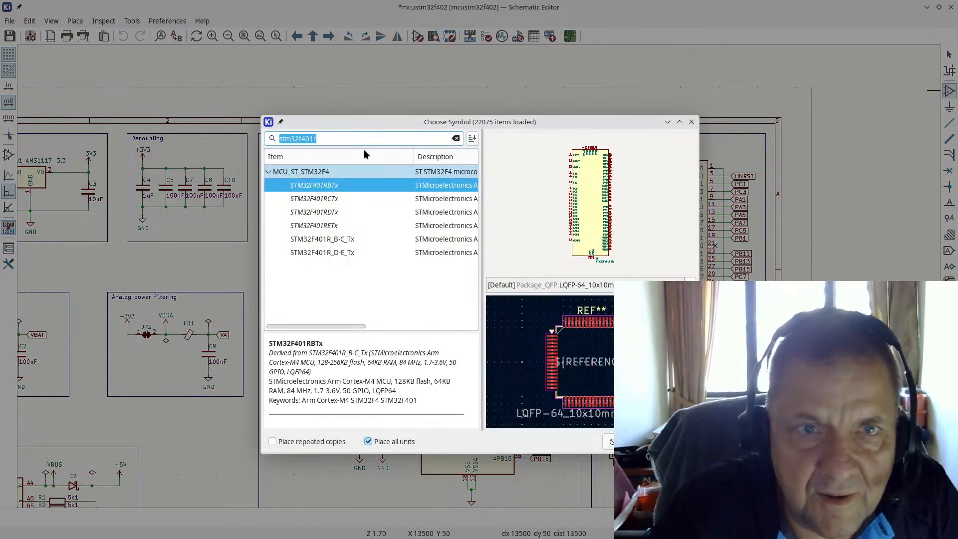
{"action": "left_click", "coordinate": [347, 139]}
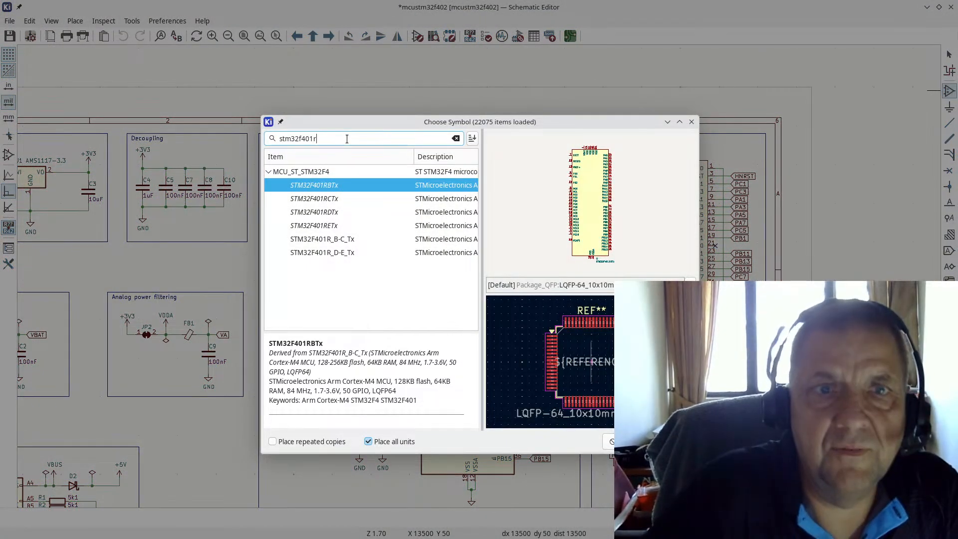
{"action": "key", "text": "BackSpace"}
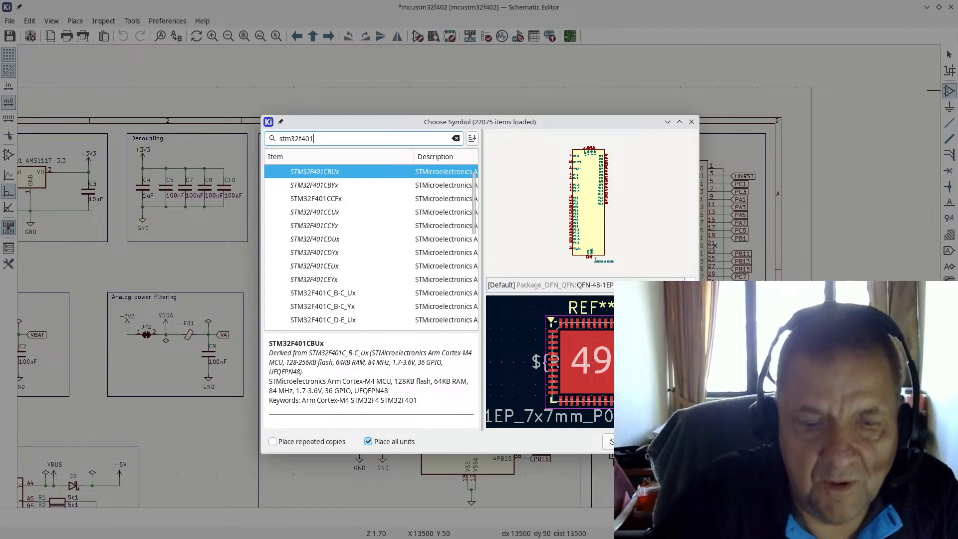
{"action": "type", "text": "r"}
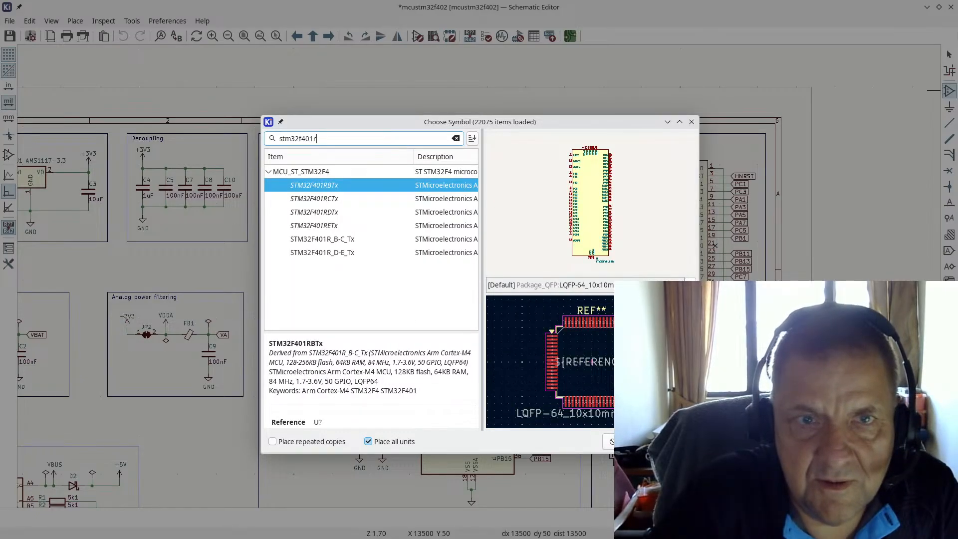
{"action": "type", "text": "ct"}
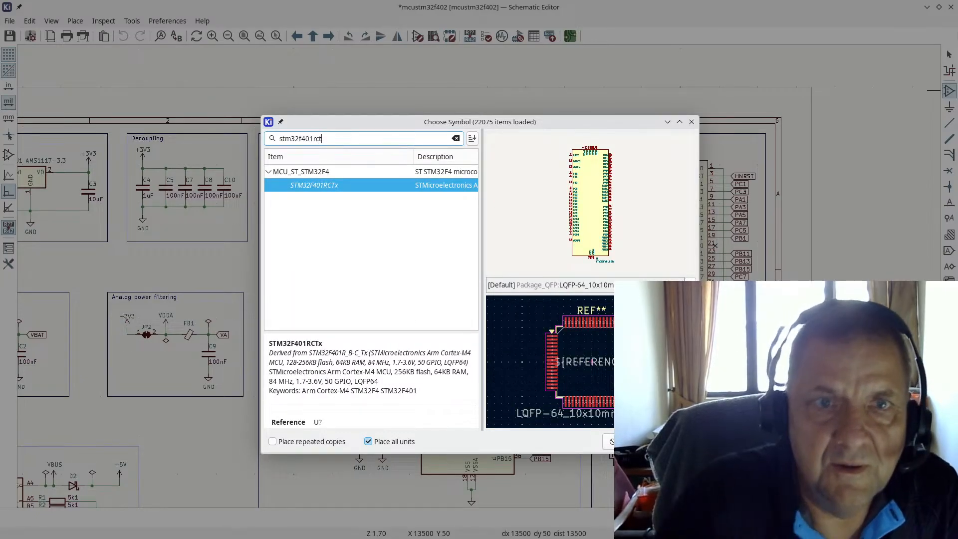
{"action": "double_click", "coordinate": [308, 187]}
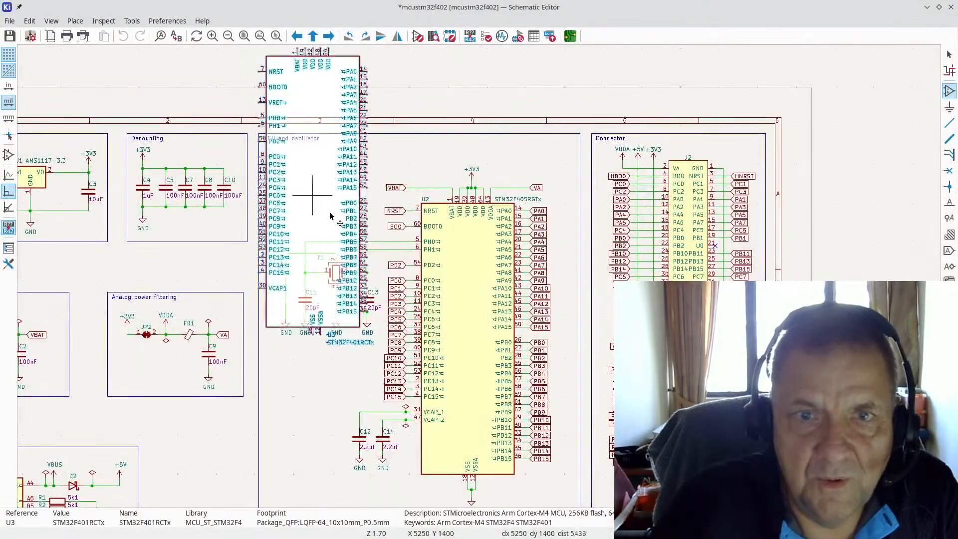
{"action": "scroll", "coordinate": [478, 281], "scroll_direction": "down", "scroll_amount": 2}
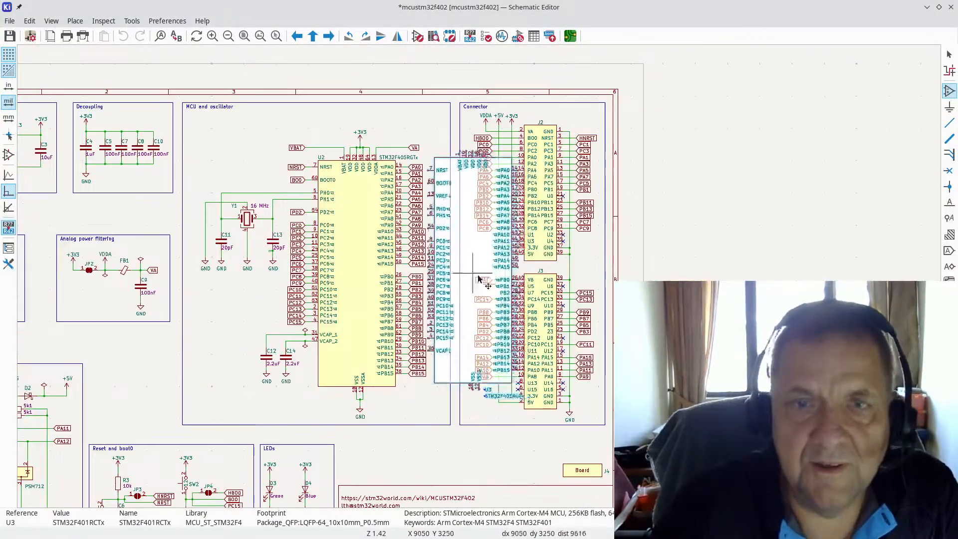
{"action": "scroll", "coordinate": [477, 279], "scroll_direction": "up", "scroll_amount": 4}
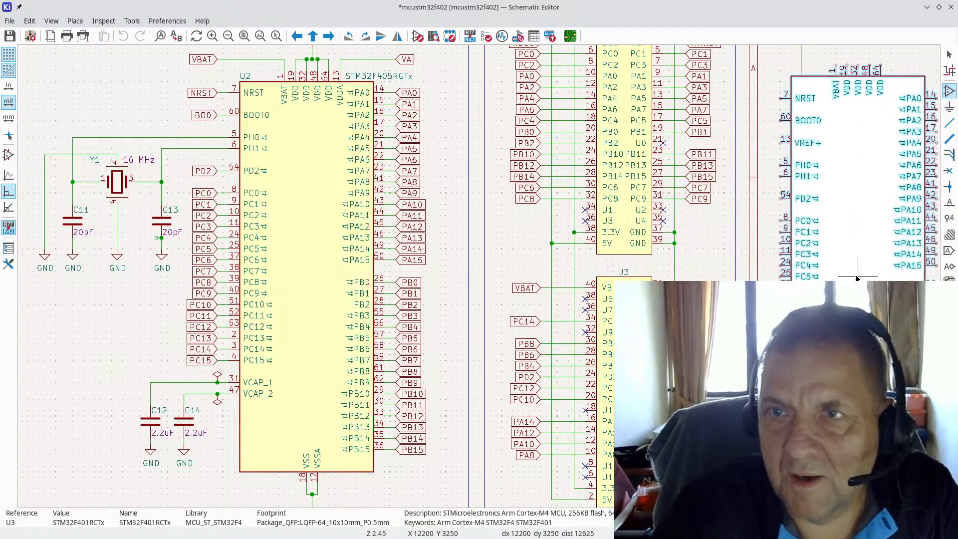
{"action": "scroll", "coordinate": [864, 277], "scroll_direction": "down", "scroll_amount": 3}
{"action": "left_click", "coordinate": [537, 268]}
Step: Delete the STM32F405RGTx symbol U2 from the MCU and oscillator block, keeping its wires and labels
{"action": "scroll", "coordinate": [476, 304], "scroll_direction": "up", "scroll_amount": 4}
{"action": "scroll", "coordinate": [369, 254], "scroll_direction": "down", "scroll_amount": 3}
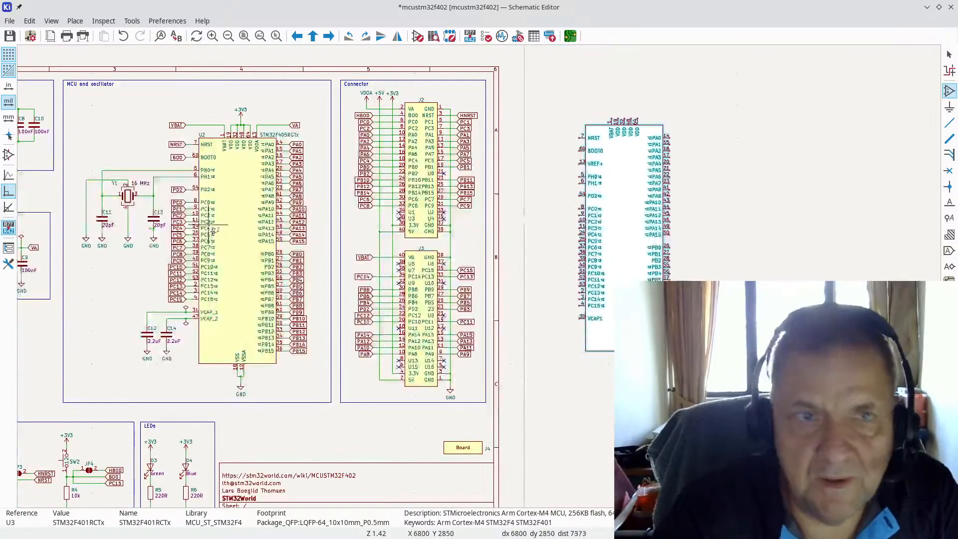
{"action": "scroll", "coordinate": [213, 230], "scroll_direction": "up", "scroll_amount": 5}
{"action": "scroll", "coordinate": [484, 283], "scroll_direction": "down", "scroll_amount": 4}
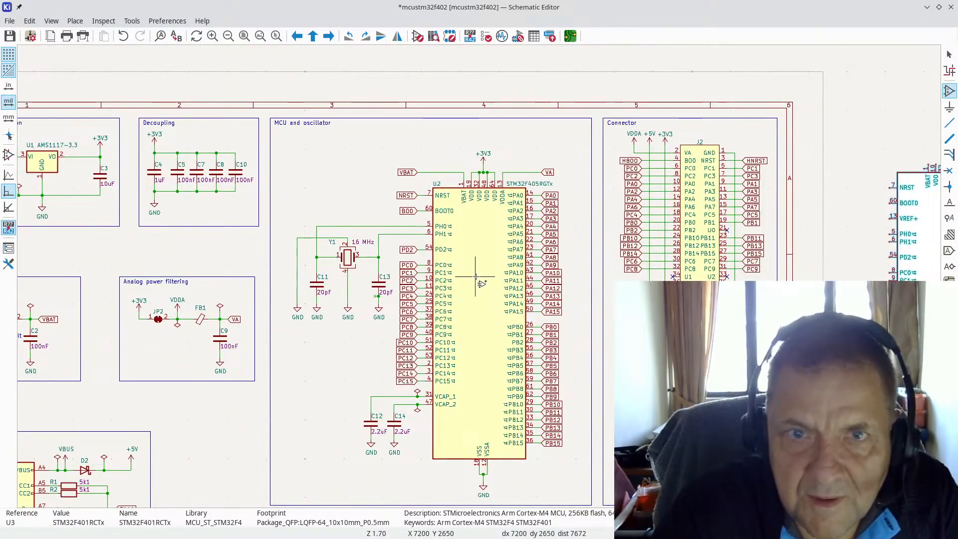
{"action": "left_click", "coordinate": [486, 303]}
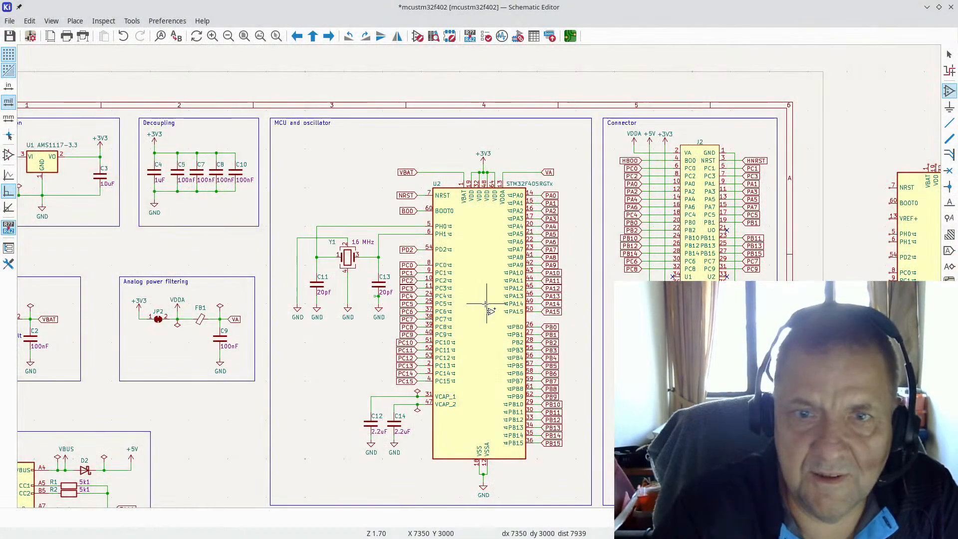
{"action": "left_click", "coordinate": [485, 303]}
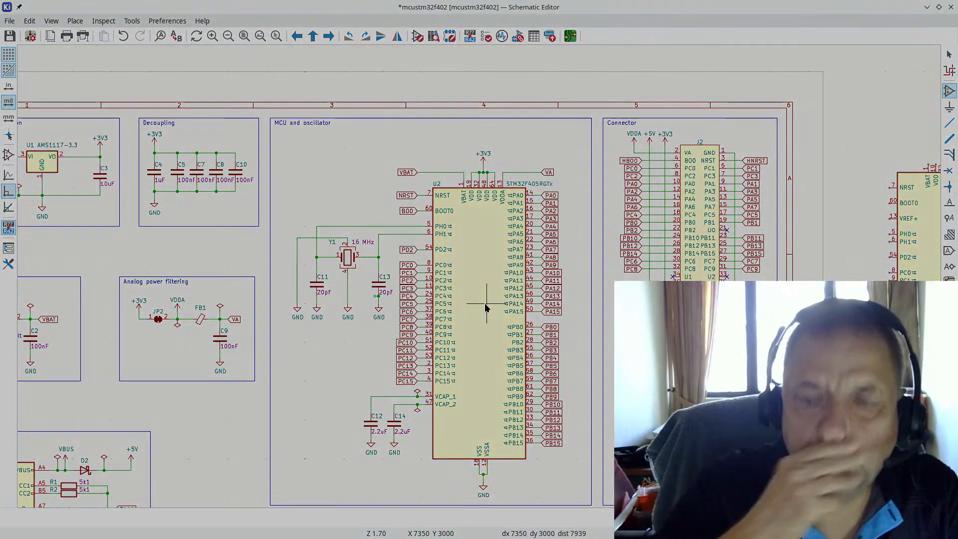
{"action": "key", "text": "Escape"}
{"action": "key", "text": "Escape"}
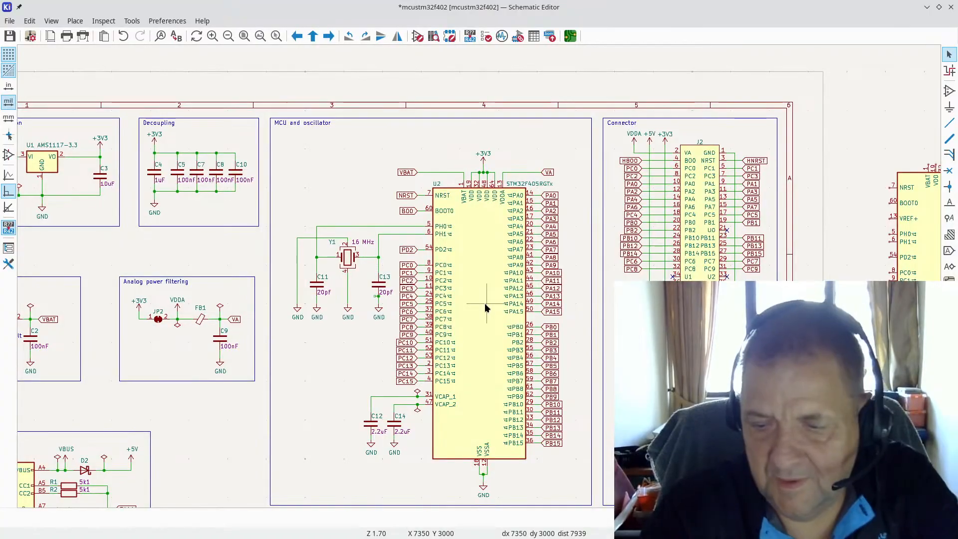
{"action": "key", "text": "Delete"}
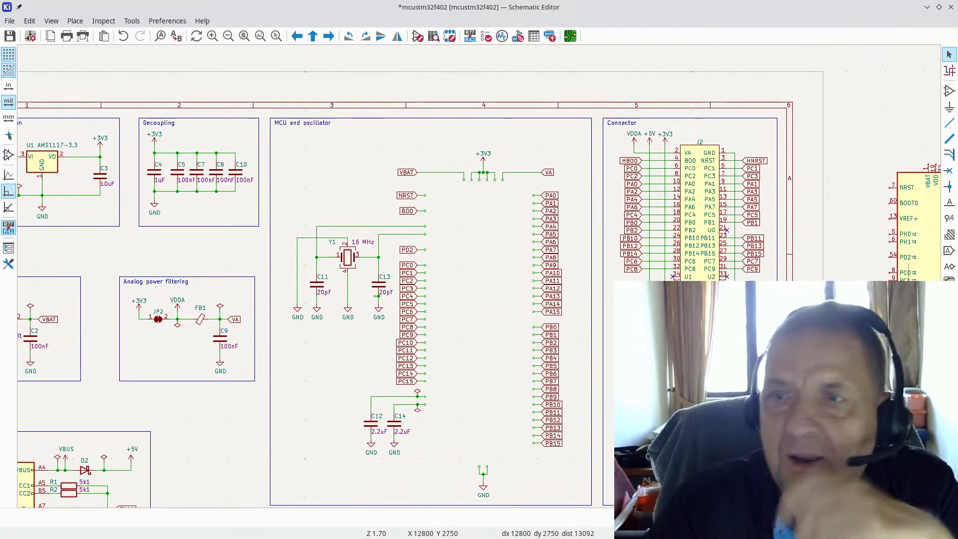
Step: Try the STM32F401RCTx symbol against the open wire ends in the MCU and oscillator block, and set it back down outside the sheet border
{"action": "left_click", "coordinate": [924, 276]}
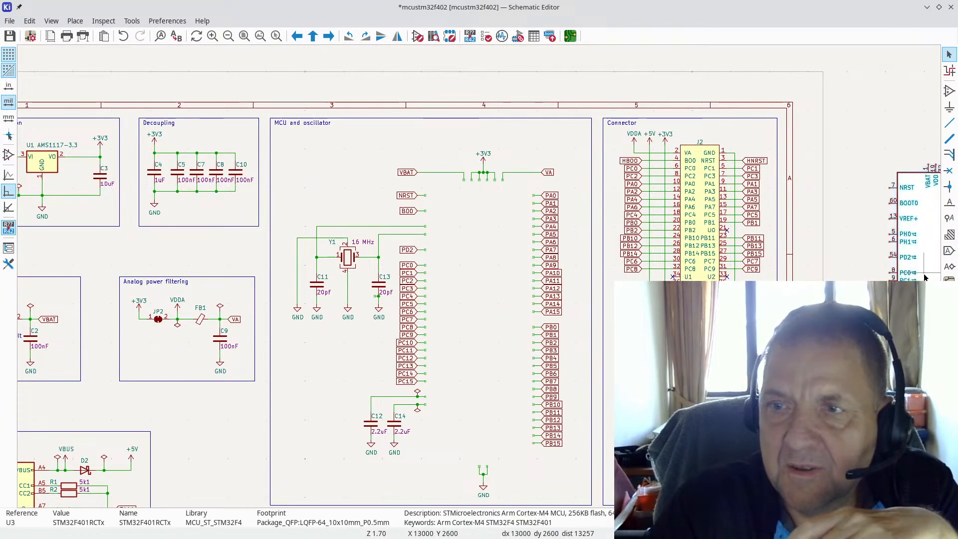
{"action": "key", "text": "Escape"}
{"action": "left_click", "coordinate": [931, 273]}
{"action": "key", "text": "m"}
{"action": "scroll", "coordinate": [486, 275], "scroll_direction": "up", "scroll_amount": 3}
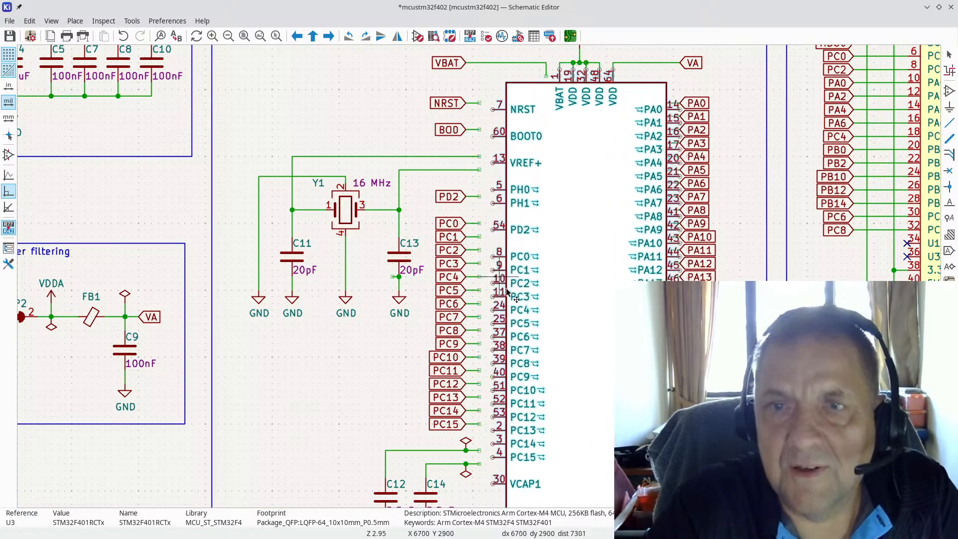
{"action": "scroll", "coordinate": [478, 268], "scroll_direction": "down", "scroll_amount": 4}
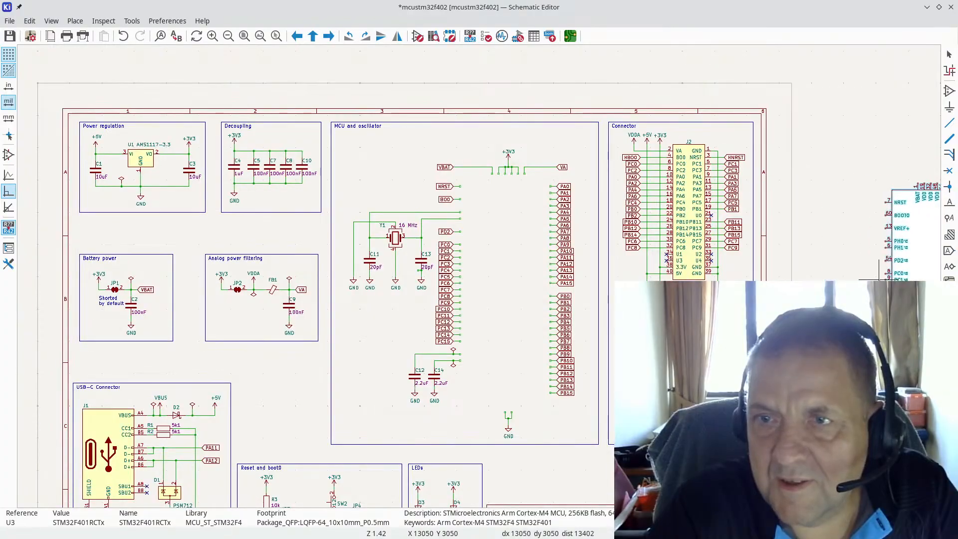
{"action": "left_click", "coordinate": [869, 283]}
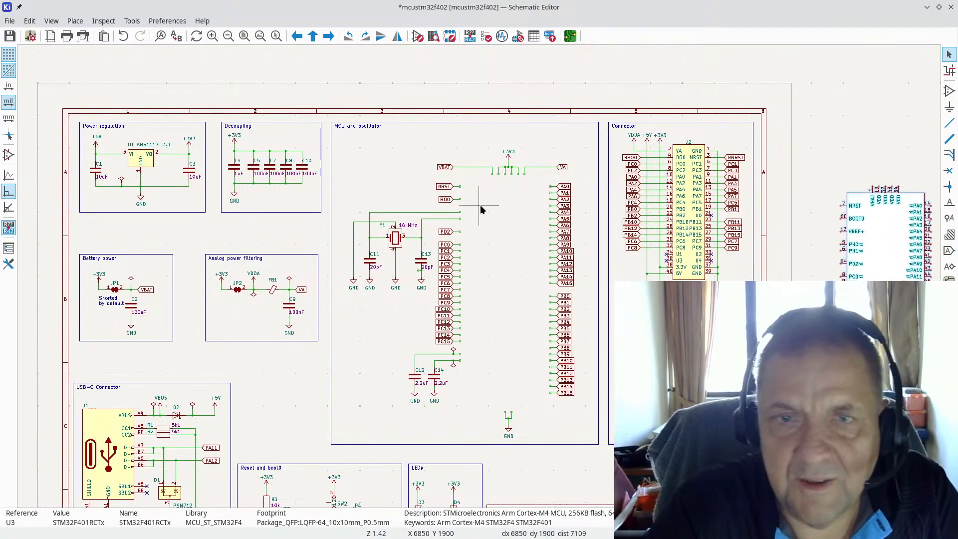
Step: Move the +3V3, VBAT and VA supply wiring up and the GND wiring down past the MCU and oscillator frame to make room
{"action": "scroll", "coordinate": [508, 203], "scroll_direction": "up", "scroll_amount": 4}
{"action": "left_click_drag", "start_coordinate": [307, 151], "coordinate": [573, 158]}
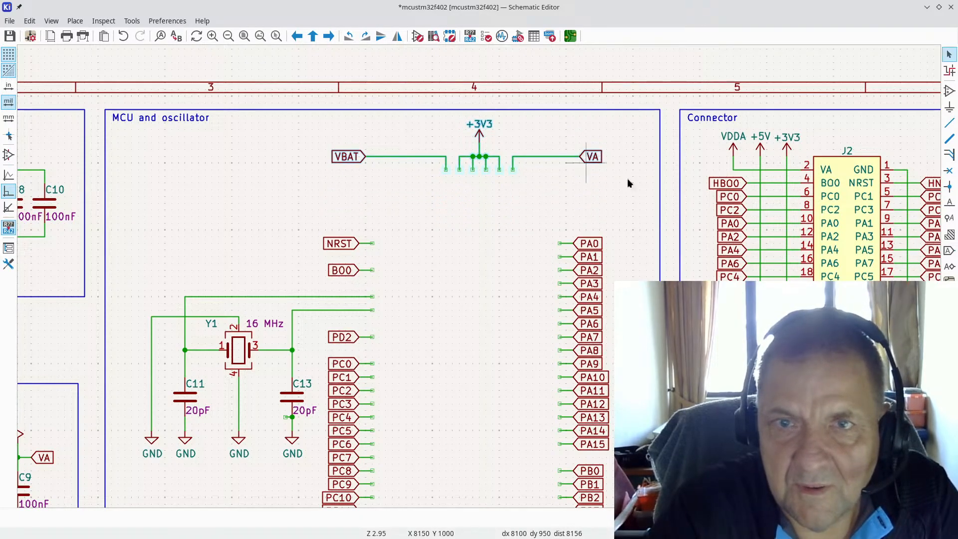
{"action": "scroll", "coordinate": [479, 274], "scroll_direction": "down", "scroll_amount": 2}
{"action": "scroll", "coordinate": [461, 302], "scroll_direction": "down", "scroll_amount": 1}
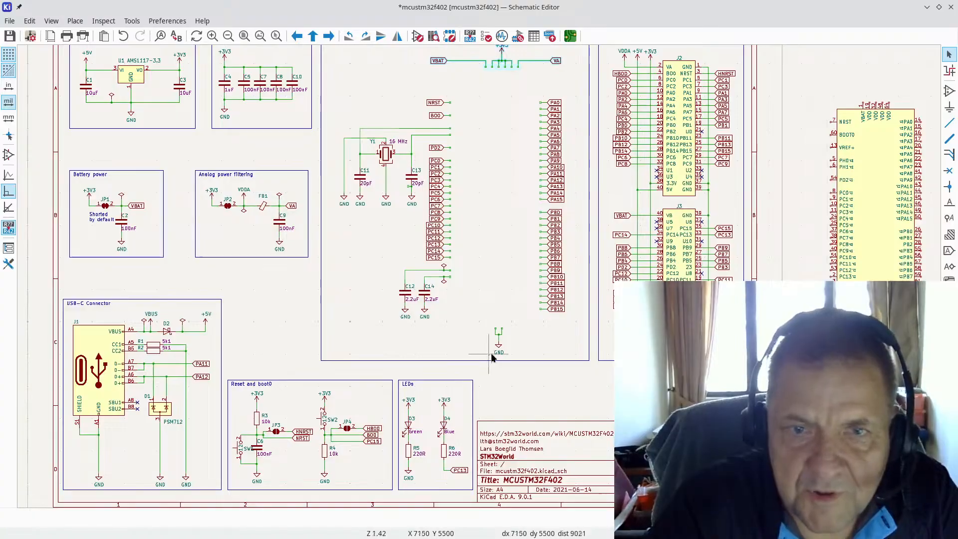
{"action": "scroll", "coordinate": [469, 202], "scroll_direction": "up", "scroll_amount": 3}
{"action": "left_click_drag", "start_coordinate": [489, 244], "coordinate": [520, 344]}
Step: Move the STM32F401RCTx symbol into the MCU and oscillator block, lining its pins up with the wire ends of the NRST, BO0 and PA labels
{"action": "scroll", "coordinate": [618, 255], "scroll_direction": "down", "scroll_amount": 4}
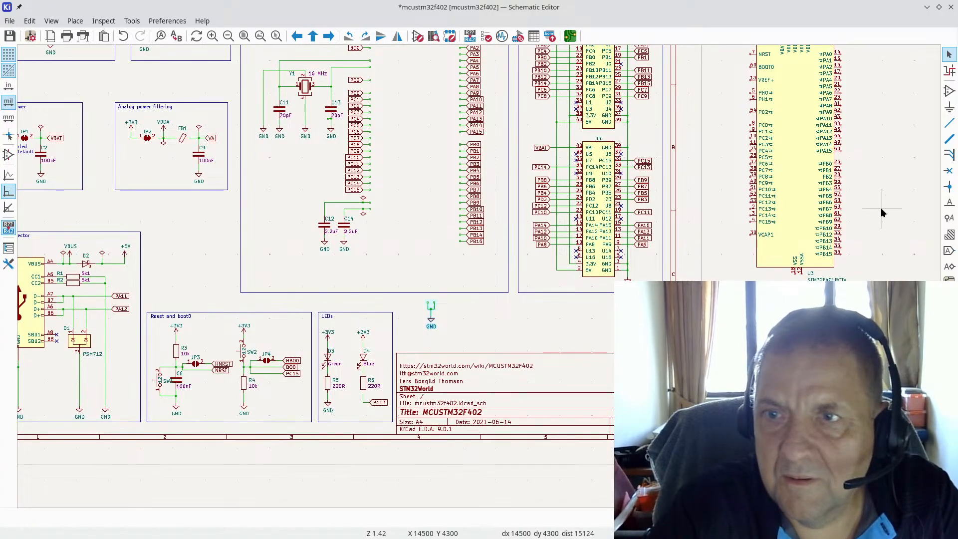
{"action": "left_click", "coordinate": [788, 196]}
{"action": "key", "text": "m"}
{"action": "scroll", "coordinate": [383, 193], "scroll_direction": "up", "scroll_amount": 4}
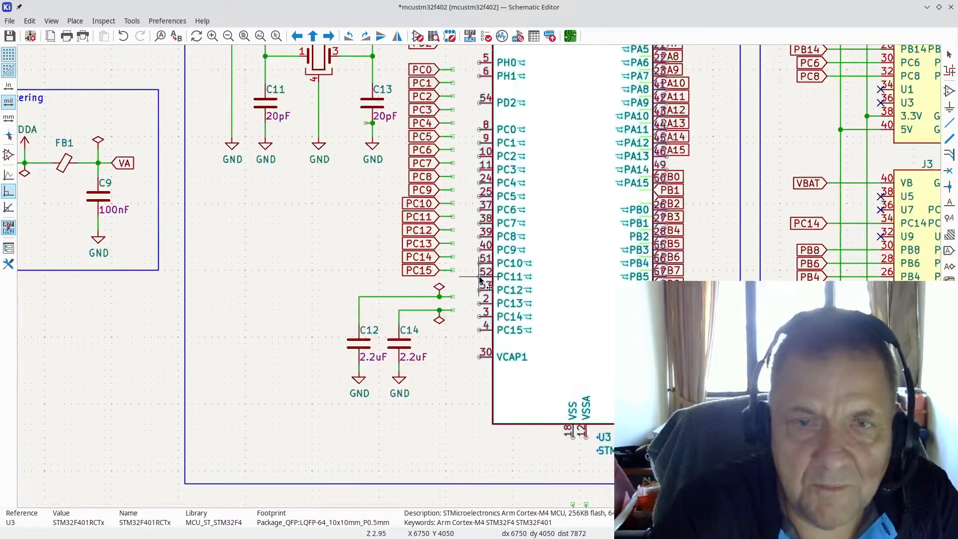
{"action": "scroll", "coordinate": [481, 281], "scroll_direction": "down", "scroll_amount": 3}
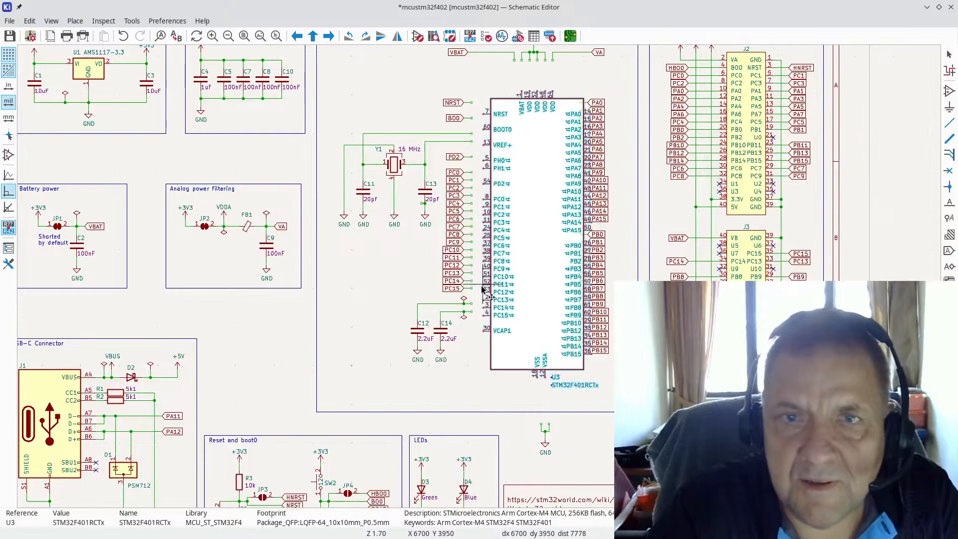
{"action": "scroll", "coordinate": [481, 280], "scroll_direction": "up", "scroll_amount": 5}
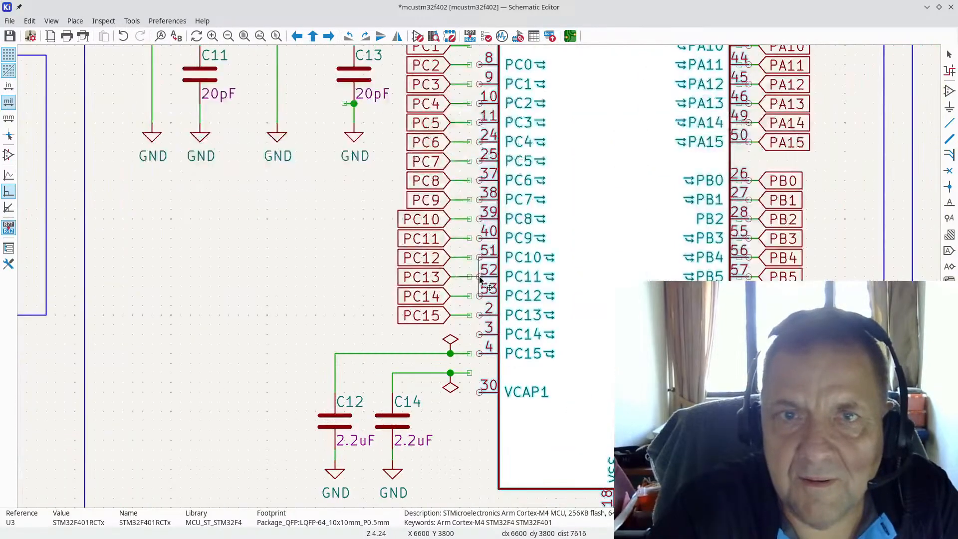
{"action": "scroll", "coordinate": [480, 279], "scroll_direction": "down", "scroll_amount": 4}
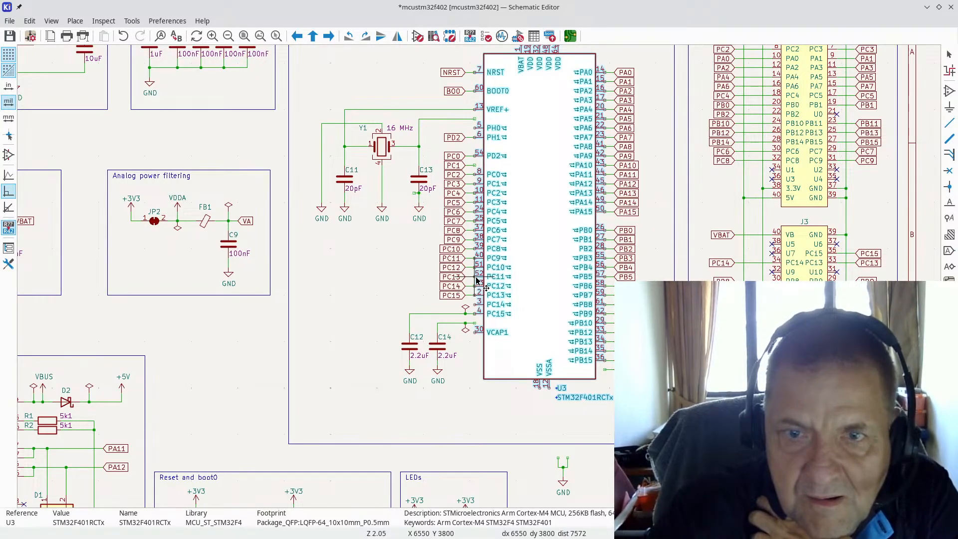
{"action": "key", "text": "Escape"}
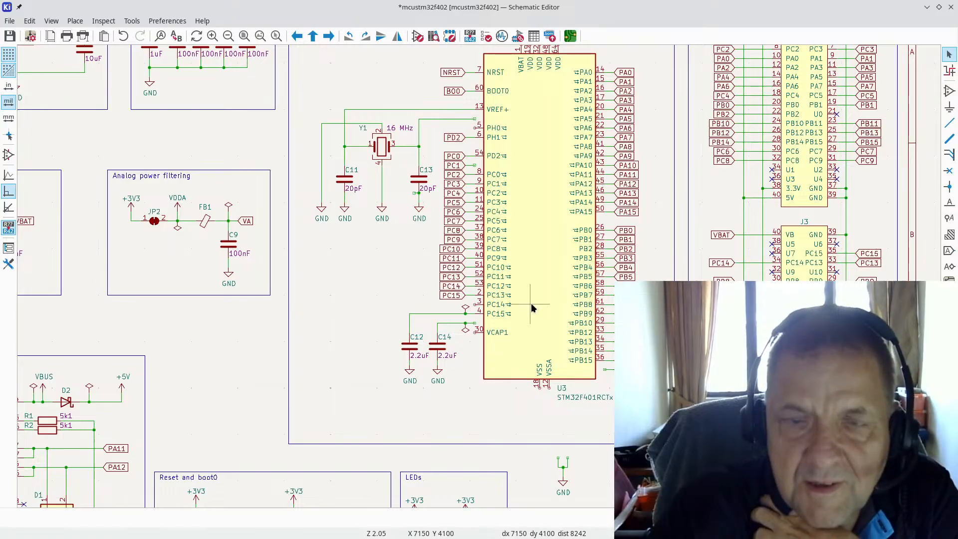
Step: Move capacitors C12 and C14 with their wires and GND symbols down and away from the PC15 and VCAP1 pins
{"action": "scroll", "coordinate": [479, 172], "scroll_direction": "up", "scroll_amount": 3}
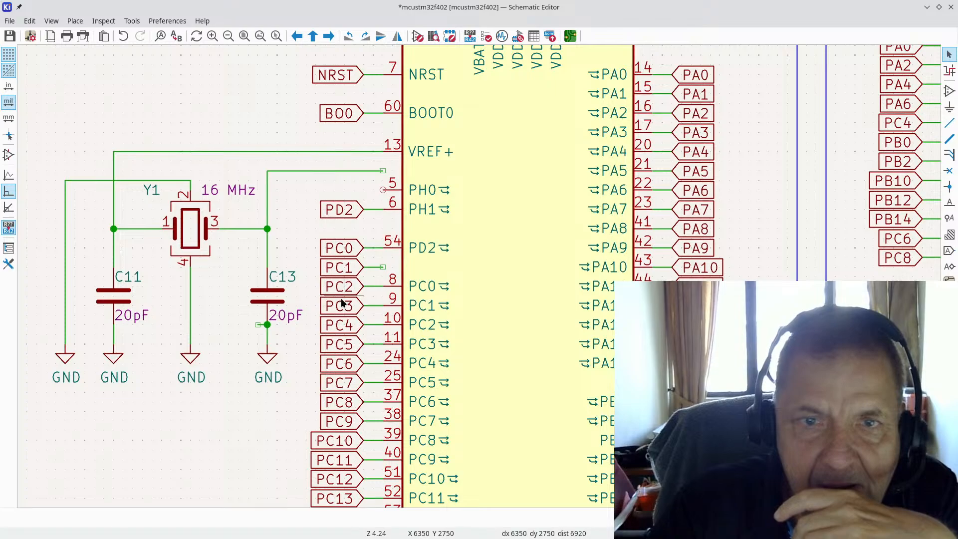
{"action": "scroll", "coordinate": [342, 302], "scroll_direction": "down", "scroll_amount": 2}
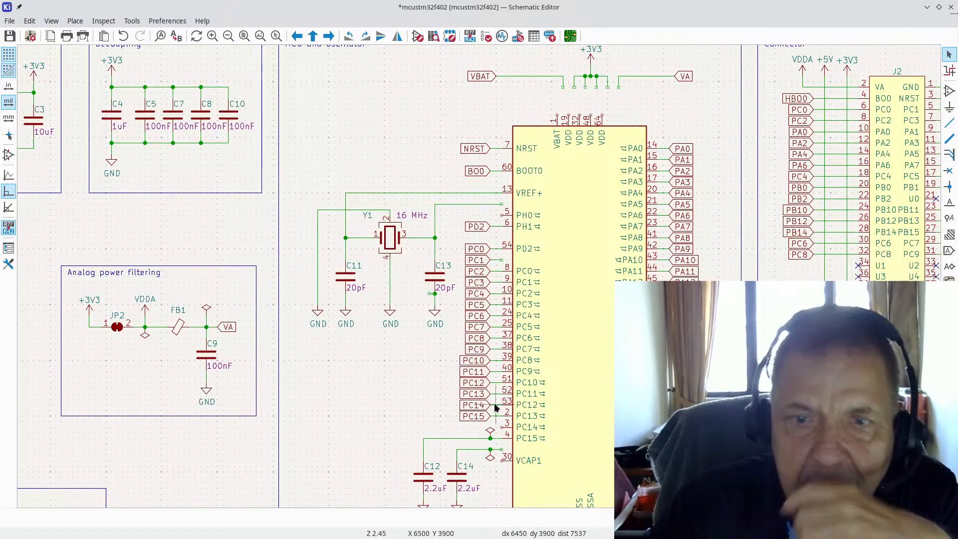
{"action": "scroll", "coordinate": [499, 404], "scroll_direction": "down", "scroll_amount": 1}
{"action": "left_click_drag", "start_coordinate": [407, 287], "coordinate": [476, 357]}
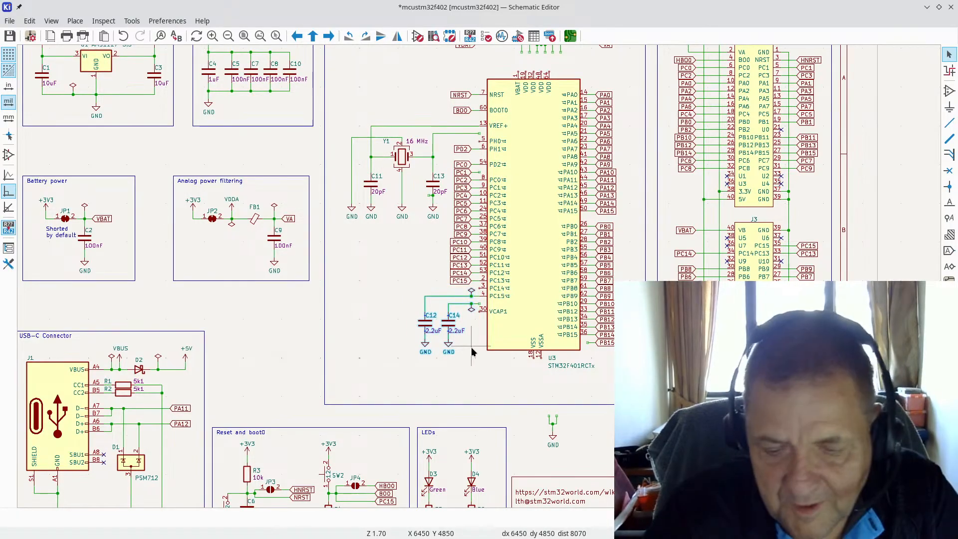
{"action": "key", "text": "m"}
{"action": "left_click", "coordinate": [372, 380]}
Step: Delete the two leftover wire stubs beside the PC15 and VCAP1 pins
{"action": "scroll", "coordinate": [471, 310], "scroll_direction": "up", "scroll_amount": 3}
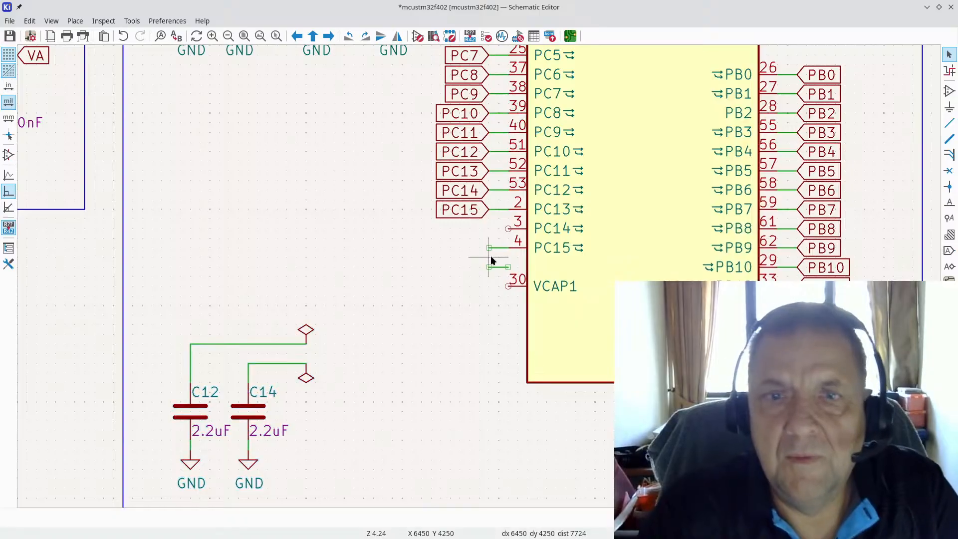
{"action": "scroll", "coordinate": [490, 256], "scroll_direction": "up", "scroll_amount": 2}
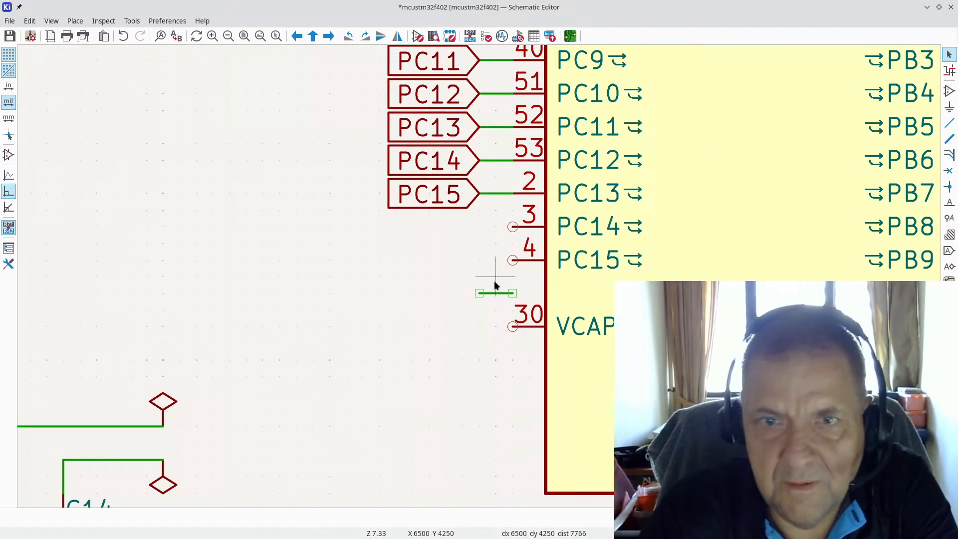
{"action": "key", "text": "Delete"}
{"action": "scroll", "coordinate": [469, 267], "scroll_direction": "down", "scroll_amount": 2}
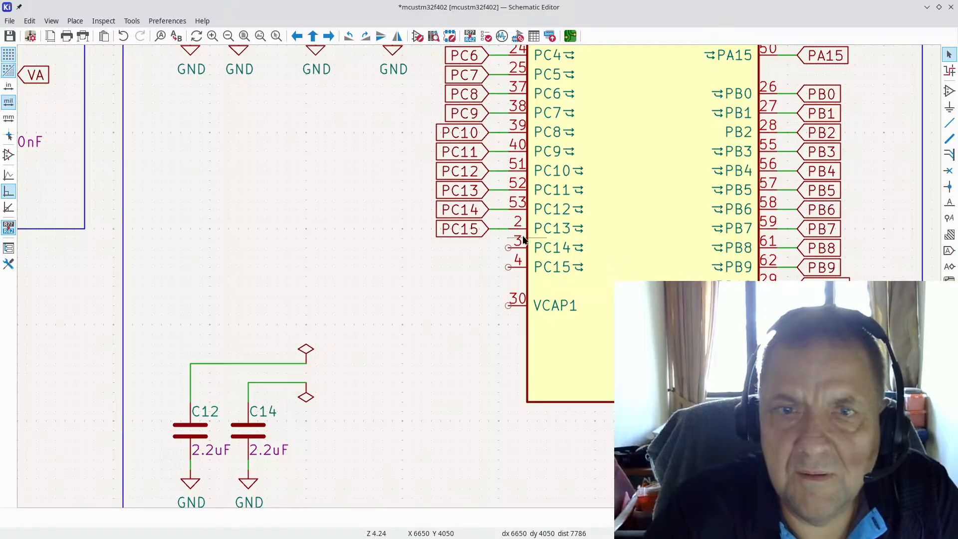
{"action": "left_click_drag", "start_coordinate": [504, 232], "coordinate": [411, 121]}
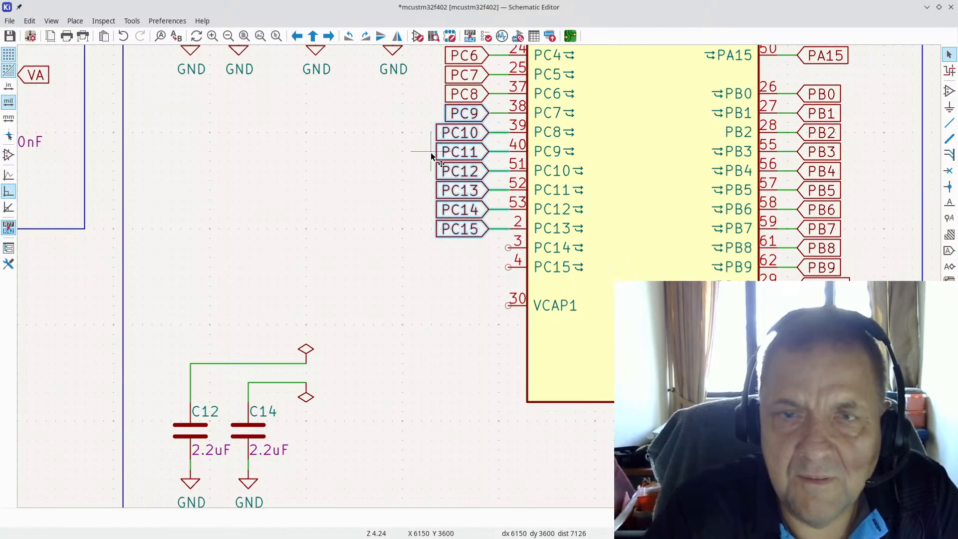
{"action": "scroll", "coordinate": [429, 150], "scroll_direction": "down", "scroll_amount": 1}
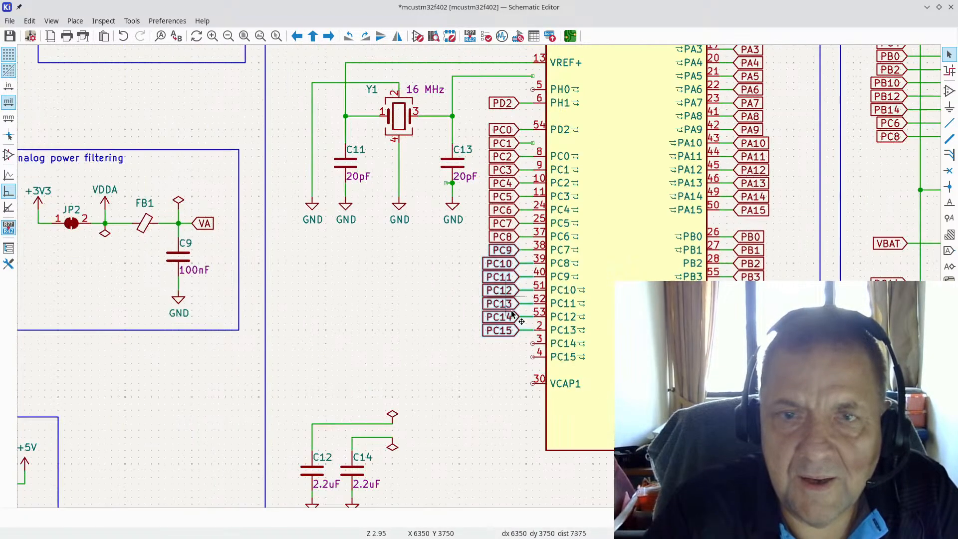
{"action": "left_click", "coordinate": [532, 341]}
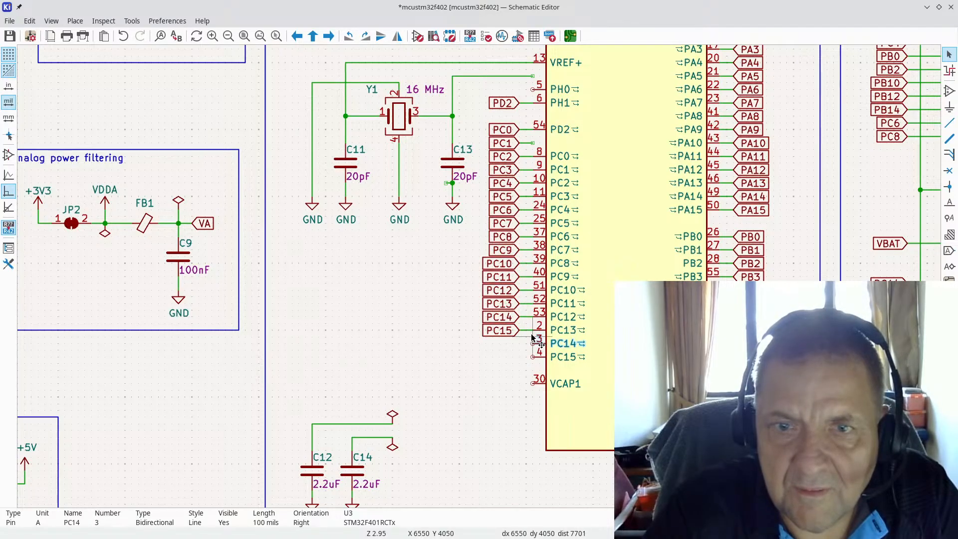
{"action": "left_click_drag", "start_coordinate": [534, 337], "coordinate": [478, 122]}
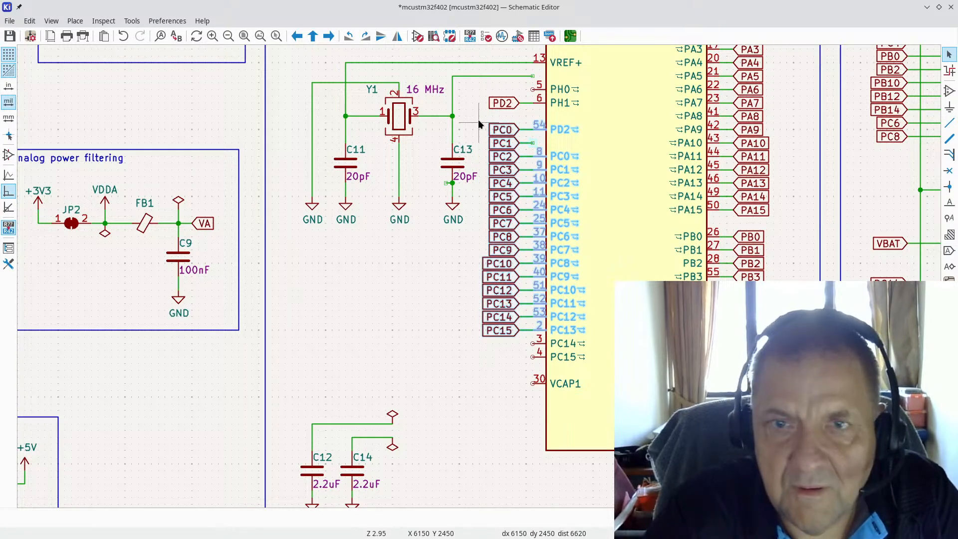
{"action": "key", "text": "Escape"}
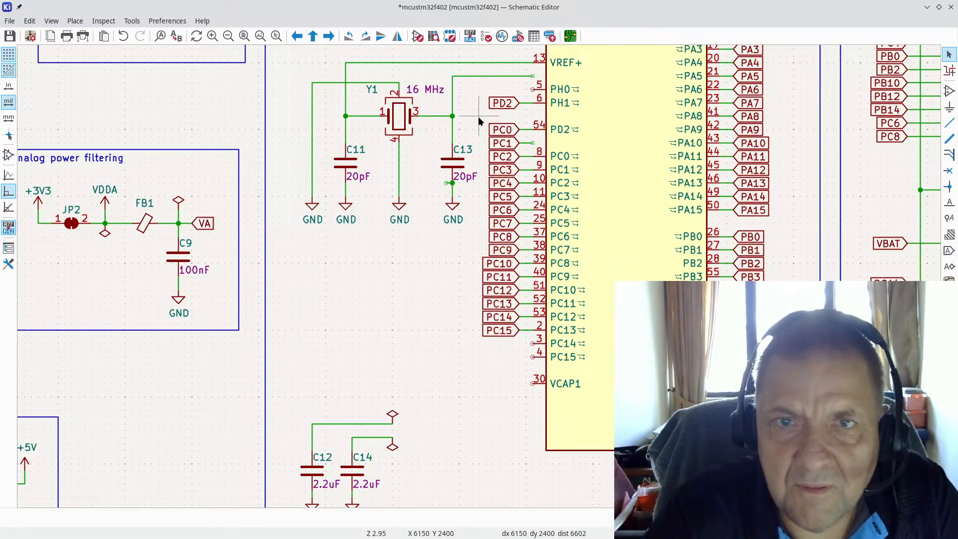
Step: Move the PC0 to PC15 labels and their wires down onto the matching PC0 to PC15 pins of the STM32F401RCTx
{"action": "left_click_drag", "start_coordinate": [479, 121], "coordinate": [532, 337]}
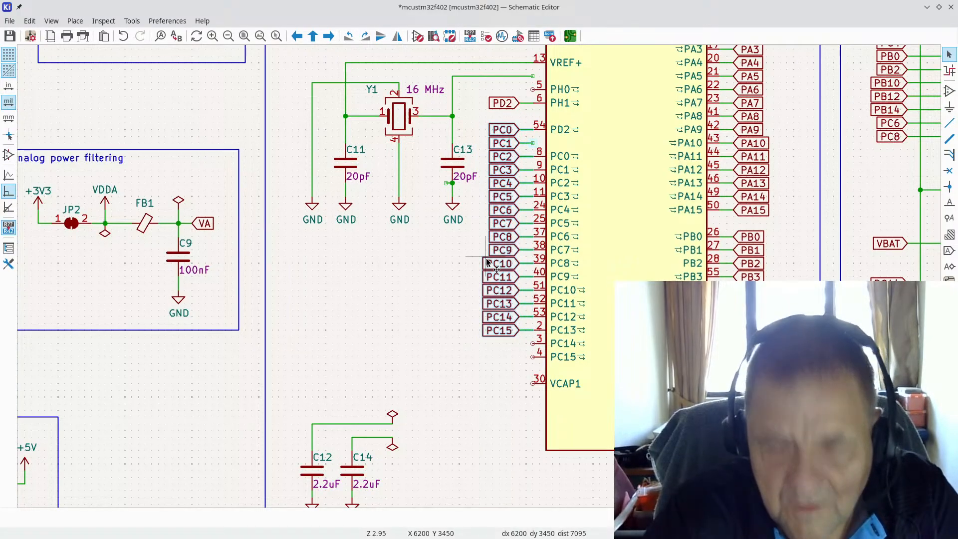
{"action": "left_click_drag", "start_coordinate": [486, 263], "coordinate": [512, 277]}
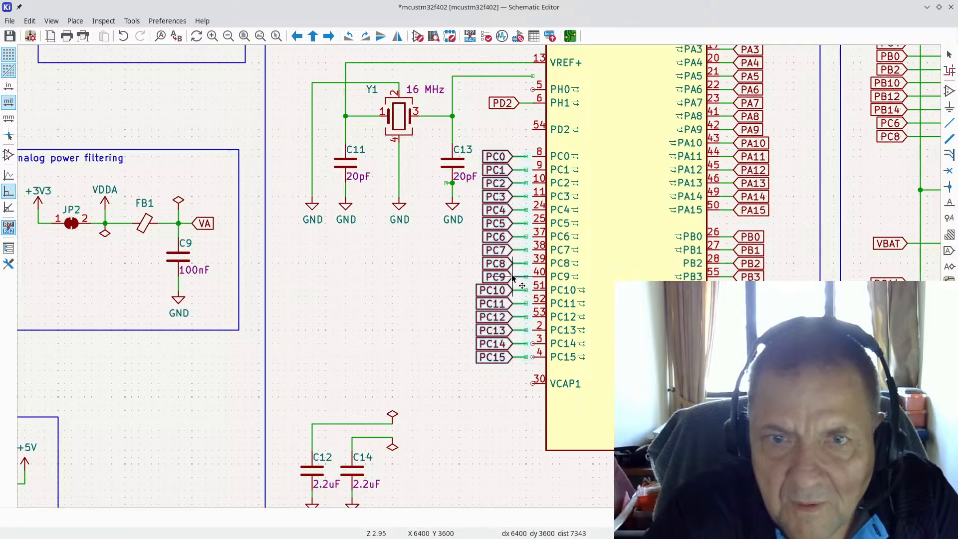
{"action": "left_click_drag", "start_coordinate": [513, 278], "coordinate": [520, 277]}
{"action": "left_click", "coordinate": [520, 277]}
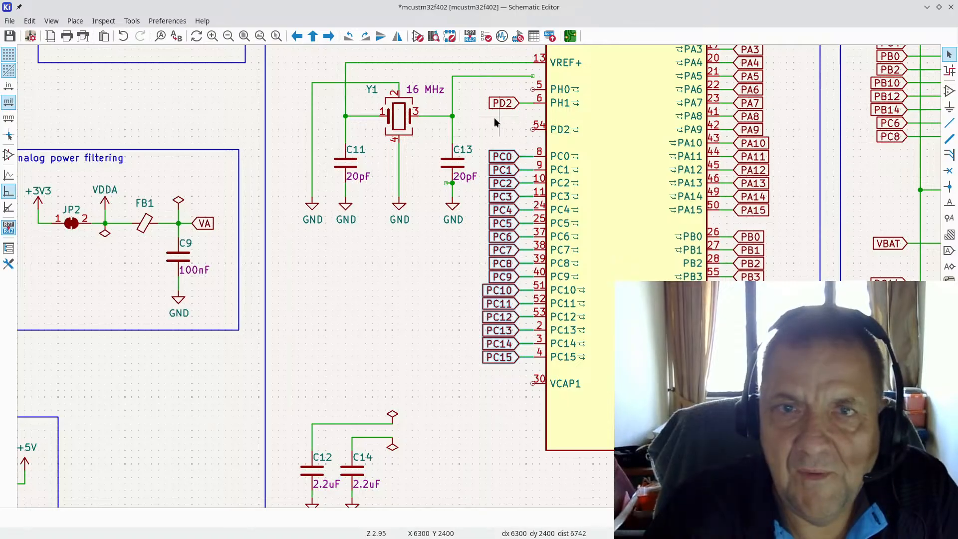
Step: Move the PD2 label and its wire from the PH1 pin down to the PD2 pin
{"action": "left_click_drag", "start_coordinate": [479, 117], "coordinate": [525, 96]}
{"action": "key", "text": "Escape"}
{"action": "scroll", "coordinate": [516, 103], "scroll_direction": "up", "scroll_amount": 2}
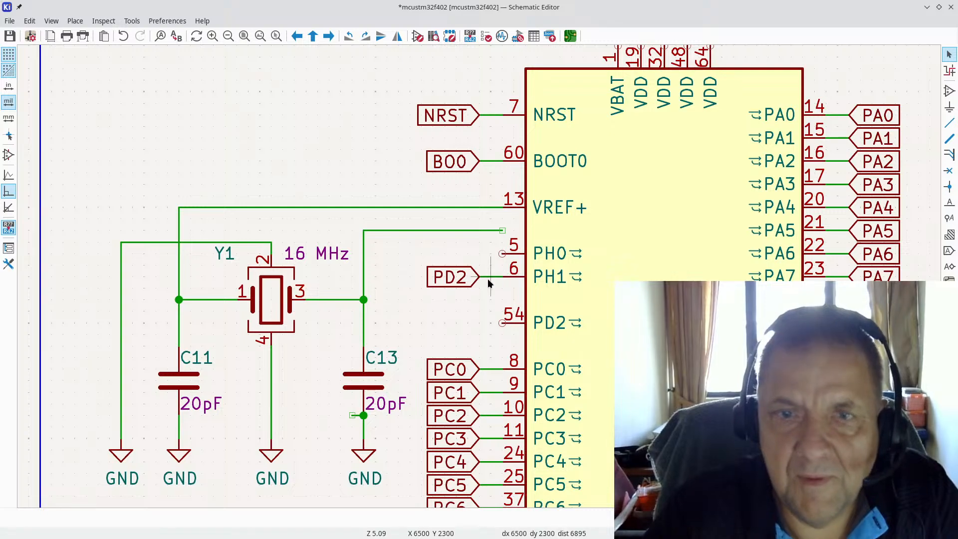
{"action": "key", "text": "m"}
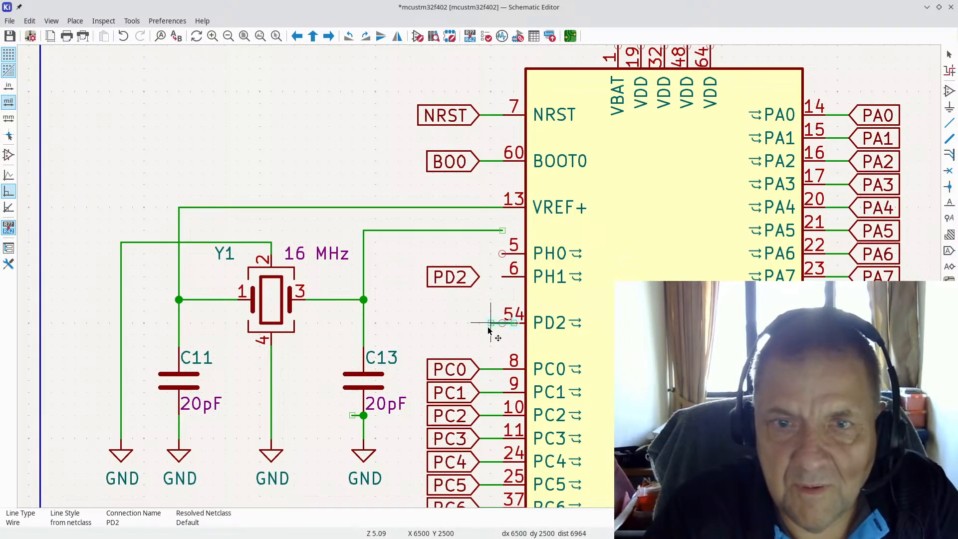
{"action": "left_click", "coordinate": [476, 323]}
{"action": "key", "text": "m"}
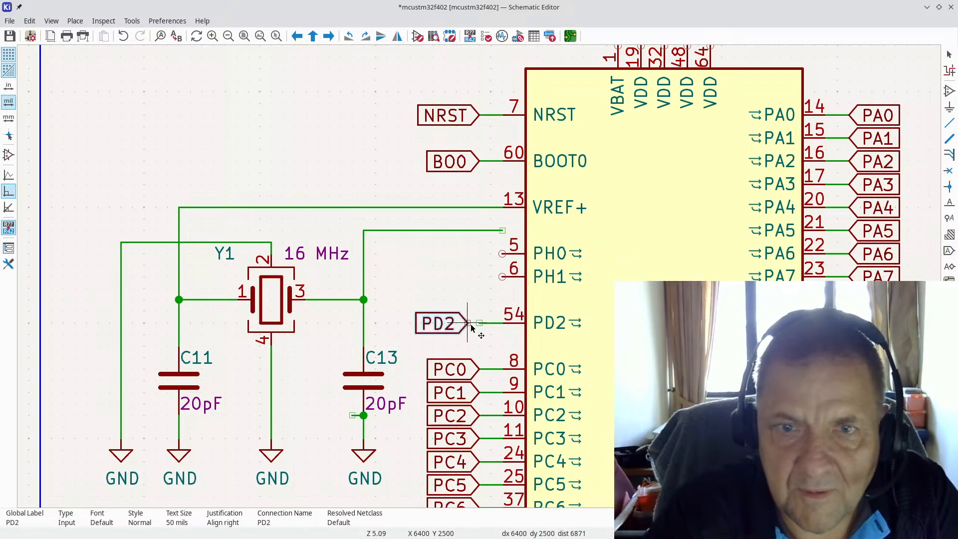
{"action": "left_click", "coordinate": [475, 325]}
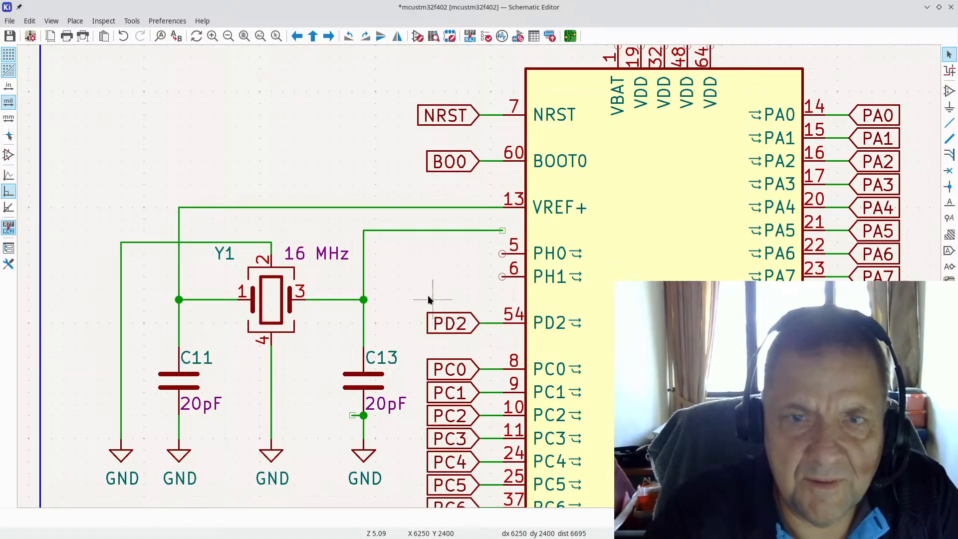
Step: Move the crystal circuit with Y1, C11, C13 and their GND symbols down so C13's wire meets the PH1 pin
{"action": "scroll", "coordinate": [80, 266], "scroll_direction": "down", "scroll_amount": 2}
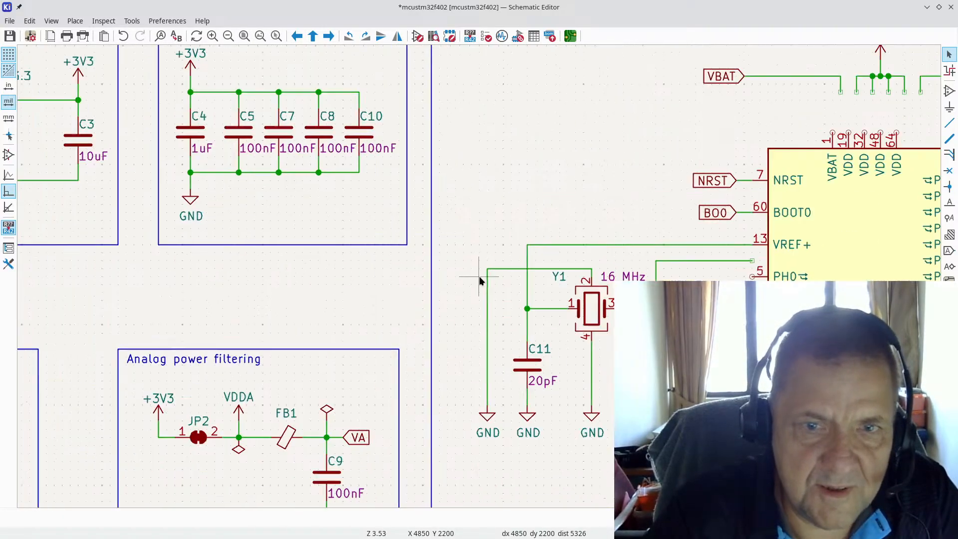
{"action": "left_click_drag", "start_coordinate": [688, 439], "coordinate": [470, 272]}
{"action": "key", "text": "m"}
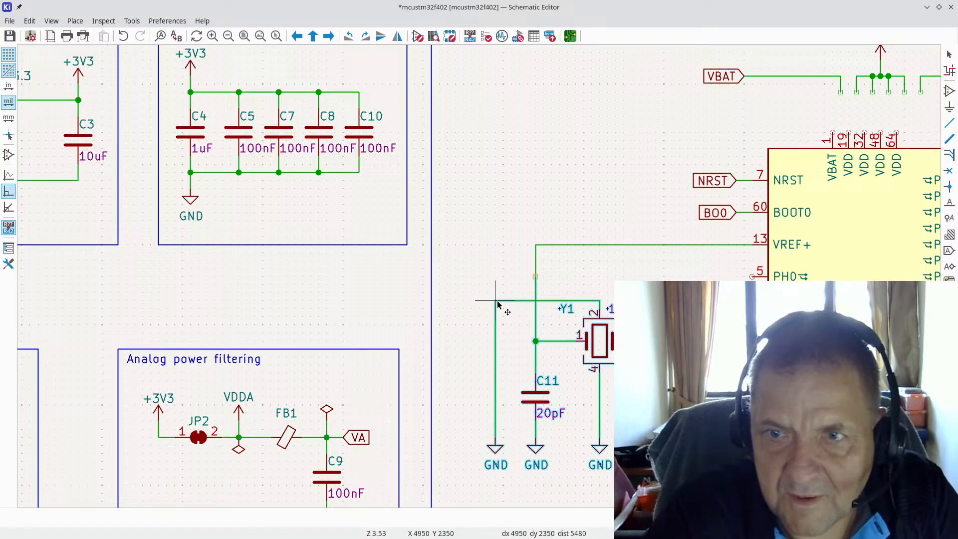
{"action": "left_click", "coordinate": [497, 302]}
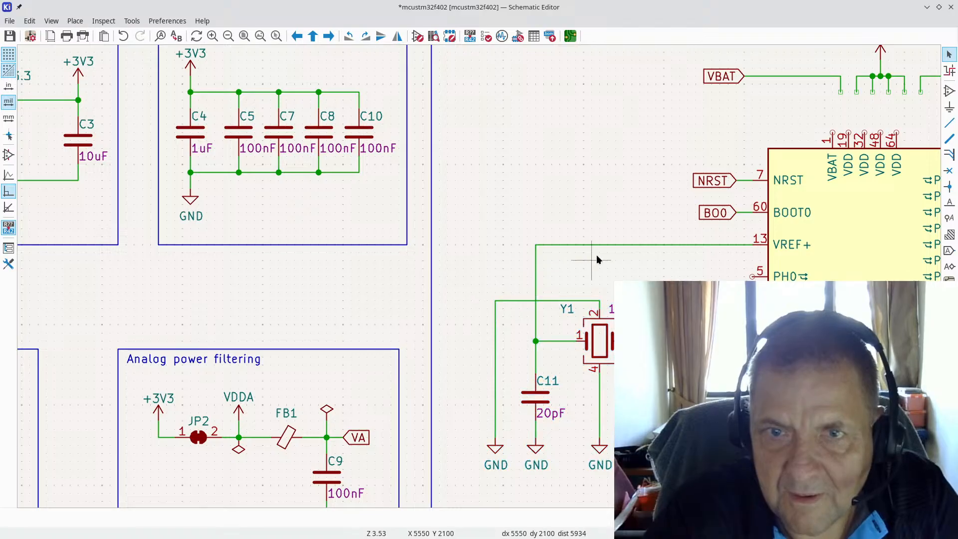
Step: Replace the wire between VREF+ and the Y1 and C11 junction with a new wire from the PH0 pin to that junction
{"action": "left_click", "coordinate": [643, 245]}
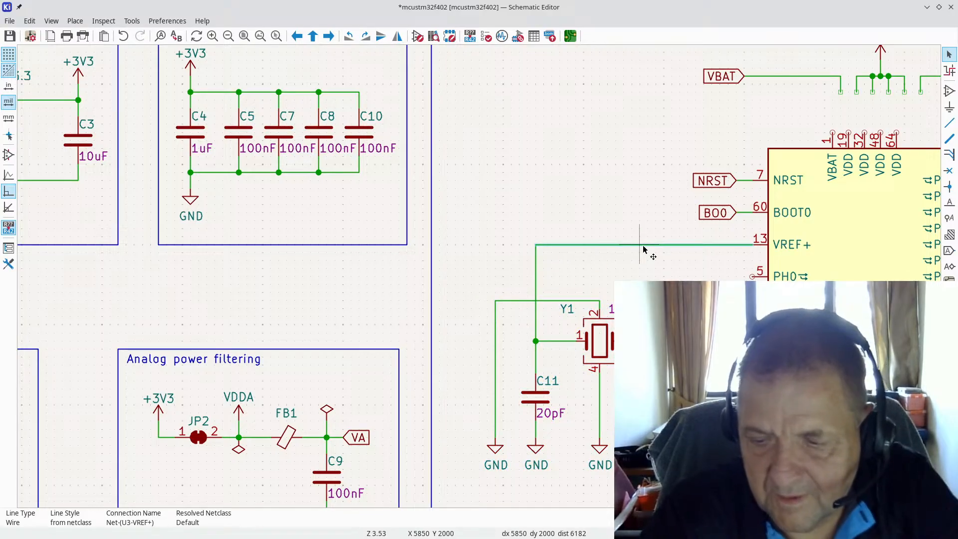
{"action": "key", "text": "Delete"}
{"action": "key", "text": "Delete"}
{"action": "left_click", "coordinate": [948, 123]}
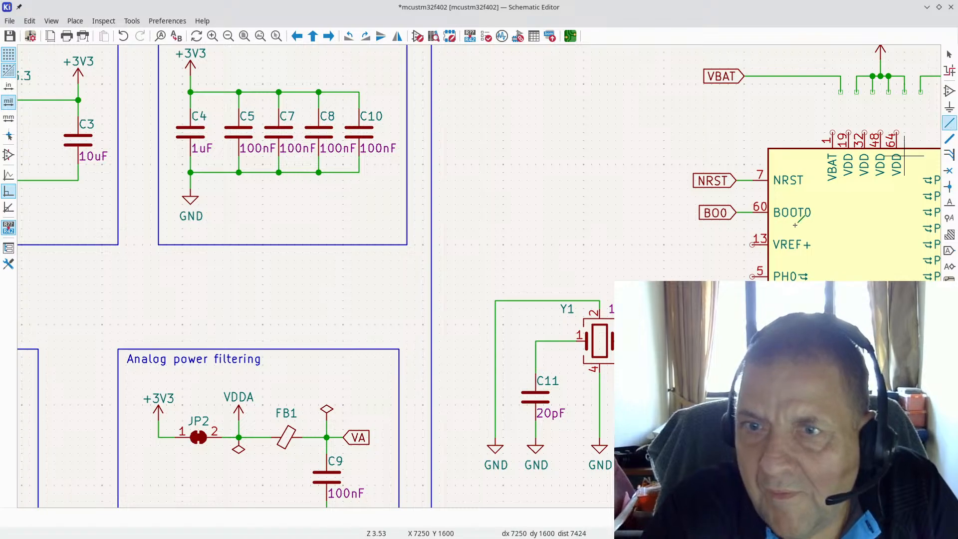
{"action": "left_click", "coordinate": [751, 276]}
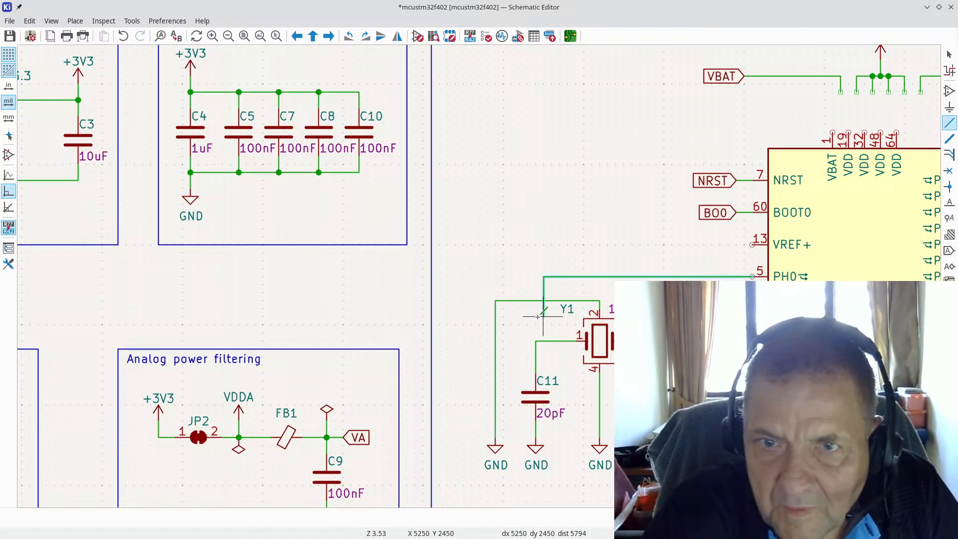
{"action": "left_click", "coordinate": [537, 341]}
{"action": "scroll", "coordinate": [656, 347], "scroll_direction": "down", "scroll_amount": 2}
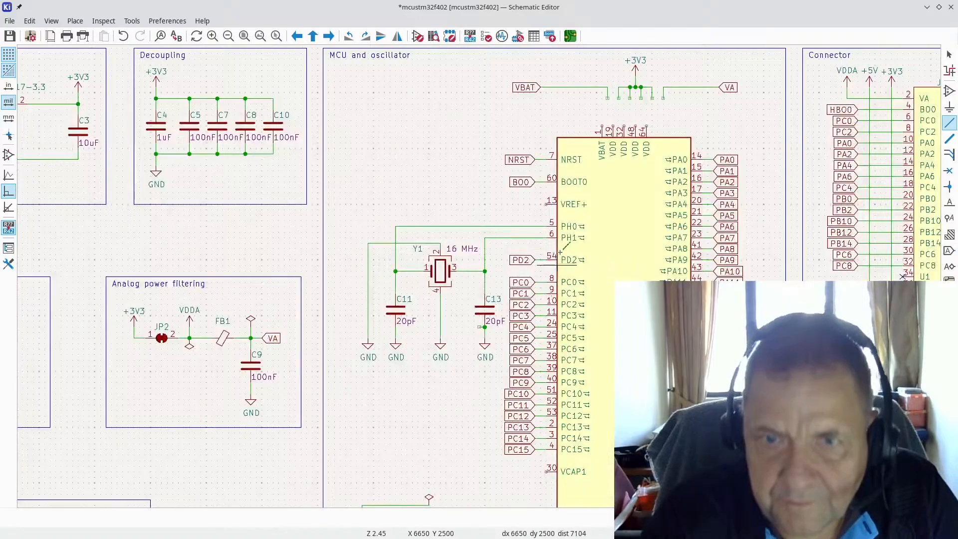
{"action": "scroll", "coordinate": [530, 448], "scroll_direction": "down", "scroll_amount": 1}
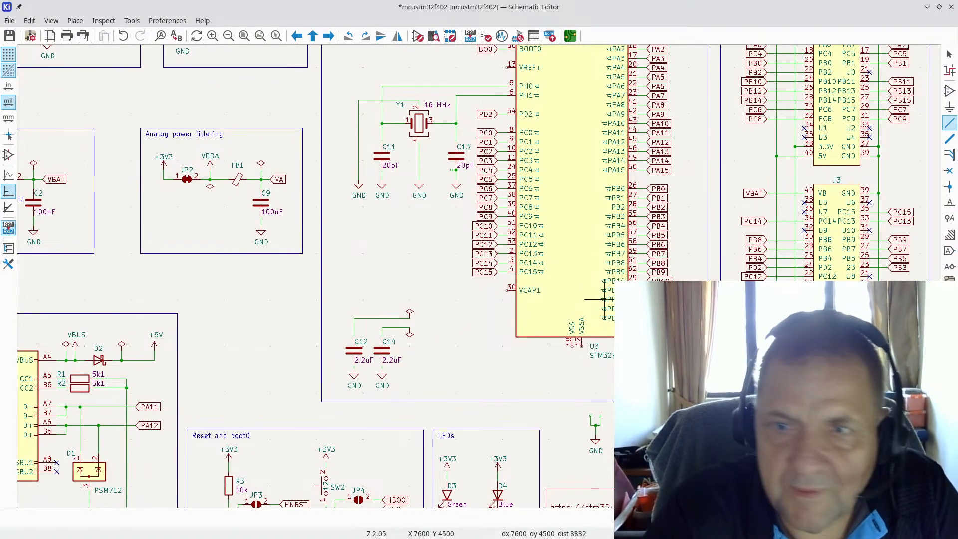
{"action": "scroll", "coordinate": [657, 272], "scroll_direction": "up", "scroll_amount": 3}
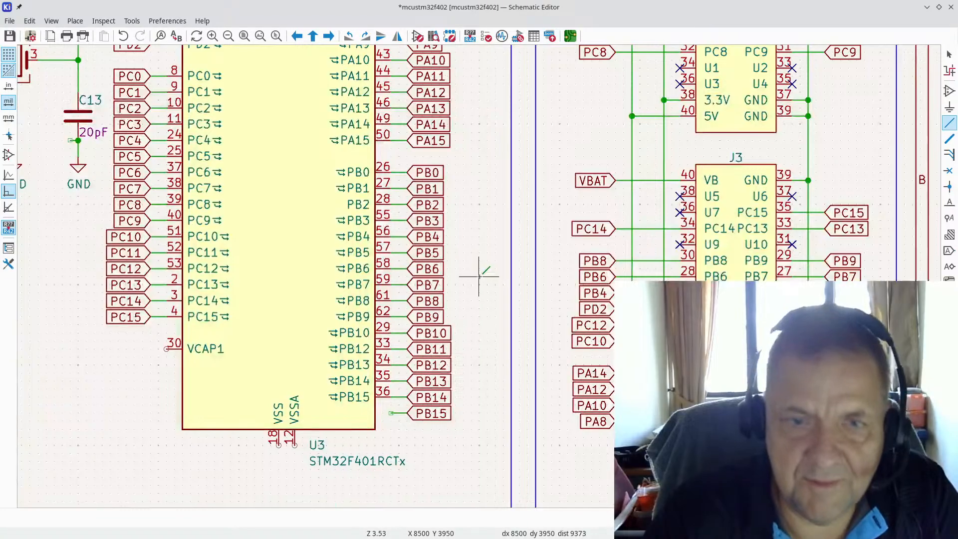
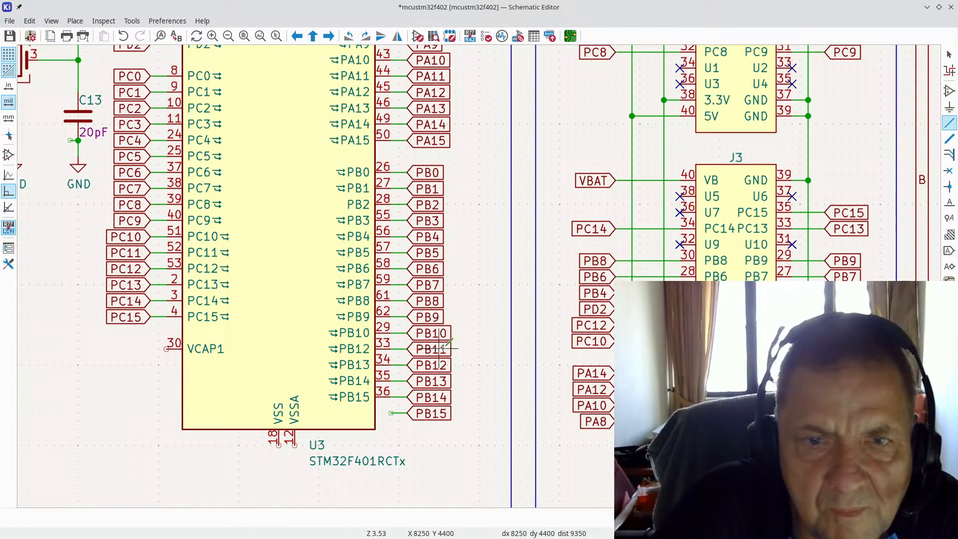
Step: Delete the PB11 label and move the PB12 to PB15 labels up onto the matching PB12 to PB15 pins
{"action": "left_click", "coordinate": [480, 348]}
{"action": "key", "text": "Escape"}
{"action": "key", "text": "Escape"}
{"action": "key", "text": "Delete"}
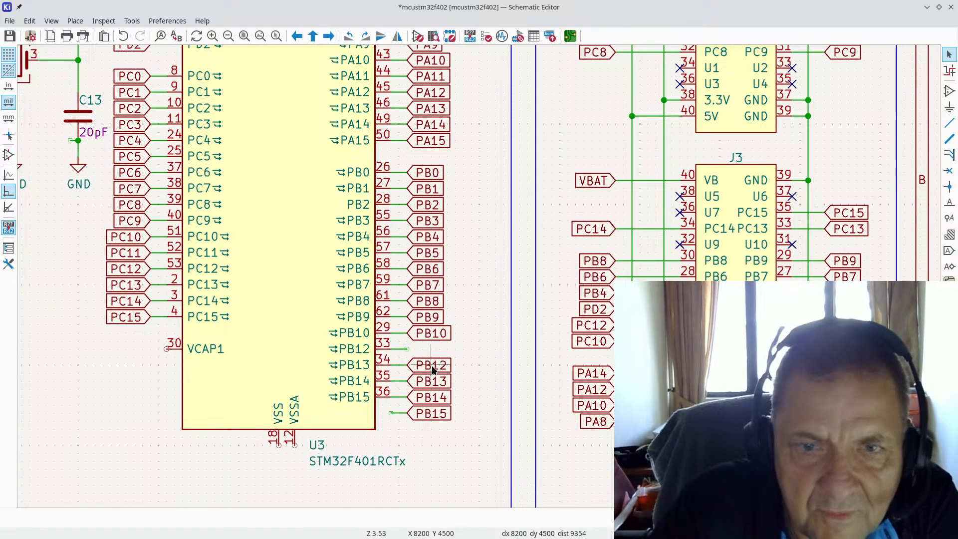
{"action": "mouse_move", "coordinate": [433, 369]}
{"action": "left_mouse_down"}
{"action": "mouse_move", "coordinate": [409, 351]}
{"action": "mouse_move", "coordinate": [407, 369]}
{"action": "mouse_move", "coordinate": [430, 398]}
{"action": "mouse_move", "coordinate": [430, 381]}
{"action": "left_mouse_up"}
{"action": "left_click_drag", "start_coordinate": [431, 417], "coordinate": [430, 397]}
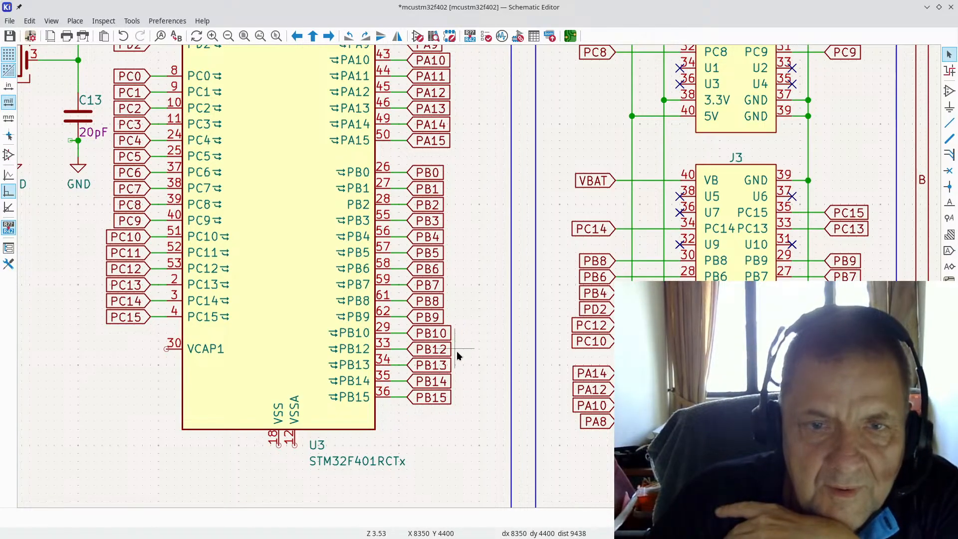
Step: Move the VBAT label and its wire down so the wire meets the VBAT pin of the STM32F401RCTx
{"action": "scroll", "coordinate": [455, 383], "scroll_direction": "down", "scroll_amount": 4}
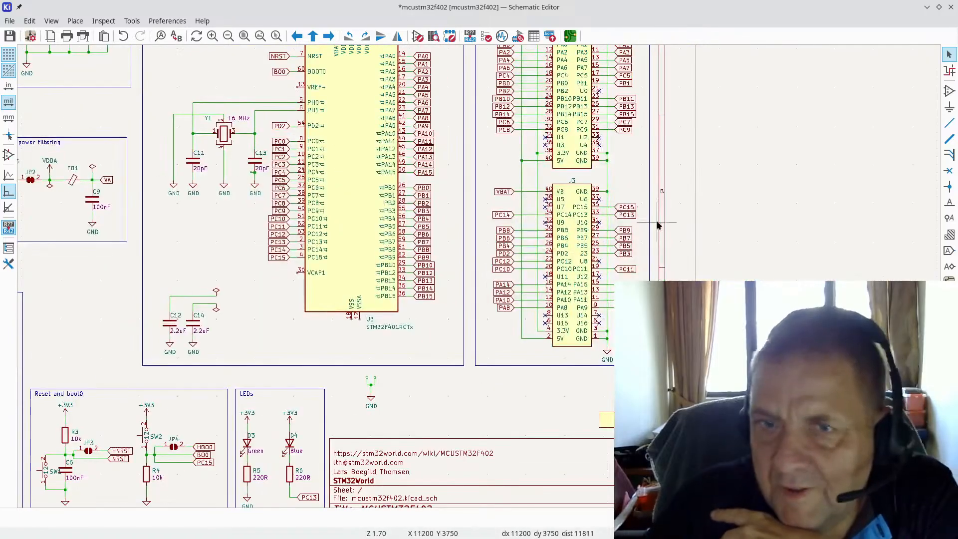
{"action": "scroll", "coordinate": [518, 248], "scroll_direction": "up", "scroll_amount": 1}
{"action": "scroll", "coordinate": [518, 248], "scroll_direction": "up", "scroll_amount": 3}
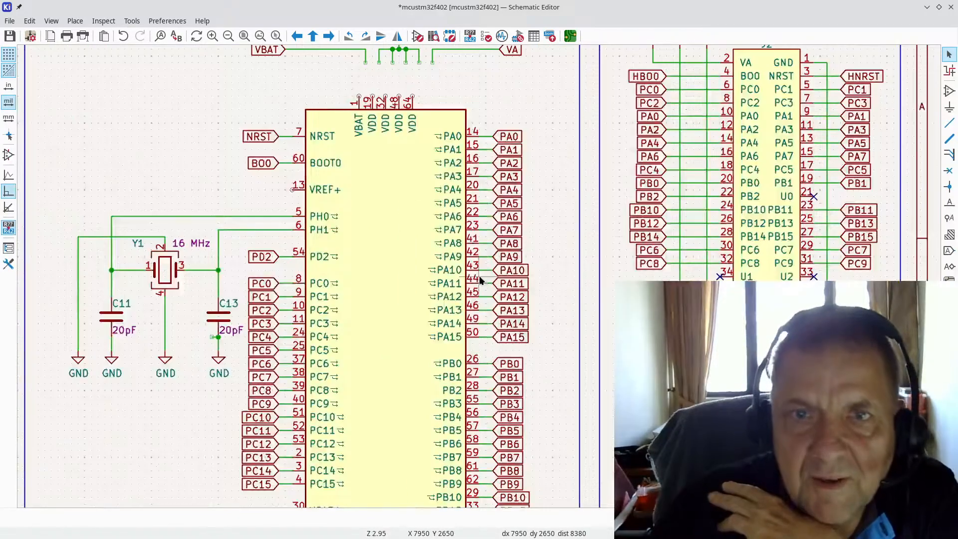
{"action": "scroll", "coordinate": [479, 281], "scroll_direction": "up", "scroll_amount": 1}
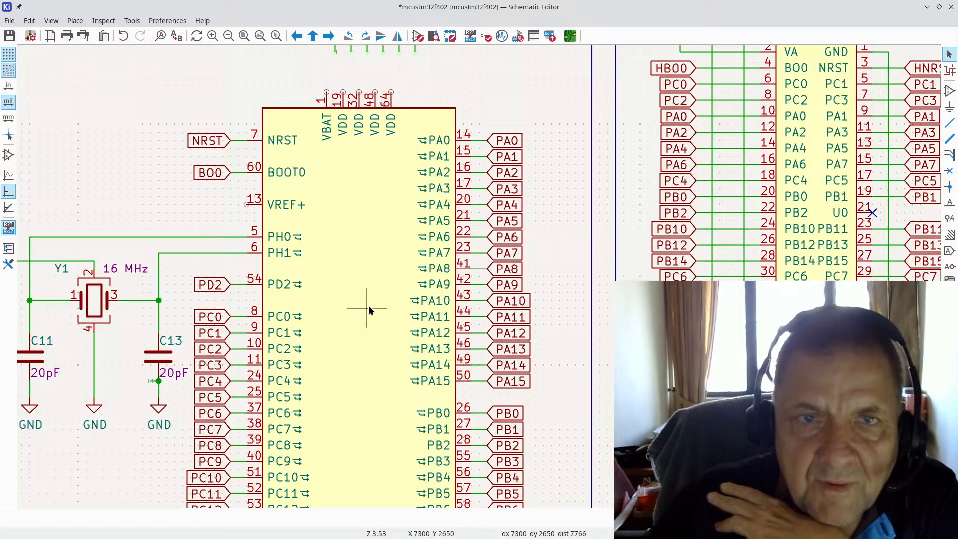
{"action": "scroll", "coordinate": [368, 306], "scroll_direction": "down", "scroll_amount": 1}
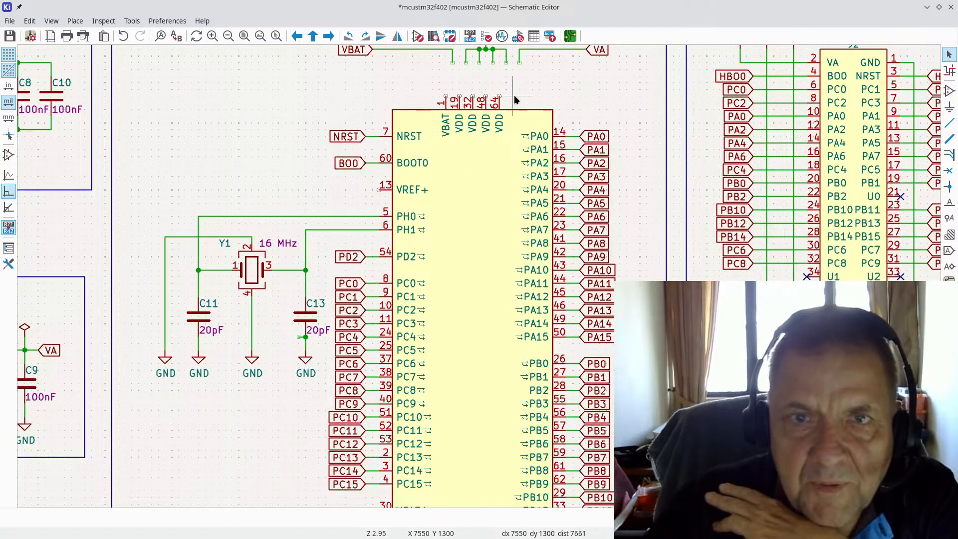
{"action": "scroll", "coordinate": [514, 99], "scroll_direction": "up", "scroll_amount": 2}
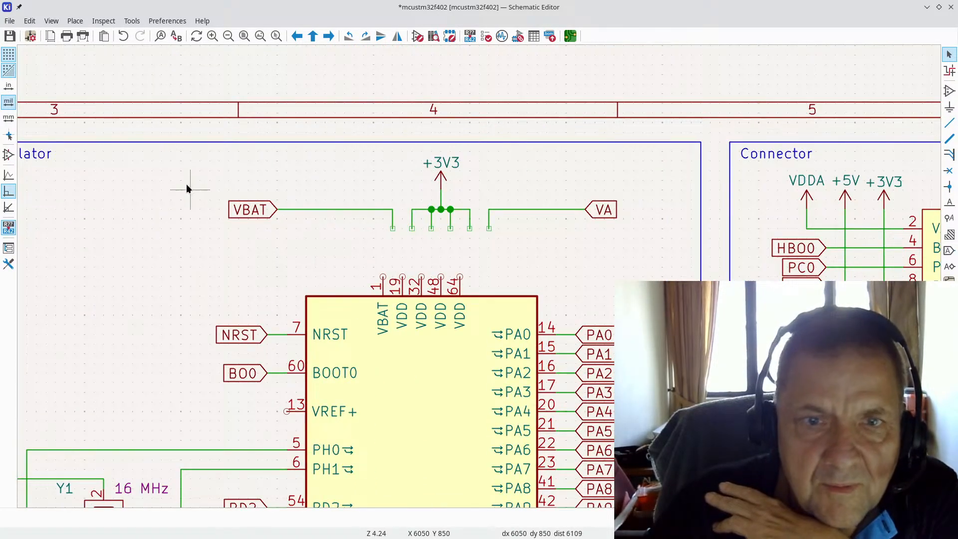
{"action": "left_click_drag", "start_coordinate": [197, 165], "coordinate": [400, 242]}
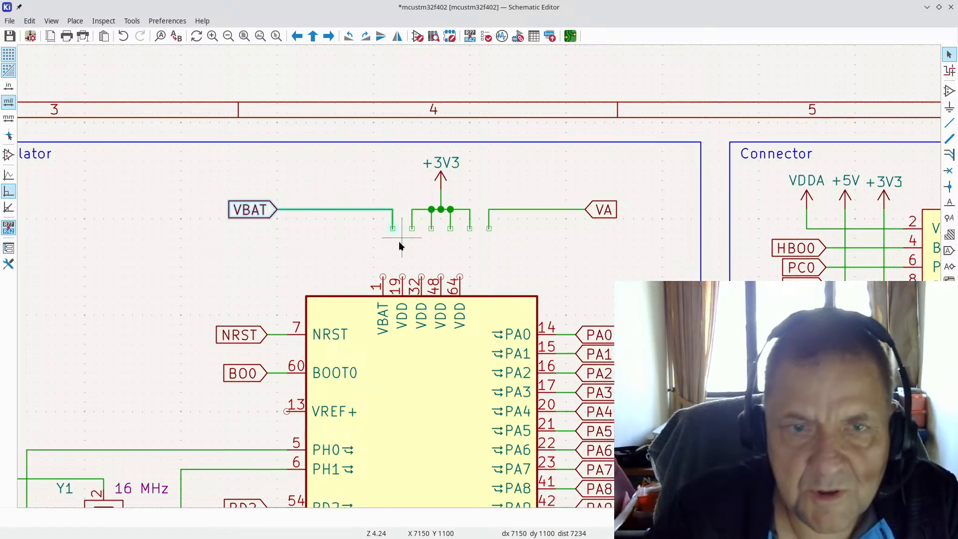
{"action": "key", "text": "m"}
{"action": "left_click", "coordinate": [383, 276]}
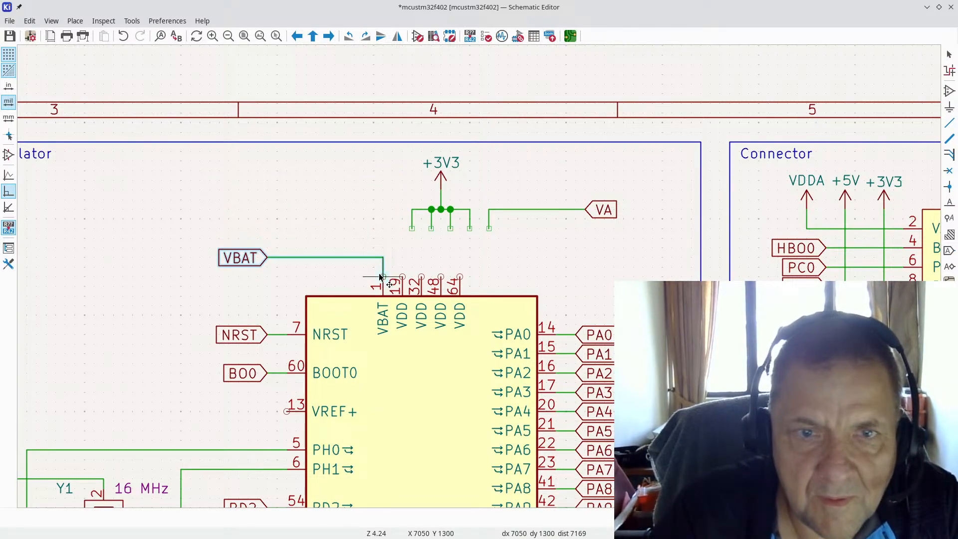
Step: Move the +3V3 symbol and its branched wires down onto the four VDD pins, 19, 32, 48 and 64
{"action": "left_click_drag", "start_coordinate": [393, 150], "coordinate": [478, 243]}
{"action": "key", "text": "m"}
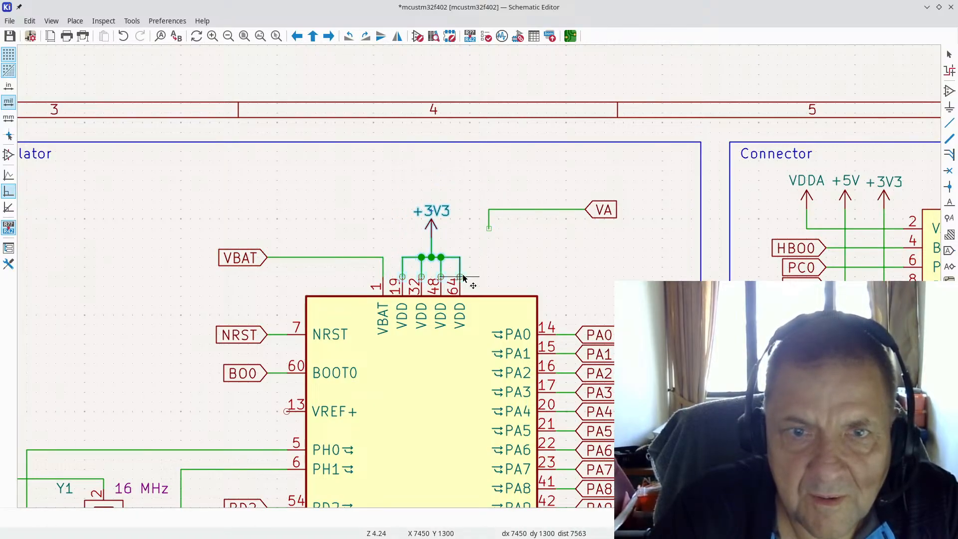
{"action": "left_click", "coordinate": [463, 277]}
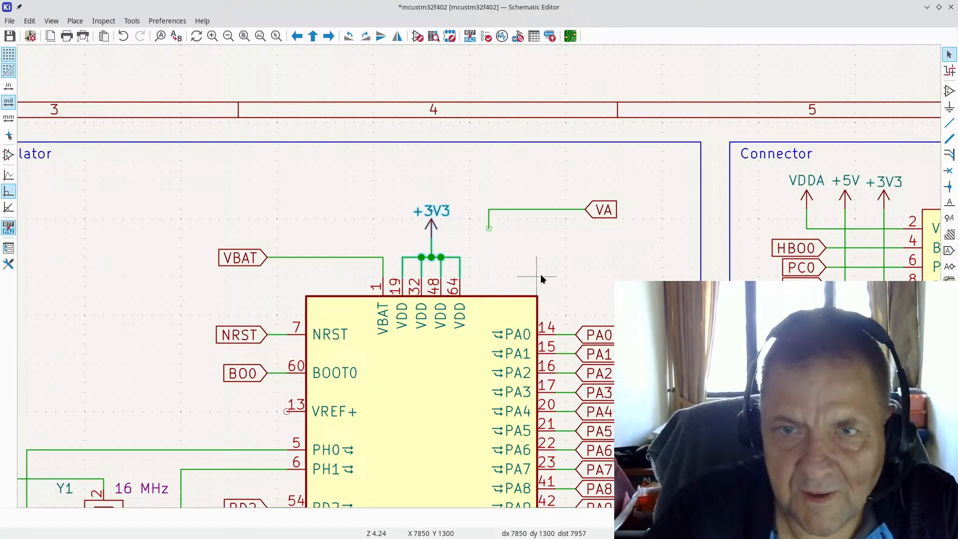
Step: Move the loose GND symbol and its forked wires up onto the VSS and VSSA pins of the STM32F401RCTx
{"action": "scroll", "coordinate": [544, 283], "scroll_direction": "down", "scroll_amount": 5}
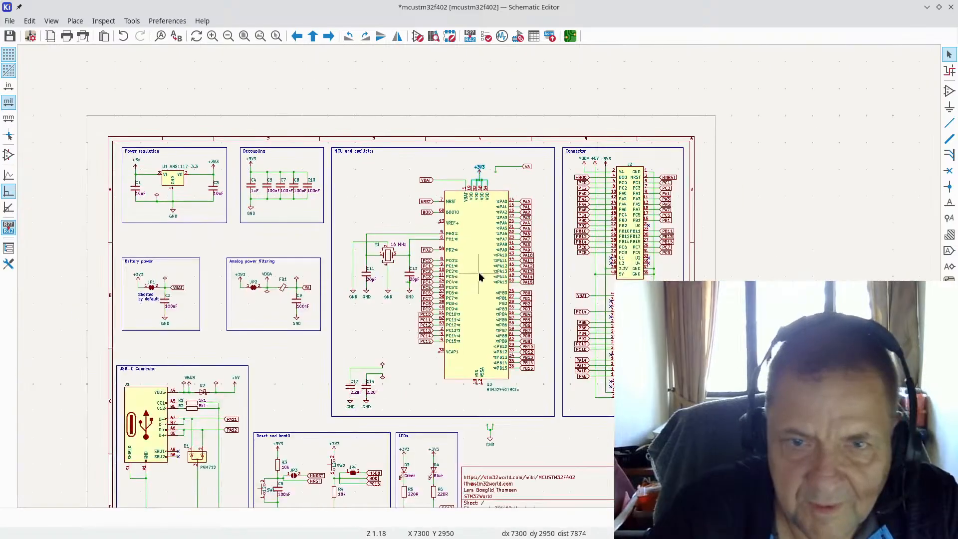
{"action": "scroll", "coordinate": [470, 363], "scroll_direction": "up", "scroll_amount": 2}
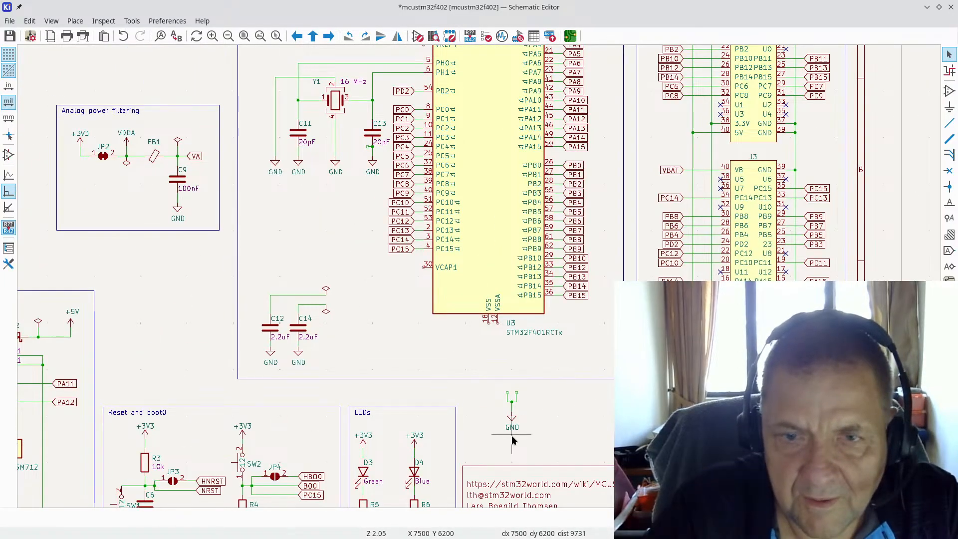
{"action": "left_click_drag", "start_coordinate": [494, 444], "coordinate": [551, 385]}
{"action": "key", "text": "m"}
{"action": "scroll", "coordinate": [499, 323], "scroll_direction": "up", "scroll_amount": 3}
{"action": "left_click", "coordinate": [498, 265]}
Step: Rotate the STM32F401RCTx value text to vertical and place it in the middle of the MCU symbol's body
{"action": "scroll", "coordinate": [475, 274], "scroll_direction": "down", "scroll_amount": 2}
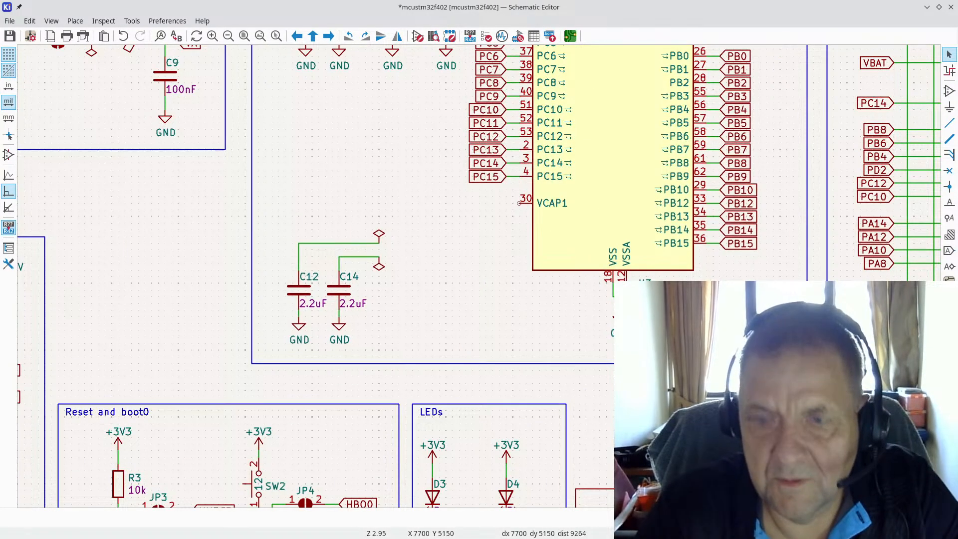
{"action": "key", "text": "m"}
{"action": "scroll", "coordinate": [624, 249], "scroll_direction": "down", "scroll_amount": 3}
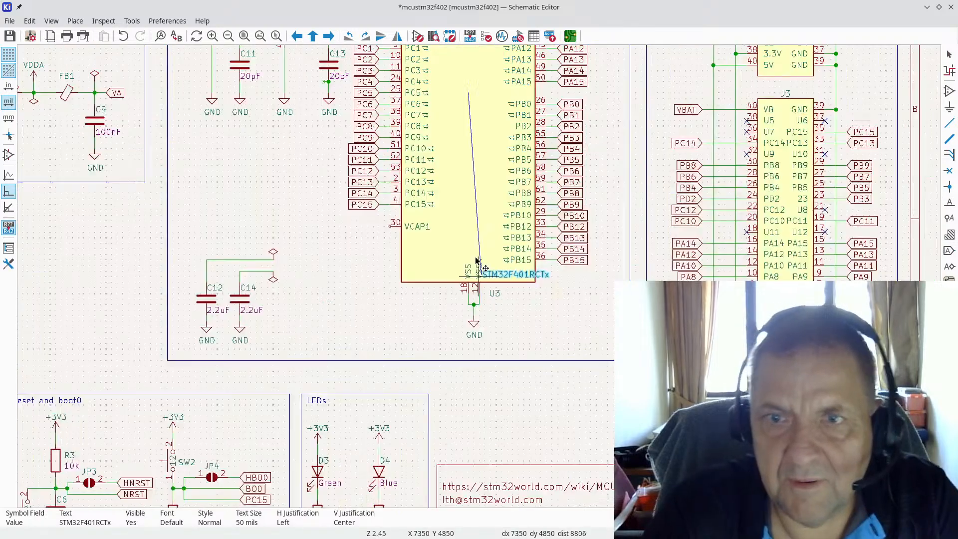
{"action": "key", "text": "r"}
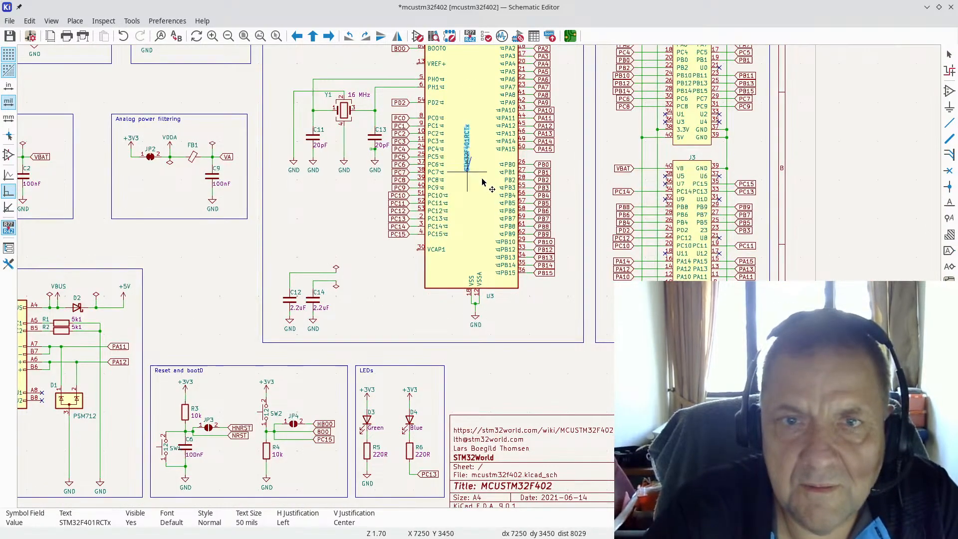
{"action": "scroll", "coordinate": [459, 172], "scroll_direction": "up", "scroll_amount": 4}
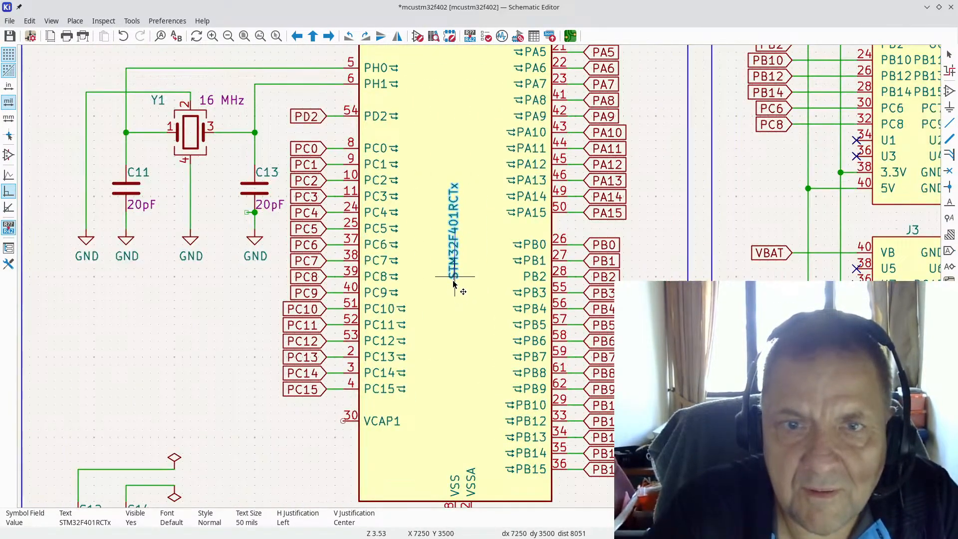
{"action": "left_click", "coordinate": [455, 285]}
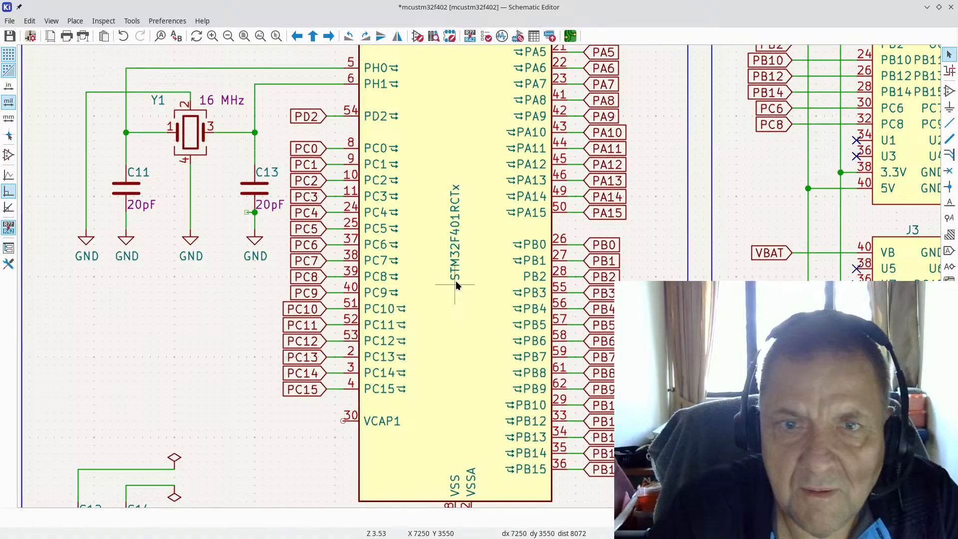
Step: Move the U3 reference text to just above the upper-left corner of the MCU symbol
{"action": "scroll", "coordinate": [479, 297], "scroll_direction": "down", "scroll_amount": 4}
{"action": "scroll", "coordinate": [476, 279], "scroll_direction": "up", "scroll_amount": 6}
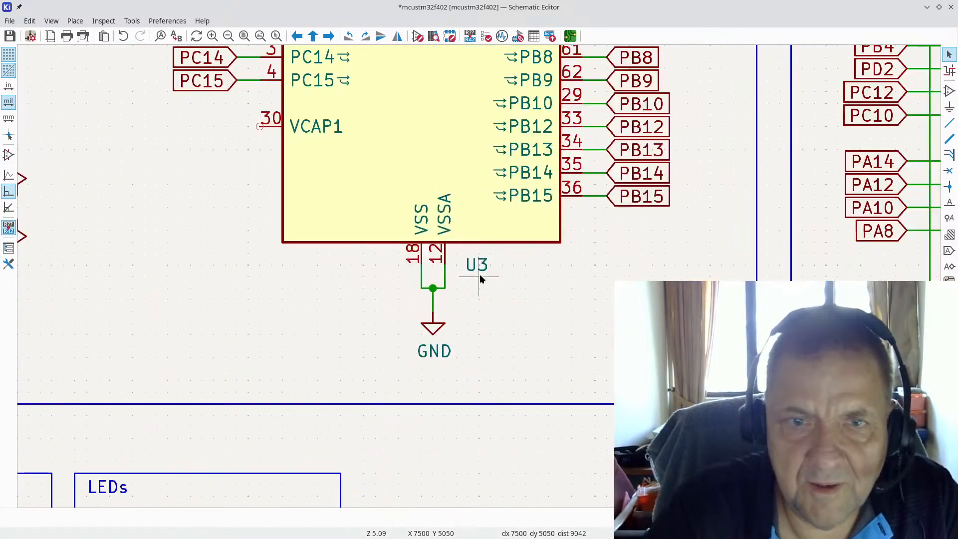
{"action": "key", "text": "m"}
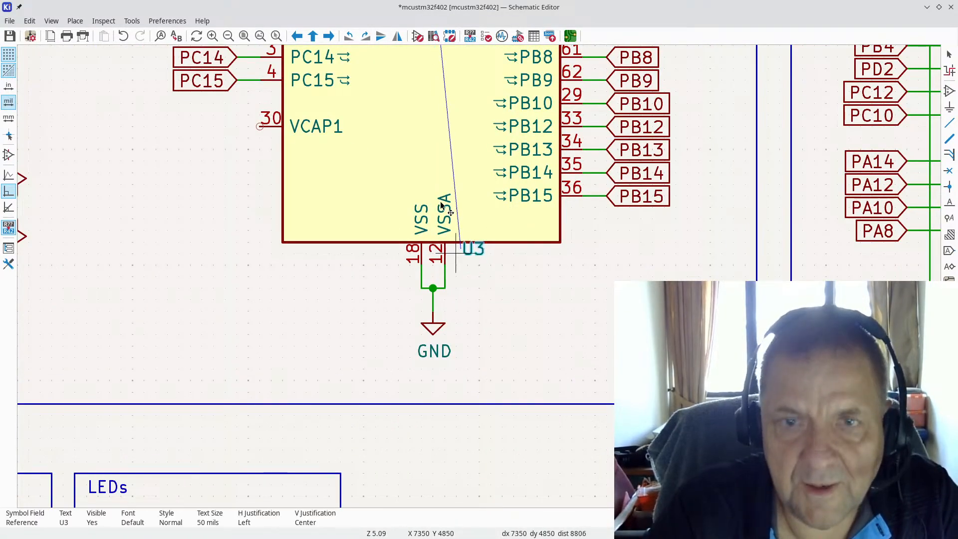
{"action": "scroll", "coordinate": [478, 267], "scroll_direction": "down", "scroll_amount": 6}
{"action": "scroll", "coordinate": [467, 173], "scroll_direction": "up", "scroll_amount": 5}
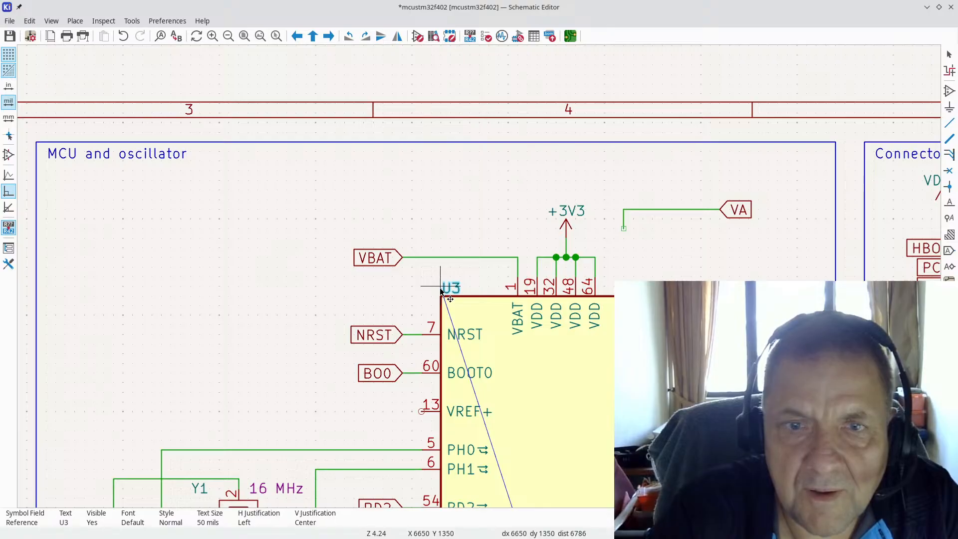
{"action": "left_click", "coordinate": [440, 288]}
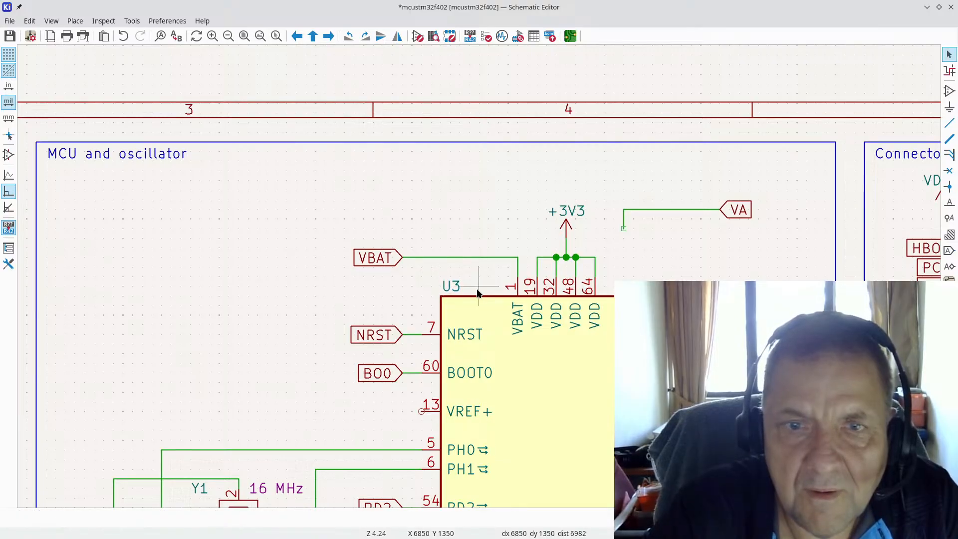
Step: Change the MCU symbol's reference to U2 in its symbol properties
{"action": "double_click", "coordinate": [562, 435]}
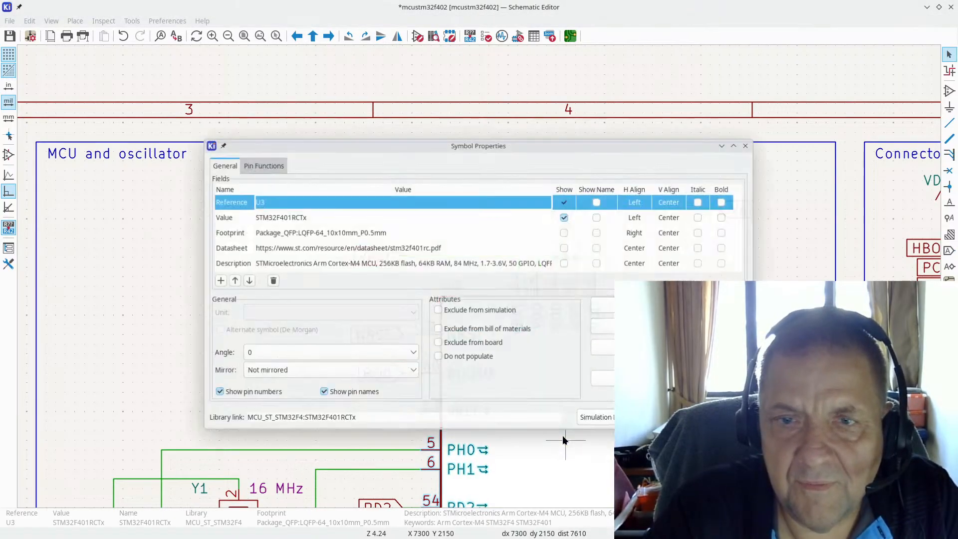
{"action": "left_click", "coordinate": [300, 202]}
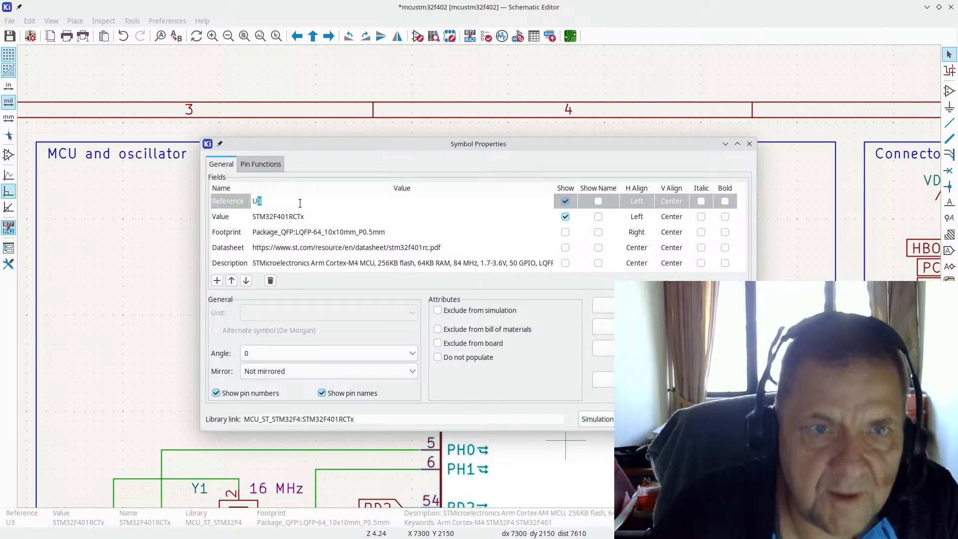
{"action": "type", "text": "2"}
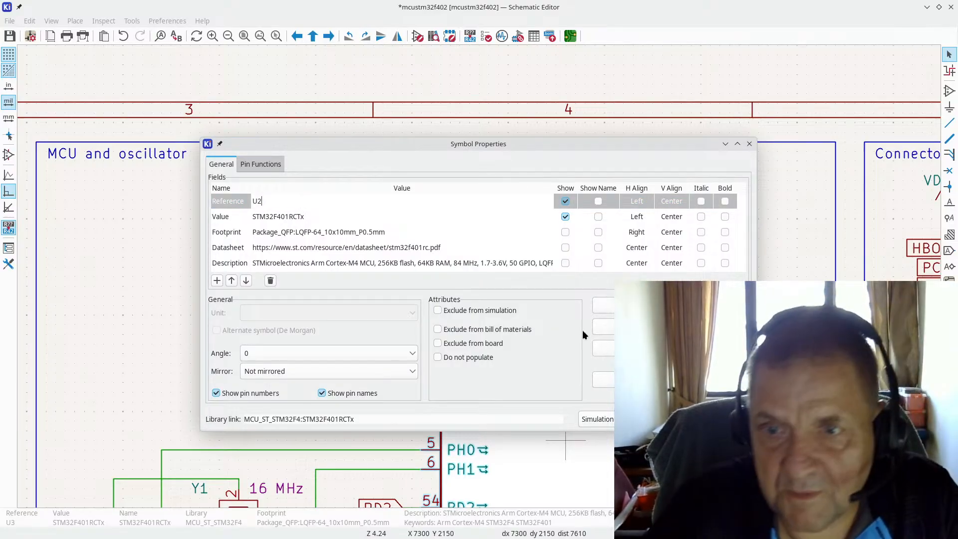
{"action": "key", "text": "Return"}
{"action": "key", "text": "Return"}
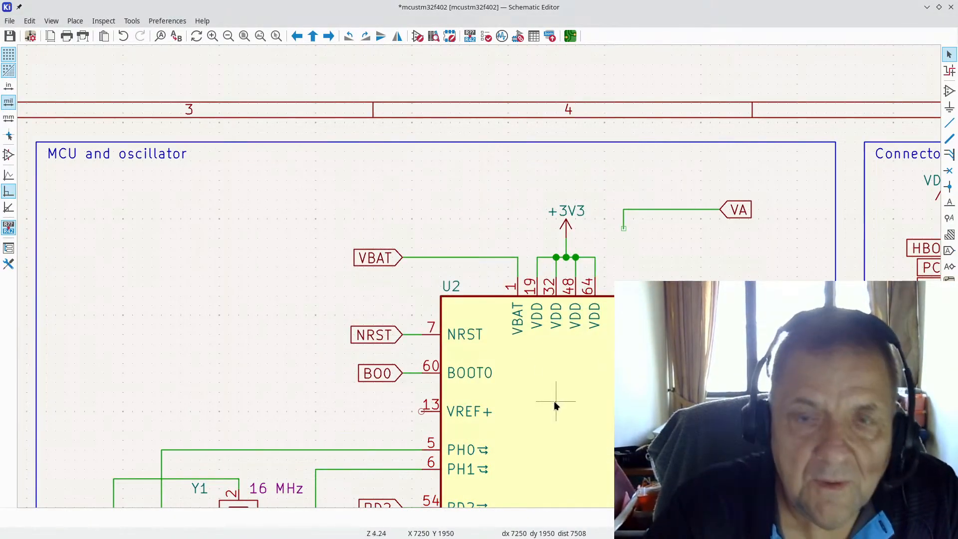
{"action": "scroll", "coordinate": [556, 399], "scroll_direction": "down", "scroll_amount": 5}
{"action": "scroll", "coordinate": [519, 246], "scroll_direction": "up", "scroll_amount": 3}
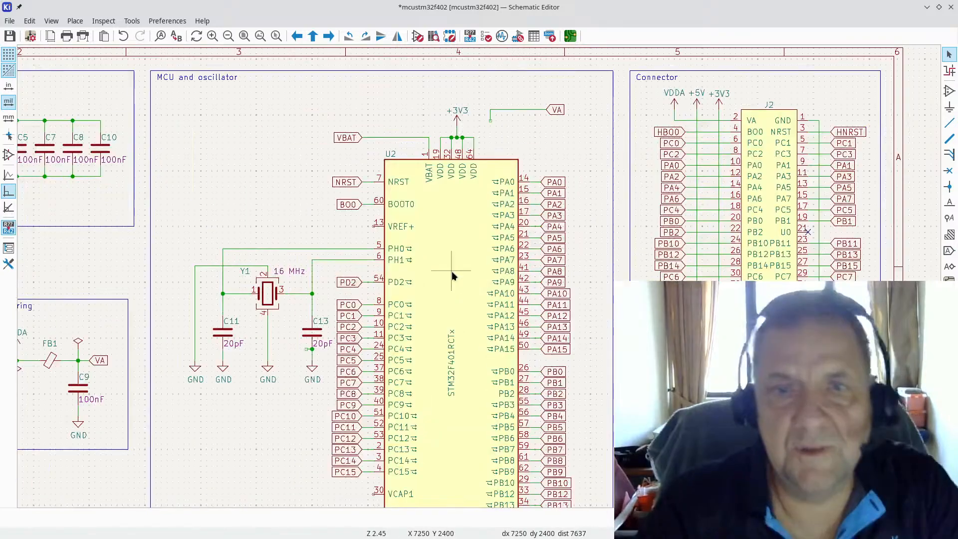
{"action": "scroll", "coordinate": [451, 276], "scroll_direction": "up", "scroll_amount": 3}
{"action": "double_click", "coordinate": [478, 275]}
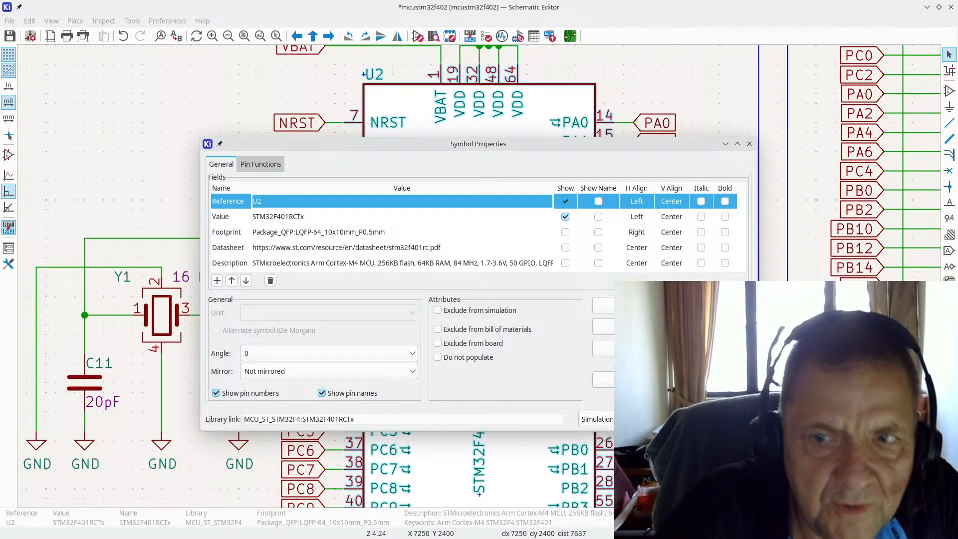
{"action": "key", "text": "Escape"}
{"action": "scroll", "coordinate": [480, 280], "scroll_direction": "down", "scroll_amount": 5}
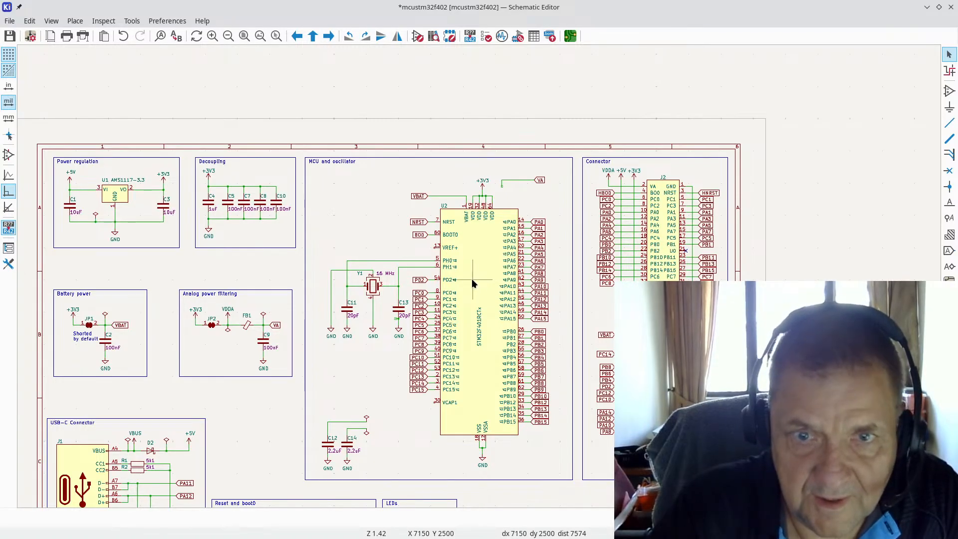
Step: Copy the stm32f401rc.pdf datasheet link from U2's symbol properties and leave the properties unchanged
{"action": "double_click", "coordinate": [476, 284]}
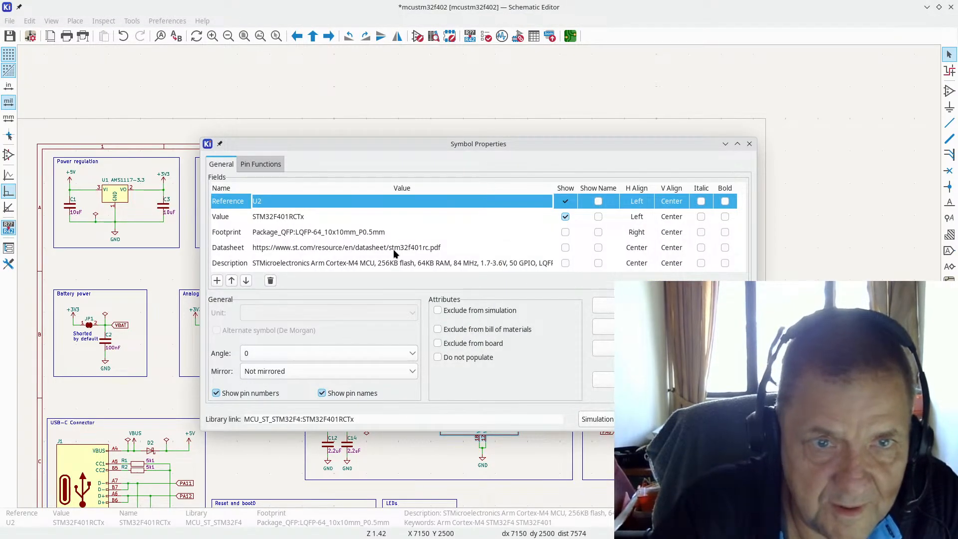
{"action": "left_click", "coordinate": [393, 249]}
{"action": "key", "text": "ctrl+c"}
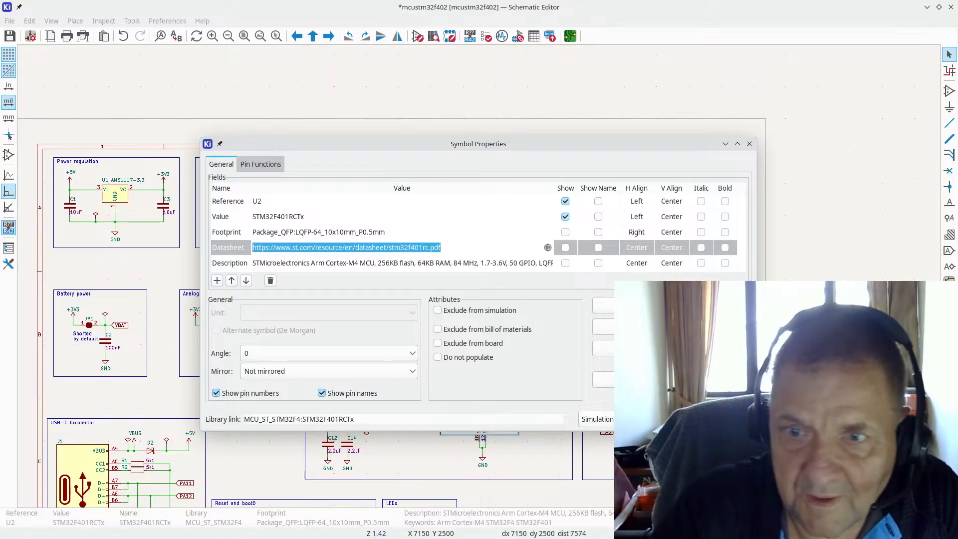
{"action": "key", "text": "Escape"}
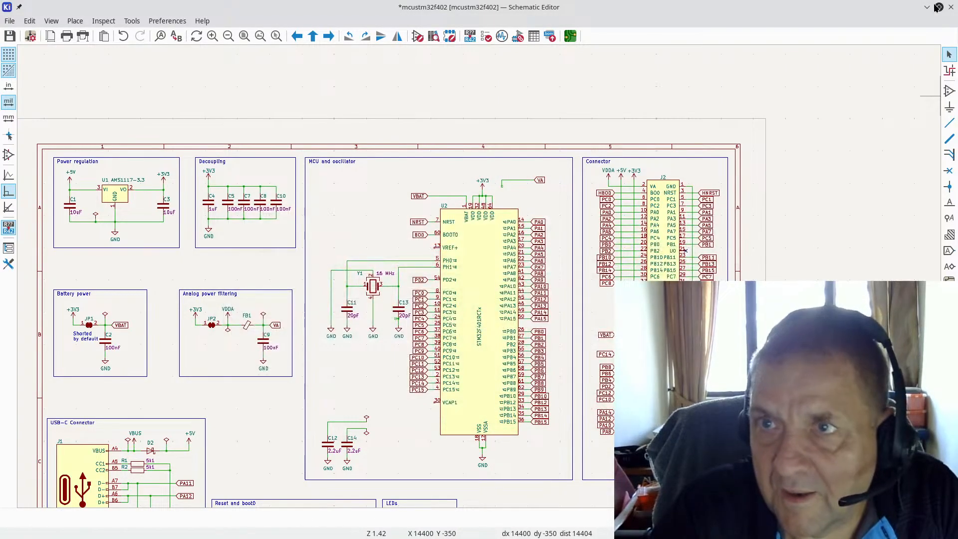
Step: Switch to the web browser and open the copied datasheet link in place of the YouTube channel content page
{"action": "left_click", "coordinate": [926, 10]}
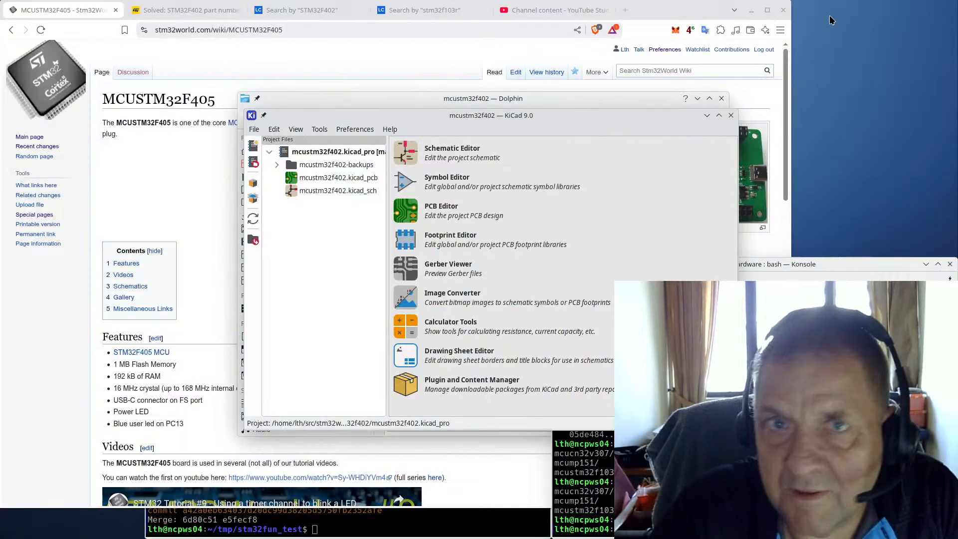
{"action": "left_click", "coordinate": [553, 10]}
{"action": "key", "text": "ctrl+v"}
{"action": "key", "text": "Return"}
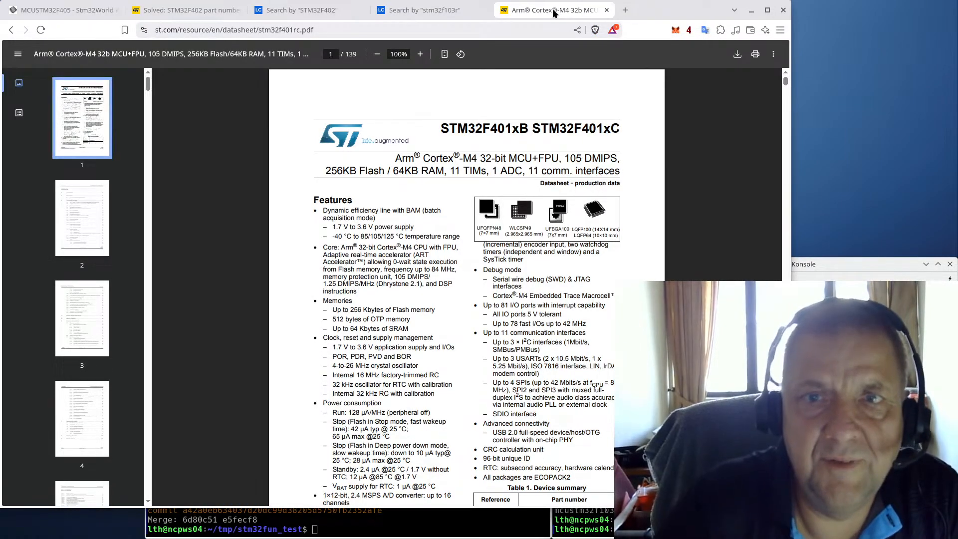
Step: Search the datasheet for VDDA and open Figure 42 on power supply and reference decoupling
{"action": "left_click", "coordinate": [444, 54]}
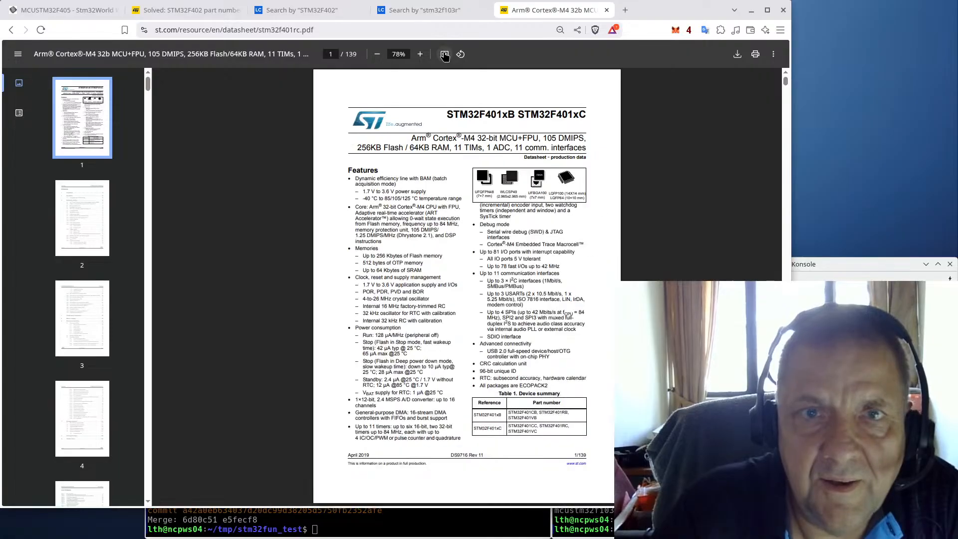
{"action": "left_click", "coordinate": [419, 54]}
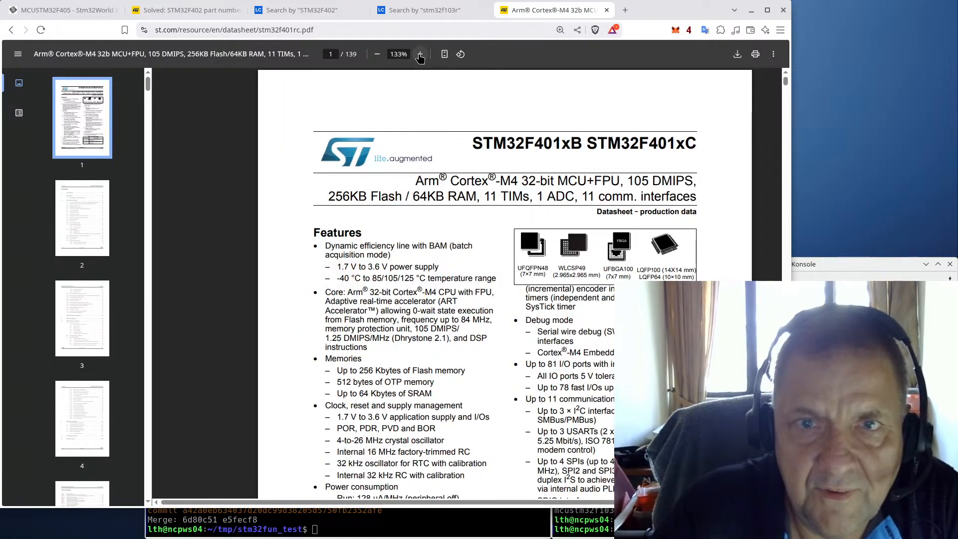
{"action": "left_click", "coordinate": [419, 54]}
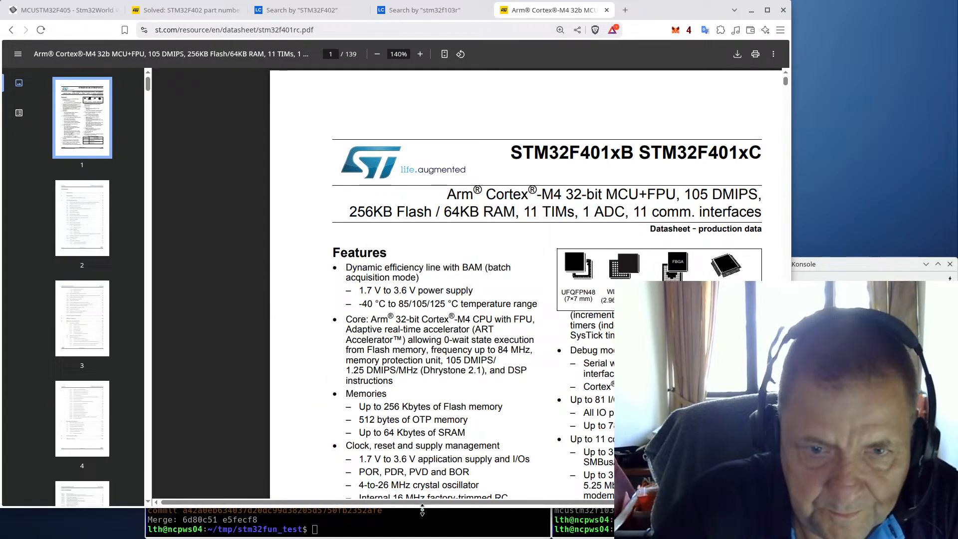
{"action": "left_click_drag", "start_coordinate": [413, 503], "coordinate": [474, 511]}
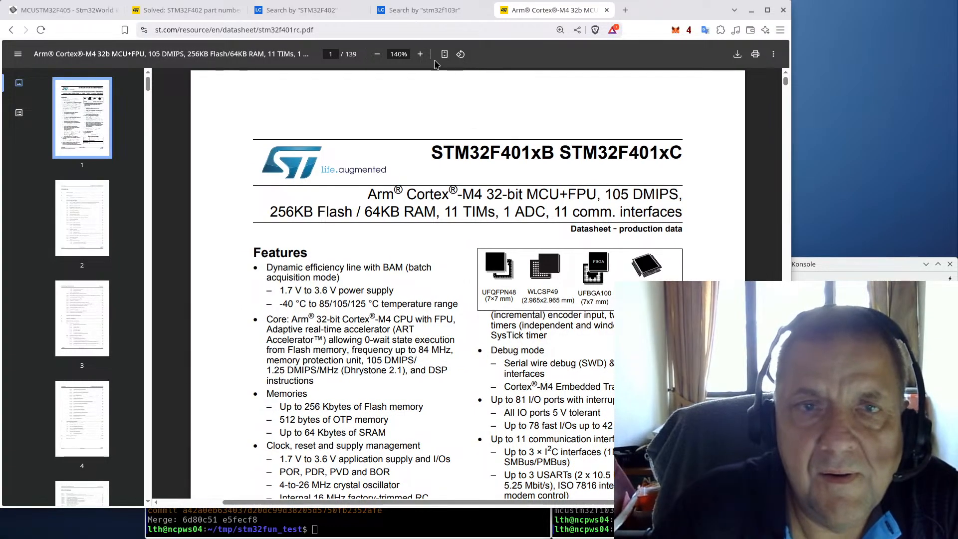
{"action": "mouse_move", "coordinate": [528, 529]}
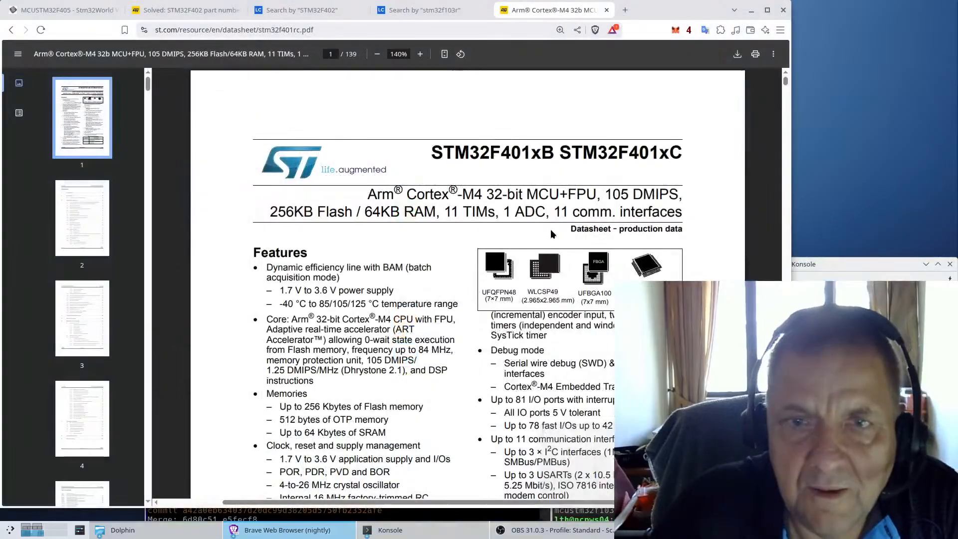
{"action": "scroll", "coordinate": [549, 229], "scroll_direction": "down", "scroll_amount": 6}
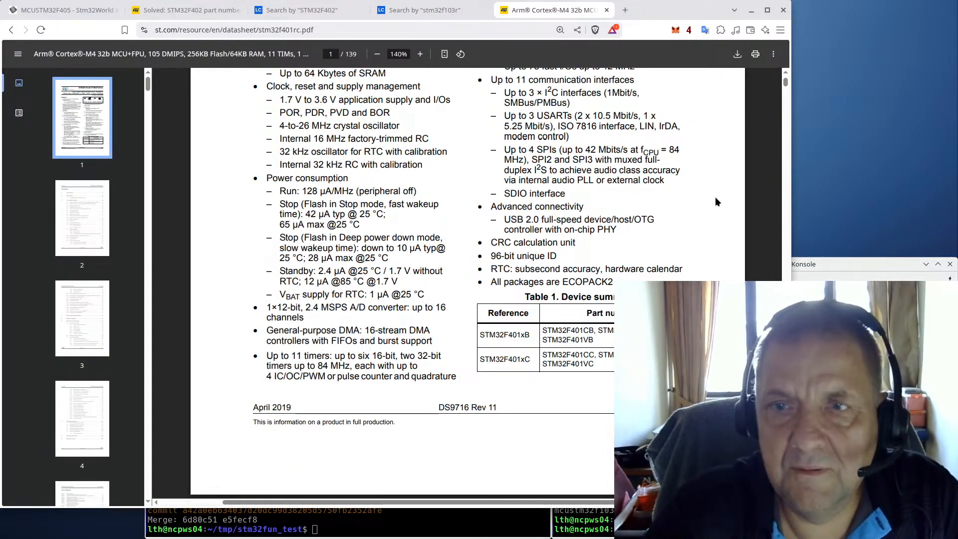
{"action": "key", "text": "ctrl+f"}
{"action": "type", "text": "V"}
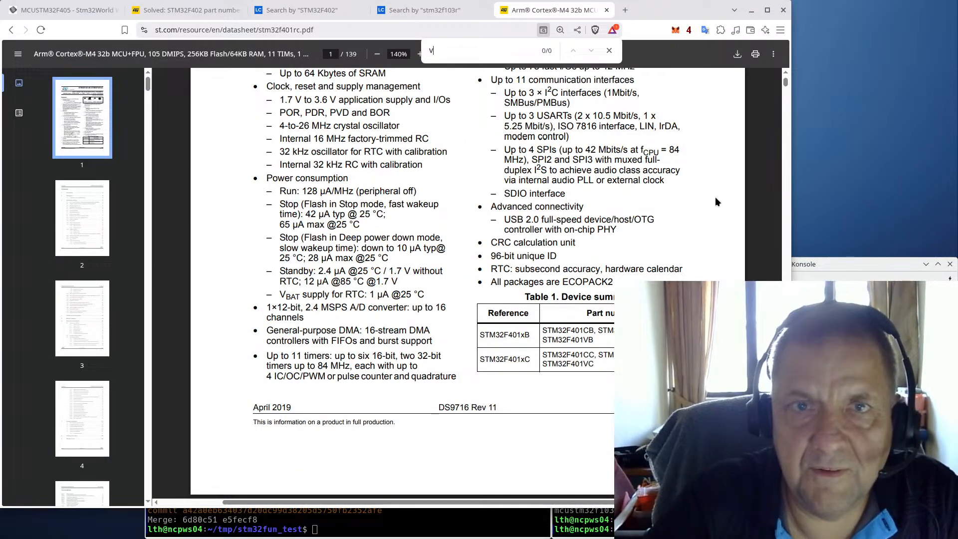
{"action": "type", "text": "DD"}
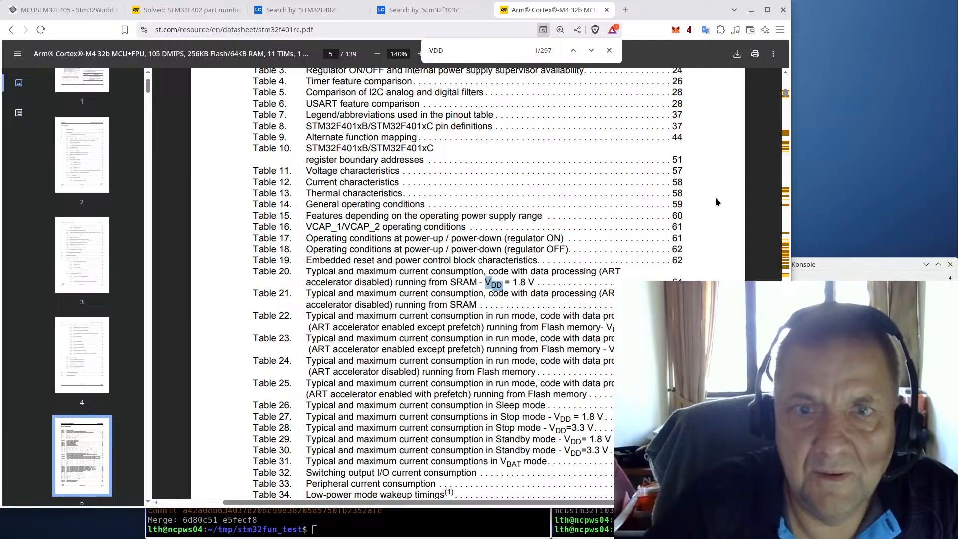
{"action": "type", "text": "A"}
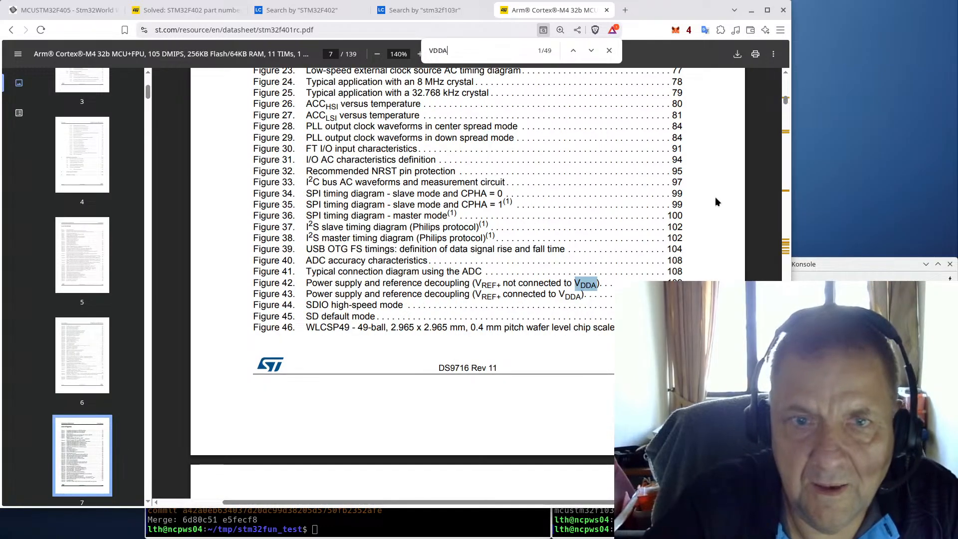
{"action": "left_click", "coordinate": [454, 286]}
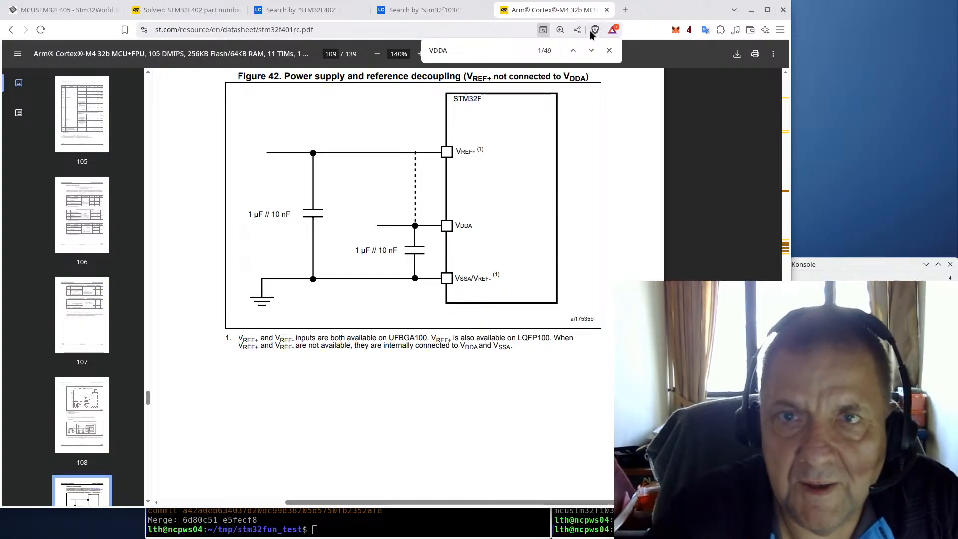
Step: Go through the following VDDA matches up to Table 8 and examine the LQFP64 pin number for VDDA/VREF+
{"action": "left_click", "coordinate": [592, 51]}
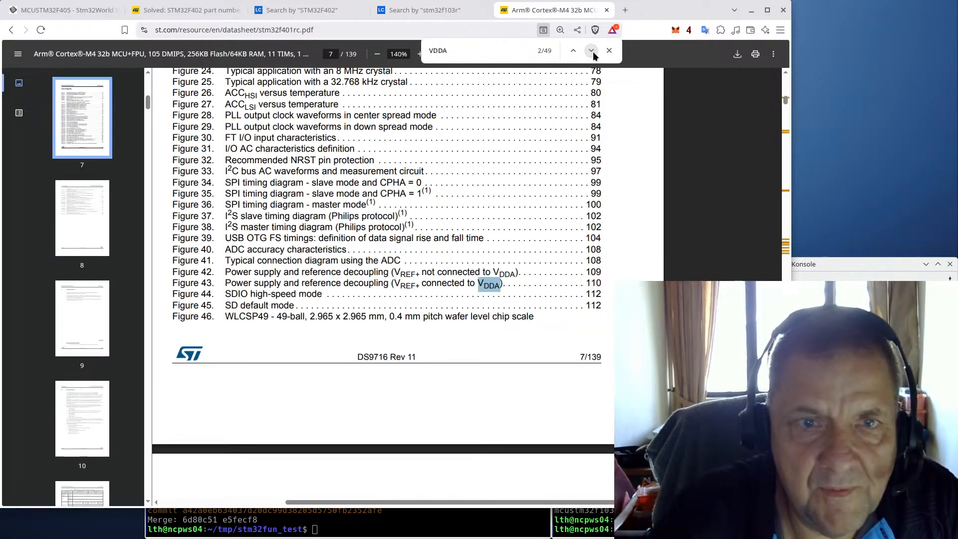
{"action": "left_click", "coordinate": [592, 51]}
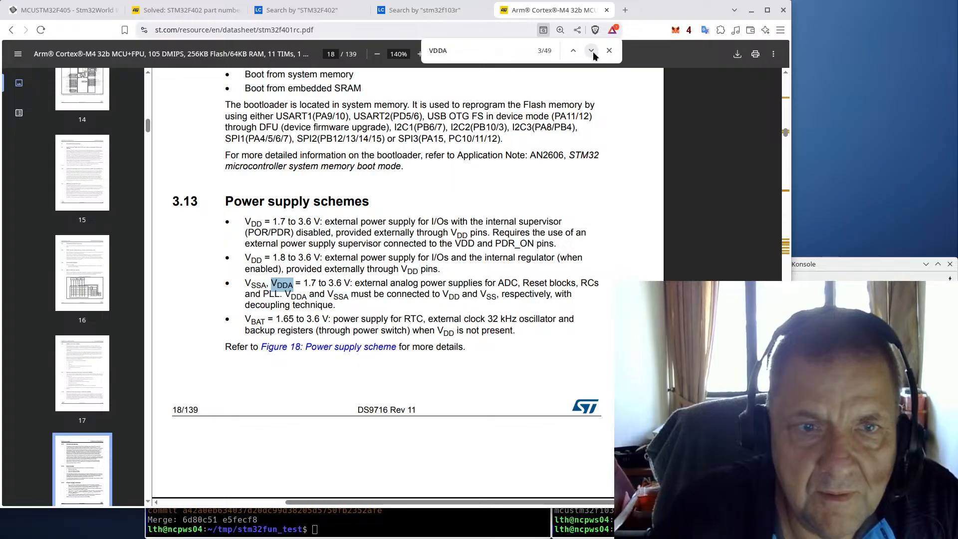
{"action": "left_click", "coordinate": [592, 51]}
{"action": "left_click", "coordinate": [592, 51]}
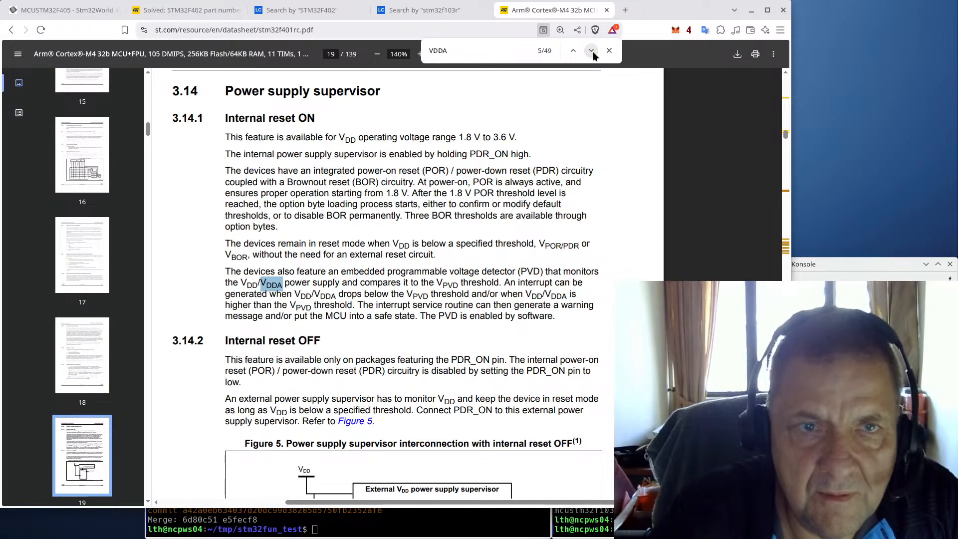
{"action": "left_click", "coordinate": [591, 51]}
{"action": "left_click", "coordinate": [591, 51]}
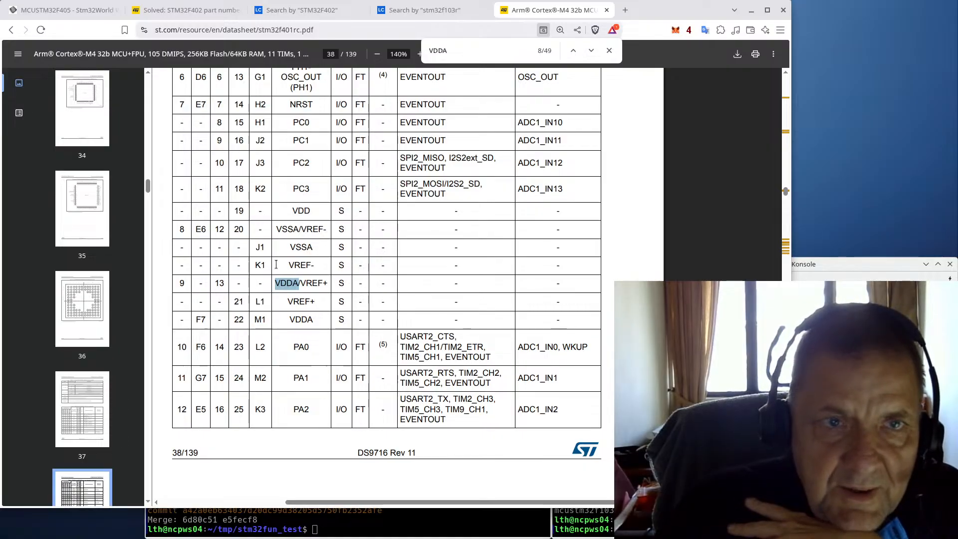
{"action": "scroll", "coordinate": [314, 252], "scroll_direction": "up", "scroll_amount": 5}
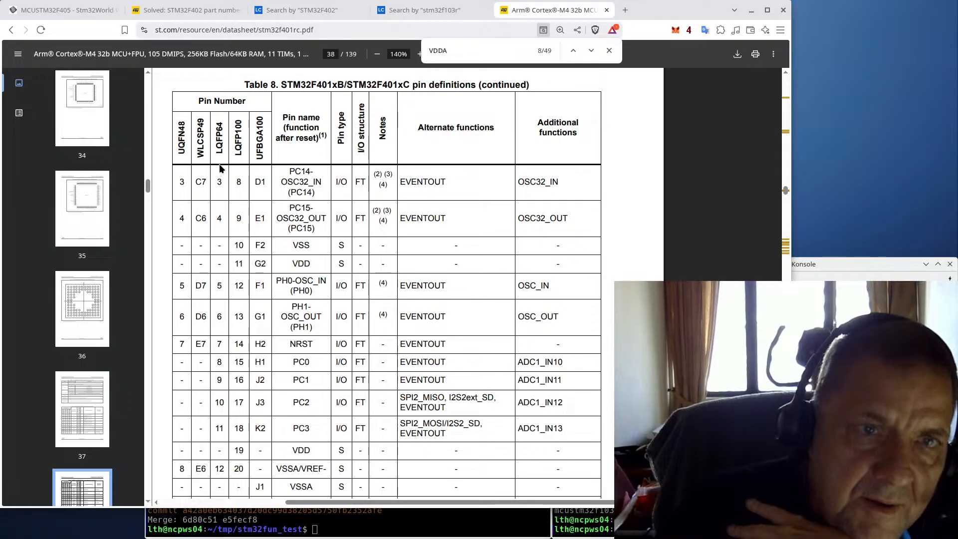
{"action": "scroll", "coordinate": [220, 410], "scroll_direction": "down", "scroll_amount": 3}
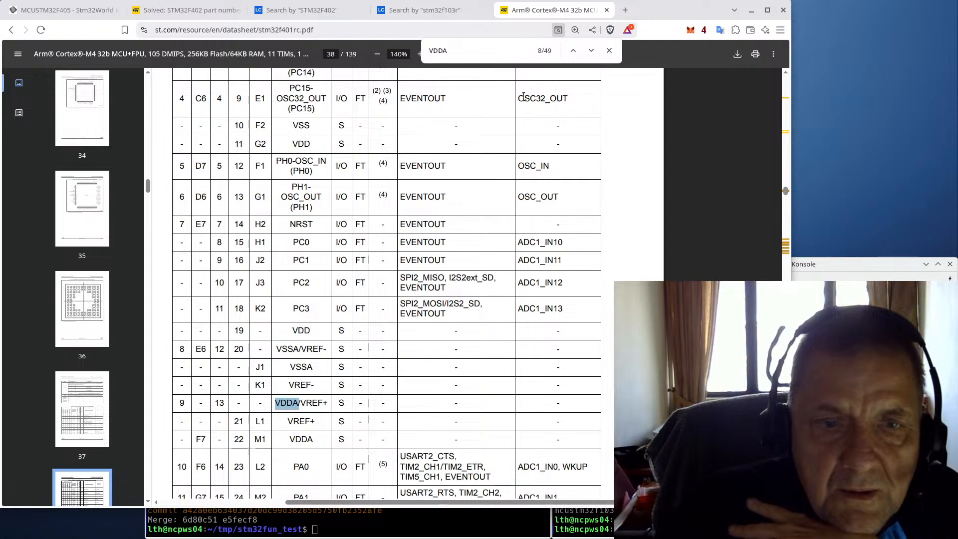
Step: Go back through the VDDA matches to section 3.13 and read how VDDA and VSSA must be connected
{"action": "left_click", "coordinate": [594, 49]}
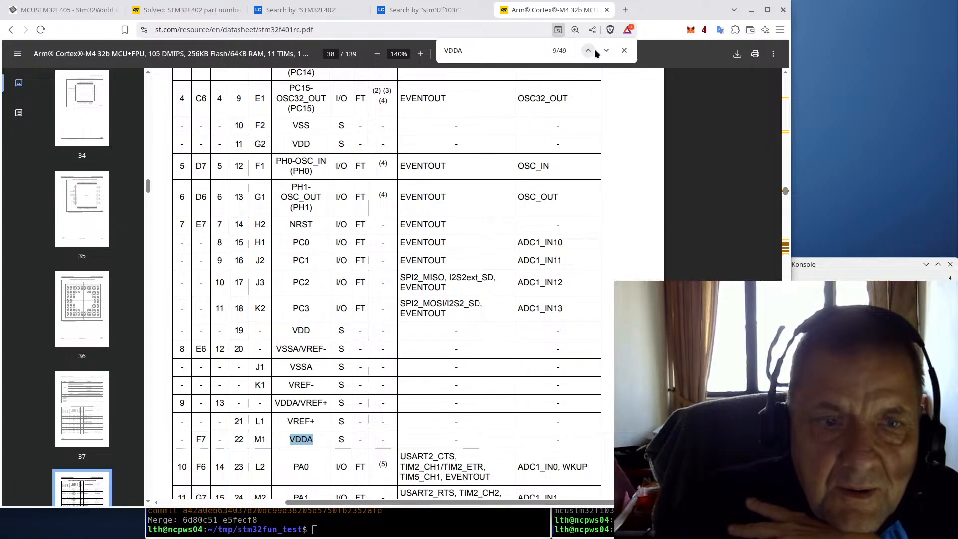
{"action": "left_click", "coordinate": [594, 49]}
{"action": "left_click", "coordinate": [594, 49]}
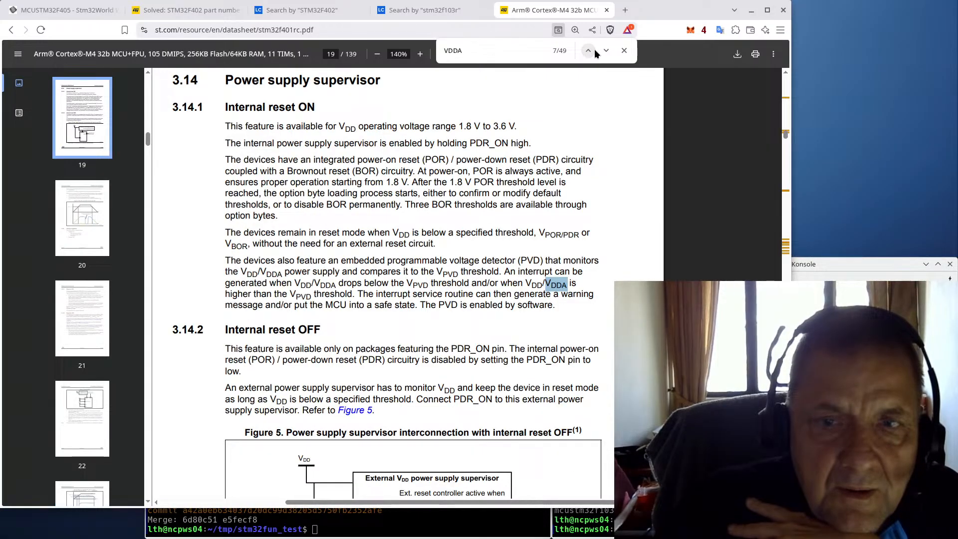
{"action": "left_click", "coordinate": [594, 49]}
{"action": "left_click", "coordinate": [594, 50]}
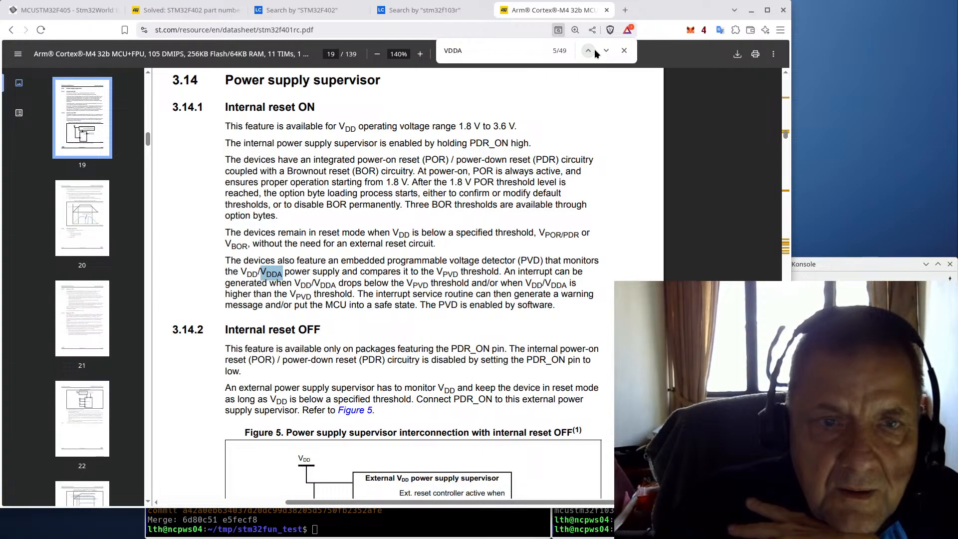
{"action": "left_click", "coordinate": [594, 49]}
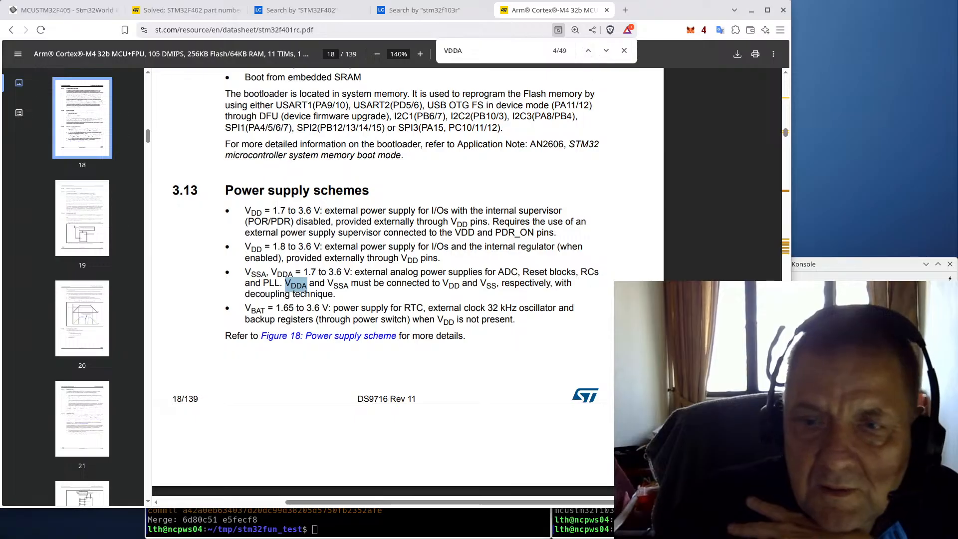
Step: Switch to the KiCad Schematic Editor and move the VA label beside U2's VREF+ pin 13
{"action": "left_click", "coordinate": [691, 530]}
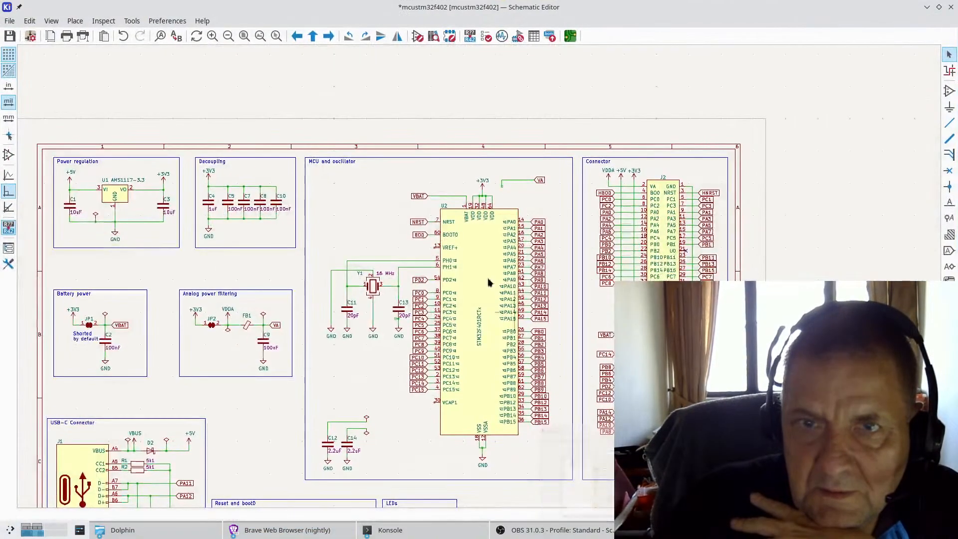
{"action": "scroll", "coordinate": [426, 271], "scroll_direction": "up", "scroll_amount": 3}
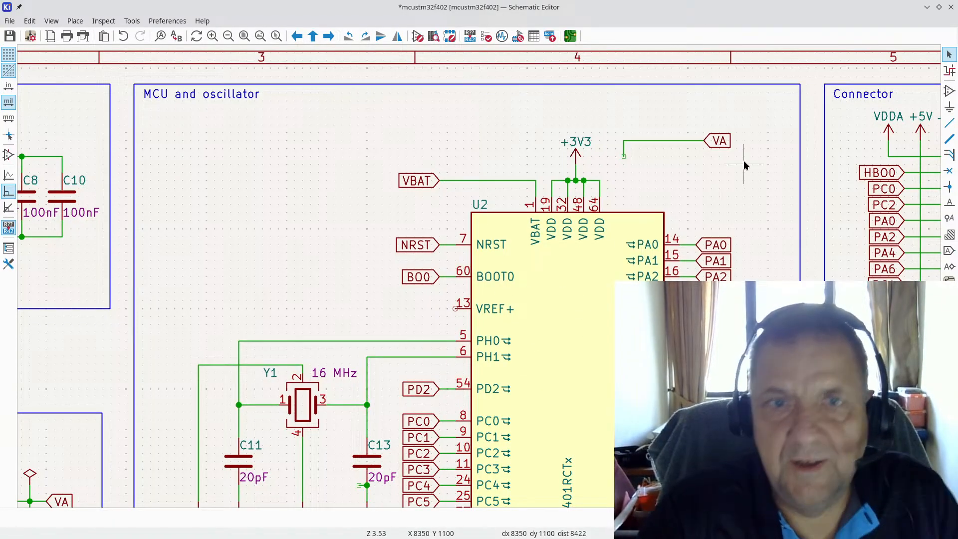
{"action": "left_click", "coordinate": [717, 141]}
{"action": "left_click_drag", "start_coordinate": [717, 141], "coordinate": [442, 312]}
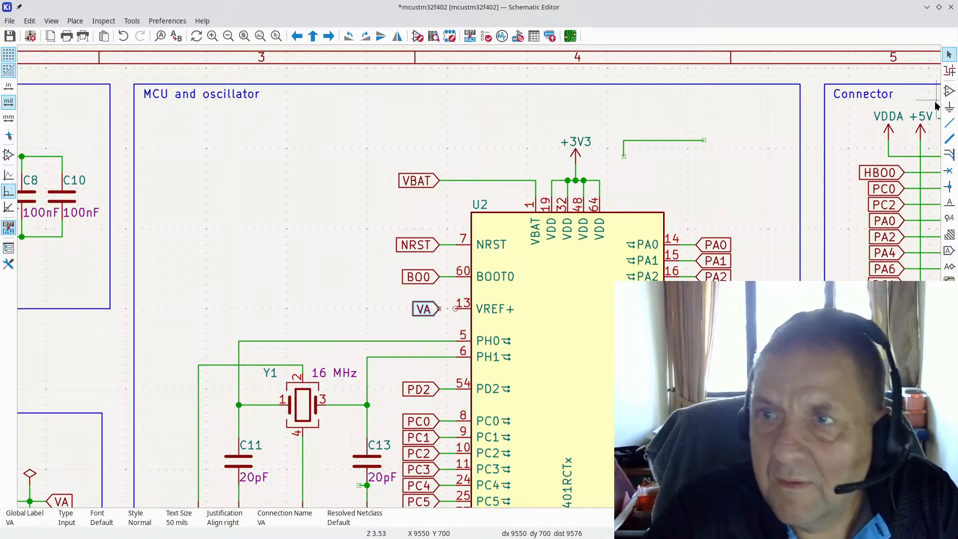
Step: Wire the VA label to U2's VREF+ pin and delete the leftover wire beside the +3V3 symbol
{"action": "left_click", "coordinate": [948, 122]}
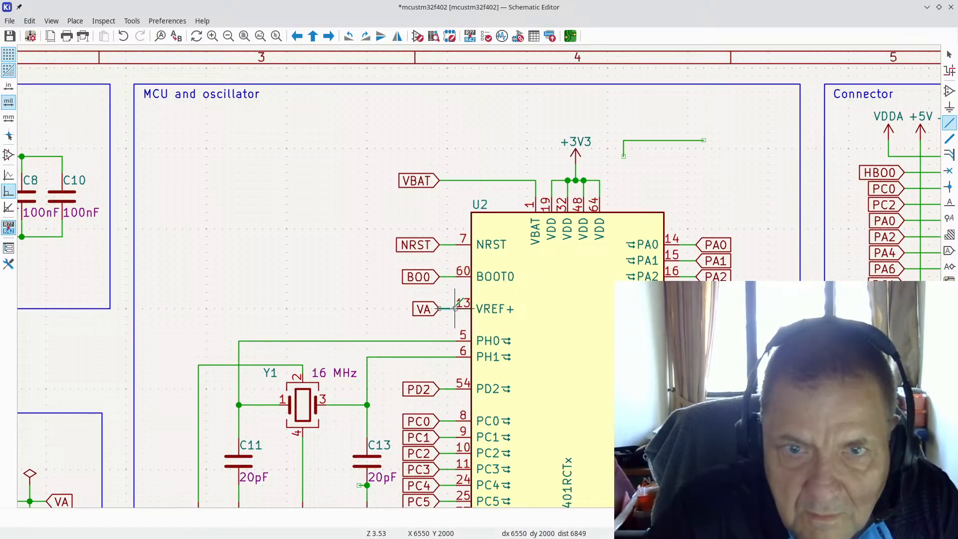
{"action": "key", "text": "Escape"}
{"action": "left_click_drag", "start_coordinate": [610, 125], "coordinate": [736, 175]}
{"action": "key", "text": "Delete"}
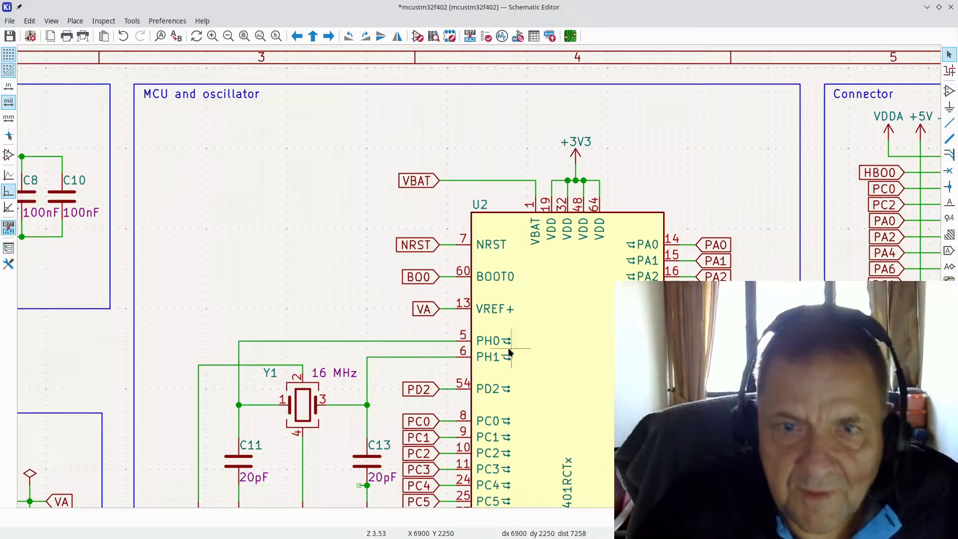
Step: Delete capacitor C12 together with its upper wire, power flag and GND symbol
{"action": "scroll", "coordinate": [508, 352], "scroll_direction": "down", "scroll_amount": 3}
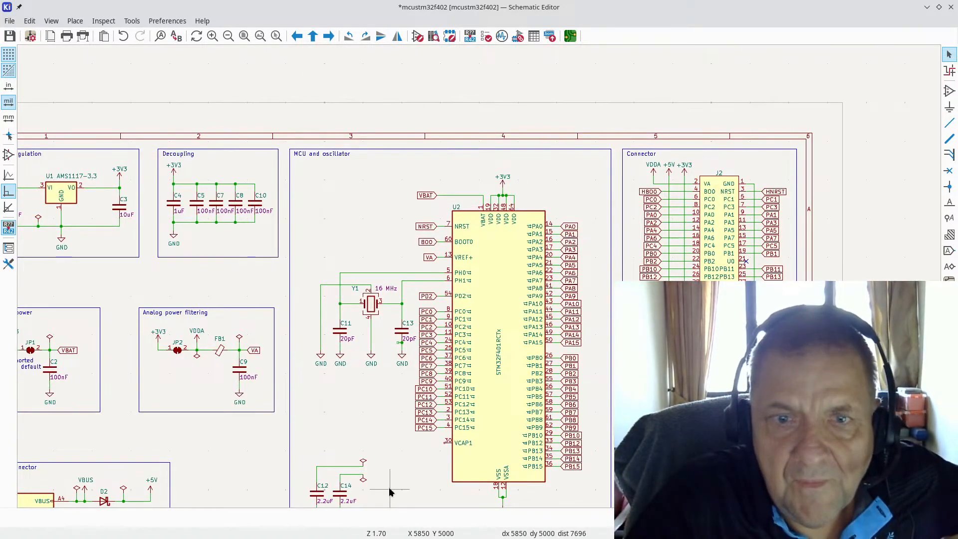
{"action": "scroll", "coordinate": [390, 491], "scroll_direction": "up", "scroll_amount": 3}
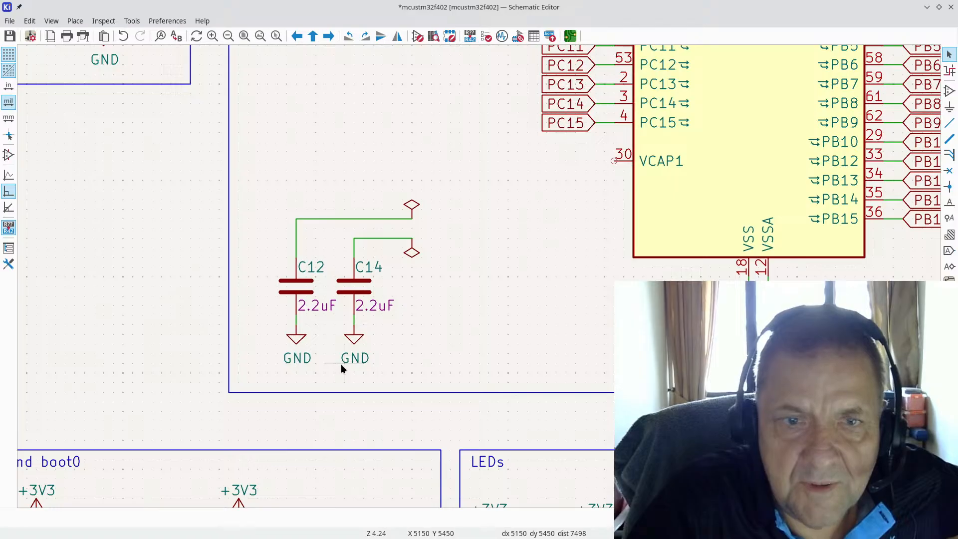
{"action": "left_click_drag", "start_coordinate": [336, 370], "coordinate": [444, 222]}
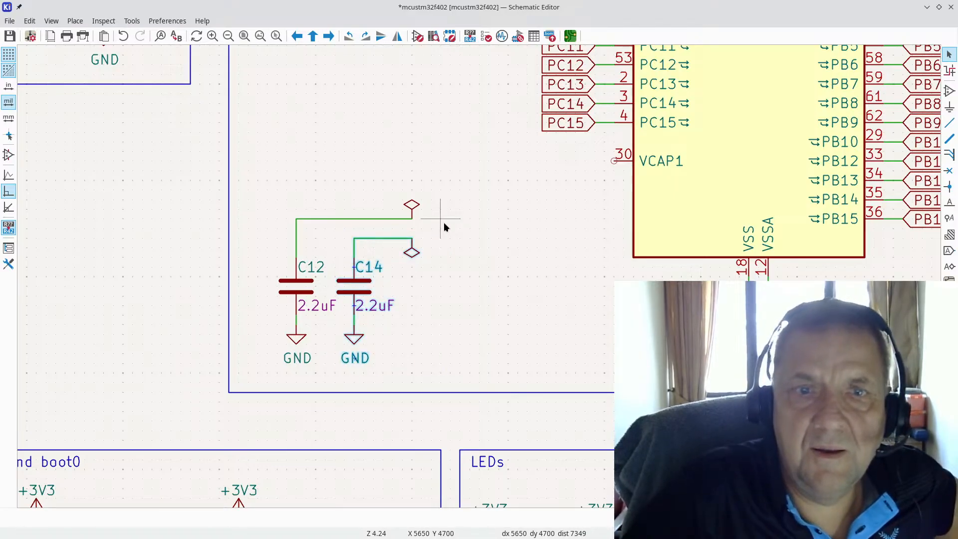
{"action": "left_click", "coordinate": [444, 222]}
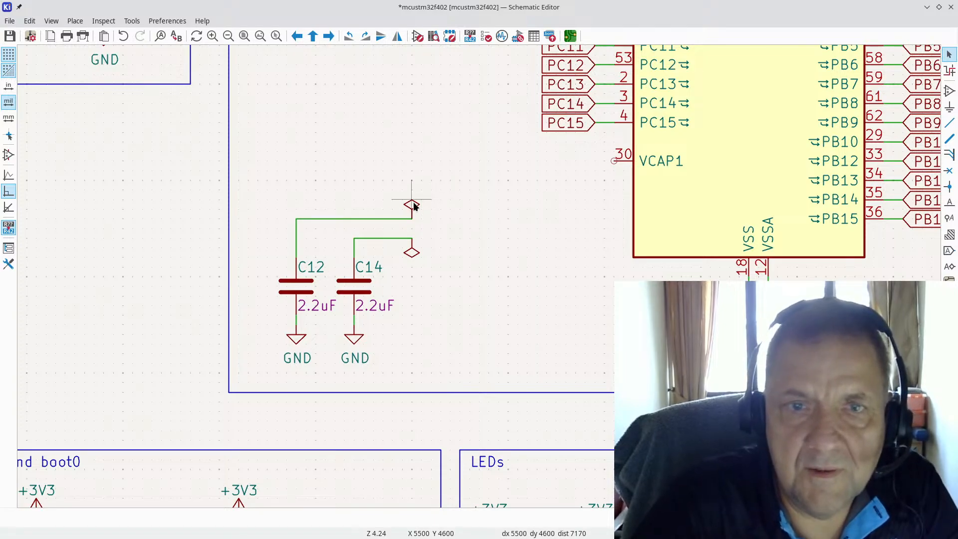
{"action": "key", "text": "Delete"}
{"action": "key", "text": "Delete"}
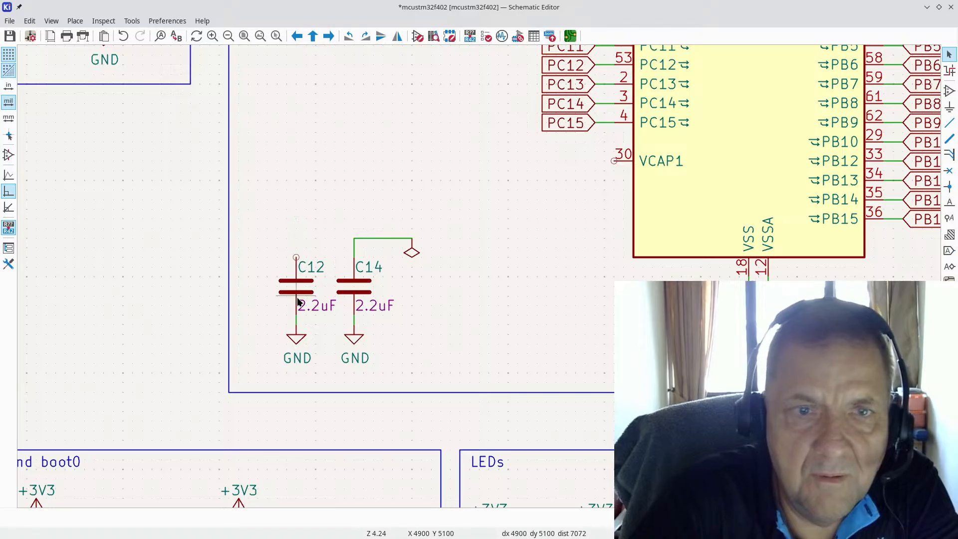
{"action": "key", "text": "Delete"}
{"action": "key", "text": "Delete"}
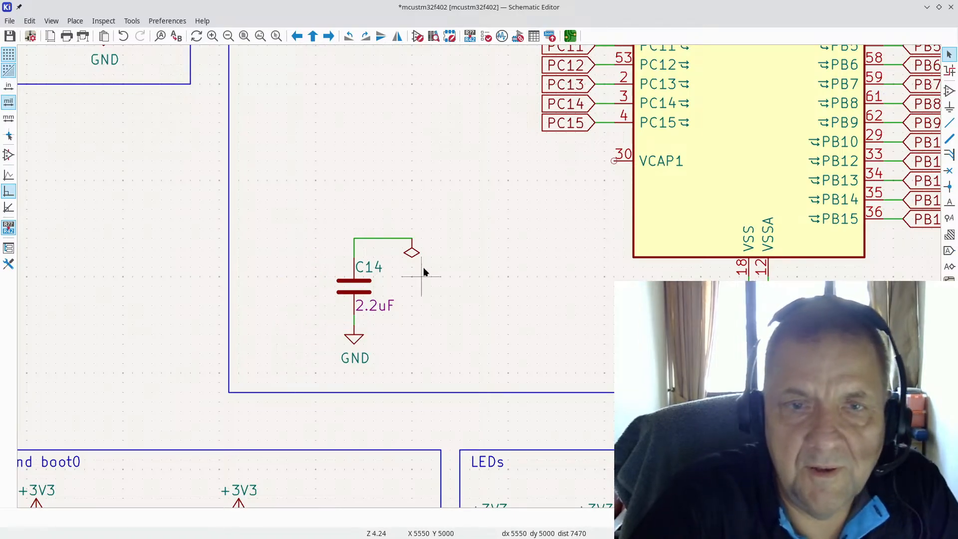
Step: Move C14 with its wire, power flag and GND symbol to connect to U2's VCAP1 pin 30
{"action": "left_click_drag", "start_coordinate": [323, 375], "coordinate": [442, 224]}
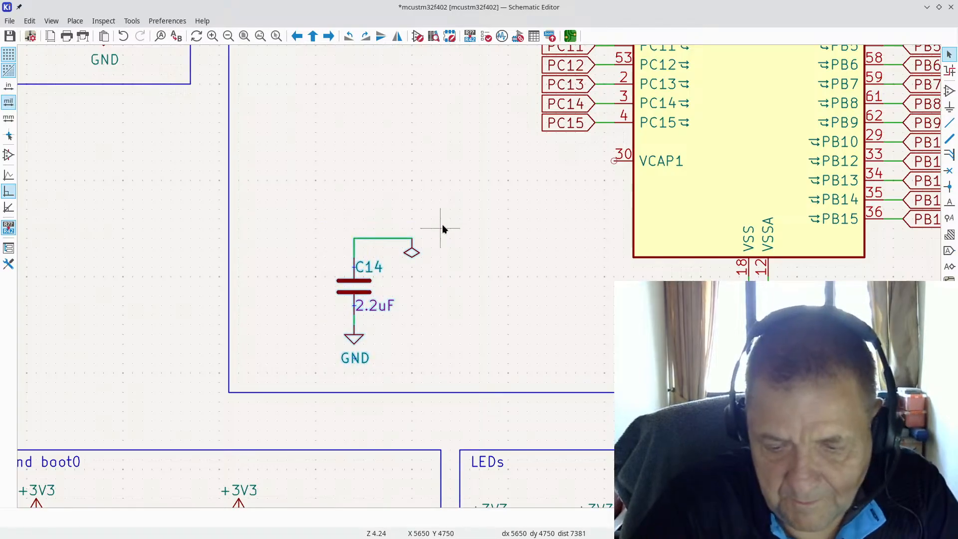
{"action": "key", "text": "m"}
{"action": "left_click", "coordinate": [611, 164]}
Step: Update the PCB from the schematic, replacing footprints with those specified in the schematic
{"action": "scroll", "coordinate": [402, 144], "scroll_direction": "down", "scroll_amount": 5}
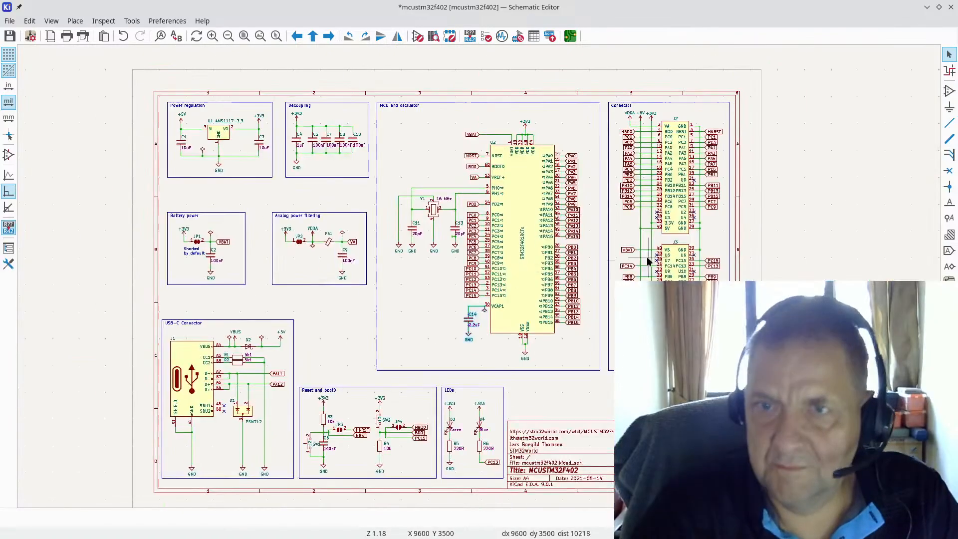
{"action": "left_click", "coordinate": [132, 21]}
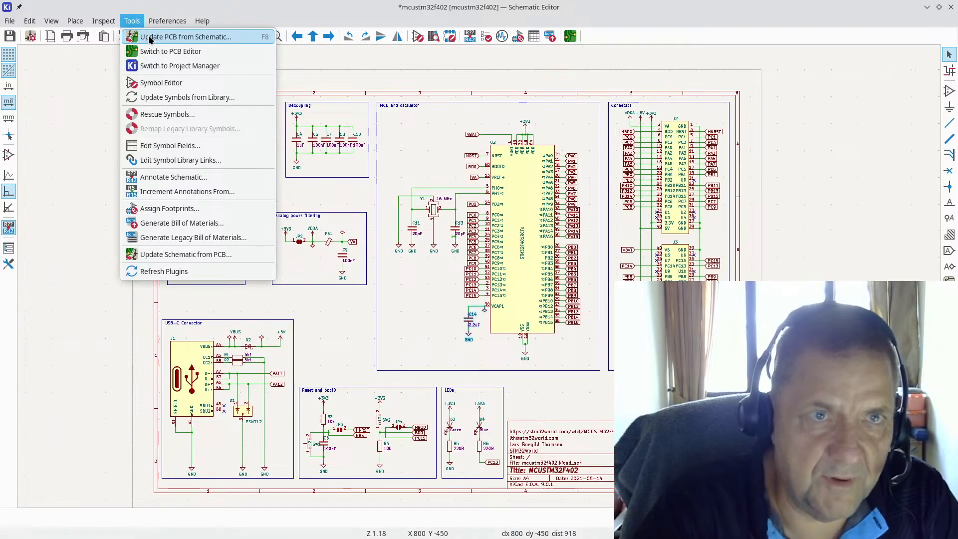
{"action": "left_click", "coordinate": [148, 37]}
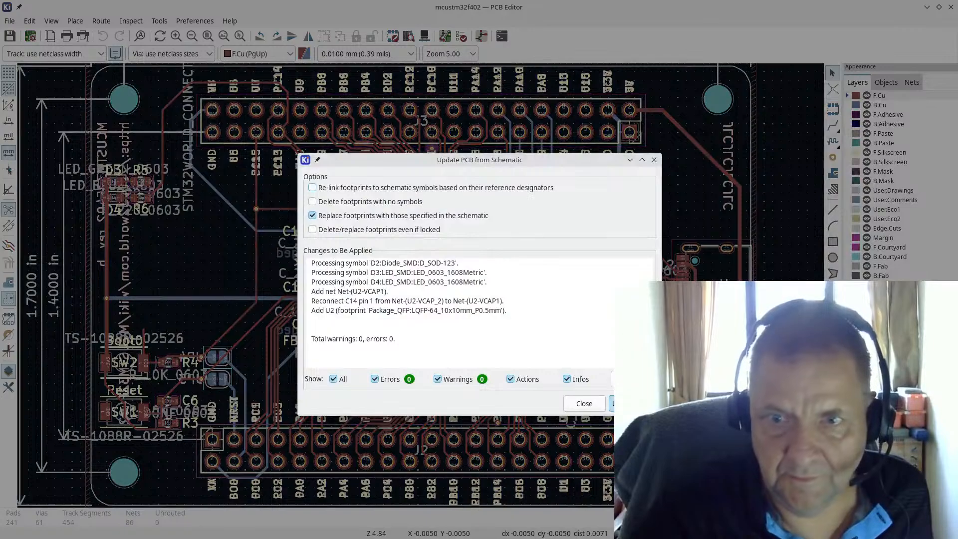
{"action": "left_click", "coordinate": [629, 403]}
{"action": "left_click", "coordinate": [579, 402]}
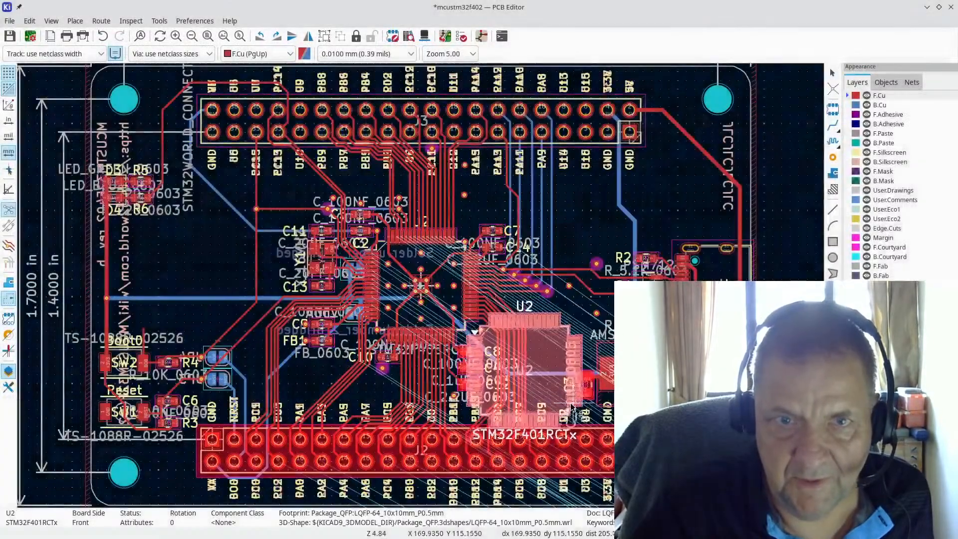
Step: Set the grid to 0.6350 mm and place the new STM32F401RCTx footprint U2 outside the board, beyond the USB connector's edge
{"action": "scroll", "coordinate": [705, 199], "scroll_direction": "down", "scroll_amount": 4}
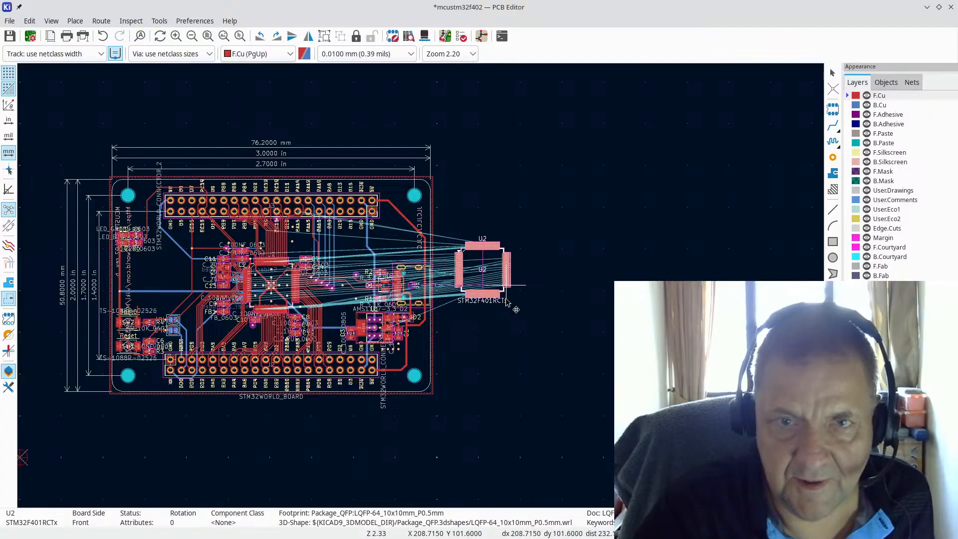
{"action": "key", "text": "alt+1"}
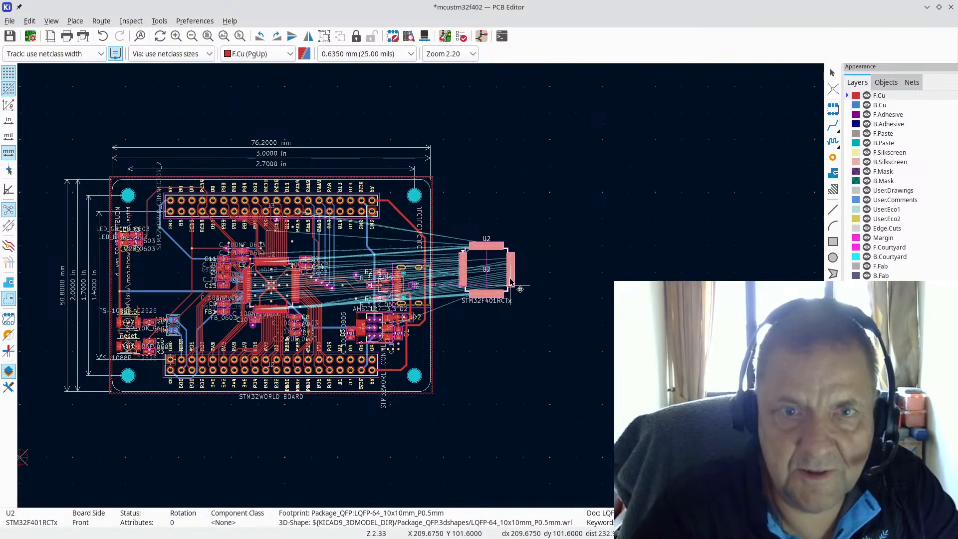
{"action": "left_click", "coordinate": [498, 297]}
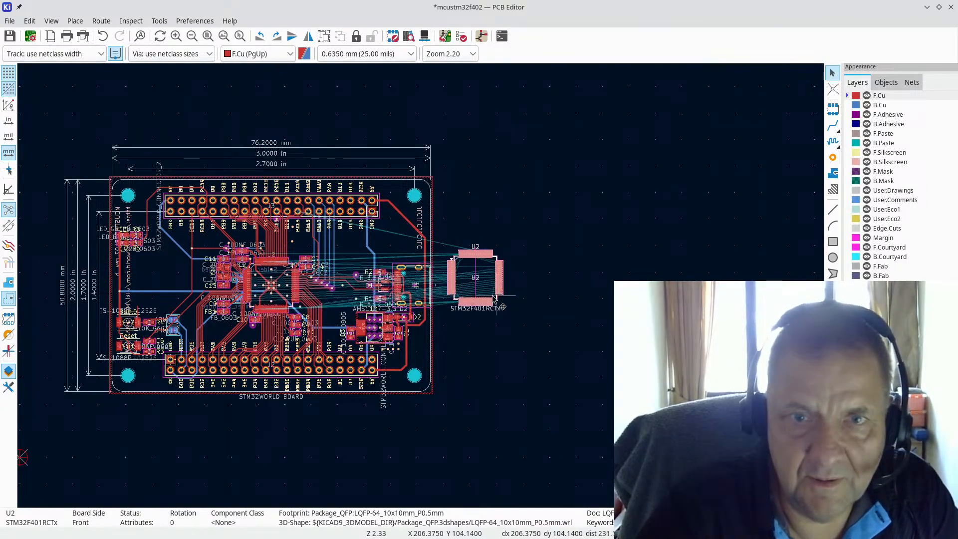
Step: View the board in the 3D Viewer with the new U2 beside it and close the viewer
{"action": "scroll", "coordinate": [270, 272], "scroll_direction": "up", "scroll_amount": 3}
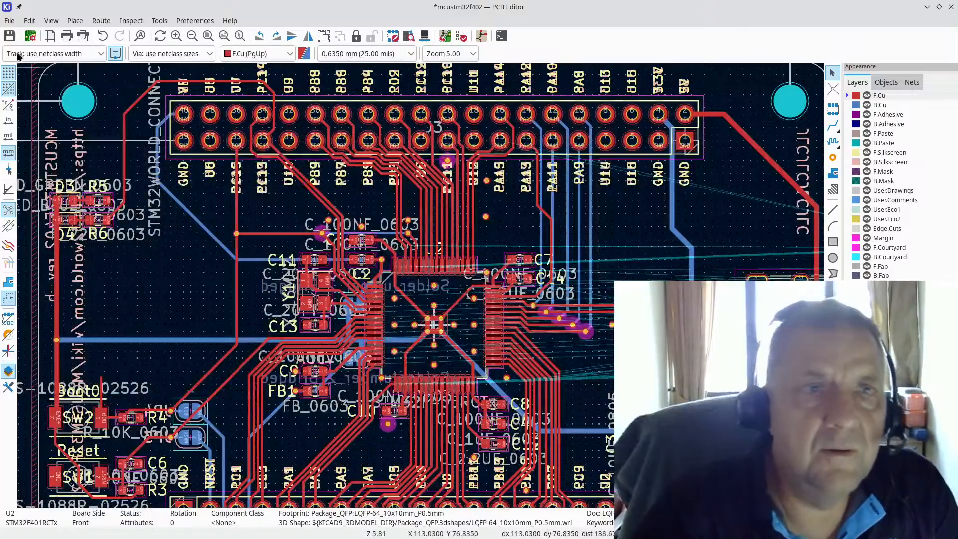
{"action": "left_click", "coordinate": [50, 21]}
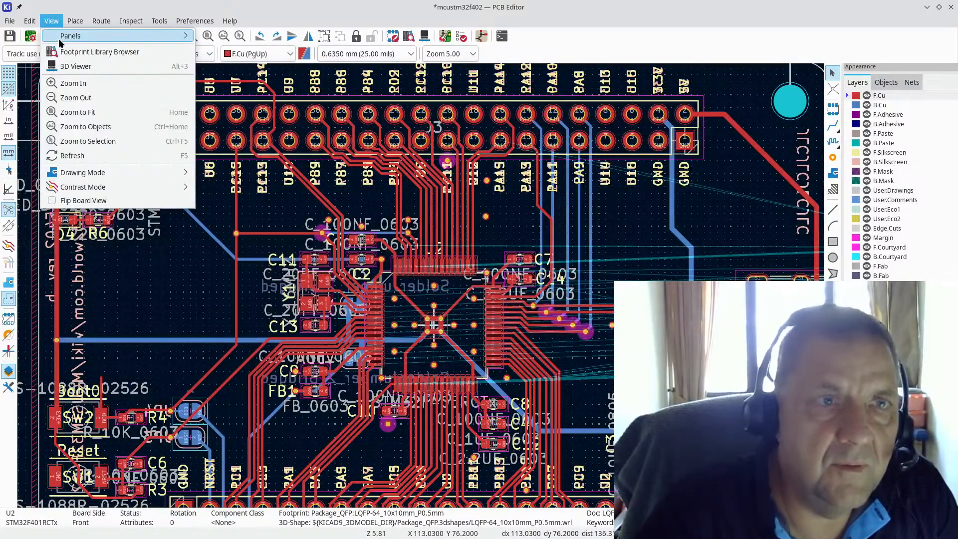
{"action": "left_click", "coordinate": [75, 66]}
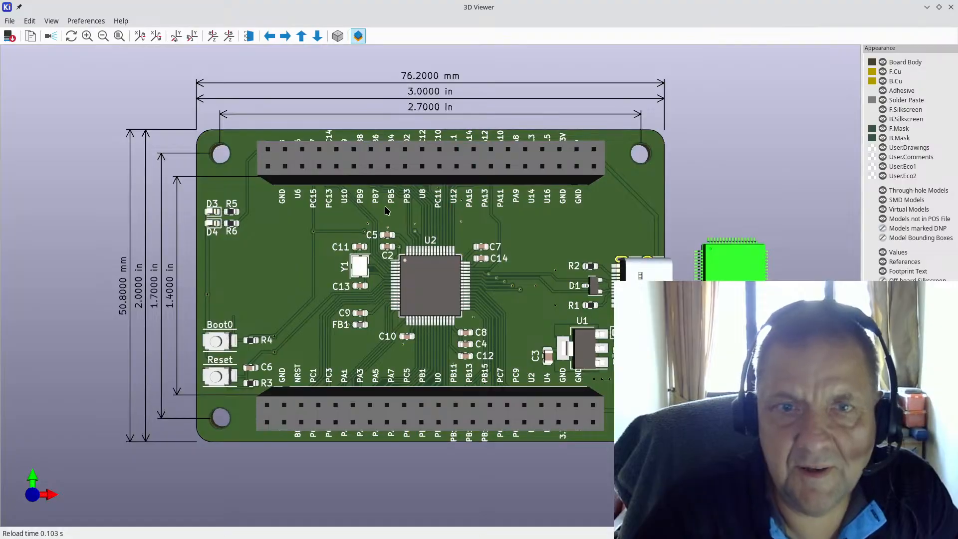
{"action": "left_click", "coordinate": [950, 8]}
Step: Delete the old U2 footprint from the centre of the board, keeping its tracks and vias
{"action": "scroll", "coordinate": [498, 195], "scroll_direction": "up", "scroll_amount": 3}
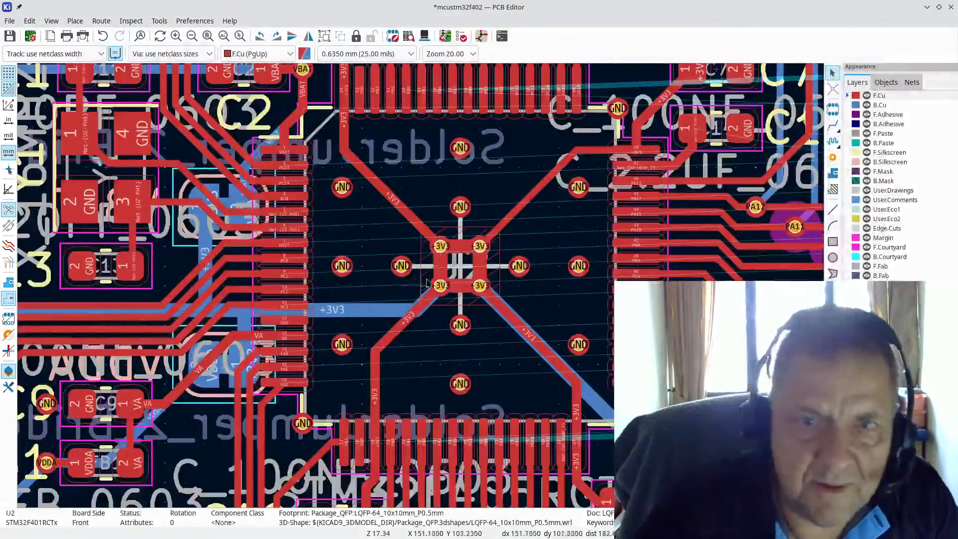
{"action": "left_click", "coordinate": [497, 191]}
{"action": "key", "text": "Escape"}
Step: Move the new STM32F401RCTx footprint U2 onto the old chip's tracks at X 152.4 mm, Y 101.6 mm
{"action": "scroll", "coordinate": [498, 191], "scroll_direction": "down", "scroll_amount": 2}
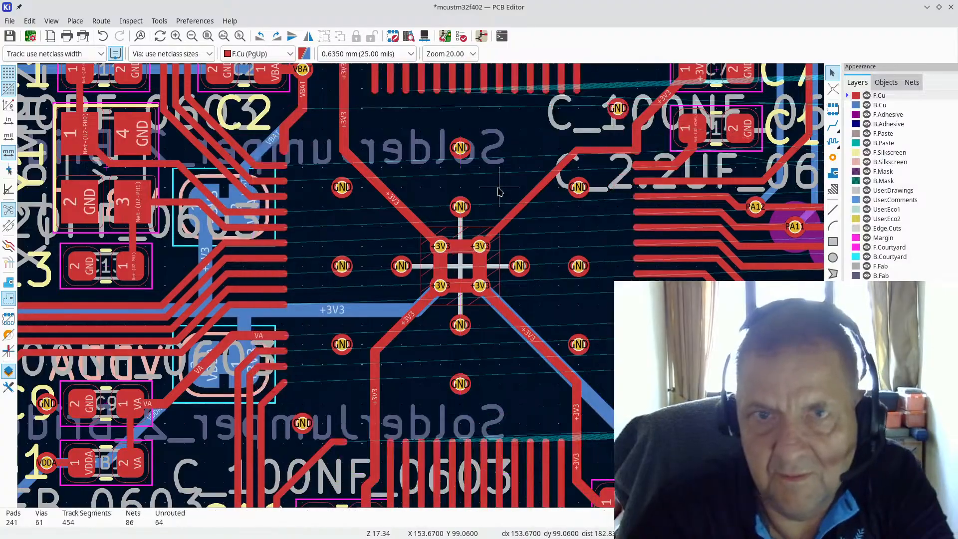
{"action": "scroll", "coordinate": [439, 264], "scroll_direction": "down", "scroll_amount": 1}
{"action": "scroll", "coordinate": [438, 262], "scroll_direction": "down", "scroll_amount": 1}
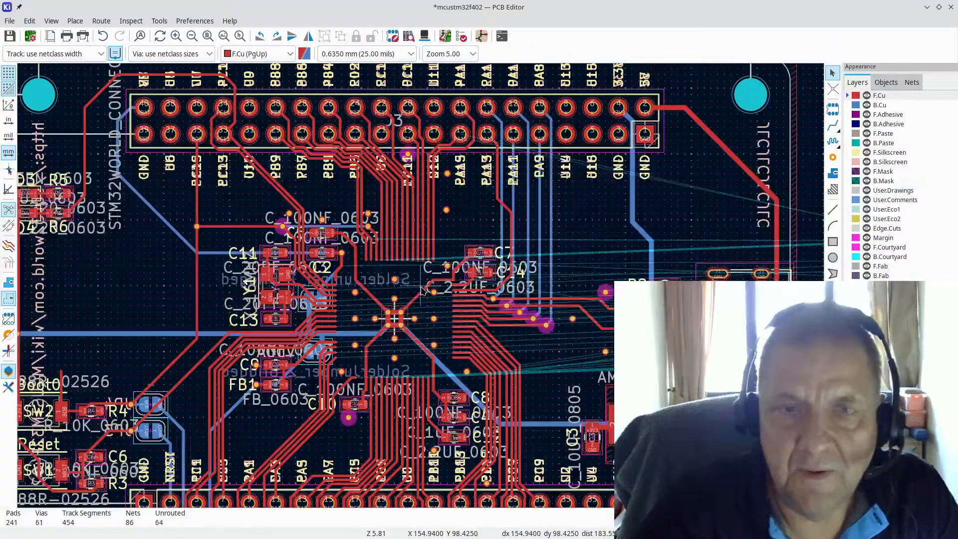
{"action": "scroll", "coordinate": [499, 289], "scroll_direction": "down", "scroll_amount": 1}
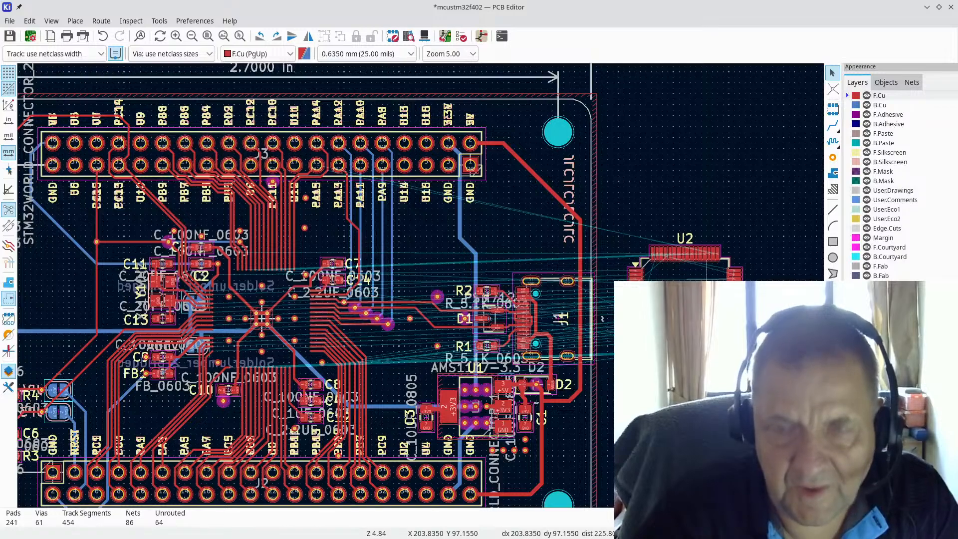
{"action": "left_click", "coordinate": [674, 259]}
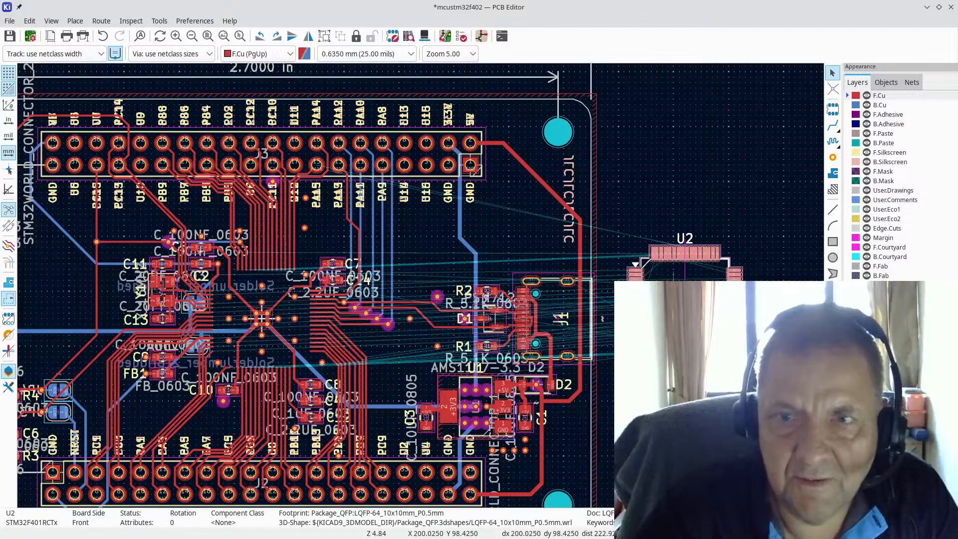
{"action": "key", "text": "m"}
{"action": "key", "text": "Escape"}
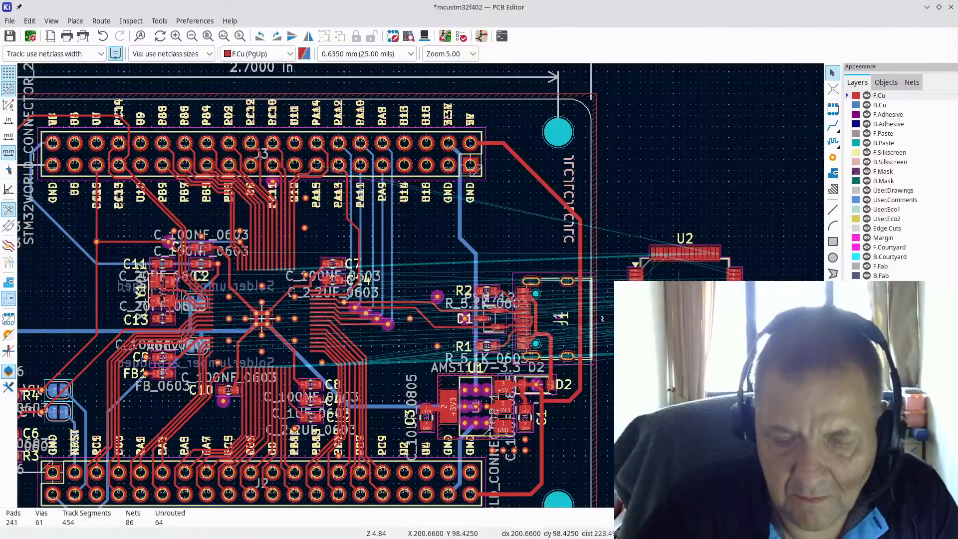
{"action": "key", "text": "m"}
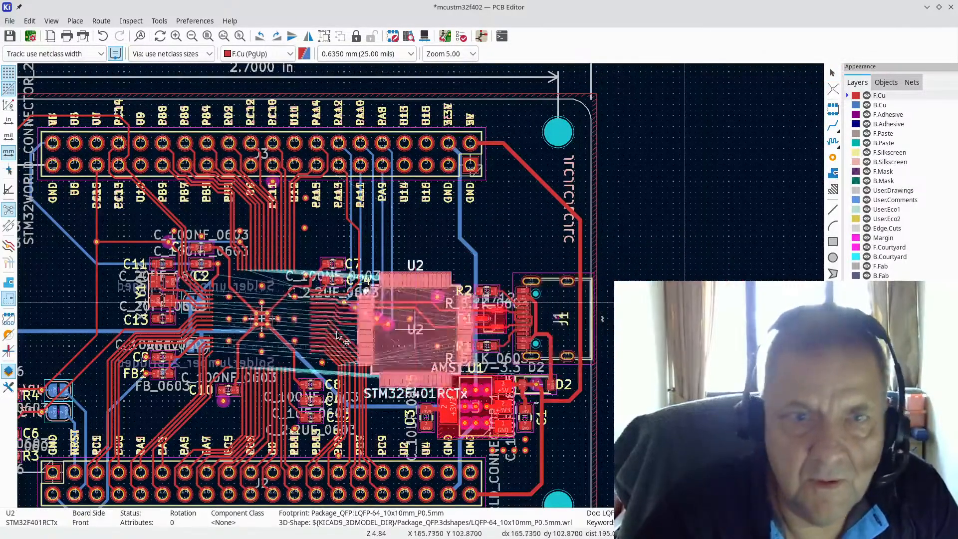
{"action": "scroll", "coordinate": [272, 329], "scroll_direction": "up", "scroll_amount": 2}
{"action": "scroll", "coordinate": [409, 287], "scroll_direction": "up", "scroll_amount": 2}
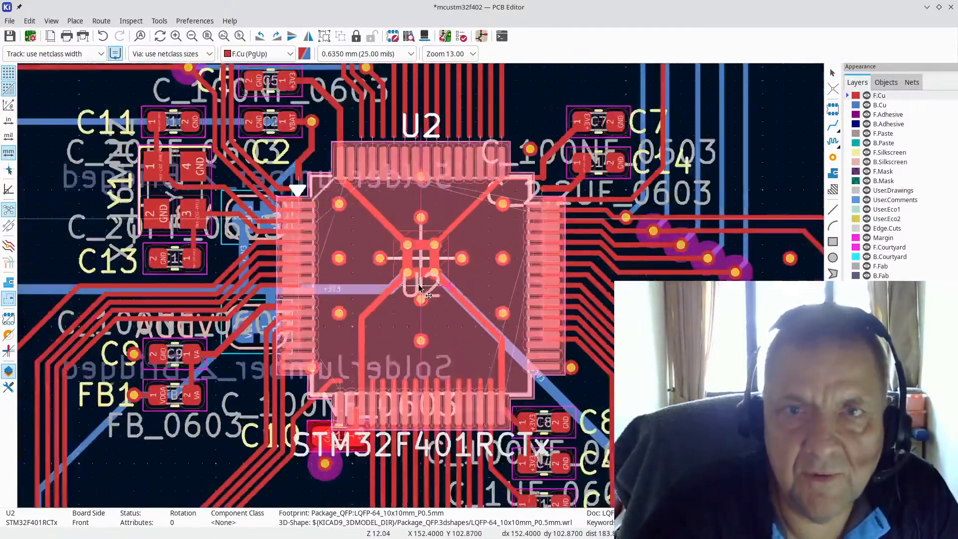
{"action": "left_click", "coordinate": [419, 275]}
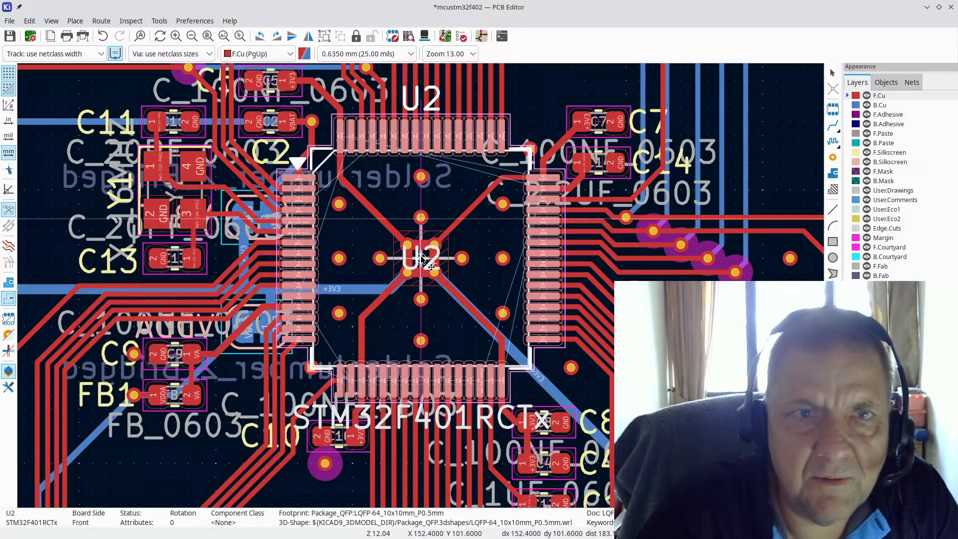
{"action": "left_click", "coordinate": [423, 260]}
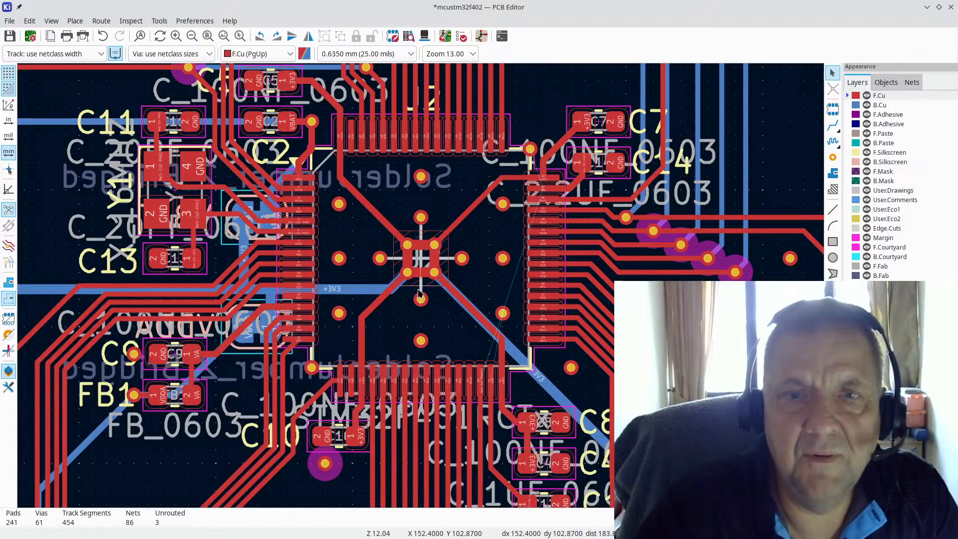
Step: Run the Design Rules Checker on the board with all zones refilled first
{"action": "scroll", "coordinate": [417, 293], "scroll_direction": "up", "scroll_amount": 4}
{"action": "scroll", "coordinate": [379, 274], "scroll_direction": "down", "scroll_amount": 3}
{"action": "scroll", "coordinate": [365, 265], "scroll_direction": "up", "scroll_amount": 2}
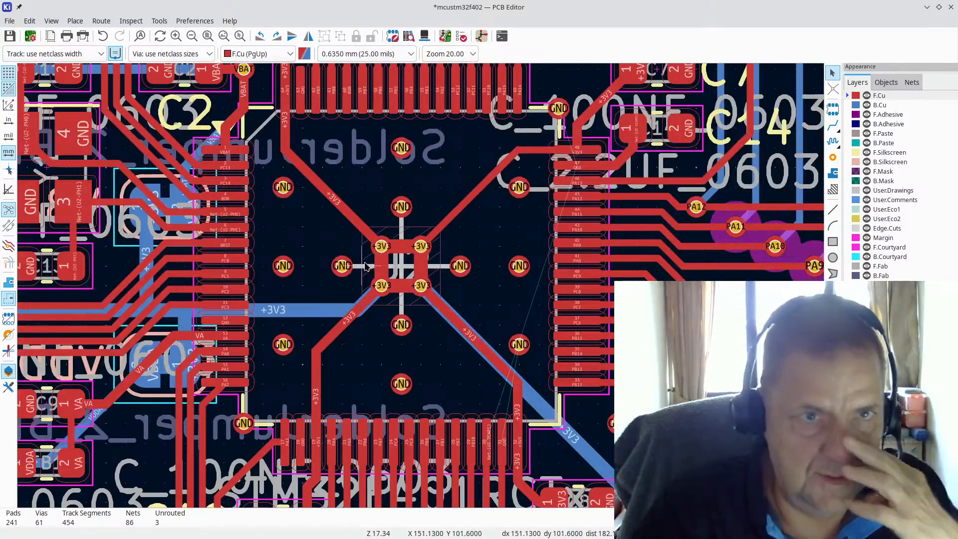
{"action": "scroll", "coordinate": [365, 265], "scroll_direction": "down", "scroll_amount": 4}
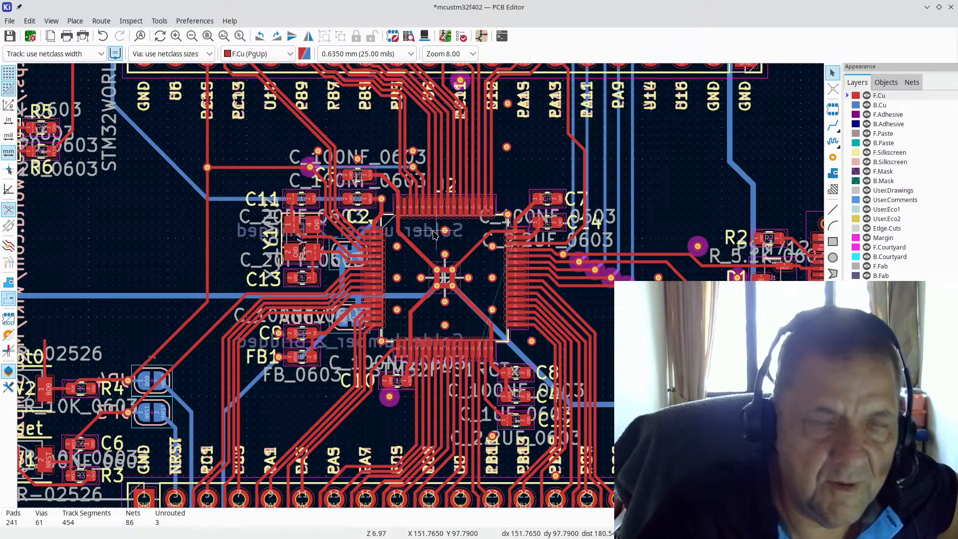
{"action": "left_click", "coordinate": [128, 21]}
{"action": "mouse_move", "coordinate": [45, 23]}
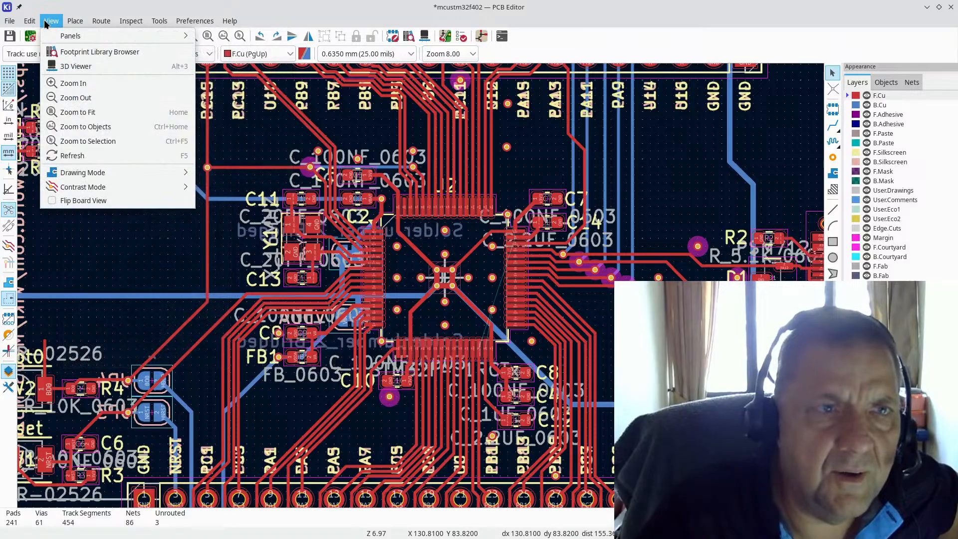
{"action": "mouse_move", "coordinate": [76, 22]}
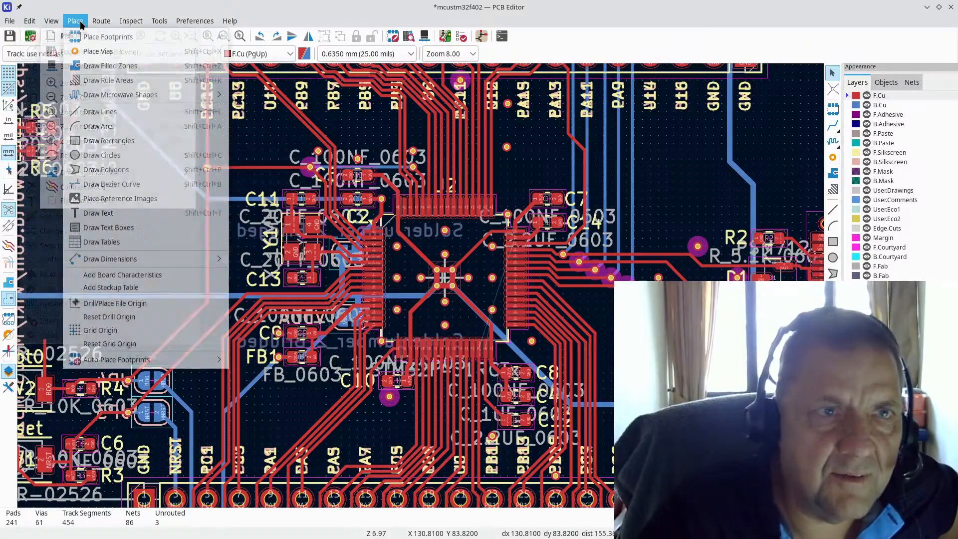
{"action": "mouse_move", "coordinate": [127, 24]}
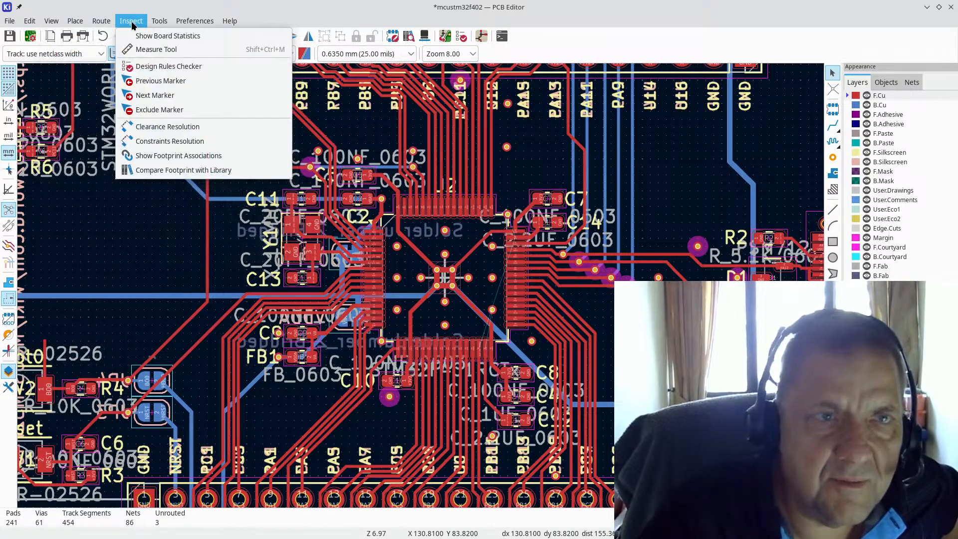
{"action": "left_click", "coordinate": [141, 67]}
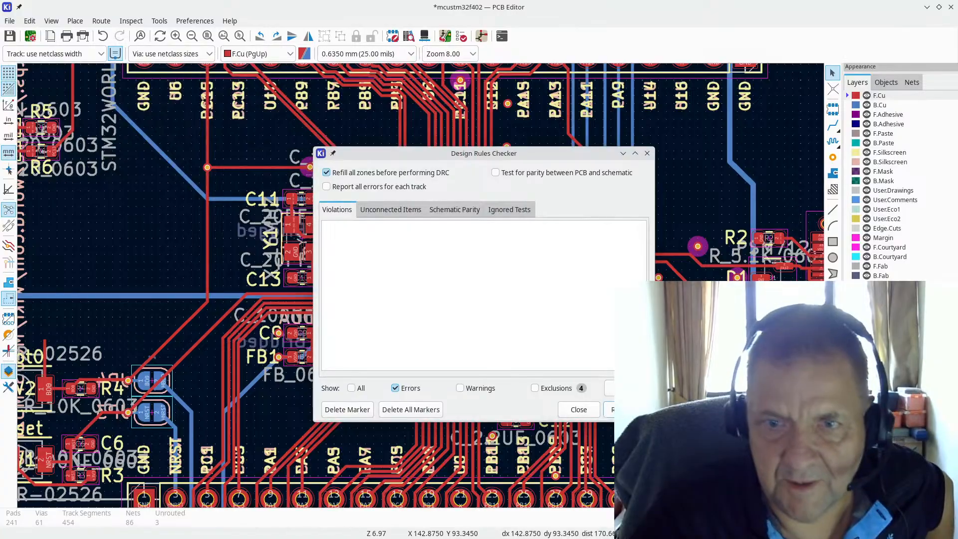
{"action": "key", "text": "Return"}
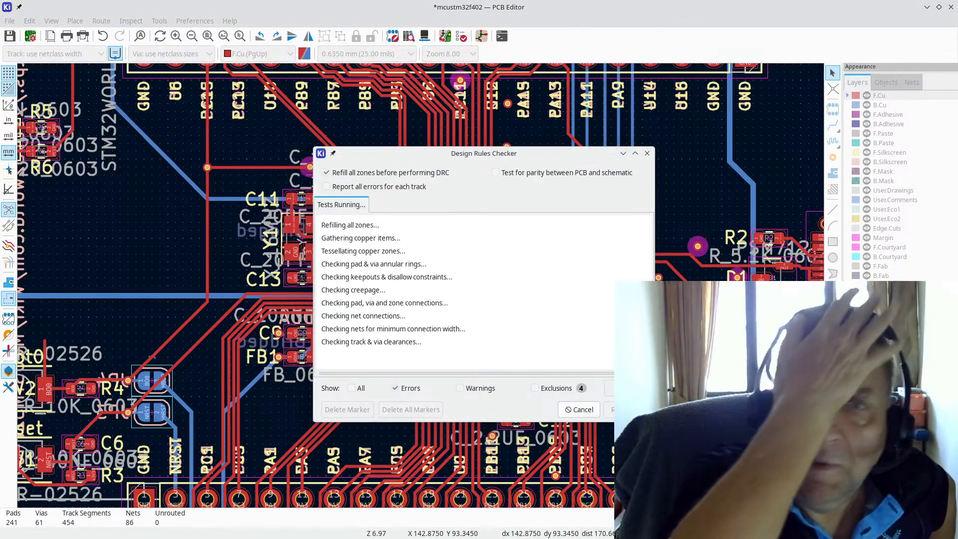
Step: Relaunch KiCad and open the mcustm32f402 board in the PCB Editor
{"action": "key", "text": "ctrl+F1"}
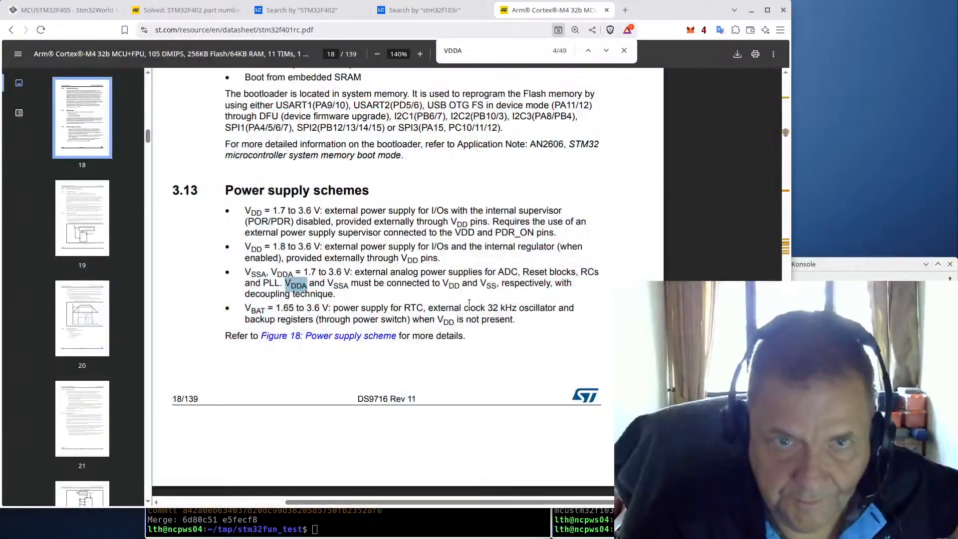
{"action": "mouse_move", "coordinate": [434, 536]}
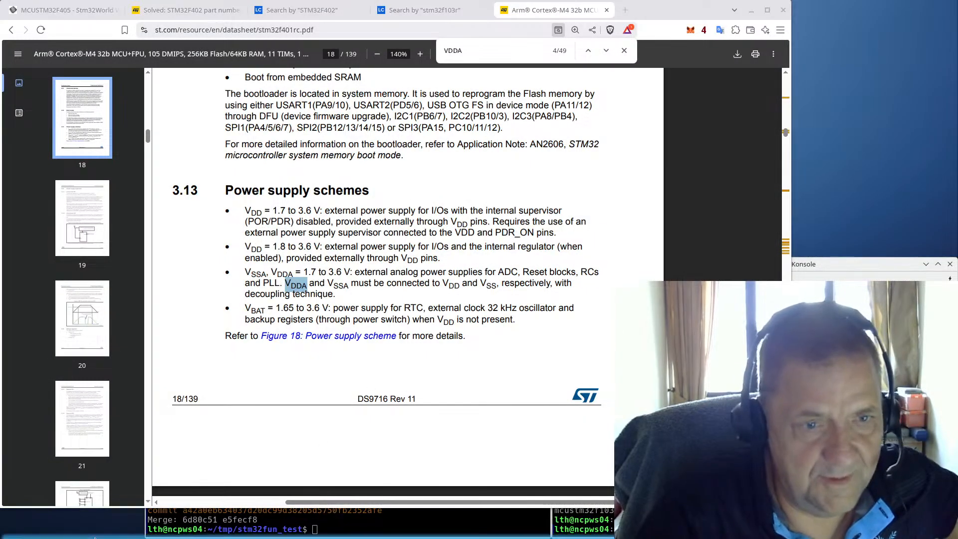
{"action": "mouse_move", "coordinate": [289, 537]}
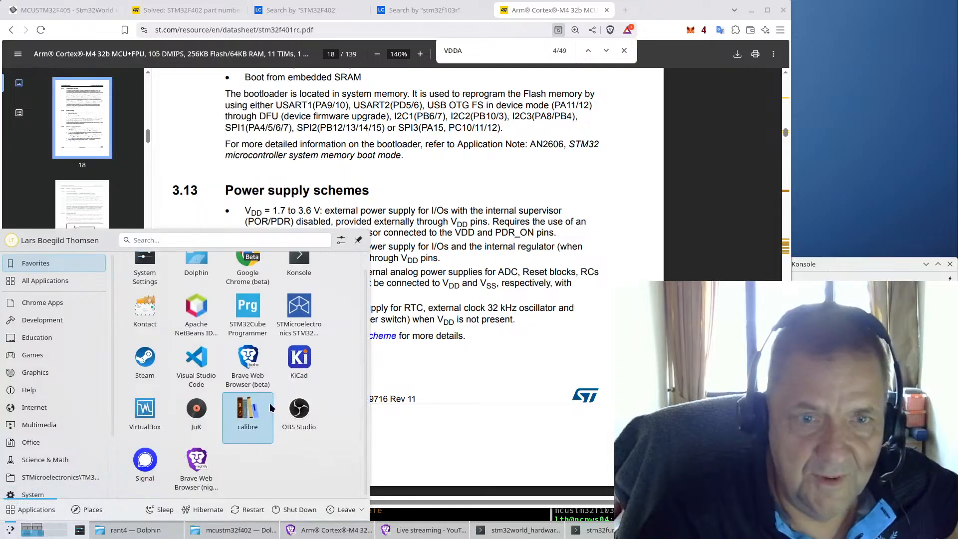
{"action": "left_click", "coordinate": [299, 355]}
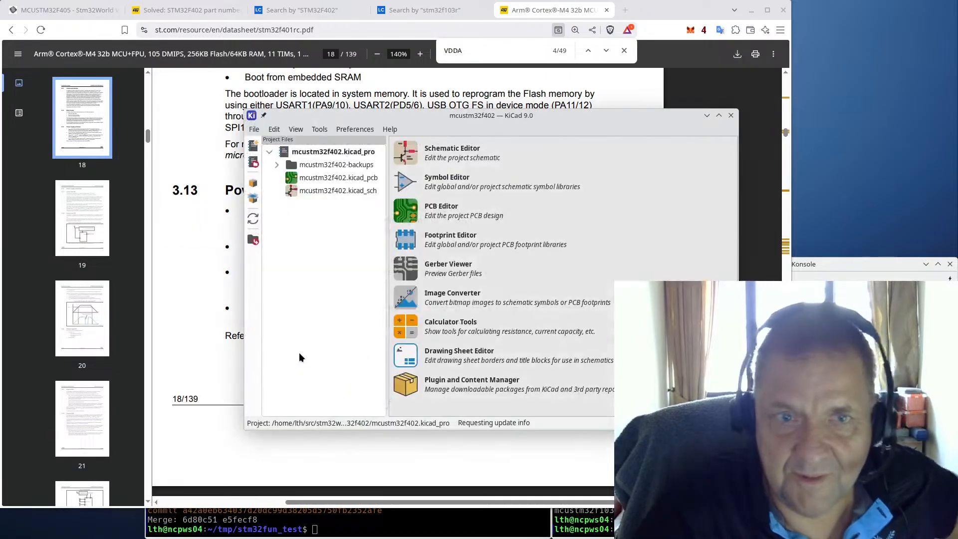
{"action": "left_click", "coordinate": [410, 212]}
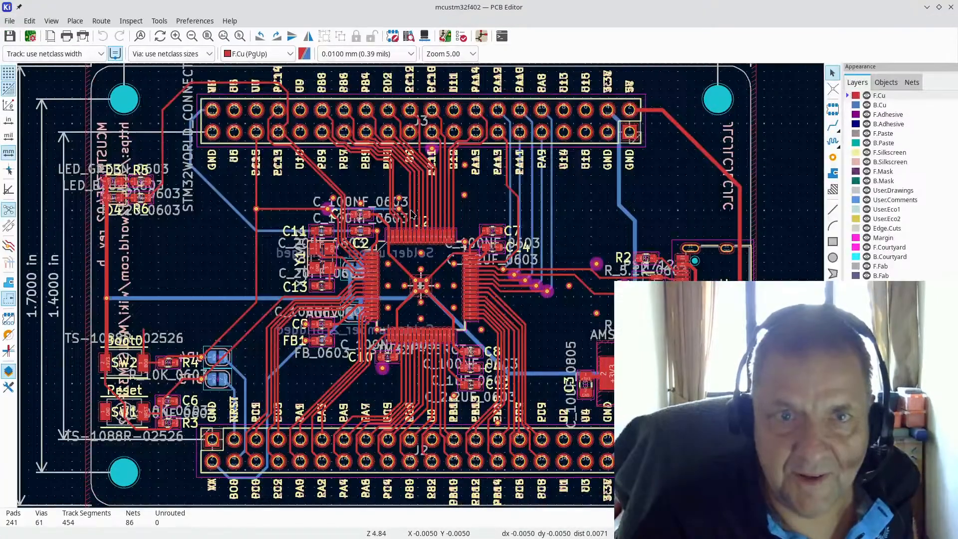
Step: Check the footprint properties of U2 at the centre of the board, leaving them unchanged
{"action": "left_click", "coordinate": [76, 21]}
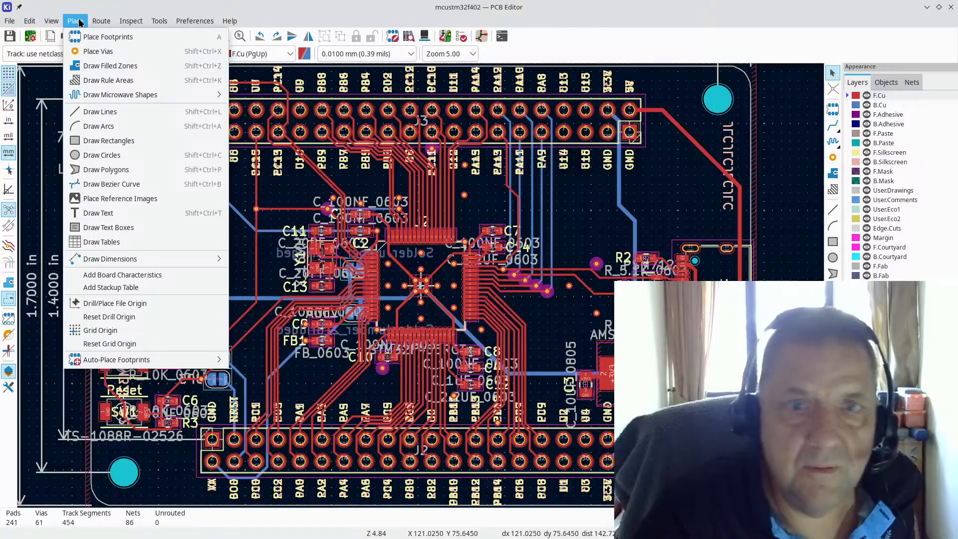
{"action": "key", "text": "Escape"}
{"action": "scroll", "coordinate": [447, 288], "scroll_direction": "up", "scroll_amount": 4}
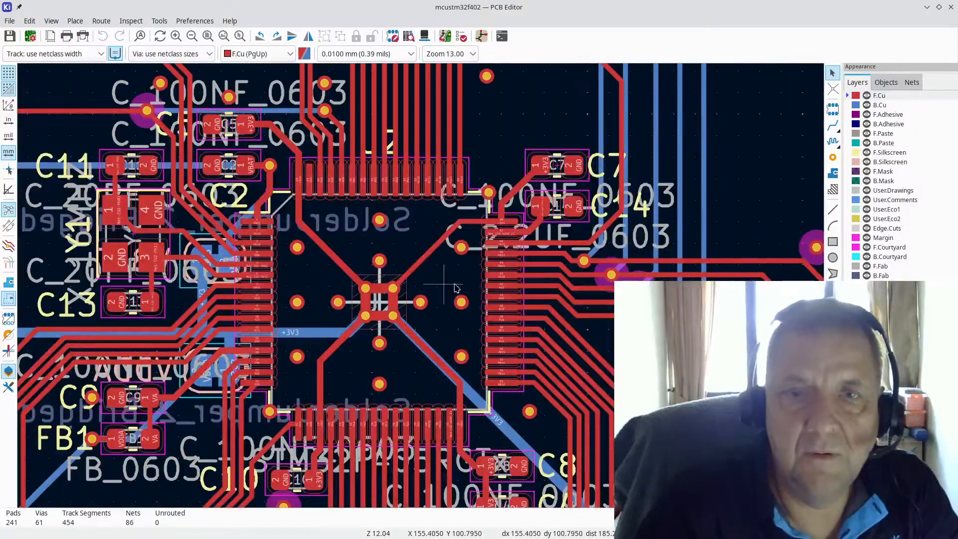
{"action": "double_click", "coordinate": [446, 288]}
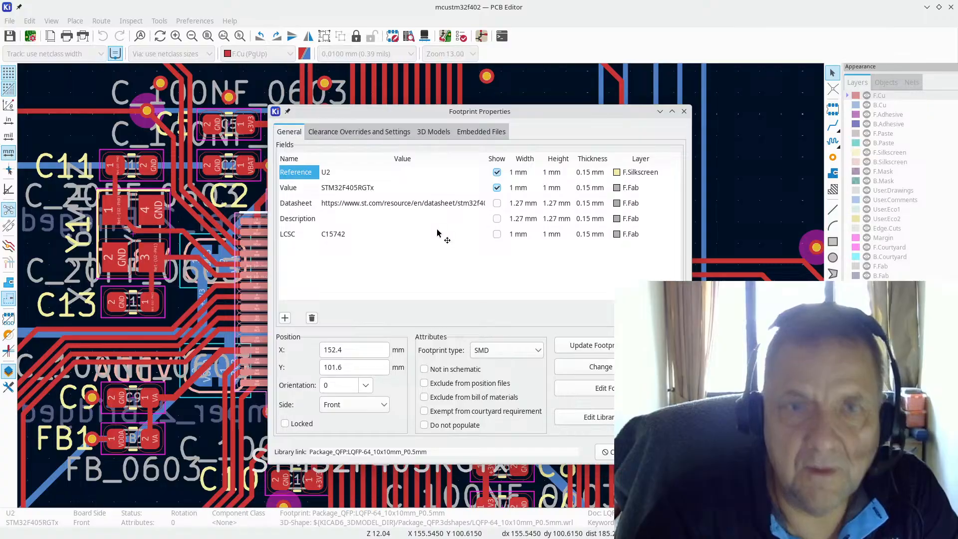
{"action": "key", "text": "Escape"}
{"action": "scroll", "coordinate": [422, 289], "scroll_direction": "down", "scroll_amount": 2}
{"action": "scroll", "coordinate": [423, 289], "scroll_direction": "down", "scroll_amount": 2}
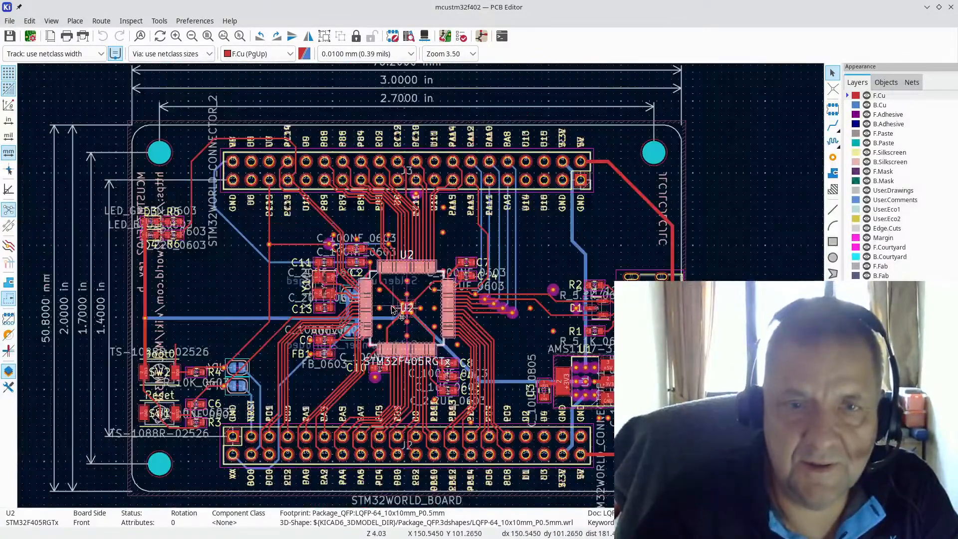
{"action": "key", "text": "Escape"}
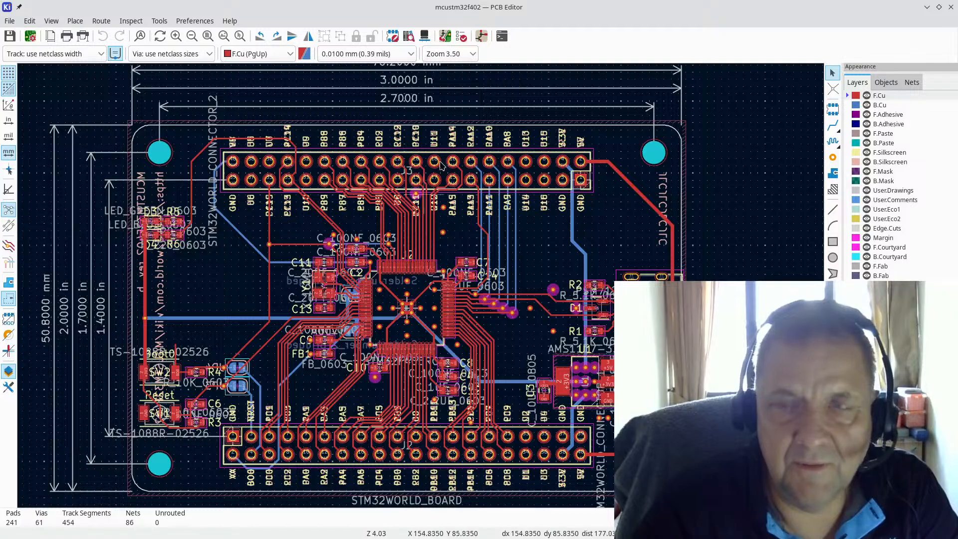
Step: Close the board, open the mcustm32f402 schematic in the Schematic Editor and restore the last saved edits
{"action": "left_click", "coordinate": [951, 7]}
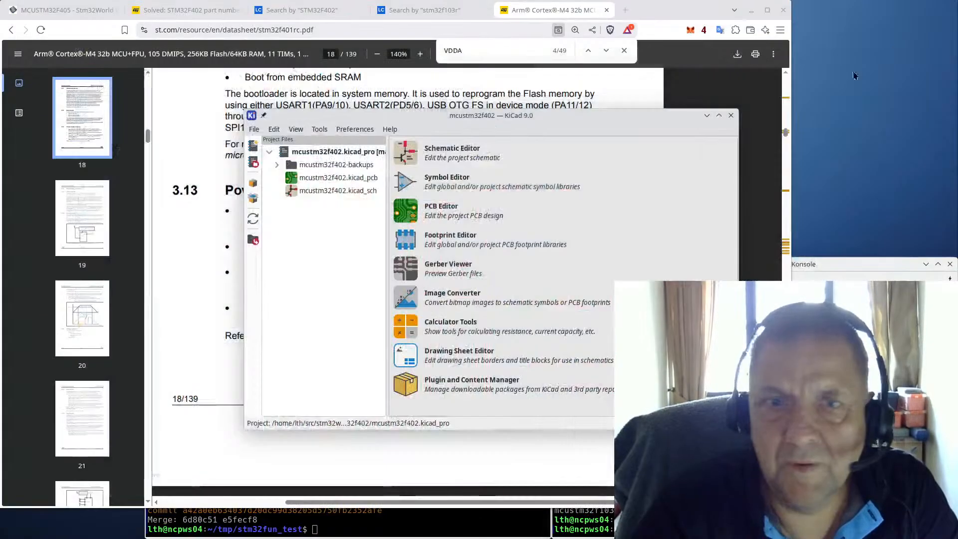
{"action": "left_click", "coordinate": [406, 151]}
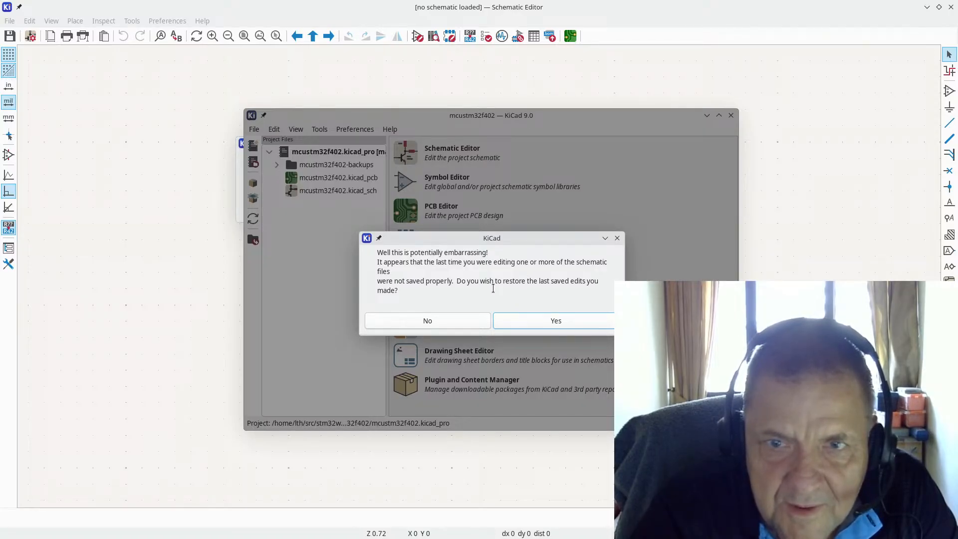
{"action": "left_click", "coordinate": [557, 321]}
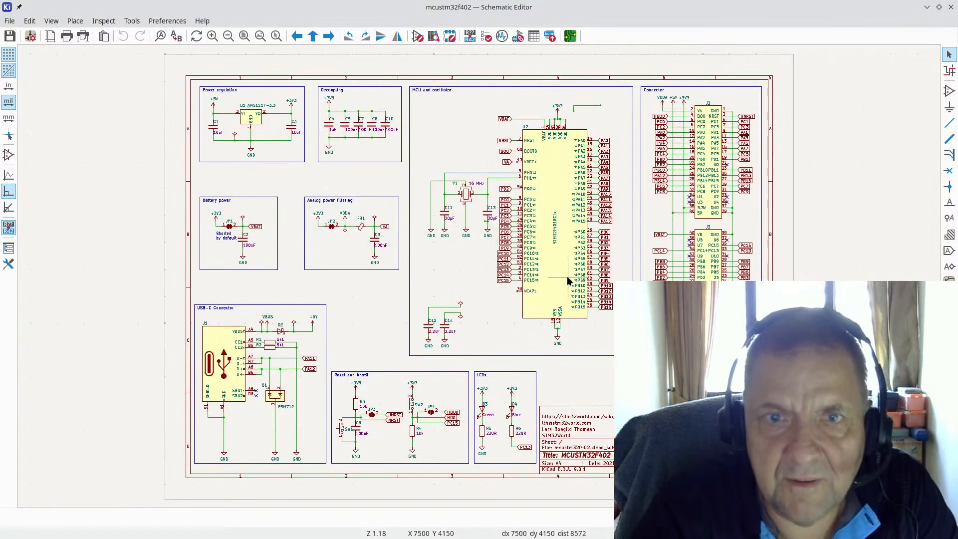
Step: Delete the leftover unconnected wires beside the +3V3 symbol above U2
{"action": "scroll", "coordinate": [564, 199], "scroll_direction": "up", "scroll_amount": 5}
{"action": "scroll", "coordinate": [479, 277], "scroll_direction": "down", "scroll_amount": 4}
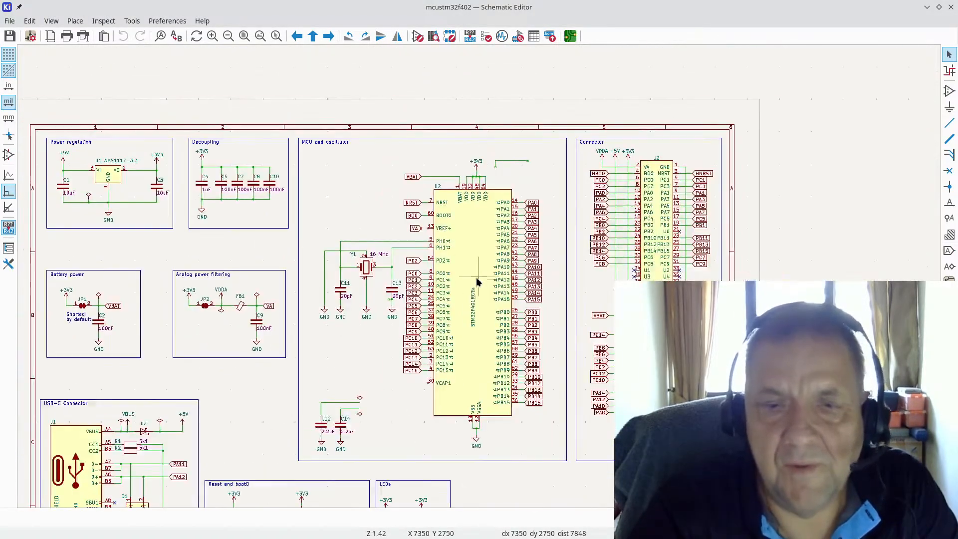
{"action": "scroll", "coordinate": [471, 311], "scroll_direction": "up", "scroll_amount": 2}
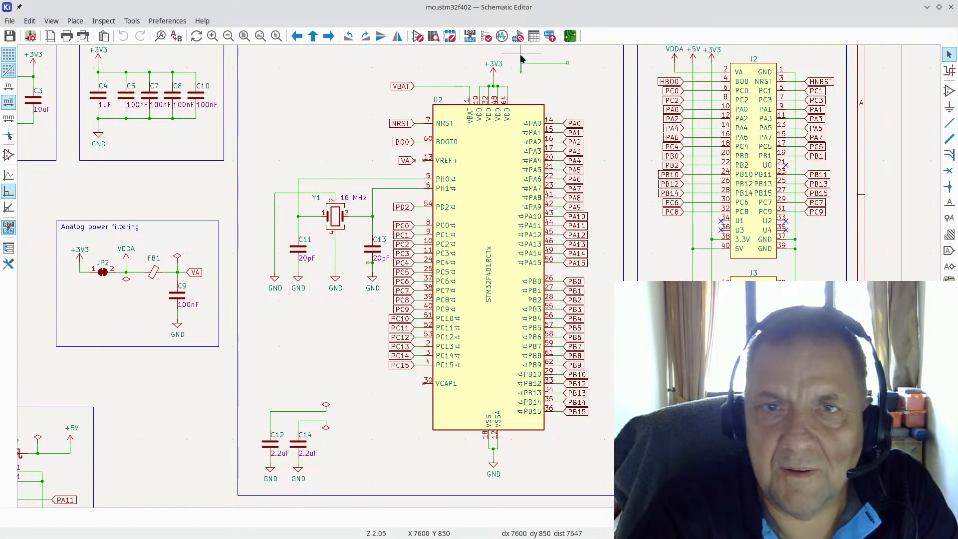
{"action": "left_click_drag", "start_coordinate": [516, 58], "coordinate": [582, 82]}
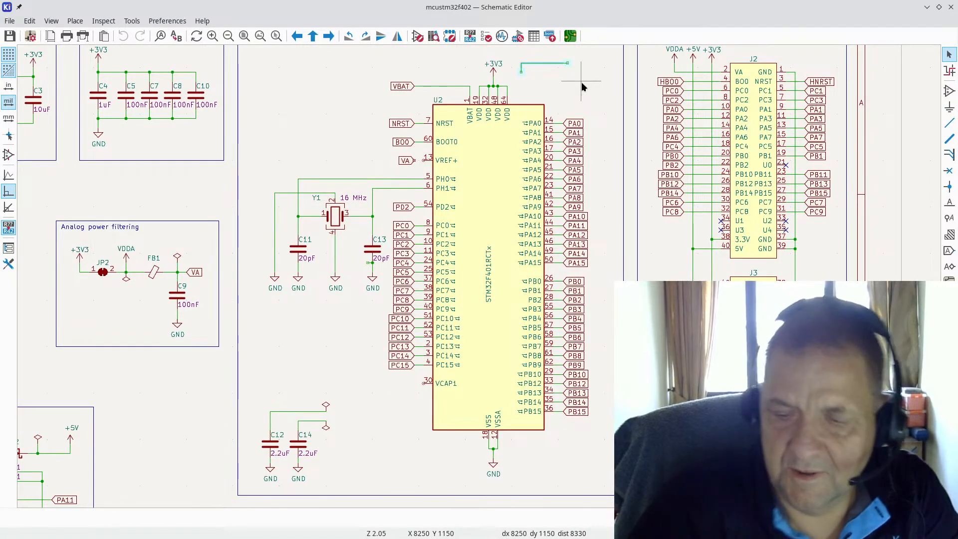
{"action": "key", "text": "Delete"}
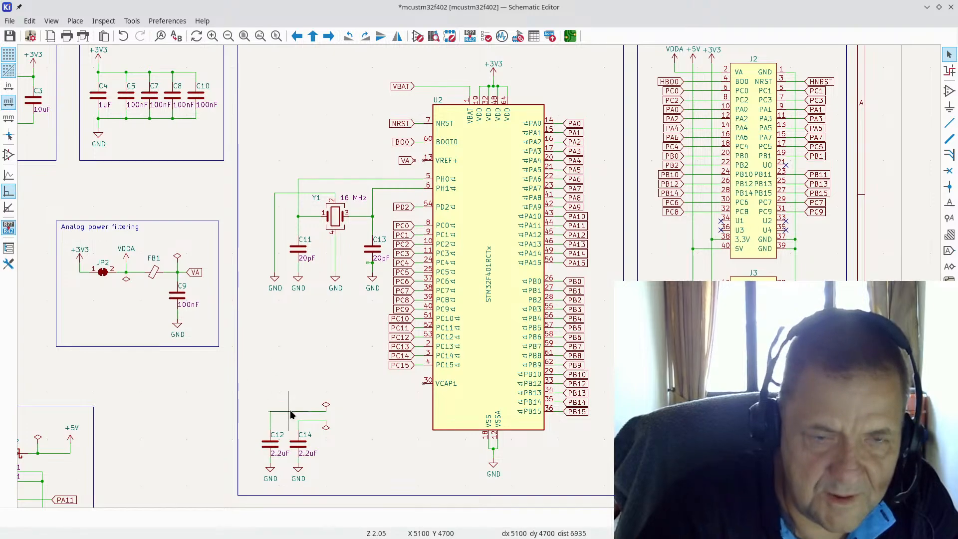
Step: Delete capacitor C12 together with its wires, power flag and GND symbol
{"action": "scroll", "coordinate": [322, 409], "scroll_direction": "up", "scroll_amount": 4}
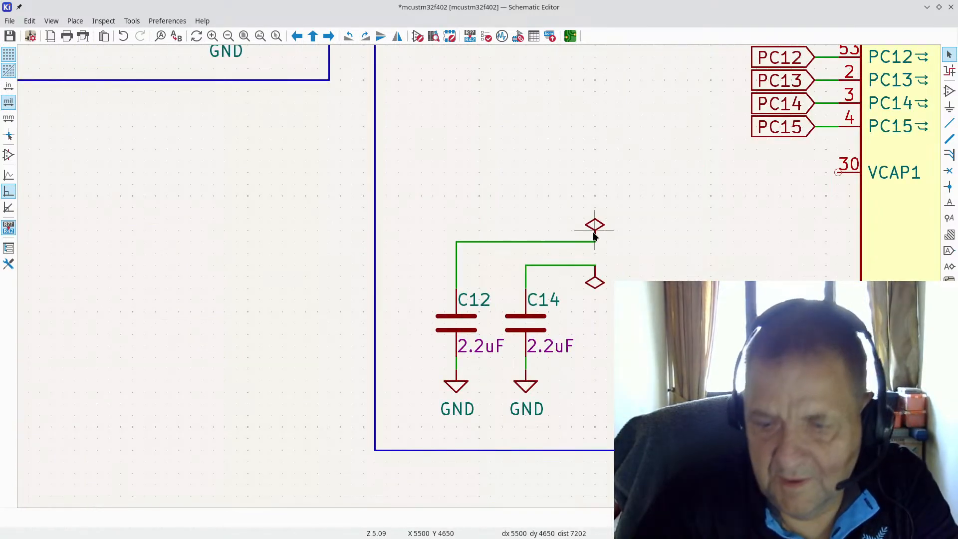
{"action": "key", "text": "Delete"}
{"action": "key", "text": "Delete"}
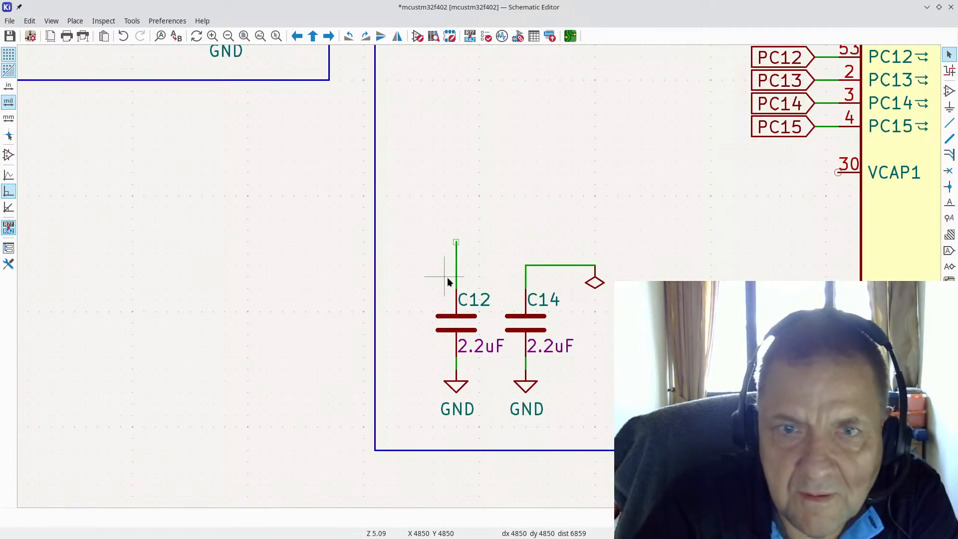
{"action": "key", "text": "Delete"}
{"action": "key", "text": "Delete"}
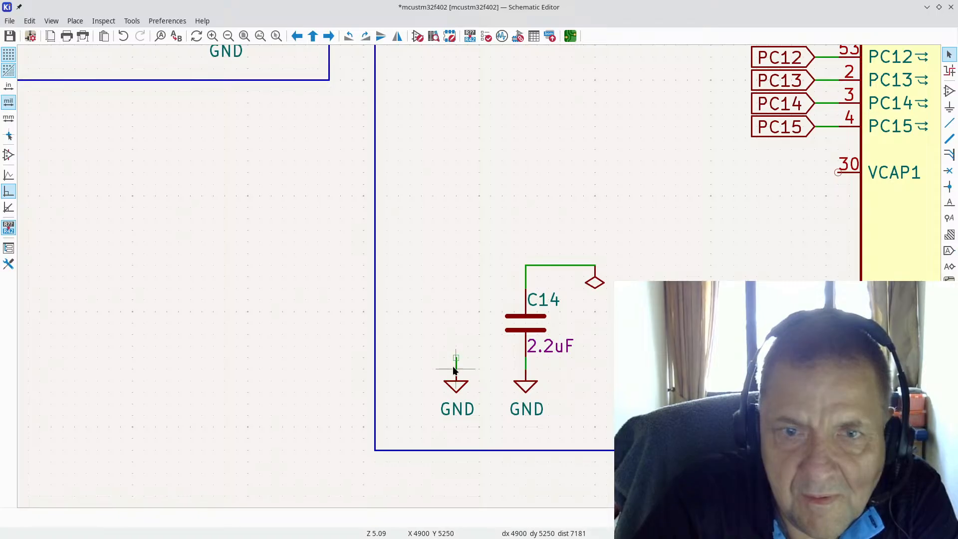
{"action": "key", "text": "Delete"}
{"action": "key", "text": "Delete"}
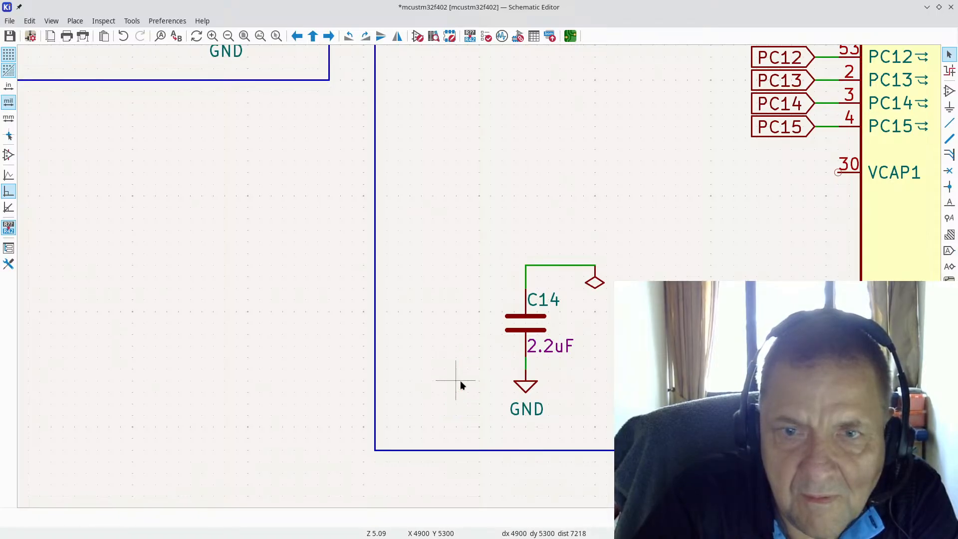
Step: Move C14 with its wires, power flag and GND symbol onto U2's VCAP1 pin, and save the schematic
{"action": "left_click_drag", "start_coordinate": [490, 422], "coordinate": [632, 243]}
{"action": "key", "text": "m"}
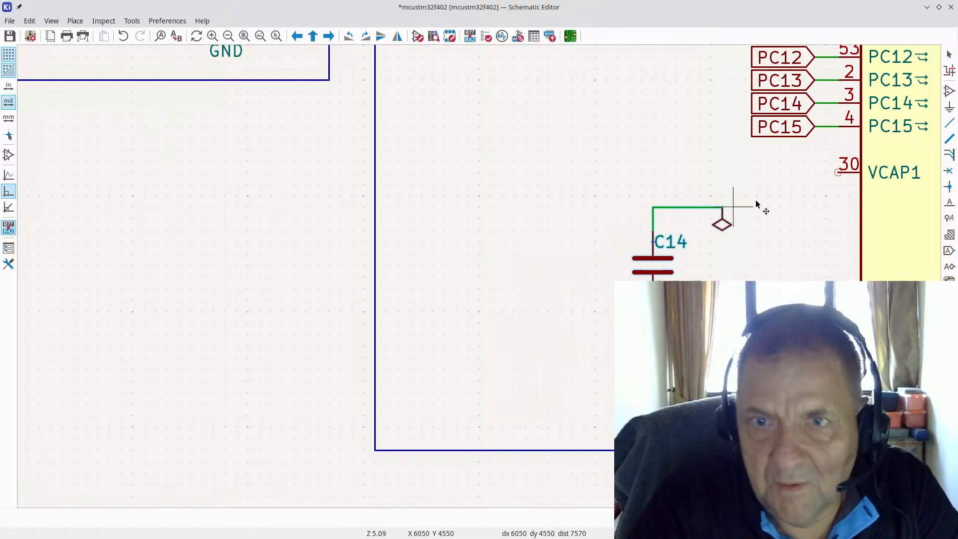
{"action": "left_click", "coordinate": [768, 187]}
{"action": "scroll", "coordinate": [477, 274], "scroll_direction": "down", "scroll_amount": 6}
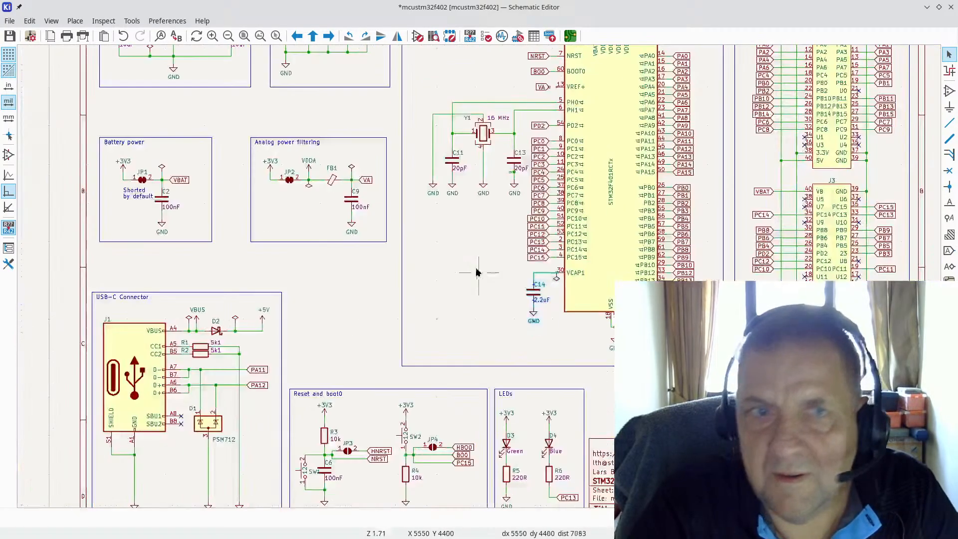
{"action": "key", "text": "ctrl+s"}
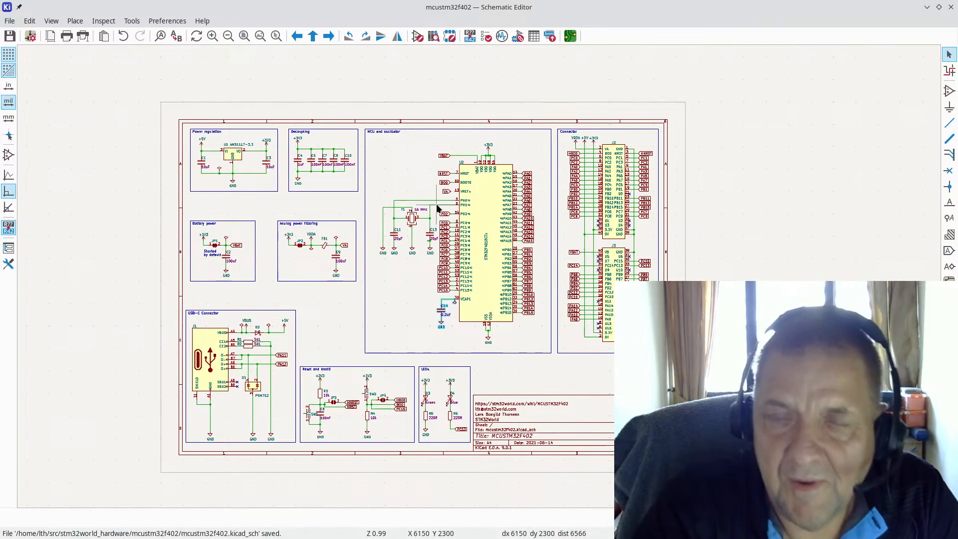
Step: Open the board in the PCB Editor and delete the U2 footprint at its centre, keeping the tracks and vias
{"action": "left_click", "coordinate": [170, 22]}
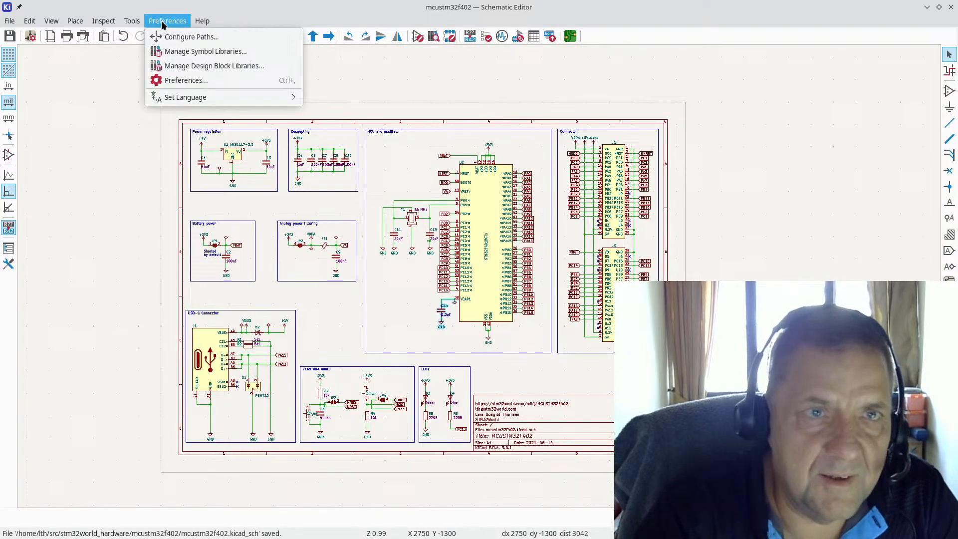
{"action": "left_click", "coordinate": [133, 20]}
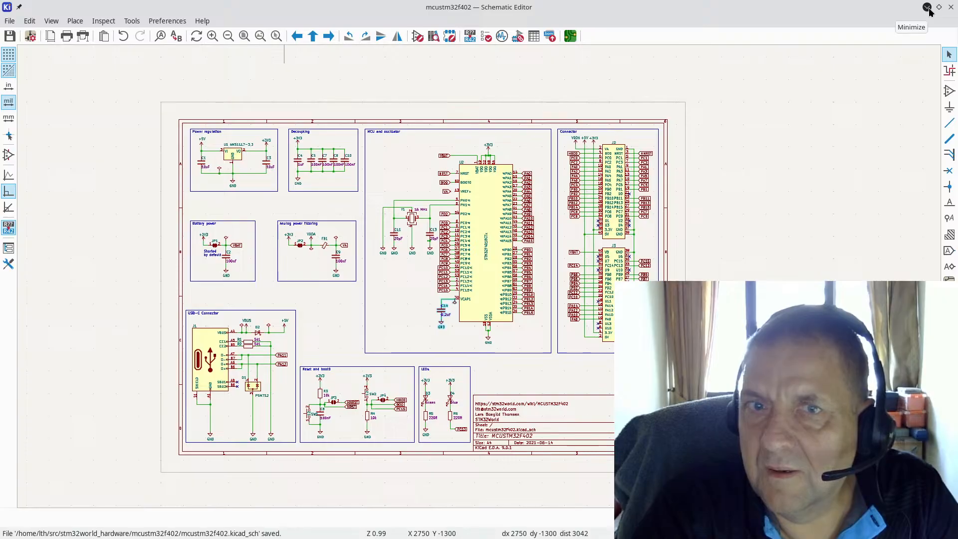
{"action": "left_click", "coordinate": [569, 37]}
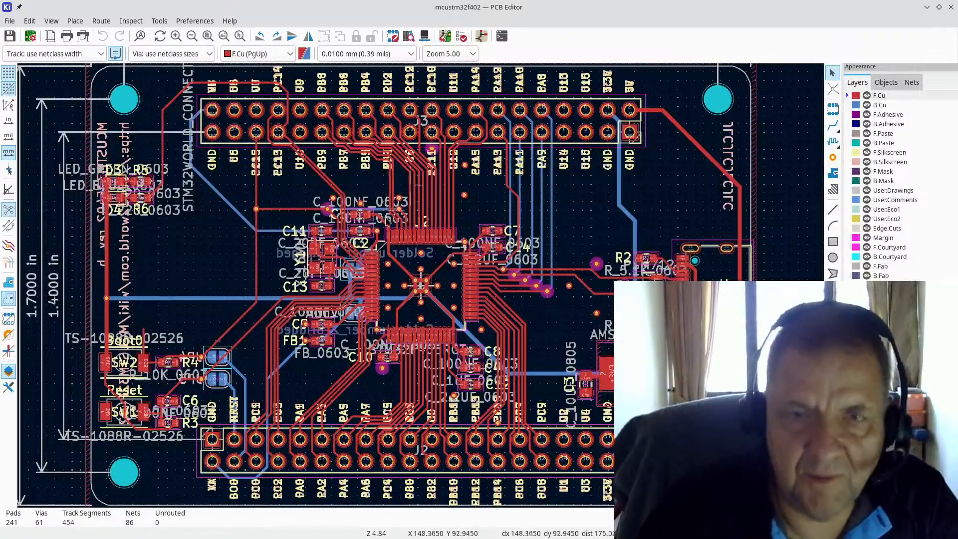
{"action": "scroll", "coordinate": [524, 246], "scroll_direction": "up", "scroll_amount": 4}
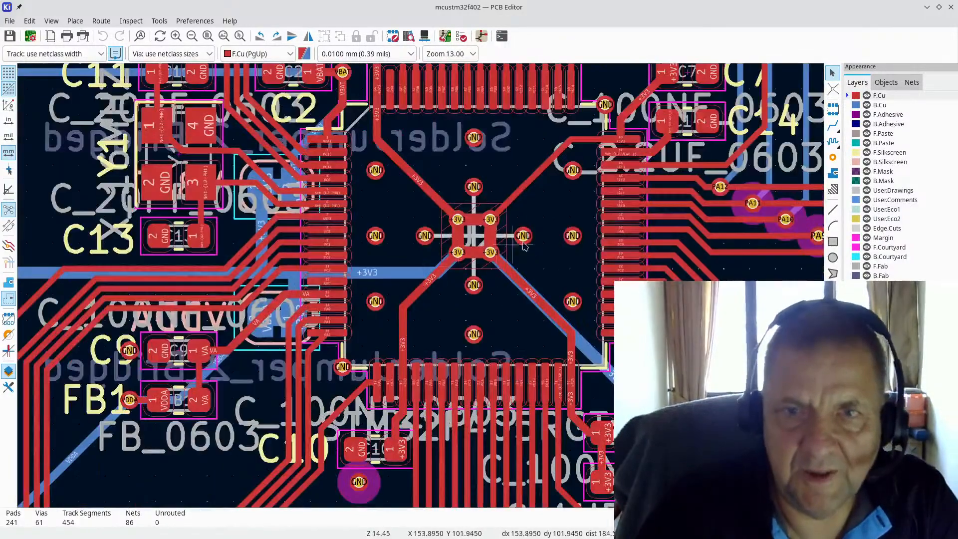
{"action": "left_click", "coordinate": [549, 201]}
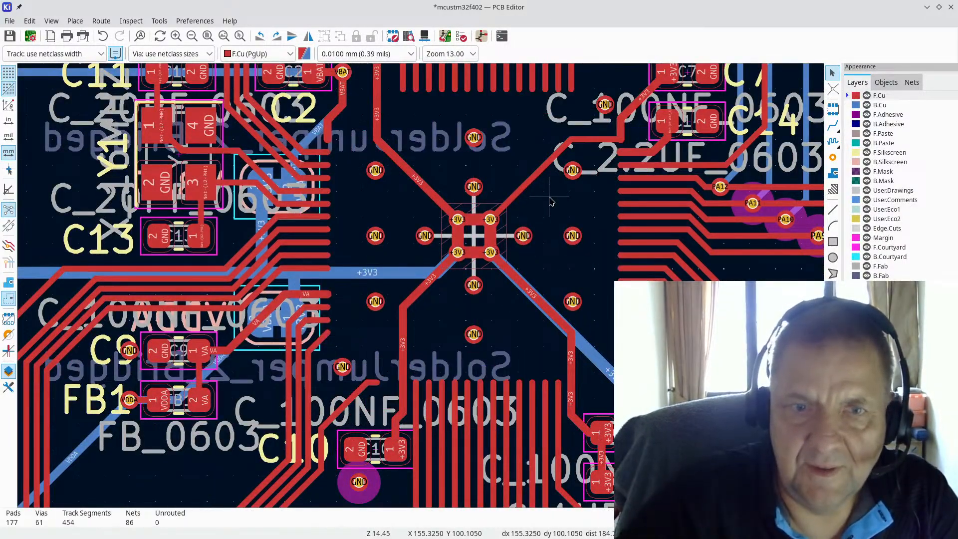
Step: Save the board layout, switch to the Schematic Editor and save the schematic containing the STM32F401RCTx microcontroller U2
{"action": "key", "text": "Delete"}
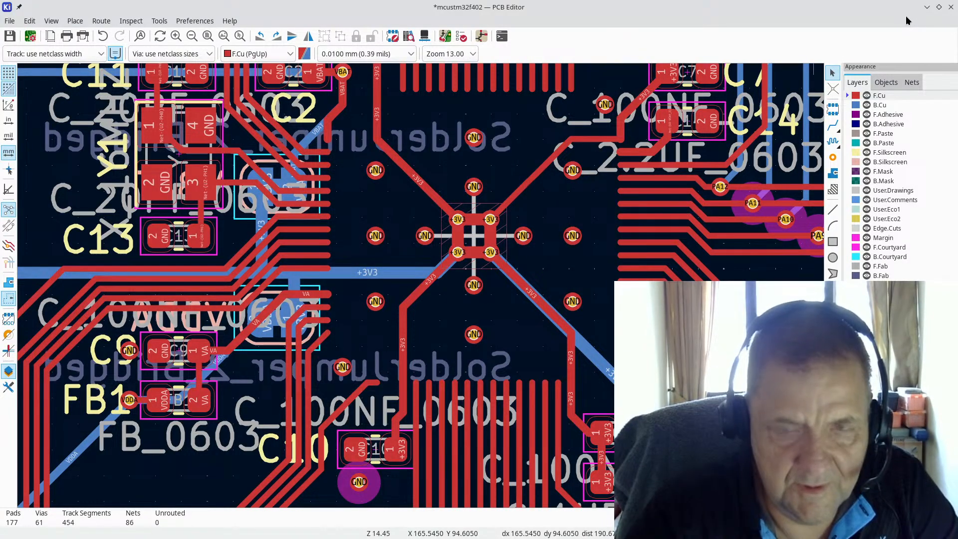
{"action": "key", "text": "ctrl+s"}
{"action": "key", "text": "alt+Tab"}
{"action": "key", "text": "alt+Tab"}
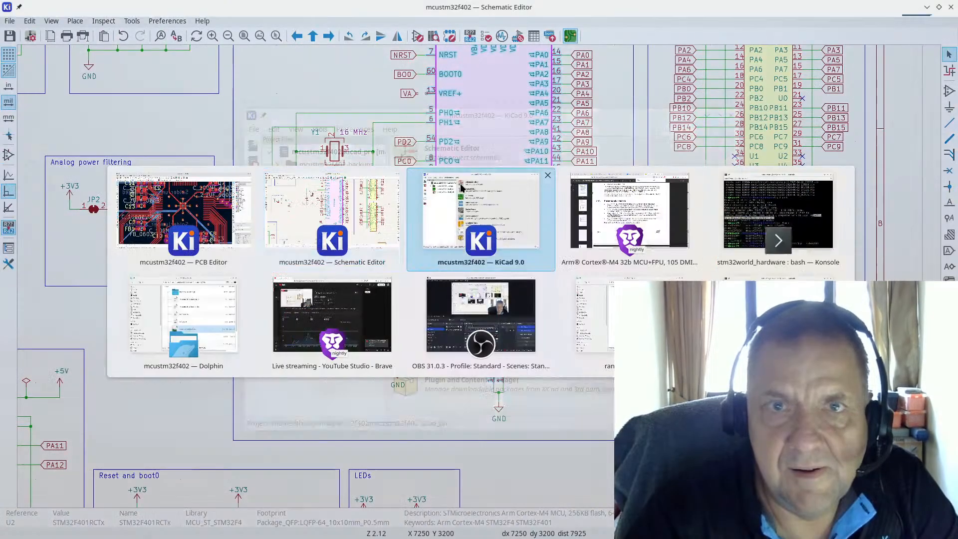
{"action": "key", "text": "alt+shift+Tab"}
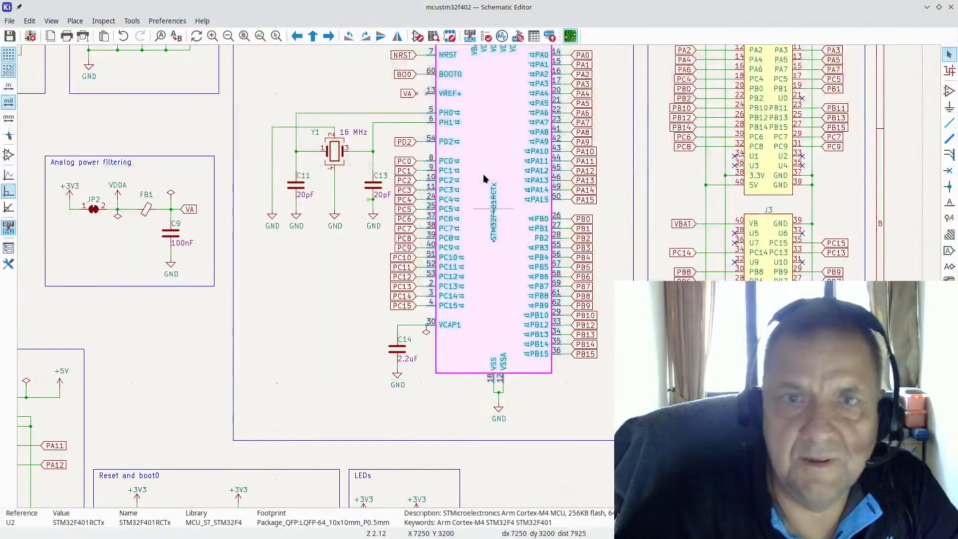
{"action": "scroll", "coordinate": [479, 279], "scroll_direction": "up", "scroll_amount": 2}
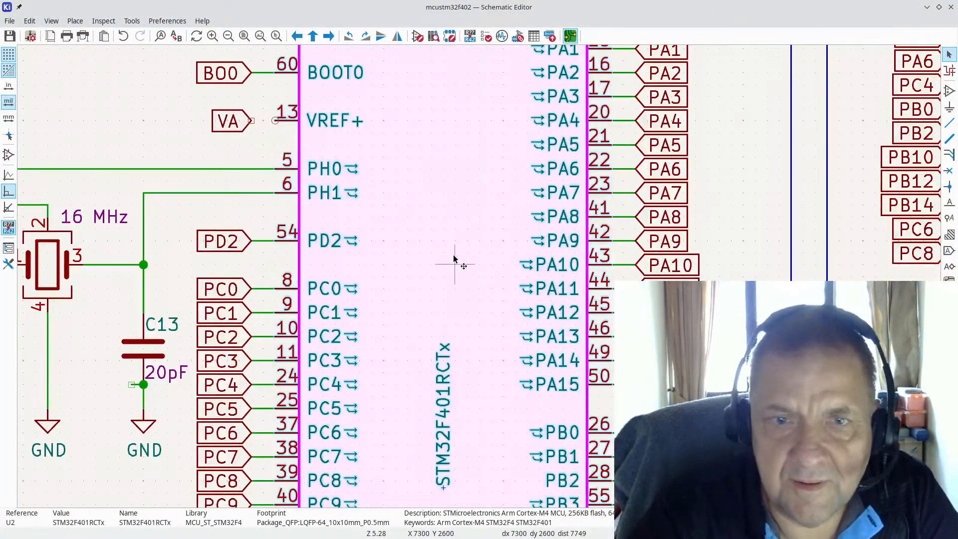
{"action": "scroll", "coordinate": [435, 251], "scroll_direction": "down", "scroll_amount": 2}
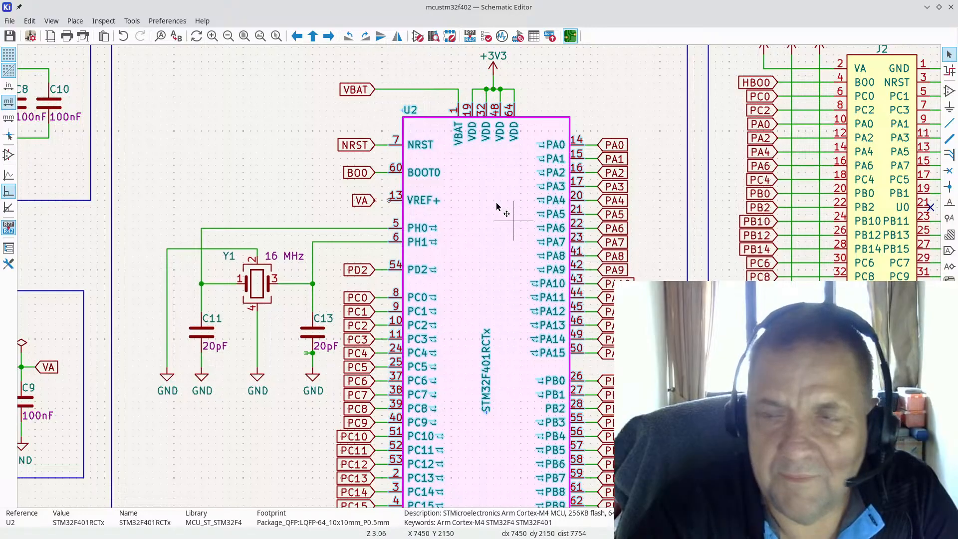
{"action": "key", "text": "ctrl+s"}
{"action": "left_click", "coordinate": [155, 22]}
{"action": "mouse_move", "coordinate": [131, 22]}
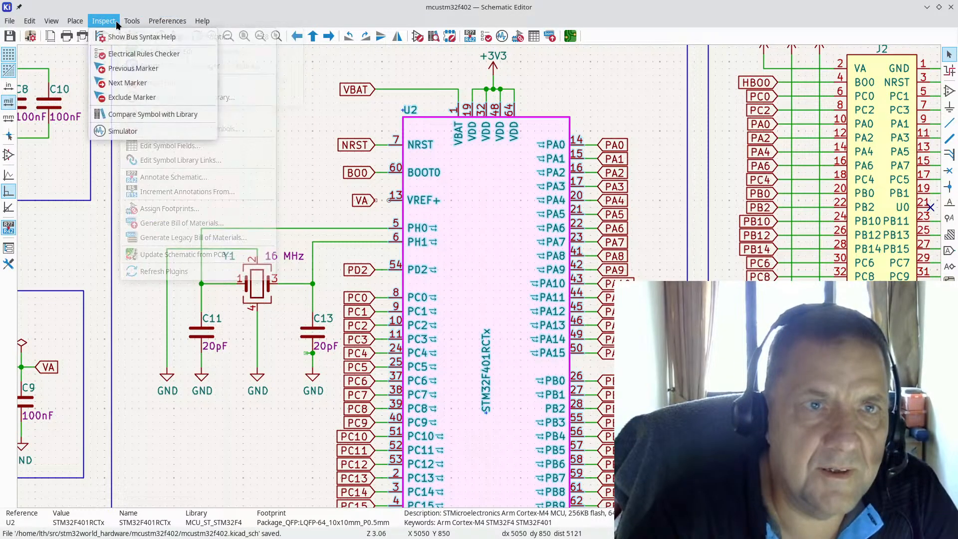
{"action": "left_click", "coordinate": [141, 38]}
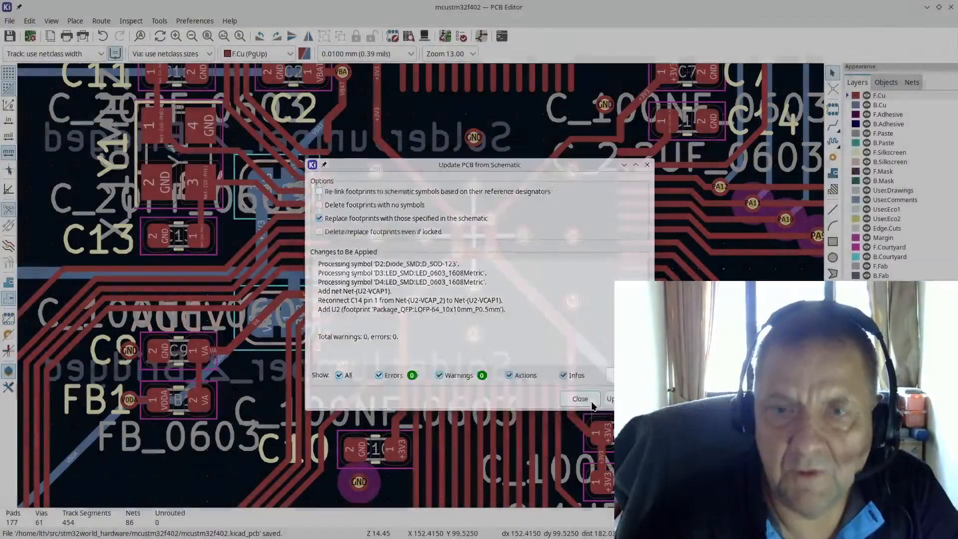
{"action": "left_click", "coordinate": [621, 403]}
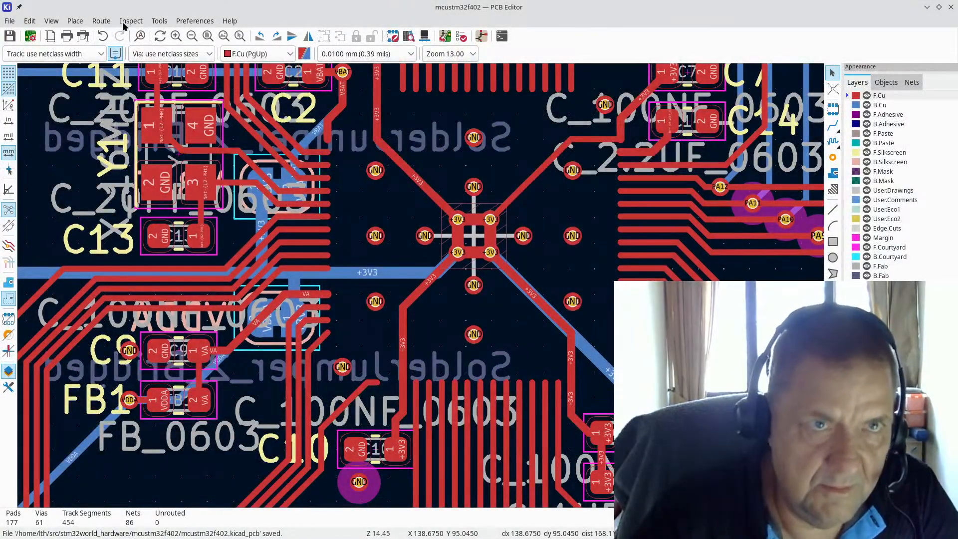
Step: Update the PCB from the schematic, adding U2 with the LQFP-64_10x10mm_P0.5mm footprint and reconnecting C14 pin 1 to Net-(U2-VCAP1)
{"action": "key", "text": "alt+Tab"}
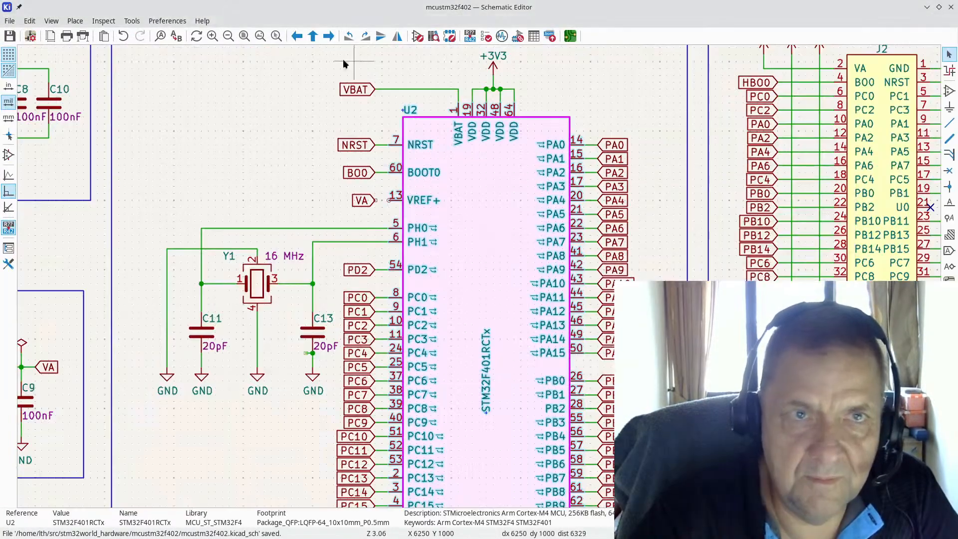
{"action": "left_click", "coordinate": [132, 20]}
{"action": "left_click", "coordinate": [150, 38]}
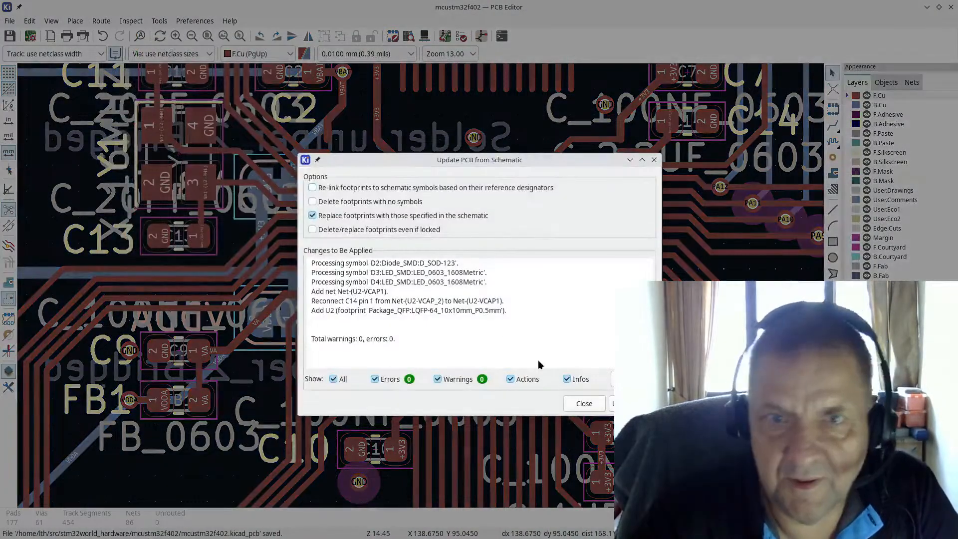
{"action": "left_click", "coordinate": [630, 403]}
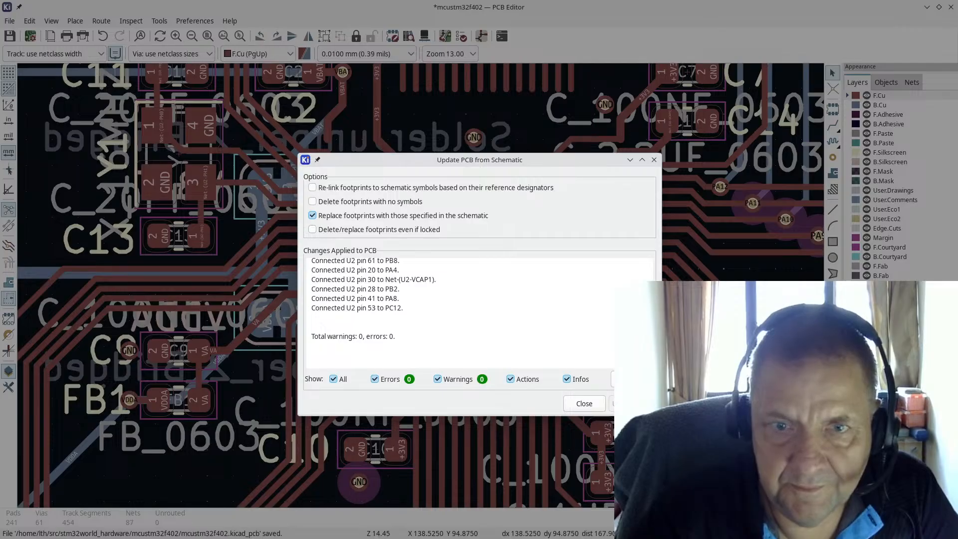
{"action": "left_click", "coordinate": [587, 407]}
Step: Place the newly added U2 footprint outside the board outline, to the right of USB connector J1
{"action": "scroll", "coordinate": [548, 308], "scroll_direction": "down", "scroll_amount": 4}
{"action": "scroll", "coordinate": [445, 289], "scroll_direction": "up", "scroll_amount": 2}
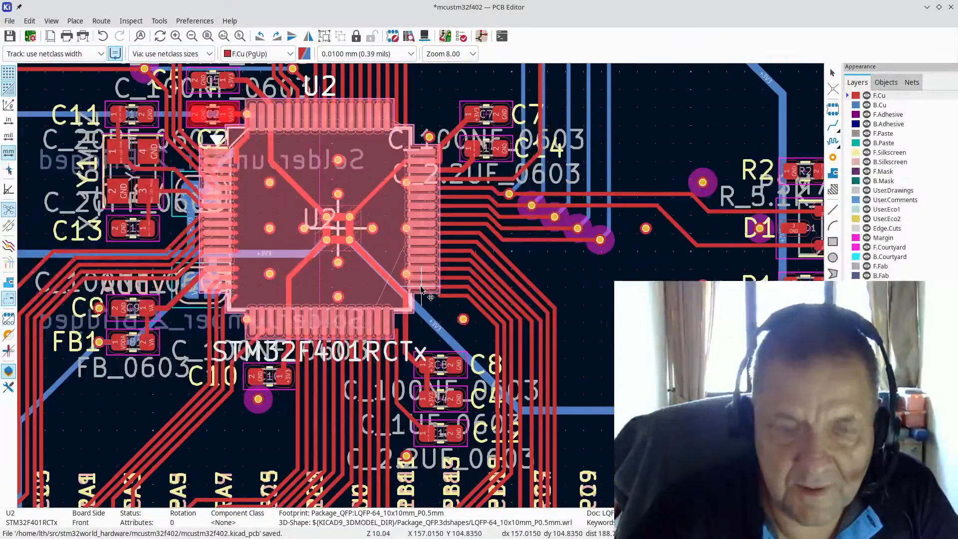
{"action": "scroll", "coordinate": [420, 290], "scroll_direction": "up", "scroll_amount": 4}
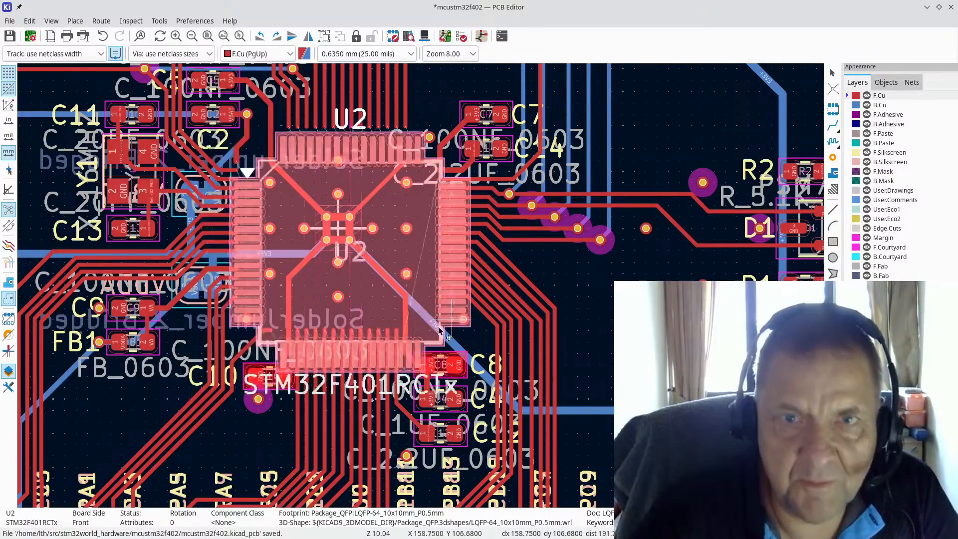
{"action": "scroll", "coordinate": [460, 269], "scroll_direction": "down", "scroll_amount": 1}
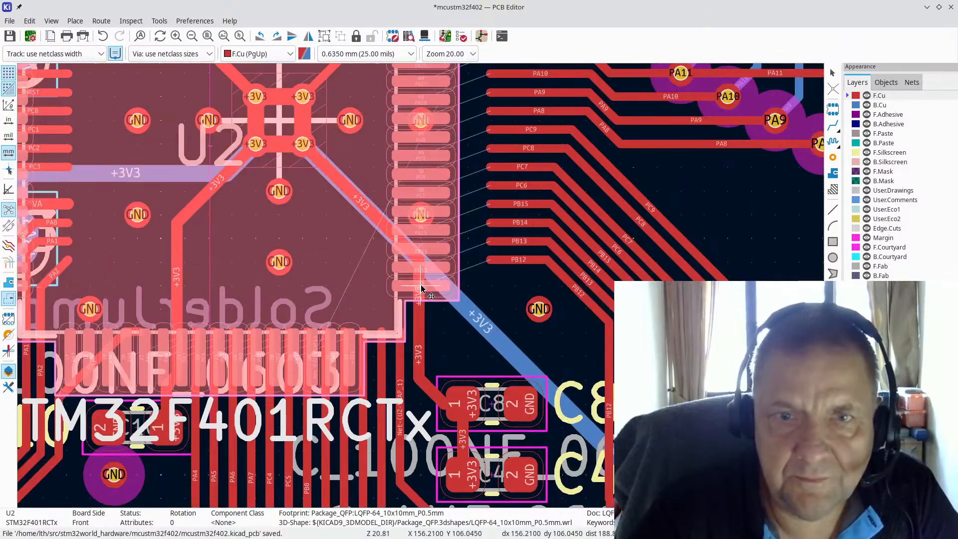
{"action": "scroll", "coordinate": [420, 289], "scroll_direction": "down", "scroll_amount": 1}
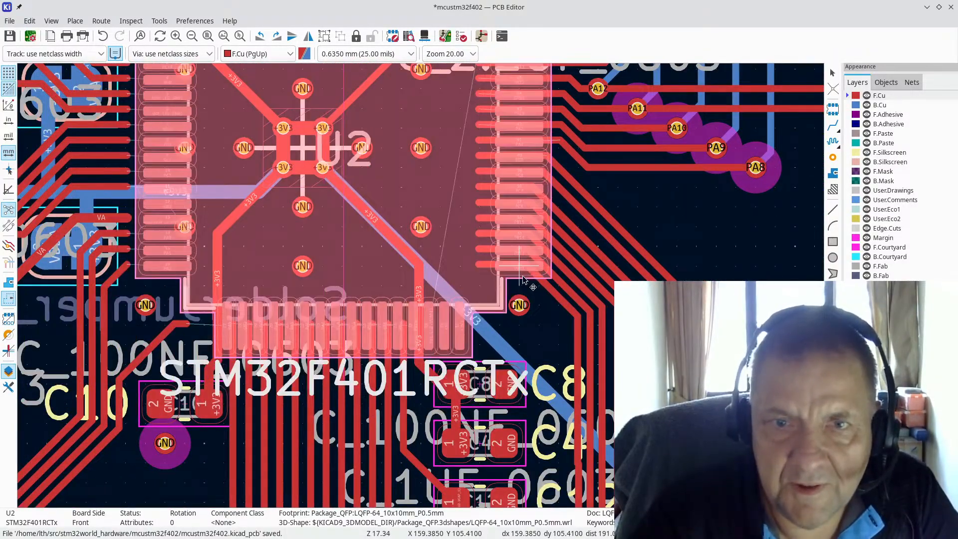
{"action": "scroll", "coordinate": [509, 280], "scroll_direction": "down", "scroll_amount": 9}
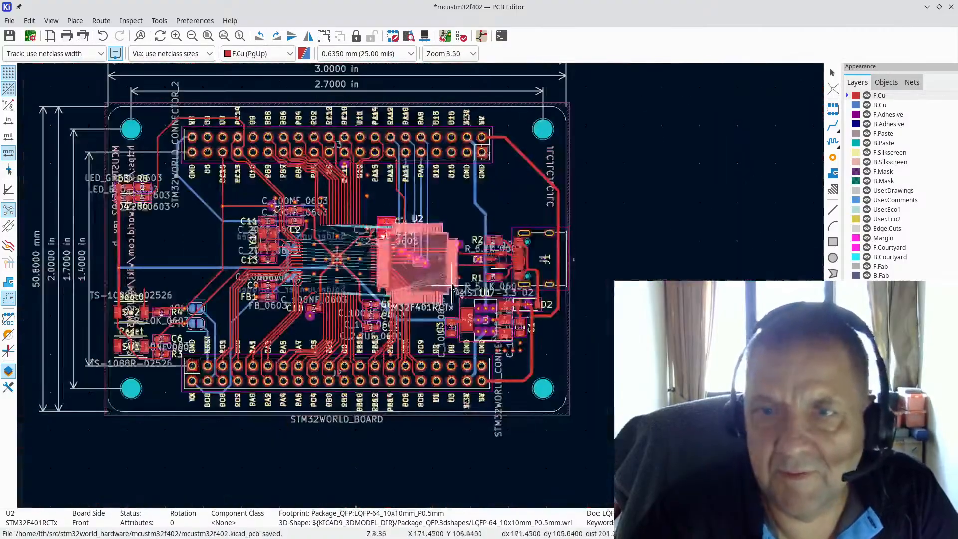
{"action": "left_click", "coordinate": [681, 267]}
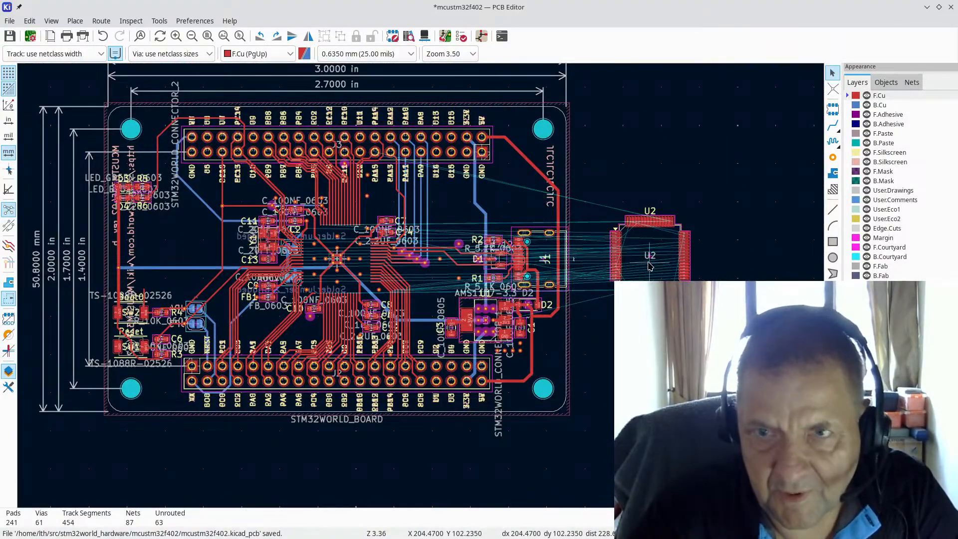
Step: Move U2 onto the board at X 152.4, Y 101.6 mm, lining its pads up with the existing tracks, and save the board
{"action": "left_click_drag", "start_coordinate": [646, 270], "coordinate": [432, 275]}
{"action": "scroll", "coordinate": [432, 274], "scroll_direction": "up", "scroll_amount": 4}
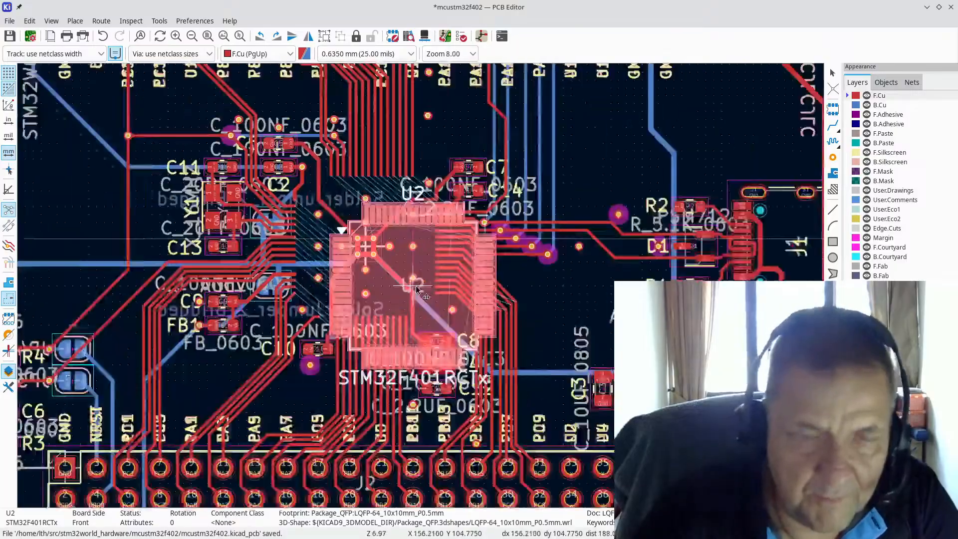
{"action": "mouse_move", "coordinate": [345, 266]}
{"action": "left_mouse_down"}
{"action": "mouse_move", "coordinate": [363, 241]}
{"action": "mouse_move", "coordinate": [335, 239]}
{"action": "mouse_move", "coordinate": [363, 222]}
{"action": "mouse_move", "coordinate": [363, 237]}
{"action": "left_mouse_up"}
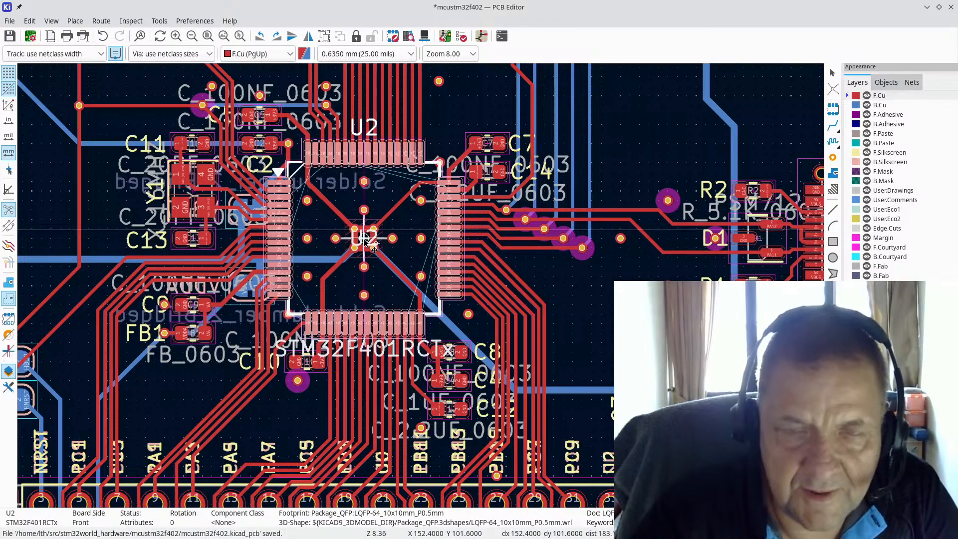
{"action": "mouse_move", "coordinate": [364, 241]}
{"action": "left_mouse_down"}
{"action": "mouse_move", "coordinate": [436, 167]}
{"action": "mouse_move", "coordinate": [305, 227]}
{"action": "mouse_move", "coordinate": [311, 242]}
{"action": "mouse_move", "coordinate": [334, 232]}
{"action": "mouse_move", "coordinate": [364, 238]}
{"action": "left_mouse_up"}
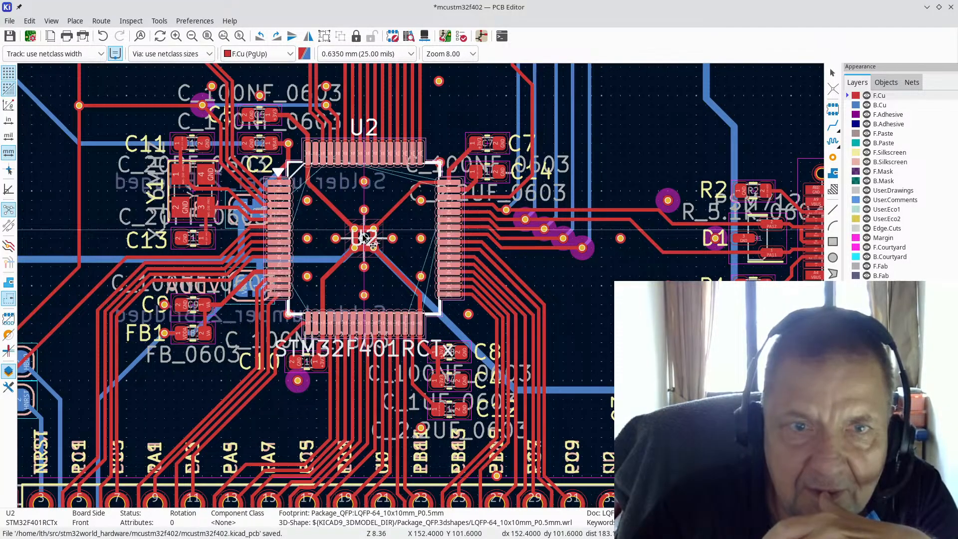
{"action": "key", "text": "Escape"}
Step: Run the Design Rules Checker on the board with all zones refilled
{"action": "scroll", "coordinate": [374, 281], "scroll_direction": "up", "scroll_amount": 4}
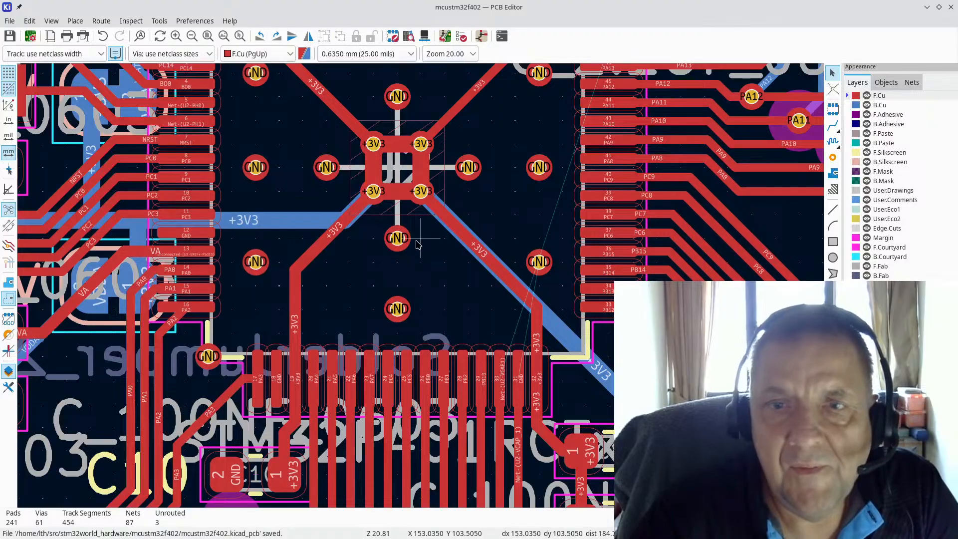
{"action": "left_click", "coordinate": [129, 21]}
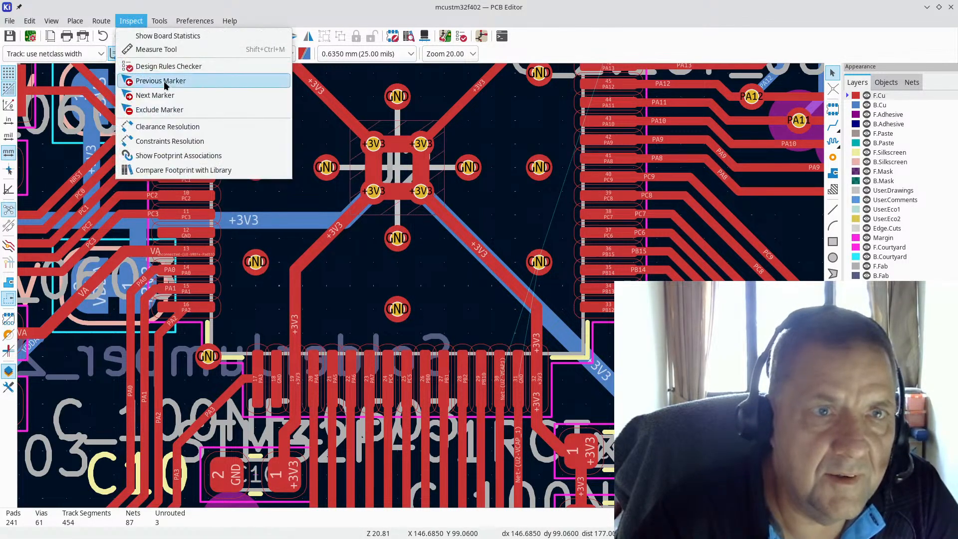
{"action": "left_click", "coordinate": [174, 70]}
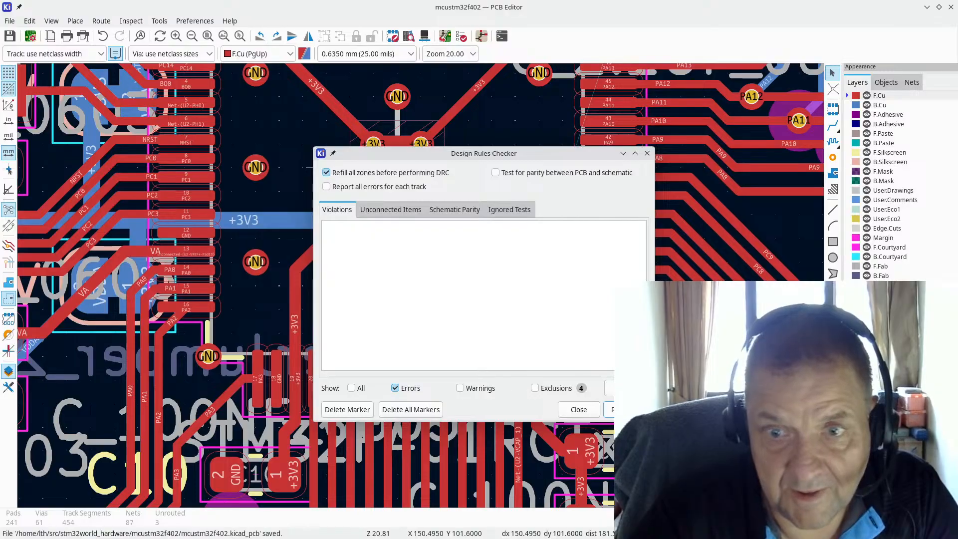
{"action": "key", "text": "Return"}
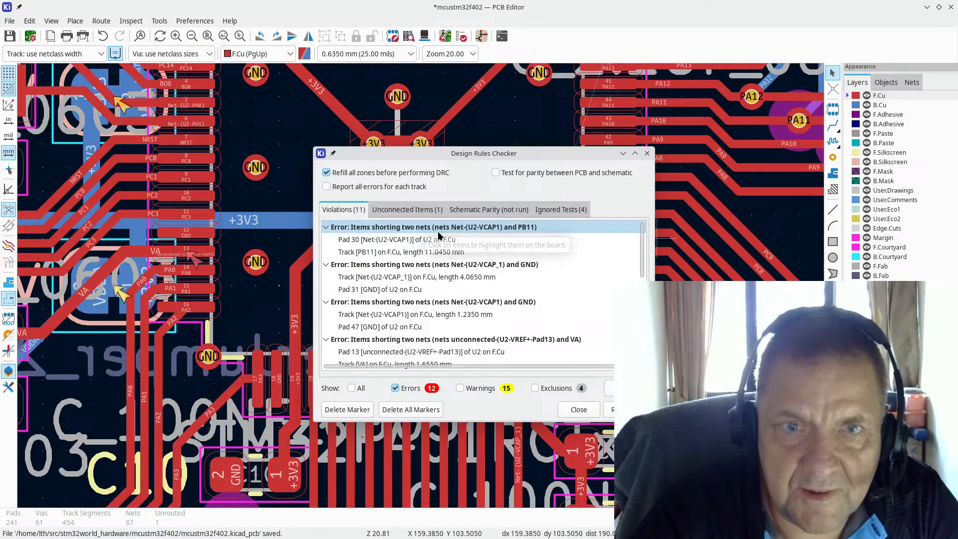
Step: Locate the short at U2 pad 30 and delete the Net-(U2-VCAP_1) track segment at pad 31 and the PB11 segment at pad 30
{"action": "left_click", "coordinate": [398, 239]}
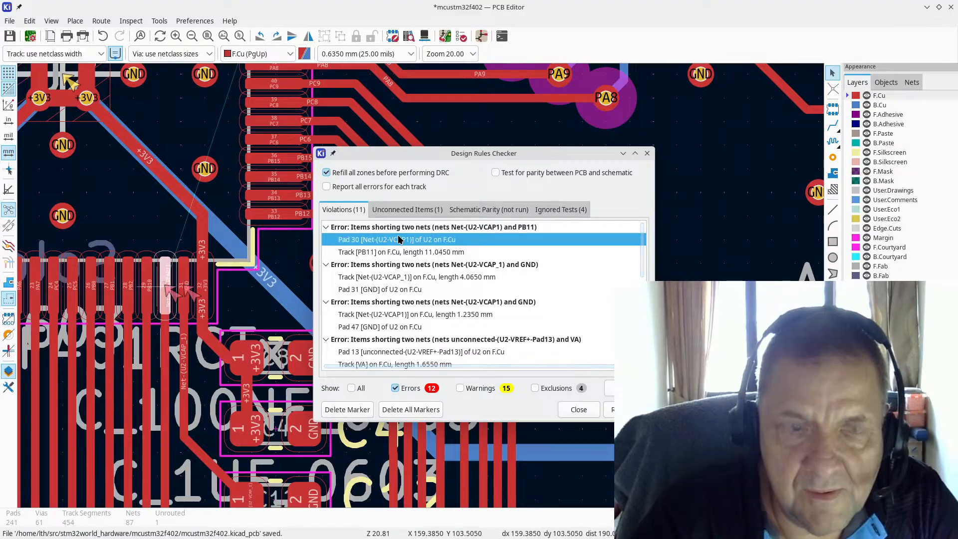
{"action": "double_click", "coordinate": [399, 240]}
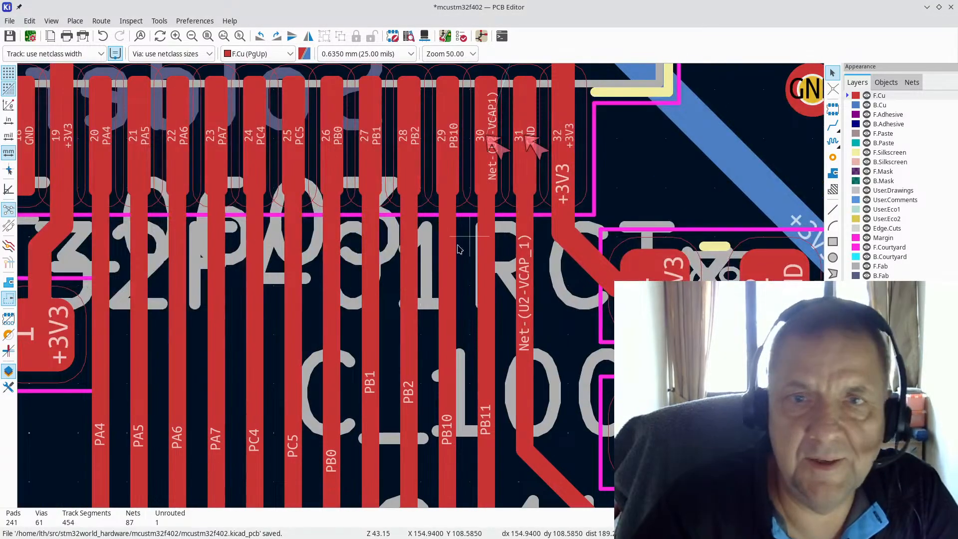
{"action": "scroll", "coordinate": [421, 288], "scroll_direction": "down", "scroll_amount": 1}
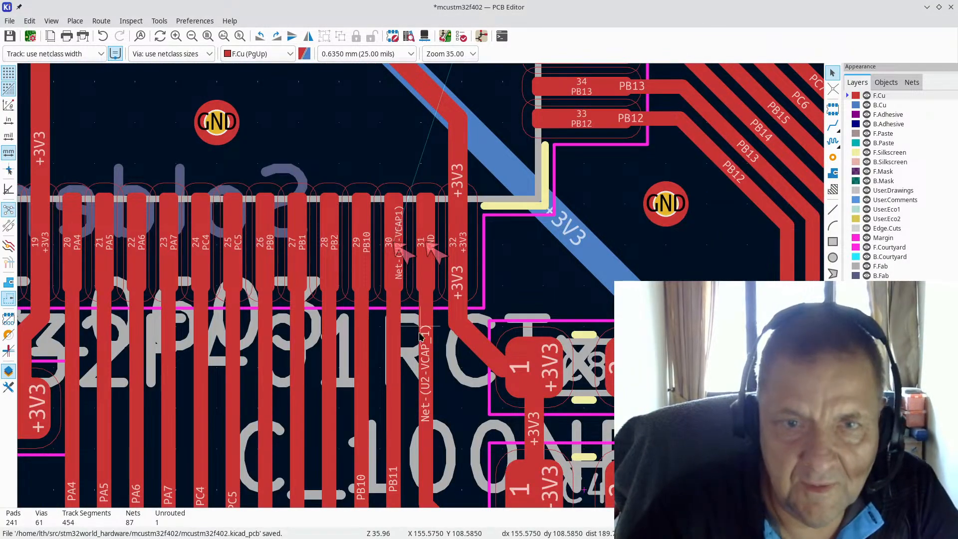
{"action": "scroll", "coordinate": [410, 289], "scroll_direction": "up", "scroll_amount": 1}
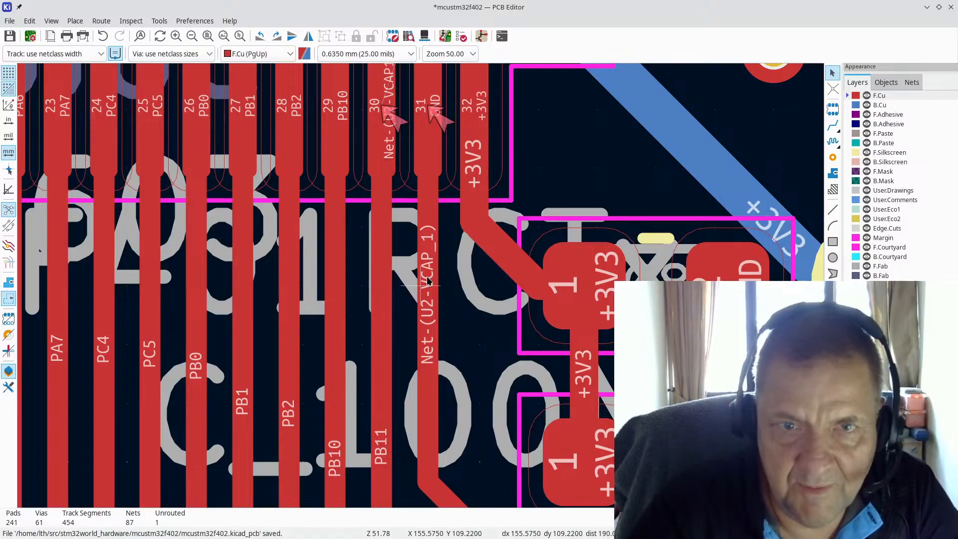
{"action": "left_click", "coordinate": [428, 281]}
{"action": "key", "text": "Delete"}
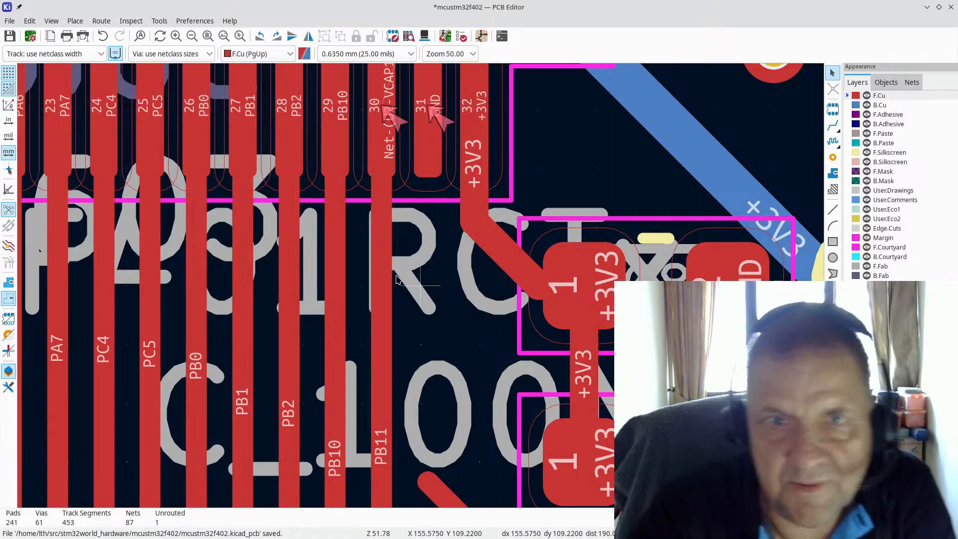
{"action": "left_click", "coordinate": [378, 313]}
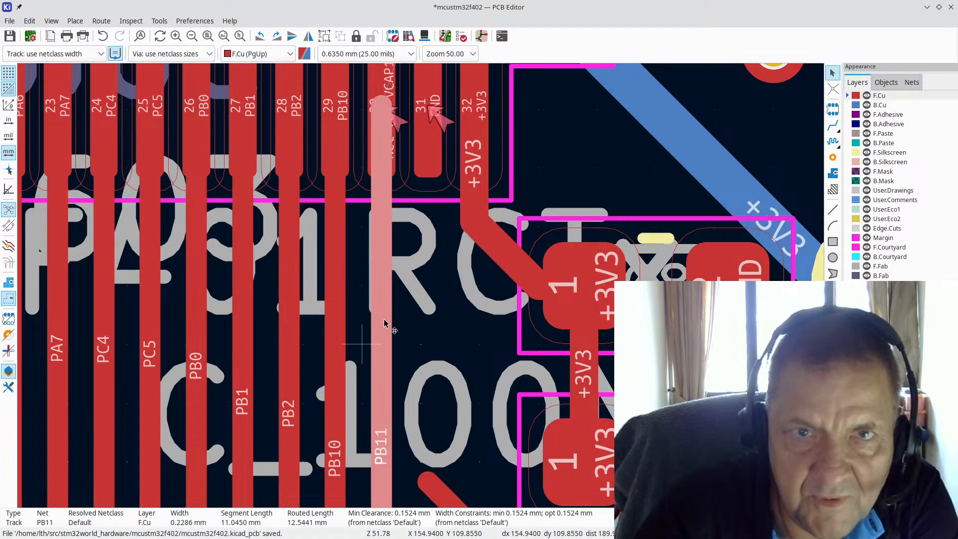
{"action": "key", "text": "Delete"}
Step: Rerun the Design Rules Checker to refresh the violations following the removal of the two shorting tracks
{"action": "scroll", "coordinate": [422, 289], "scroll_direction": "down", "scroll_amount": 1}
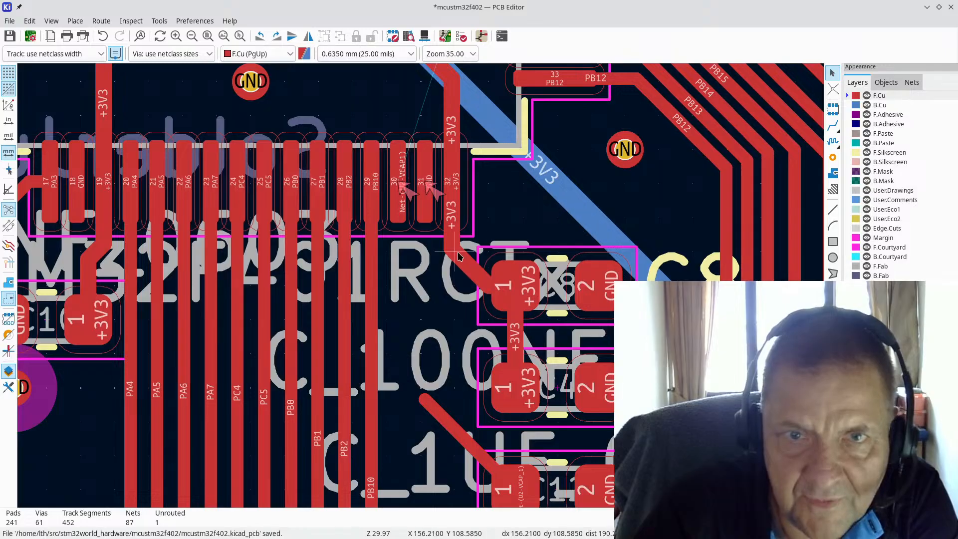
{"action": "scroll", "coordinate": [424, 284], "scroll_direction": "down", "scroll_amount": 1}
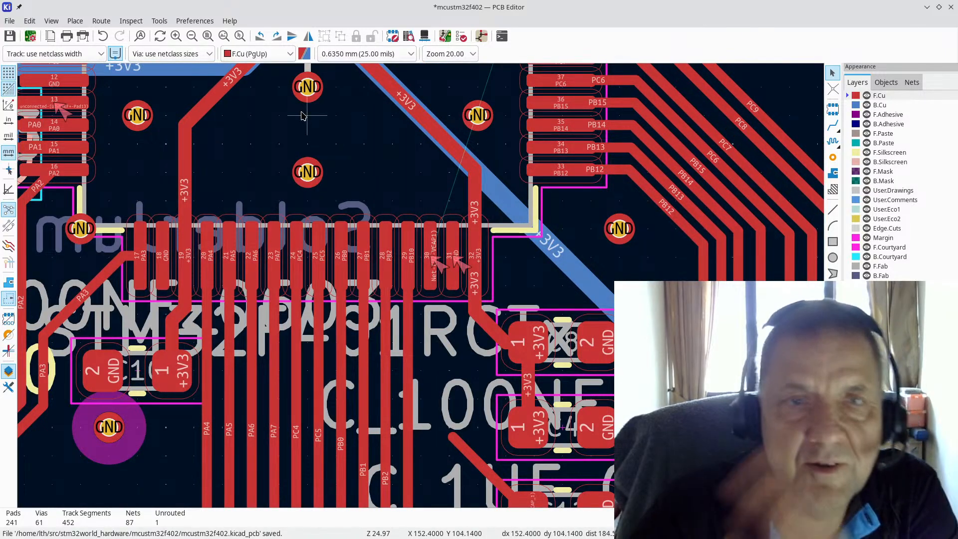
{"action": "left_click", "coordinate": [132, 21]}
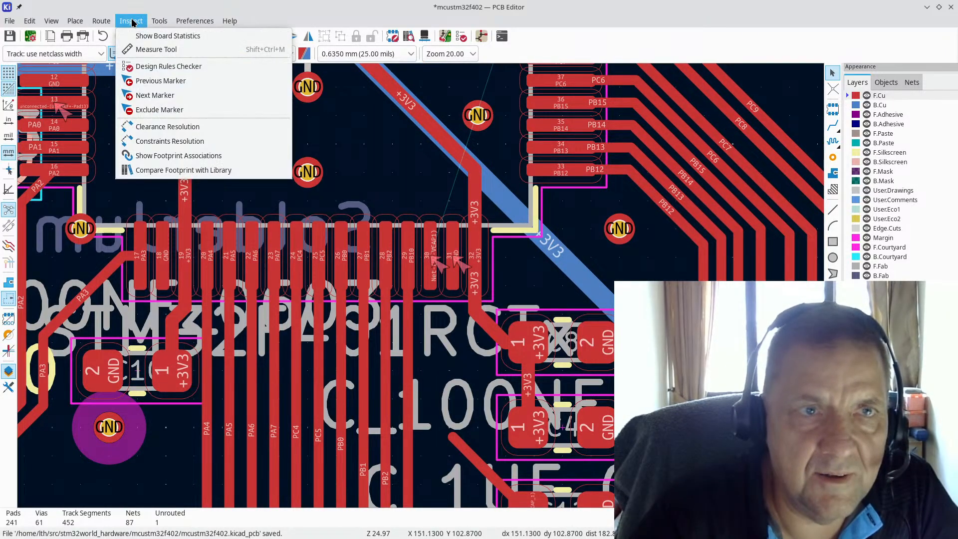
{"action": "left_click", "coordinate": [163, 66]}
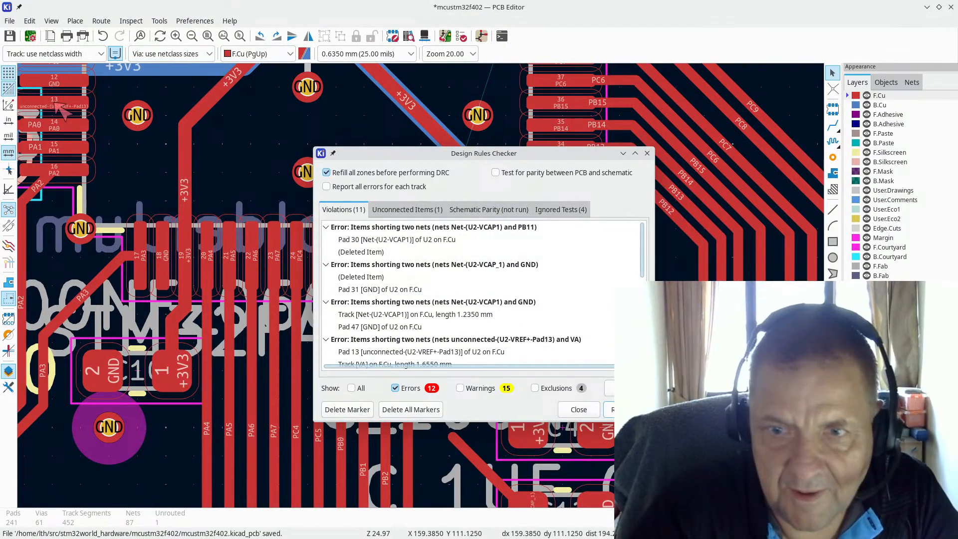
{"action": "key", "text": "Return"}
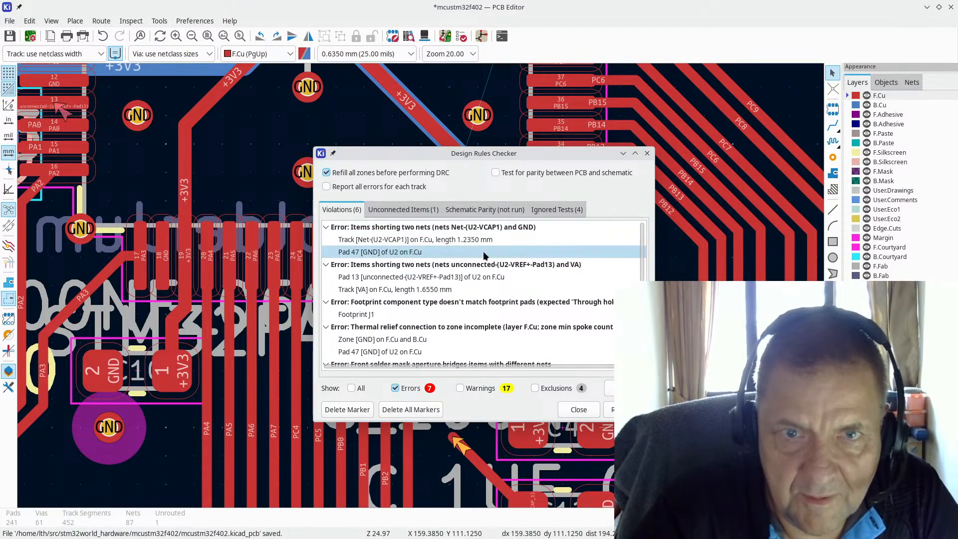
Step: Locate the short at U2 pad 47, delete the diagonal Net-(U2-VCAP1) track segment between it and the capacitor pad, and rerun the design rules check
{"action": "left_click_drag", "start_coordinate": [540, 152], "coordinate": [843, 19]}
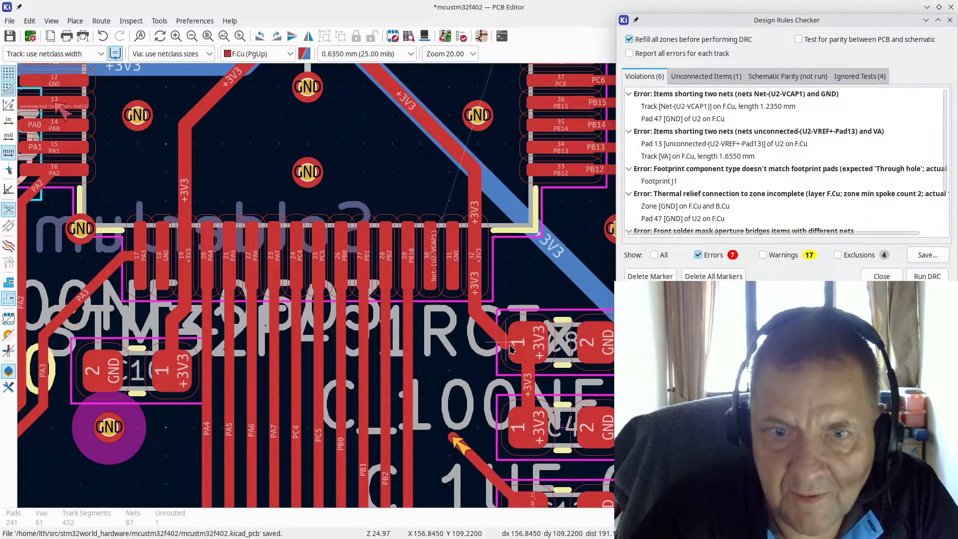
{"action": "left_click", "coordinate": [813, 95]}
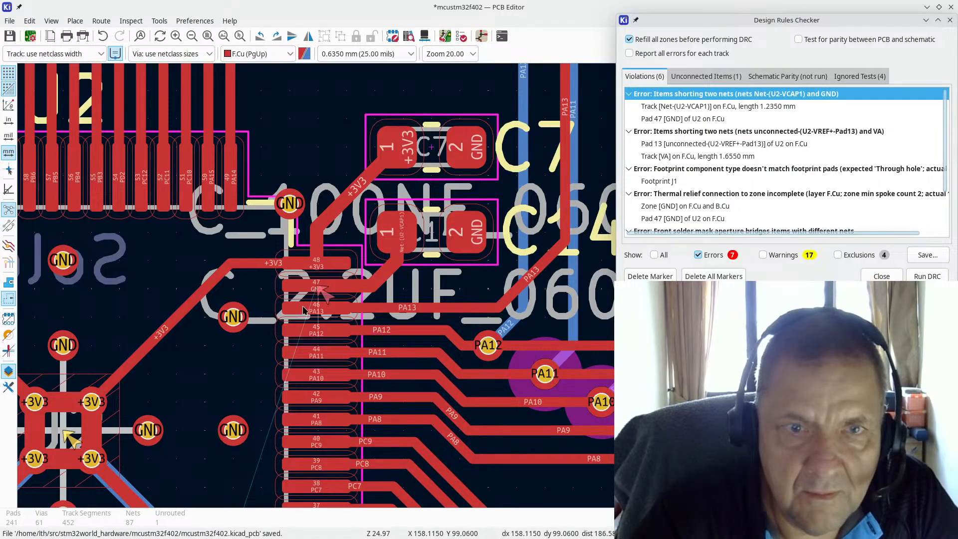
{"action": "scroll", "coordinate": [311, 300], "scroll_direction": "up", "scroll_amount": 3}
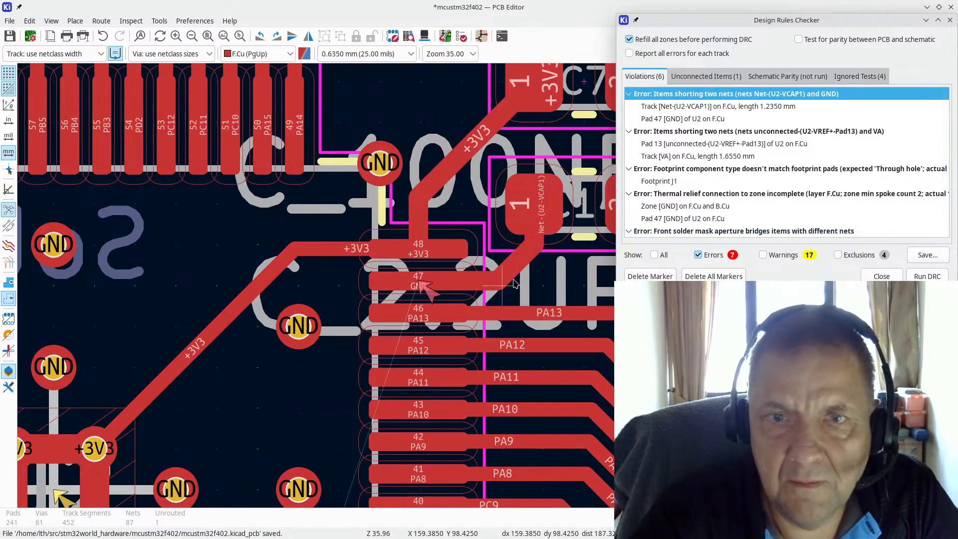
{"action": "left_click", "coordinate": [517, 258]}
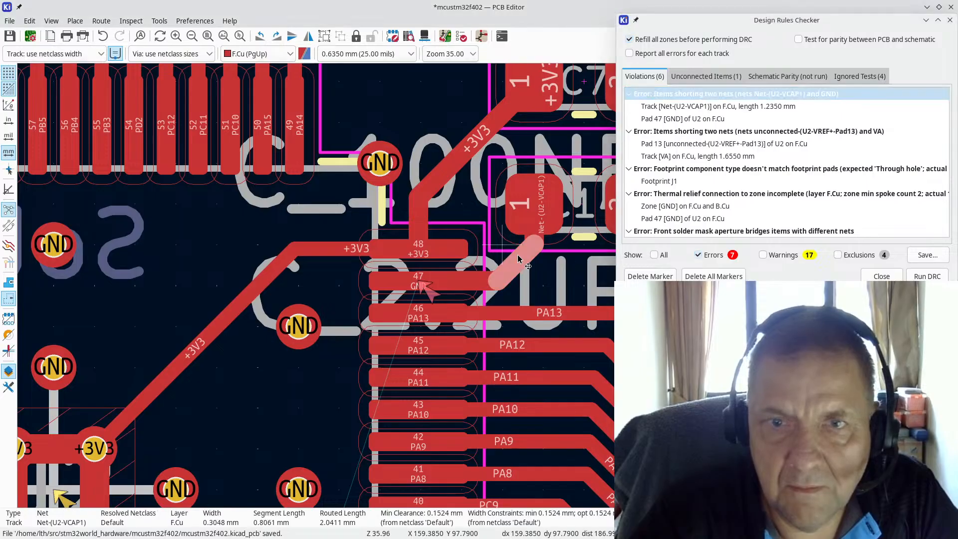
{"action": "key", "text": "Delete"}
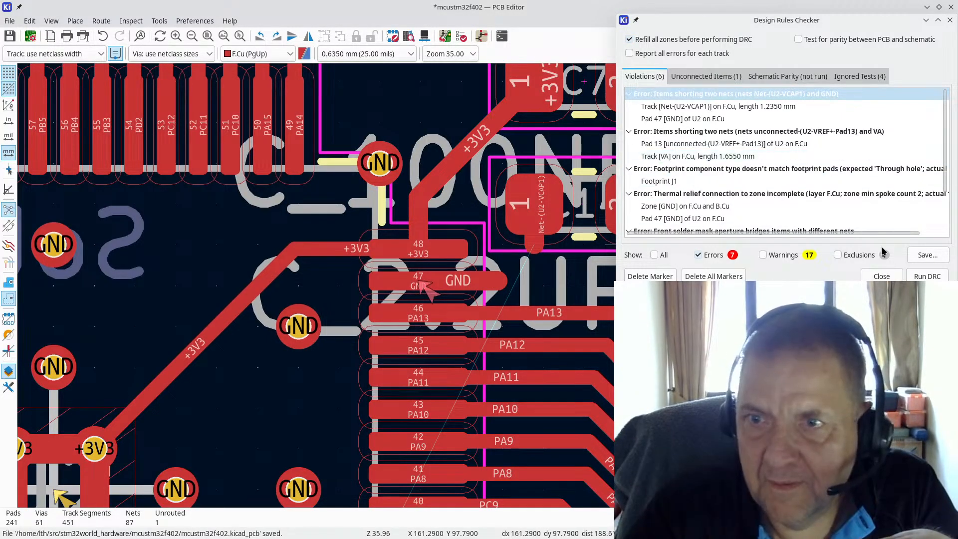
{"action": "left_click", "coordinate": [923, 276]}
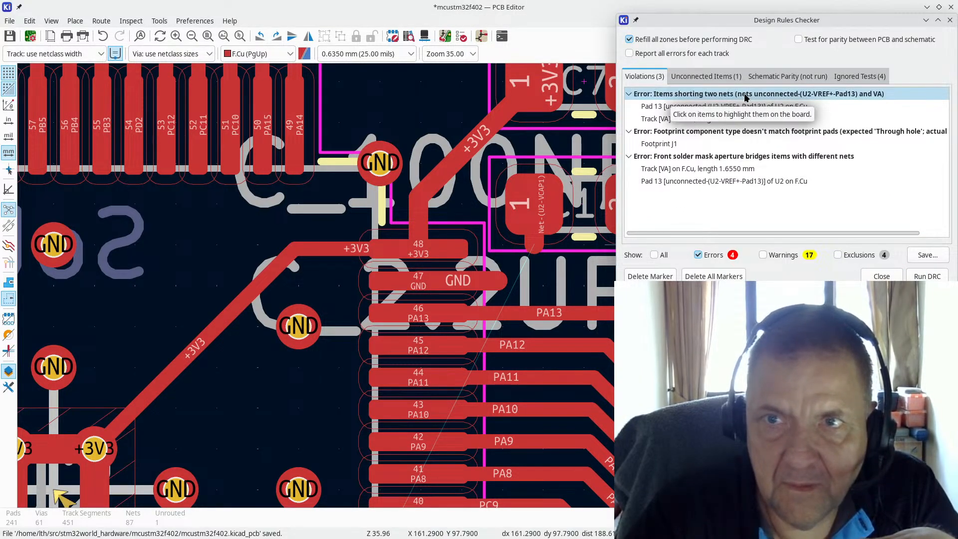
Step: Locate the short at U2 pad 13, delete the horizontal VA track segment ending on the pad, and rerun the design rules check
{"action": "left_click", "coordinate": [744, 98]}
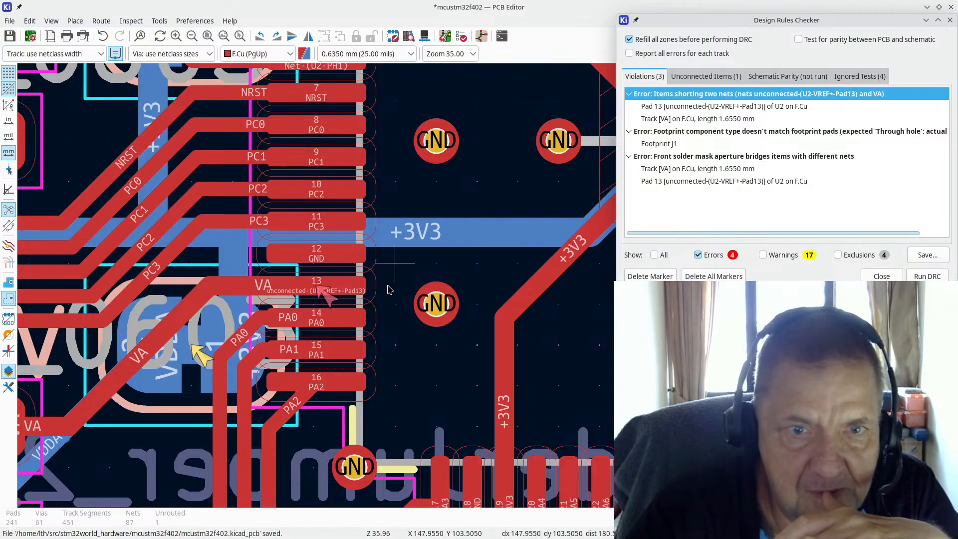
{"action": "left_click", "coordinate": [248, 285]}
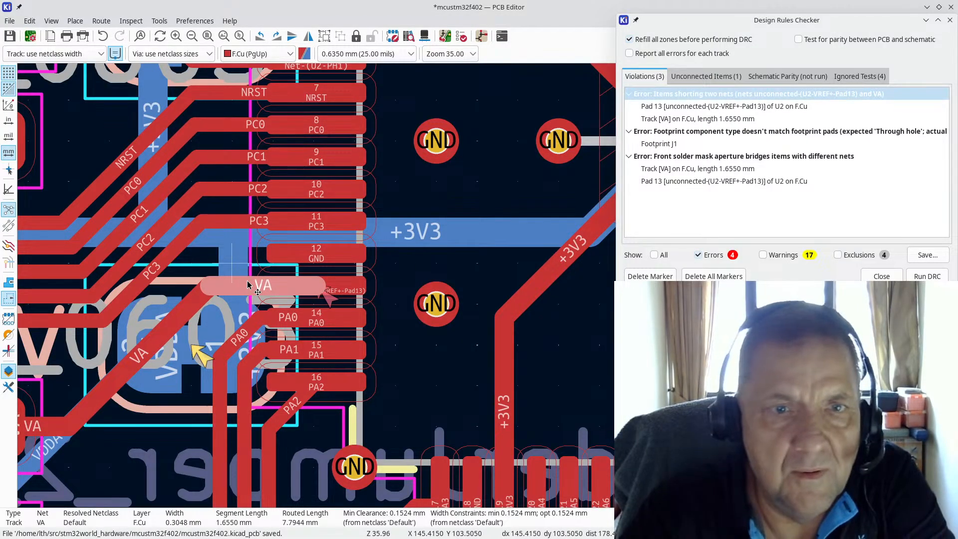
{"action": "key", "text": "Delete"}
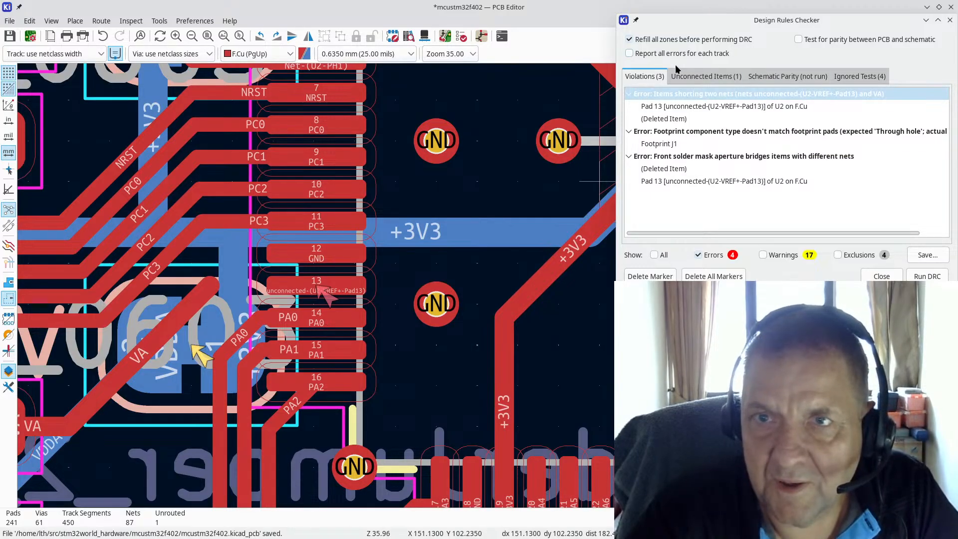
{"action": "left_click", "coordinate": [927, 277]}
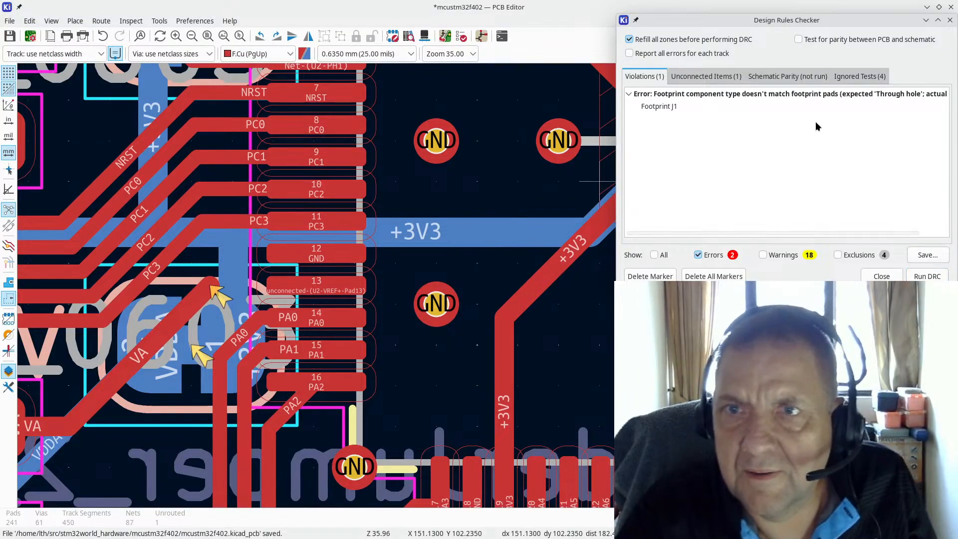
Step: Locate the footprint type violation on J1, close the Design Rules Checker and save the board
{"action": "left_click", "coordinate": [786, 93]}
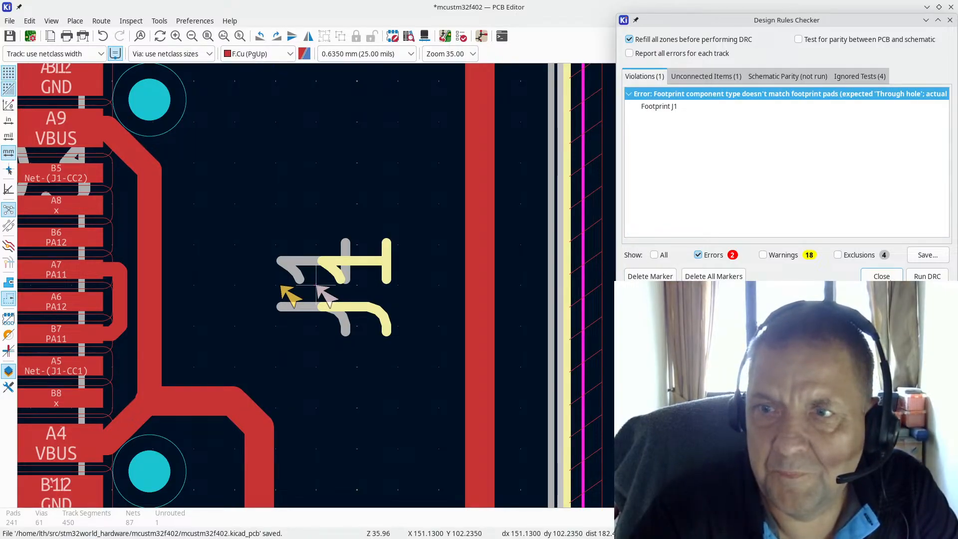
{"action": "left_click", "coordinate": [881, 276]}
{"action": "scroll", "coordinate": [418, 293], "scroll_direction": "down", "scroll_amount": 5}
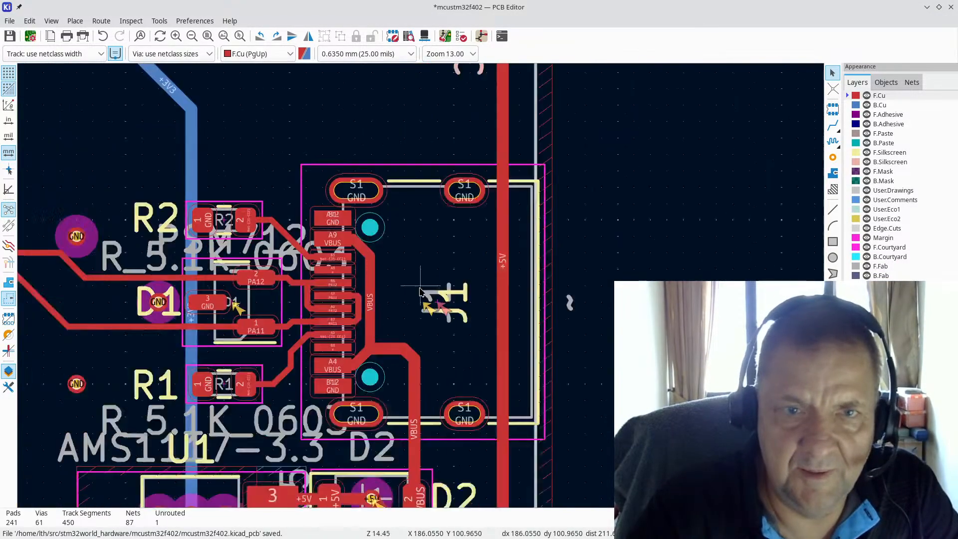
{"action": "key", "text": "ctrl+s"}
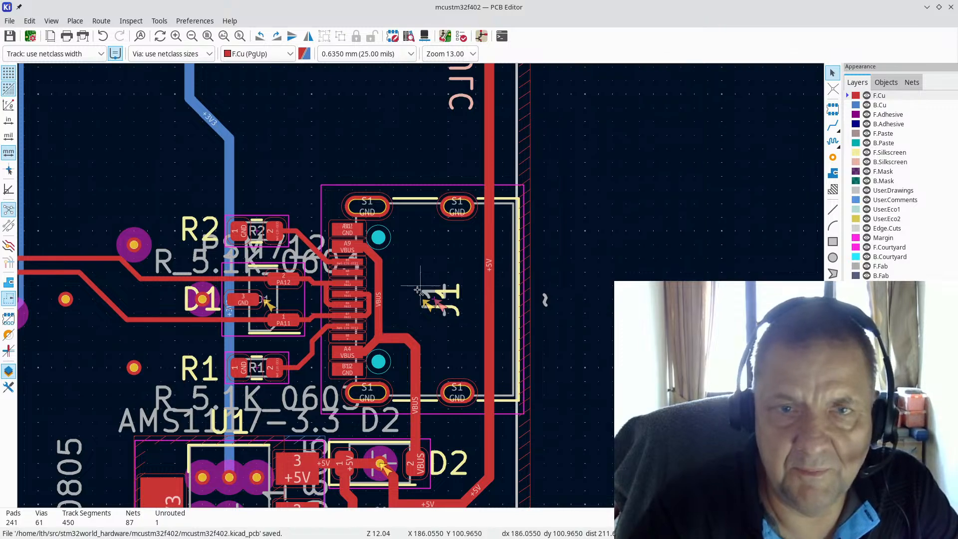
Step: Select USB-C connector J1 on the board and check its symbol's footprint assignment in the Schematic Editor
{"action": "left_click", "coordinate": [466, 258]}
{"action": "right_click", "coordinate": [467, 258]}
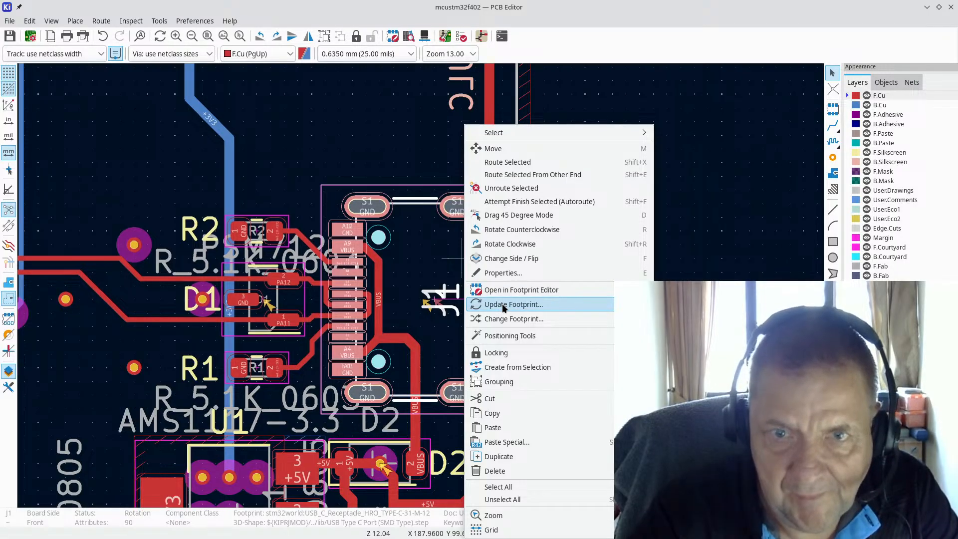
{"action": "key", "text": "Escape"}
{"action": "key", "text": "ctrl+s"}
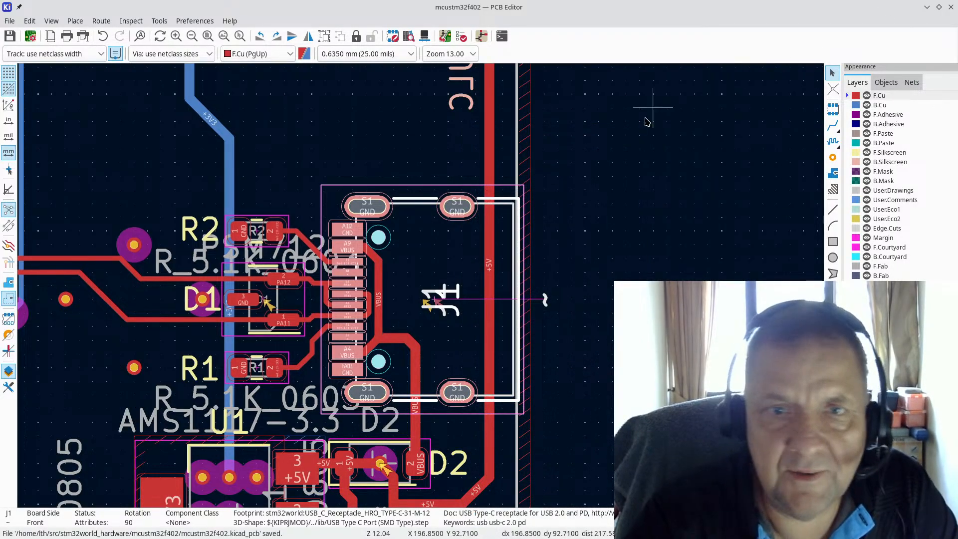
{"action": "key", "text": "alt+Tab"}
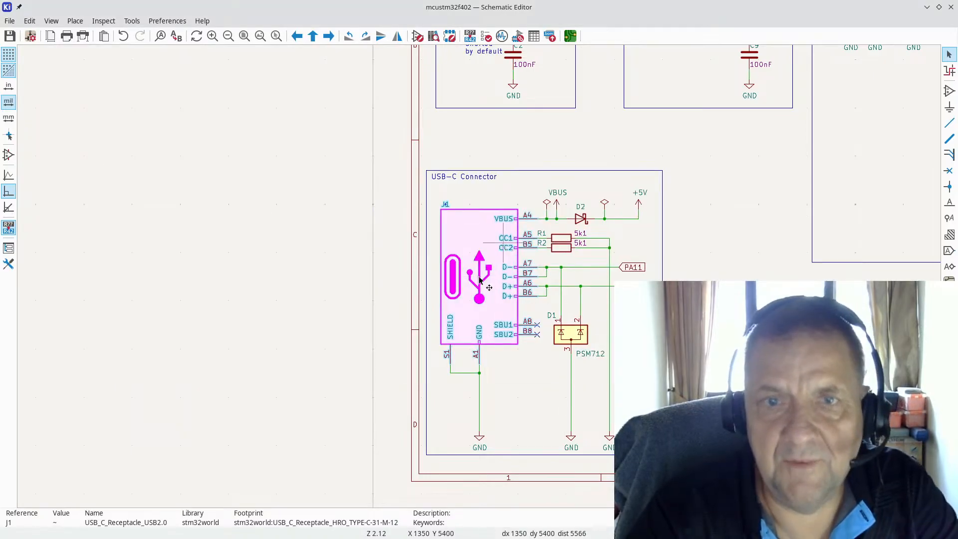
{"action": "scroll", "coordinate": [504, 245], "scroll_direction": "up", "scroll_amount": 3}
{"action": "double_click", "coordinate": [458, 285]}
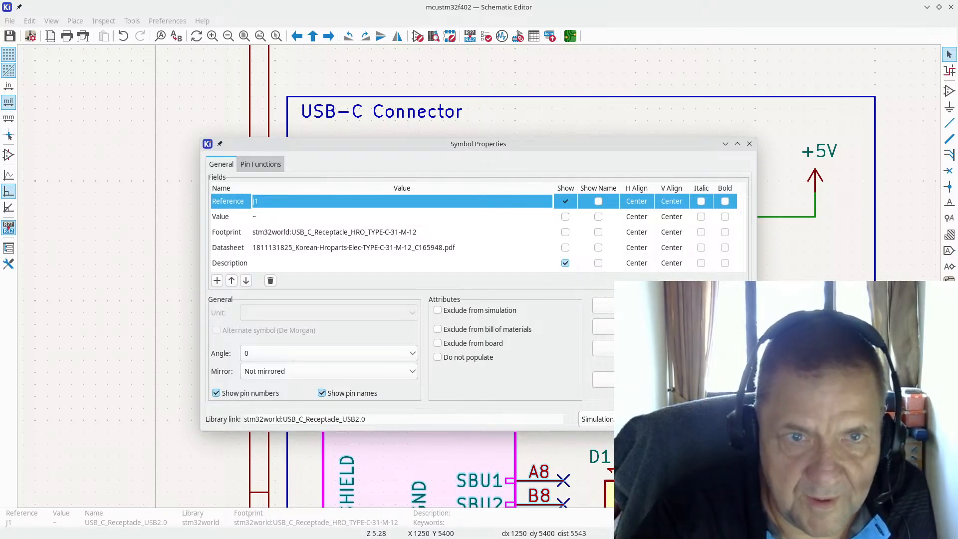
{"action": "left_click", "coordinate": [723, 419]}
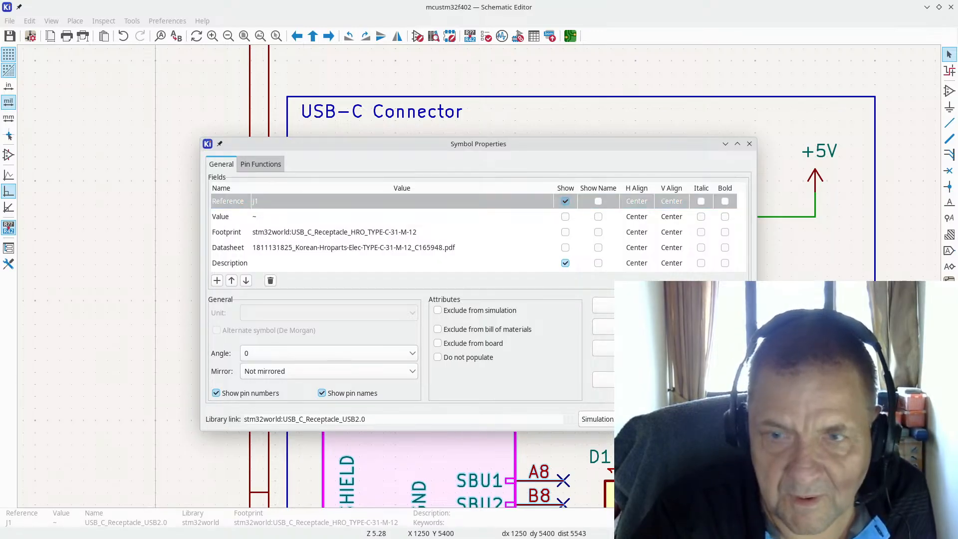
Step: Minimize the schematic and board windows and open the Footprint Editor from the project manager
{"action": "left_click", "coordinate": [927, 7]}
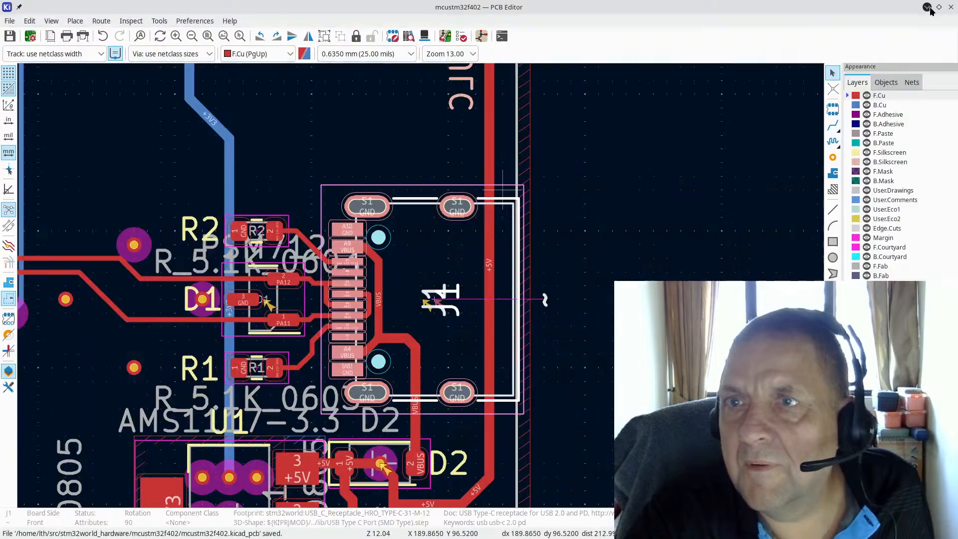
{"action": "left_click", "coordinate": [926, 7]}
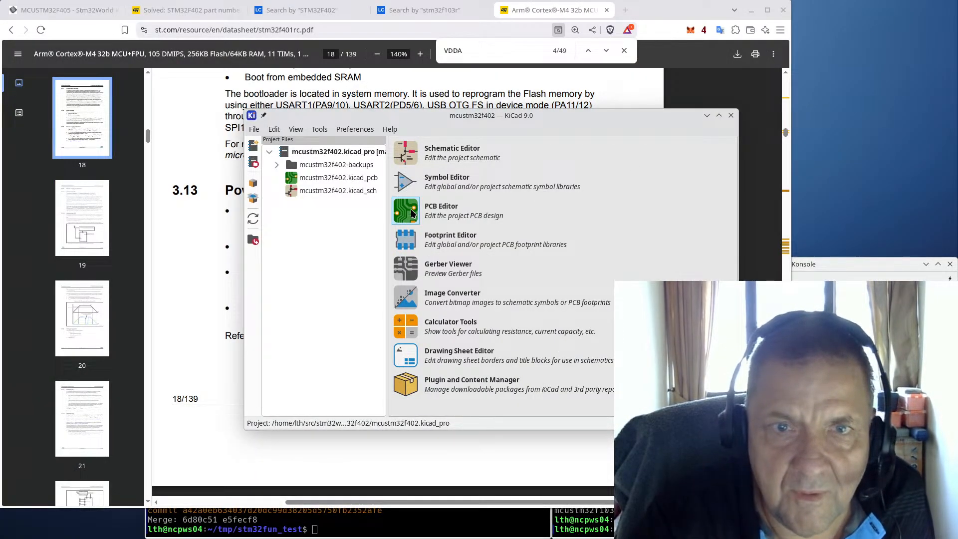
{"action": "left_click", "coordinate": [413, 240]}
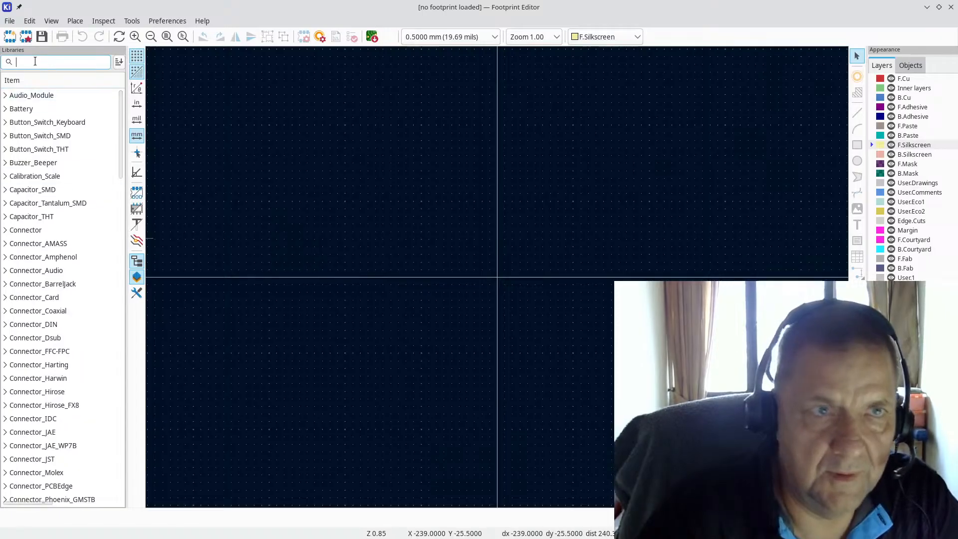
Step: Search the footprint libraries for stm32worl, and widen the filter to stm32
{"action": "type", "text": "s"}
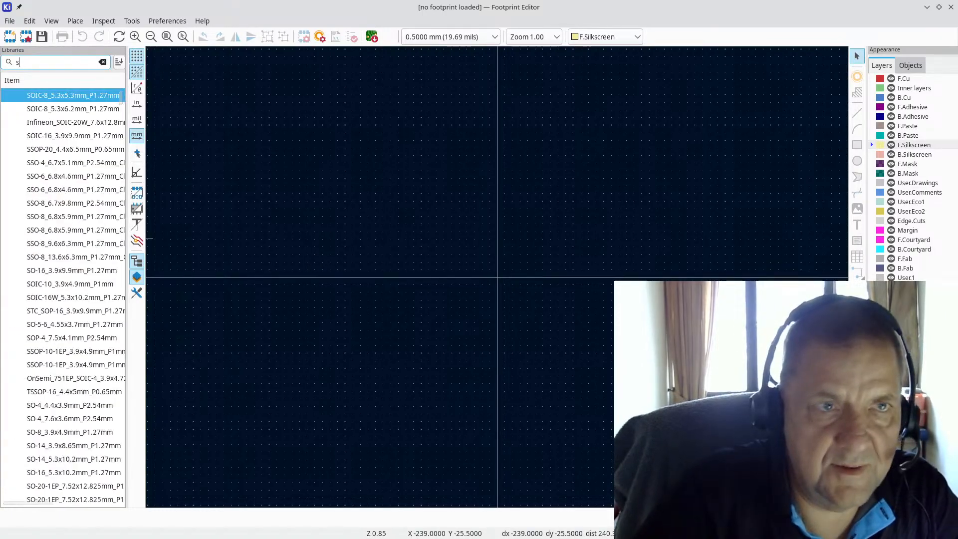
{"action": "type", "text": "tm32worl"}
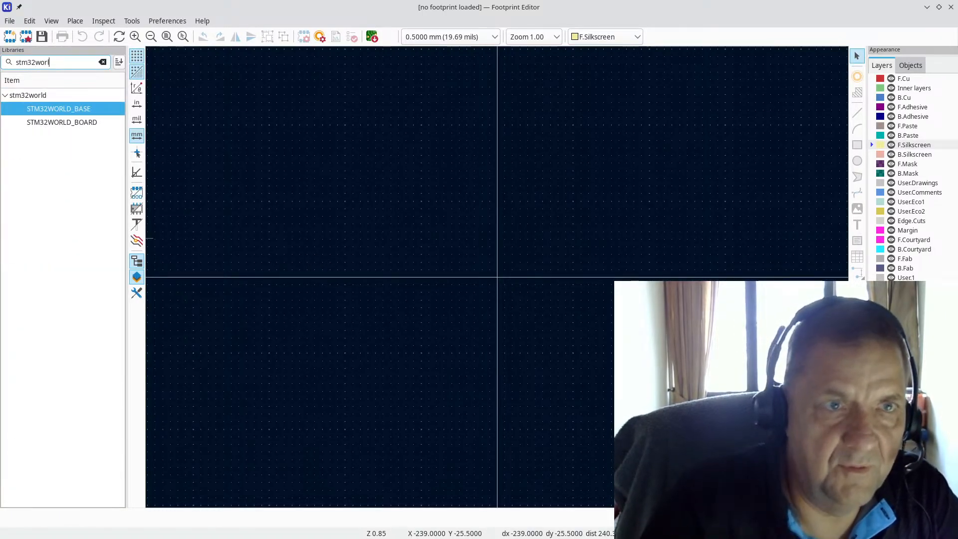
{"action": "key", "text": "BackSpace"}
{"action": "key", "text": "BackSpace"}
{"action": "key", "text": "BackSpace"}
{"action": "key", "text": "BackSpace"}
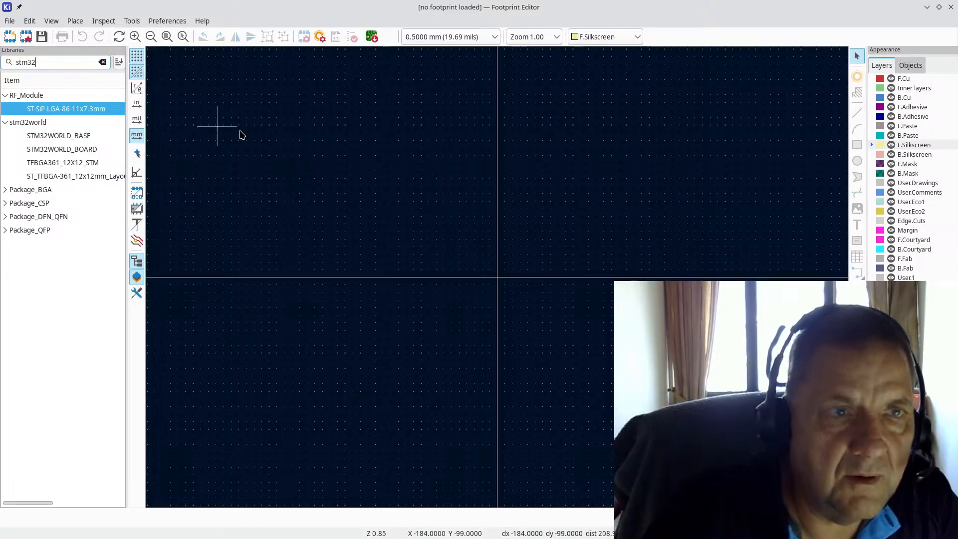
{"action": "key", "text": "alt+Tab"}
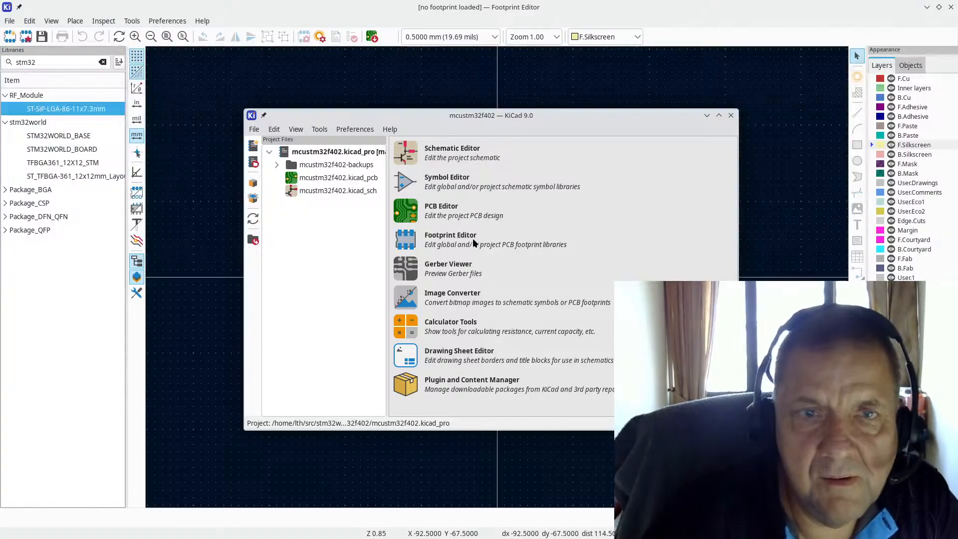
{"action": "key", "text": "alt+Tab"}
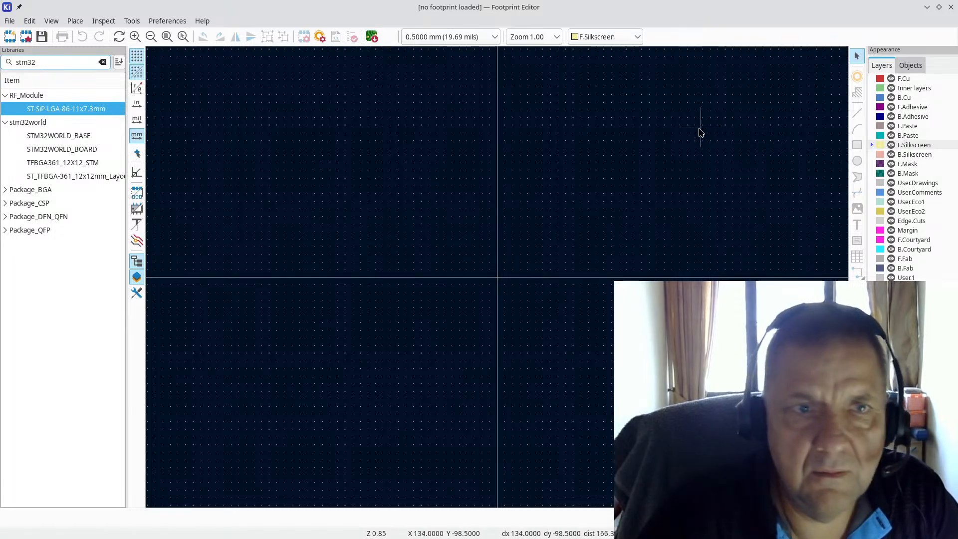
Step: Clear the library filter and open USB_C_Receptacle_HRO_TYPE-C-31-M-12 from the stm32world library
{"action": "left_click", "coordinate": [103, 61]}
{"action": "scroll", "coordinate": [70, 175], "scroll_direction": "down", "scroll_amount": 8}
{"action": "scroll", "coordinate": [60, 177], "scroll_direction": "down", "scroll_amount": 20}
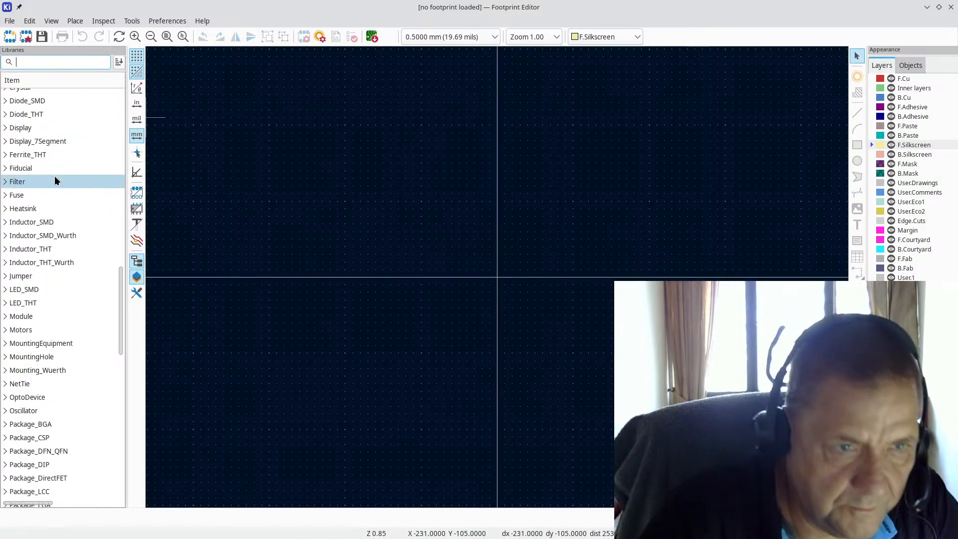
{"action": "scroll", "coordinate": [54, 183], "scroll_direction": "up", "scroll_amount": 2}
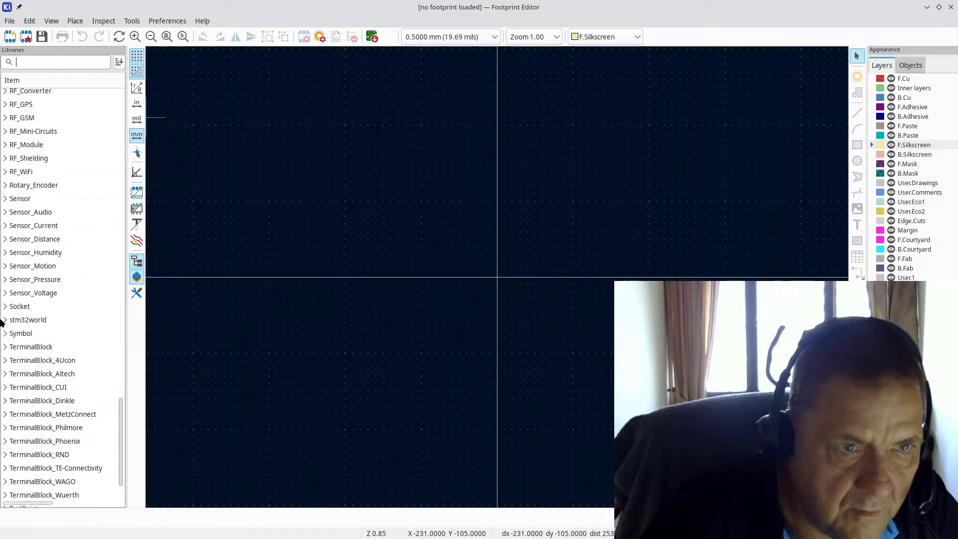
{"action": "left_click", "coordinate": [6, 321]}
{"action": "scroll", "coordinate": [97, 316], "scroll_direction": "down", "scroll_amount": 2}
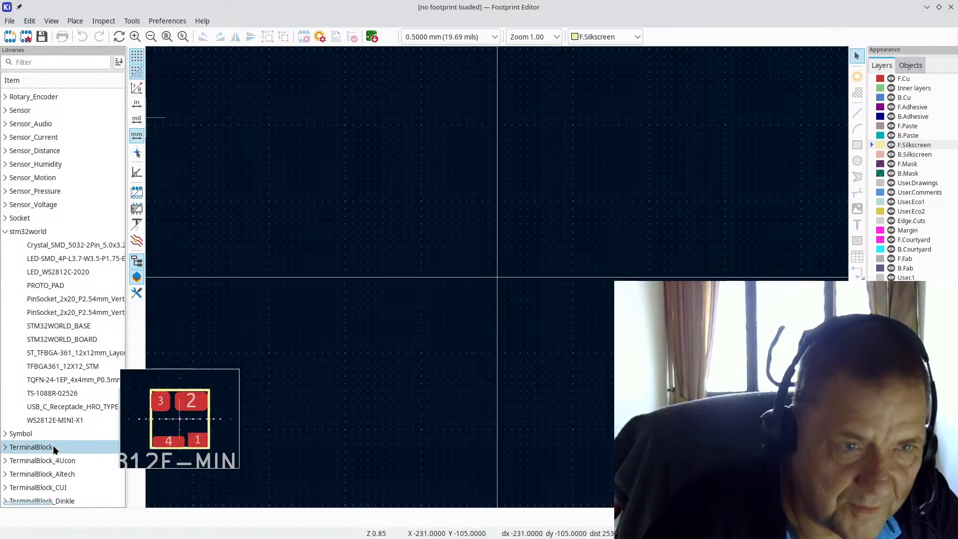
{"action": "left_click", "coordinate": [66, 407]}
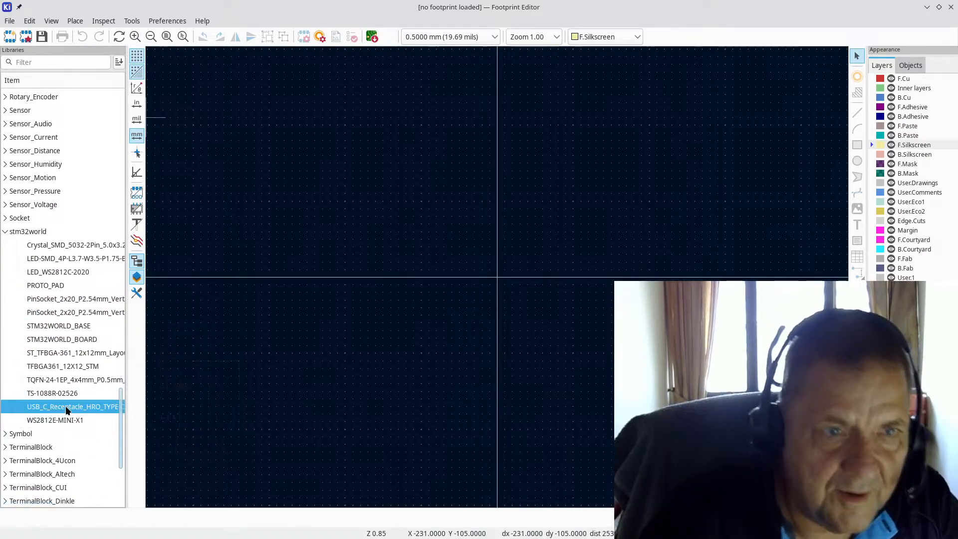
{"action": "double_click", "coordinate": [66, 407]}
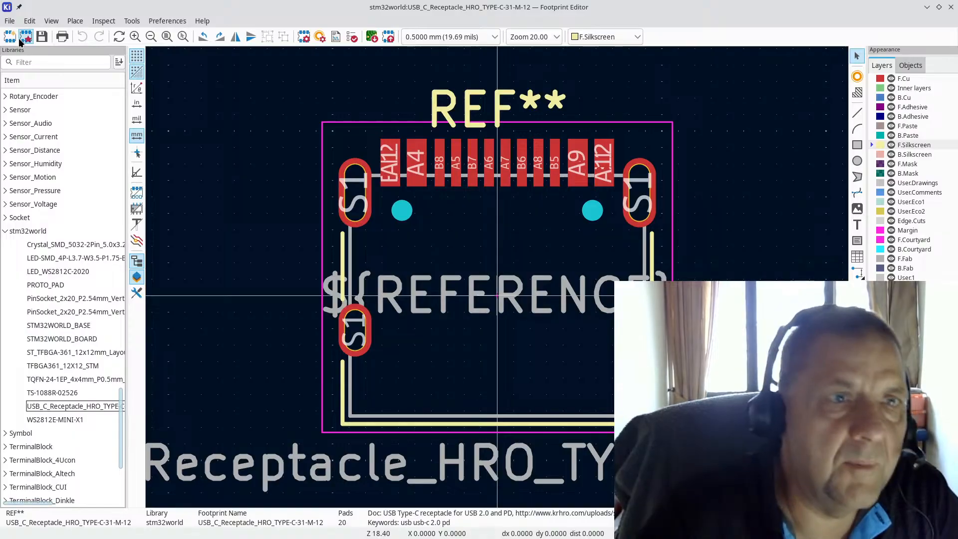
Step: Set the USB-C receptacle footprint's component type to Through hole in its properties and save the footprint
{"action": "left_click", "coordinate": [11, 21]}
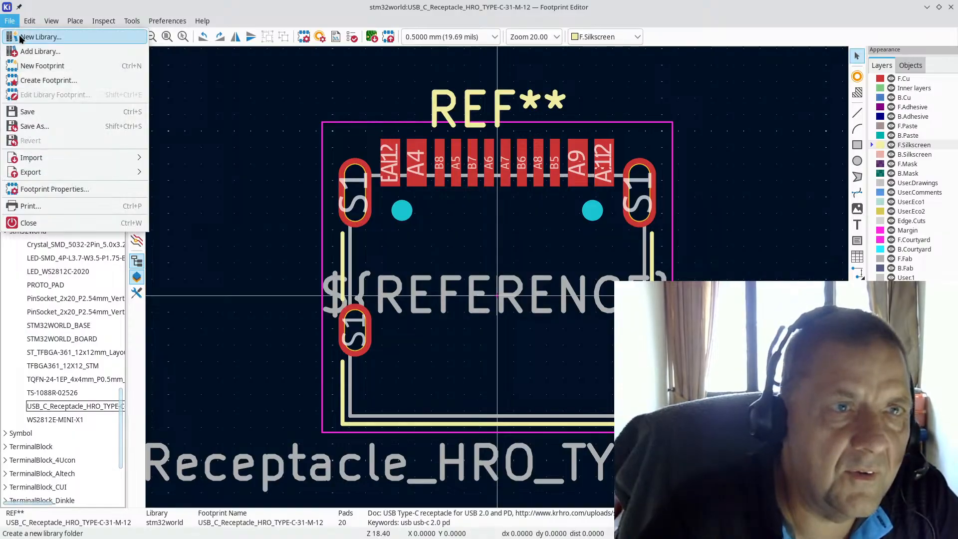
{"action": "left_click", "coordinate": [49, 188]}
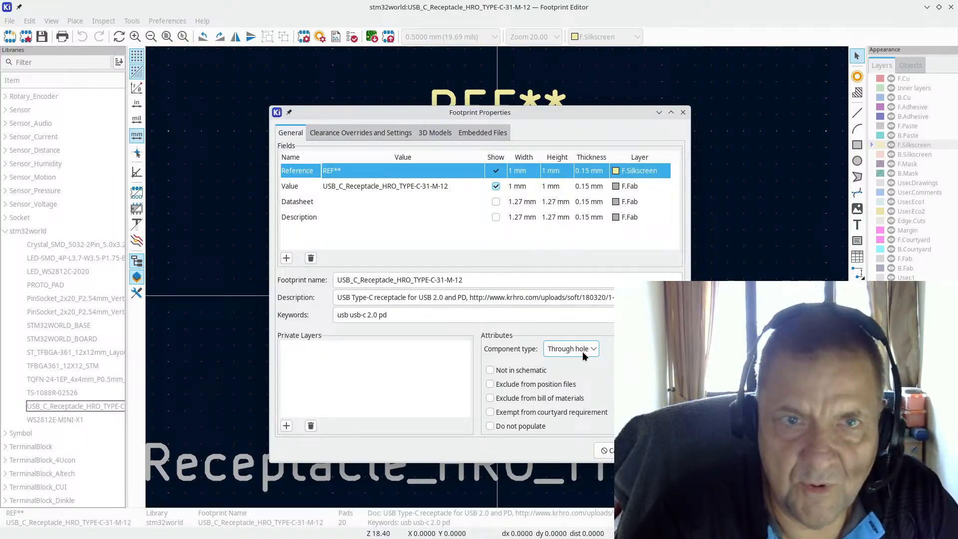
{"action": "left_click", "coordinate": [661, 450]}
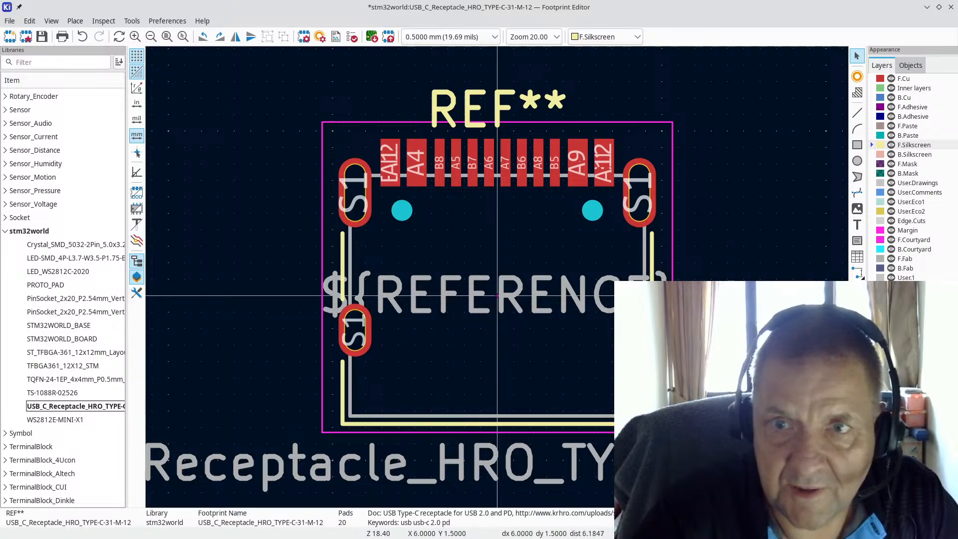
{"action": "key", "text": "ctrl+s"}
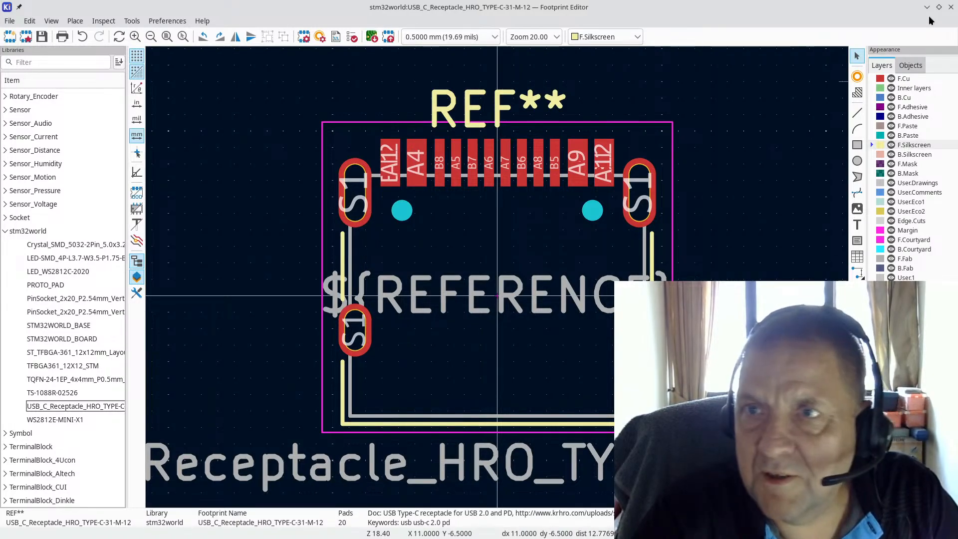
Step: Close the Footprint Editor, return to the board layout and select USB connector J1
{"action": "left_click", "coordinate": [950, 7]}
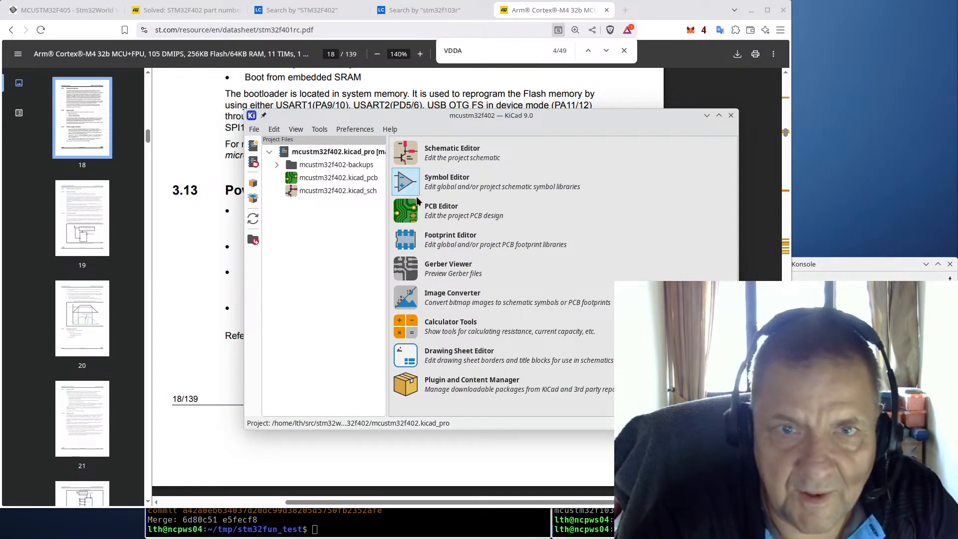
{"action": "left_click", "coordinate": [407, 216]}
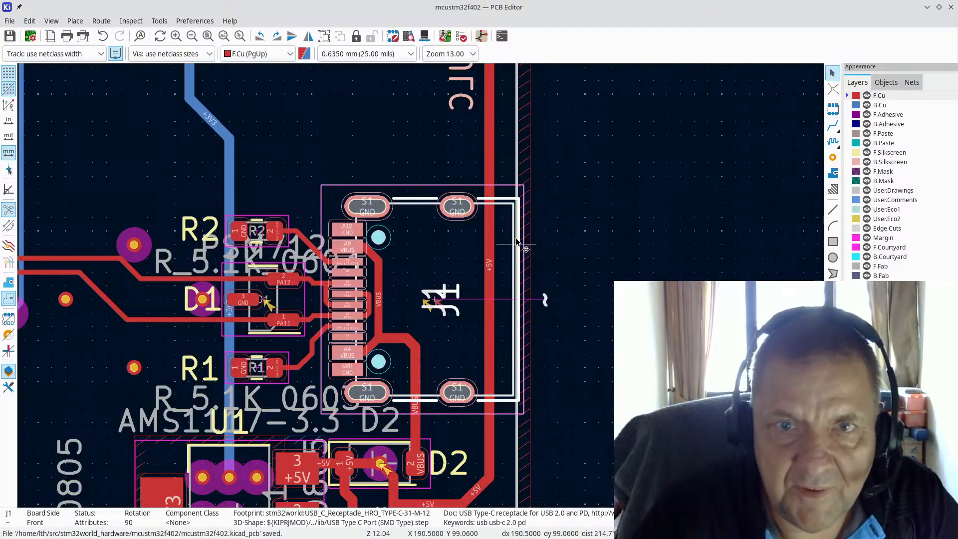
{"action": "key", "text": "Escape"}
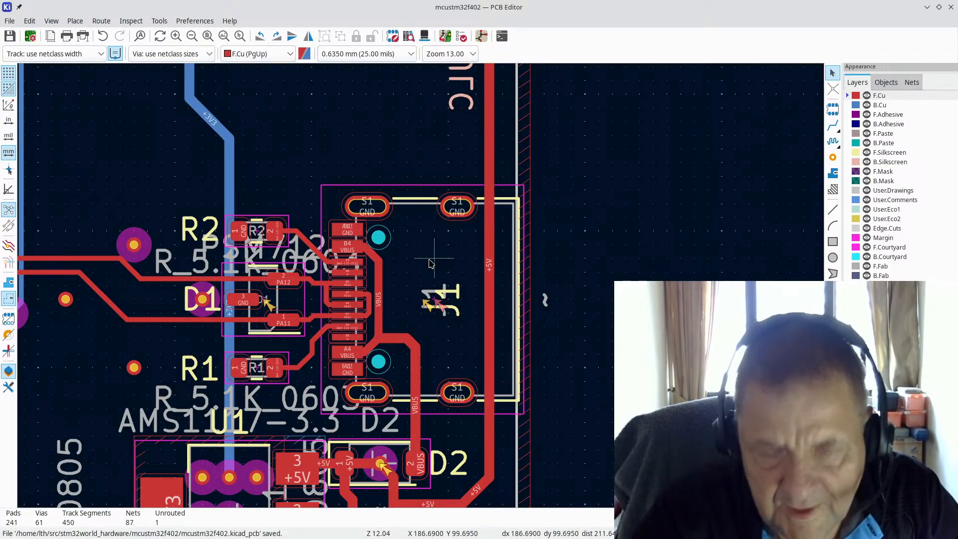
{"action": "left_click_drag", "start_coordinate": [435, 258], "coordinate": [419, 302]}
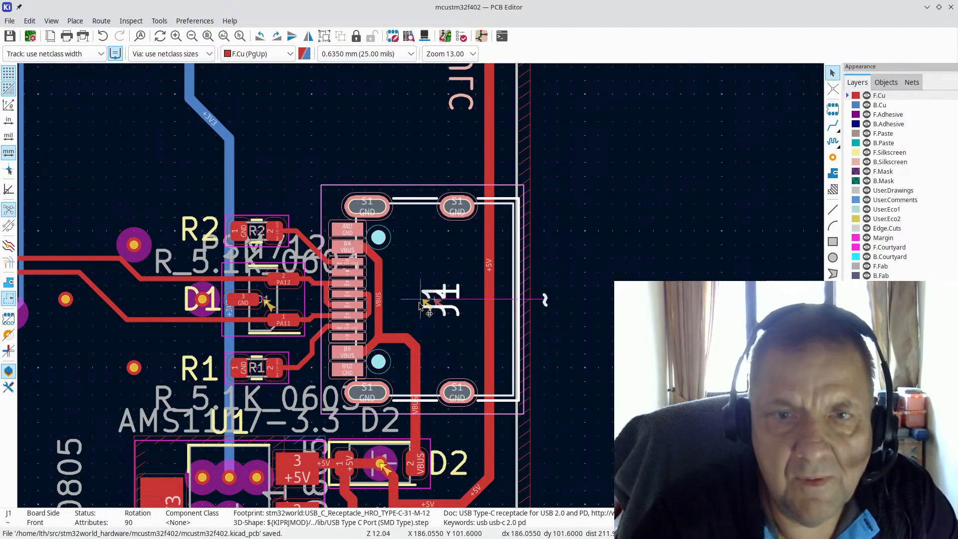
{"action": "key", "text": "ctrl+z"}
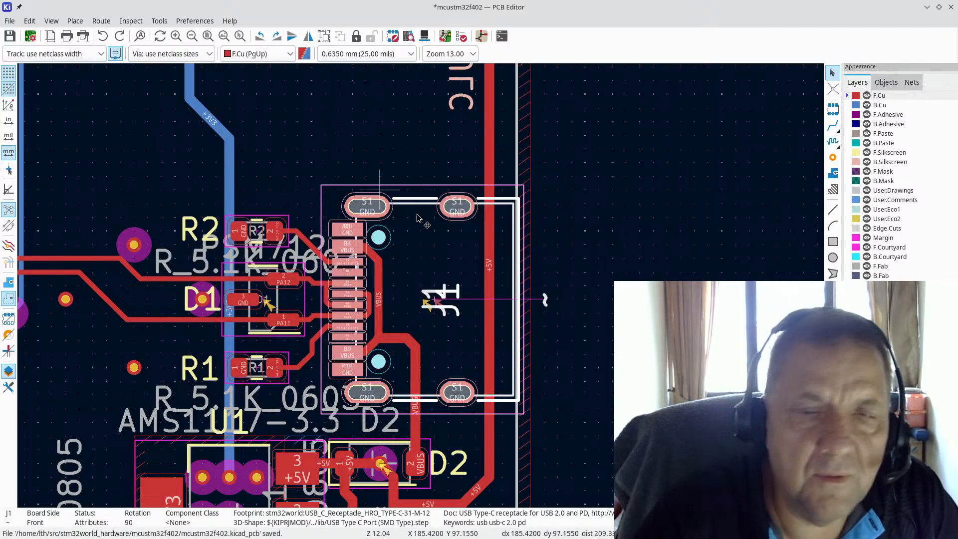
Step: Update all footprints on the board from the library, keeping the 3D model reset enabled, and clear the selection
{"action": "left_click", "coordinate": [159, 21]}
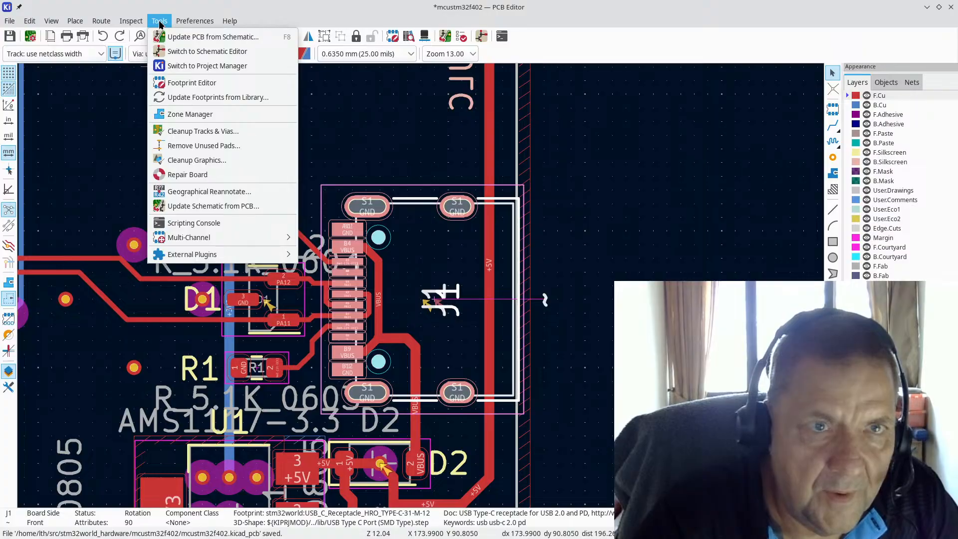
{"action": "left_click", "coordinate": [165, 98]}
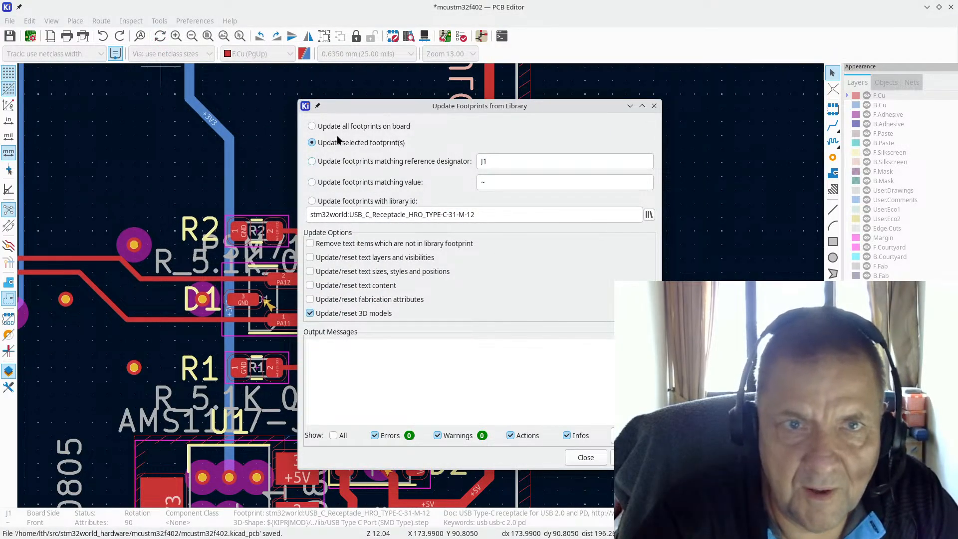
{"action": "left_click", "coordinate": [312, 126]}
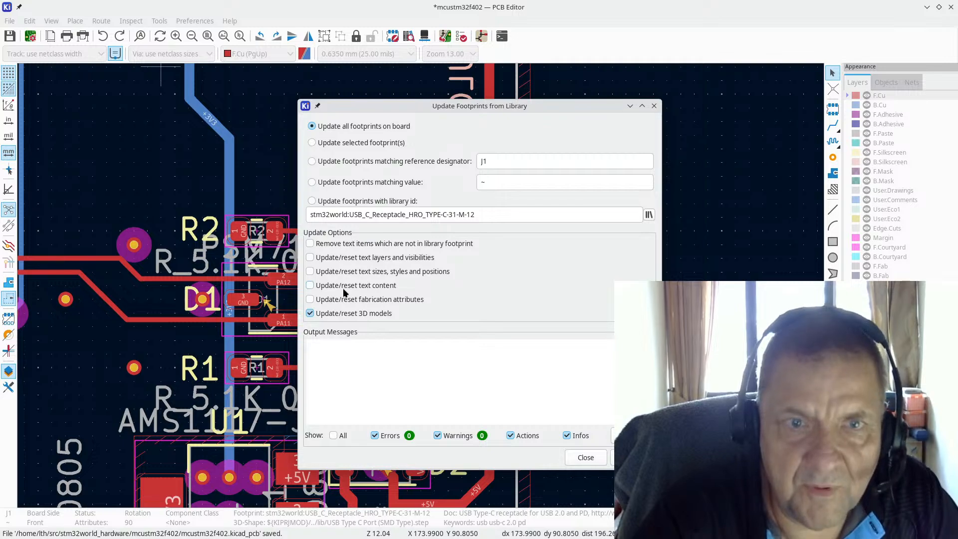
{"action": "key", "text": "Return"}
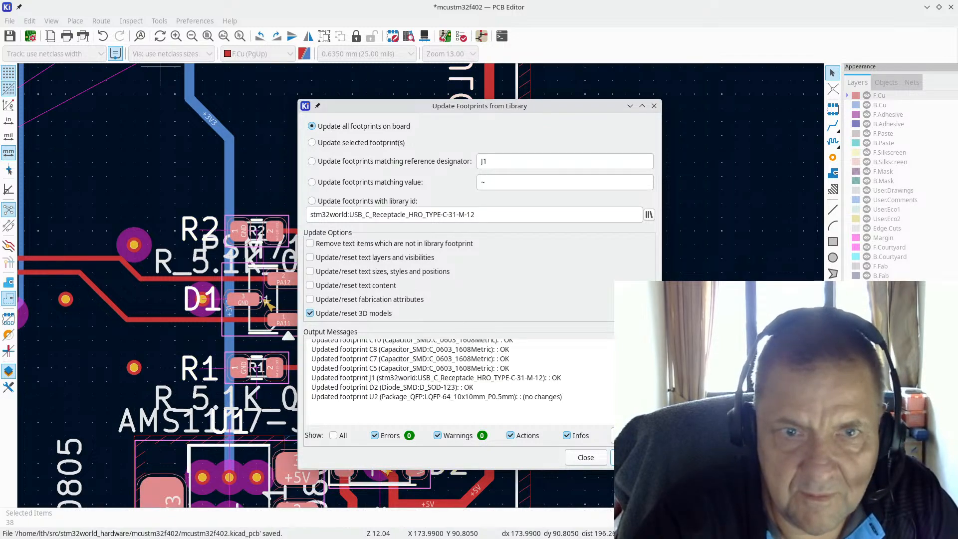
{"action": "key", "text": "Return"}
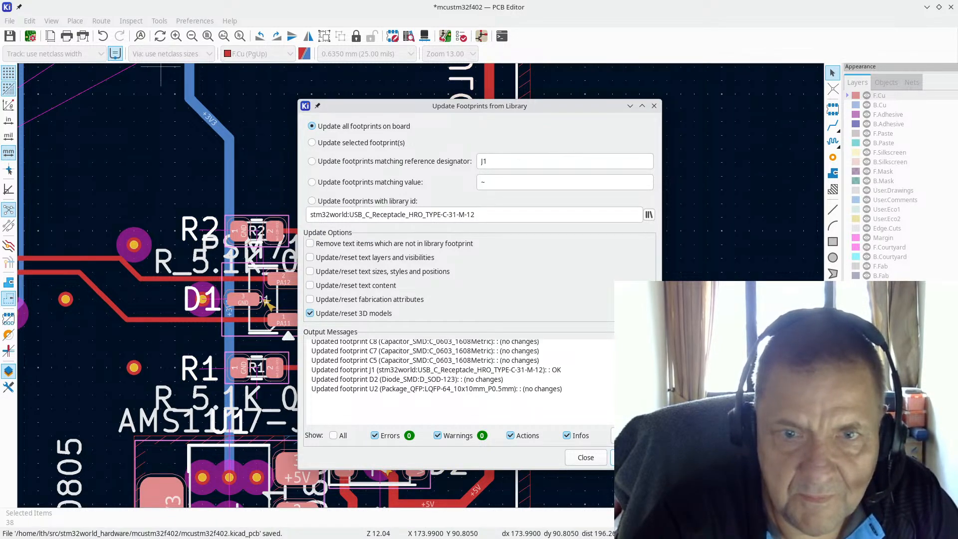
{"action": "left_click", "coordinate": [583, 456]}
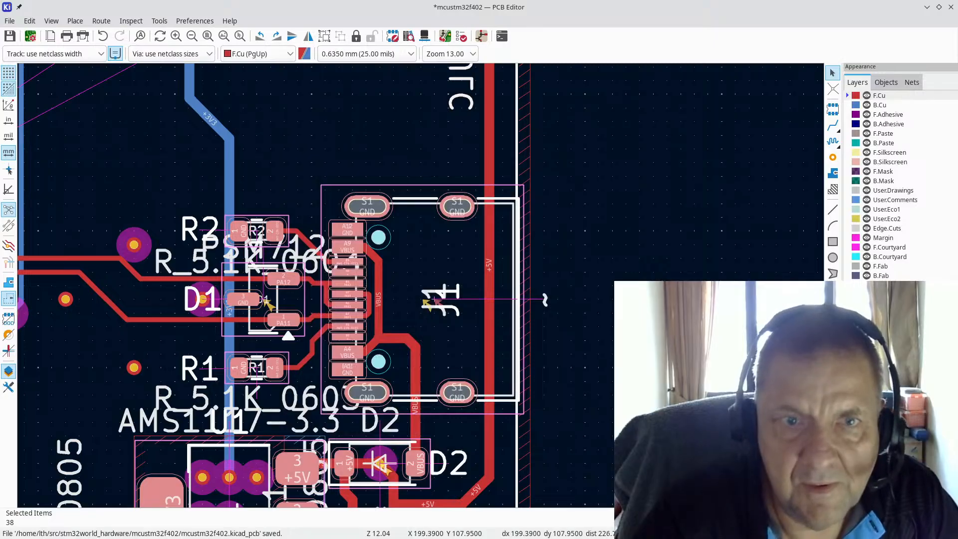
{"action": "left_click", "coordinate": [572, 354]}
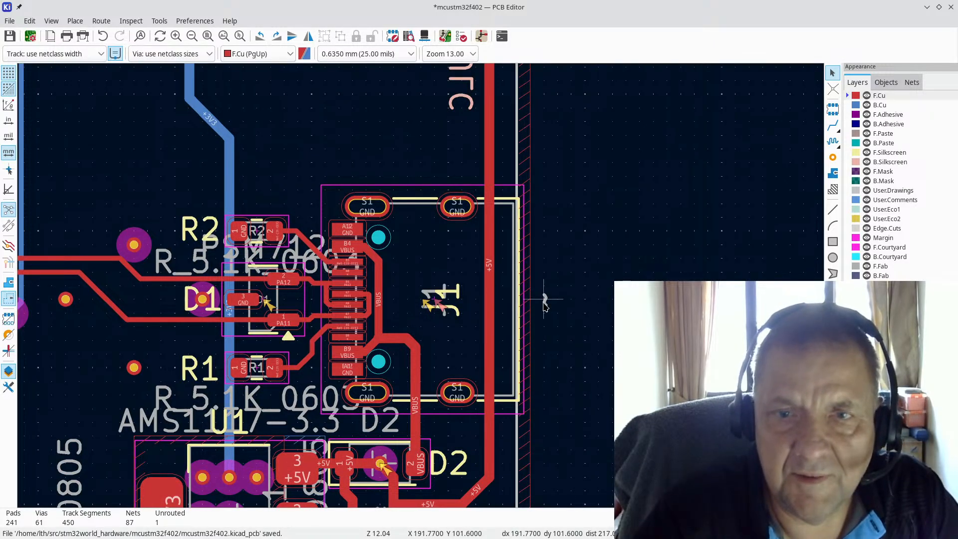
Step: Run the design rules check on the board with the updated footprints
{"action": "left_click", "coordinate": [543, 302]}
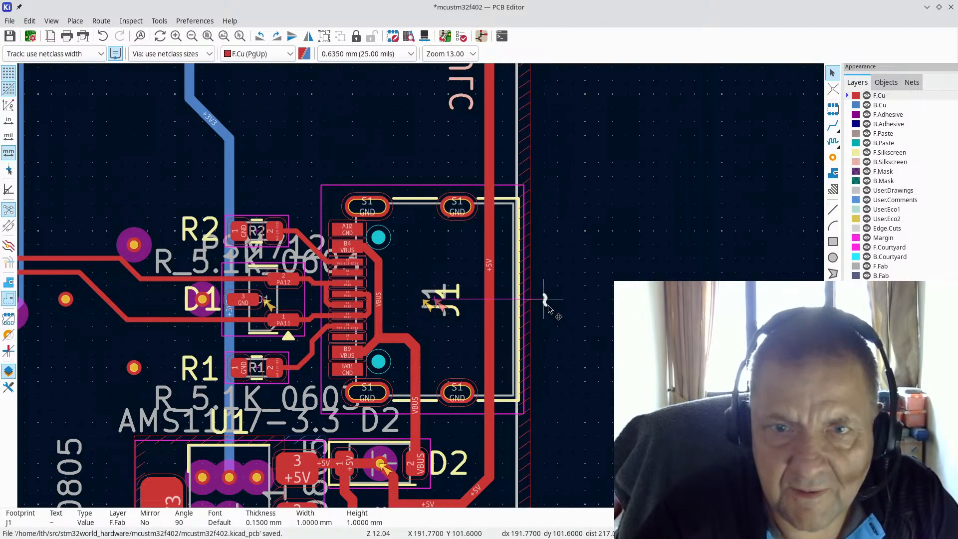
{"action": "scroll", "coordinate": [422, 289], "scroll_direction": "down", "scroll_amount": 2}
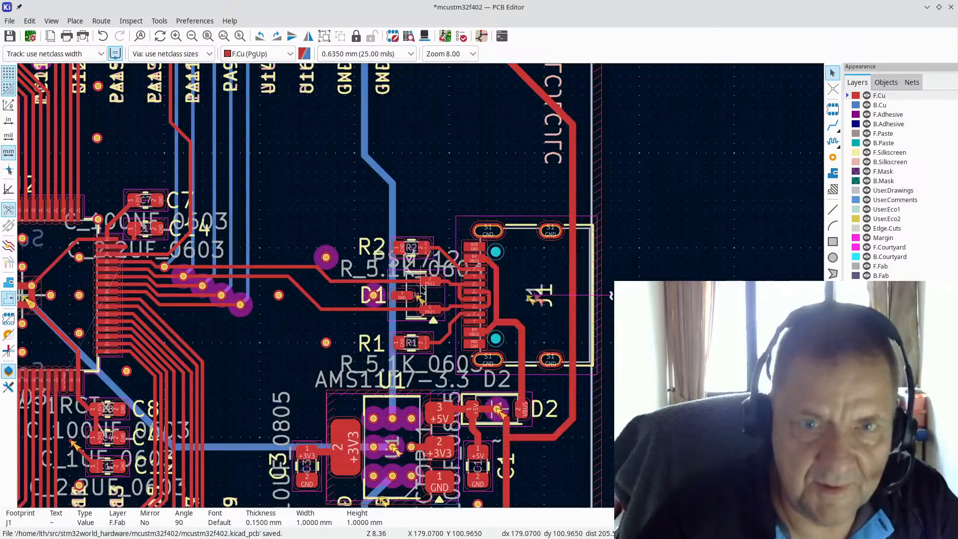
{"action": "scroll", "coordinate": [373, 294], "scroll_direction": "up", "scroll_amount": 2}
{"action": "scroll", "coordinate": [422, 288], "scroll_direction": "up", "scroll_amount": 1}
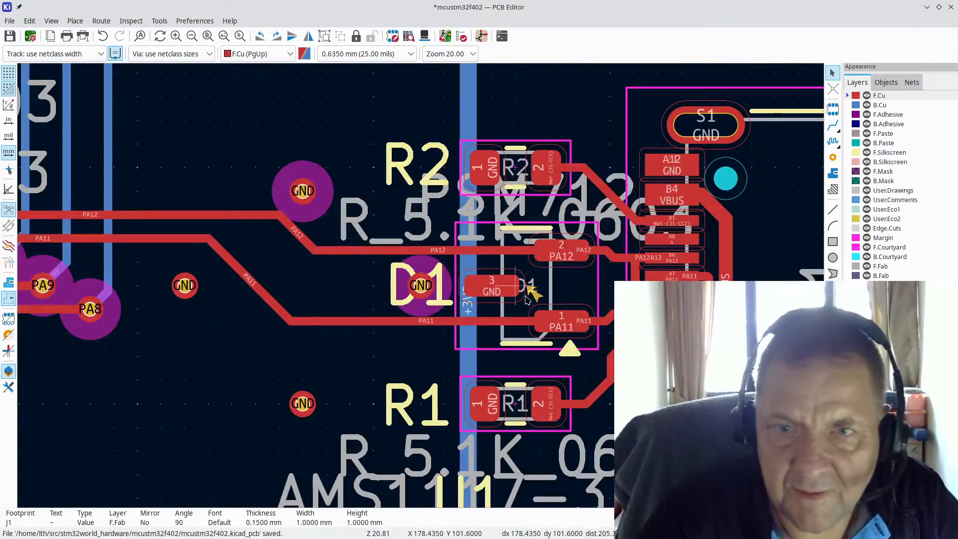
{"action": "left_click", "coordinate": [129, 21]}
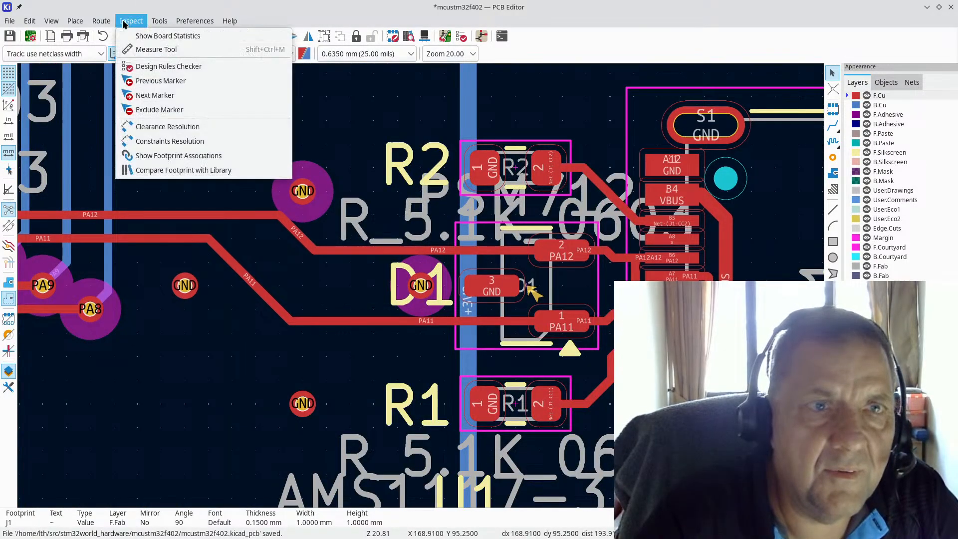
{"action": "left_click", "coordinate": [155, 69]}
{"action": "left_click", "coordinate": [918, 277]}
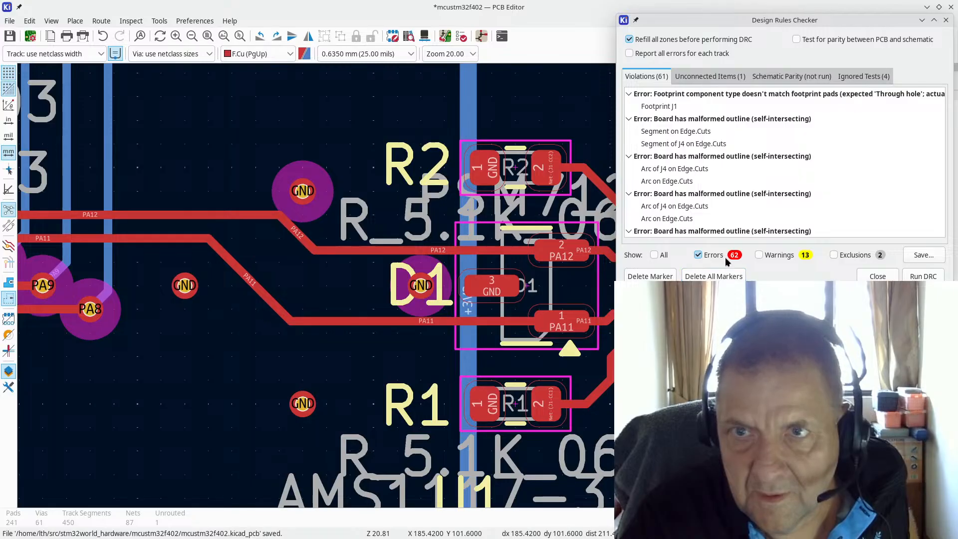
Step: Examine the malformed outline violations and read J1's full component type mismatch error, locating each on the board
{"action": "left_click", "coordinate": [737, 122]}
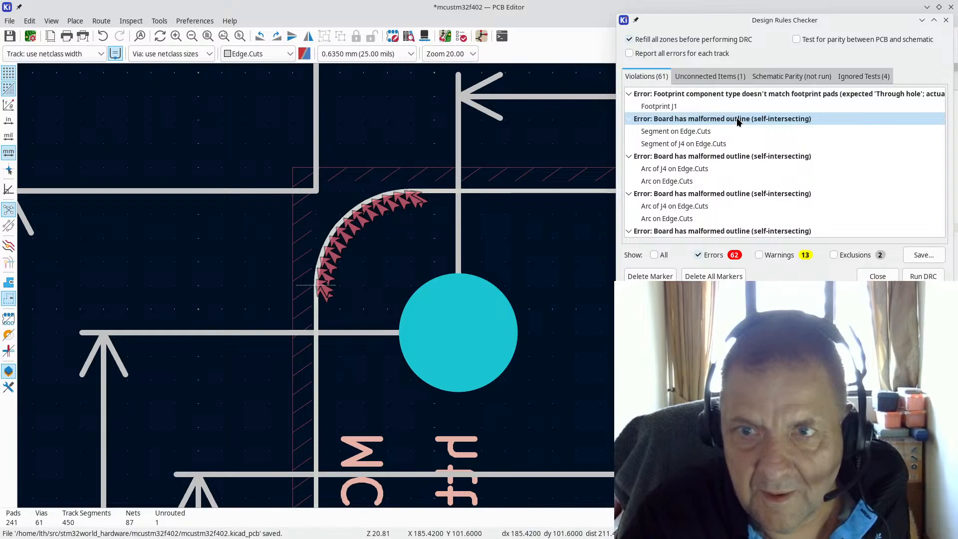
{"action": "scroll", "coordinate": [733, 193], "scroll_direction": "down", "scroll_amount": 2}
{"action": "scroll", "coordinate": [733, 194], "scroll_direction": "up", "scroll_amount": 2}
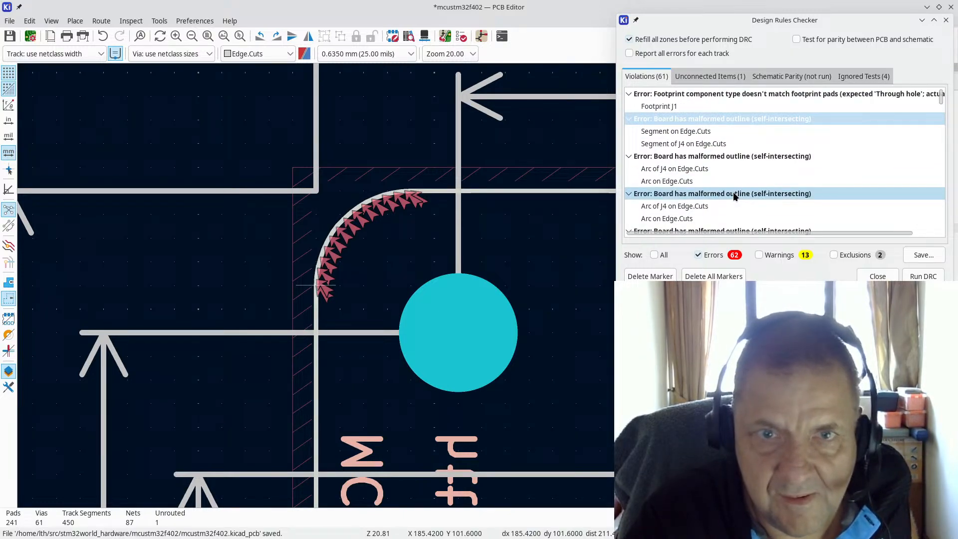
{"action": "left_click", "coordinate": [761, 94]}
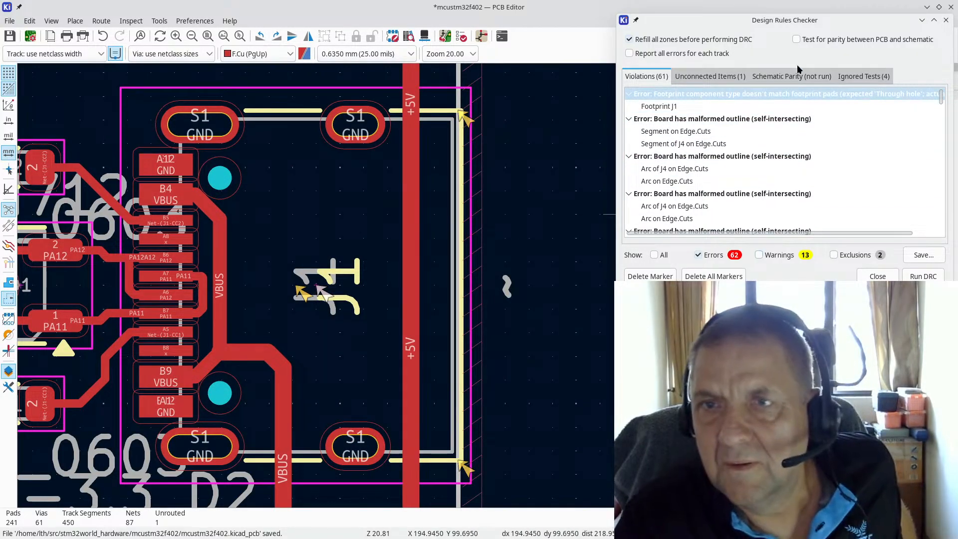
{"action": "left_click", "coordinate": [820, 129]}
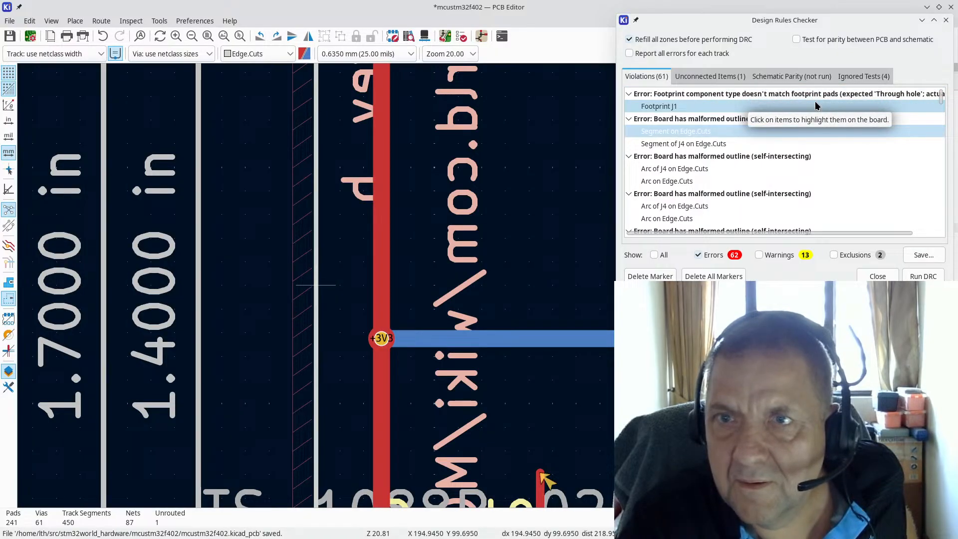
{"action": "left_click", "coordinate": [817, 93]}
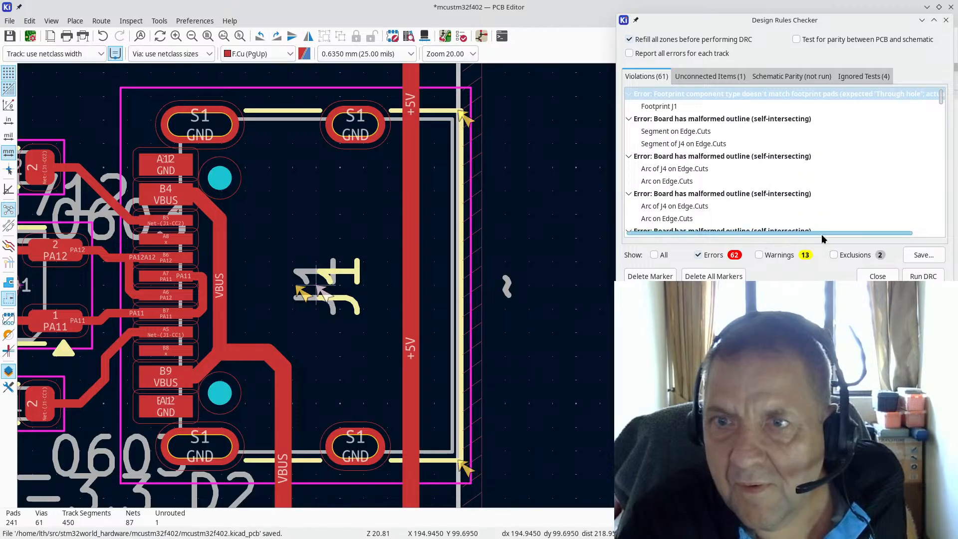
{"action": "left_click_drag", "start_coordinate": [824, 234], "coordinate": [882, 234]}
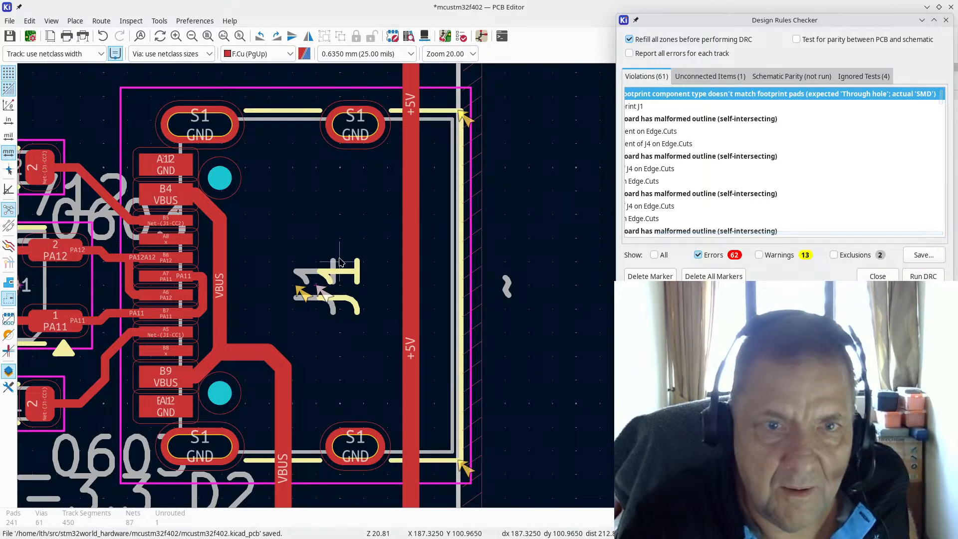
Step: Move USB connector J1 off the board, beyond its right edge
{"action": "left_click", "coordinate": [337, 187]}
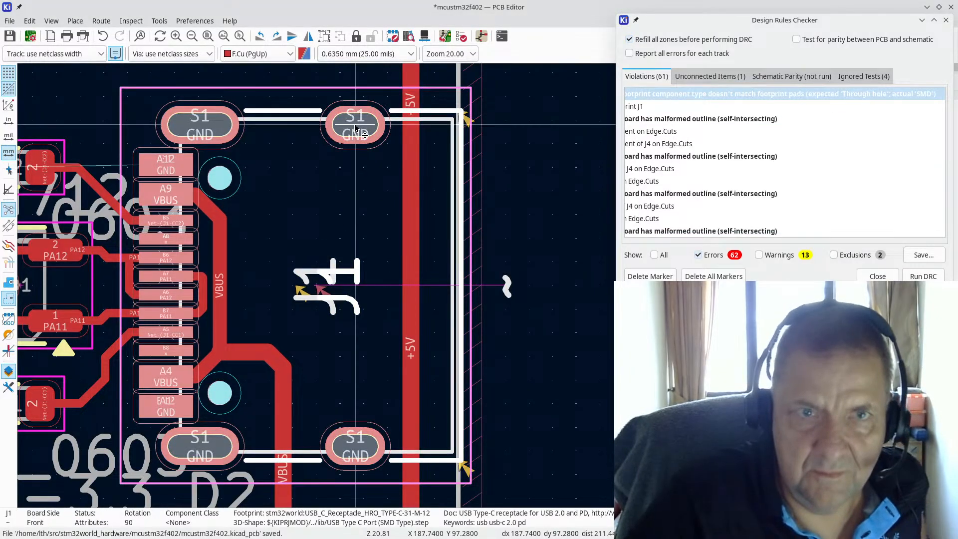
{"action": "left_click_drag", "start_coordinate": [356, 128], "coordinate": [547, 302]}
{"action": "scroll", "coordinate": [508, 144], "scroll_direction": "down", "scroll_amount": 4}
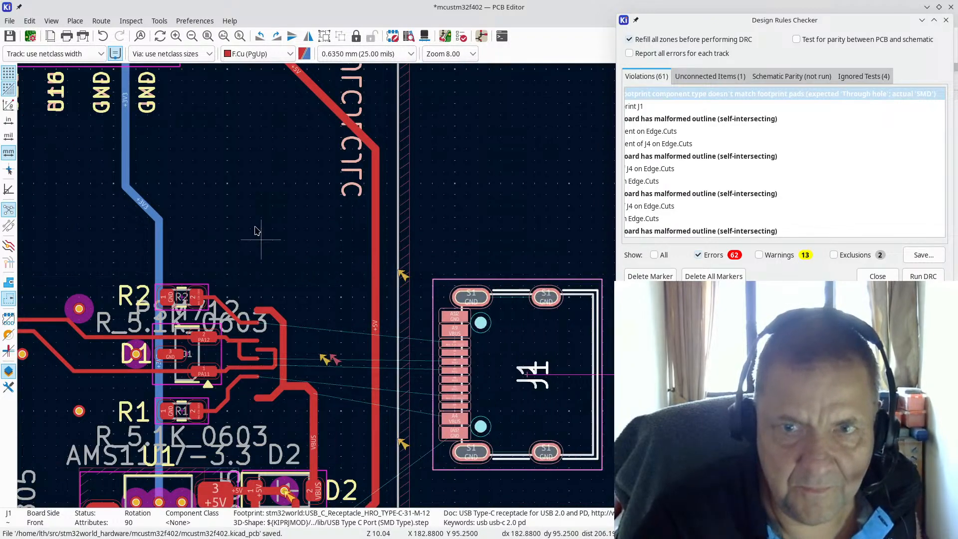
Step: Examine the board in the 3D Viewer with J1 moved away, and close the viewer
{"action": "left_click", "coordinate": [51, 22]}
{"action": "left_click", "coordinate": [75, 64]}
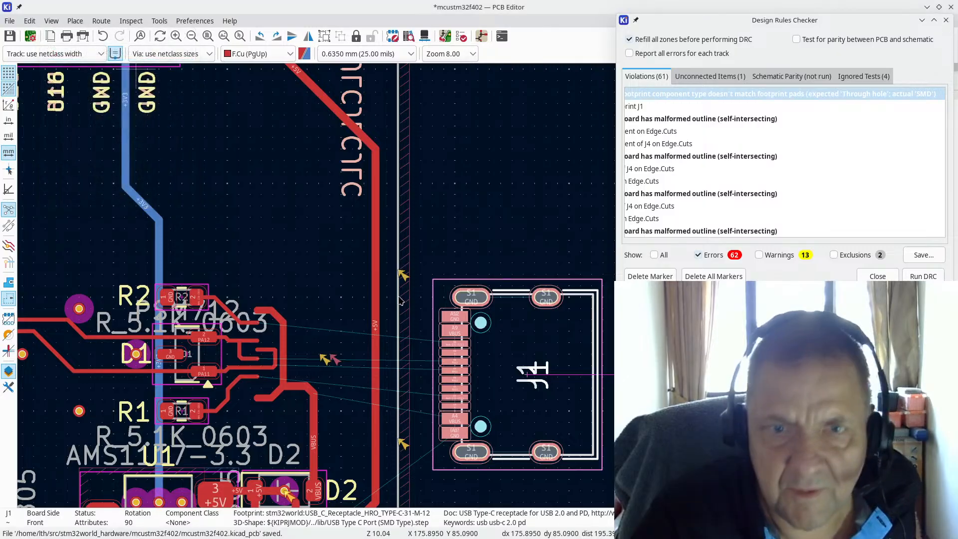
{"action": "scroll", "coordinate": [579, 339], "scroll_direction": "up", "scroll_amount": 3}
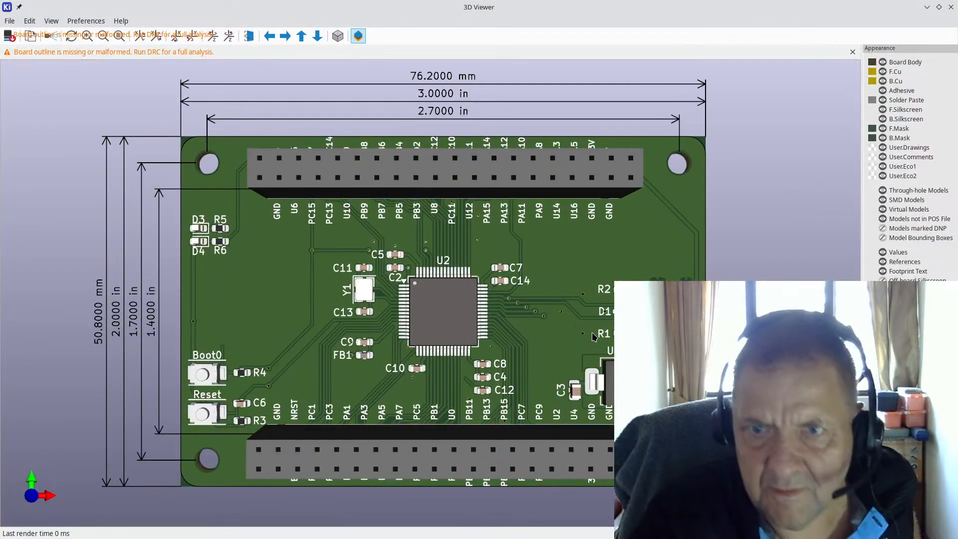
{"action": "scroll", "coordinate": [590, 338], "scroll_direction": "up", "scroll_amount": 2}
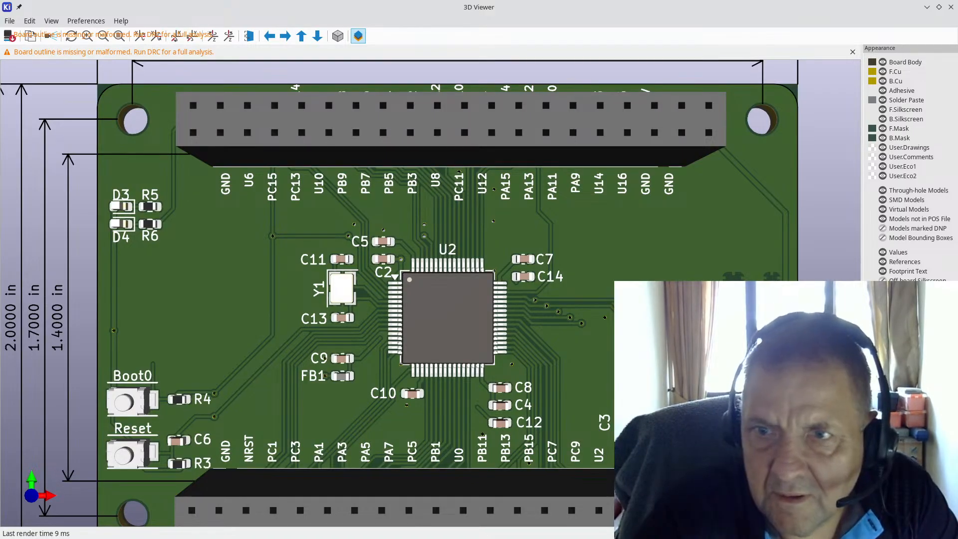
{"action": "scroll", "coordinate": [430, 293], "scroll_direction": "down", "scroll_amount": 5}
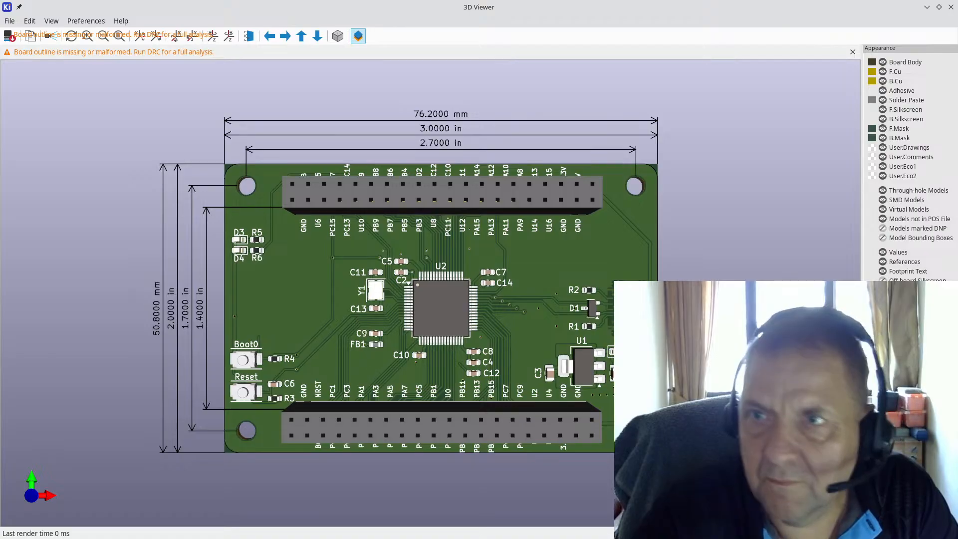
{"action": "left_click", "coordinate": [951, 7]}
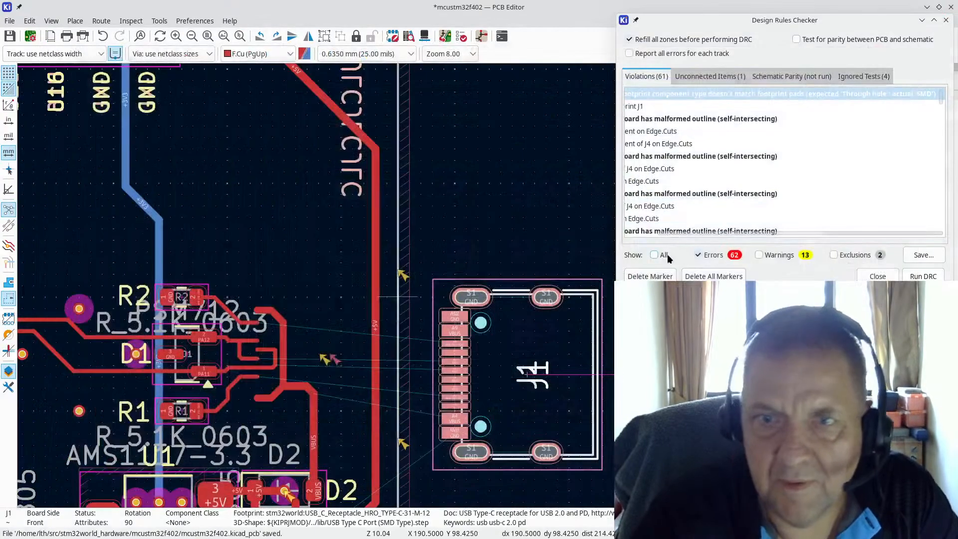
Step: Undo the move of USB connector J1
{"action": "key", "text": "Escape"}
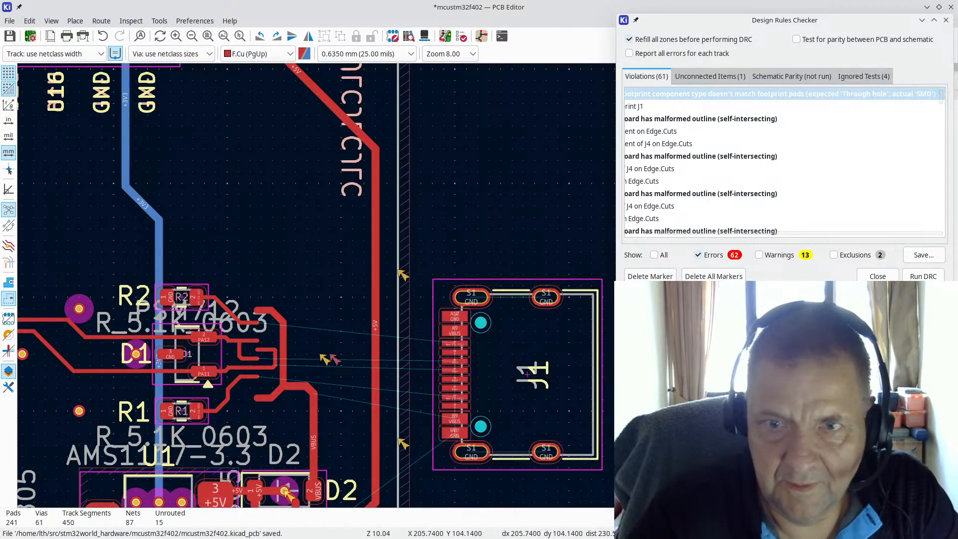
{"action": "key", "text": "ctrl+z"}
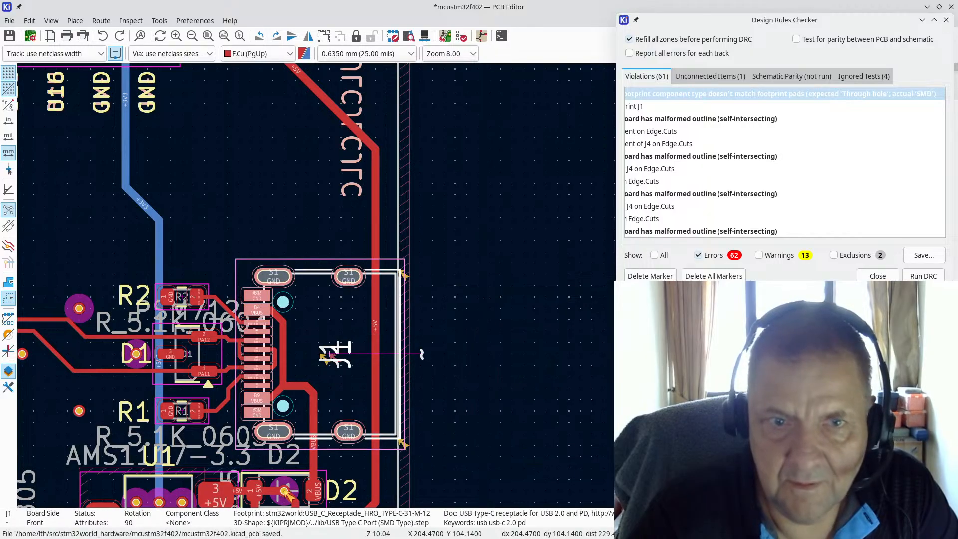
{"action": "scroll", "coordinate": [432, 285], "scroll_direction": "up", "scroll_amount": 3}
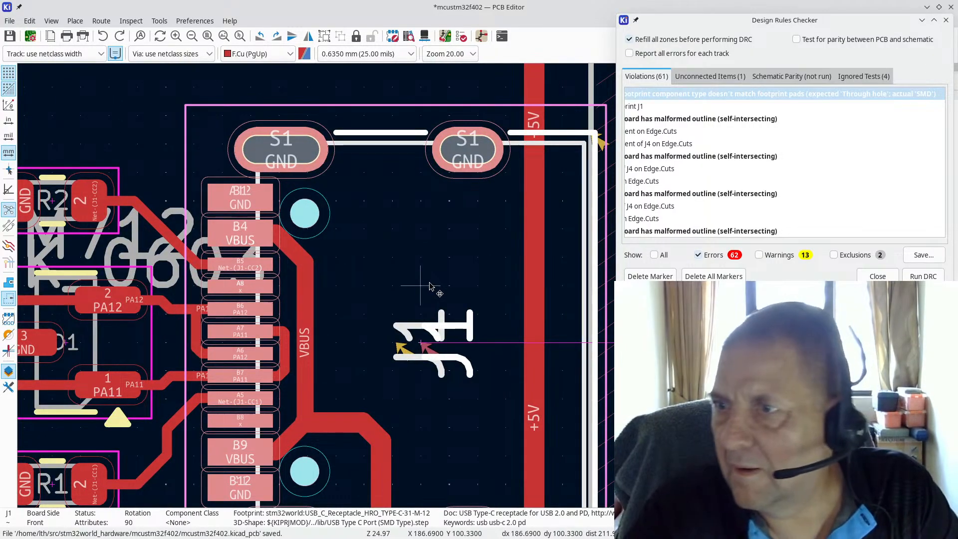
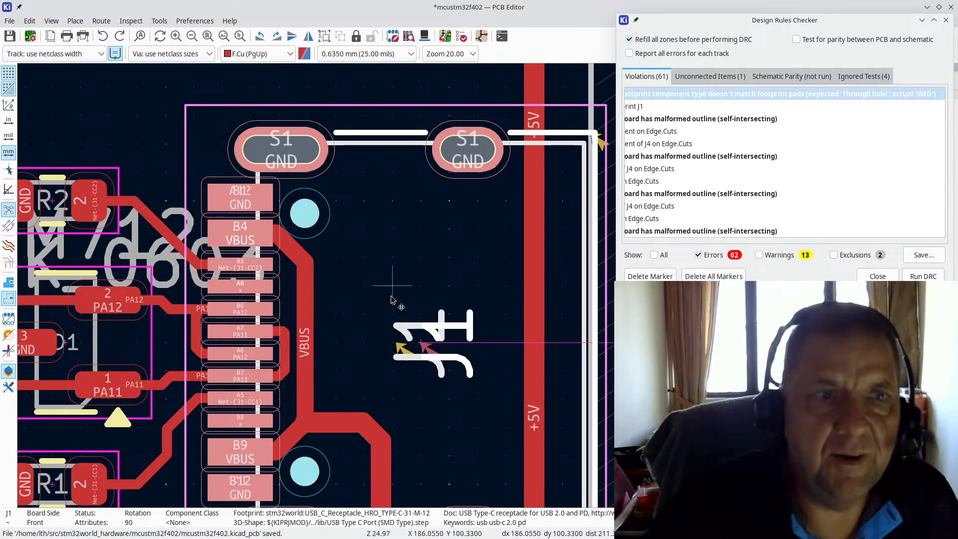
{"action": "scroll", "coordinate": [391, 299], "scroll_direction": "down", "scroll_amount": 3}
{"action": "scroll", "coordinate": [290, 279], "scroll_direction": "up", "scroll_amount": 3}
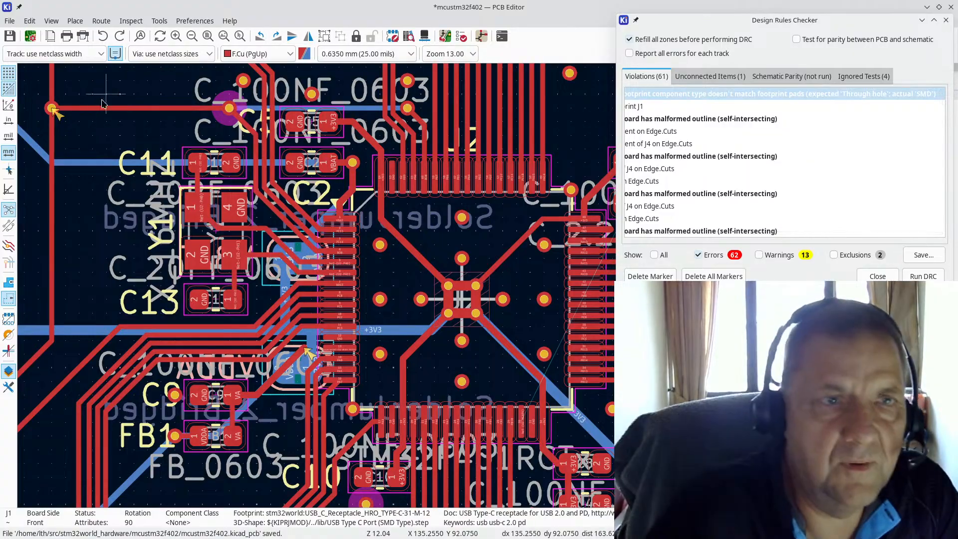
Step: Close the Design Rules Checker and inspect the malformed outline markers at the board's upper-right corner
{"action": "scroll", "coordinate": [98, 97], "scroll_direction": "up", "scroll_amount": 5}
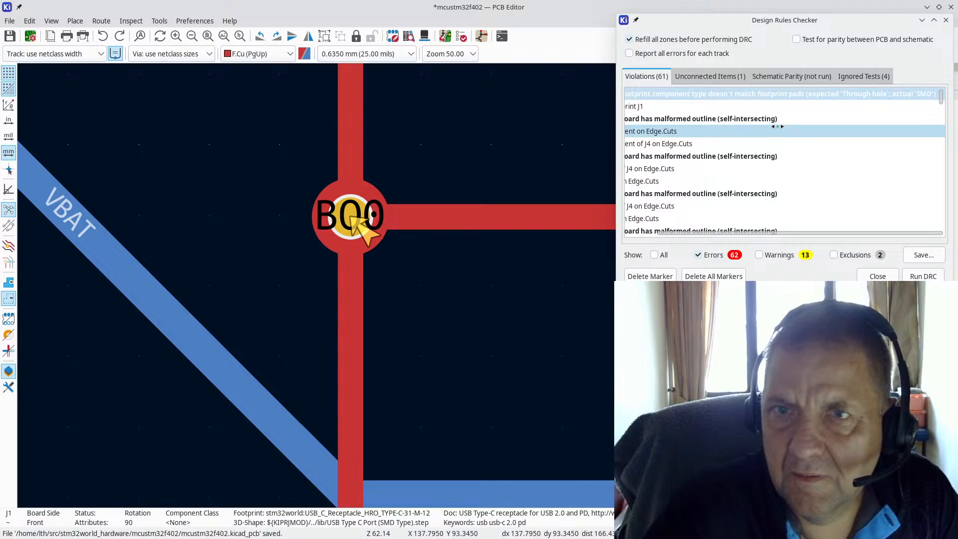
{"action": "left_click", "coordinate": [878, 276]}
{"action": "scroll", "coordinate": [422, 288], "scroll_direction": "down", "scroll_amount": 3}
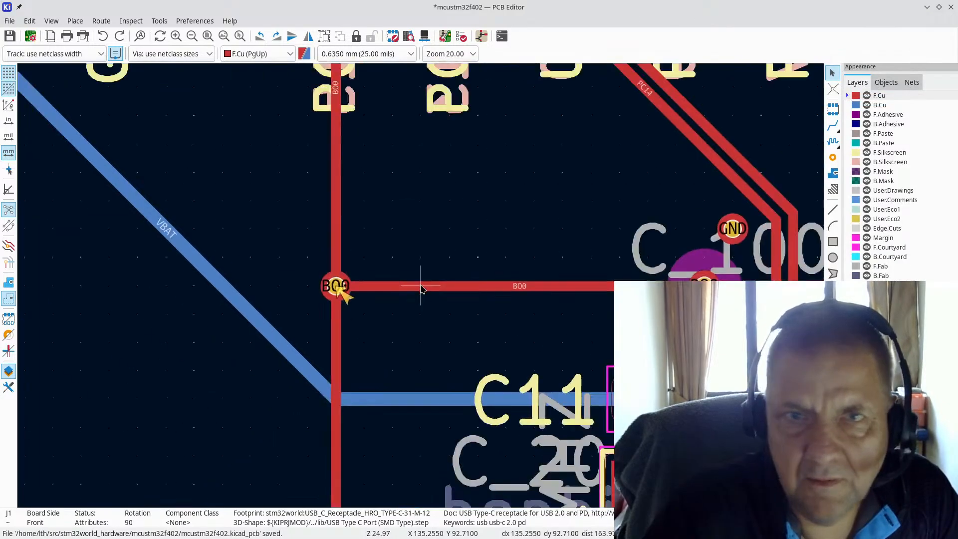
{"action": "scroll", "coordinate": [422, 288], "scroll_direction": "down", "scroll_amount": 7}
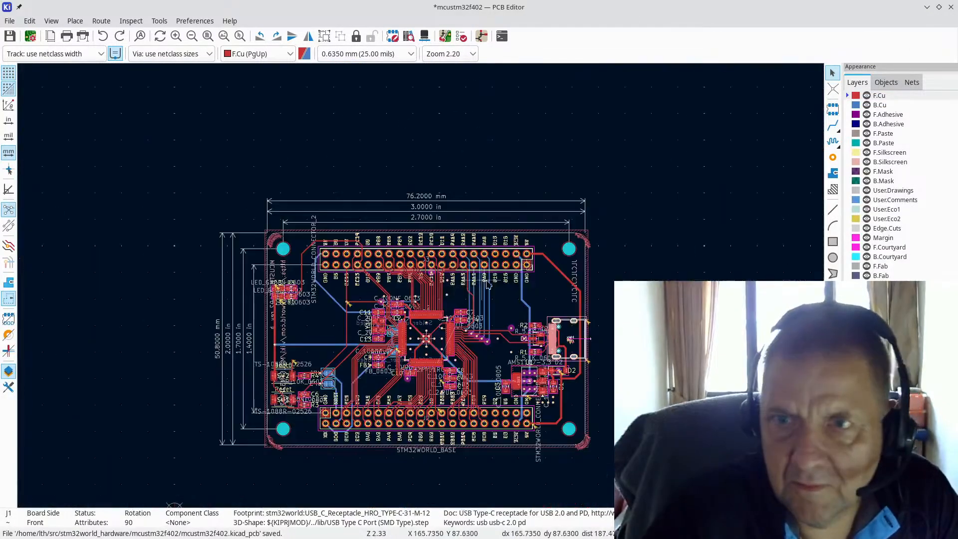
{"action": "scroll", "coordinate": [578, 255], "scroll_direction": "up", "scroll_amount": 7}
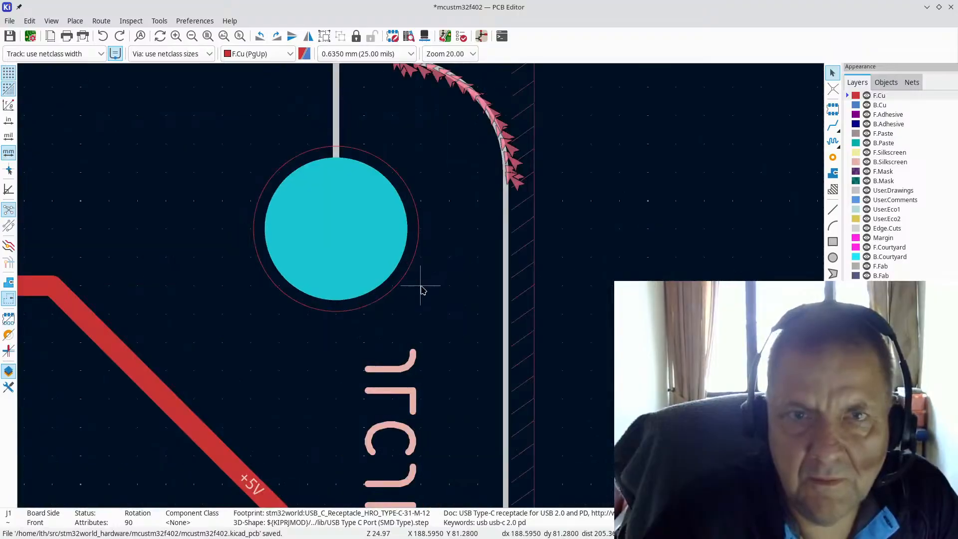
{"action": "scroll", "coordinate": [420, 285], "scroll_direction": "down", "scroll_amount": 2}
{"action": "left_click", "coordinate": [440, 207]}
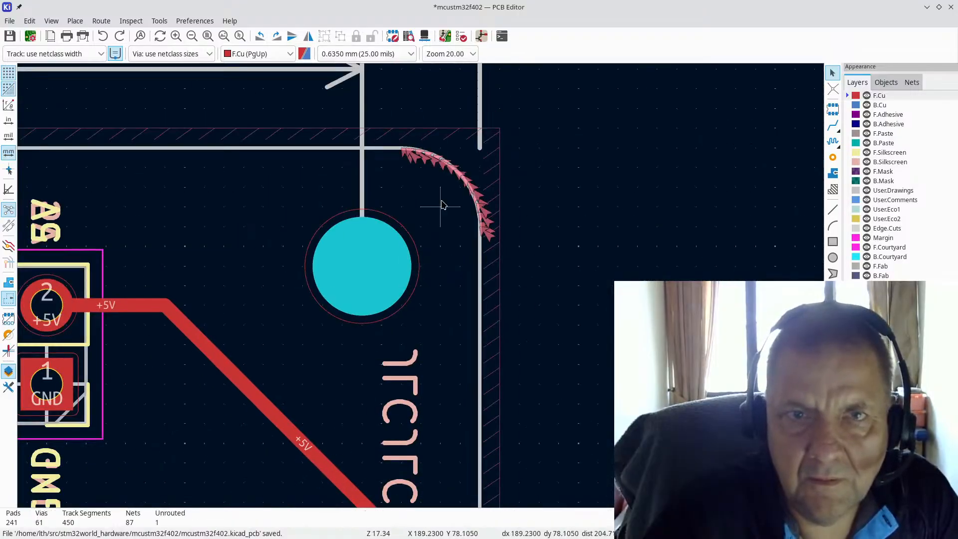
{"action": "left_click", "coordinate": [459, 173]}
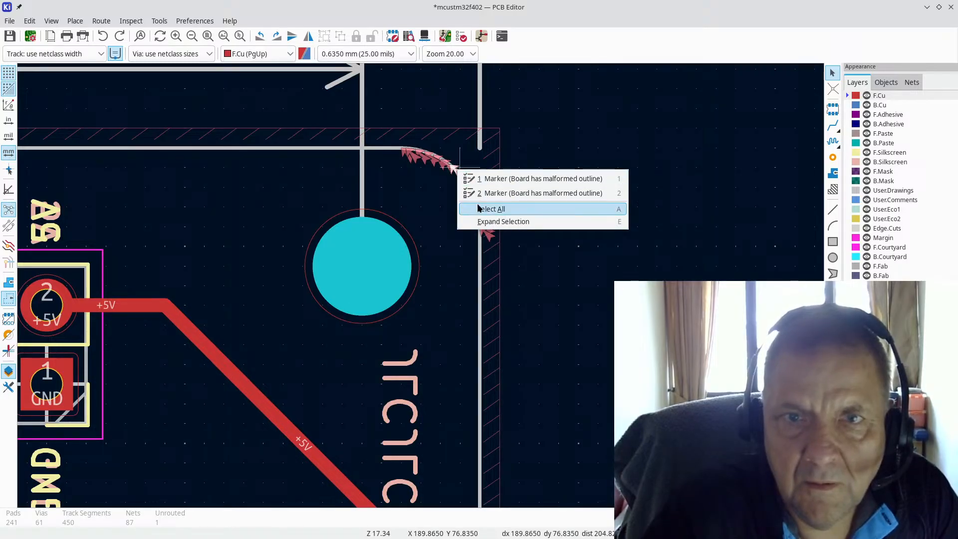
{"action": "left_click", "coordinate": [507, 213]}
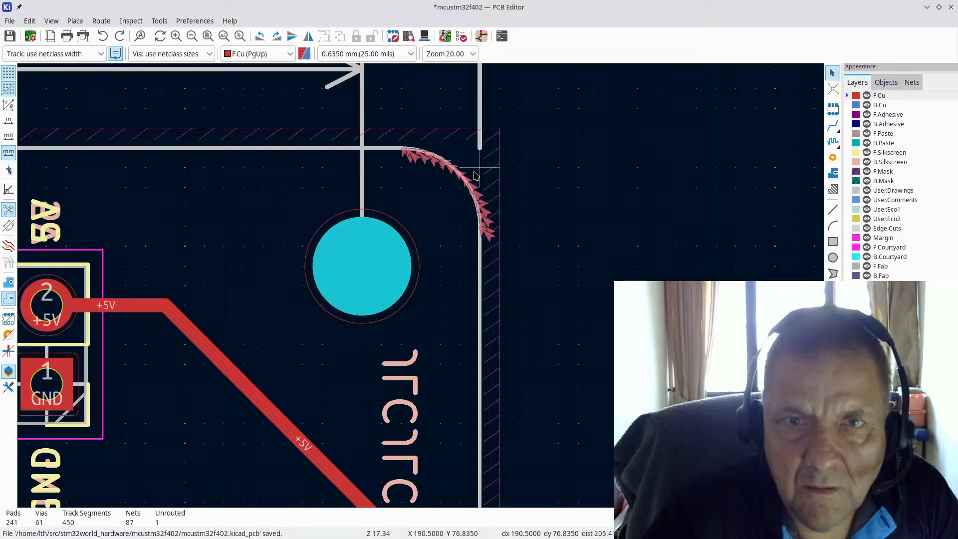
Step: Delete the duplicate Edge.Cuts arc at the board's upper-right corner, keeping J4's outline
{"action": "scroll", "coordinate": [464, 184], "scroll_direction": "up", "scroll_amount": 6}
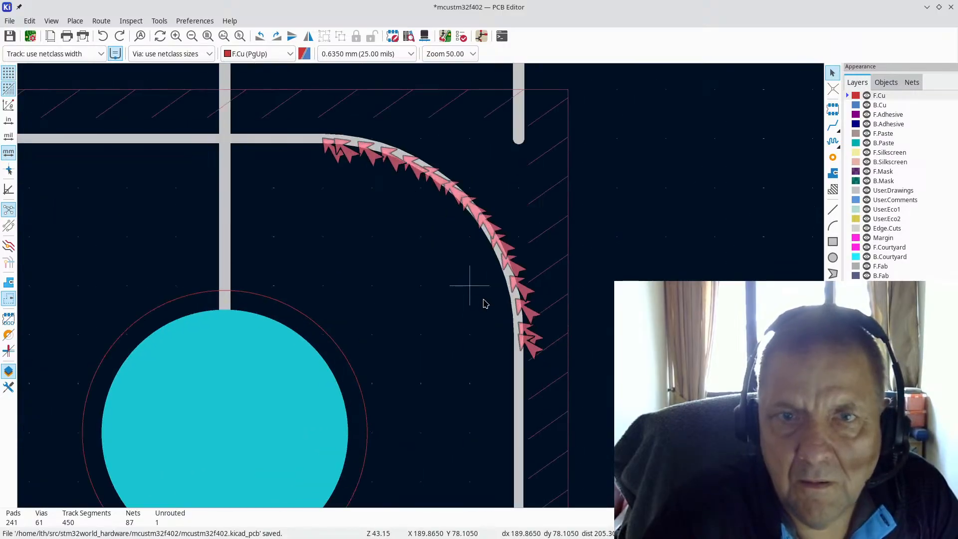
{"action": "left_click", "coordinate": [529, 308]}
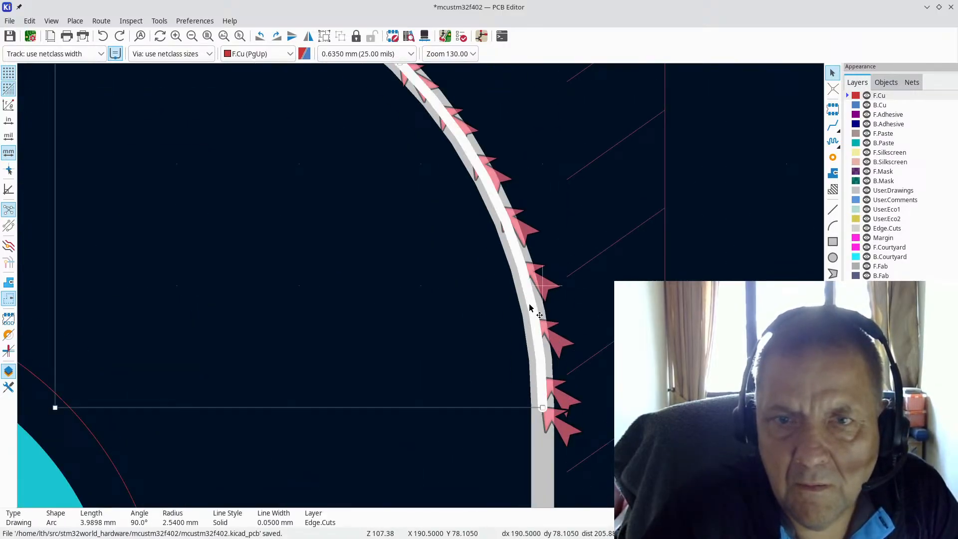
{"action": "scroll", "coordinate": [515, 310], "scroll_direction": "down", "scroll_amount": 3}
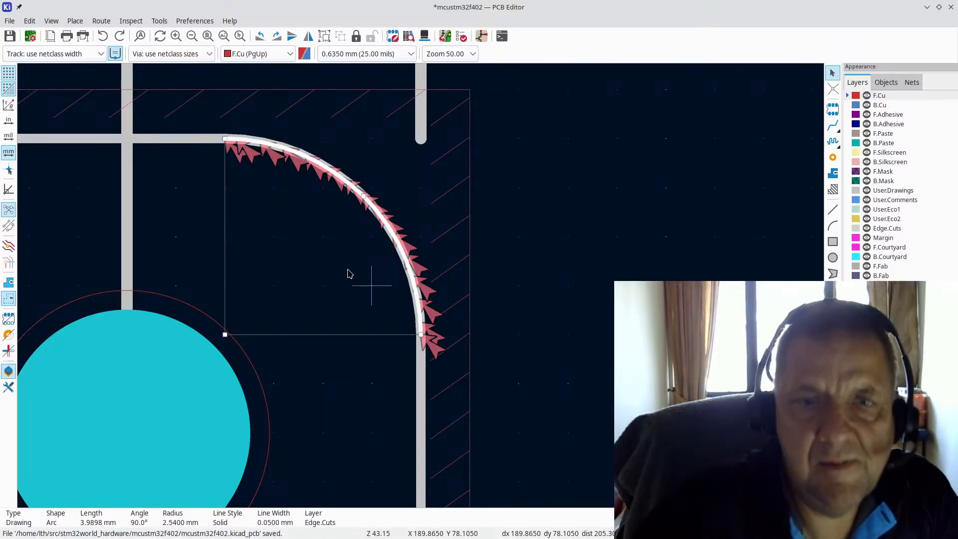
{"action": "key", "text": "Delete"}
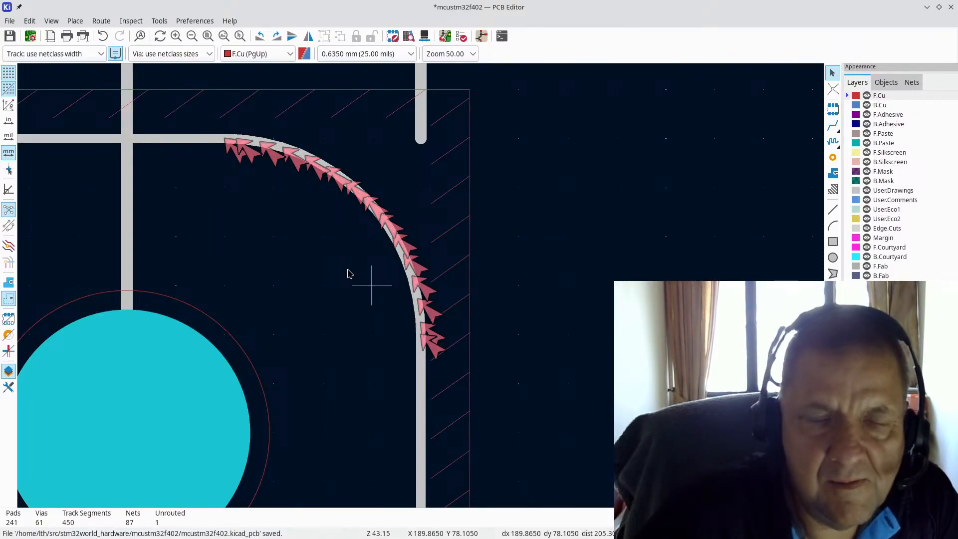
Step: Reopen the Design Rules Checker and rerun the design rule check
{"action": "left_click", "coordinate": [131, 22]}
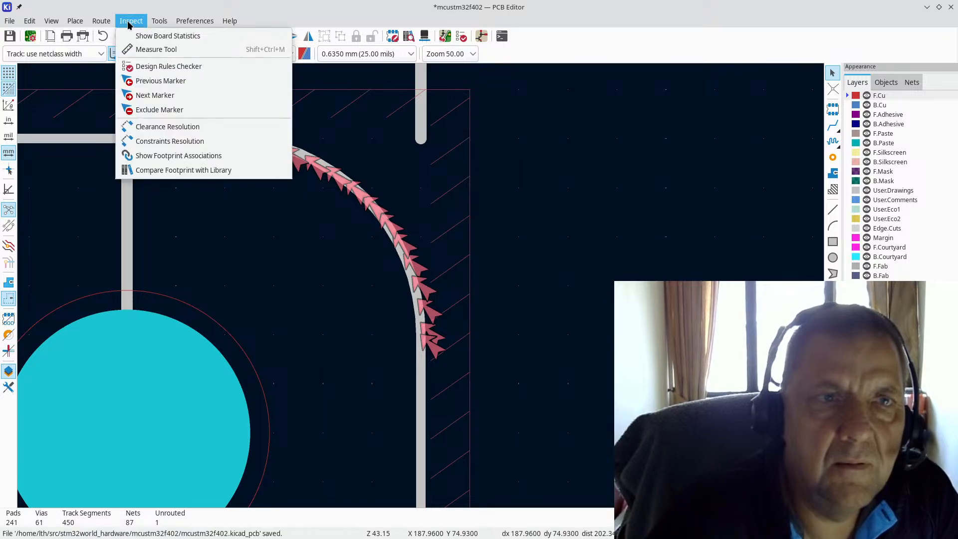
{"action": "left_click", "coordinate": [153, 67]}
{"action": "left_click", "coordinate": [927, 276]}
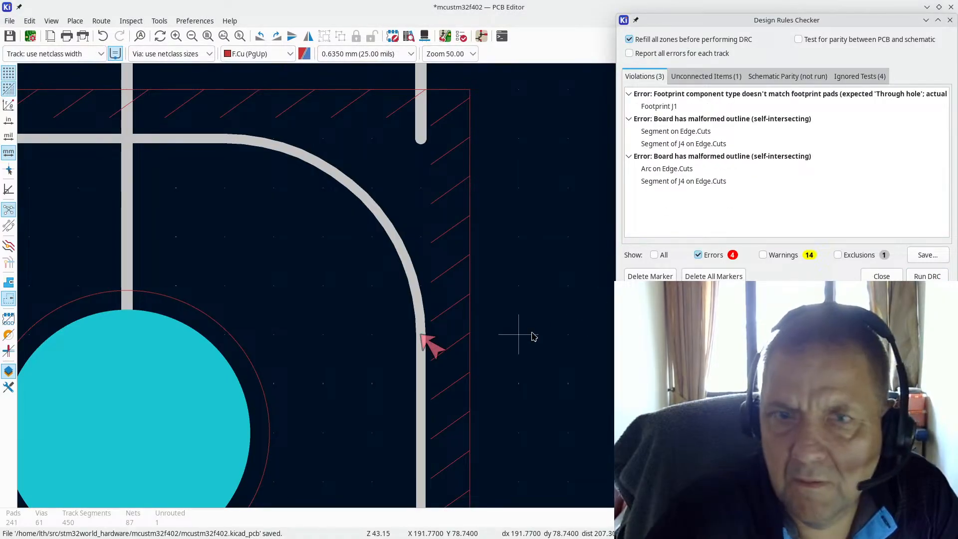
Step: Delete the duplicate vertical Edge.Cuts segment along the board's right edge and rerun the design rule check
{"action": "scroll", "coordinate": [419, 381], "scroll_direction": "up", "scroll_amount": 4}
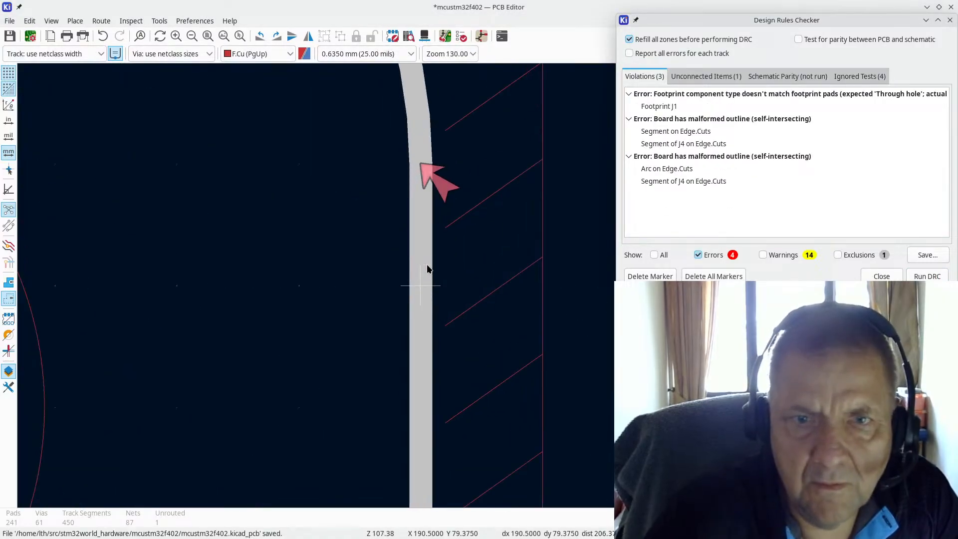
{"action": "left_click", "coordinate": [426, 229]}
{"action": "key", "text": "Delete"}
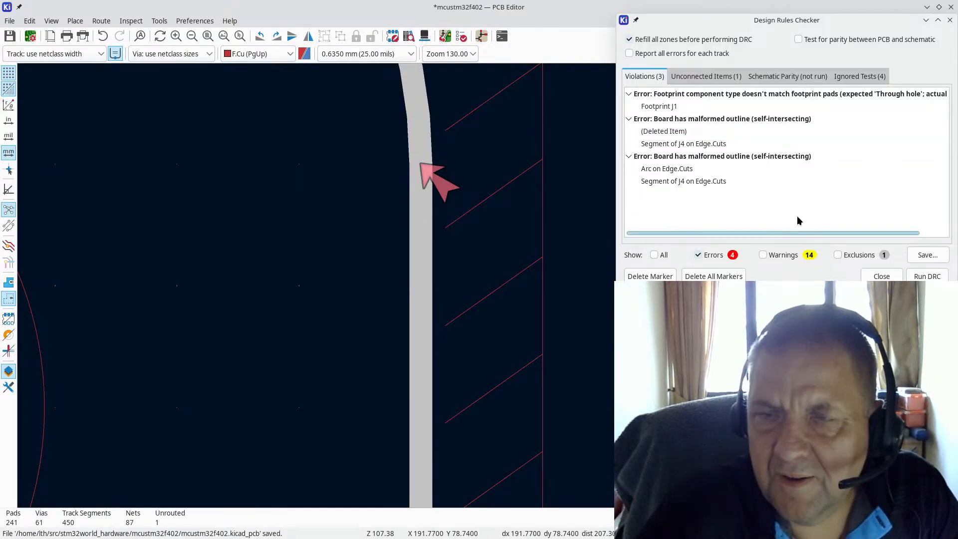
{"action": "left_click", "coordinate": [927, 276]}
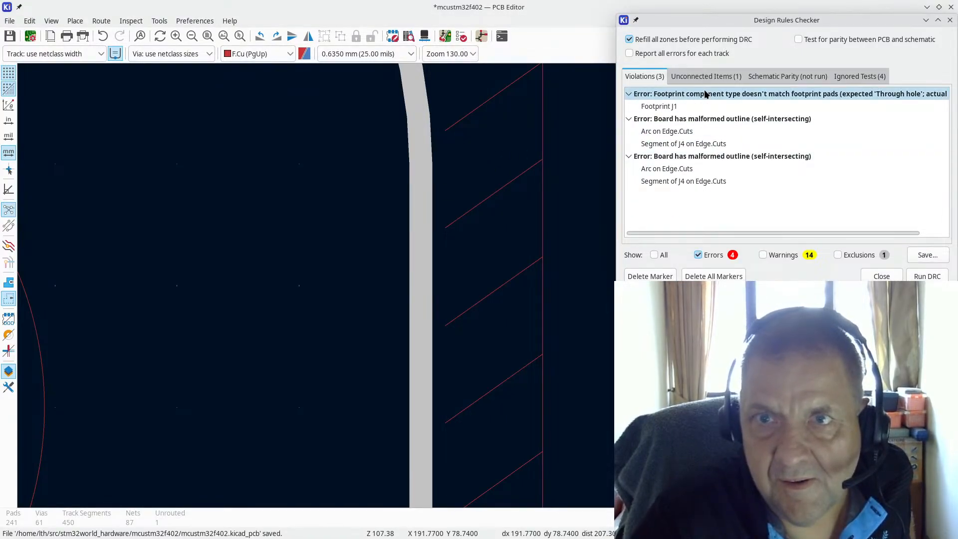
Step: Delete the duplicate Edge.Cuts arc at the upper-left corner and the duplicate left-edge segment, and rerun the design rule check
{"action": "left_click", "coordinate": [744, 158]}
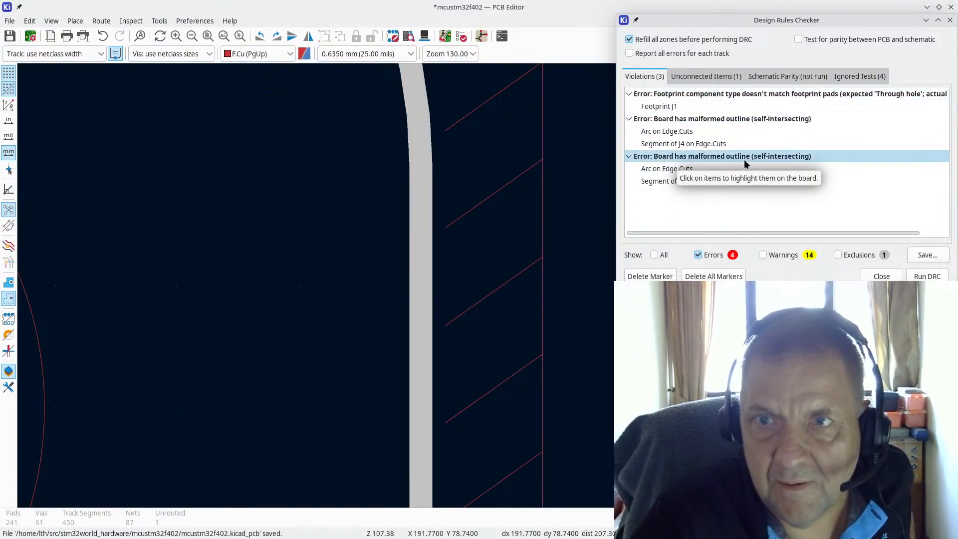
{"action": "left_click", "coordinate": [319, 259]}
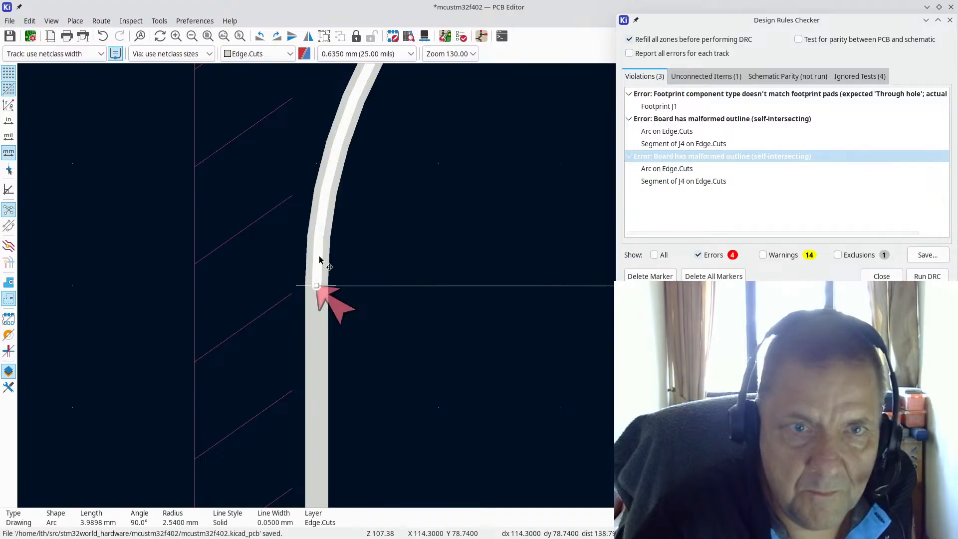
{"action": "key", "text": "Escape"}
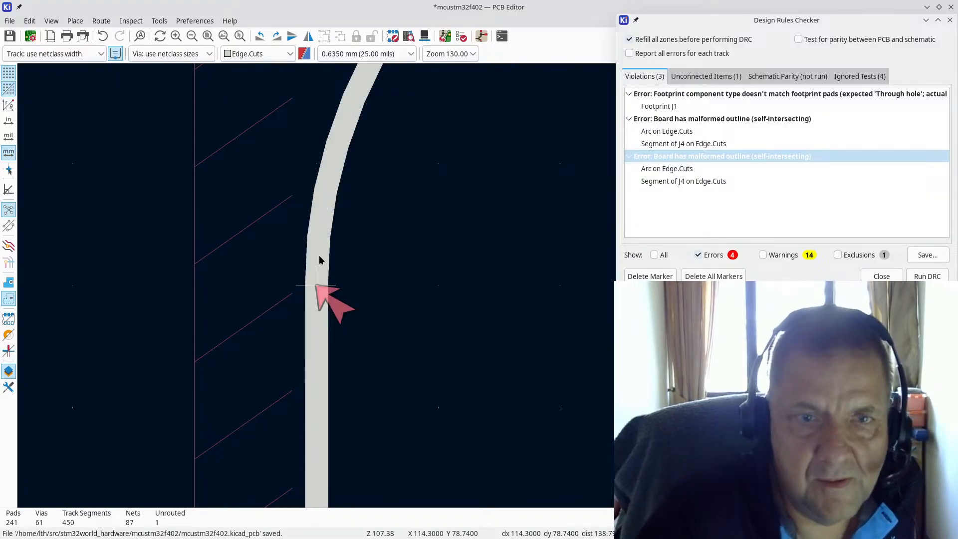
{"action": "left_click", "coordinate": [320, 347]}
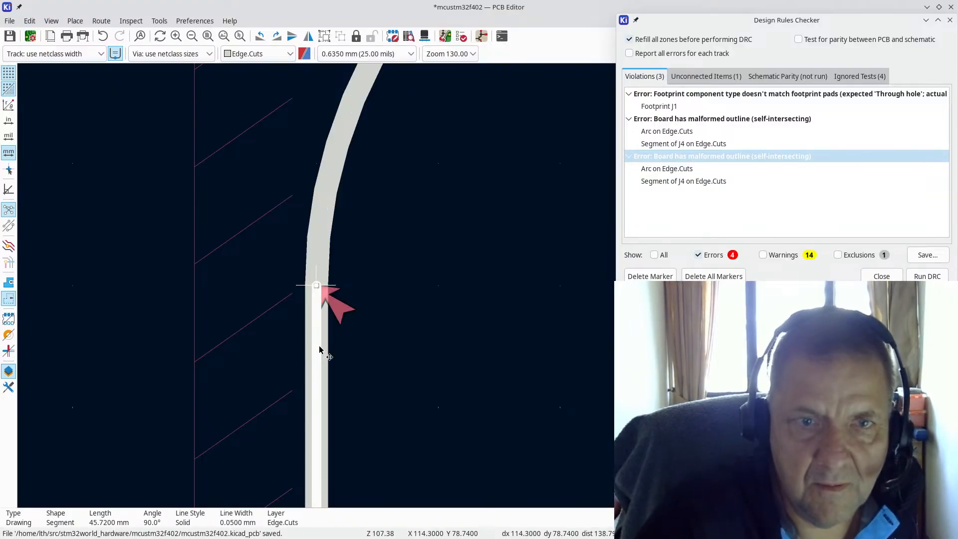
{"action": "key", "text": "Escape"}
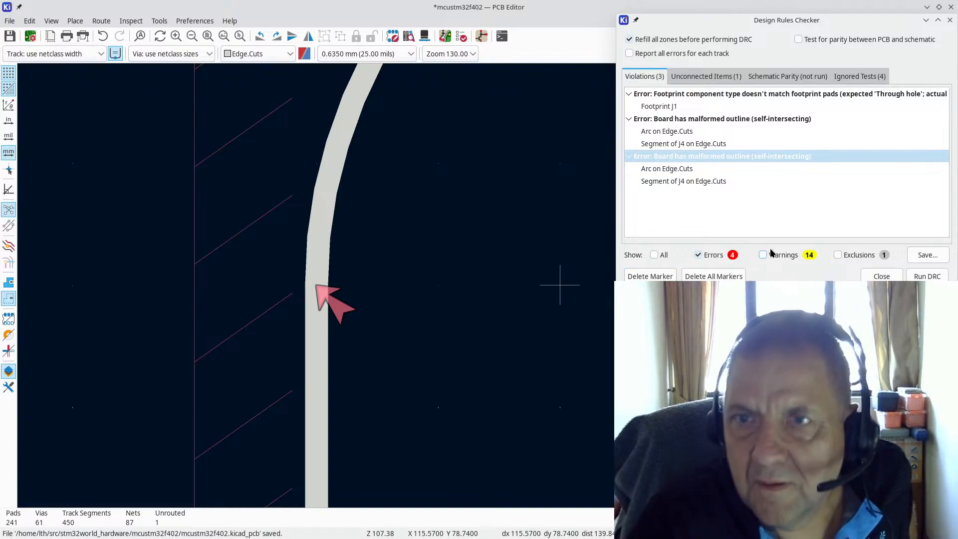
{"action": "left_click", "coordinate": [927, 276]}
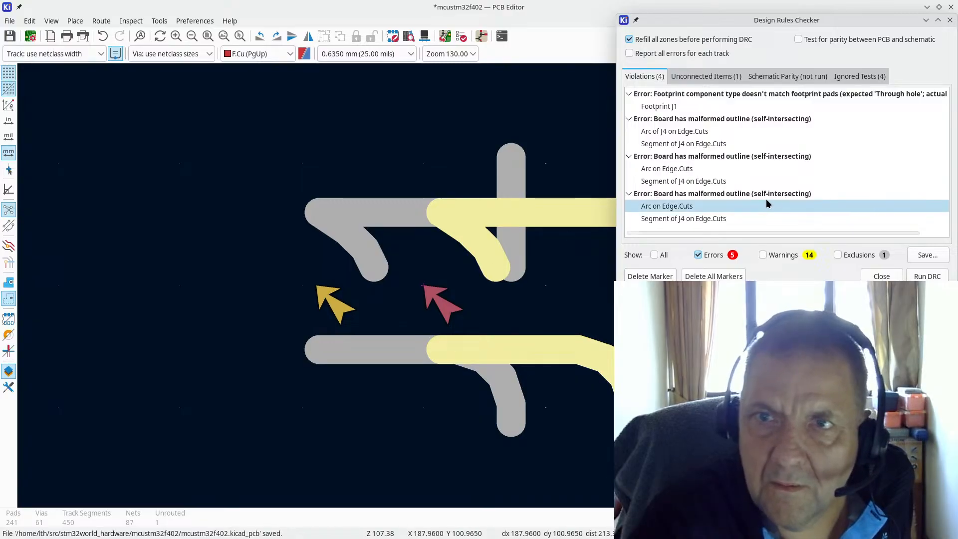
Step: Delete the duplicate top-edge segment and the duplicate lower-right corner arc from Edge.Cuts, and rerun the design rule check
{"action": "left_click", "coordinate": [741, 93]}
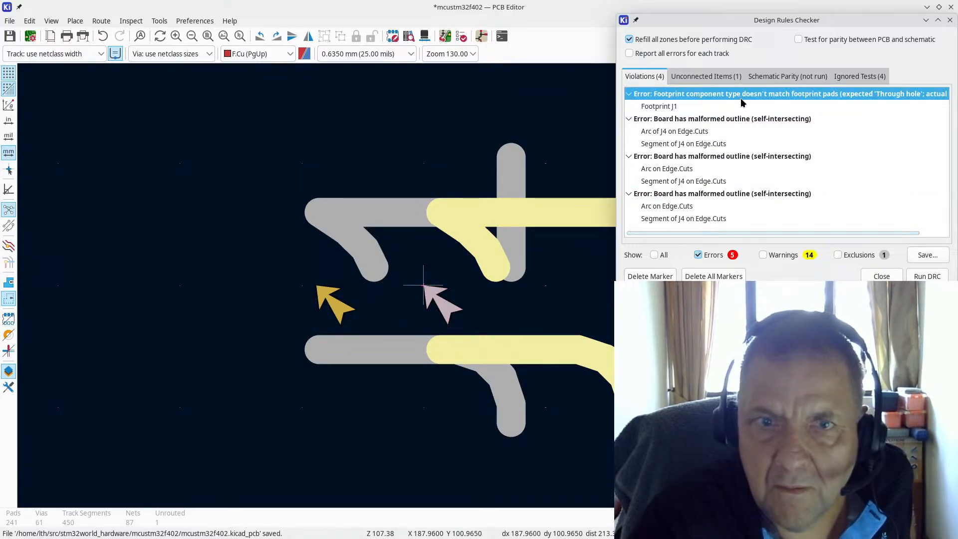
{"action": "left_click", "coordinate": [757, 119]}
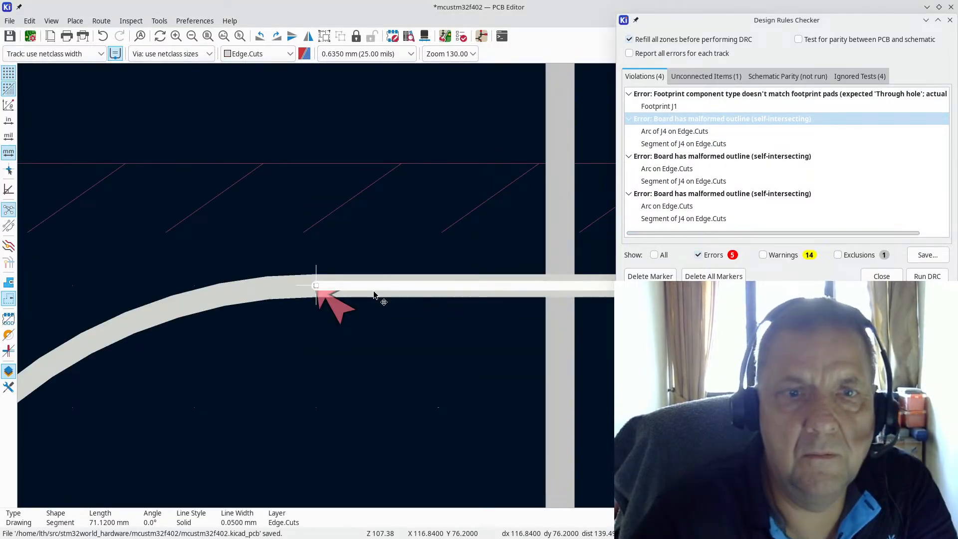
{"action": "left_click", "coordinate": [751, 157]}
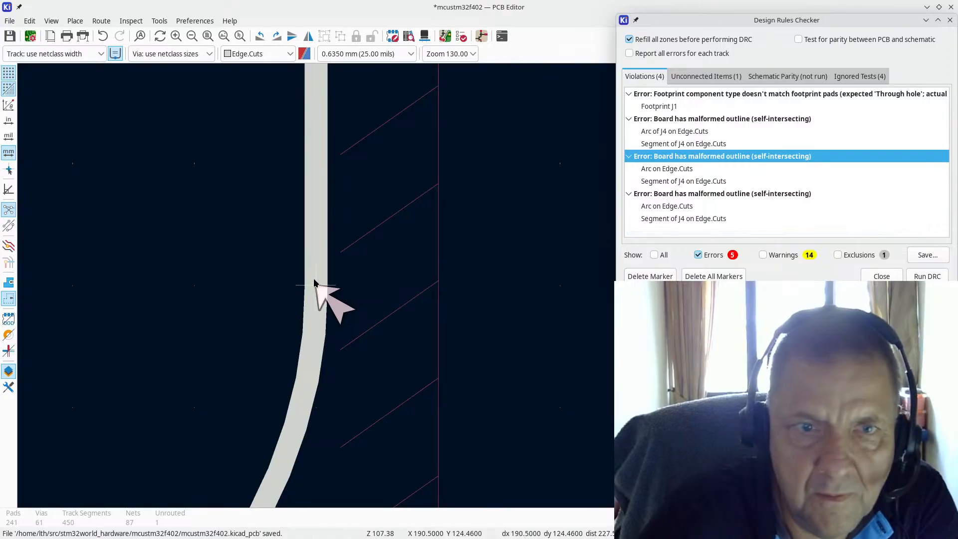
{"action": "left_click", "coordinate": [316, 281]}
{"action": "scroll", "coordinate": [421, 289], "scroll_direction": "down", "scroll_amount": 4}
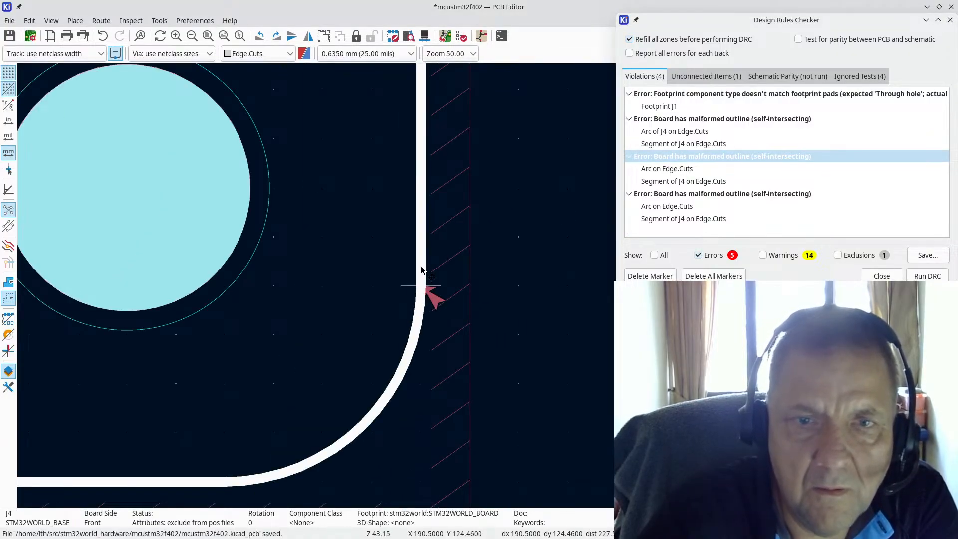
{"action": "left_click", "coordinate": [419, 318]}
{"action": "key", "text": "Delete"}
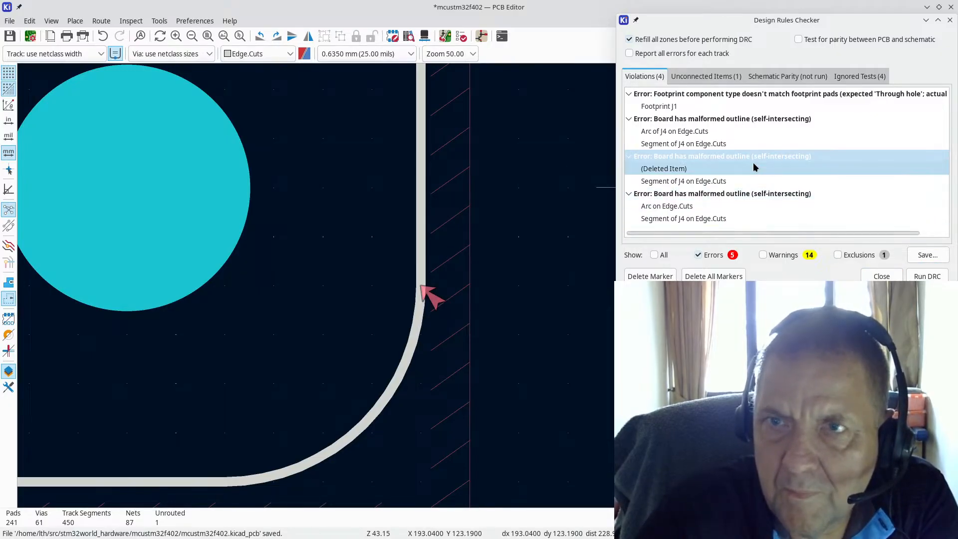
{"action": "left_click", "coordinate": [921, 277]}
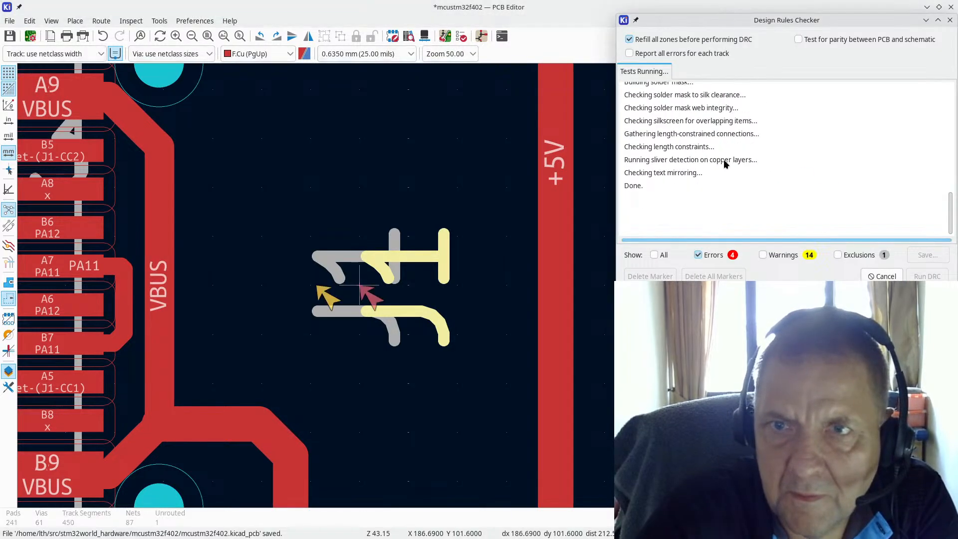
Step: Delete the duplicate Edge.Cuts segment along the board's bottom edge and rerun the design rule check
{"action": "left_click", "coordinate": [733, 119]}
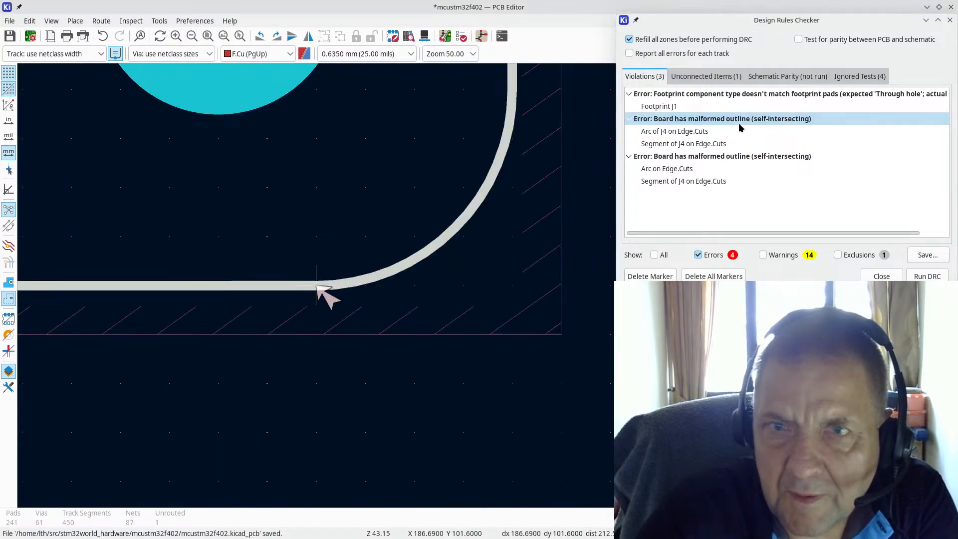
{"action": "left_click", "coordinate": [281, 289]}
{"action": "key", "text": "Escape"}
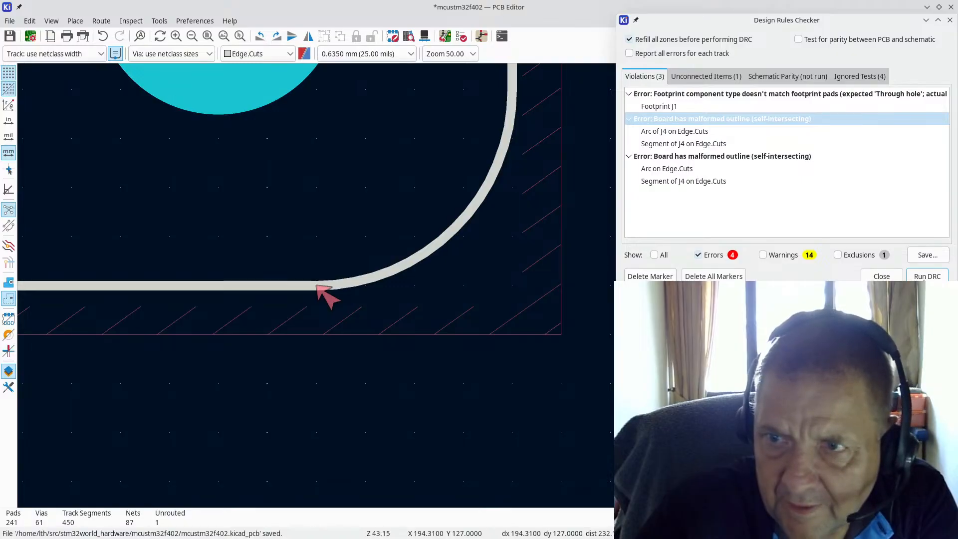
{"action": "left_click", "coordinate": [929, 277]}
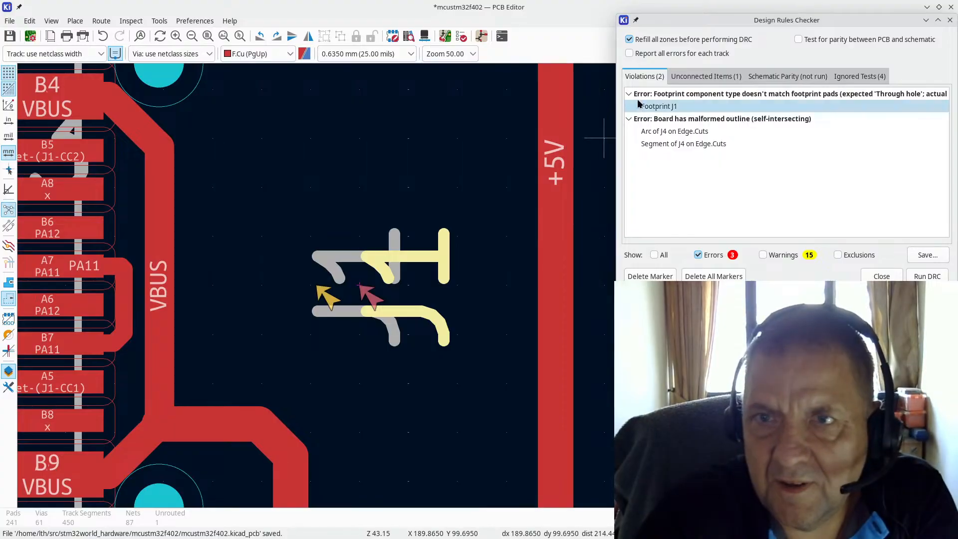
Step: Delete the duplicate Edge.Cuts arc at the lower-left corner, rerun the design rule check, and select J1's component type violation
{"action": "left_click", "coordinate": [740, 119]}
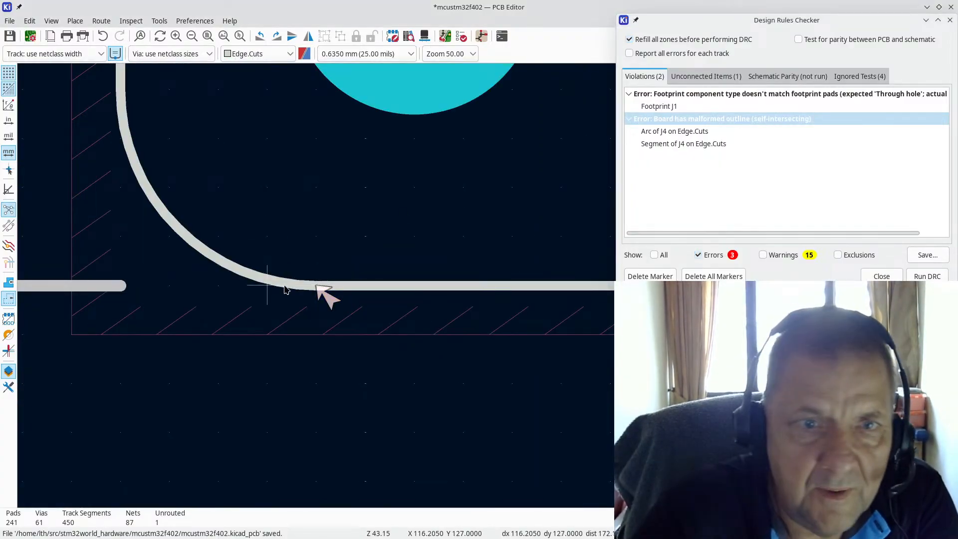
{"action": "left_click", "coordinate": [286, 284]}
{"action": "key", "text": "Escape"}
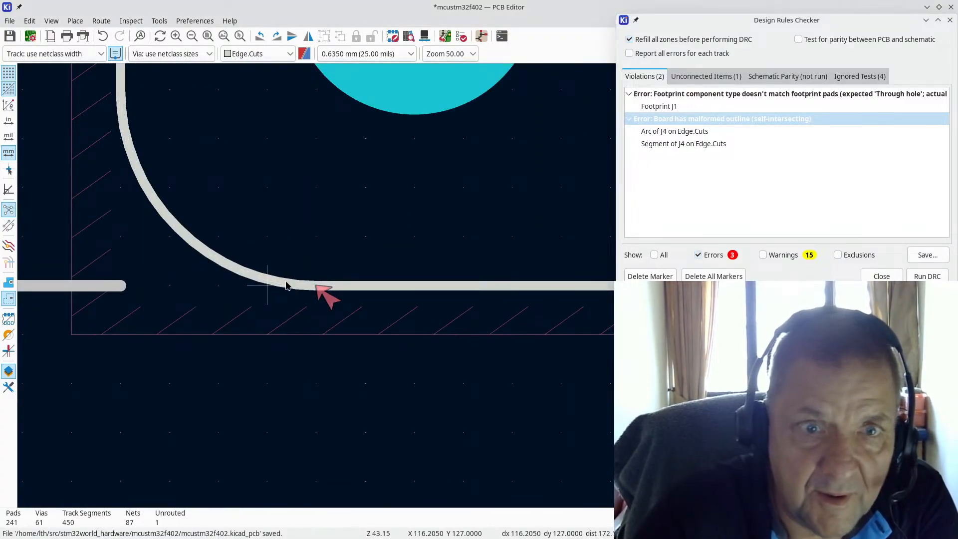
{"action": "left_click", "coordinate": [926, 277]}
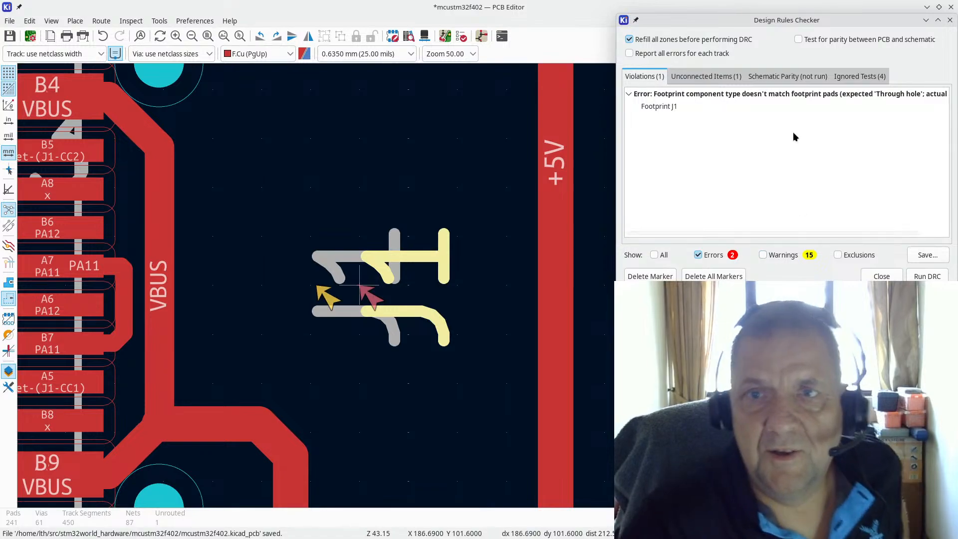
{"action": "left_click", "coordinate": [704, 95]}
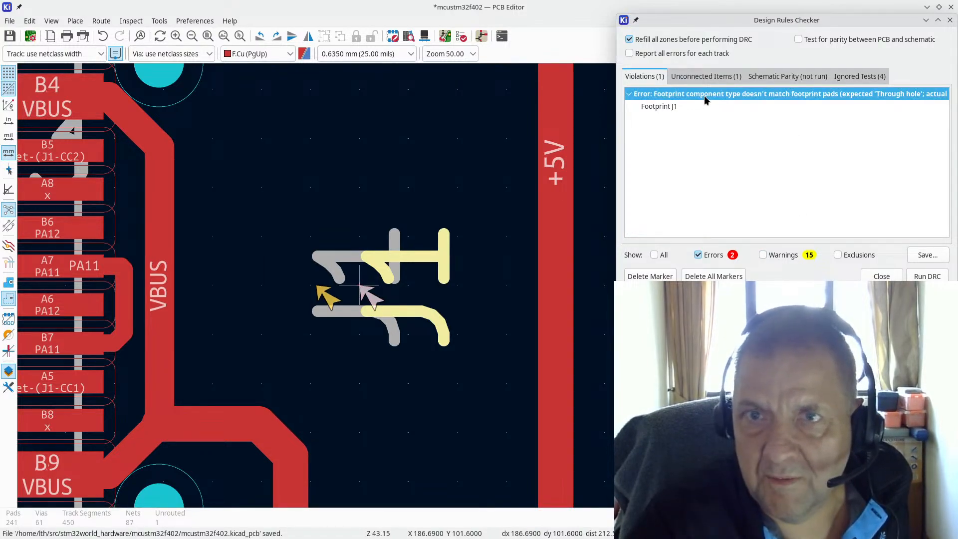
Step: Set up a footprint update from the library for USB connector J1, limited to the selected footprint
{"action": "right_click", "coordinate": [444, 331]}
{"action": "left_click", "coordinate": [455, 404]}
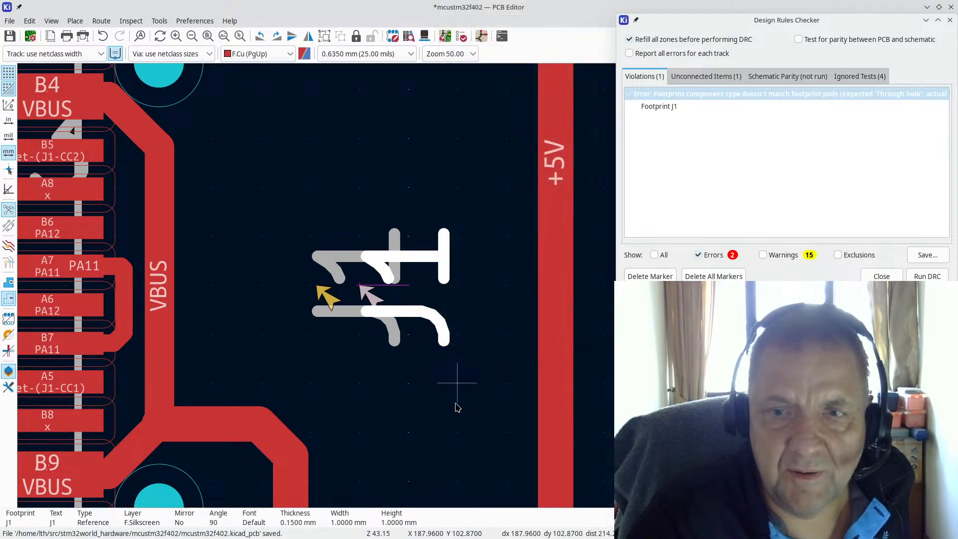
{"action": "left_click", "coordinate": [455, 403]}
{"action": "right_click", "coordinate": [455, 394]}
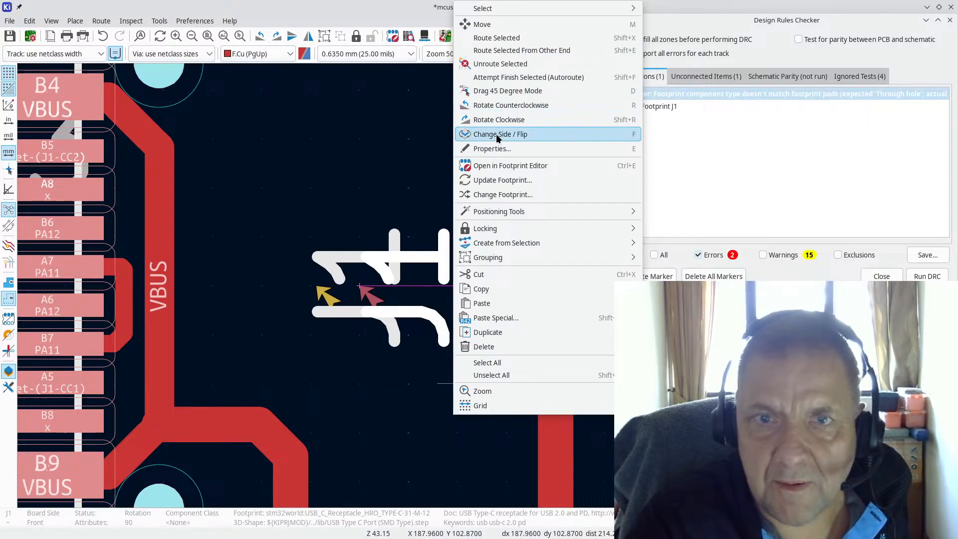
{"action": "left_click", "coordinate": [502, 180]}
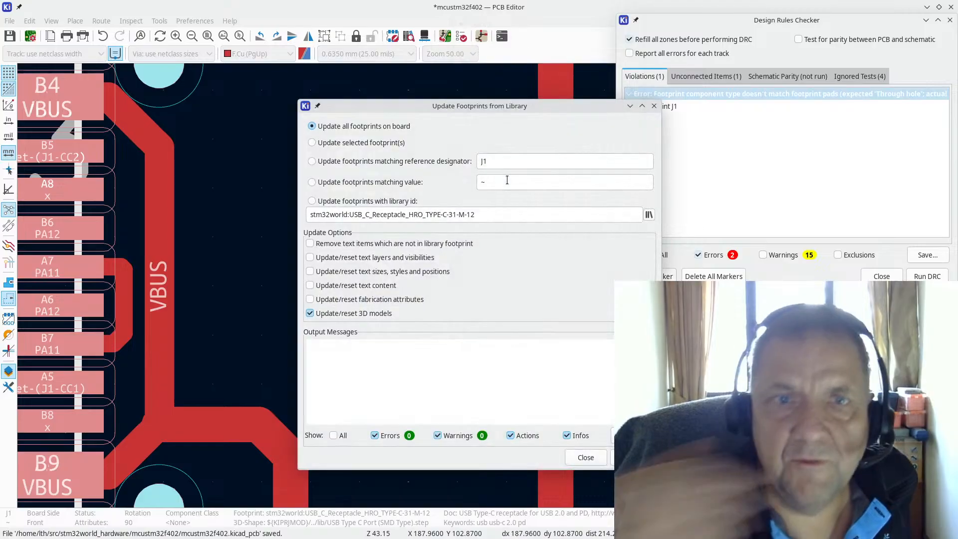
{"action": "left_click", "coordinate": [342, 144]}
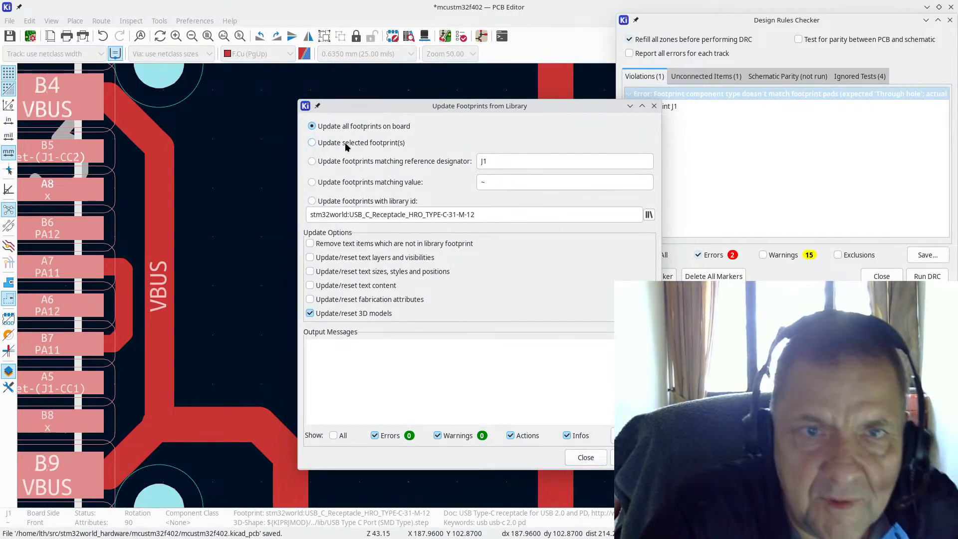
Step: Update J1's footprint from the library, removing extra text items and resetting all text, fabrication attributes and 3D models
{"action": "left_click", "coordinate": [310, 245]}
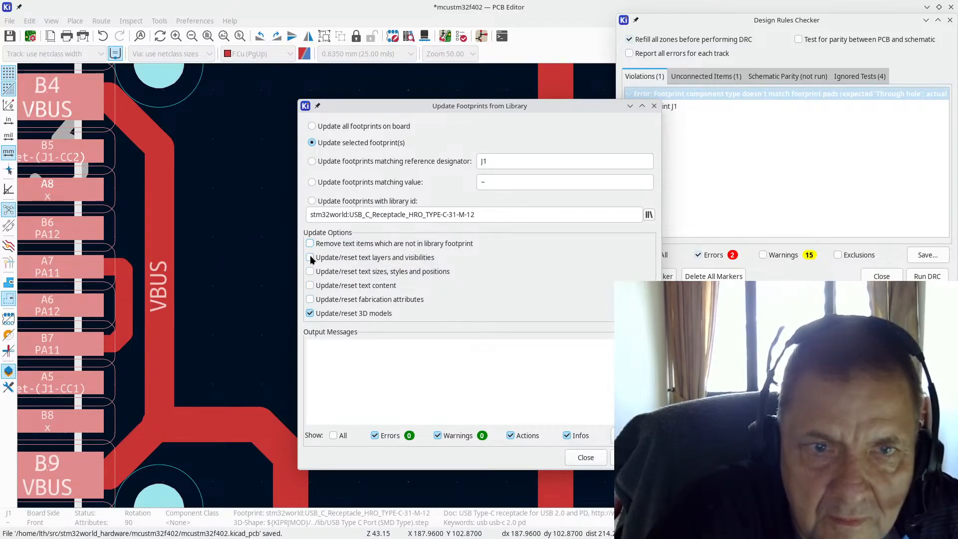
{"action": "left_click", "coordinate": [310, 243]}
{"action": "left_click", "coordinate": [310, 257]}
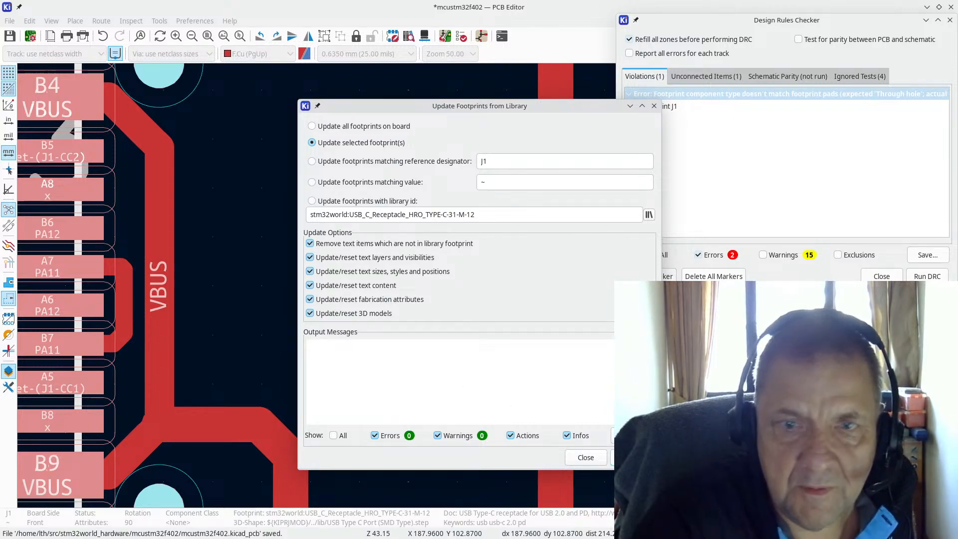
{"action": "key", "text": "Return"}
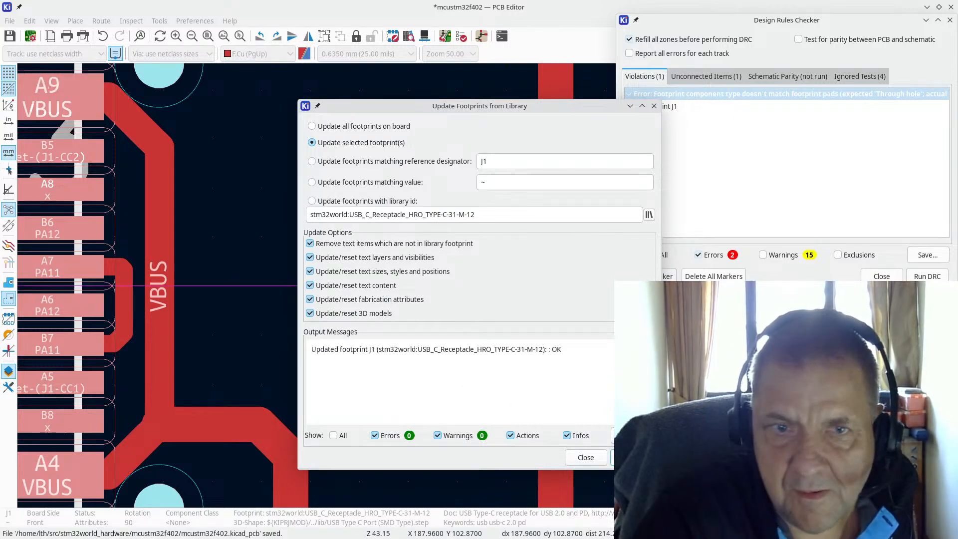
{"action": "left_click", "coordinate": [585, 457]}
Step: Rerun the design rule check and review the unconnected items and warnings, leaving warnings hidden
{"action": "scroll", "coordinate": [417, 285], "scroll_direction": "down", "scroll_amount": 3}
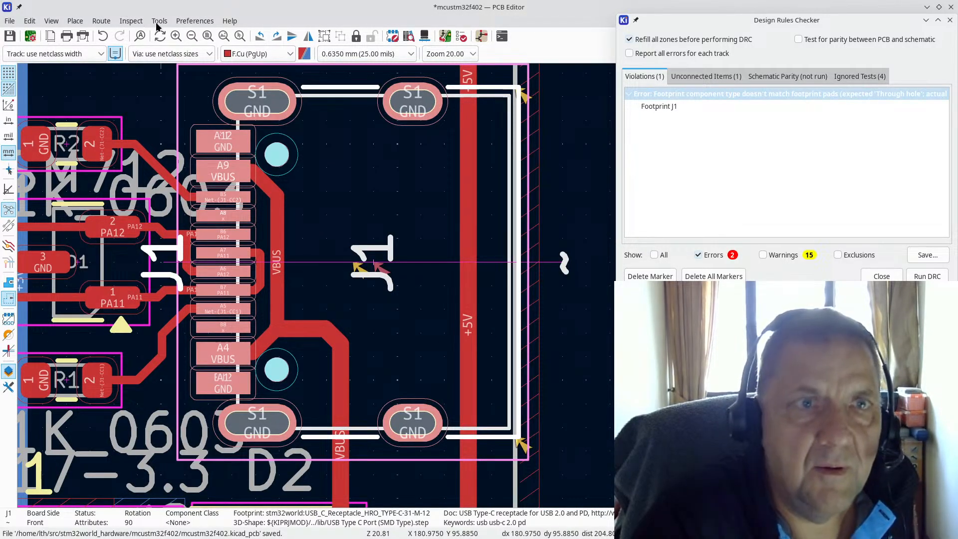
{"action": "left_click", "coordinate": [926, 275]}
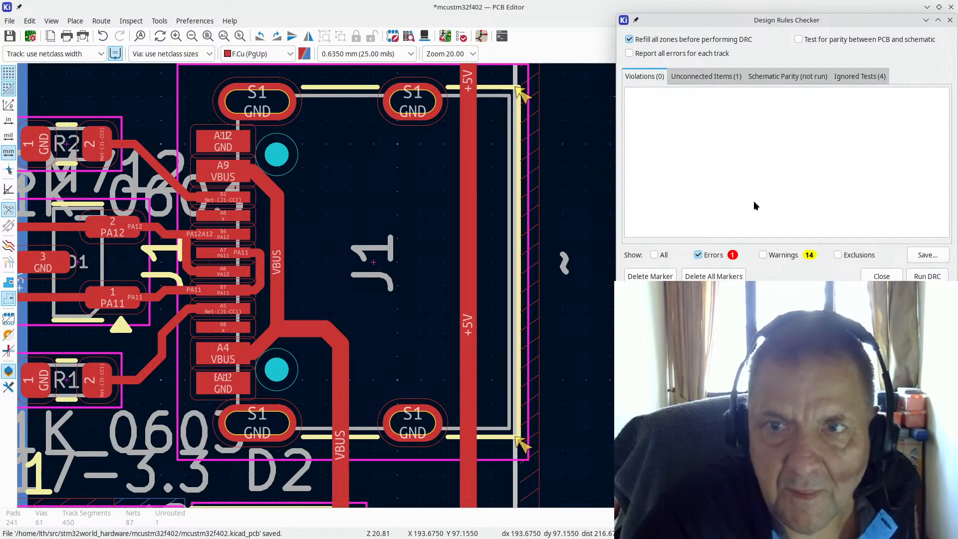
{"action": "left_click", "coordinate": [714, 78]}
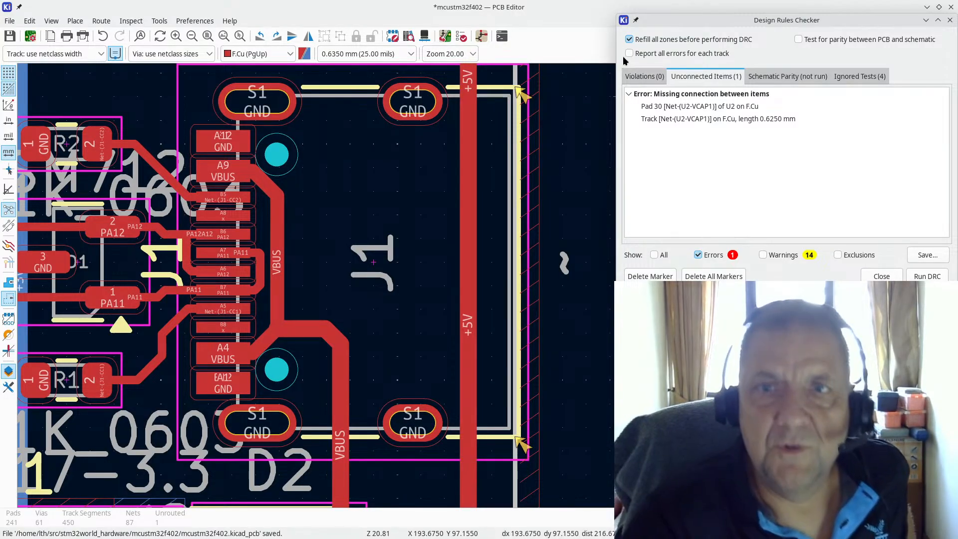
{"action": "left_click", "coordinate": [644, 77]}
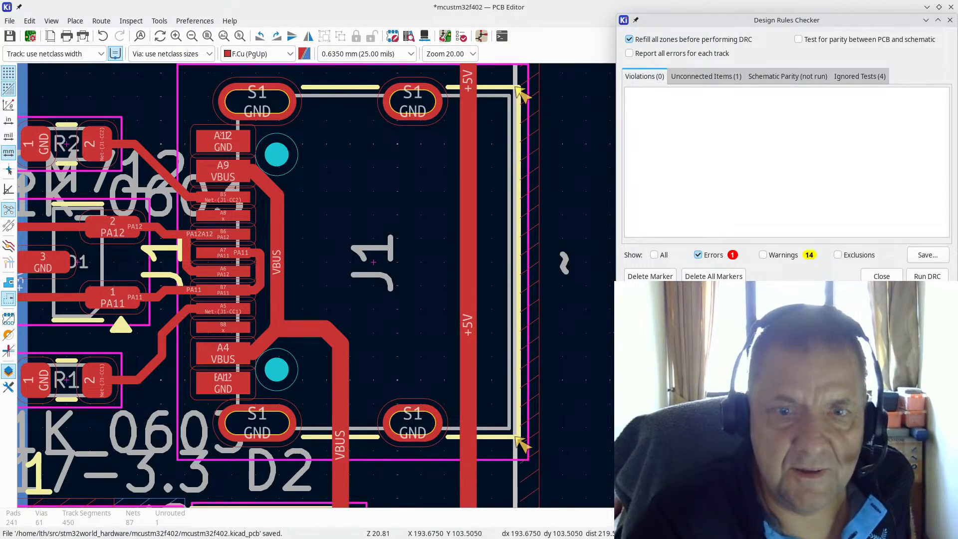
{"action": "left_click", "coordinate": [763, 256]}
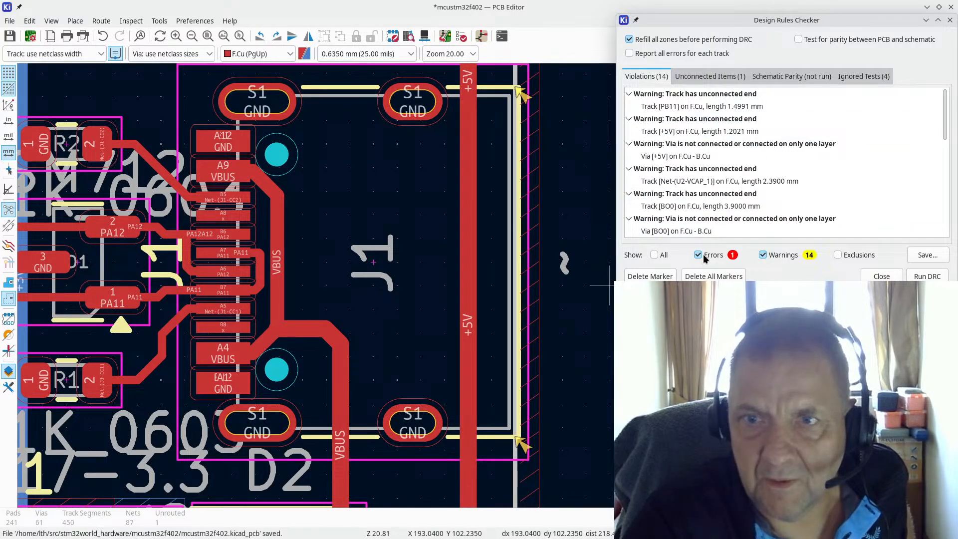
{"action": "left_click", "coordinate": [763, 255]}
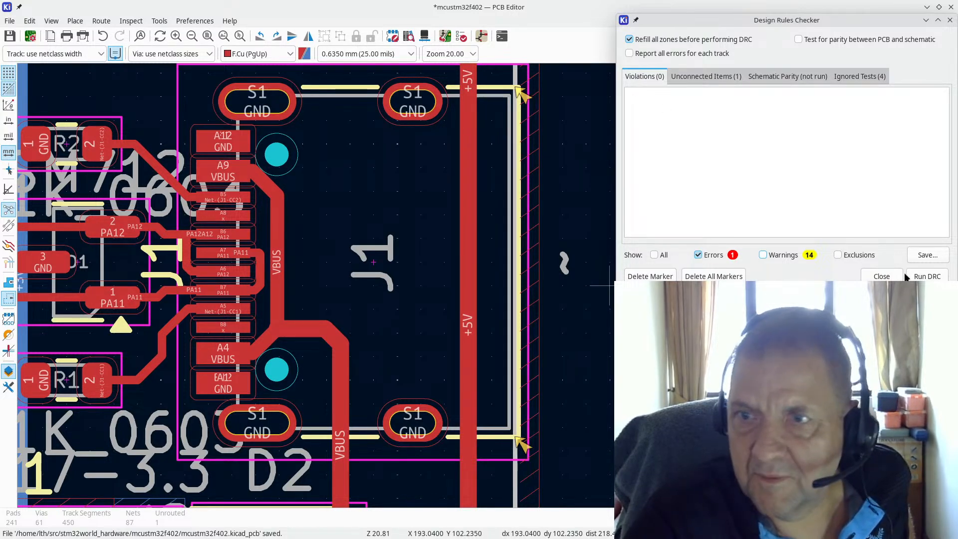
{"action": "left_click", "coordinate": [881, 275]}
Step: Inspect J1's silkscreen at the board edge and the board's top side around U2 in the 3D view
{"action": "scroll", "coordinate": [421, 284], "scroll_direction": "down", "scroll_amount": 2}
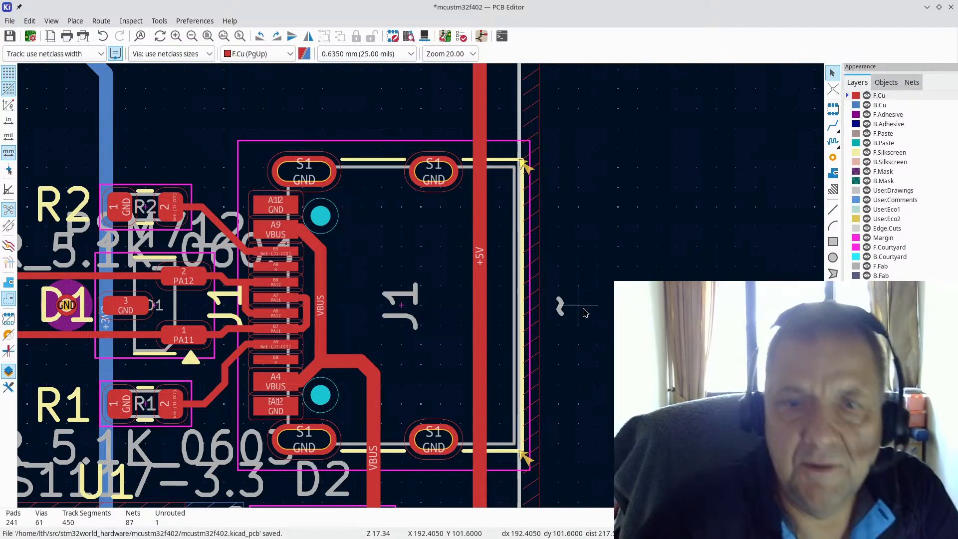
{"action": "scroll", "coordinate": [547, 415], "scroll_direction": "up", "scroll_amount": 3}
{"action": "scroll", "coordinate": [384, 339], "scroll_direction": "up", "scroll_amount": 3}
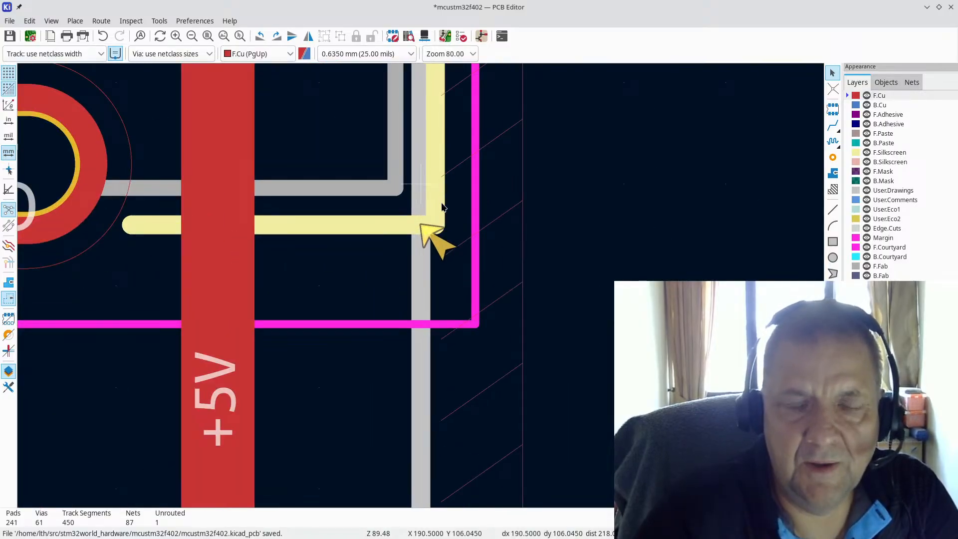
{"action": "scroll", "coordinate": [403, 246], "scroll_direction": "down", "scroll_amount": 5}
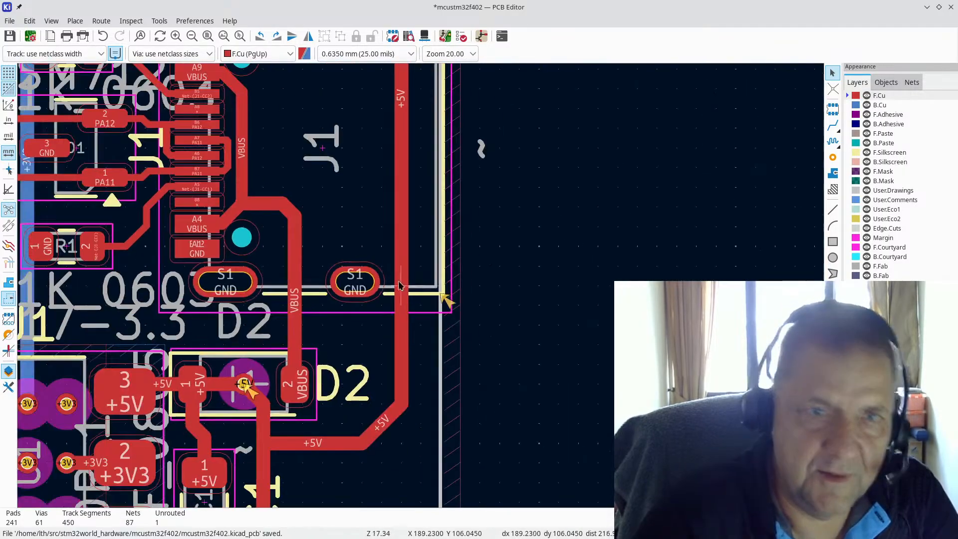
{"action": "left_click", "coordinate": [51, 20]}
{"action": "left_click", "coordinate": [285, 138]}
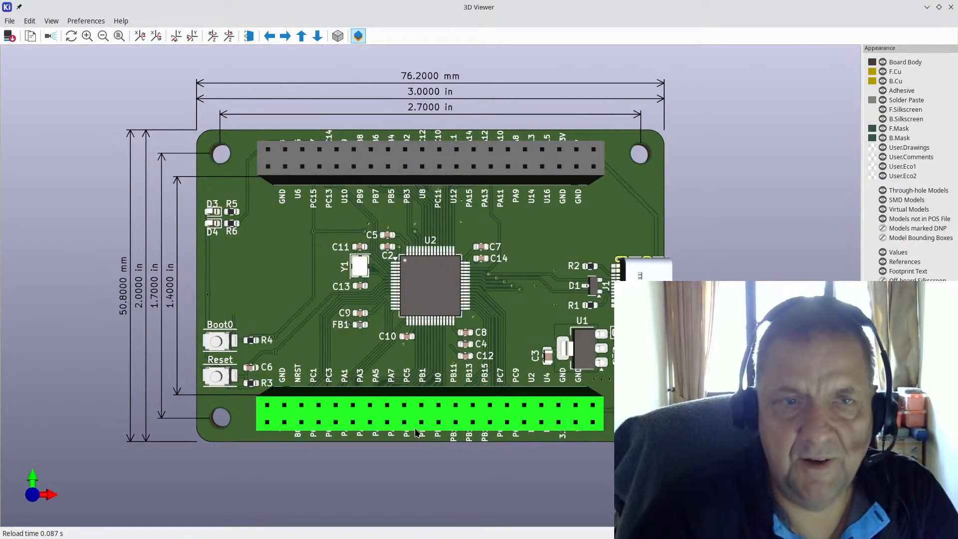
{"action": "left_click_drag", "start_coordinate": [415, 432], "coordinate": [347, 337]}
{"action": "left_click_drag", "start_coordinate": [499, 269], "coordinate": [501, 357]}
{"action": "scroll", "coordinate": [501, 357], "scroll_direction": "up", "scroll_amount": 5}
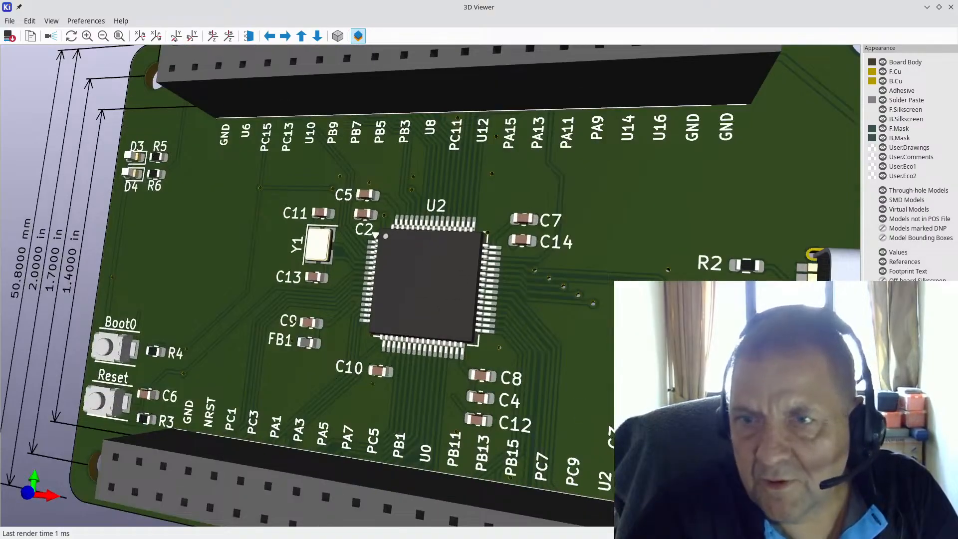
{"action": "mouse_move", "coordinate": [798, 359]}
{"action": "left_mouse_down"}
{"action": "mouse_move", "coordinate": [798, 300]}
{"action": "mouse_move", "coordinate": [798, 359]}
{"action": "left_mouse_up"}
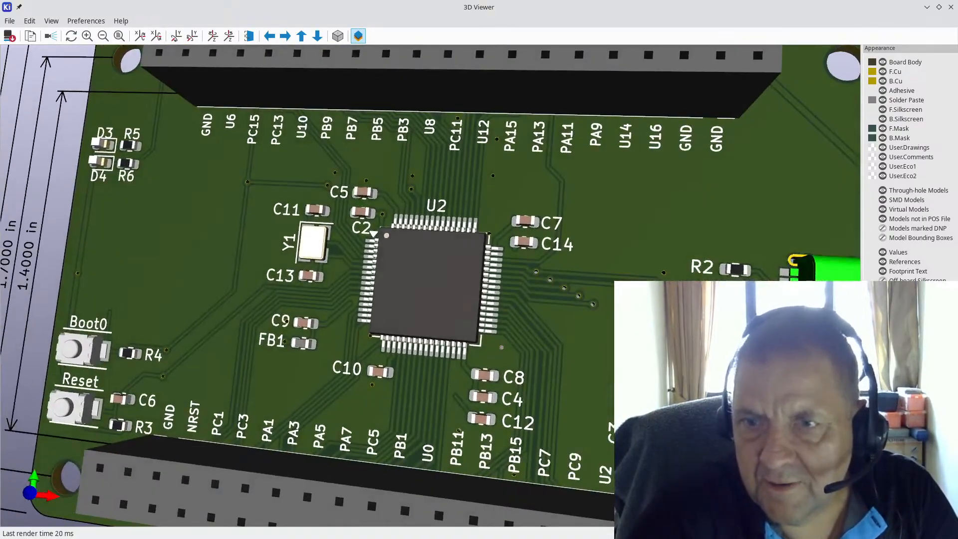
{"action": "scroll", "coordinate": [549, 287], "scroll_direction": "up", "scroll_amount": 1}
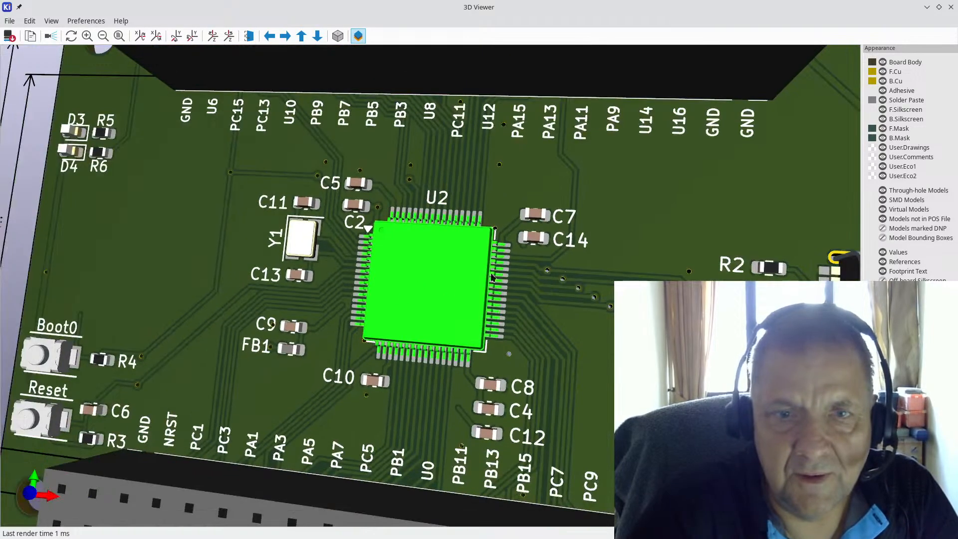
Step: Flip the 3D board to its underside and inspect the solder jumpers and the title, revision and URL silkscreen text
{"action": "key", "text": "shift+z"}
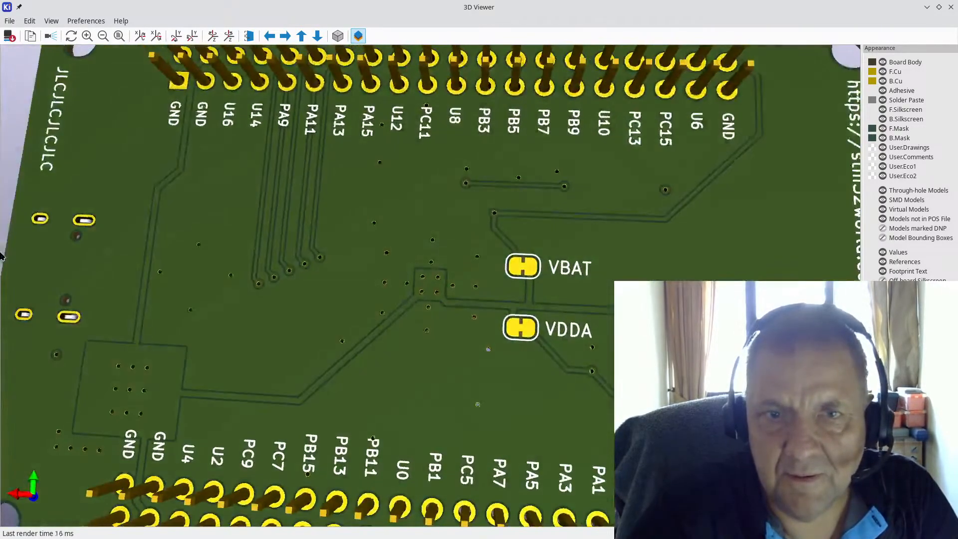
{"action": "left_click_drag", "start_coordinate": [0, 253], "coordinate": [98, 259]}
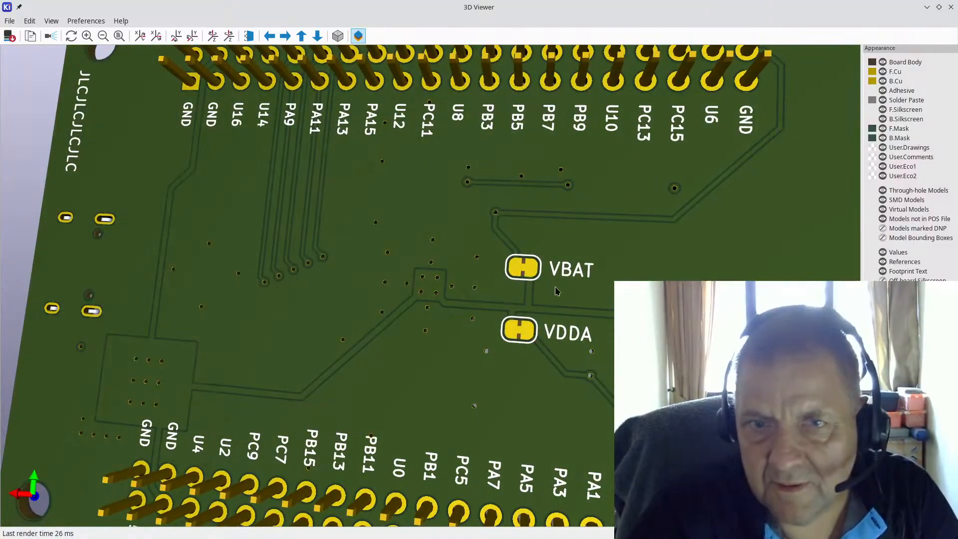
{"action": "middle_click_drag", "start_coordinate": [552, 295], "coordinate": [242, 280]}
{"action": "scroll", "coordinate": [386, 279], "scroll_direction": "up", "scroll_amount": 1}
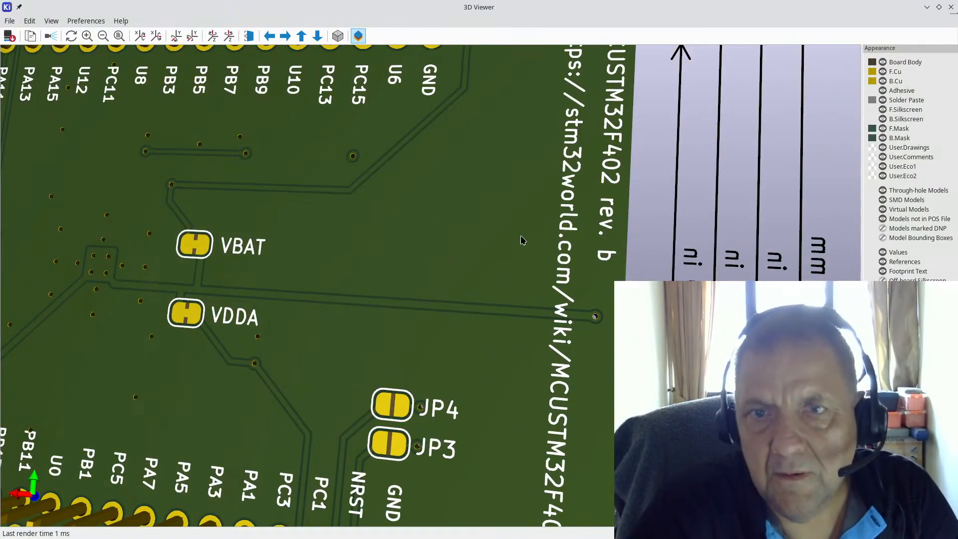
{"action": "scroll", "coordinate": [514, 255], "scroll_direction": "down", "scroll_amount": 1}
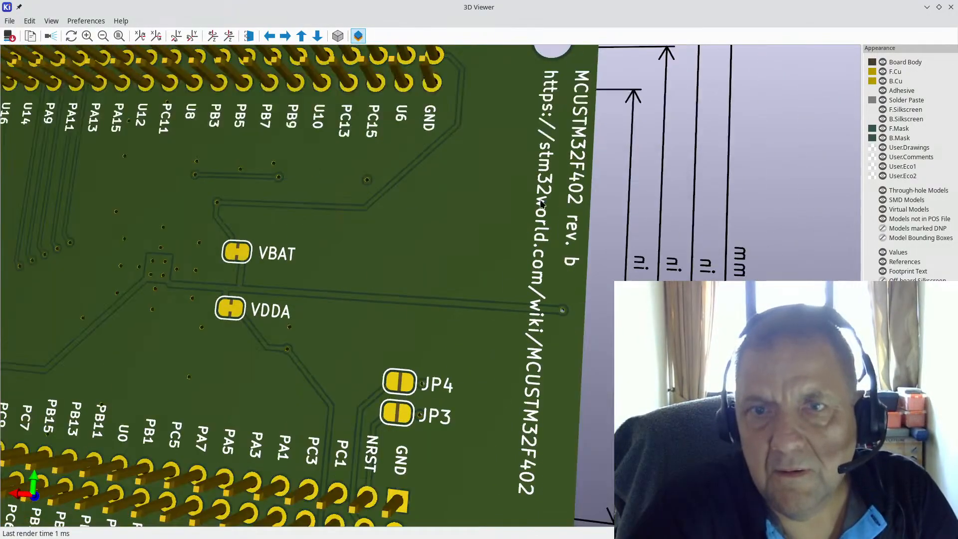
{"action": "left_click", "coordinate": [951, 8]}
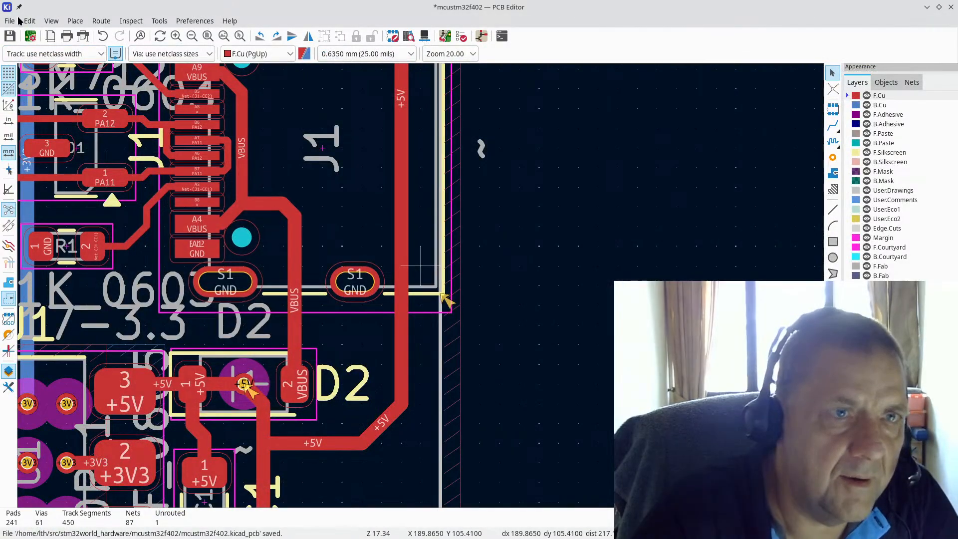
Step: Set the board's REVISION text variable to a
{"action": "left_click", "coordinate": [10, 22]}
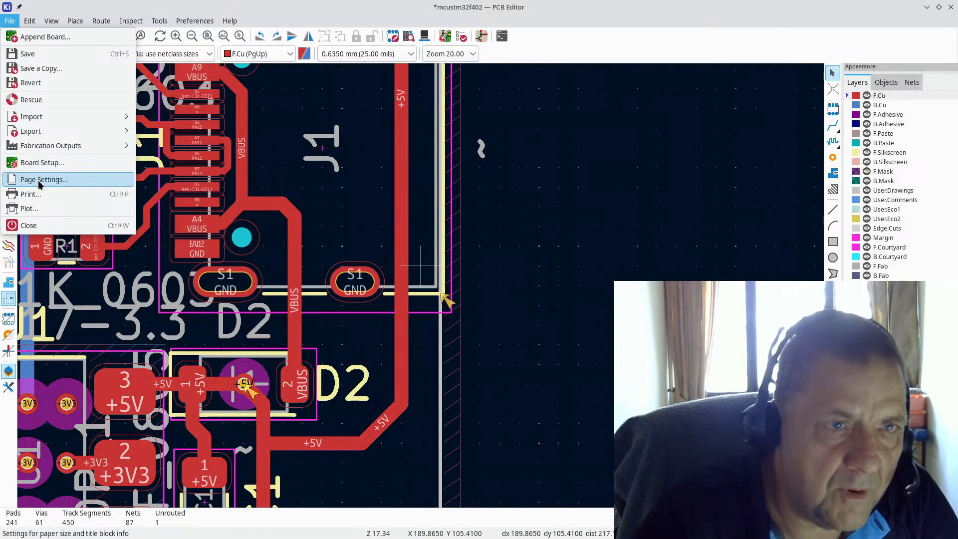
{"action": "left_click", "coordinate": [39, 162]}
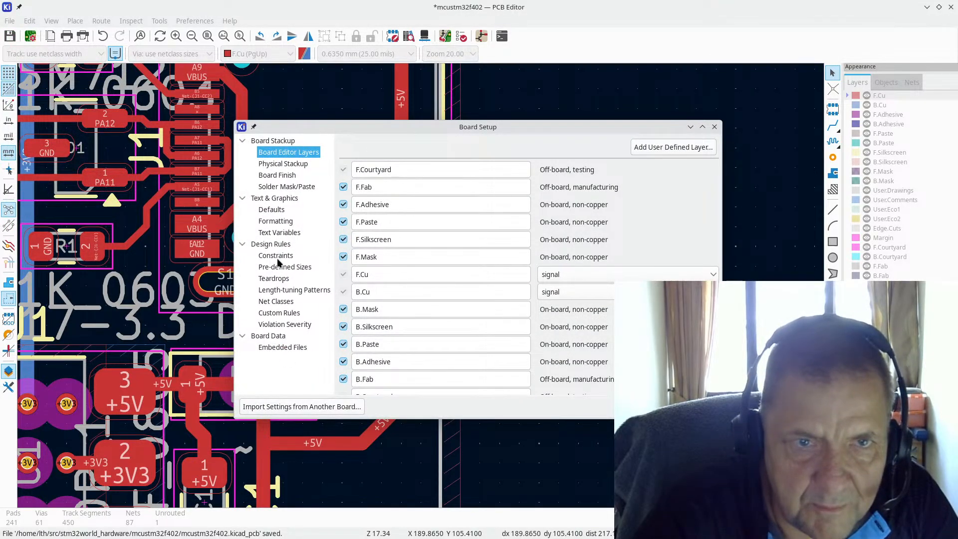
{"action": "left_click", "coordinate": [284, 233]}
{"action": "double_click", "coordinate": [416, 201]}
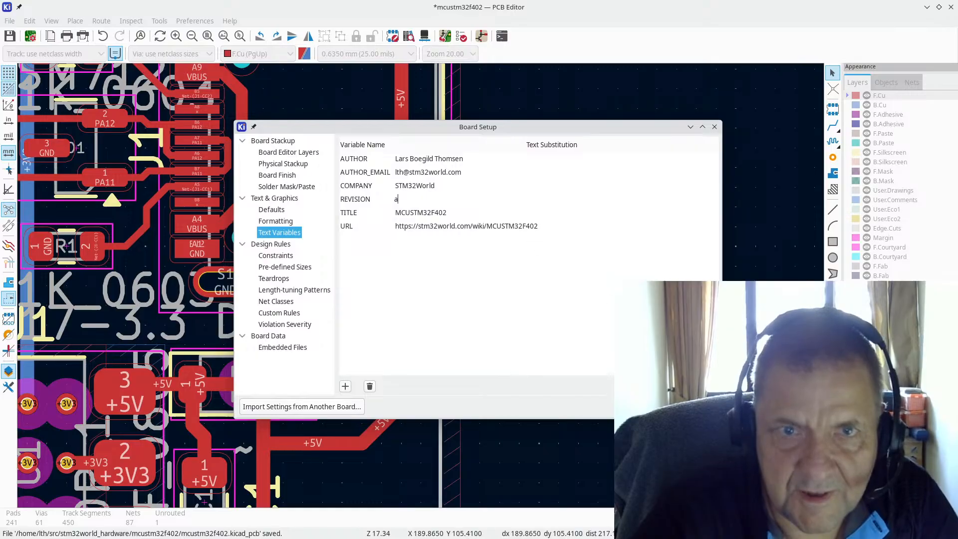
{"action": "left_click", "coordinate": [695, 406]}
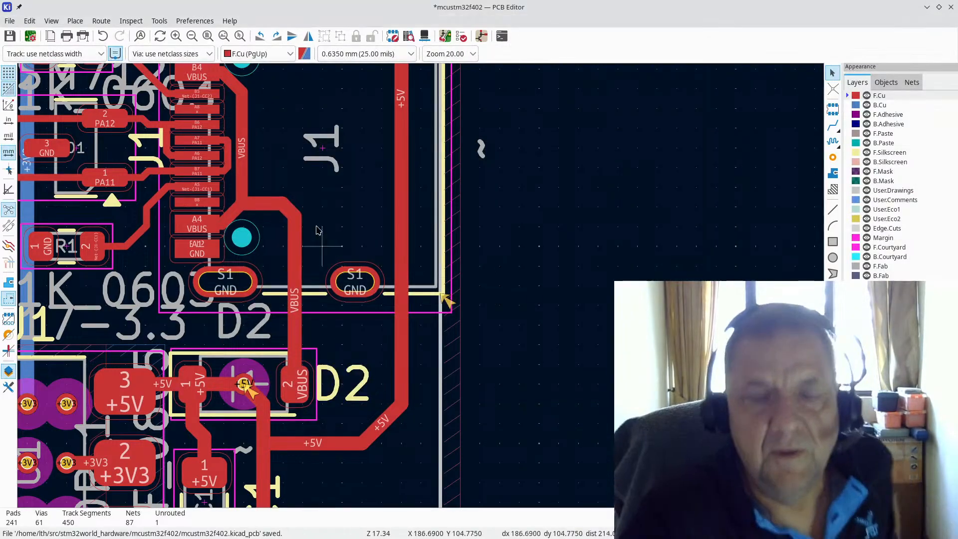
Step: Open the design rule marker at the BO0 via, include warnings, and locate the PB11 track with an unconnected end
{"action": "scroll", "coordinate": [524, 324], "scroll_direction": "down", "scroll_amount": 5}
{"action": "scroll", "coordinate": [236, 299], "scroll_direction": "down", "scroll_amount": 5}
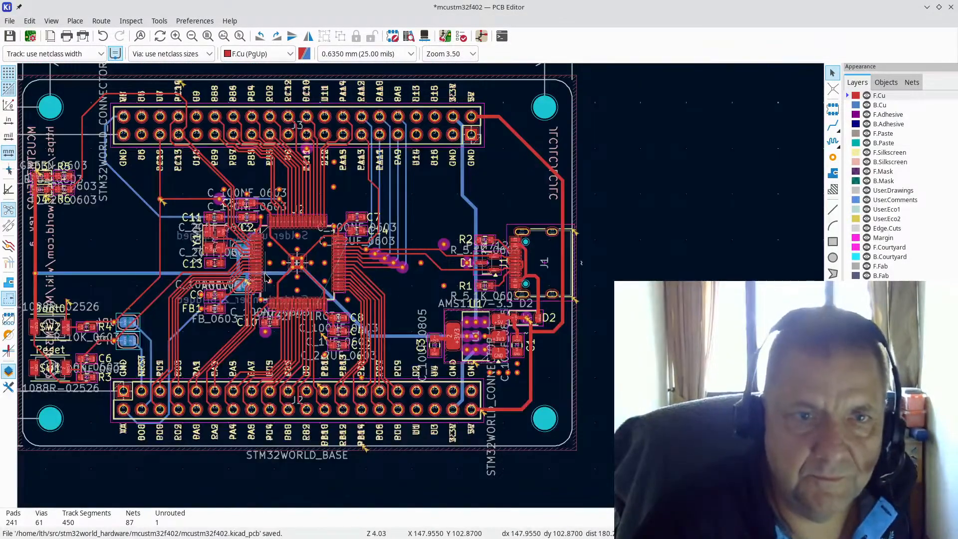
{"action": "scroll", "coordinate": [421, 289], "scroll_direction": "up", "scroll_amount": 5}
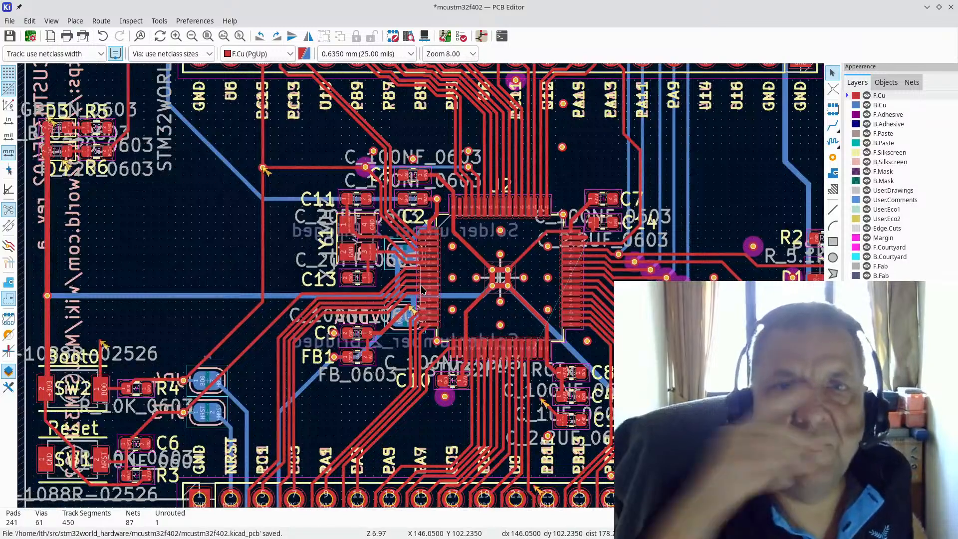
{"action": "scroll", "coordinate": [422, 290], "scroll_direction": "up", "scroll_amount": 5}
{"action": "scroll", "coordinate": [326, 331], "scroll_direction": "up", "scroll_amount": 1}
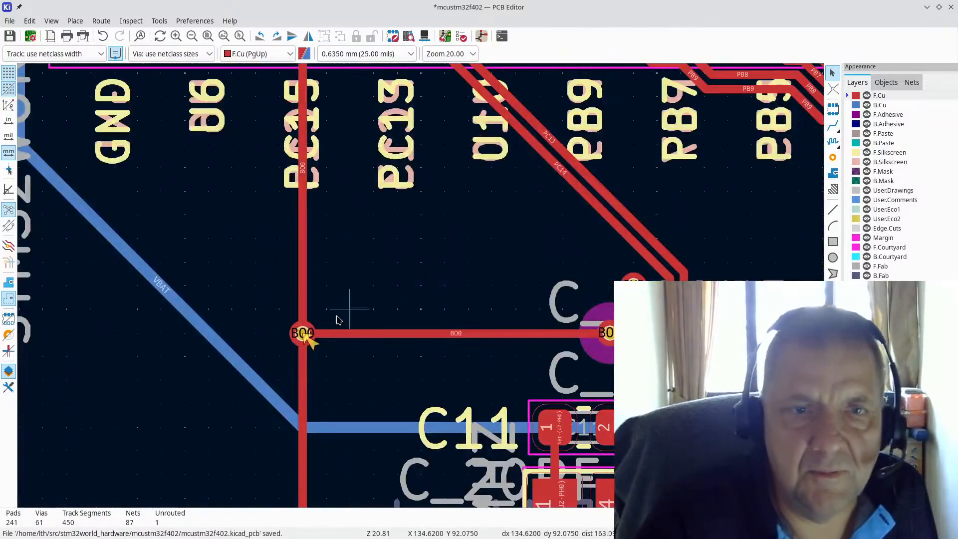
{"action": "double_click", "coordinate": [310, 346]}
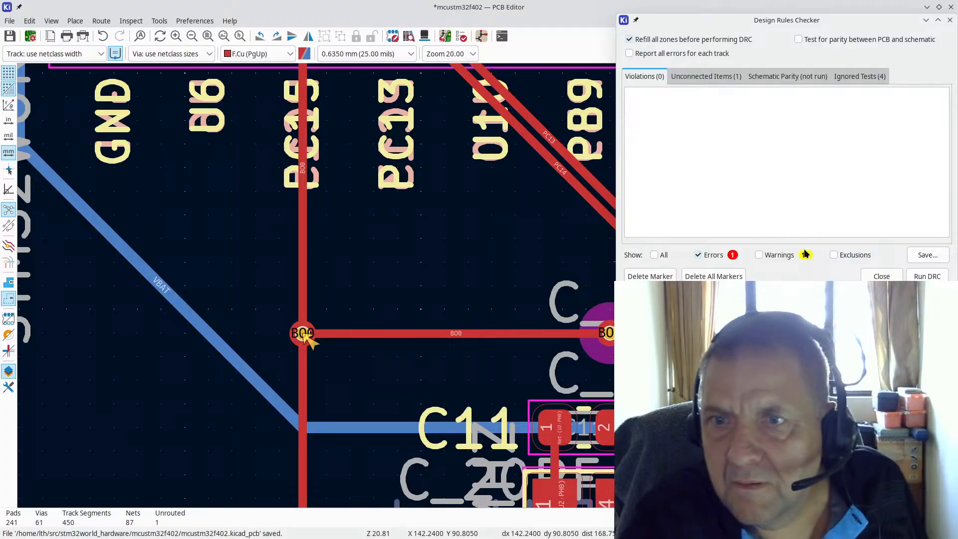
{"action": "left_click", "coordinate": [779, 255]}
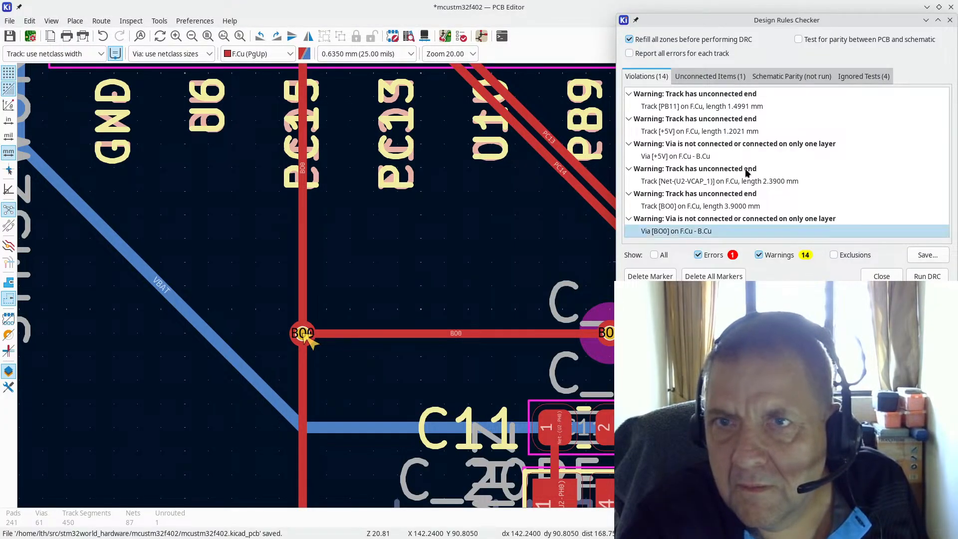
{"action": "left_click", "coordinate": [755, 94]}
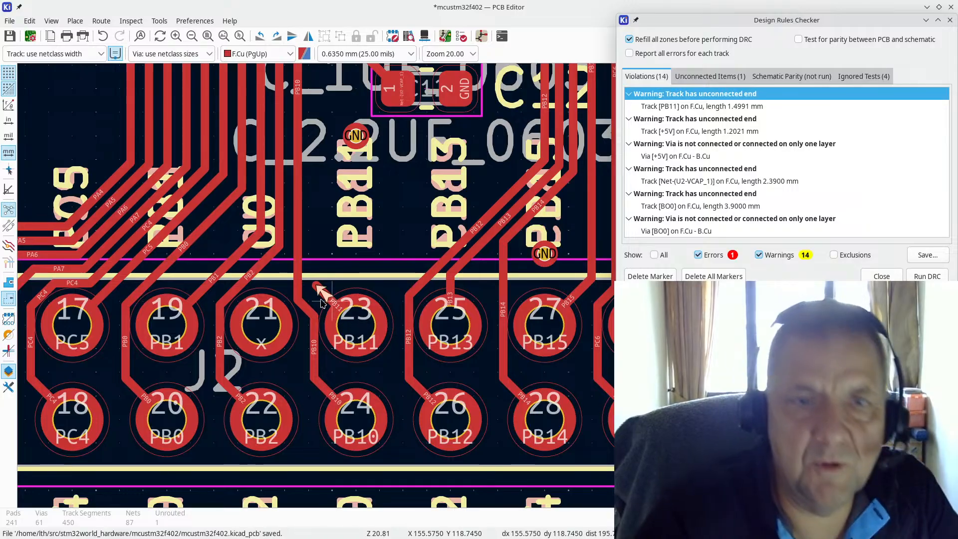
Step: Delete the short unconnected PB11 track segment at J2 pad 23
{"action": "key", "text": "Escape"}
{"action": "scroll", "coordinate": [325, 295], "scroll_direction": "up", "scroll_amount": 4}
{"action": "left_click", "coordinate": [464, 274]}
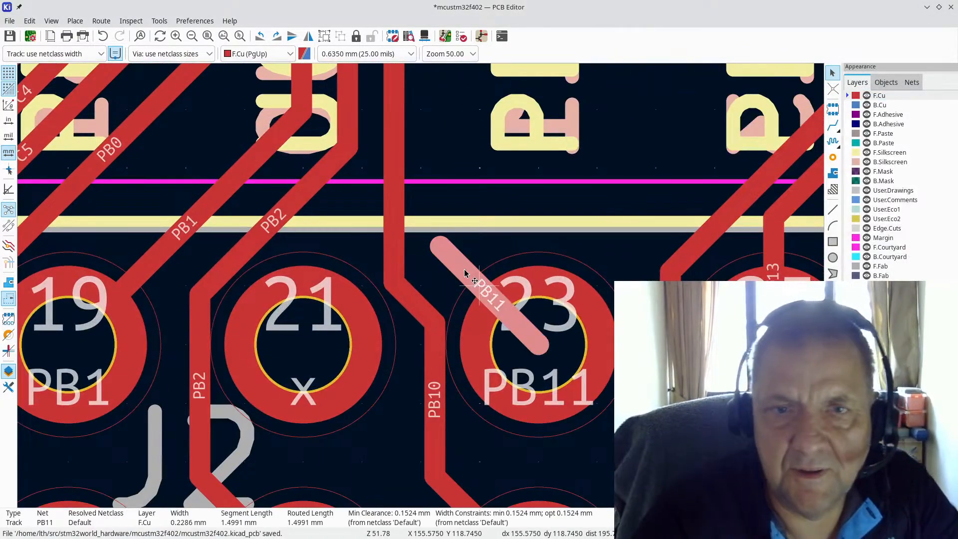
{"action": "key", "text": "Delete"}
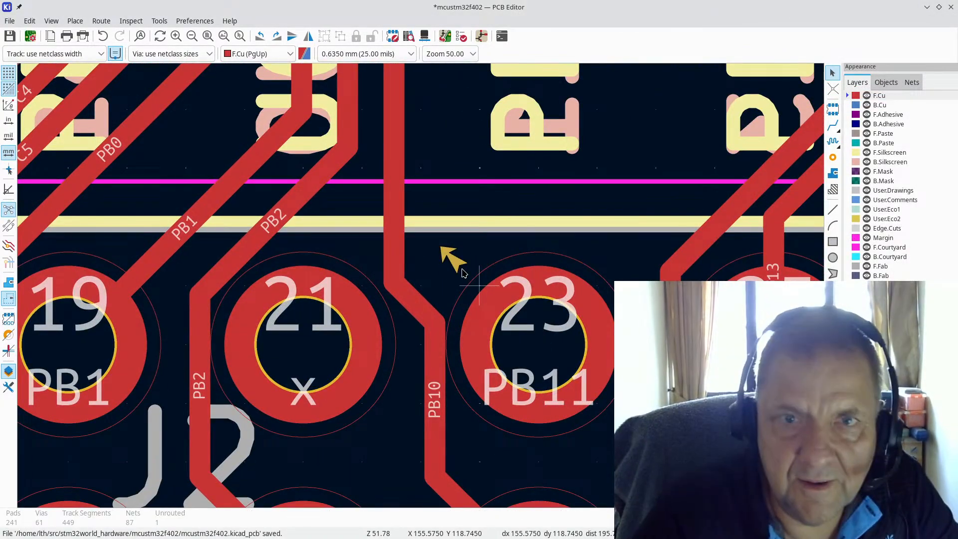
Step: Switch to the Schematic Editor and delete the PB11 global label and its wire from J2 pin 23
{"action": "key", "text": "alt+Tab"}
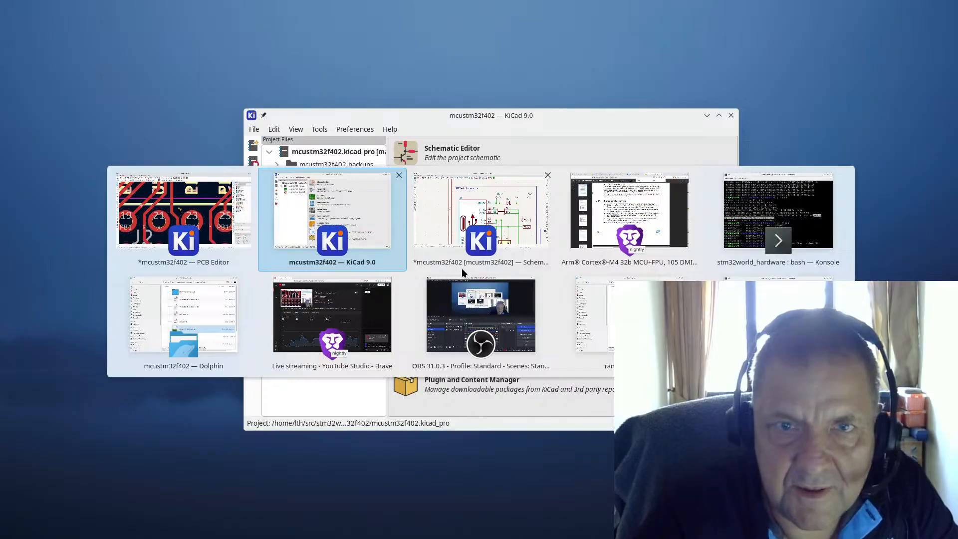
{"action": "key", "text": "alt+Tab"}
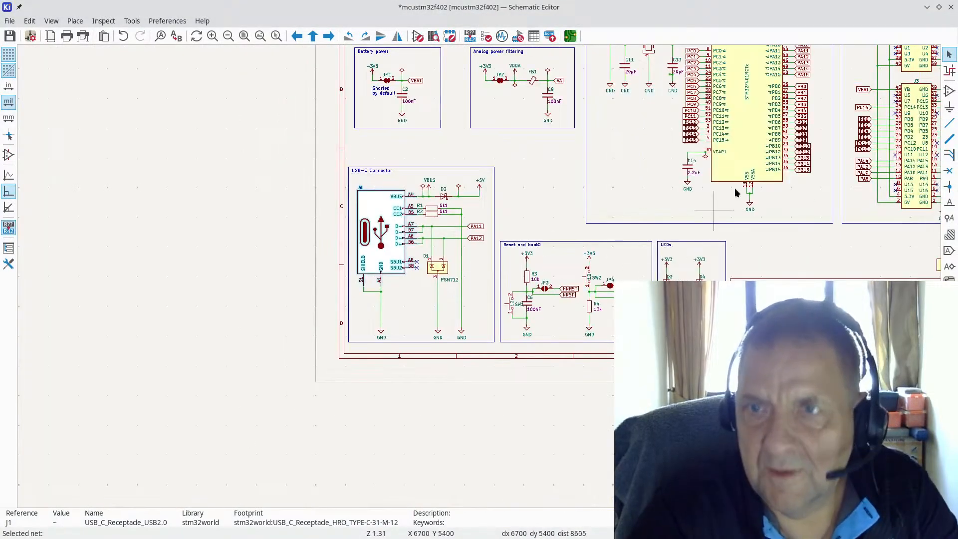
{"action": "scroll", "coordinate": [810, 149], "scroll_direction": "up", "scroll_amount": 6}
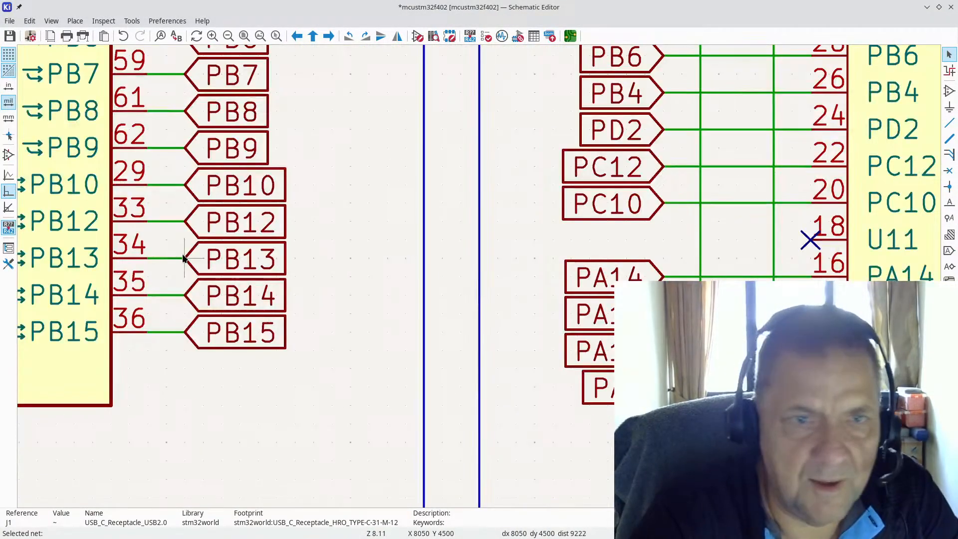
{"action": "scroll", "coordinate": [60, 194], "scroll_direction": "down", "scroll_amount": 6}
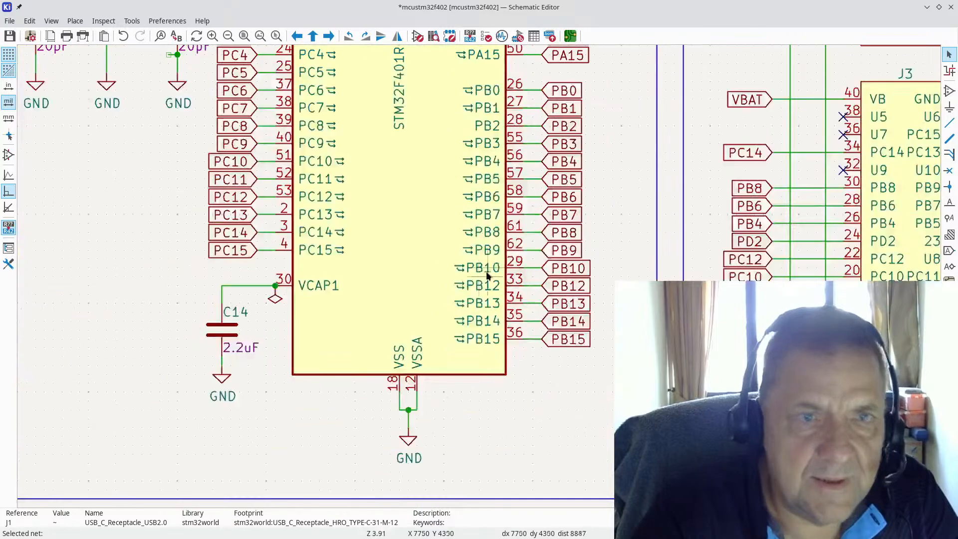
{"action": "scroll", "coordinate": [649, 269], "scroll_direction": "up", "scroll_amount": 3}
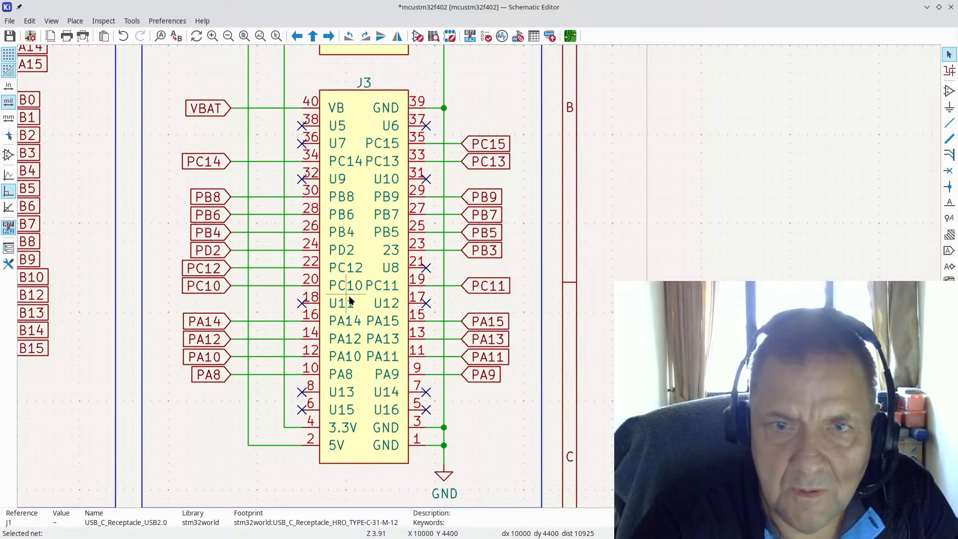
{"action": "scroll", "coordinate": [348, 295], "scroll_direction": "down", "scroll_amount": 3}
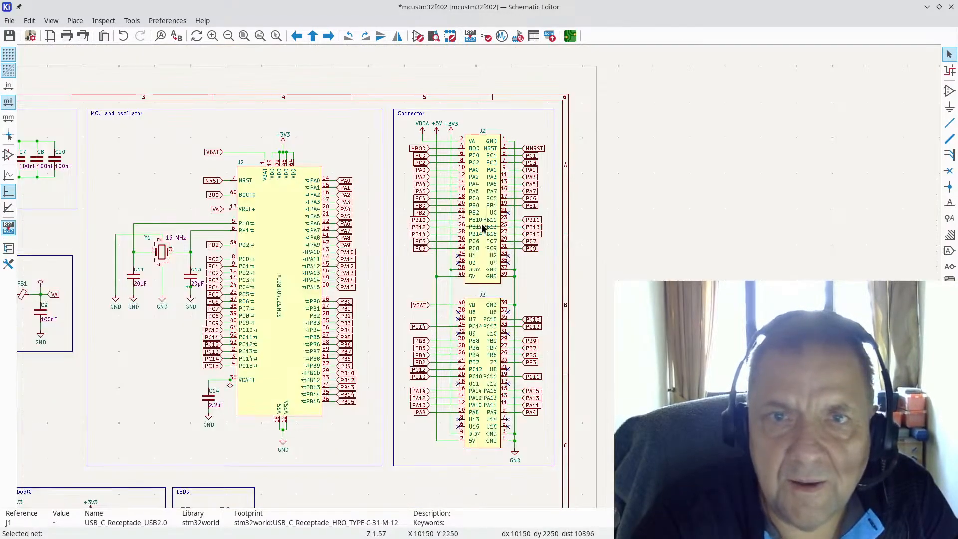
{"action": "scroll", "coordinate": [488, 230], "scroll_direction": "up", "scroll_amount": 2}
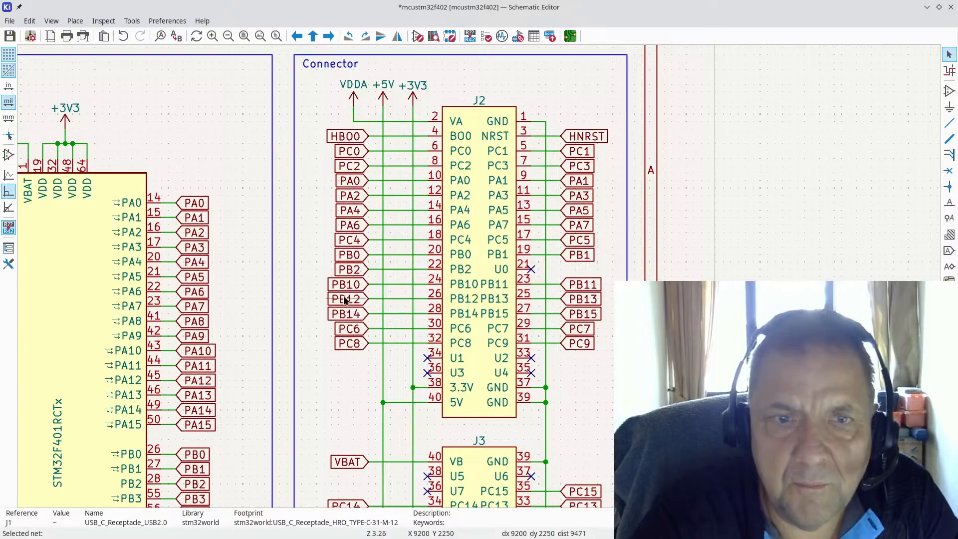
{"action": "left_click", "coordinate": [572, 289]}
{"action": "scroll", "coordinate": [572, 288], "scroll_direction": "up", "scroll_amount": 2}
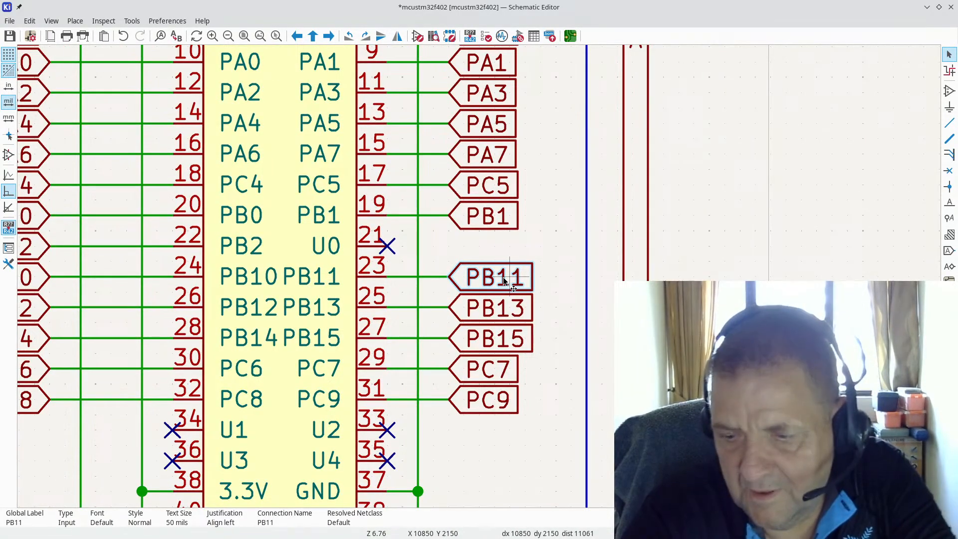
{"action": "key", "text": "Delete"}
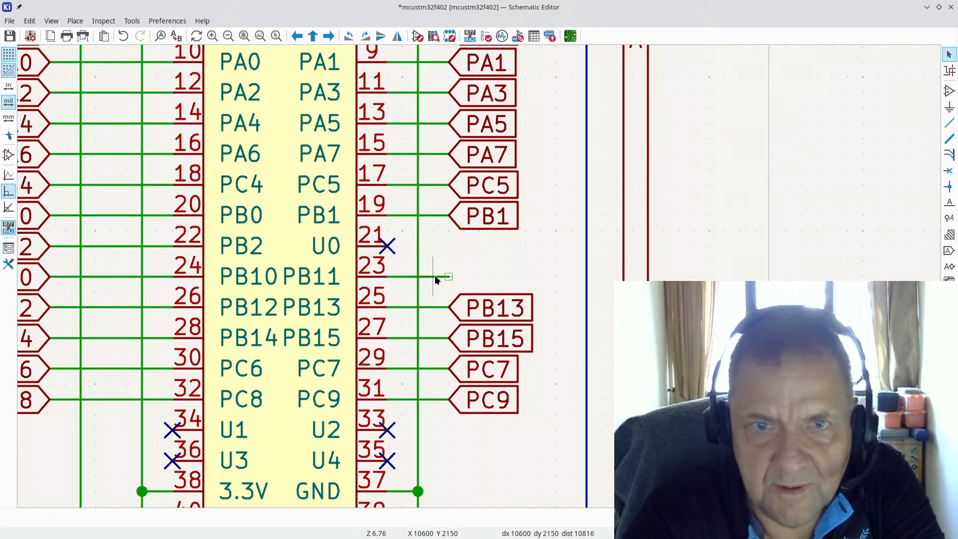
{"action": "key", "text": "Delete"}
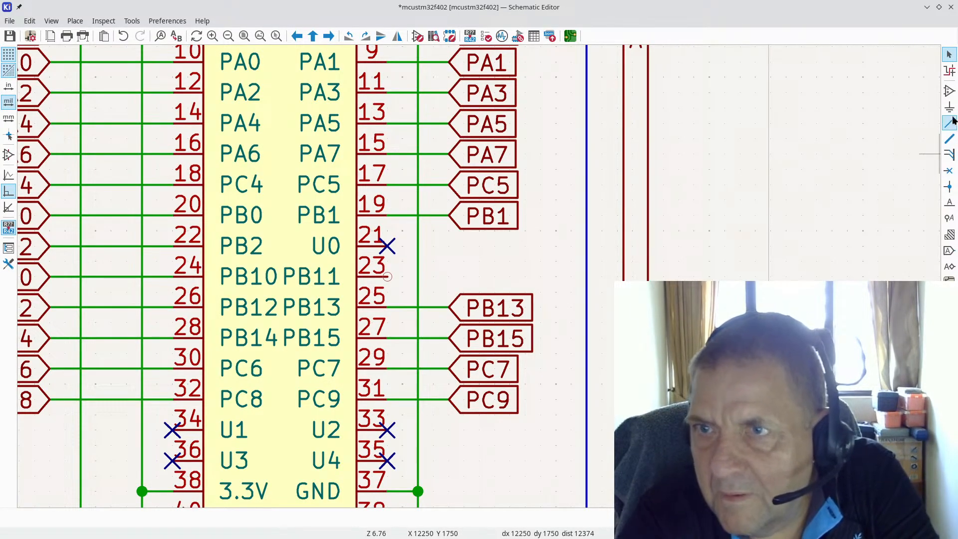
Step: Place a no-connect flag on J2 pin 23 in the schematic
{"action": "left_click", "coordinate": [948, 172]}
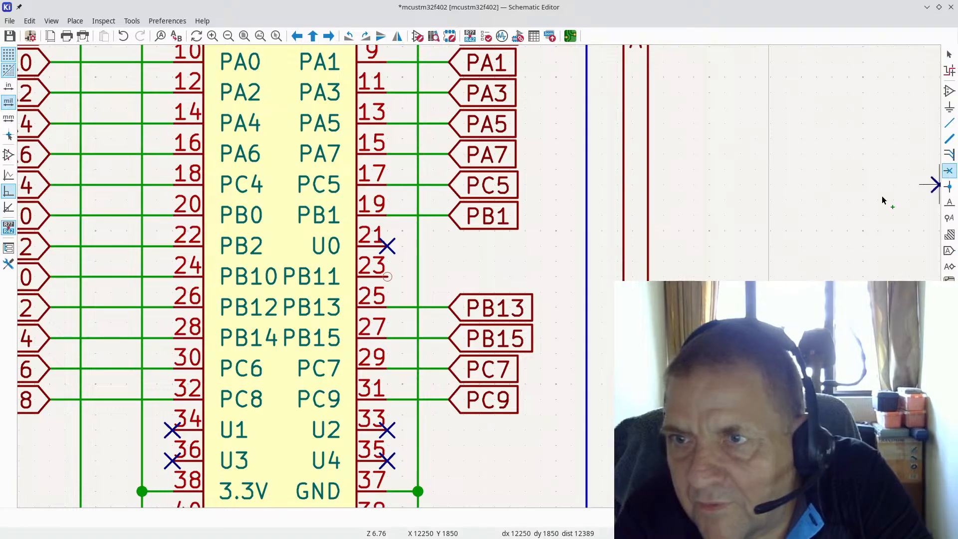
{"action": "left_click", "coordinate": [387, 276]}
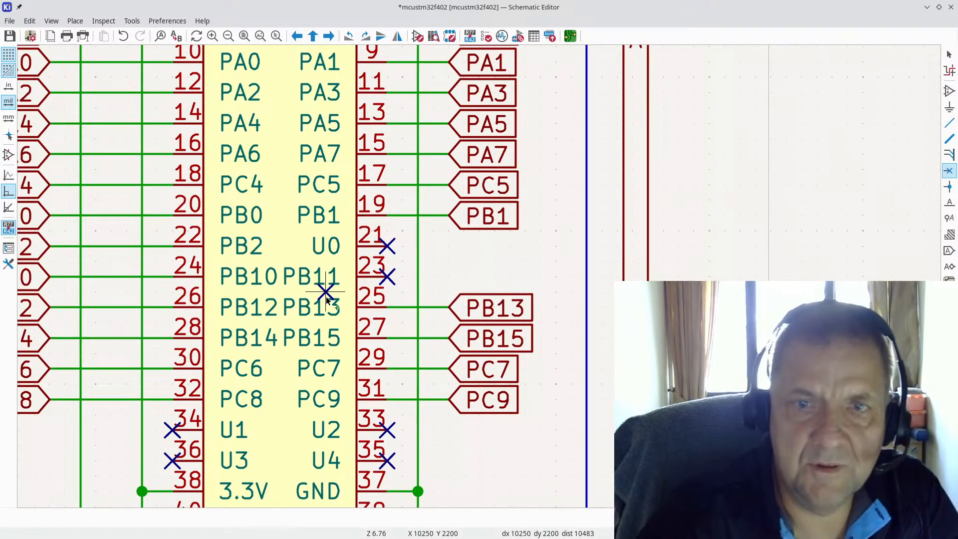
{"action": "key", "text": "Escape"}
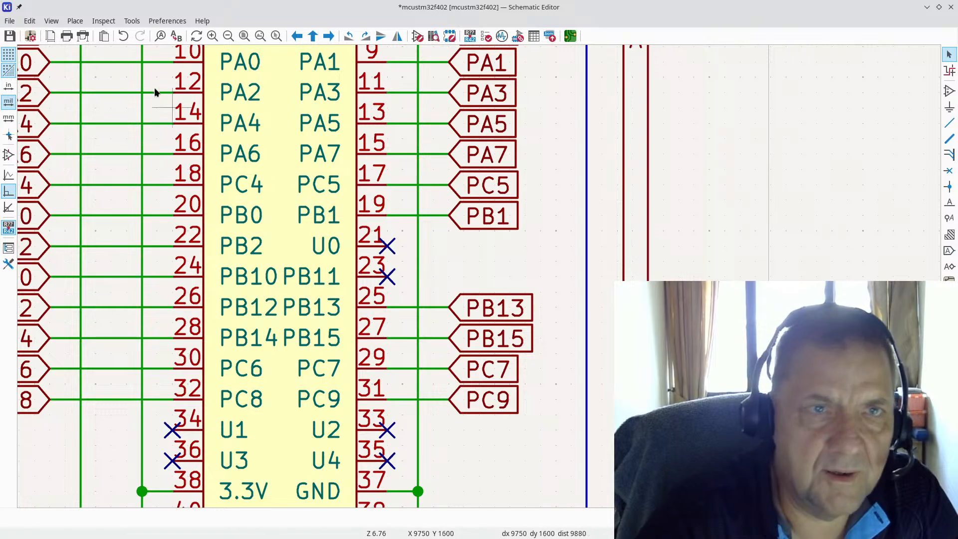
Step: Update the PCB from the schematic, replacing footprints with those specified in the schematic
{"action": "left_click", "coordinate": [131, 21]}
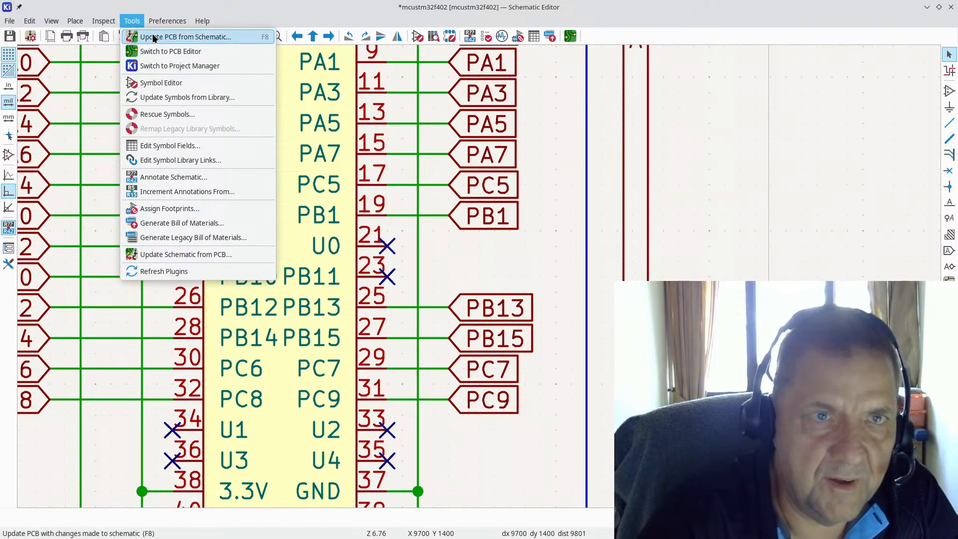
{"action": "left_click", "coordinate": [152, 35]}
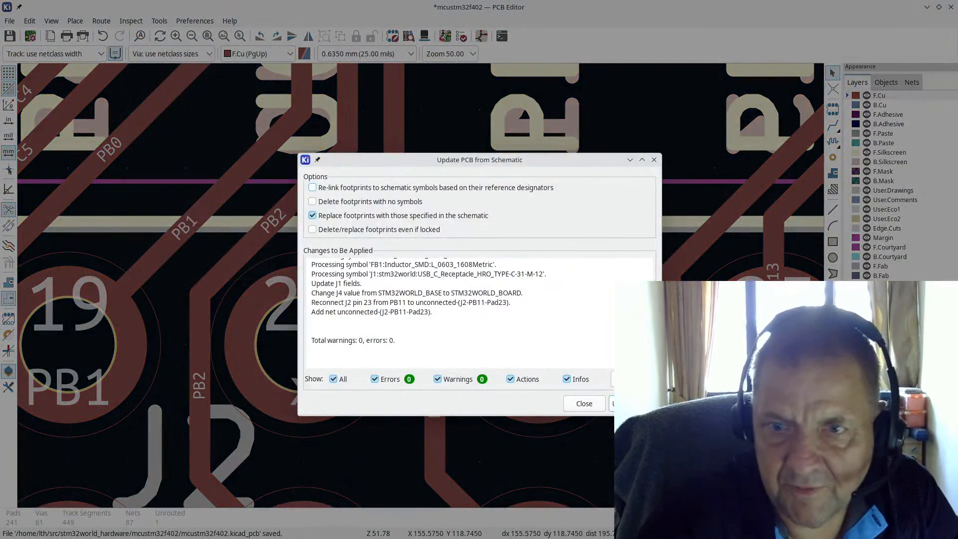
{"action": "key", "text": "Return"}
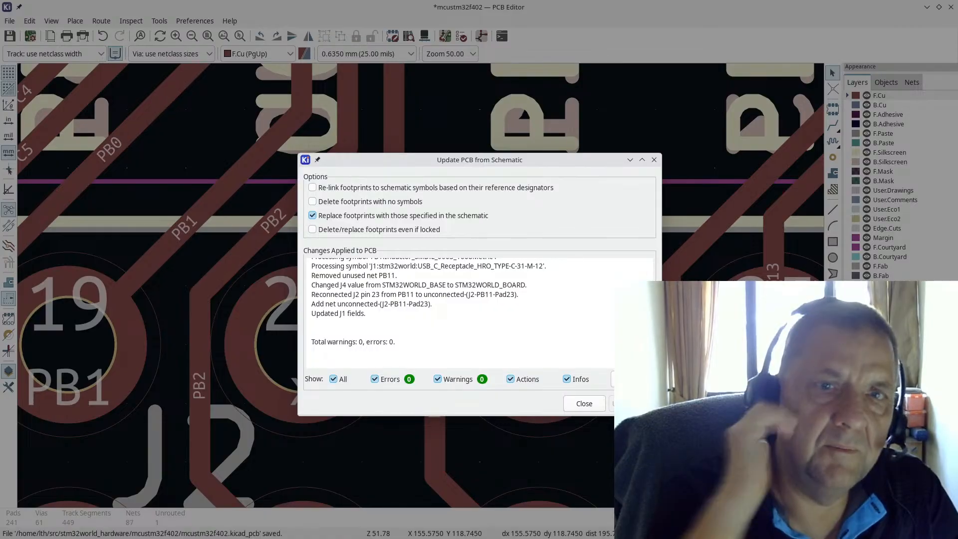
{"action": "left_click", "coordinate": [583, 404]}
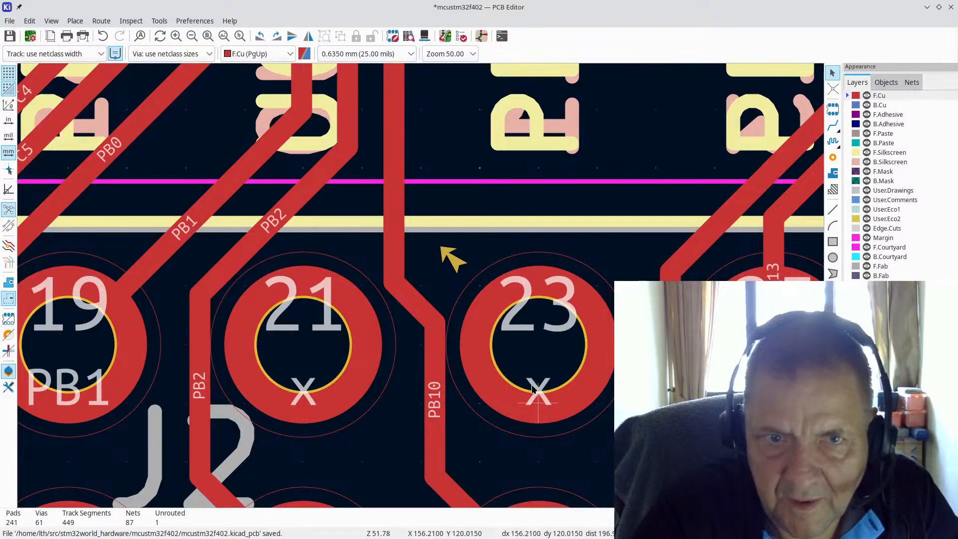
Step: Inspect the pin labels along header J2 in the 3D view of the board
{"action": "scroll", "coordinate": [531, 389], "scroll_direction": "down", "scroll_amount": 3}
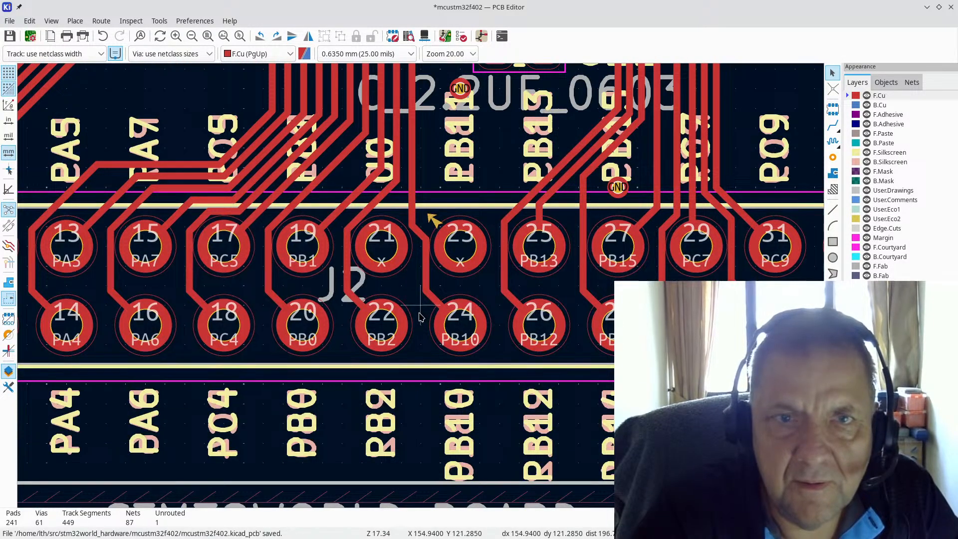
{"action": "left_click", "coordinate": [52, 21]}
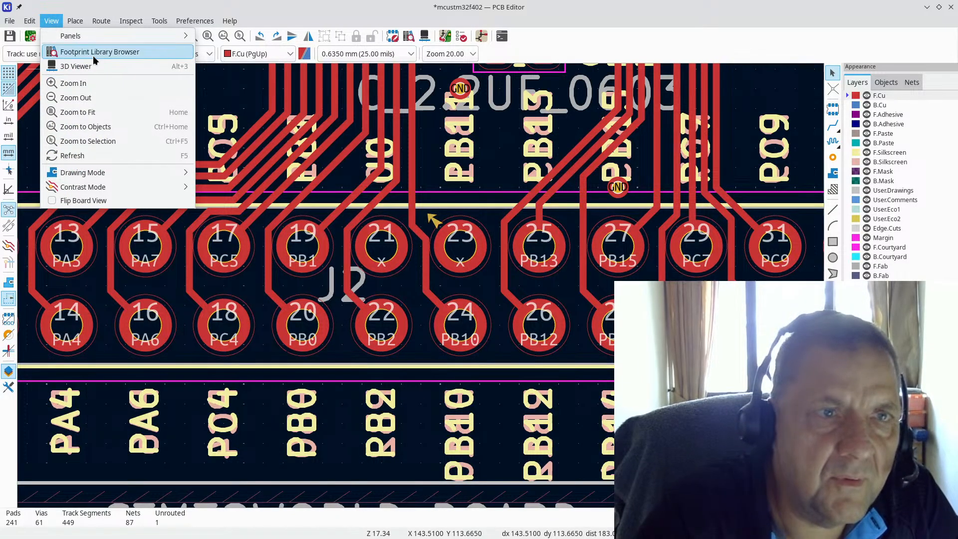
{"action": "left_click", "coordinate": [75, 67]}
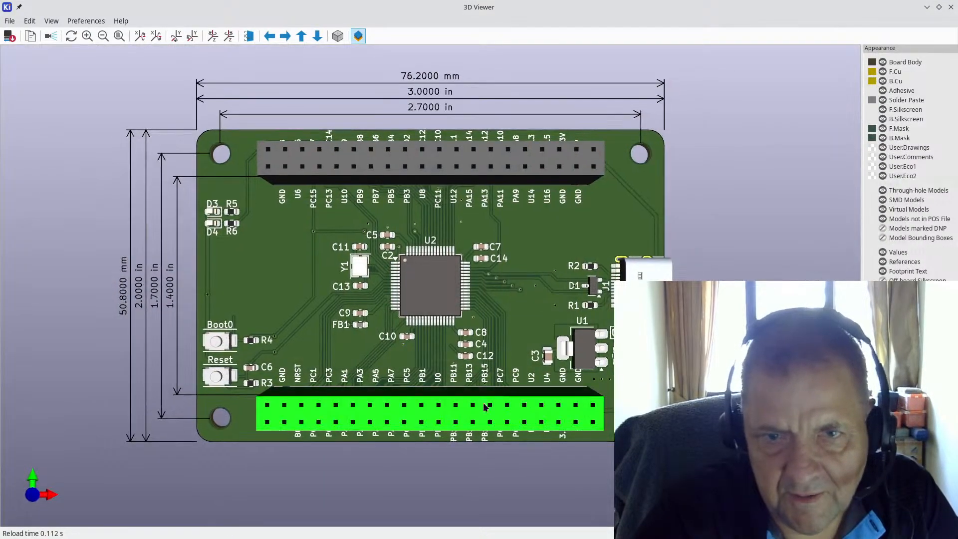
{"action": "scroll", "coordinate": [440, 429], "scroll_direction": "up", "scroll_amount": 4}
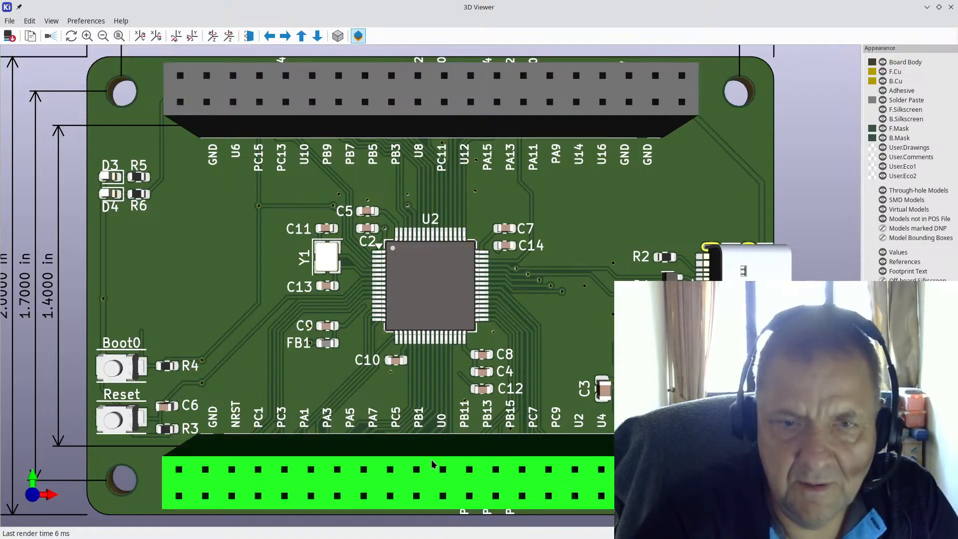
{"action": "mouse_move", "coordinate": [437, 477]}
{"action": "left_mouse_down"}
{"action": "mouse_move", "coordinate": [438, 442]}
{"action": "mouse_move", "coordinate": [429, 442]}
{"action": "mouse_move", "coordinate": [433, 468]}
{"action": "left_mouse_up"}
{"action": "scroll", "coordinate": [432, 466], "scroll_direction": "down", "scroll_amount": 3}
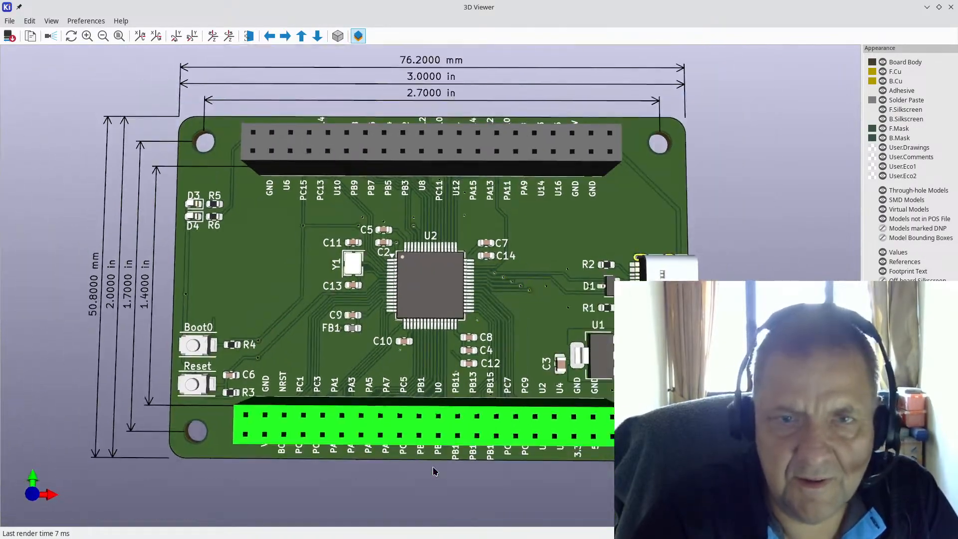
{"action": "left_click_drag", "start_coordinate": [454, 364], "coordinate": [456, 383]}
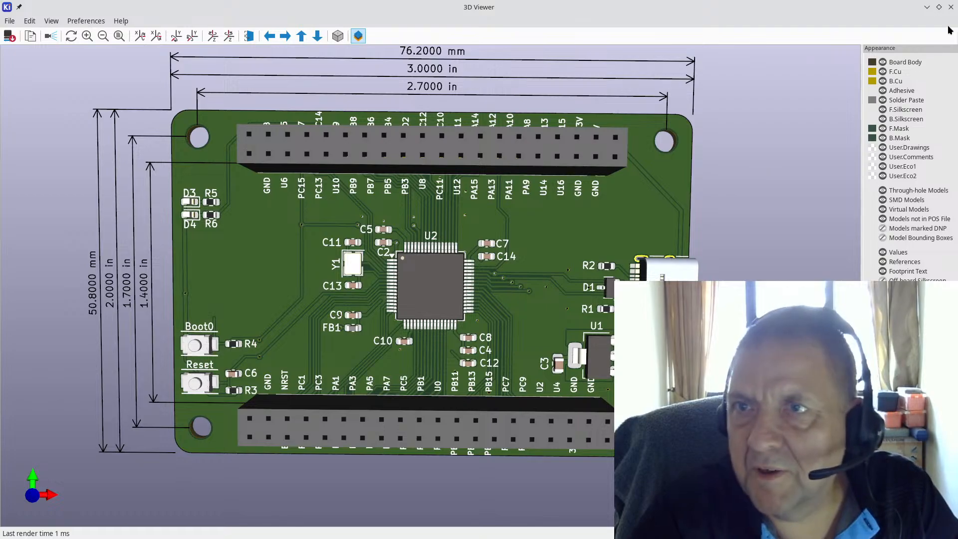
{"action": "left_click", "coordinate": [949, 8]}
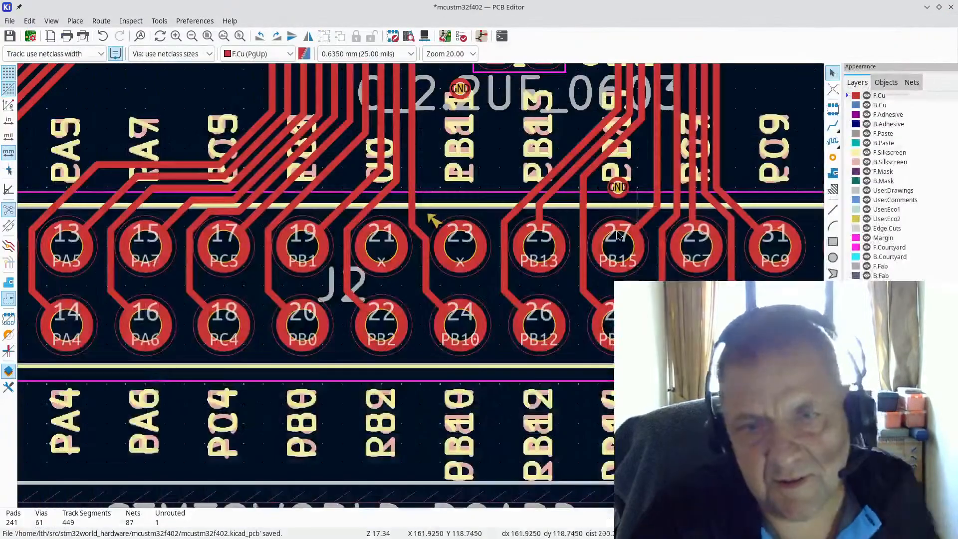
Step: Hide the F.Fab and B.Fab layers on the board
{"action": "scroll", "coordinate": [424, 293], "scroll_direction": "down", "scroll_amount": 2}
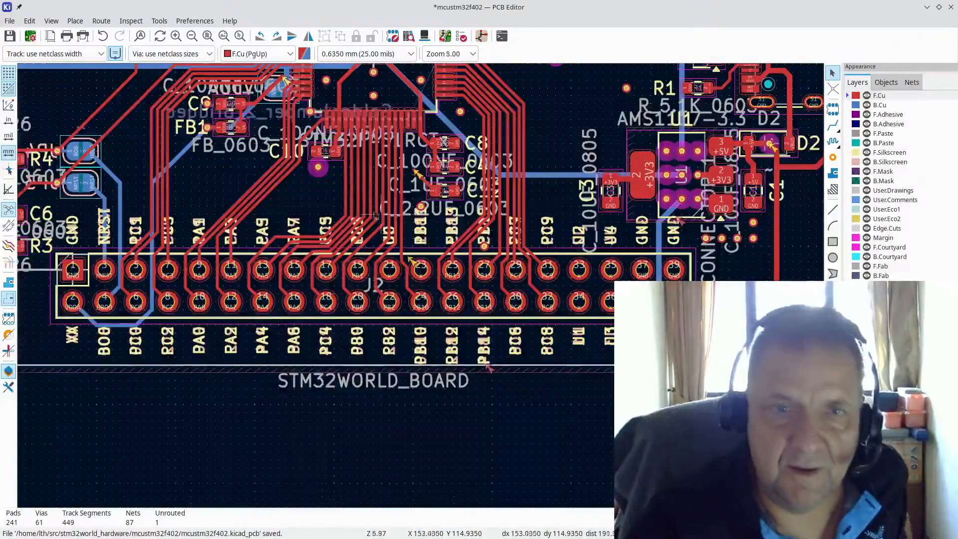
{"action": "scroll", "coordinate": [423, 200], "scroll_direction": "down", "scroll_amount": 2}
{"action": "scroll", "coordinate": [423, 200], "scroll_direction": "up", "scroll_amount": 2}
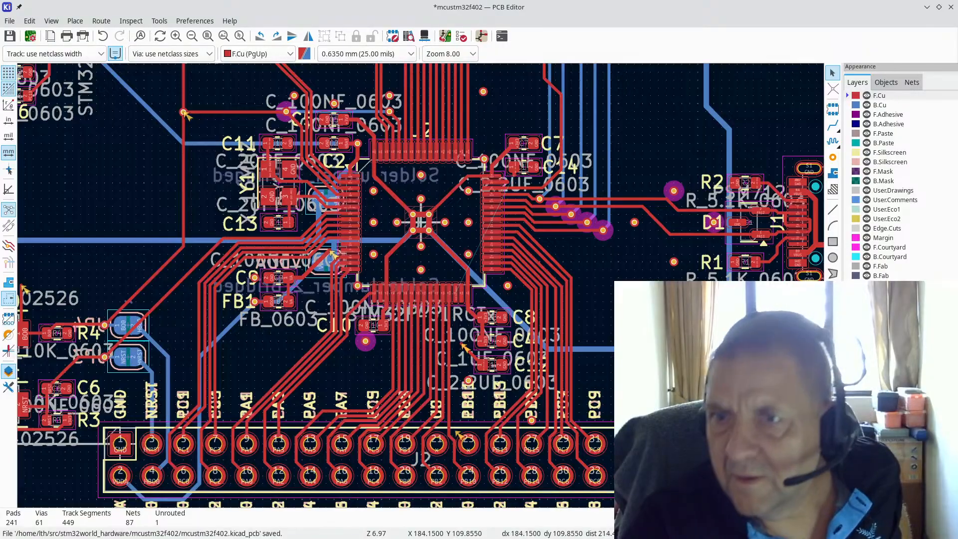
{"action": "left_click", "coordinate": [858, 268]}
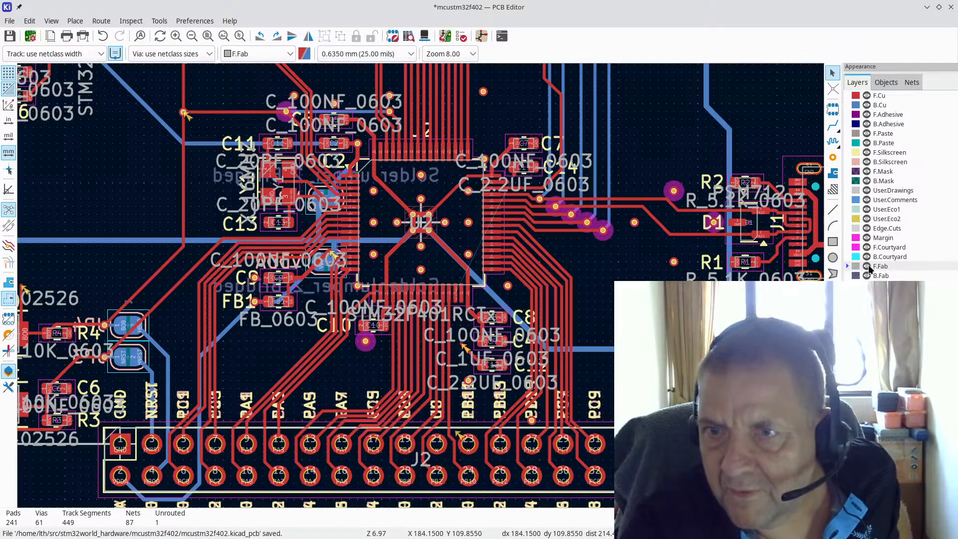
{"action": "left_click", "coordinate": [867, 266]}
{"action": "left_click", "coordinate": [866, 276]}
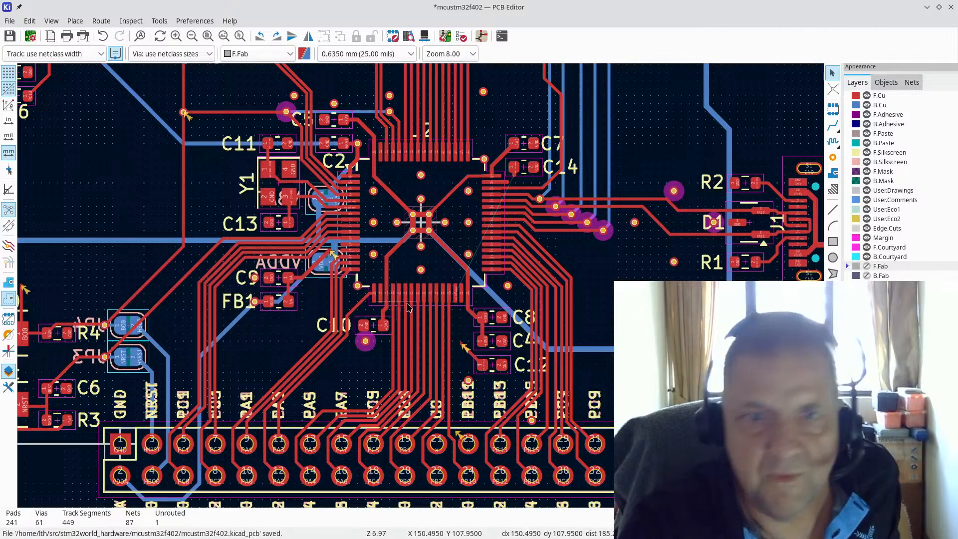
Step: Open the design rule marker near C11 and locate the BO0 via reported as connected on only one layer
{"action": "scroll", "coordinate": [464, 240], "scroll_direction": "down", "scroll_amount": 3}
{"action": "scroll", "coordinate": [414, 234], "scroll_direction": "down", "scroll_amount": 1}
{"action": "scroll", "coordinate": [421, 288], "scroll_direction": "up", "scroll_amount": 2}
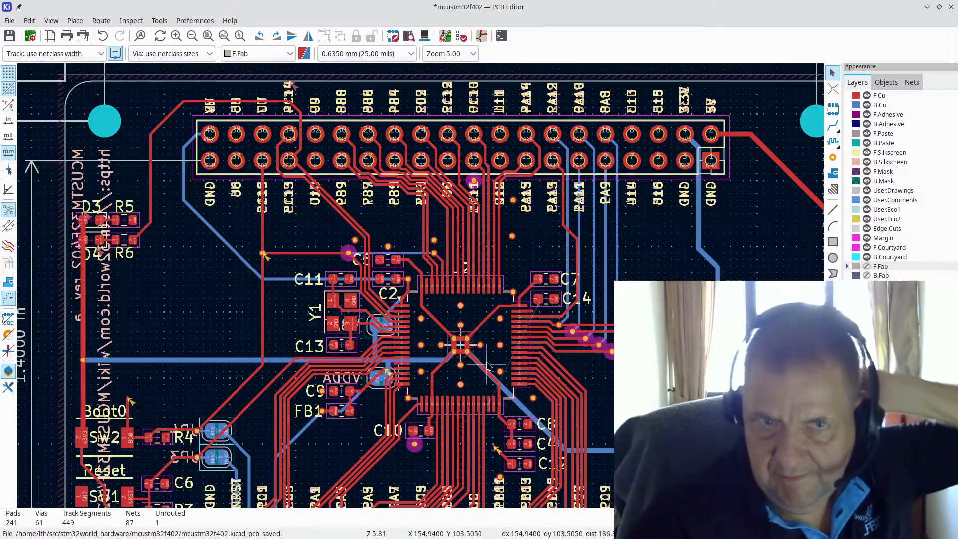
{"action": "scroll", "coordinate": [268, 269], "scroll_direction": "up", "scroll_amount": 3}
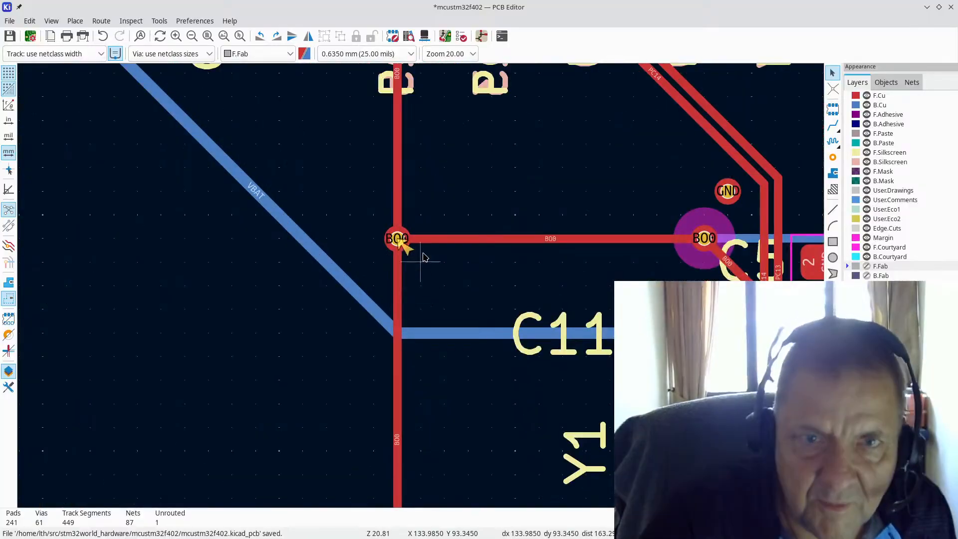
{"action": "double_click", "coordinate": [404, 254]}
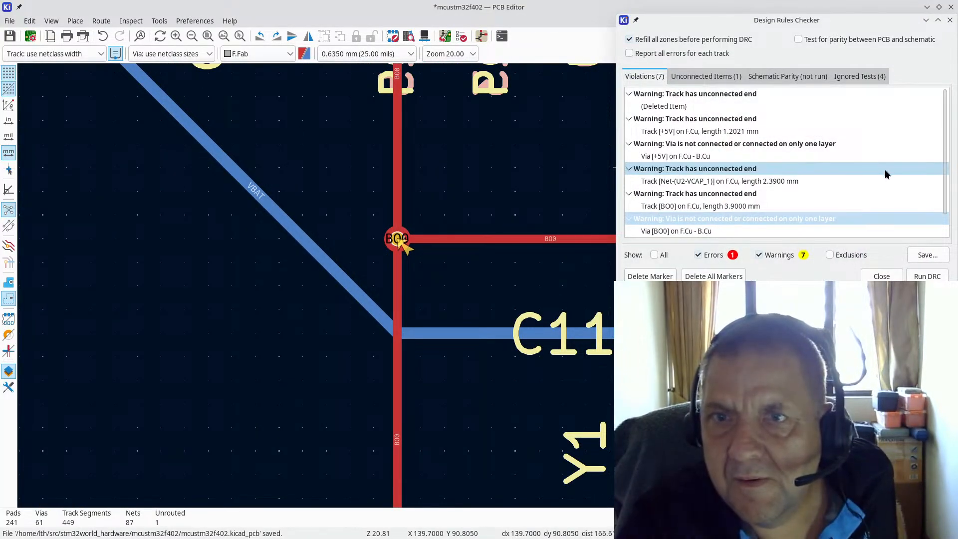
{"action": "scroll", "coordinate": [837, 190], "scroll_direction": "down", "scroll_amount": 1}
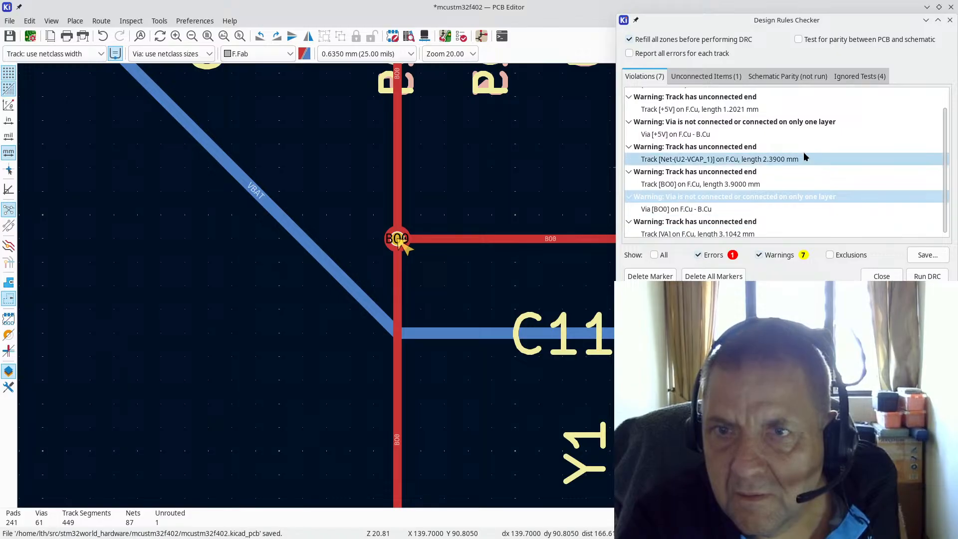
{"action": "left_click", "coordinate": [796, 197]}
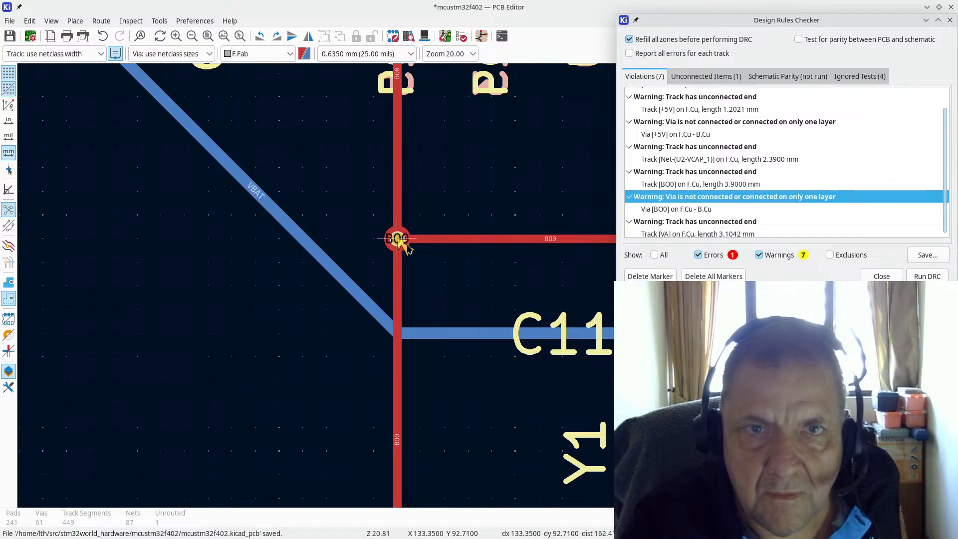
Step: Examine the BO0 via left of C11 and trace the BO0 tracks from it to the neighbouring via and down to SW2
{"action": "left_click", "coordinate": [398, 240]}
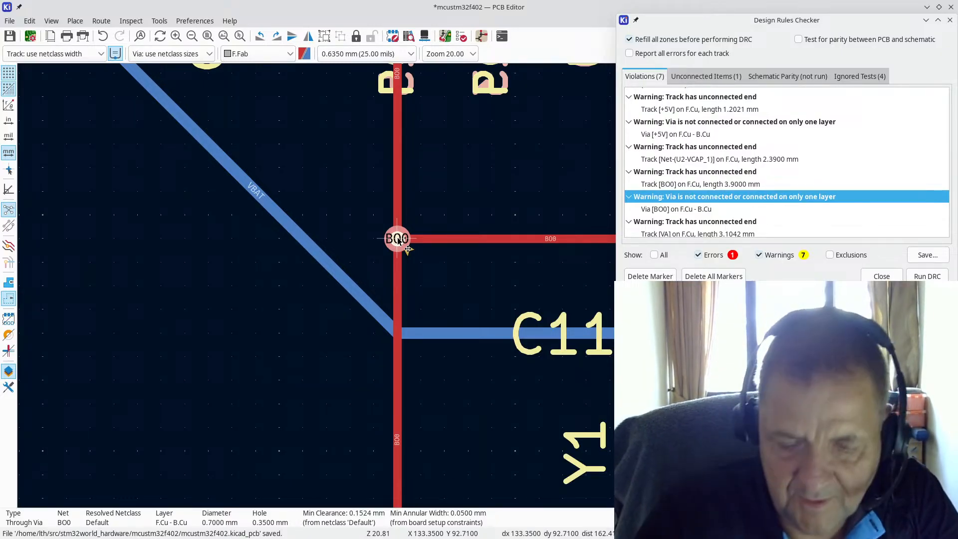
{"action": "mouse_move", "coordinate": [398, 241]}
{"action": "left_mouse_down"}
{"action": "mouse_move", "coordinate": [307, 161]}
{"action": "mouse_move", "coordinate": [400, 232]}
{"action": "mouse_move", "coordinate": [378, 233]}
{"action": "mouse_move", "coordinate": [401, 233]}
{"action": "left_mouse_up"}
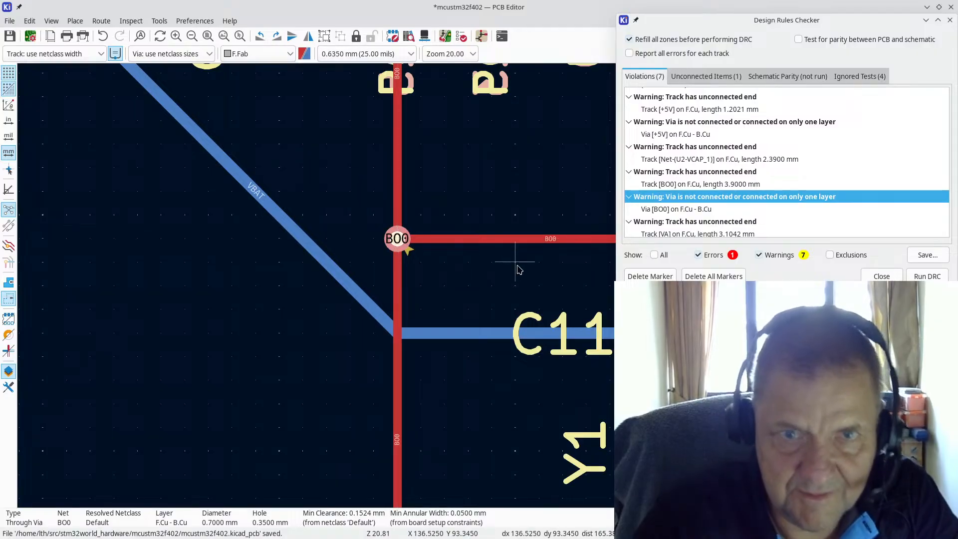
{"action": "left_click", "coordinate": [517, 270]}
{"action": "scroll", "coordinate": [516, 269], "scroll_direction": "down", "scroll_amount": 5}
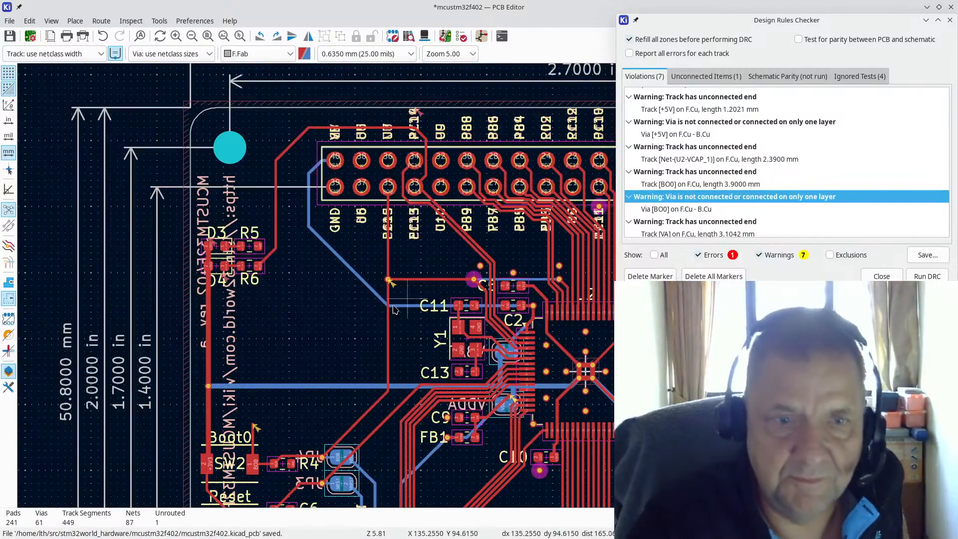
{"action": "scroll", "coordinate": [252, 494], "scroll_direction": "up", "scroll_amount": 3}
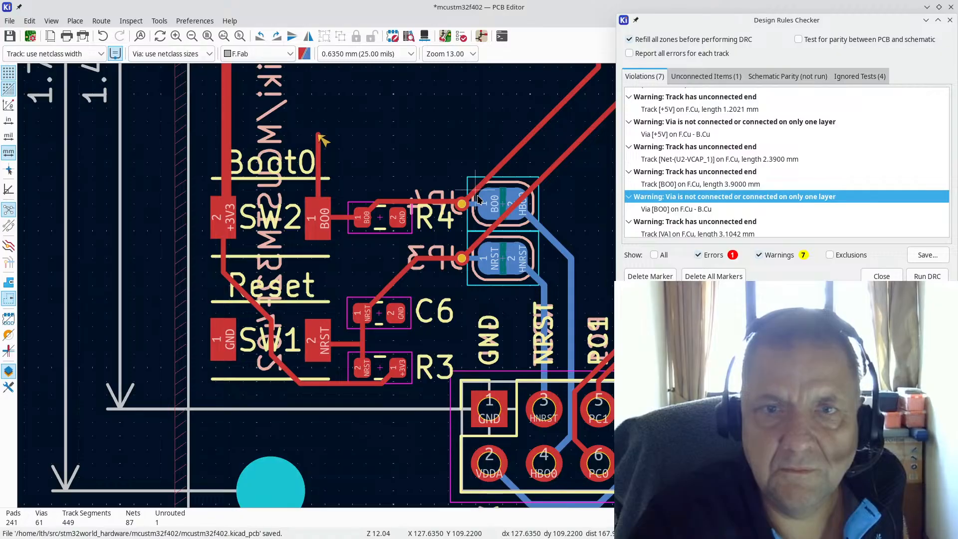
{"action": "scroll", "coordinate": [420, 284], "scroll_direction": "down", "scroll_amount": 4}
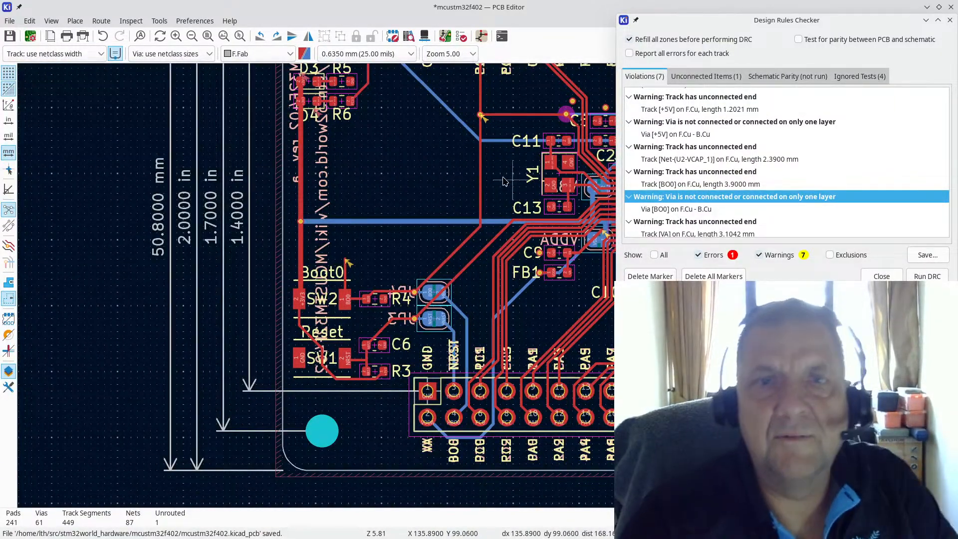
{"action": "scroll", "coordinate": [420, 288], "scroll_direction": "up", "scroll_amount": 3}
{"action": "scroll", "coordinate": [355, 341], "scroll_direction": "down", "scroll_amount": 2}
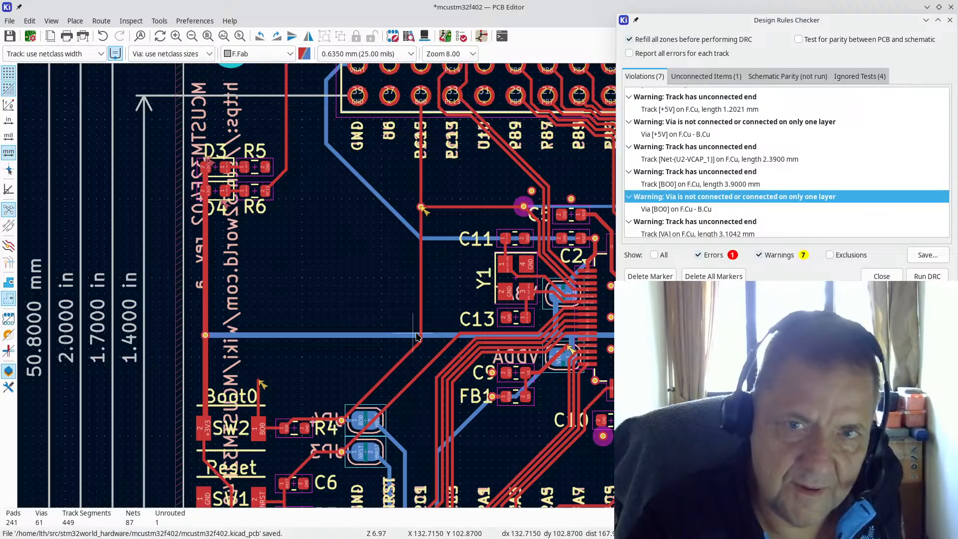
{"action": "scroll", "coordinate": [523, 206], "scroll_direction": "up", "scroll_amount": 5}
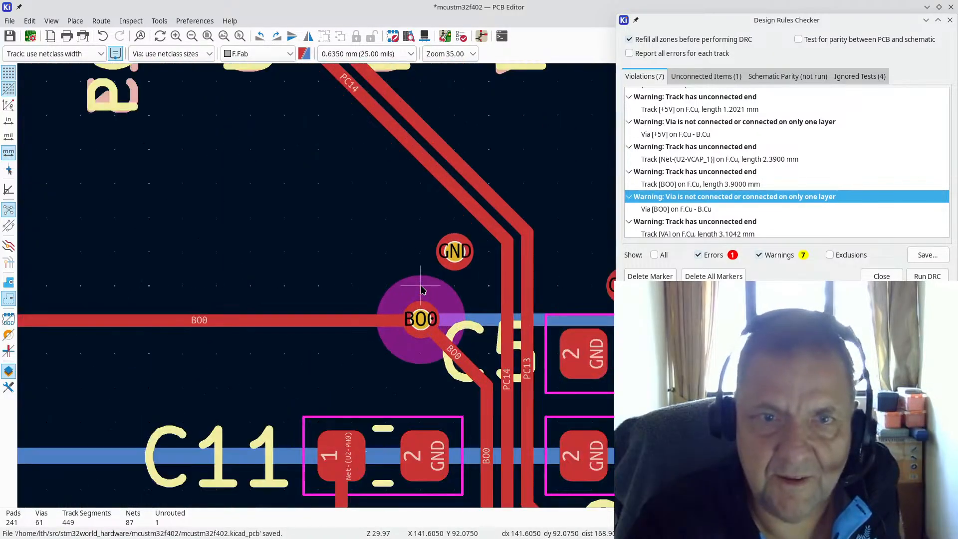
{"action": "left_click", "coordinate": [423, 320]}
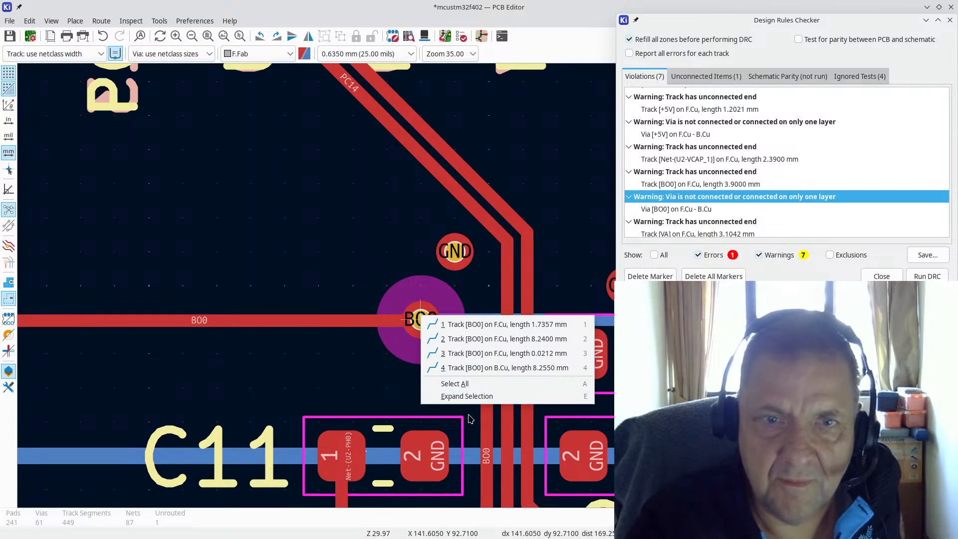
{"action": "key", "text": "ctrl+s"}
{"action": "scroll", "coordinate": [434, 284], "scroll_direction": "down", "scroll_amount": 8}
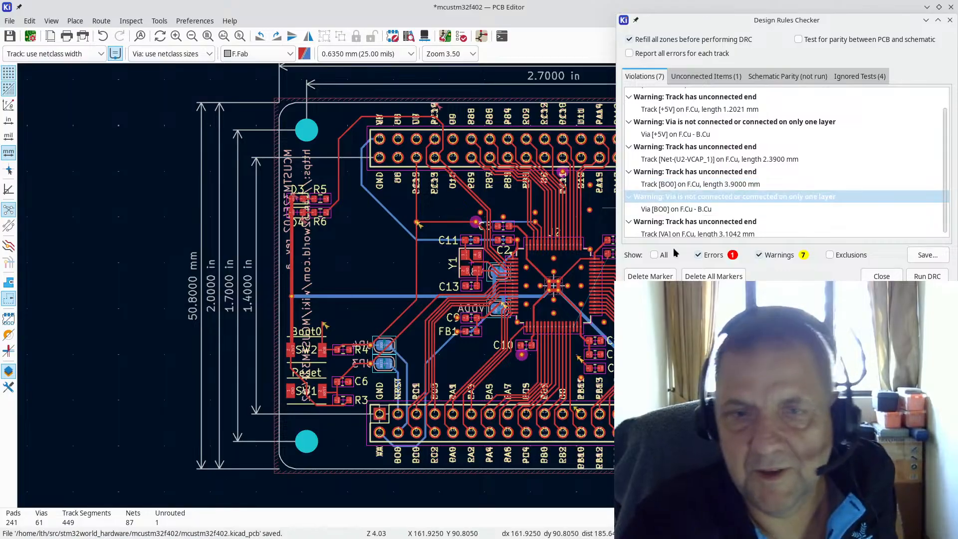
Step: Delete the dangling BO0 track on F.Cu that extends above pad 1 of SW2
{"action": "scroll", "coordinate": [301, 343], "scroll_direction": "up", "scroll_amount": 7}
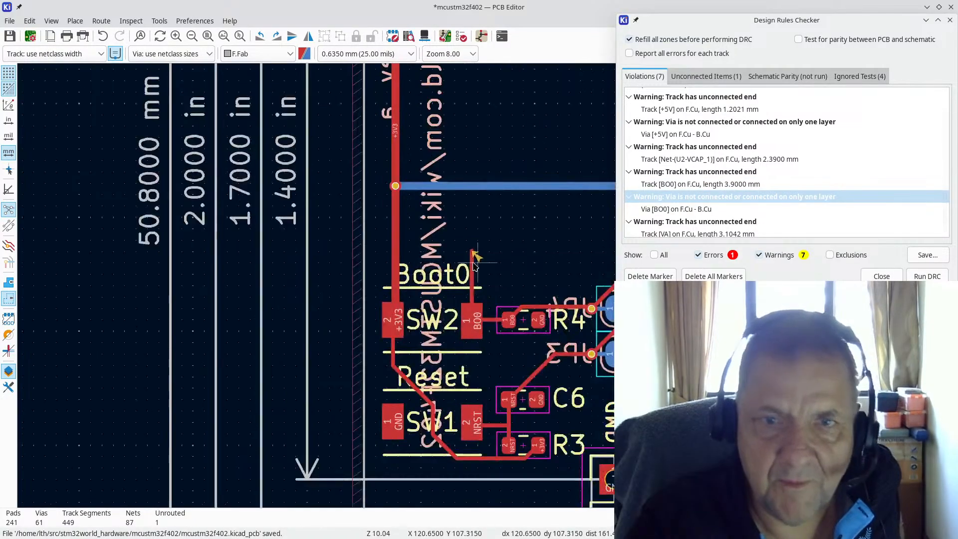
{"action": "scroll", "coordinate": [458, 260], "scroll_direction": "down", "scroll_amount": 4}
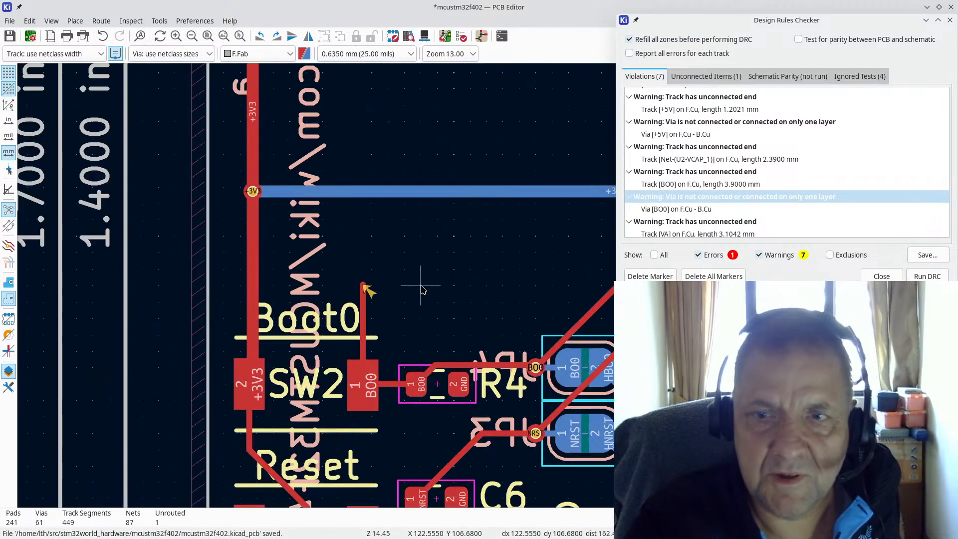
{"action": "scroll", "coordinate": [417, 291], "scroll_direction": "down", "scroll_amount": 2}
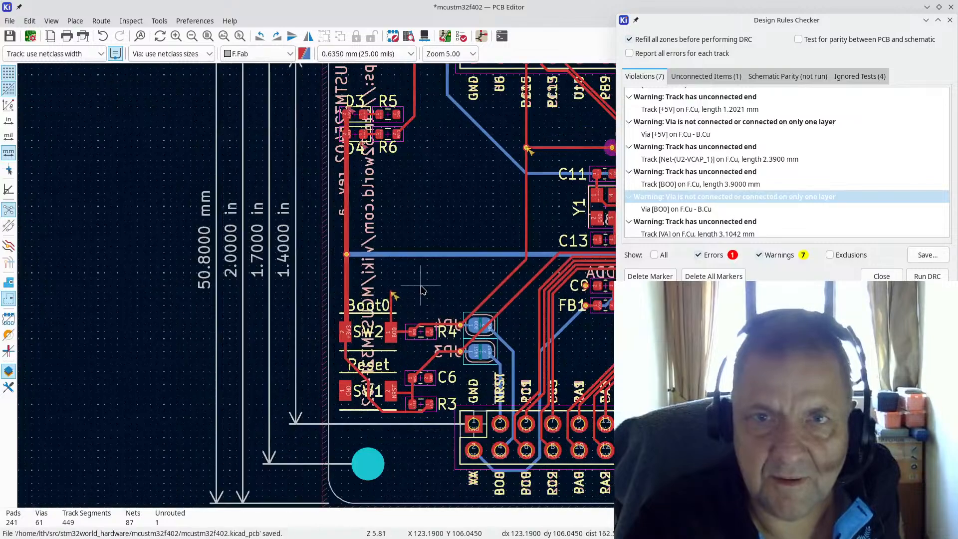
{"action": "scroll", "coordinate": [422, 290], "scroll_direction": "up", "scroll_amount": 5}
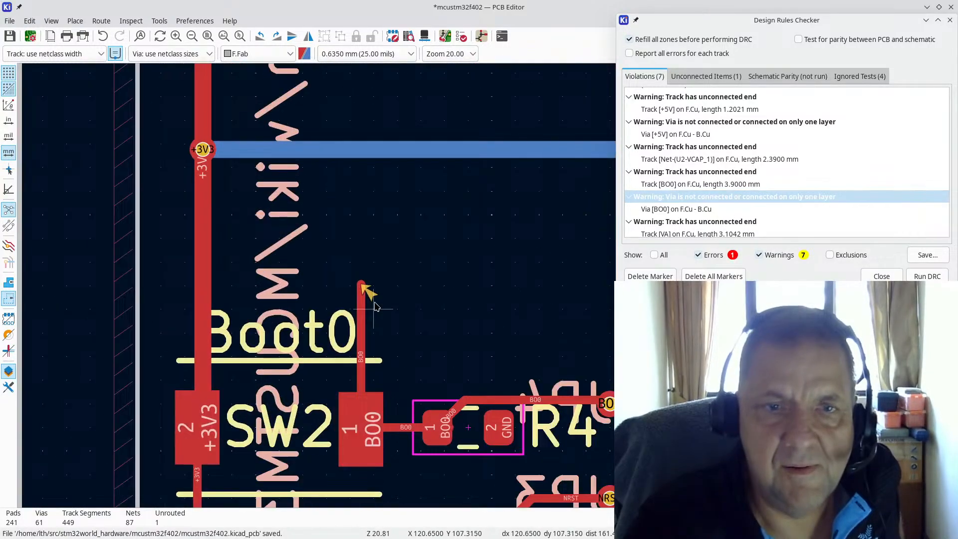
{"action": "left_click", "coordinate": [359, 312]}
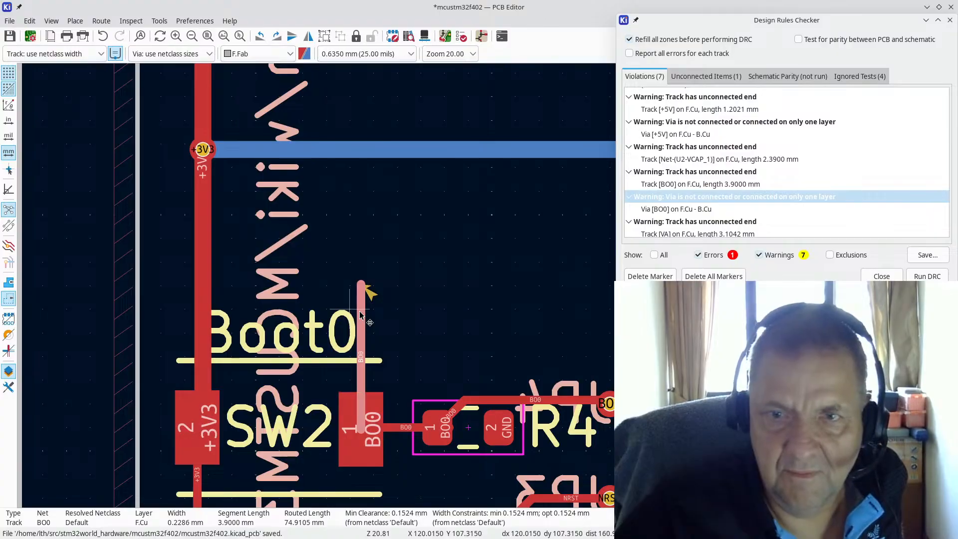
{"action": "key", "text": "Escape"}
{"action": "scroll", "coordinate": [355, 289], "scroll_direction": "down", "scroll_amount": 2}
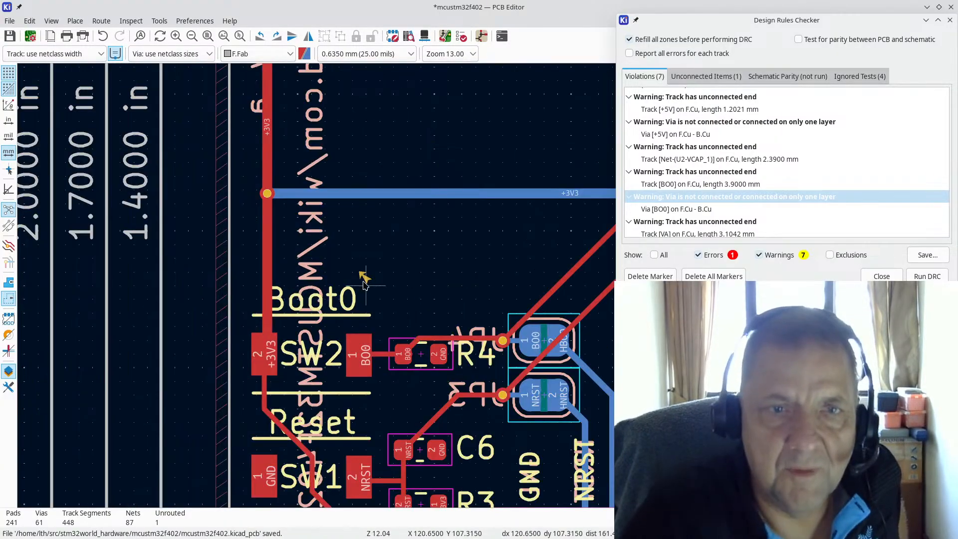
Step: Reopen the Design Rules Checker and rerun the design rule check on the board
{"action": "scroll", "coordinate": [268, 196], "scroll_direction": "up", "scroll_amount": 2}
{"action": "scroll", "coordinate": [420, 302], "scroll_direction": "down", "scroll_amount": 8}
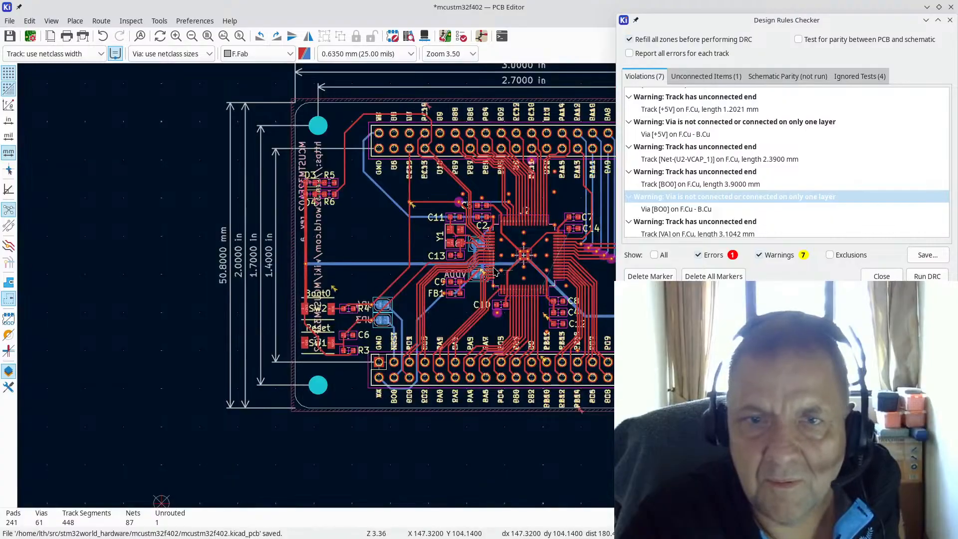
{"action": "left_click", "coordinate": [730, 109]}
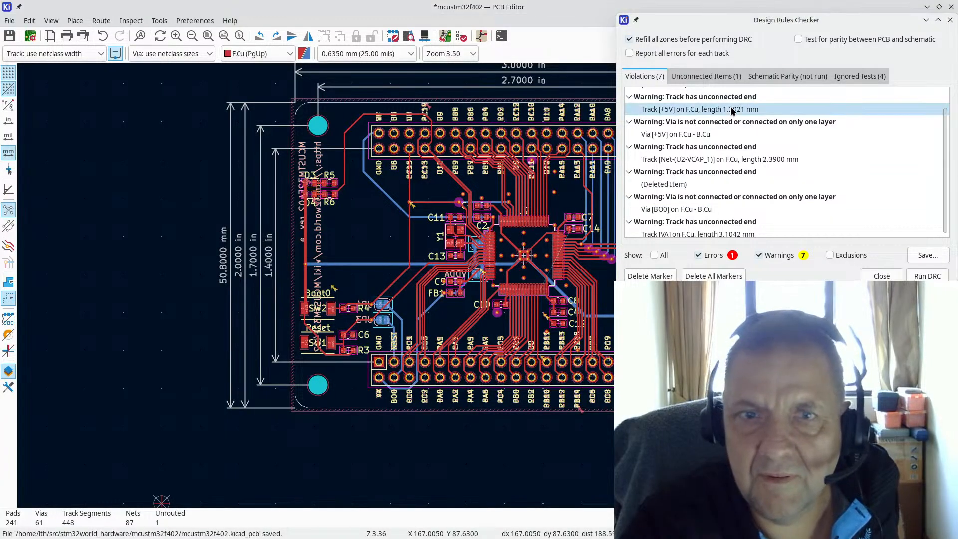
{"action": "scroll", "coordinate": [834, 126], "scroll_direction": "up", "scroll_amount": 1}
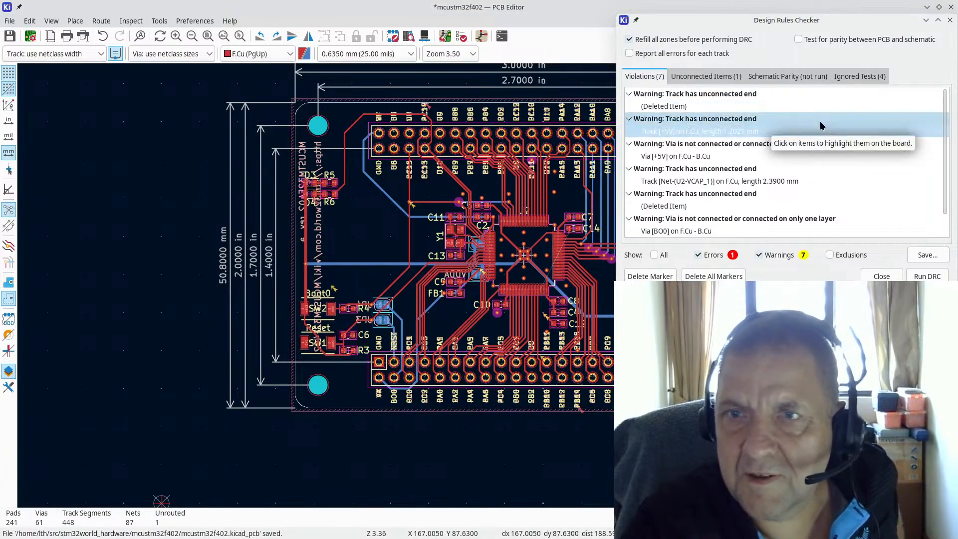
{"action": "double_click", "coordinate": [798, 106]}
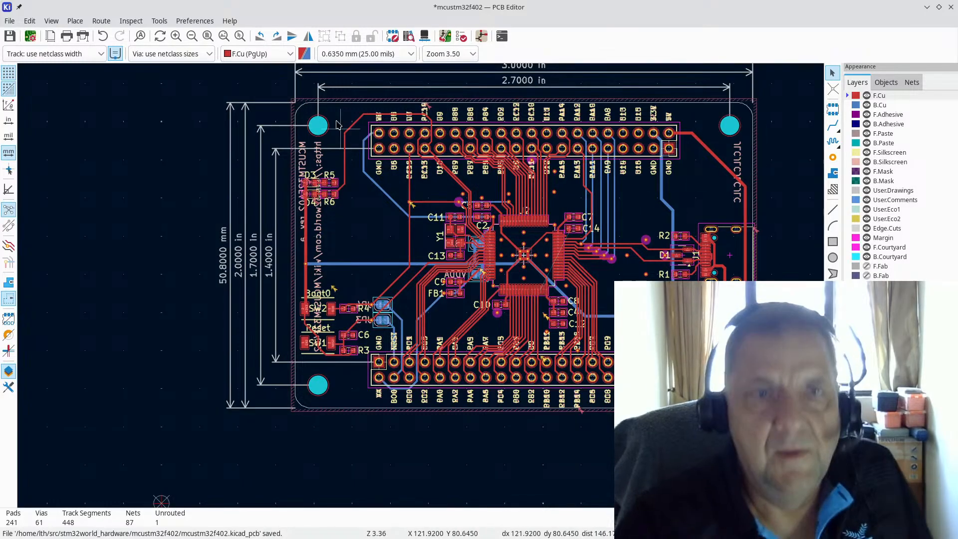
{"action": "left_click", "coordinate": [160, 21]}
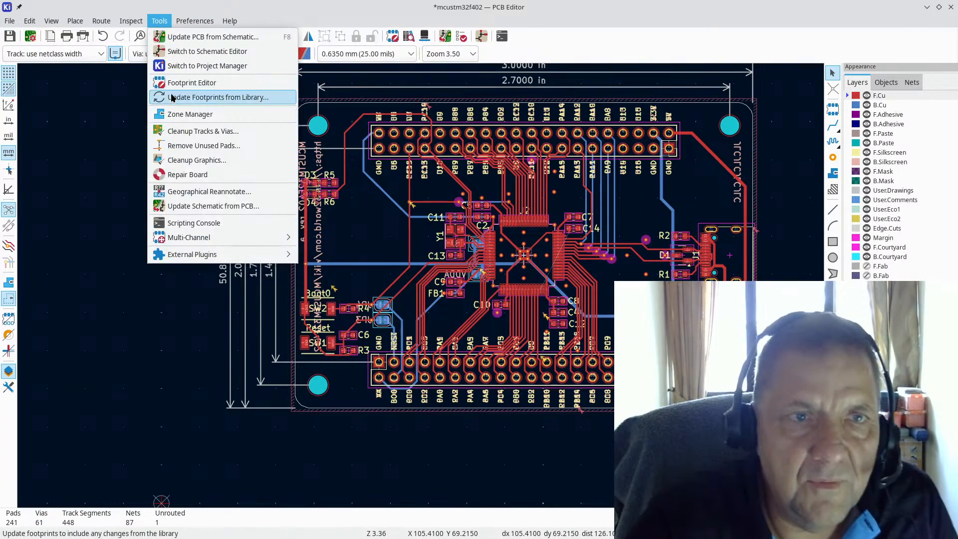
{"action": "mouse_move", "coordinate": [131, 21]}
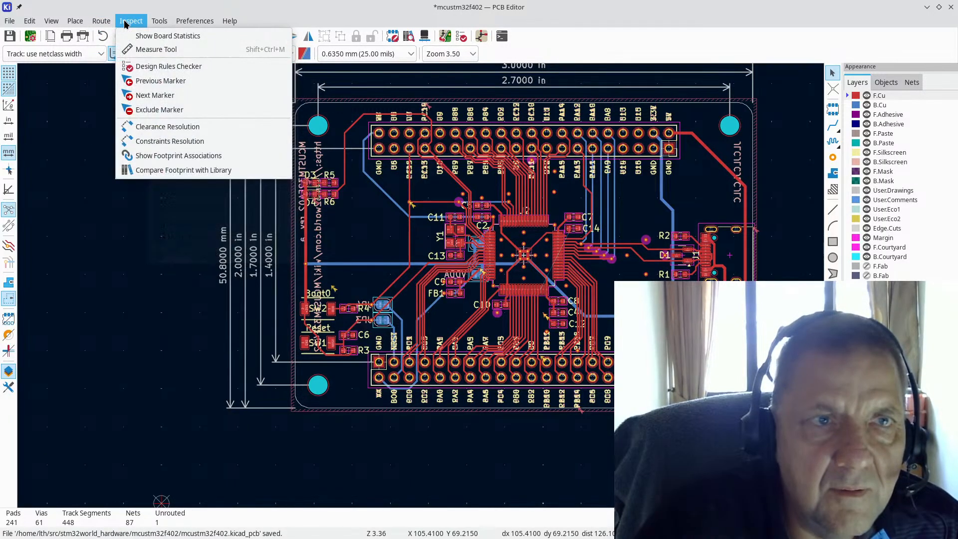
{"action": "left_click", "coordinate": [156, 67]}
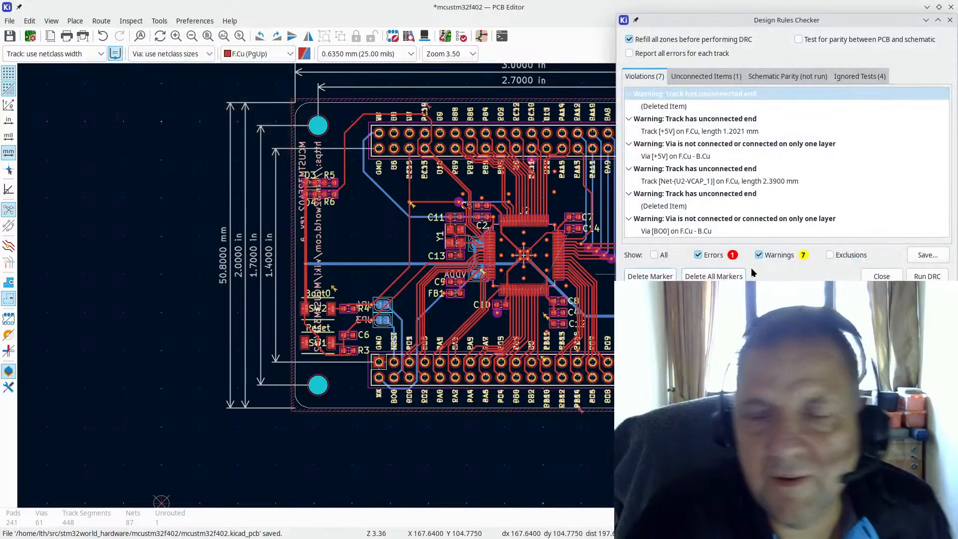
{"action": "left_click", "coordinate": [927, 276]}
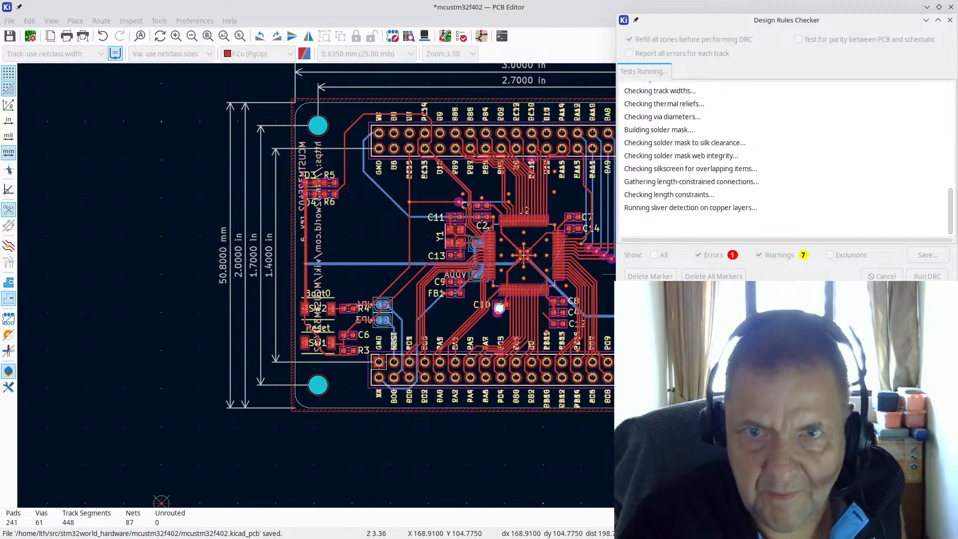
Step: Locate the +5V track reported with an unconnected end and examine its connection to pin 40 of the lower header
{"action": "scroll", "coordinate": [414, 289], "scroll_direction": "up", "scroll_amount": 6}
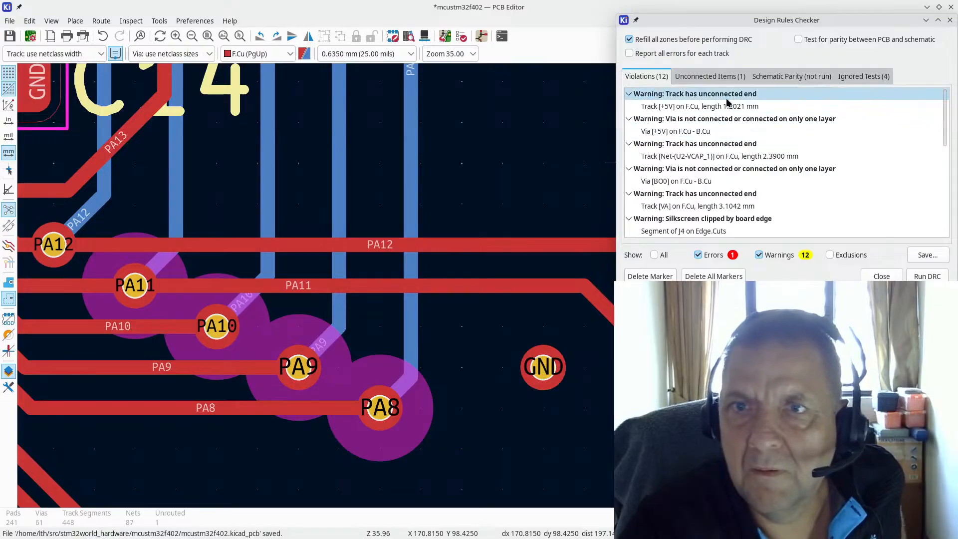
{"action": "left_click", "coordinate": [732, 100]}
{"action": "scroll", "coordinate": [449, 315], "scroll_direction": "down", "scroll_amount": 2}
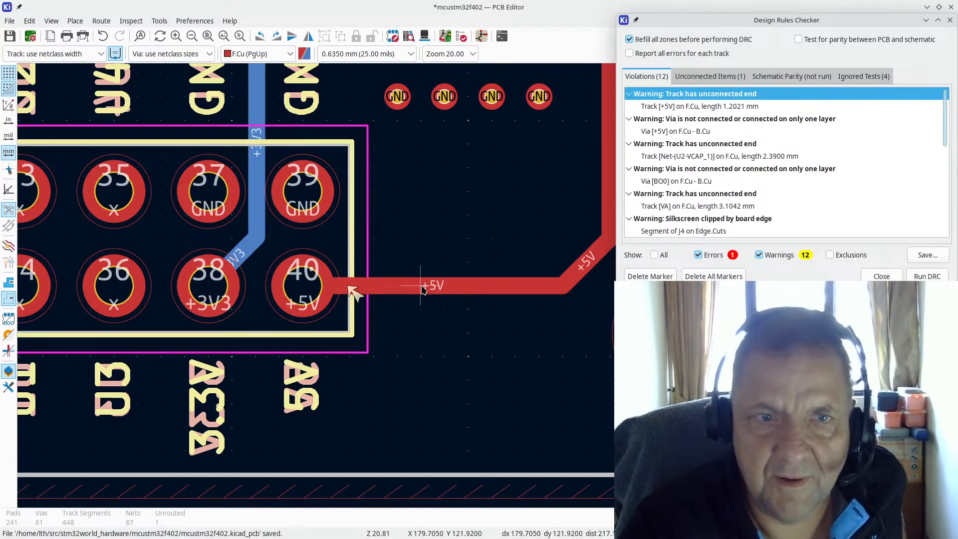
{"action": "scroll", "coordinate": [449, 315], "scroll_direction": "down", "scroll_amount": 1}
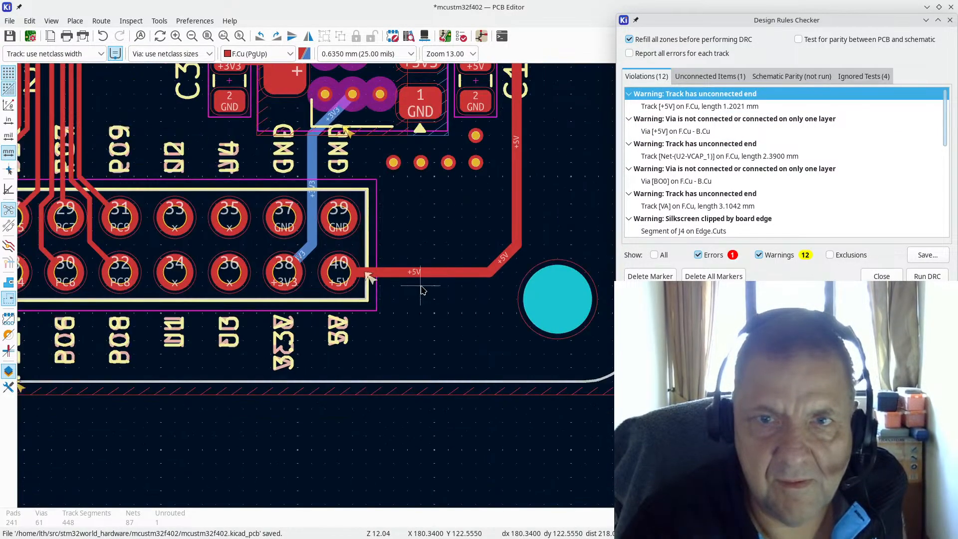
{"action": "scroll", "coordinate": [339, 273], "scroll_direction": "up", "scroll_amount": 3}
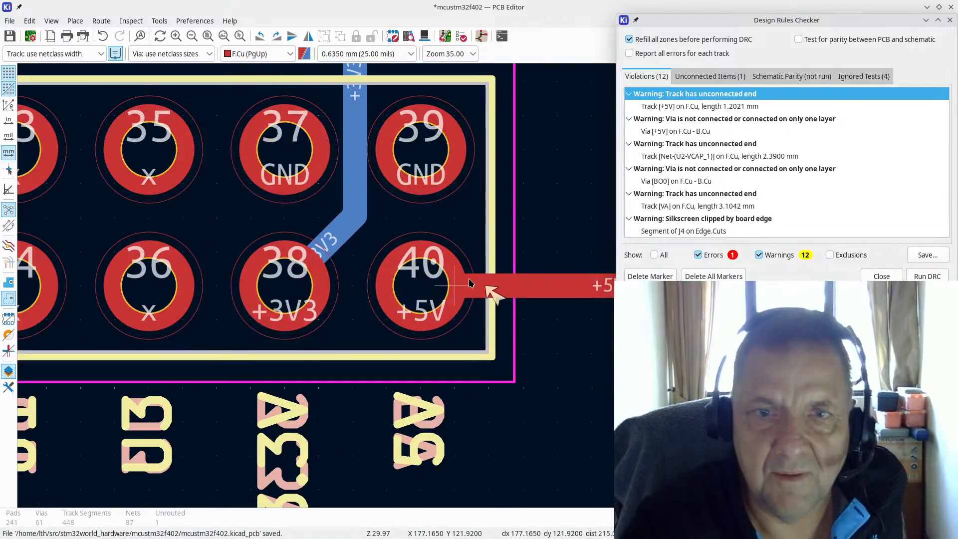
{"action": "scroll", "coordinate": [537, 294], "scroll_direction": "down", "scroll_amount": 4}
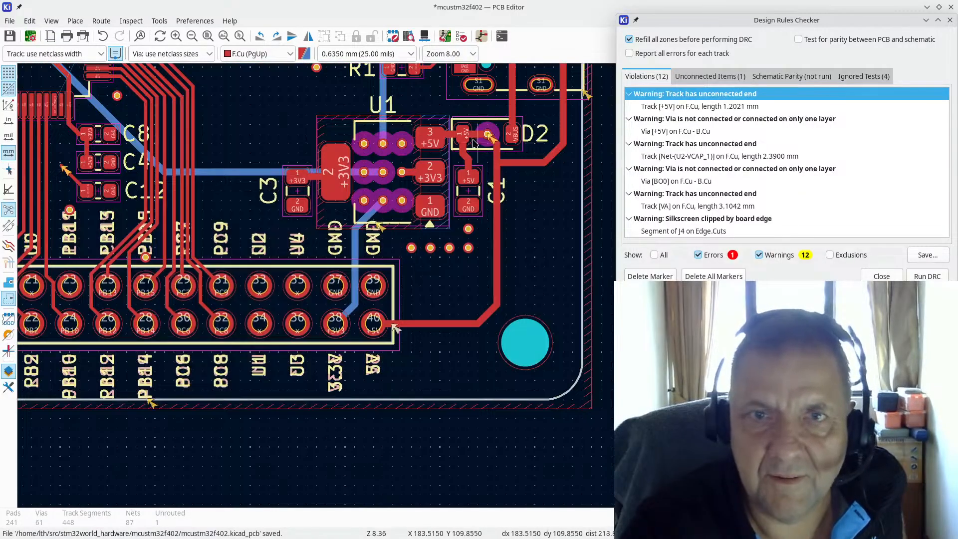
Step: Examine the flagged +5V via between the pads of D2 and the surrounding power routing around U1
{"action": "scroll", "coordinate": [421, 290], "scroll_direction": "up", "scroll_amount": 1}
{"action": "scroll", "coordinate": [422, 290], "scroll_direction": "up", "scroll_amount": 3}
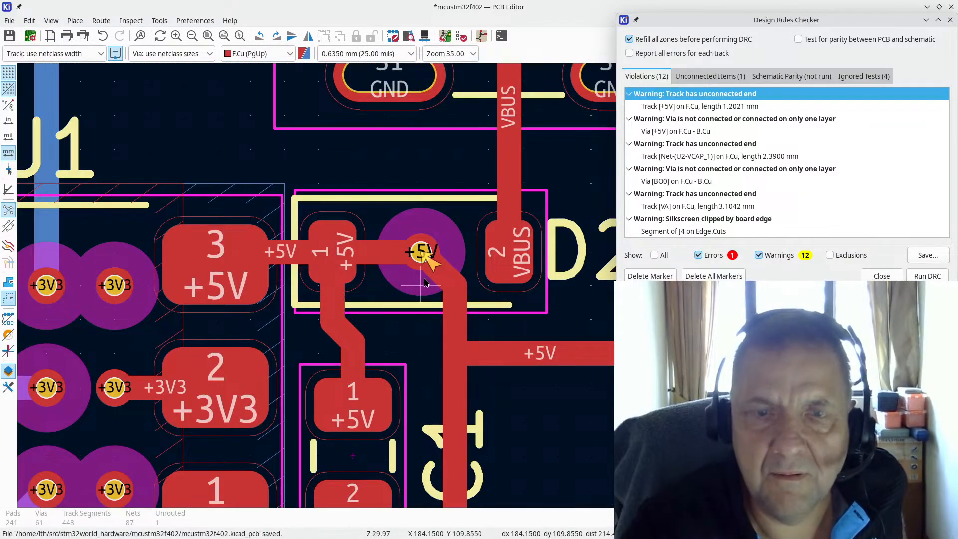
{"action": "scroll", "coordinate": [425, 283], "scroll_direction": "up", "scroll_amount": 1}
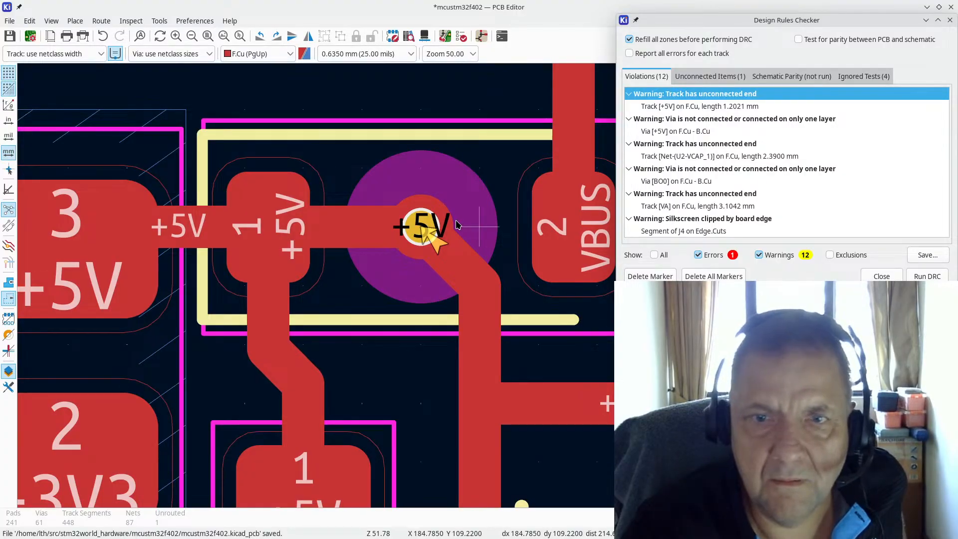
{"action": "scroll", "coordinate": [457, 224], "scroll_direction": "down", "scroll_amount": 1}
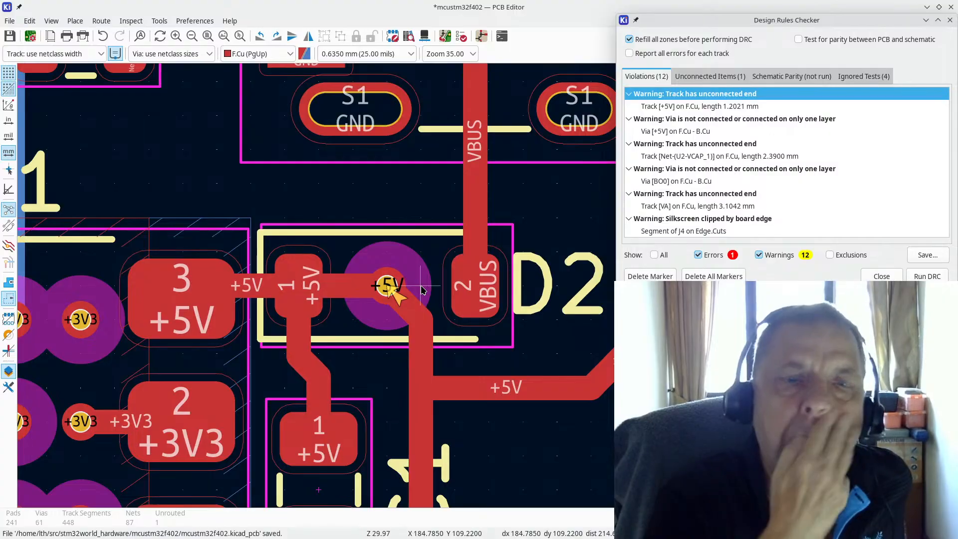
{"action": "scroll", "coordinate": [422, 290], "scroll_direction": "down", "scroll_amount": 1}
{"action": "scroll", "coordinate": [537, 359], "scroll_direction": "down", "scroll_amount": 3}
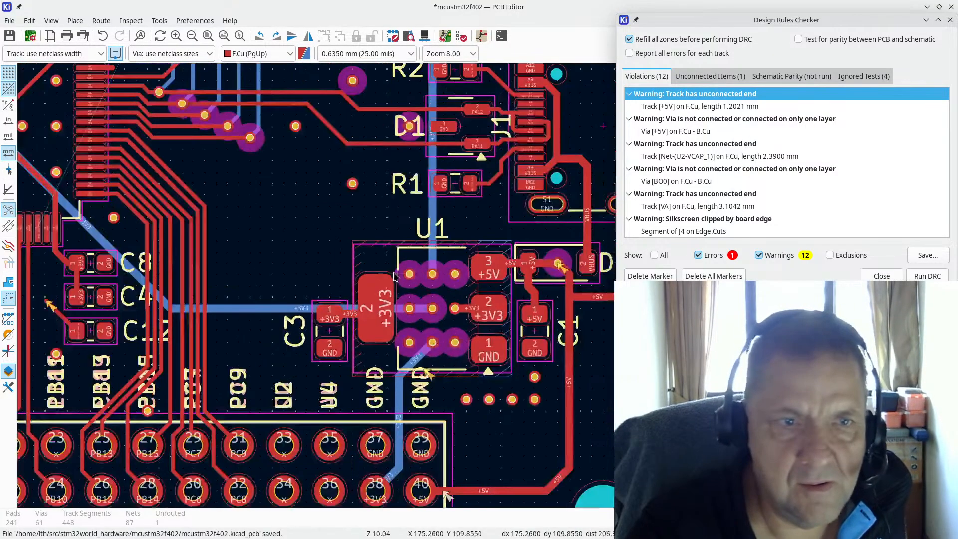
{"action": "scroll", "coordinate": [406, 284], "scroll_direction": "up", "scroll_amount": 3}
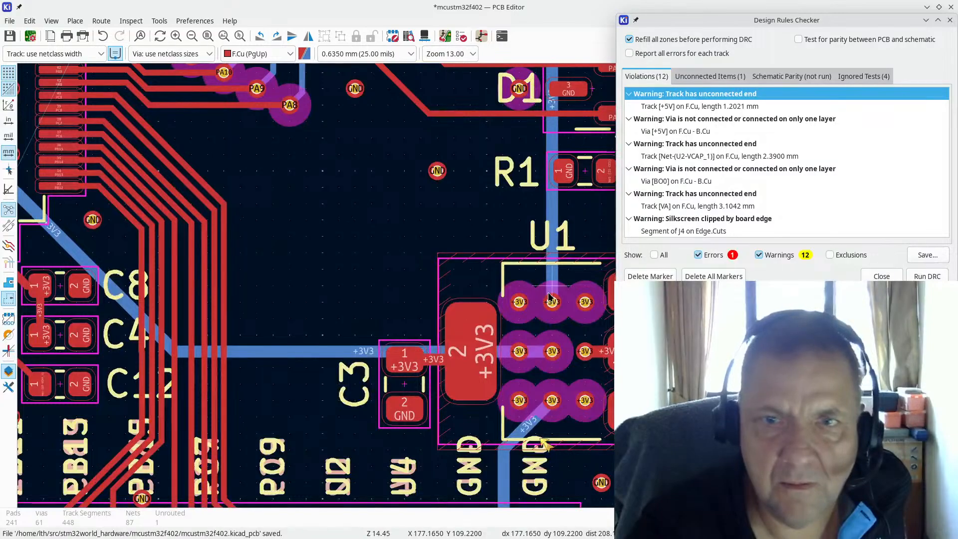
{"action": "scroll", "coordinate": [430, 278], "scroll_direction": "down", "scroll_amount": 3}
{"action": "scroll", "coordinate": [430, 278], "scroll_direction": "up", "scroll_amount": 3}
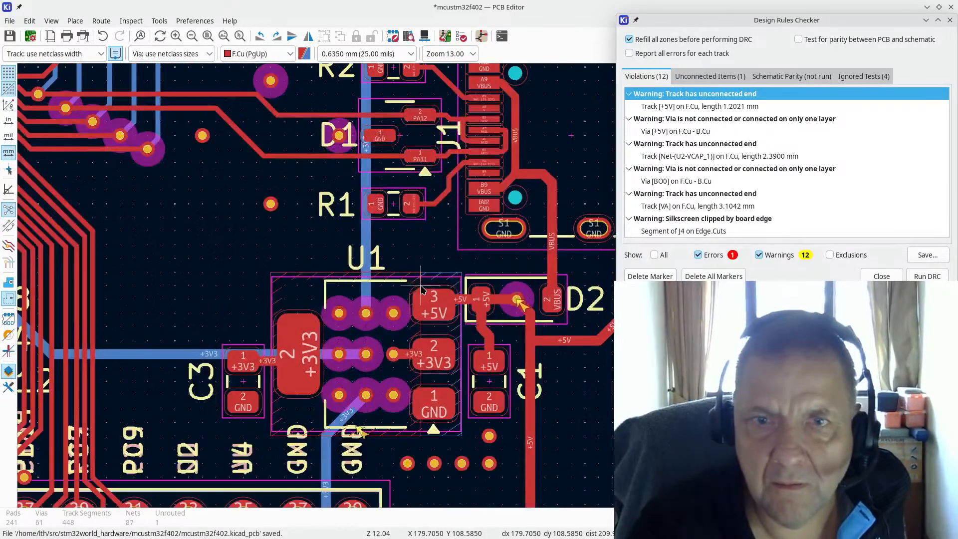
{"action": "scroll", "coordinate": [518, 301], "scroll_direction": "up", "scroll_amount": 3}
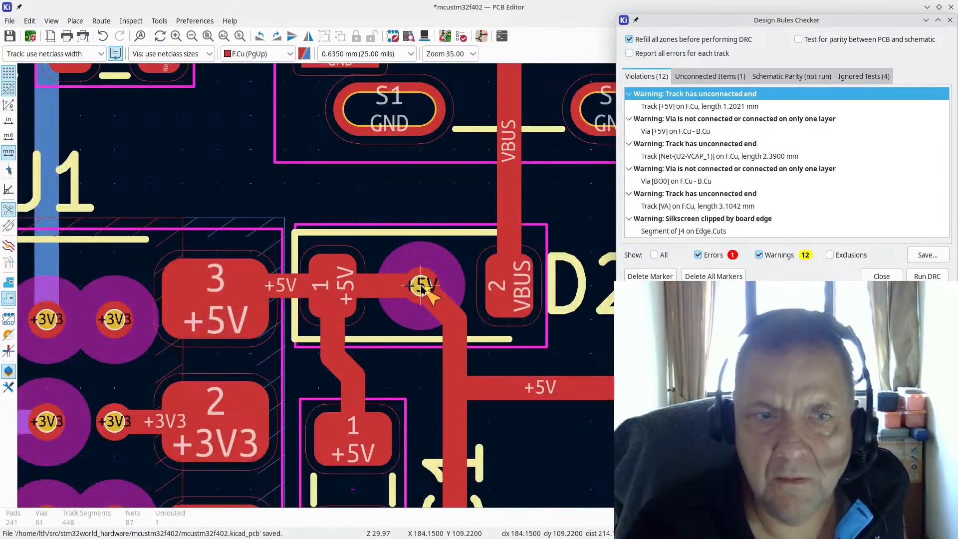
Step: Examine the PA8 to PA11 vias, the +3V3 vias under U1, and the marker at U1's lower silkscreen outline
{"action": "scroll", "coordinate": [421, 286], "scroll_direction": "down", "scroll_amount": 2}
{"action": "scroll", "coordinate": [303, 187], "scroll_direction": "down", "scroll_amount": 2}
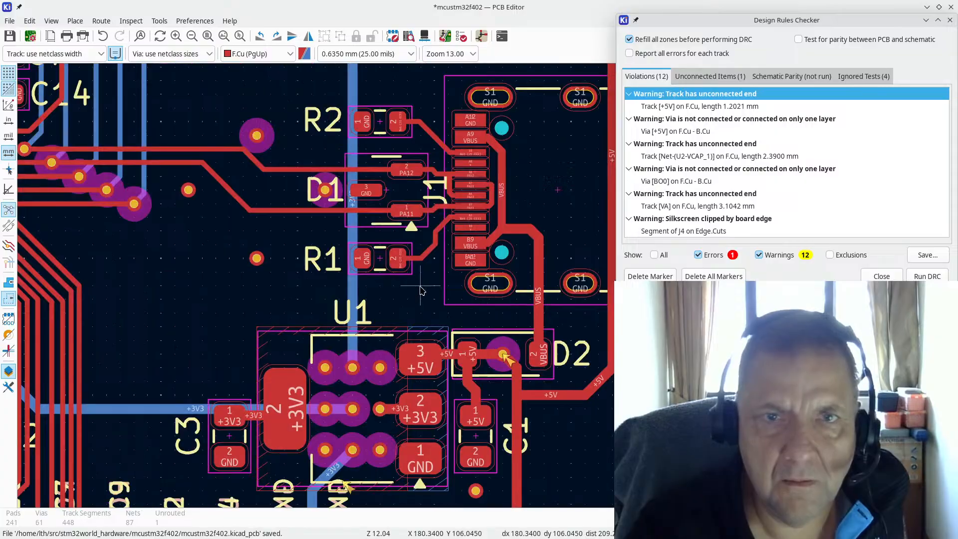
{"action": "scroll", "coordinate": [228, 254], "scroll_direction": "up", "scroll_amount": 1}
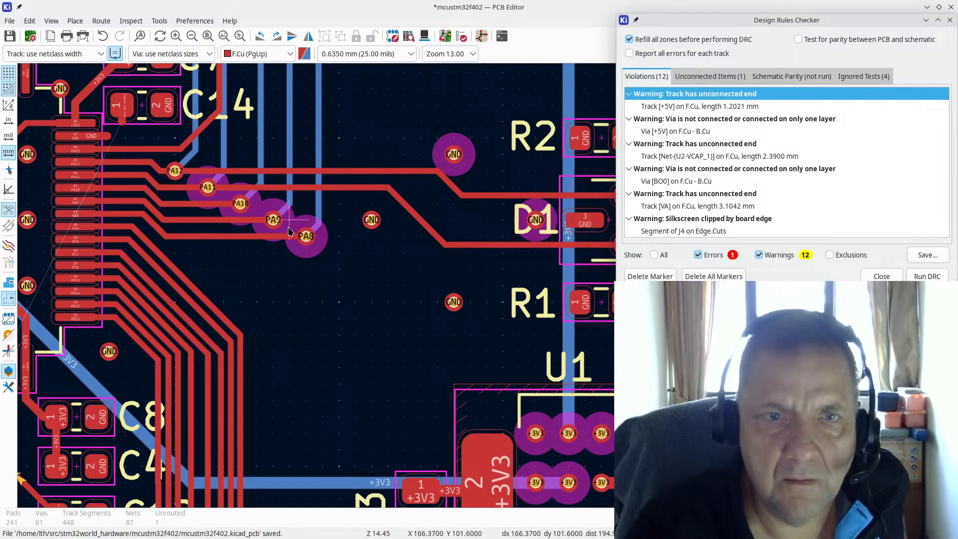
{"action": "scroll", "coordinate": [289, 230], "scroll_direction": "up", "scroll_amount": 4}
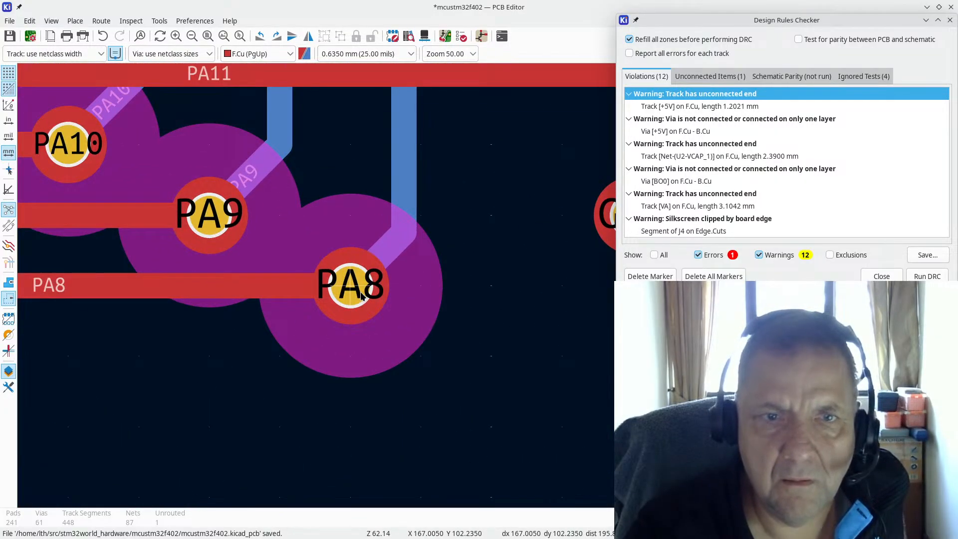
{"action": "scroll", "coordinate": [362, 295], "scroll_direction": "down", "scroll_amount": 5}
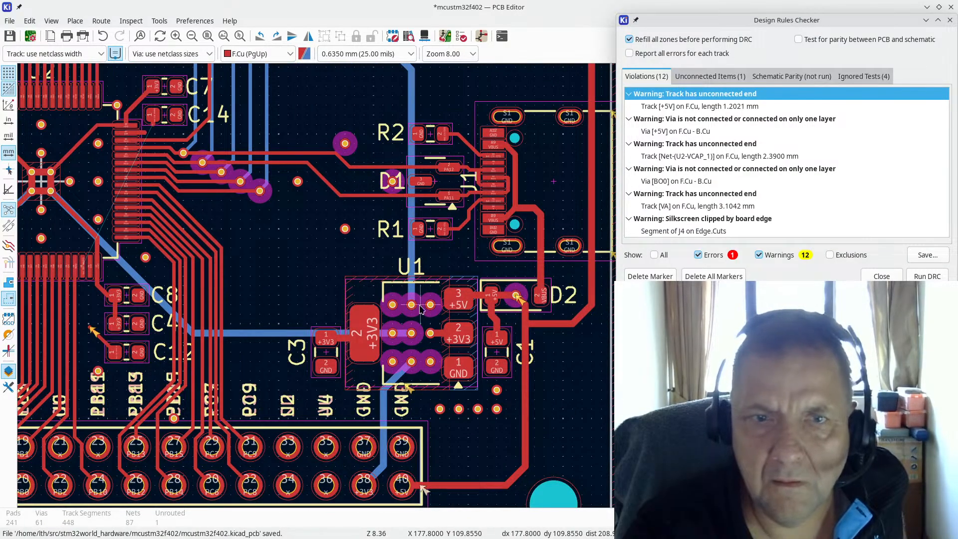
{"action": "scroll", "coordinate": [428, 307], "scroll_direction": "up", "scroll_amount": 3}
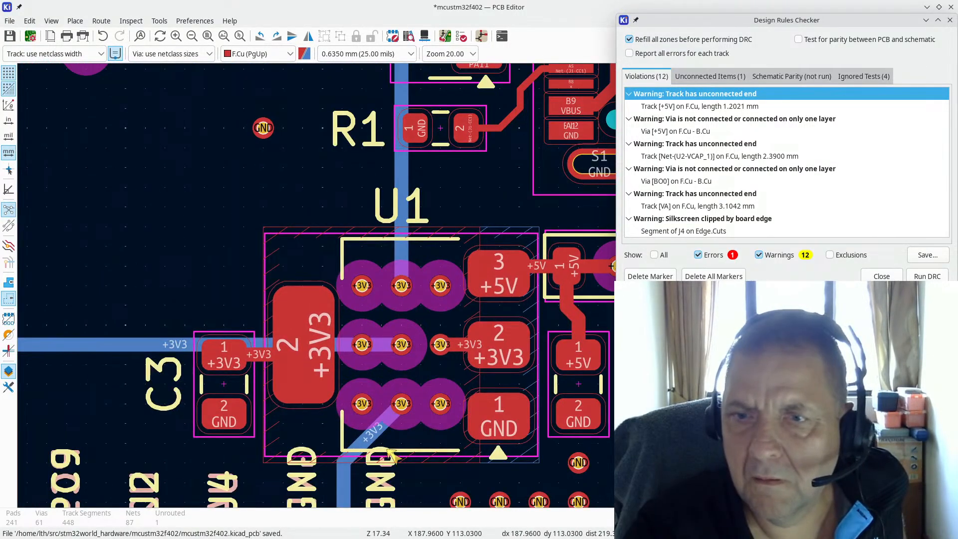
{"action": "left_click", "coordinate": [392, 454]}
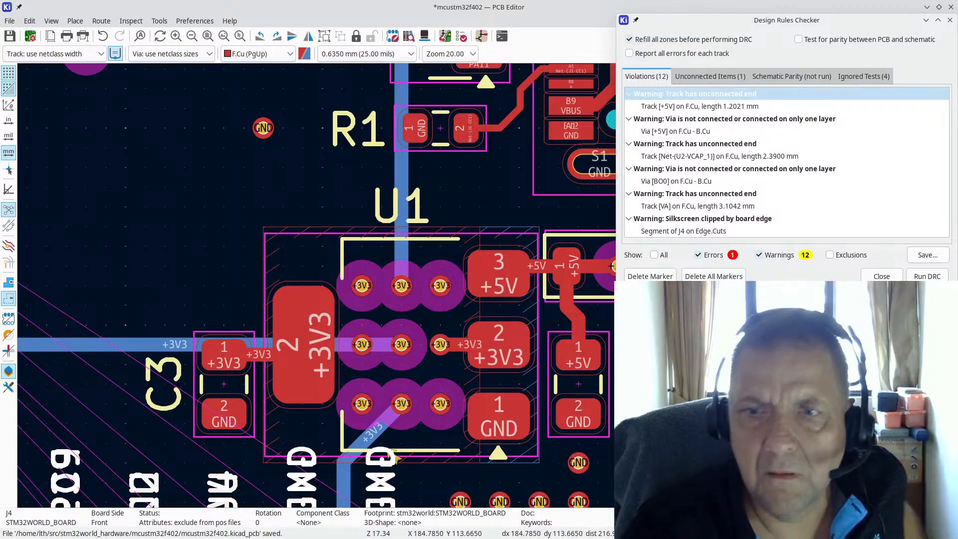
{"action": "key", "text": "Escape"}
Step: Examine the overlapping +5V track segments that meet at the via between the pads of D2
{"action": "scroll", "coordinate": [573, 284], "scroll_direction": "up", "scroll_amount": 3}
{"action": "scroll", "coordinate": [458, 285], "scroll_direction": "down", "scroll_amount": 3}
{"action": "scroll", "coordinate": [559, 268], "scroll_direction": "up", "scroll_amount": 4}
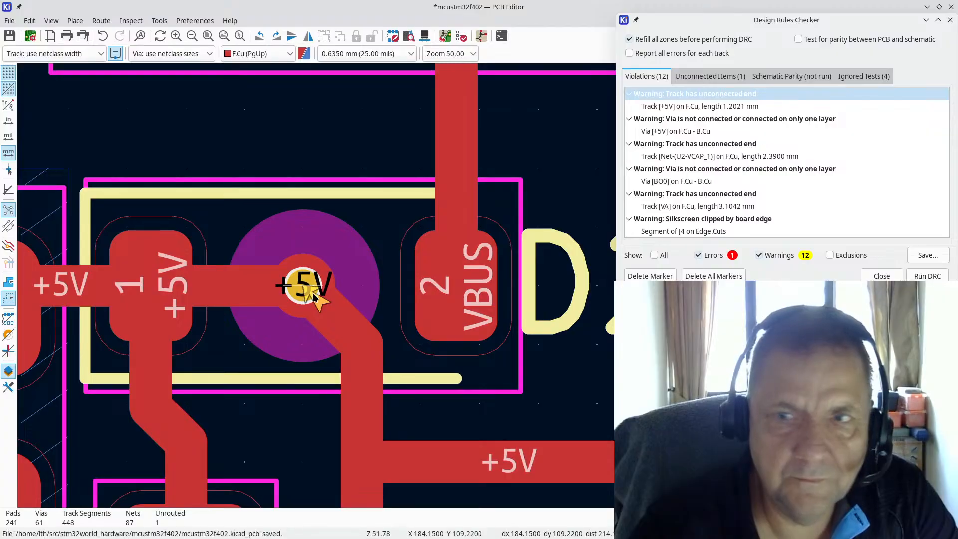
{"action": "left_click", "coordinate": [353, 338]}
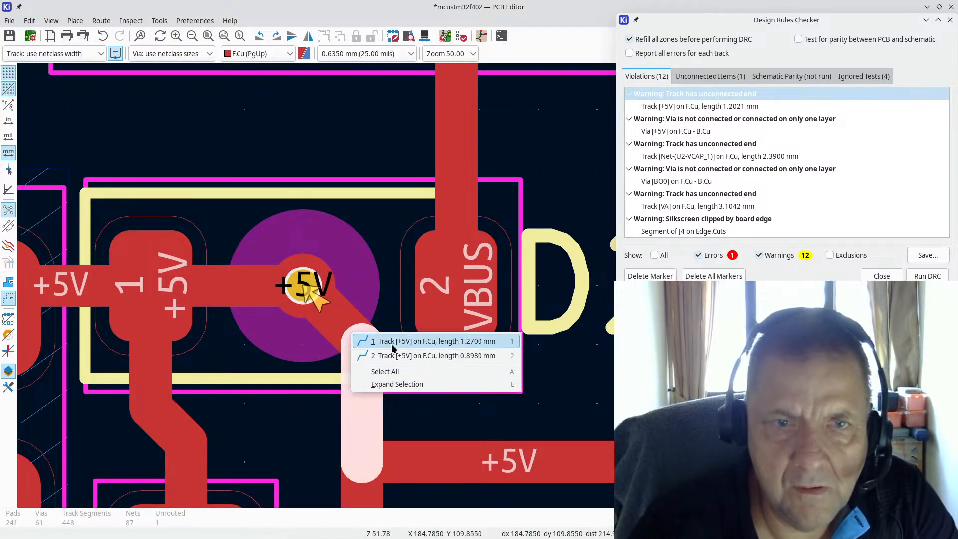
{"action": "left_click", "coordinate": [221, 294]}
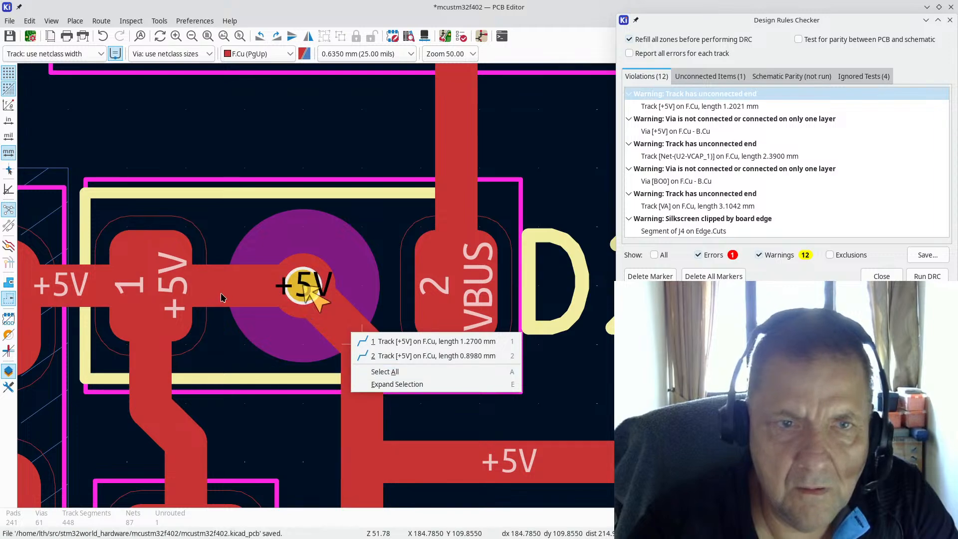
{"action": "left_click", "coordinate": [251, 297]}
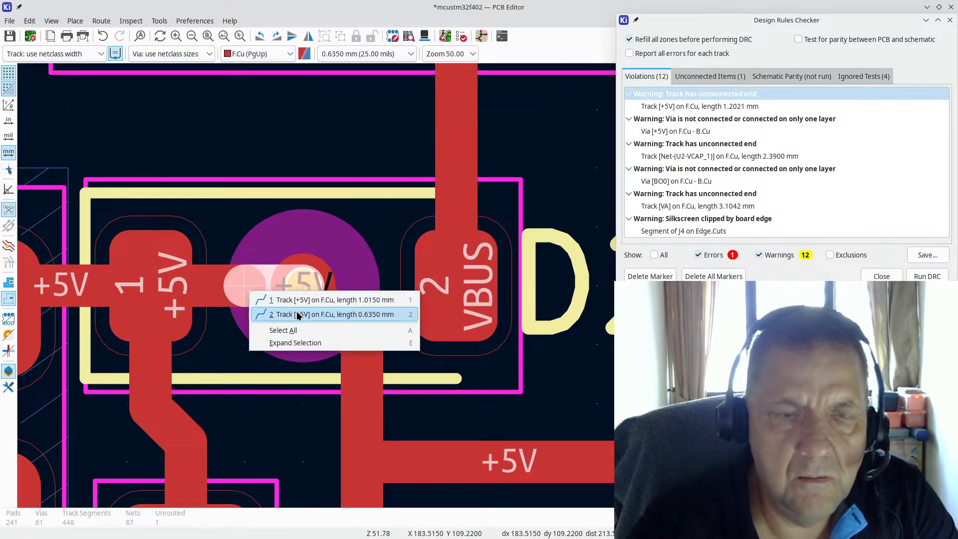
{"action": "key", "text": "Escape"}
Step: Run Cleanup Tracks & Vias to merge co-linear tracks and delete one-layer vias and tracks unconnected at one end
{"action": "scroll", "coordinate": [399, 248], "scroll_direction": "down", "scroll_amount": 3}
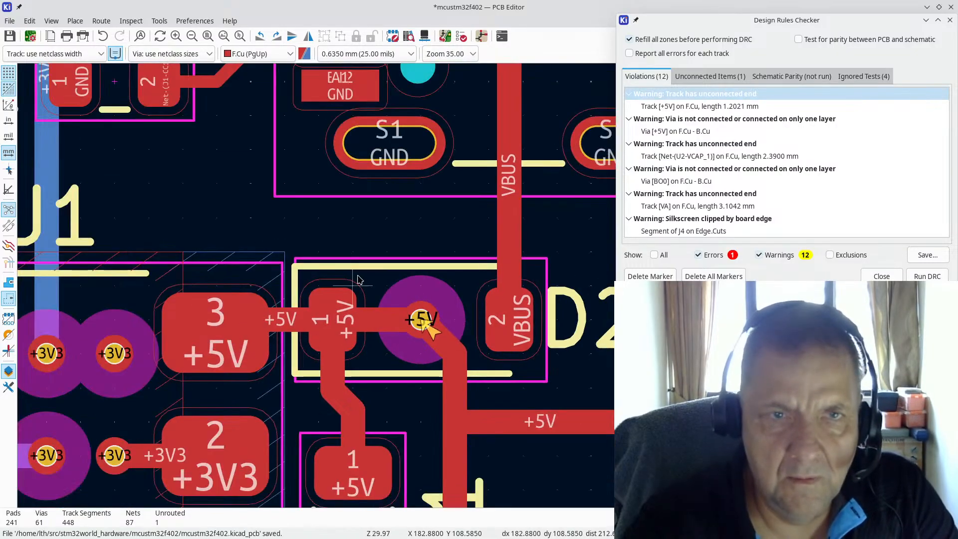
{"action": "left_click", "coordinate": [52, 21]}
{"action": "mouse_move", "coordinate": [30, 22]}
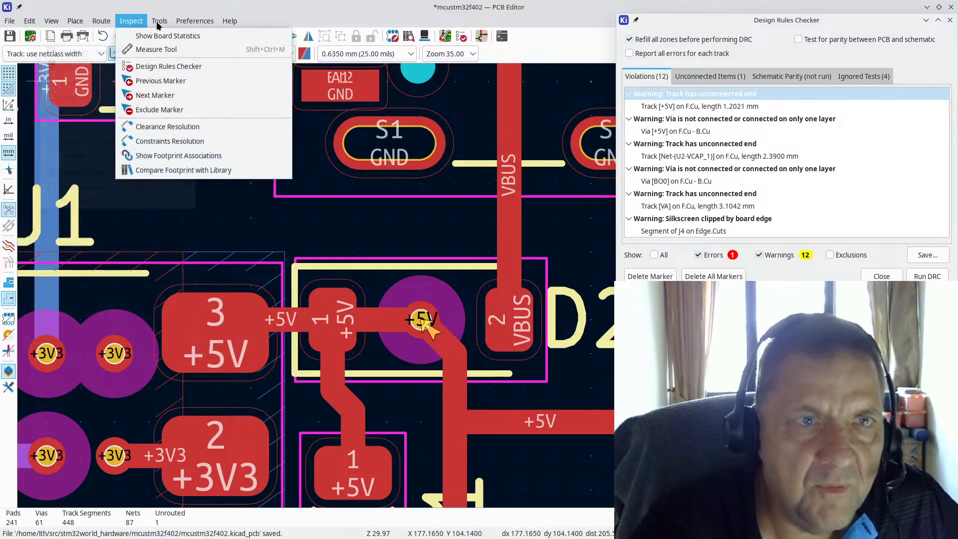
{"action": "mouse_move", "coordinate": [159, 21]}
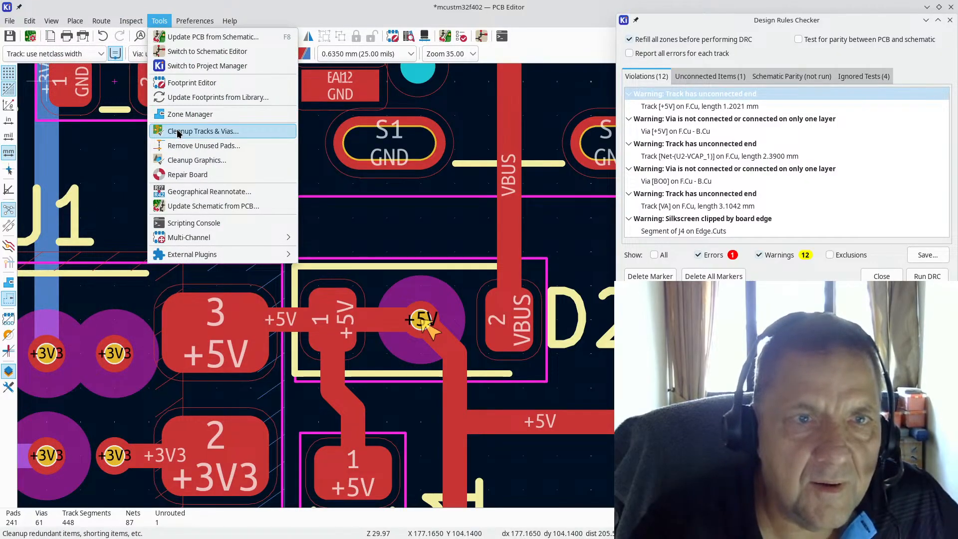
{"action": "left_click", "coordinate": [202, 131]}
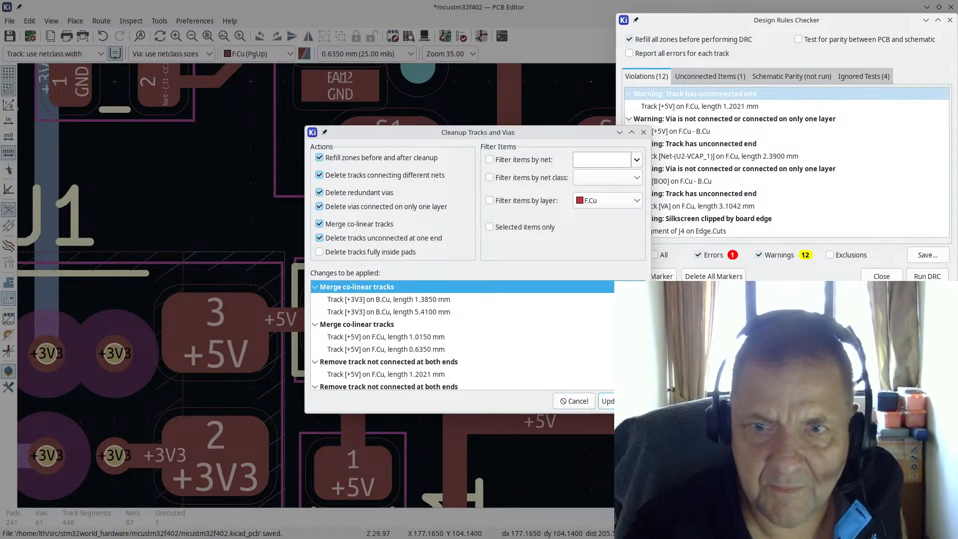
{"action": "left_click", "coordinate": [606, 401]}
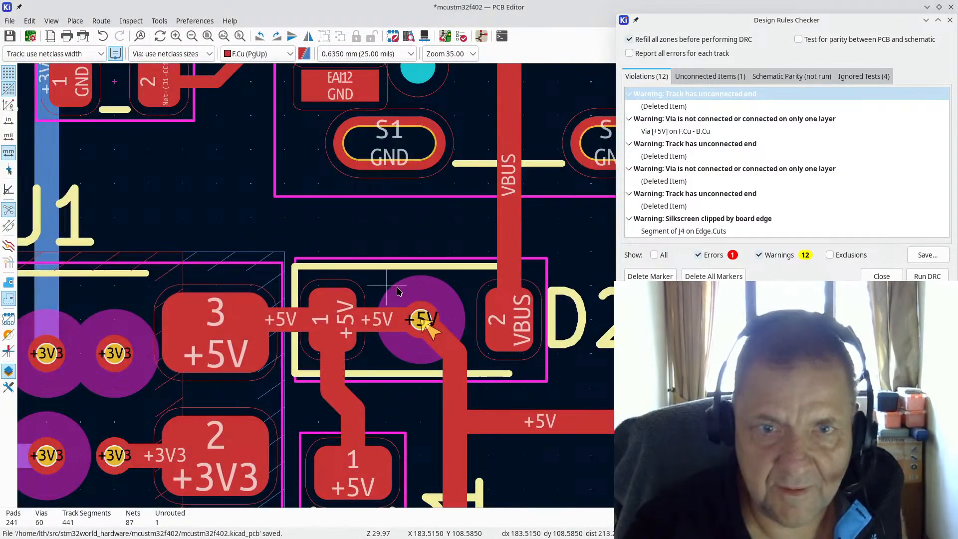
Step: Review the cleaned-up board layout and rerun the design rule check
{"action": "scroll", "coordinate": [398, 291], "scroll_direction": "down", "scroll_amount": 6}
{"action": "scroll", "coordinate": [285, 260], "scroll_direction": "down", "scroll_amount": 3}
{"action": "scroll", "coordinate": [388, 231], "scroll_direction": "up", "scroll_amount": 3}
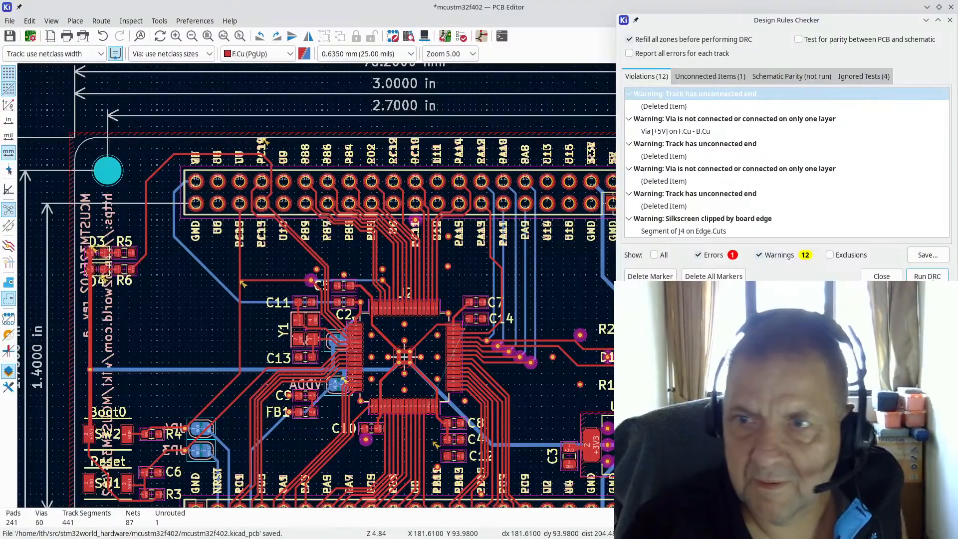
{"action": "left_click", "coordinate": [927, 276]}
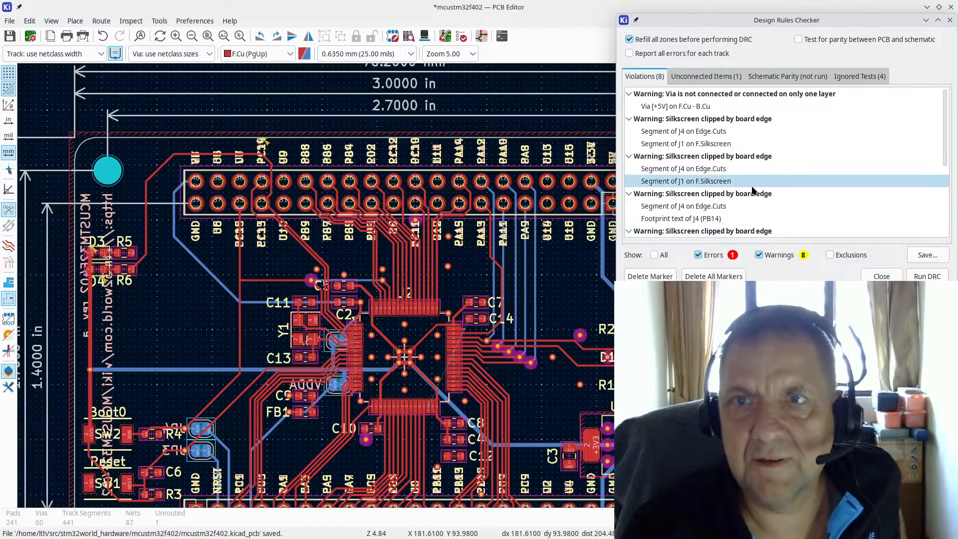
Step: Exclude the violation for the +5V via that is connected on only one layer
{"action": "left_click", "coordinate": [741, 94]}
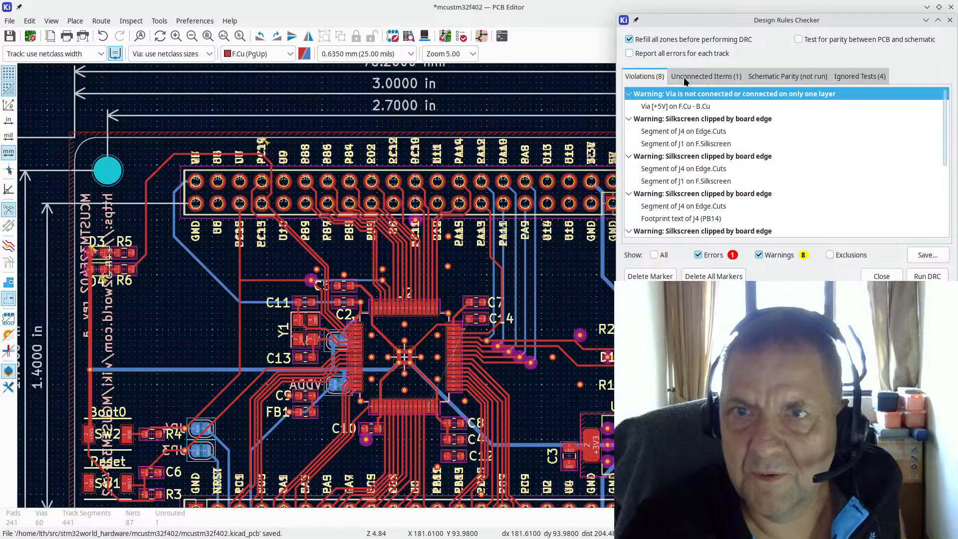
{"action": "right_click", "coordinate": [700, 94]}
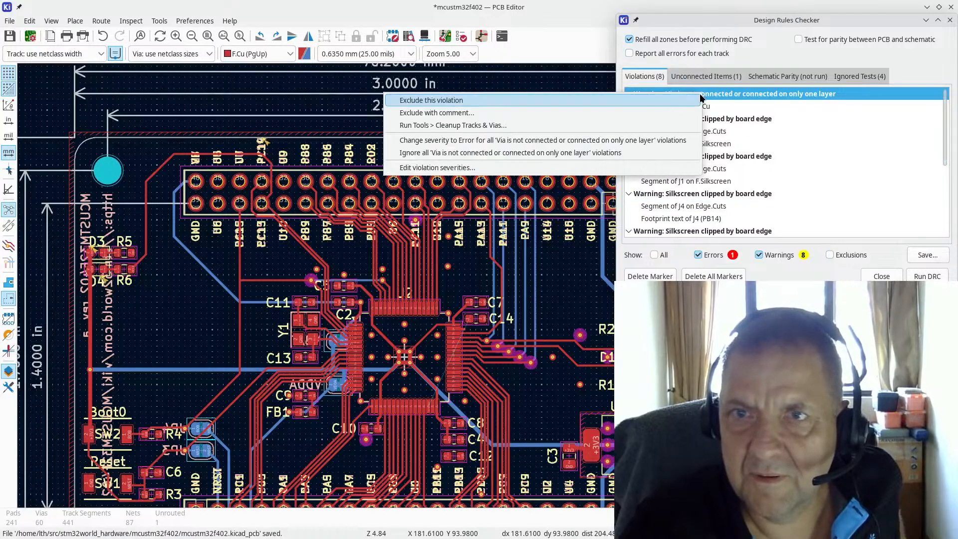
{"action": "left_click", "coordinate": [513, 101]}
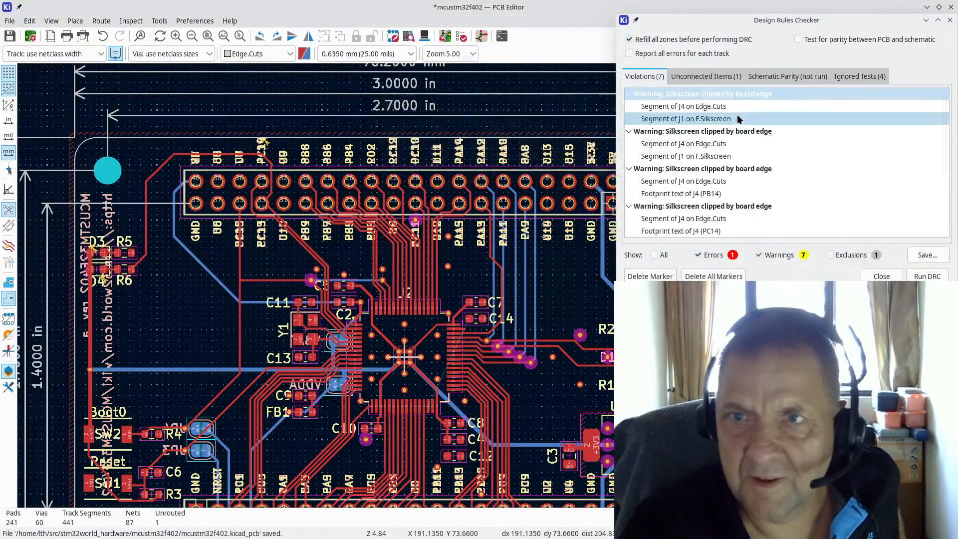
Step: Exclude all four silkscreen-clipped-by-board-edge violations, covering the J1 silkscreen segments and J4's PB14 and PC14 texts
{"action": "right_click", "coordinate": [755, 95]}
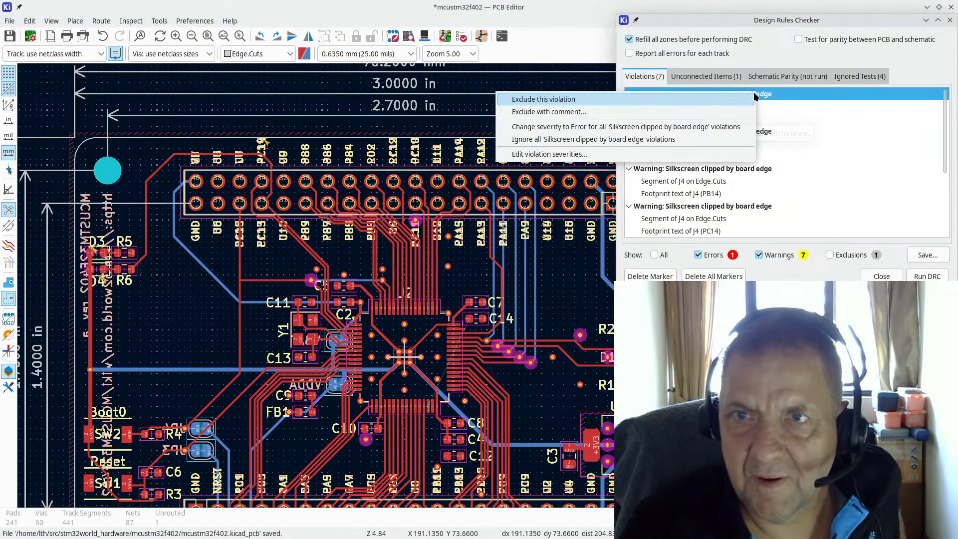
{"action": "left_click", "coordinate": [567, 101]}
{"action": "right_click", "coordinate": [730, 98]}
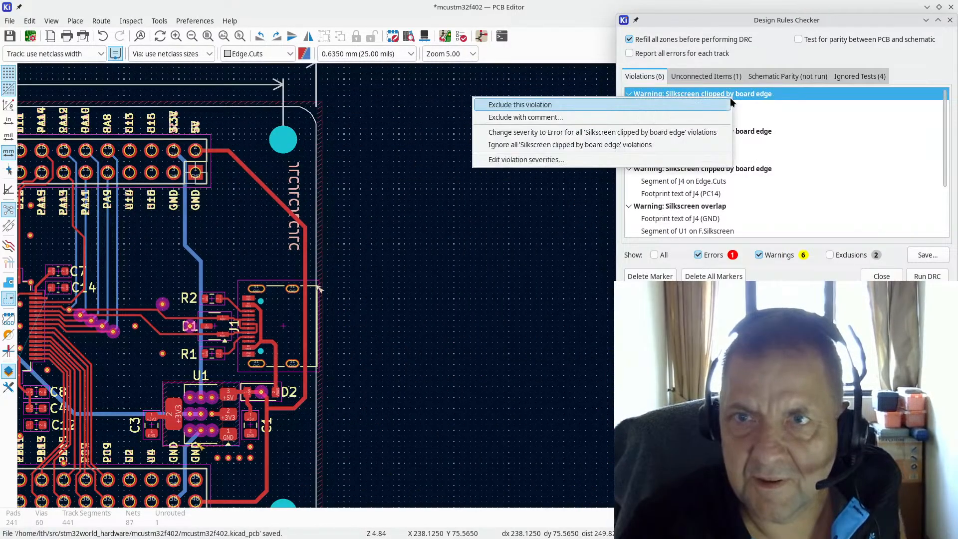
{"action": "left_click", "coordinate": [573, 105]}
{"action": "right_click", "coordinate": [738, 94]}
{"action": "left_click", "coordinate": [570, 101]}
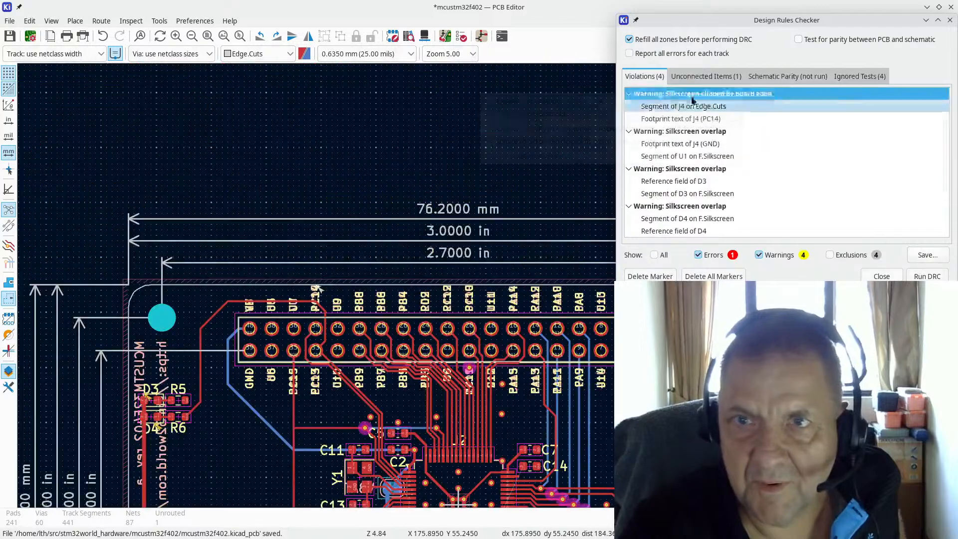
{"action": "right_click", "coordinate": [676, 101]}
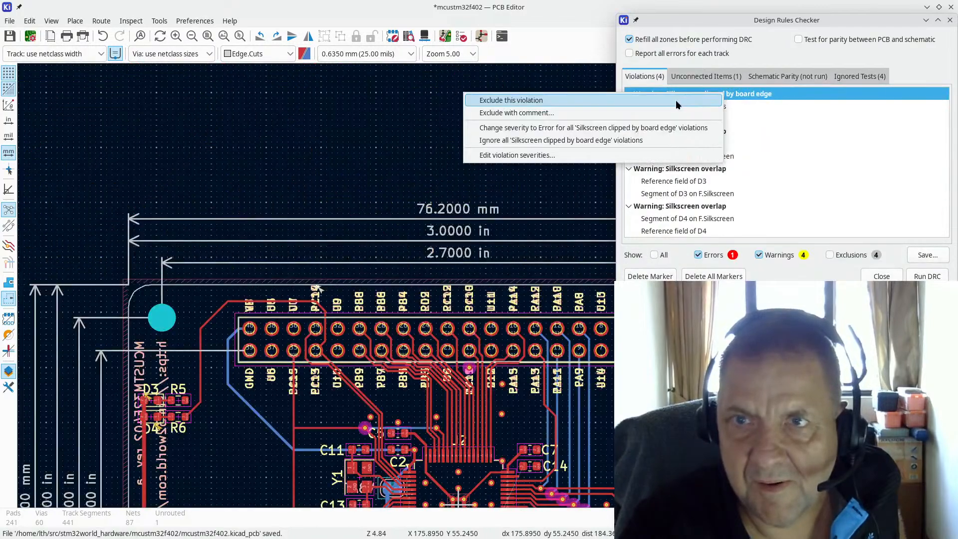
{"action": "left_click", "coordinate": [563, 104]}
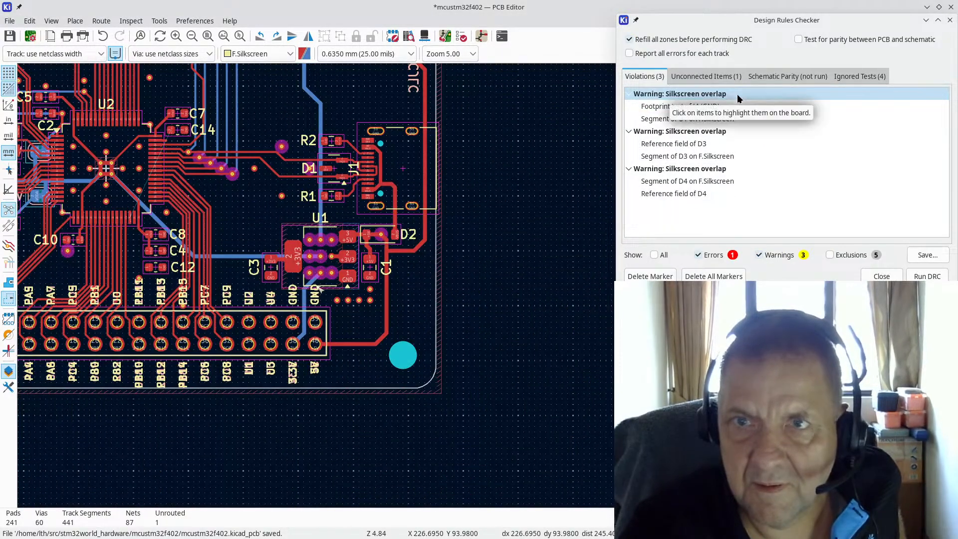
Step: Examine the silkscreen overlap between J4's GND text and the U1 outline
{"action": "right_click", "coordinate": [737, 95]}
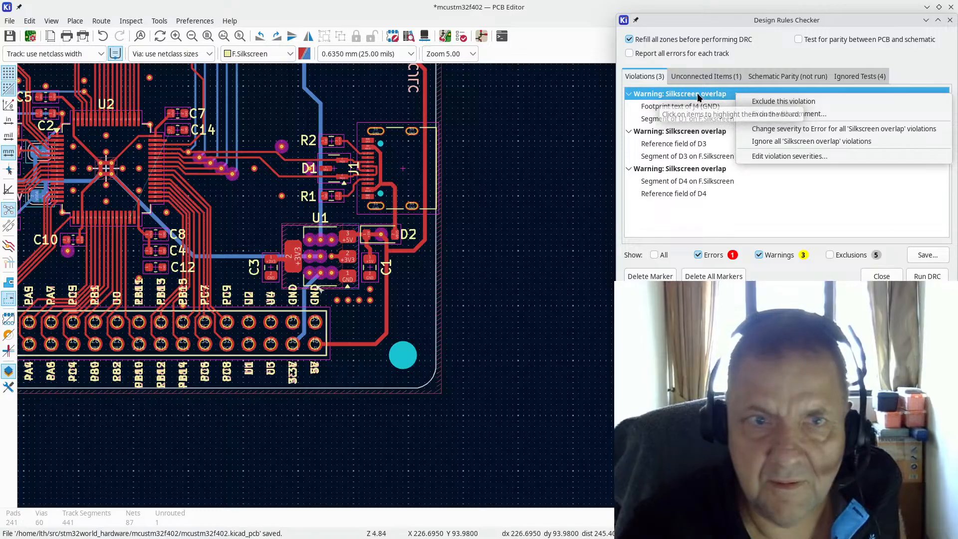
{"action": "left_click", "coordinate": [697, 95]}
{"action": "scroll", "coordinate": [370, 234], "scroll_direction": "up", "scroll_amount": 7}
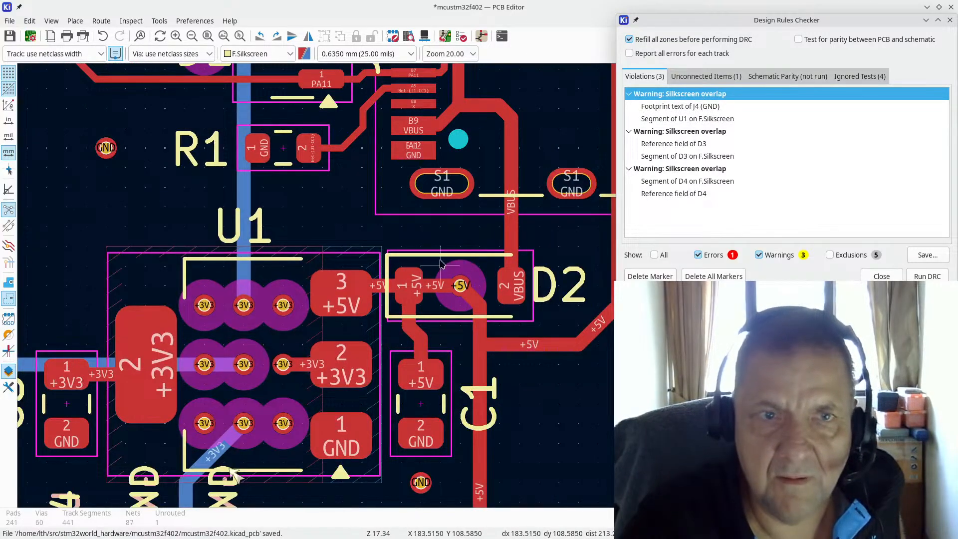
Step: Switch to a 0.0100 mm grid and move the D3 reference text slightly upward, away from the D3 silkscreen outline
{"action": "left_click", "coordinate": [712, 131]}
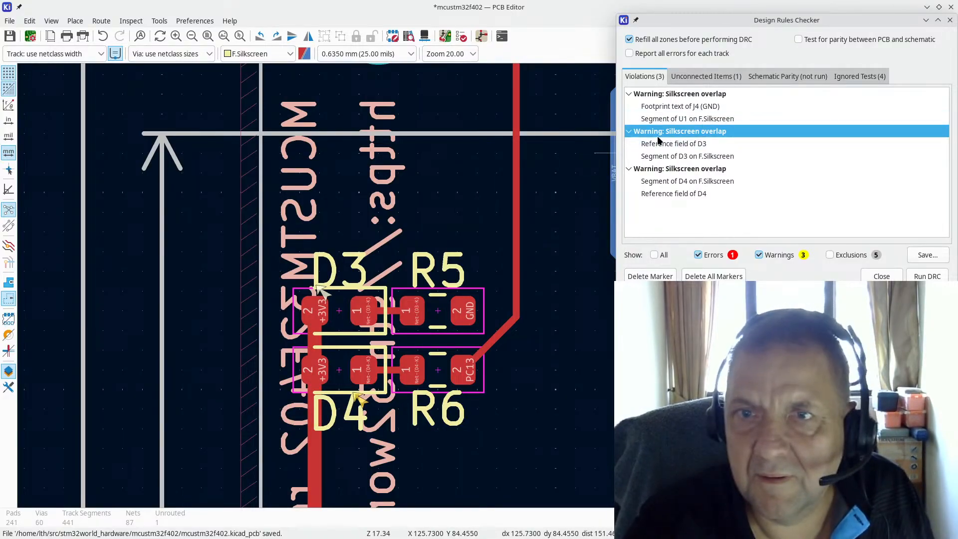
{"action": "scroll", "coordinate": [405, 300], "scroll_direction": "up", "scroll_amount": 2}
{"action": "key", "text": "Escape"}
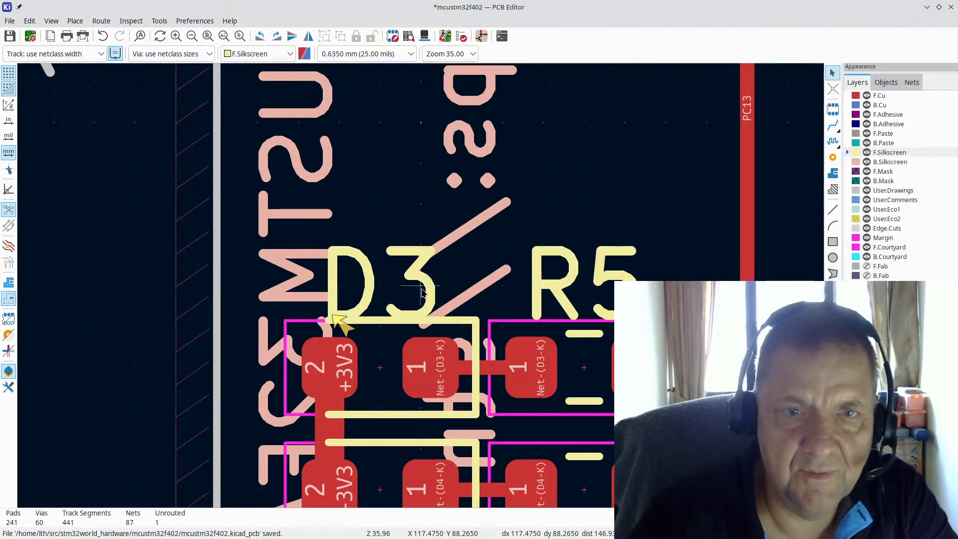
{"action": "left_click", "coordinate": [428, 295]}
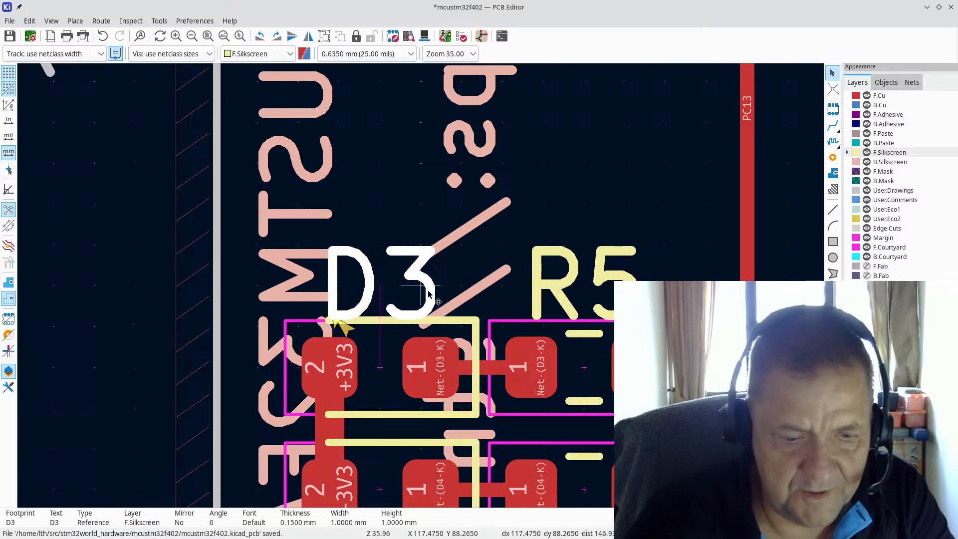
{"action": "key", "text": "alt+2"}
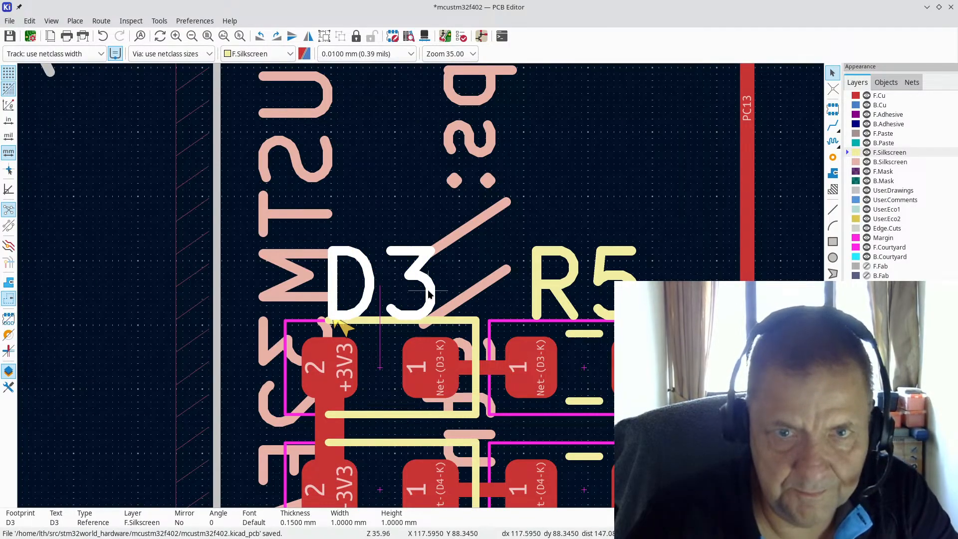
{"action": "key", "text": "m"}
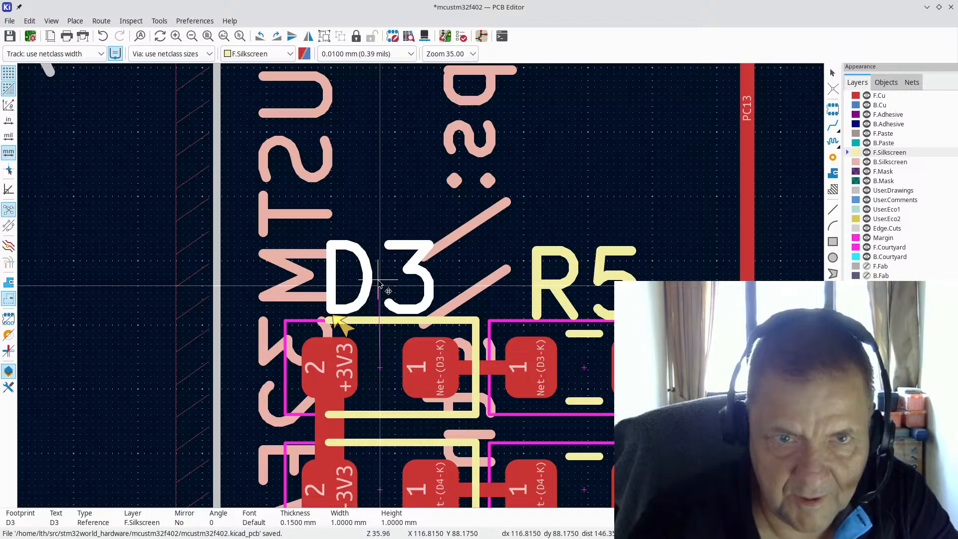
{"action": "left_click", "coordinate": [380, 285]}
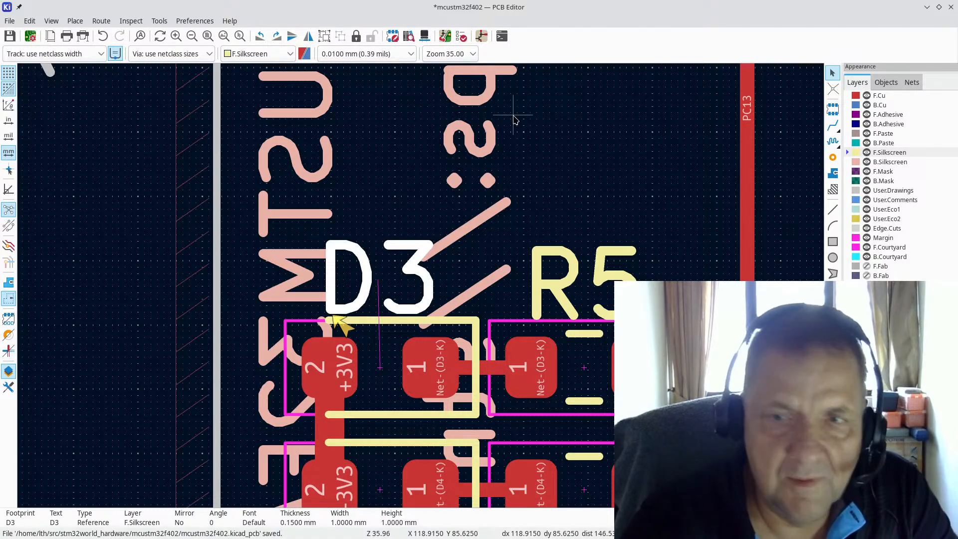
Step: Run the design rules check again on the board
{"action": "key", "text": "alt+Tab"}
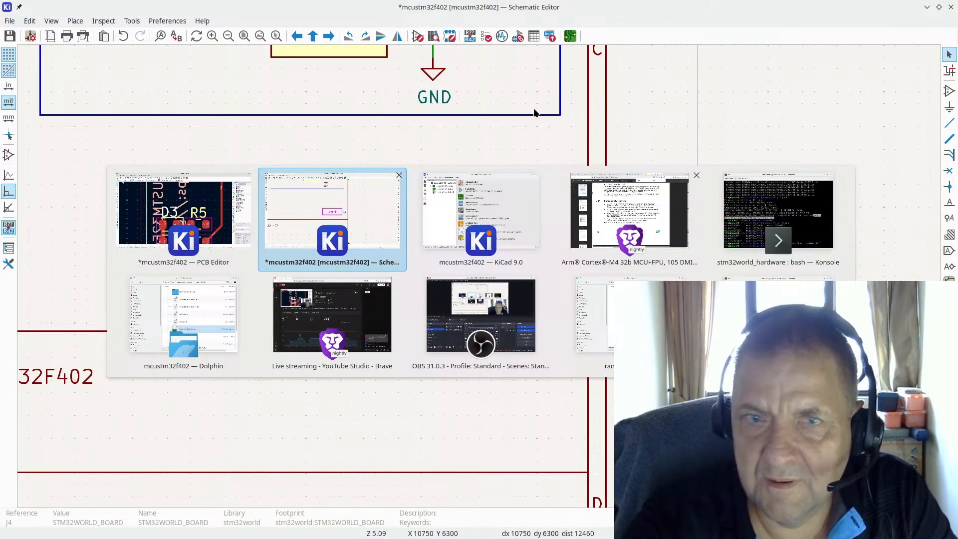
{"action": "key", "text": "alt+Tab"}
{"action": "left_click", "coordinate": [160, 22]}
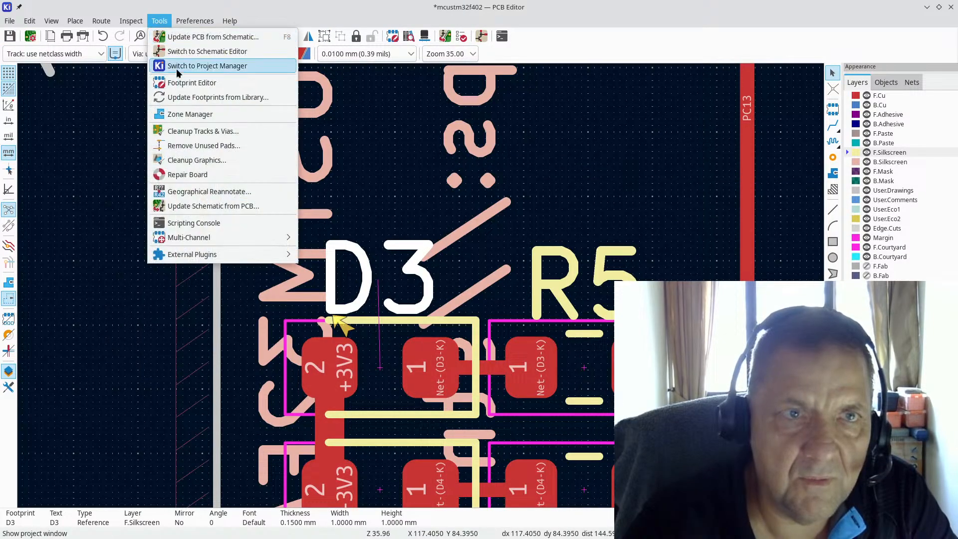
{"action": "mouse_move", "coordinate": [131, 21]}
{"action": "left_click", "coordinate": [155, 67]}
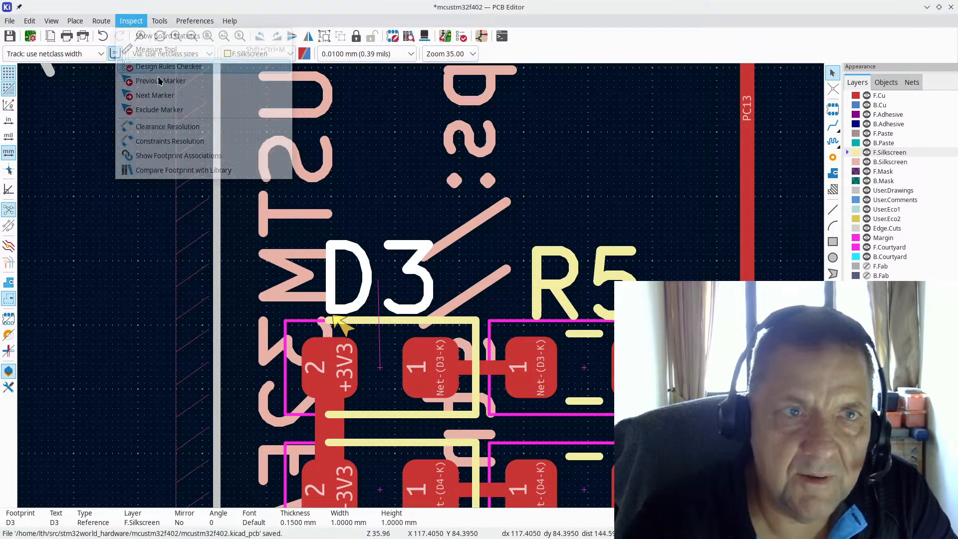
{"action": "left_click", "coordinate": [931, 276]}
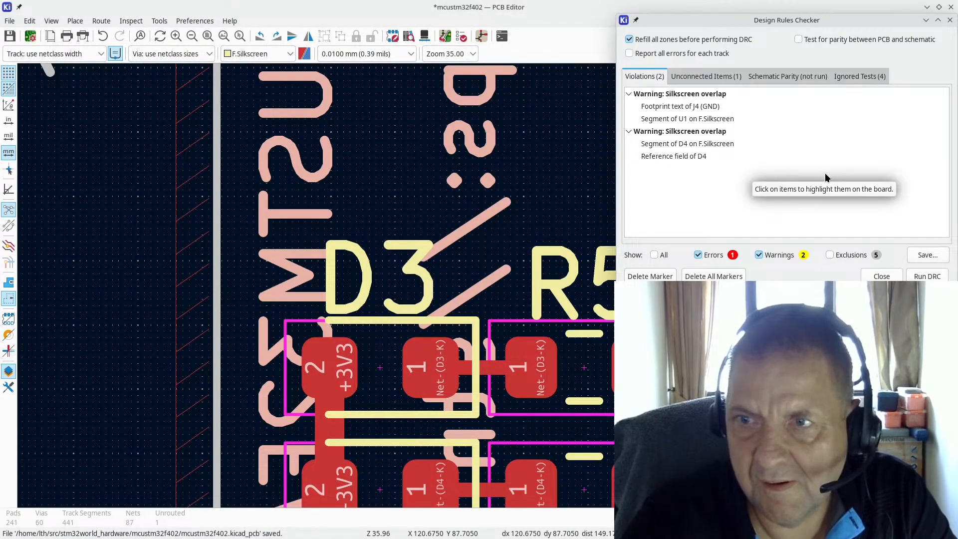
Step: Exclude the silkscreen overlap violations between J4's GND text and the U1 segment, and between D4's segment and its reference field
{"action": "left_click", "coordinate": [697, 95]}
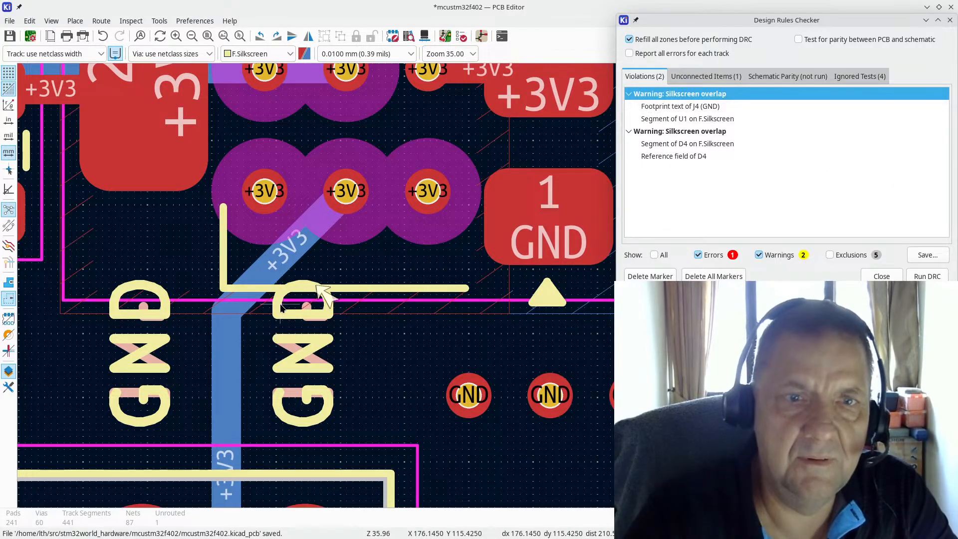
{"action": "scroll", "coordinate": [414, 284], "scroll_direction": "down", "scroll_amount": 2}
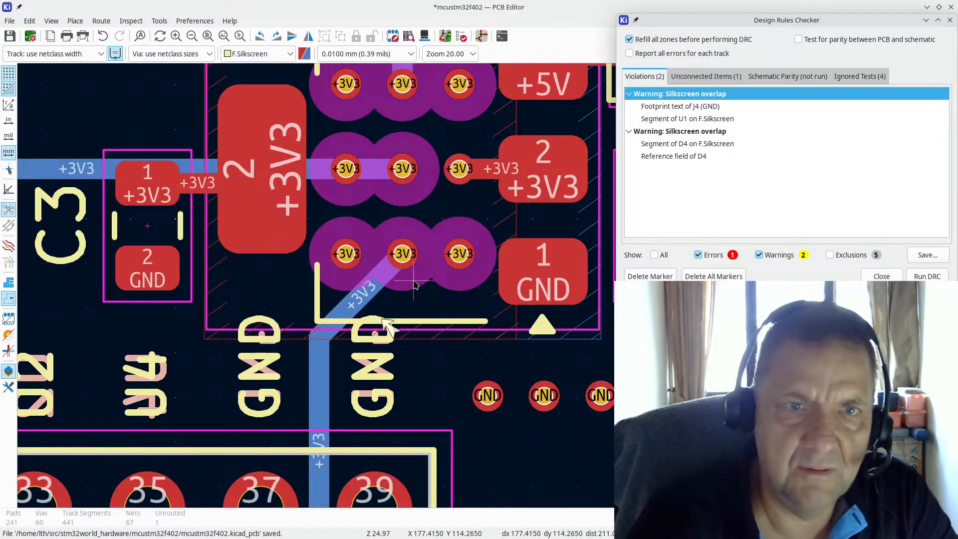
{"action": "left_click", "coordinate": [742, 96]}
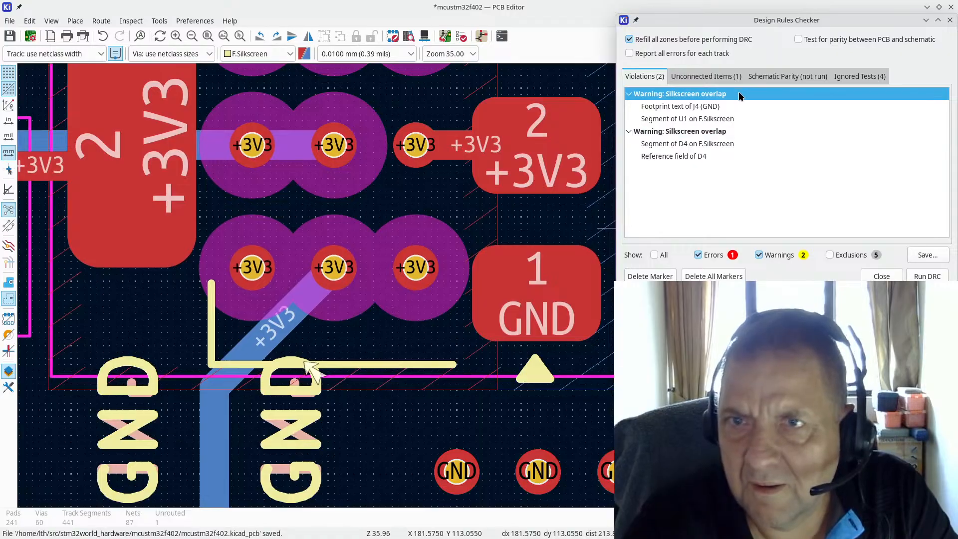
{"action": "right_click", "coordinate": [740, 96]}
{"action": "left_click", "coordinate": [795, 99]}
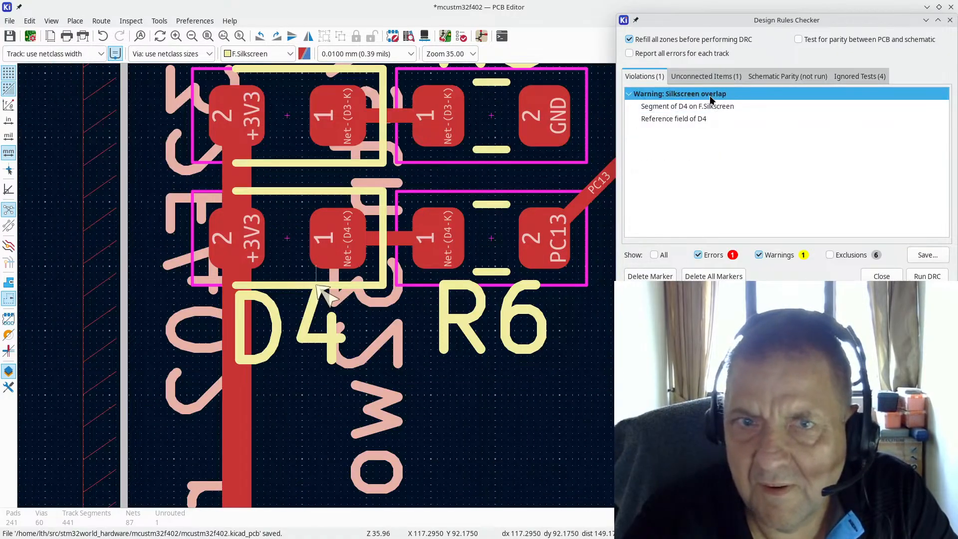
{"action": "right_click", "coordinate": [710, 97]}
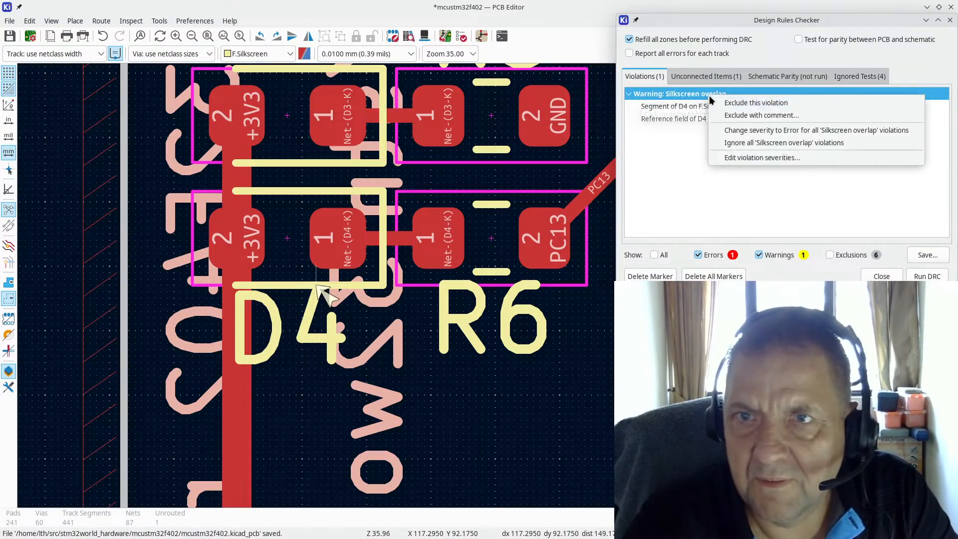
{"action": "left_click", "coordinate": [742, 104]}
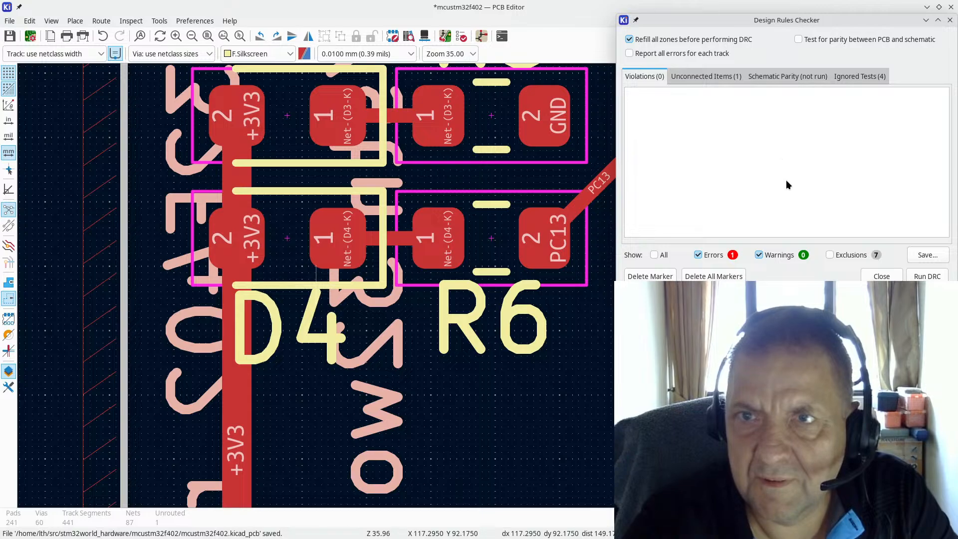
Step: Examine the missing connection between U2 pad 30 and C14 pad 1 among the unconnected items
{"action": "left_click", "coordinate": [704, 76]}
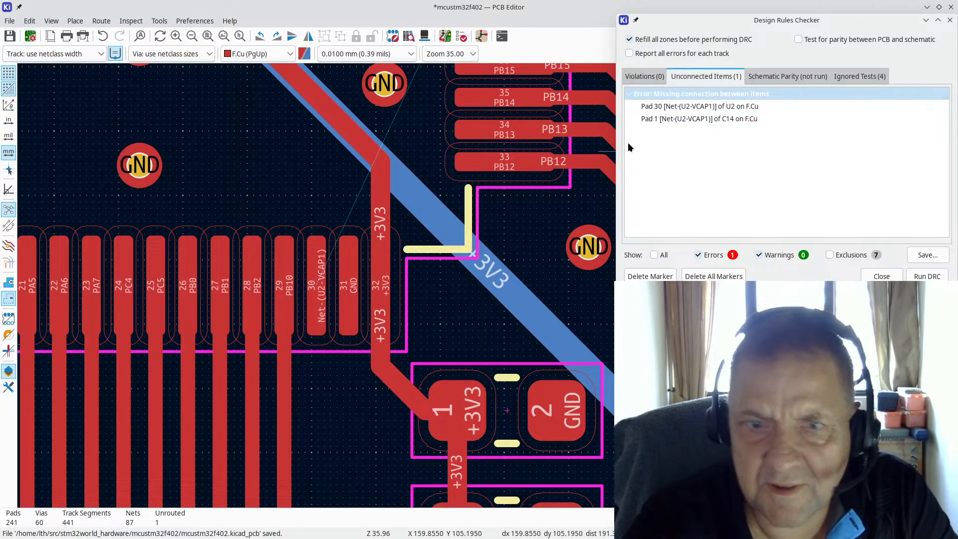
{"action": "scroll", "coordinate": [566, 165], "scroll_direction": "down", "scroll_amount": 3}
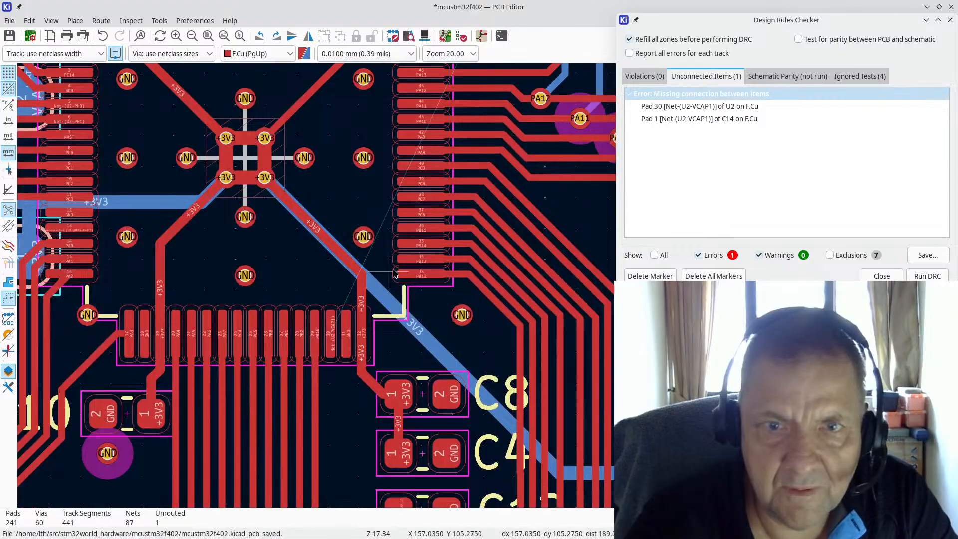
{"action": "left_click", "coordinate": [674, 120]}
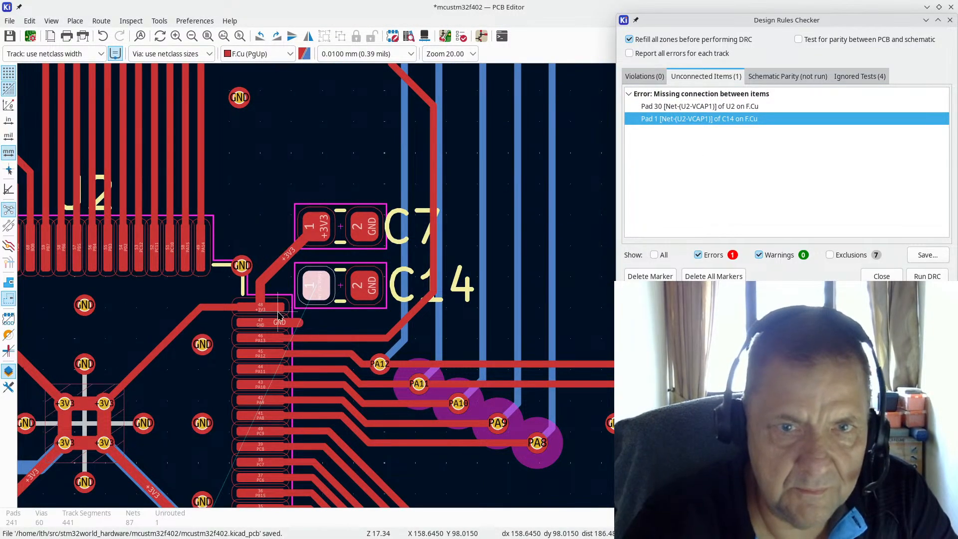
{"action": "scroll", "coordinate": [277, 311], "scroll_direction": "up", "scroll_amount": 3}
{"action": "scroll", "coordinate": [425, 320], "scroll_direction": "down", "scroll_amount": 4}
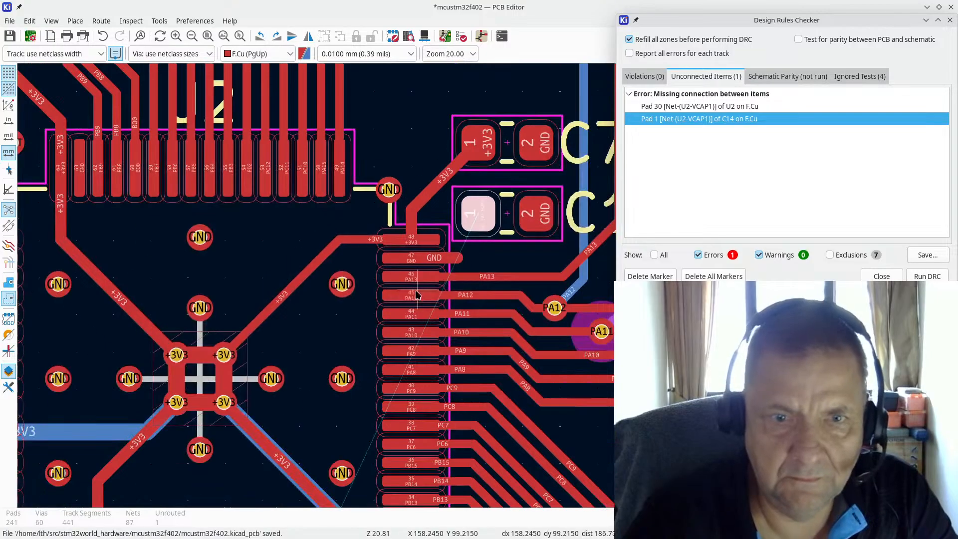
{"action": "scroll", "coordinate": [407, 320], "scroll_direction": "down", "scroll_amount": 2}
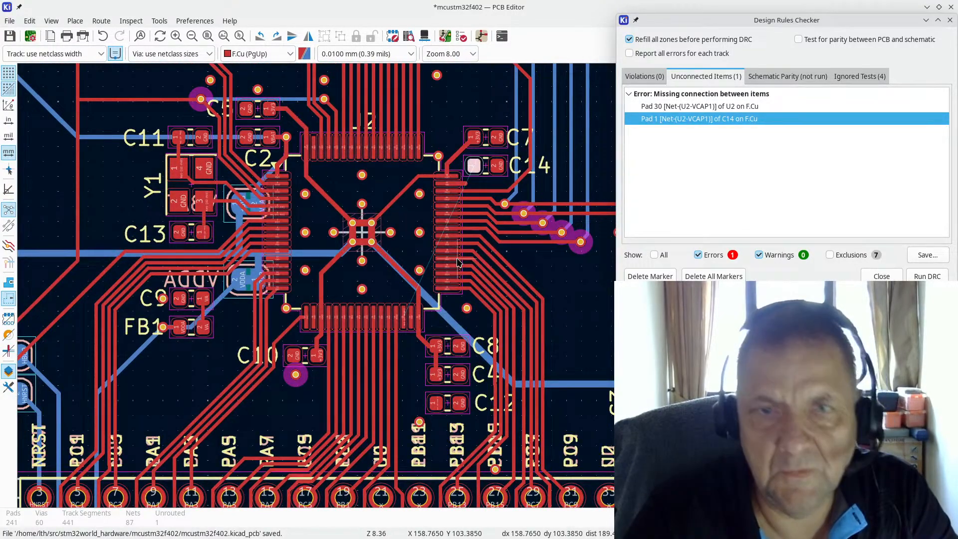
{"action": "scroll", "coordinate": [480, 170], "scroll_direction": "up", "scroll_amount": 3}
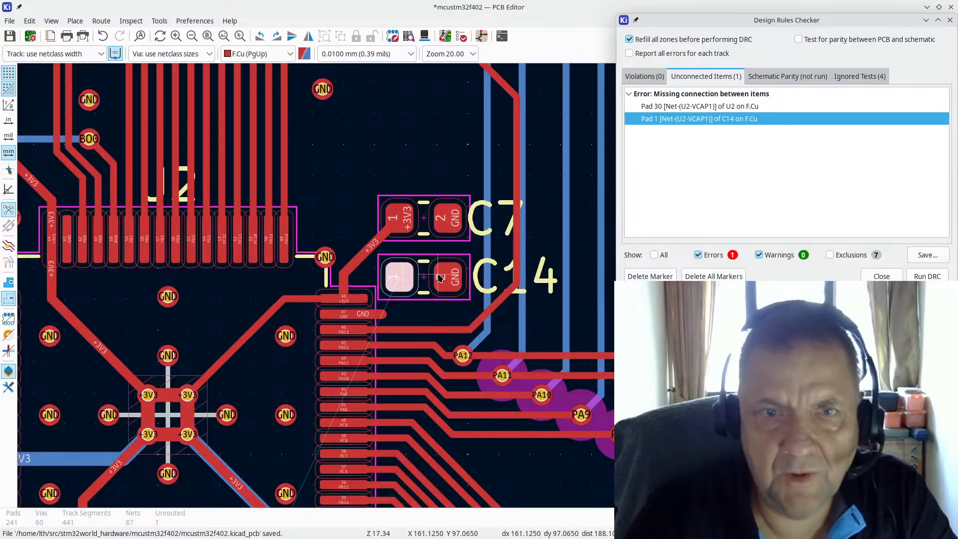
{"action": "key", "text": "Escape"}
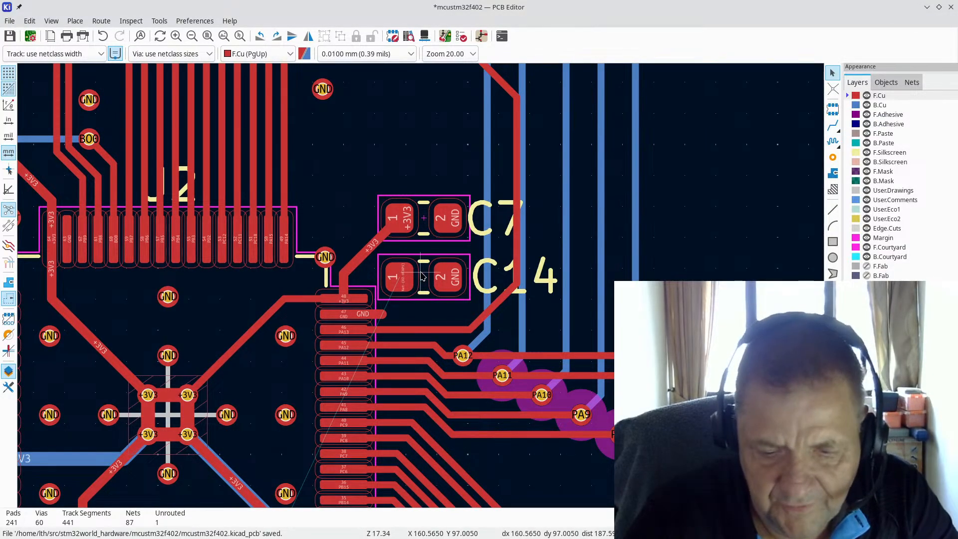
Step: Switch to the 0.6350 mm grid and move C14 from below C7 to a free spot level with C12, on its right
{"action": "left_click", "coordinate": [421, 277]}
{"action": "scroll", "coordinate": [422, 276], "scroll_direction": "down", "scroll_amount": 3}
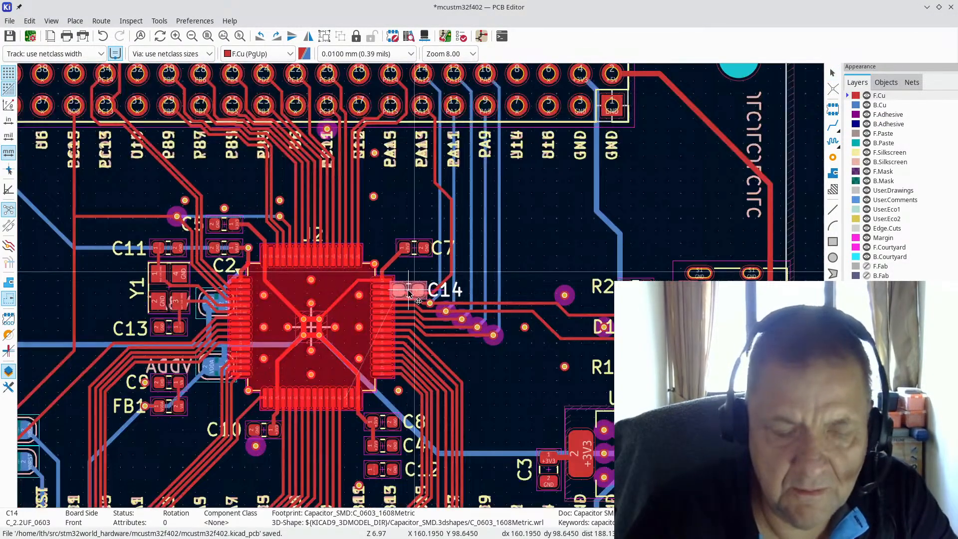
{"action": "key", "text": "alt+1"}
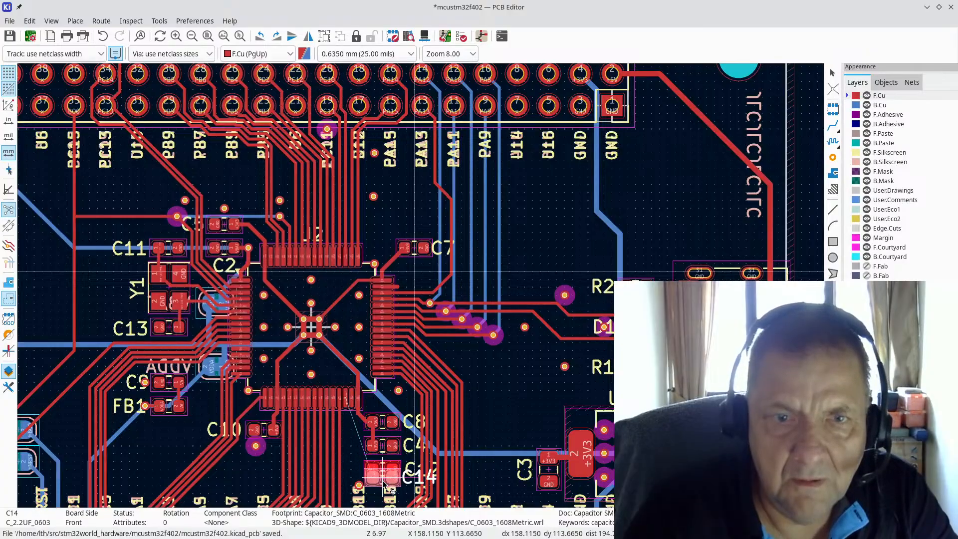
{"action": "scroll", "coordinate": [383, 472], "scroll_direction": "up", "scroll_amount": 3}
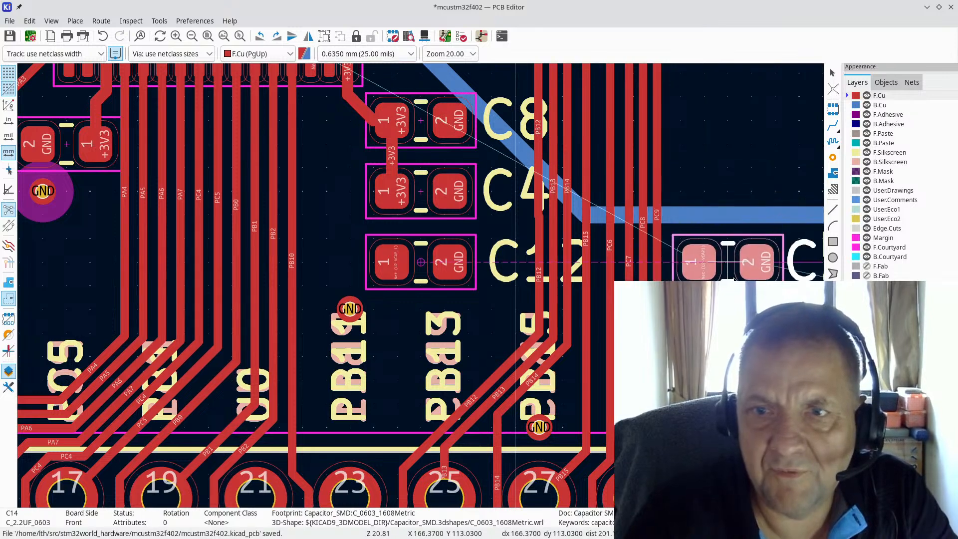
{"action": "left_click", "coordinate": [421, 262]}
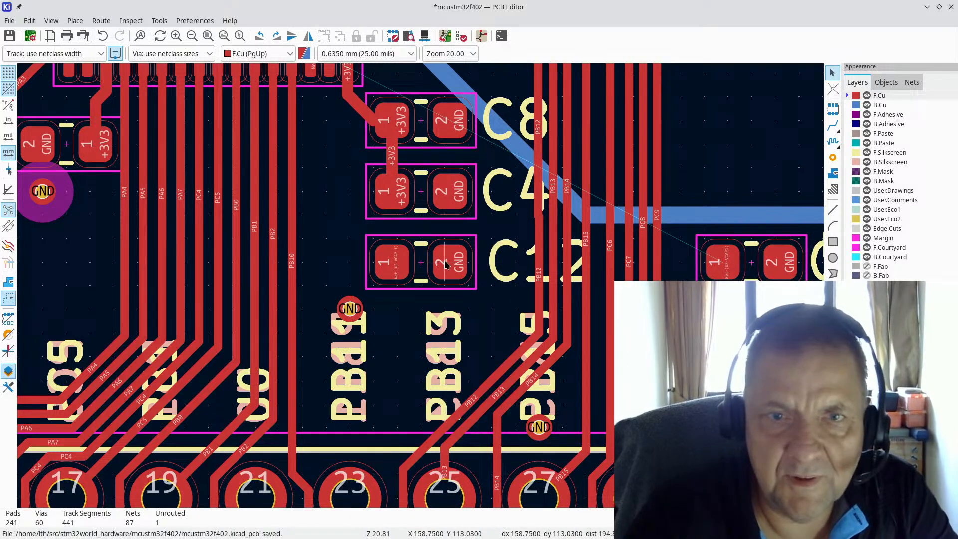
Step: Delete capacitor C12 and move C14 into its place below C4
{"action": "left_click", "coordinate": [421, 270]}
{"action": "key", "text": "Delete"}
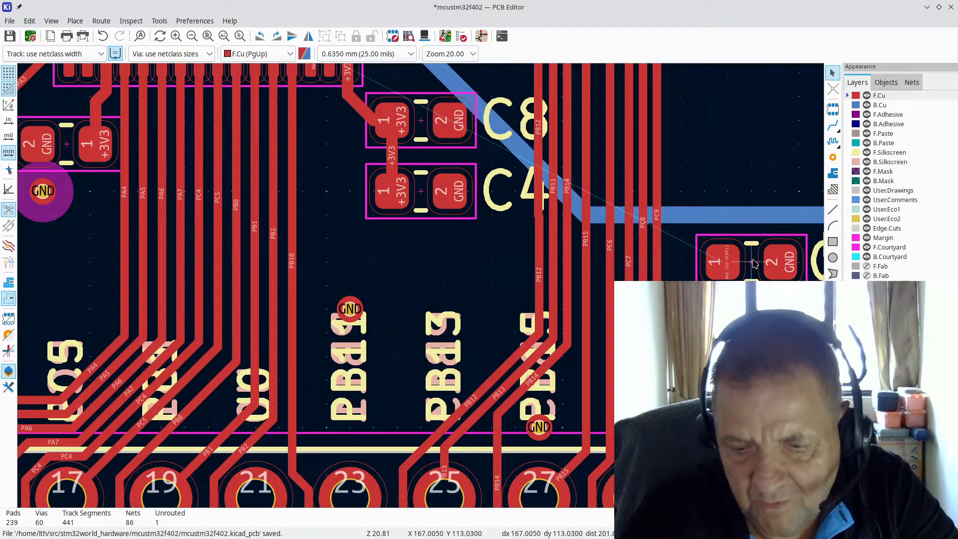
{"action": "left_click_drag", "start_coordinate": [753, 263], "coordinate": [426, 267]}
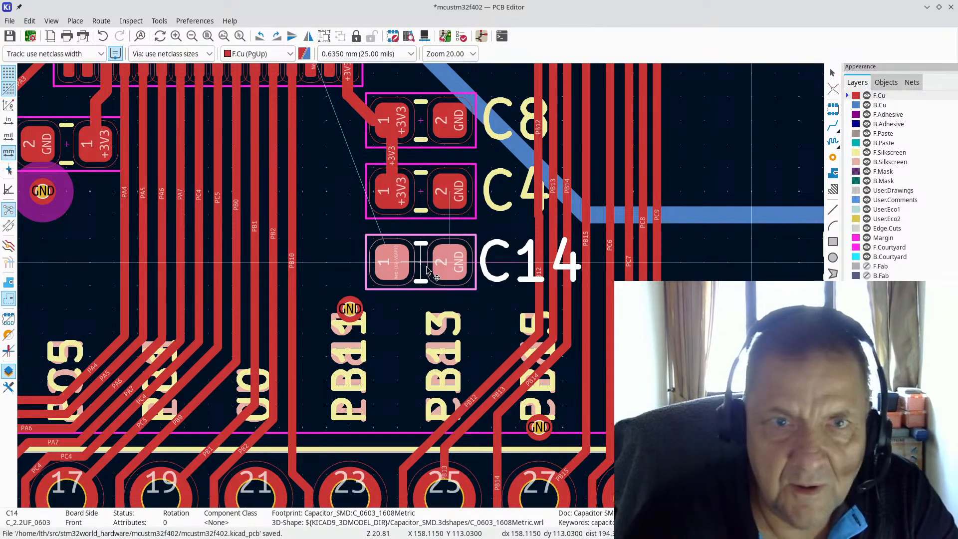
{"action": "key", "text": "Escape"}
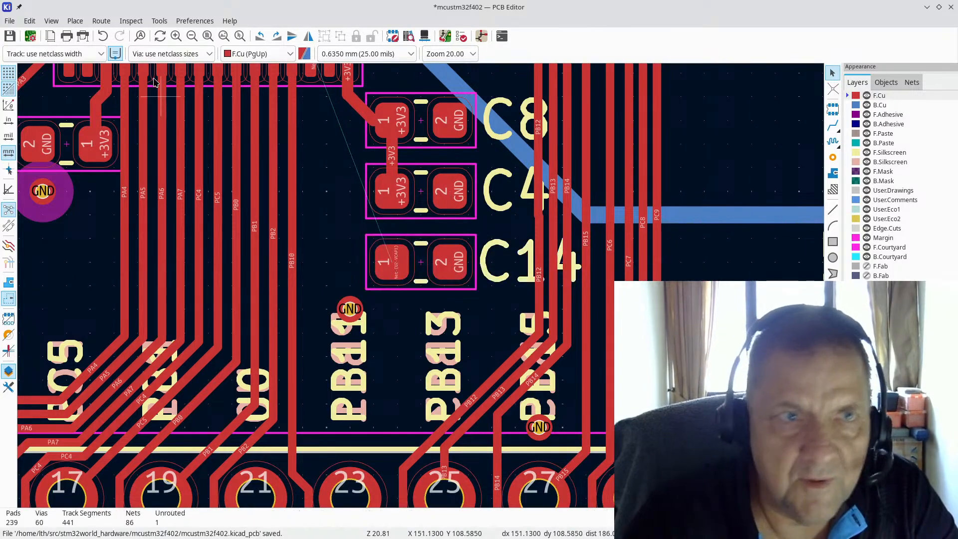
Step: Set the track width to 0.229 mm and route a front-copper track from U2 pad 30 to C14 pad 1
{"action": "left_click", "coordinate": [78, 56]}
{"action": "left_click", "coordinate": [75, 57]}
{"action": "left_click", "coordinate": [73, 59]}
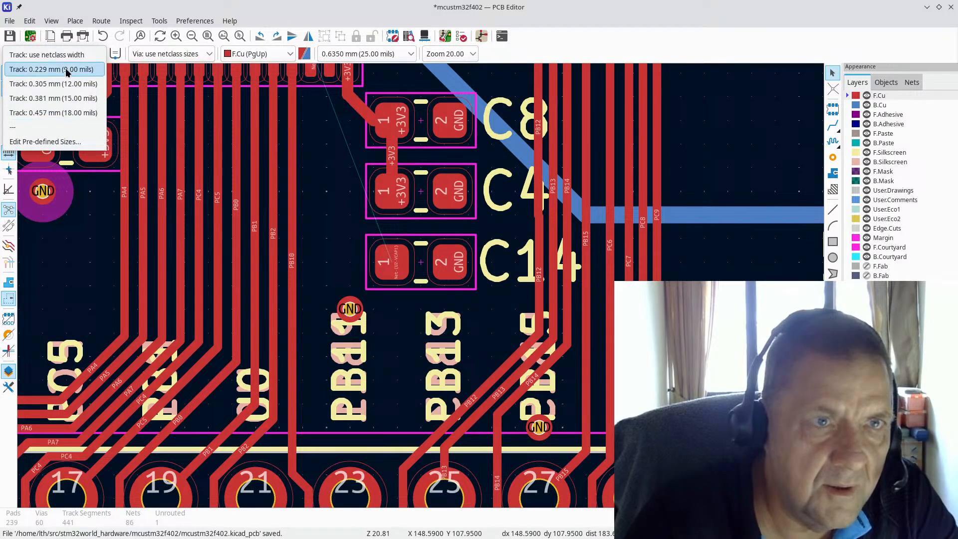
{"action": "left_click", "coordinate": [63, 70]}
{"action": "scroll", "coordinate": [444, 96], "scroll_direction": "up", "scroll_amount": 3}
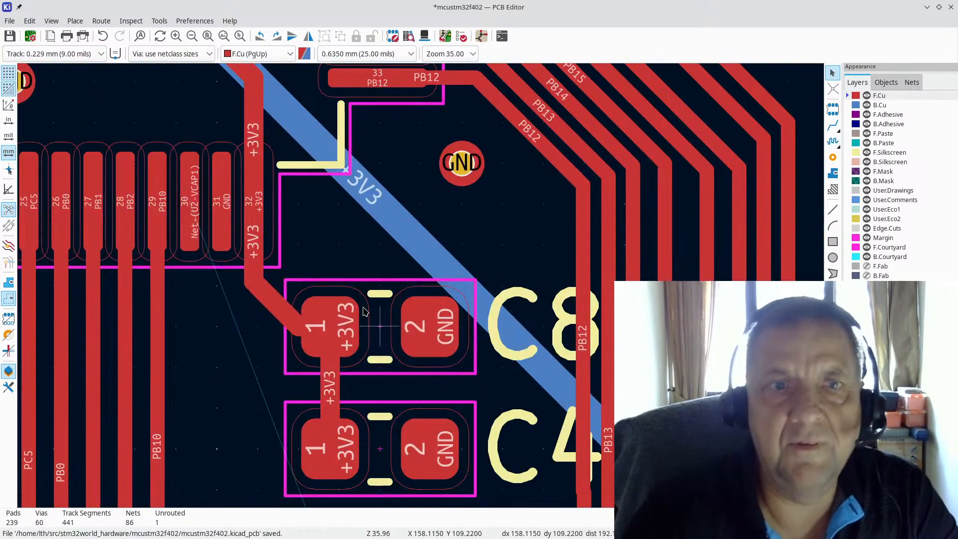
{"action": "left_click", "coordinate": [831, 129]}
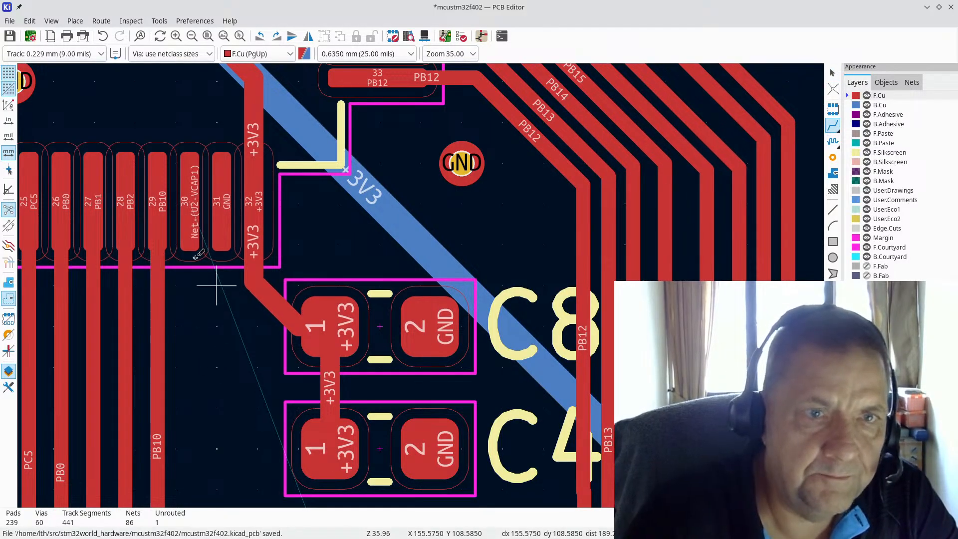
{"action": "left_click", "coordinate": [193, 205]}
{"action": "scroll", "coordinate": [216, 369], "scroll_direction": "down", "scroll_amount": 3}
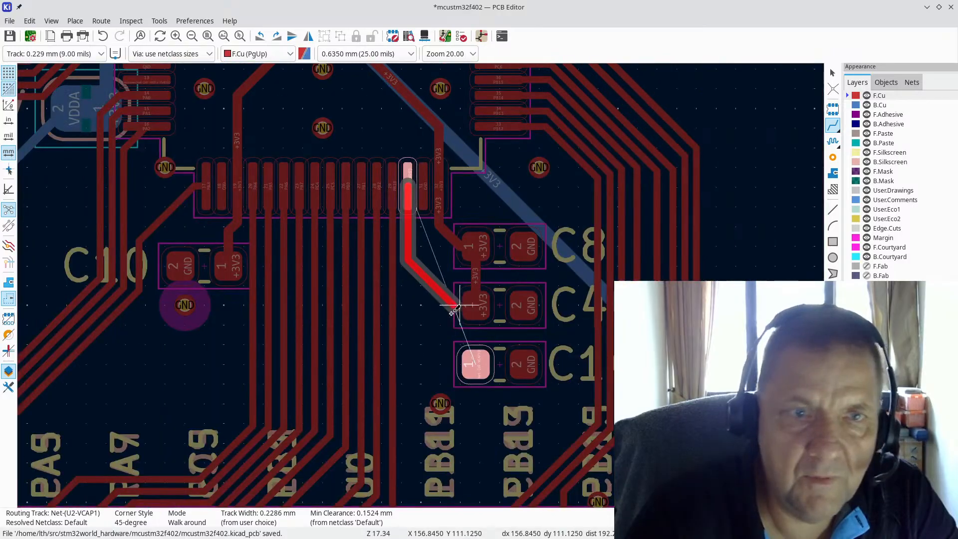
{"action": "left_click", "coordinate": [474, 365]}
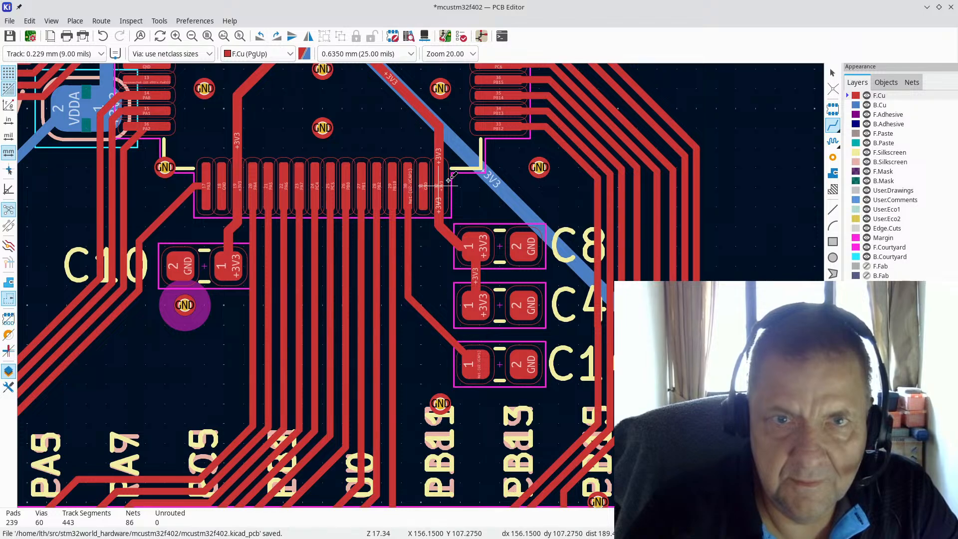
Step: Place two GND vias, one inside U2 above its lower pad row and one just left of C8 and C4, and refill all zones
{"action": "scroll", "coordinate": [421, 187], "scroll_direction": "up", "scroll_amount": 5}
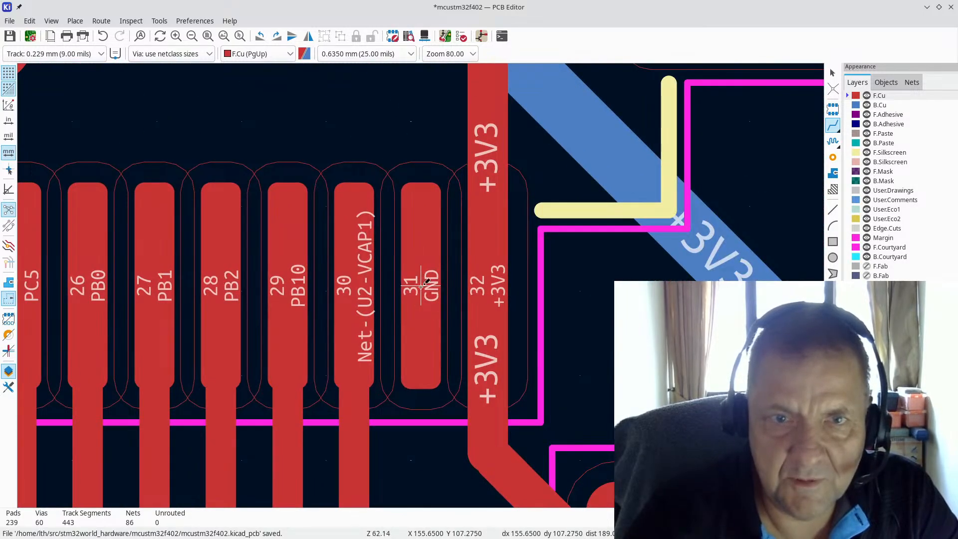
{"action": "scroll", "coordinate": [420, 299], "scroll_direction": "down", "scroll_amount": 5}
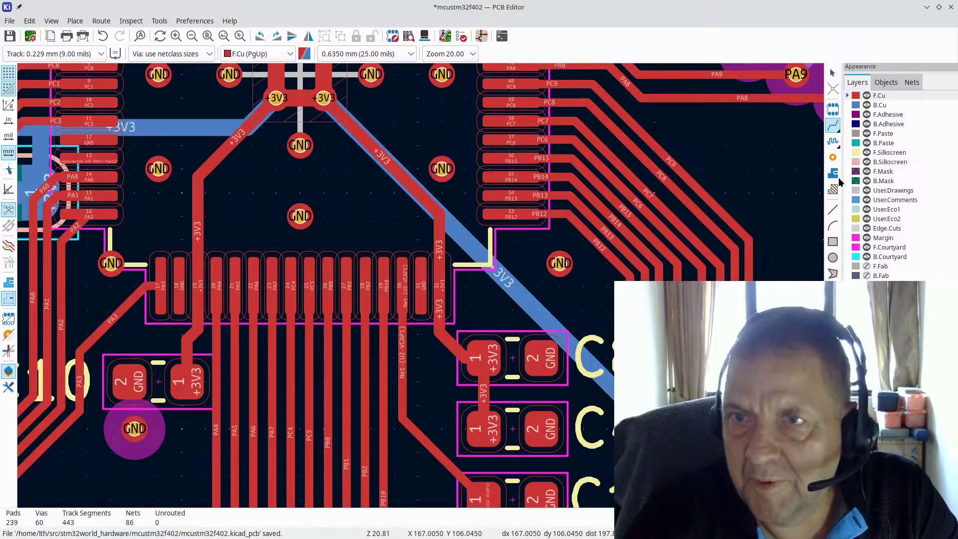
{"action": "left_click", "coordinate": [832, 157]}
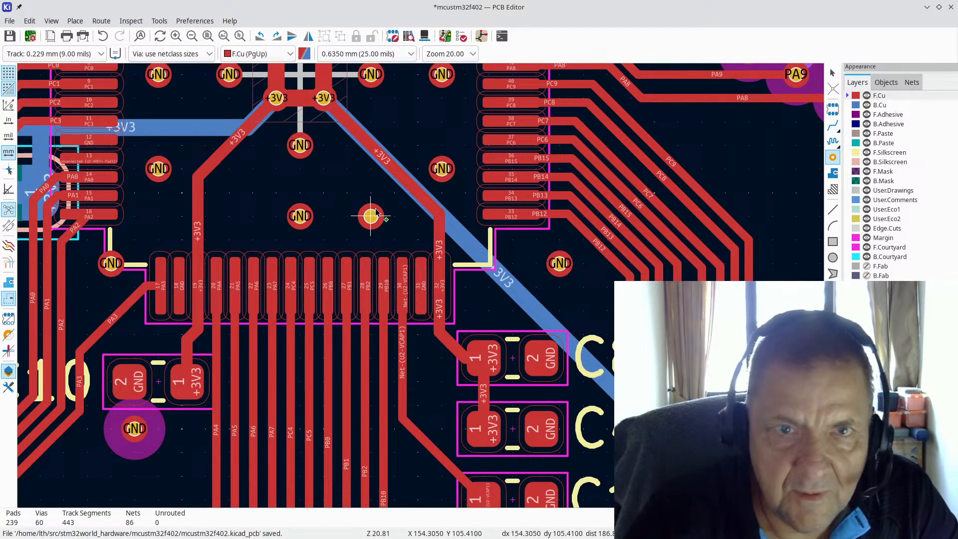
{"action": "left_click", "coordinate": [370, 215]}
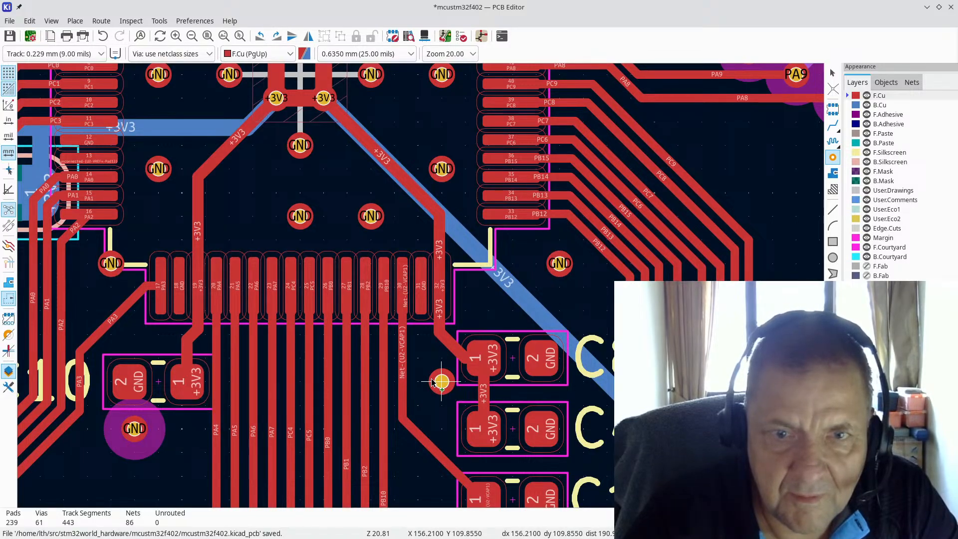
{"action": "left_click", "coordinate": [439, 381]}
{"action": "key", "text": "Escape"}
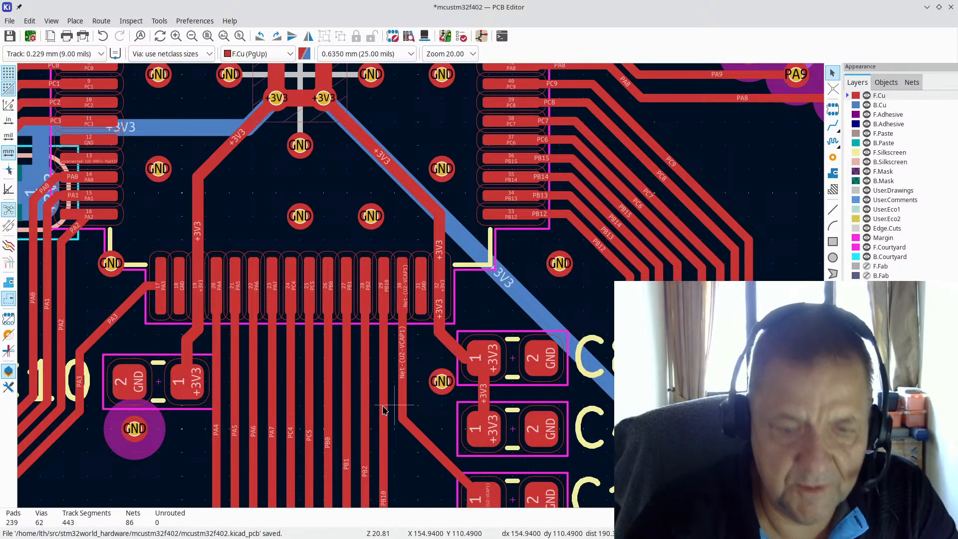
{"action": "key", "text": "b"}
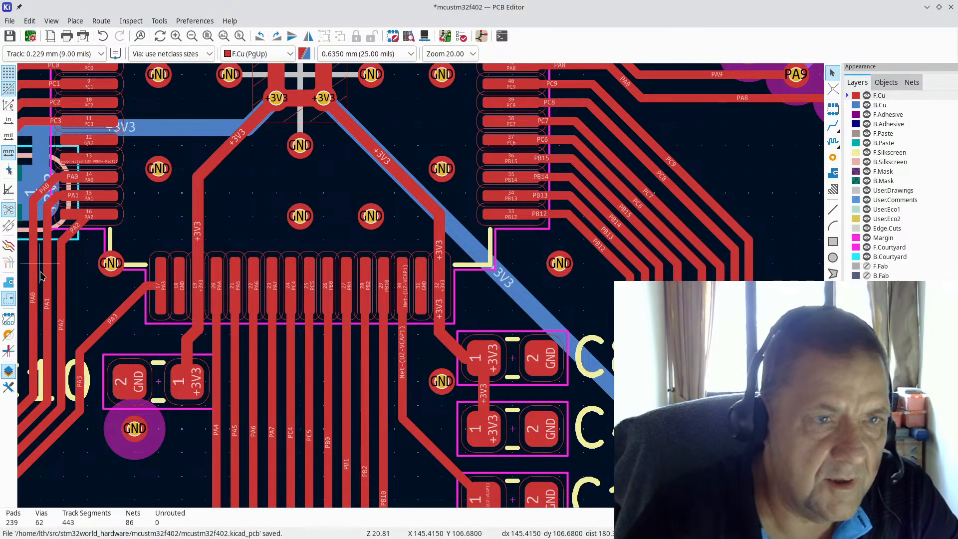
Step: Show the filled copper zones and examine the copper around U2's lower pad row, C10 and the neighbouring GND vias
{"action": "left_click", "coordinate": [5, 283]}
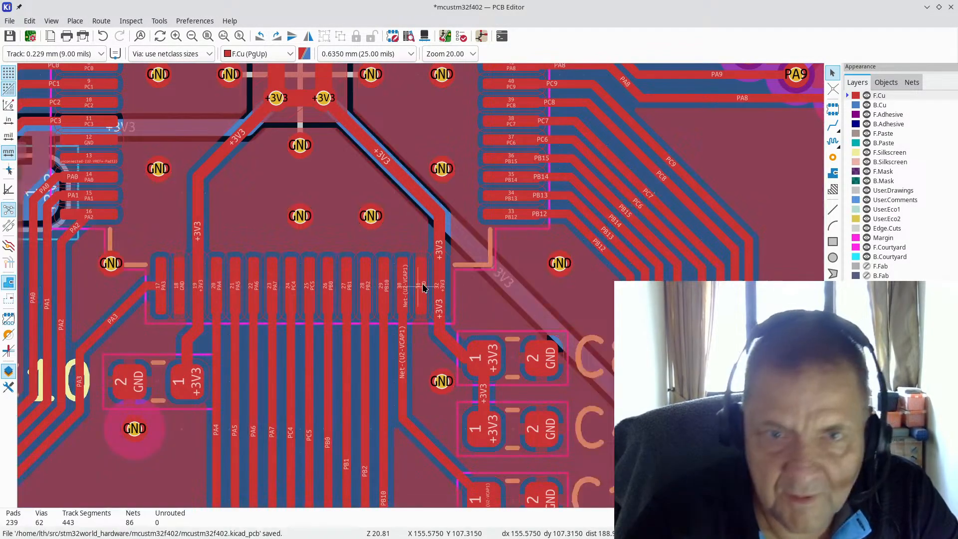
{"action": "scroll", "coordinate": [420, 287], "scroll_direction": "up", "scroll_amount": 3}
{"action": "scroll", "coordinate": [411, 281], "scroll_direction": "down", "scroll_amount": 3}
{"action": "scroll", "coordinate": [364, 285], "scroll_direction": "down", "scroll_amount": 1}
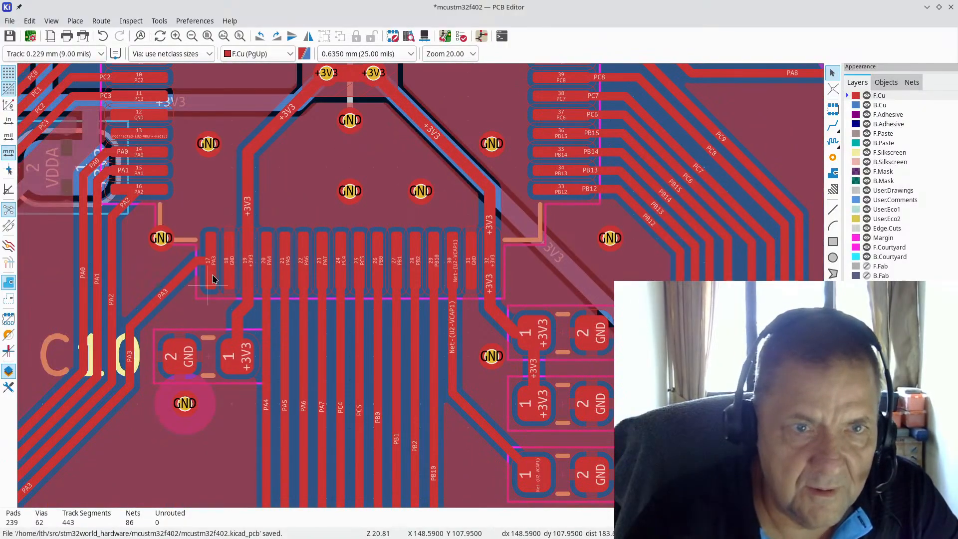
{"action": "scroll", "coordinate": [231, 261], "scroll_direction": "up", "scroll_amount": 1}
{"action": "scroll", "coordinate": [421, 290], "scroll_direction": "up", "scroll_amount": 2}
{"action": "scroll", "coordinate": [421, 289], "scroll_direction": "down", "scroll_amount": 1}
{"action": "scroll", "coordinate": [422, 289], "scroll_direction": "down", "scroll_amount": 2}
{"action": "scroll", "coordinate": [384, 242], "scroll_direction": "up", "scroll_amount": 1}
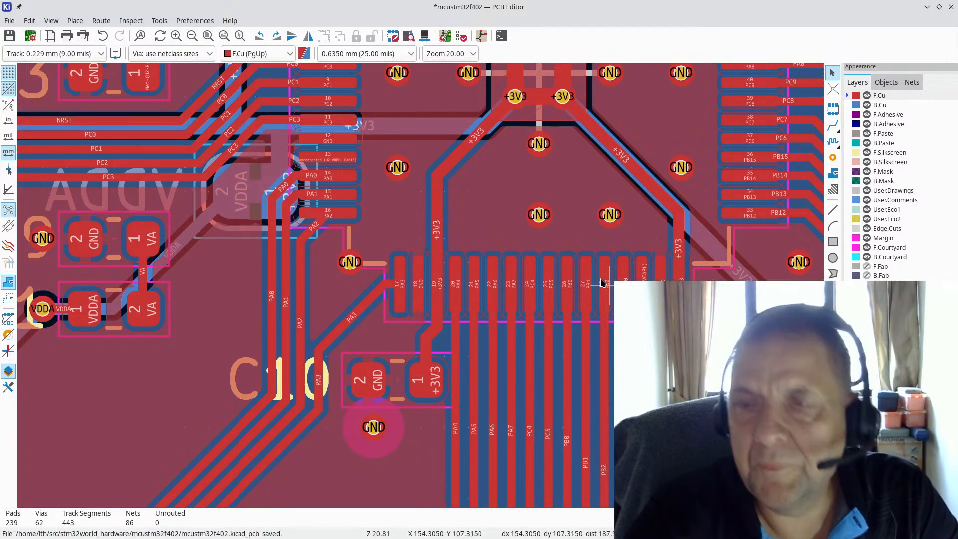
{"action": "scroll", "coordinate": [708, 261], "scroll_direction": "down", "scroll_amount": 2}
{"action": "scroll", "coordinate": [400, 310], "scroll_direction": "up", "scroll_amount": 1}
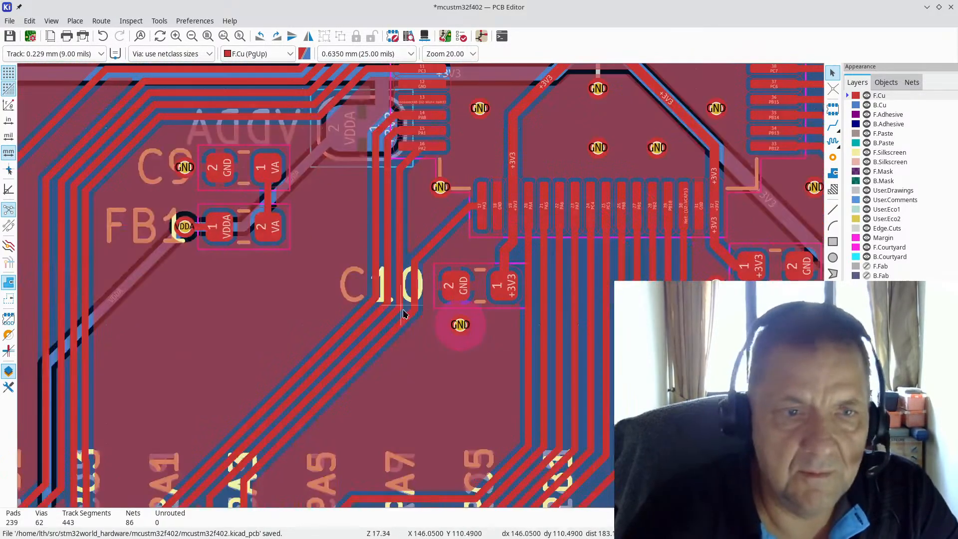
{"action": "scroll", "coordinate": [453, 344], "scroll_direction": "up", "scroll_amount": 2}
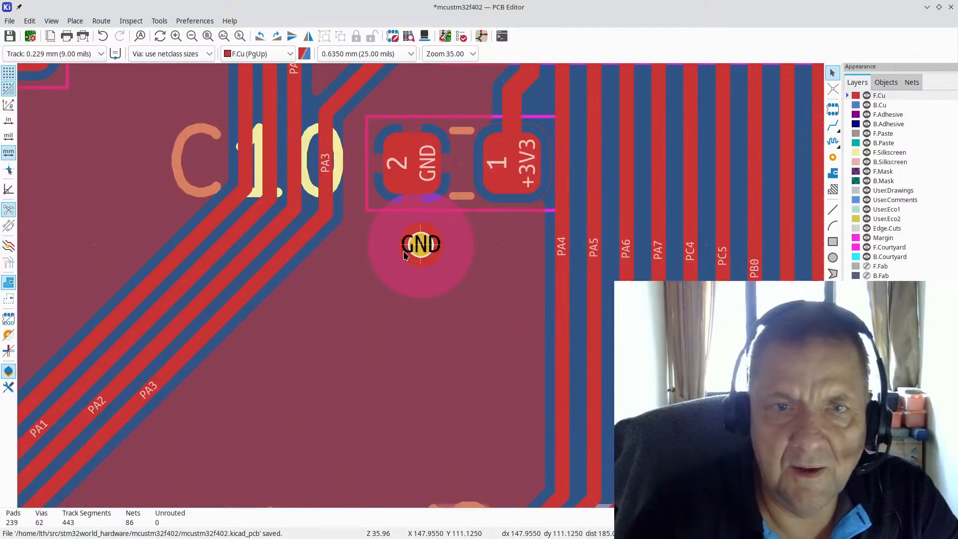
Step: Try to delete the GND via just below C10, and undo the deletion
{"action": "left_click", "coordinate": [421, 237]}
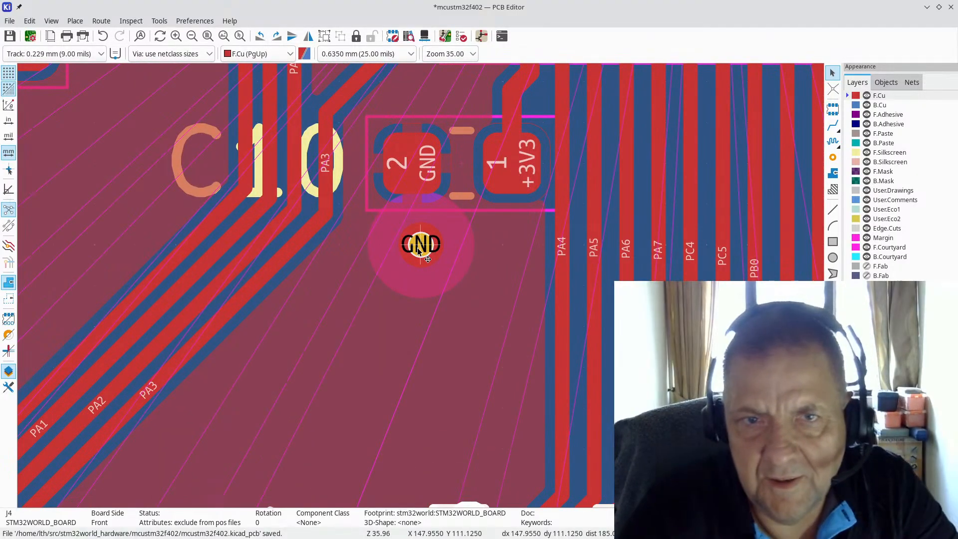
{"action": "key", "text": "Escape"}
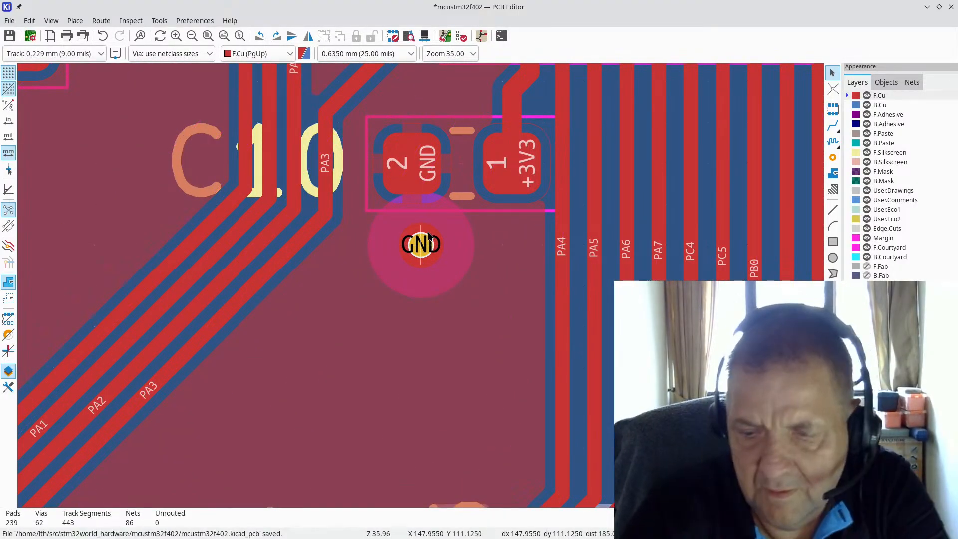
{"action": "key", "text": "Delete"}
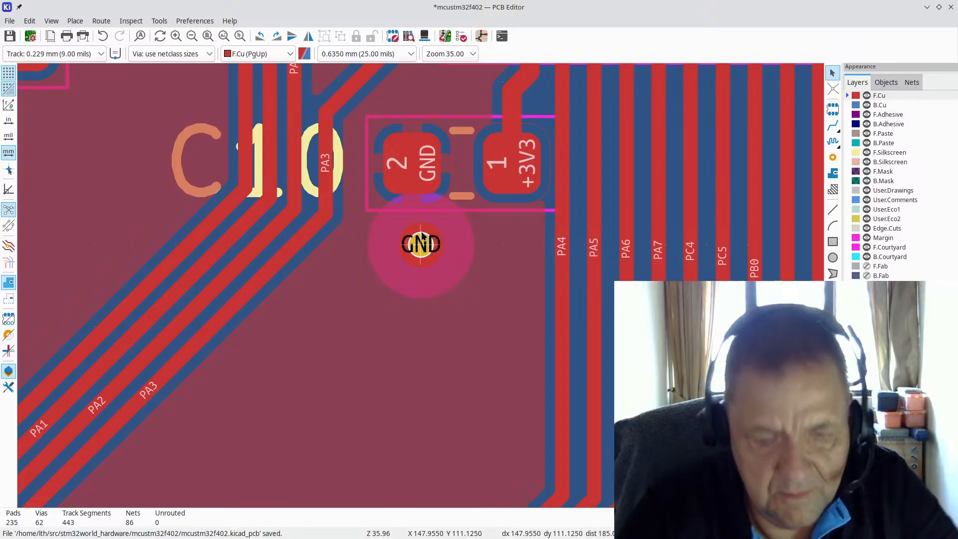
{"action": "key", "text": "ctrl+z"}
Step: Check the whole board in the 3D viewer and close the viewer
{"action": "scroll", "coordinate": [422, 292], "scroll_direction": "down", "scroll_amount": 1}
{"action": "scroll", "coordinate": [422, 291], "scroll_direction": "down", "scroll_amount": 4}
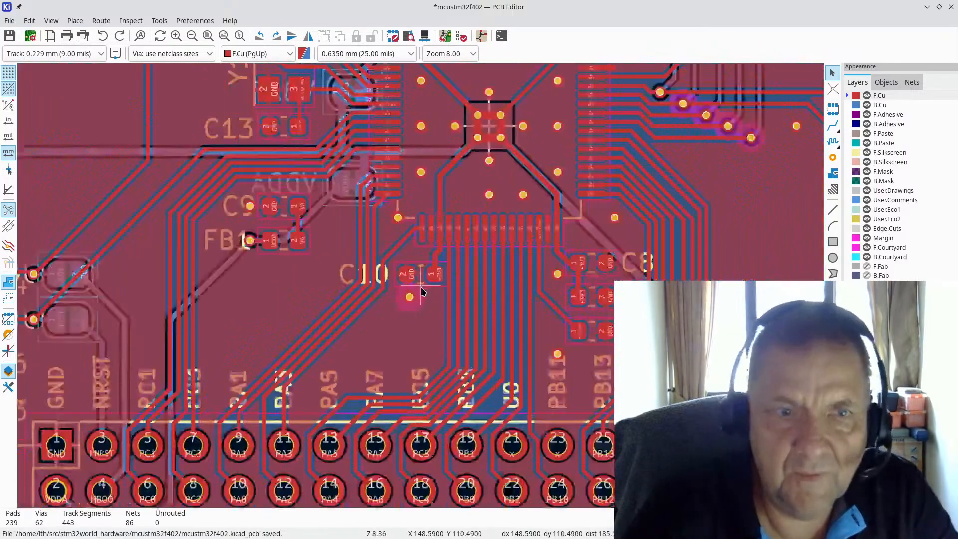
{"action": "key", "text": "ctrl+s"}
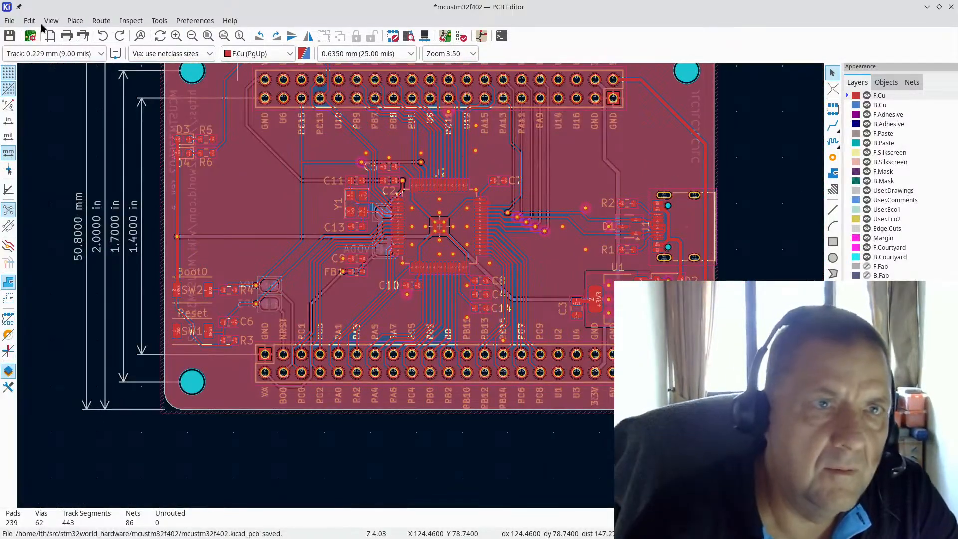
{"action": "left_click", "coordinate": [52, 20]}
{"action": "left_click", "coordinate": [80, 74]}
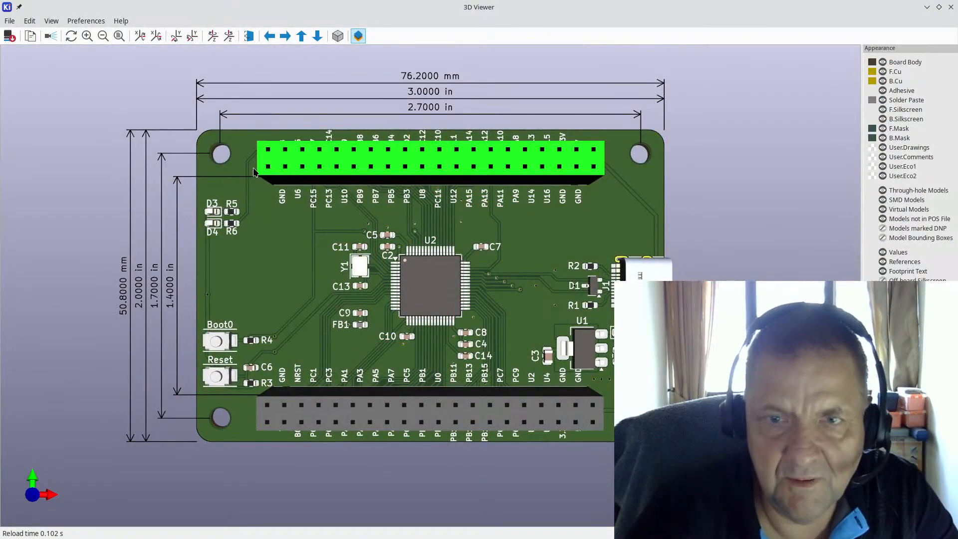
{"action": "left_click", "coordinate": [951, 8]}
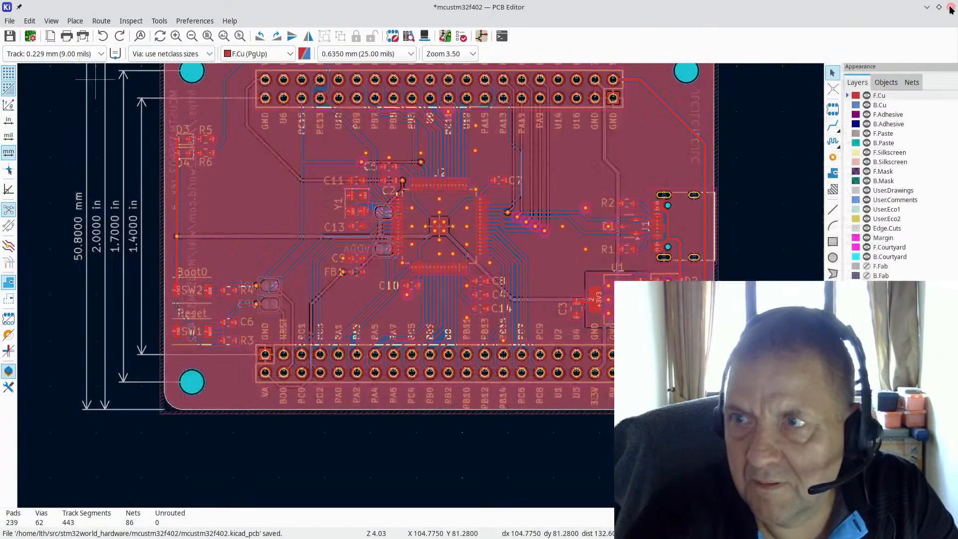
Step: Hide the zone fills and check the properties of footprint J4, picked at the GND via below C10
{"action": "left_click", "coordinate": [9, 298]}
{"action": "scroll", "coordinate": [298, 297], "scroll_direction": "up", "scroll_amount": 4}
{"action": "scroll", "coordinate": [489, 286], "scroll_direction": "up", "scroll_amount": 2}
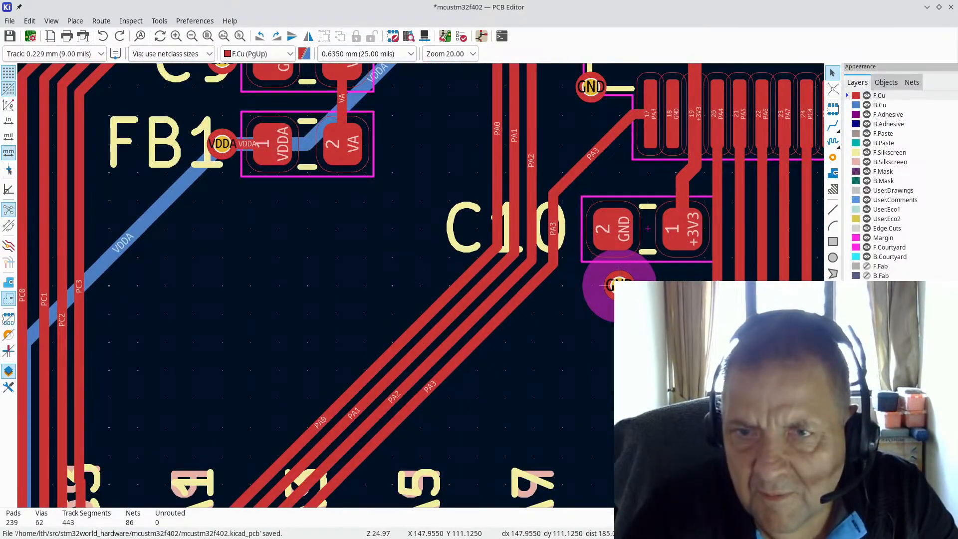
{"action": "left_click", "coordinate": [602, 285]}
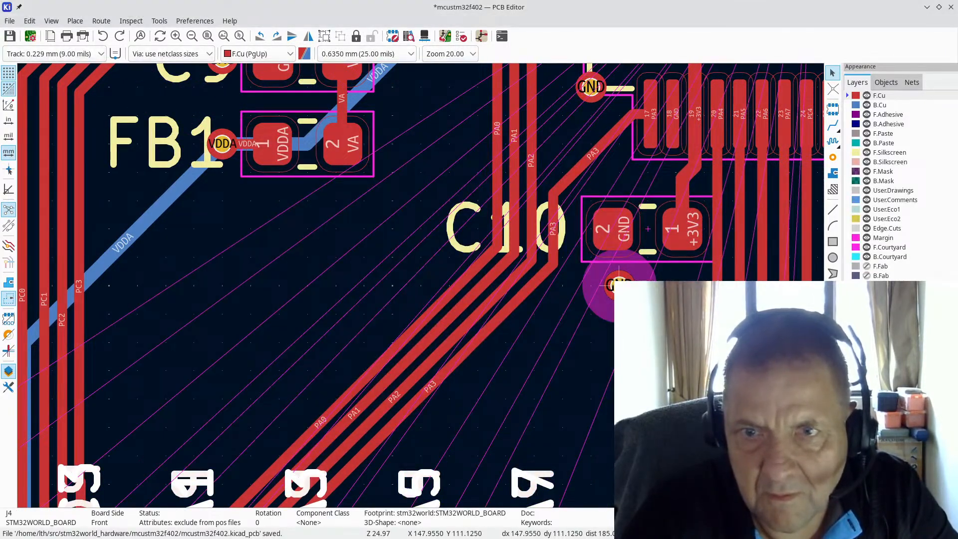
{"action": "double_click", "coordinate": [617, 278]}
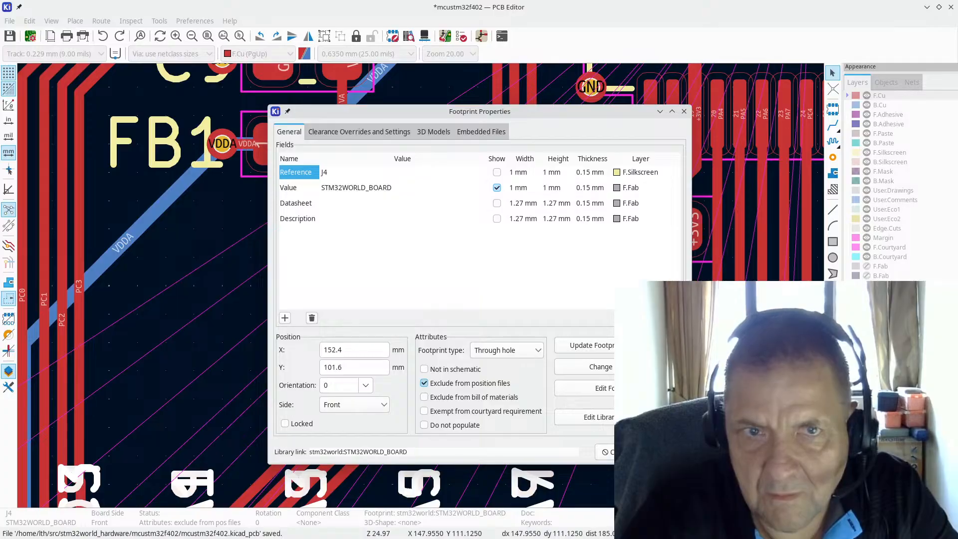
{"action": "key", "text": "Escape"}
Step: Try to select only the GND via below C10 instead of the J4 footprint
{"action": "scroll", "coordinate": [421, 285], "scroll_direction": "up", "scroll_amount": 6}
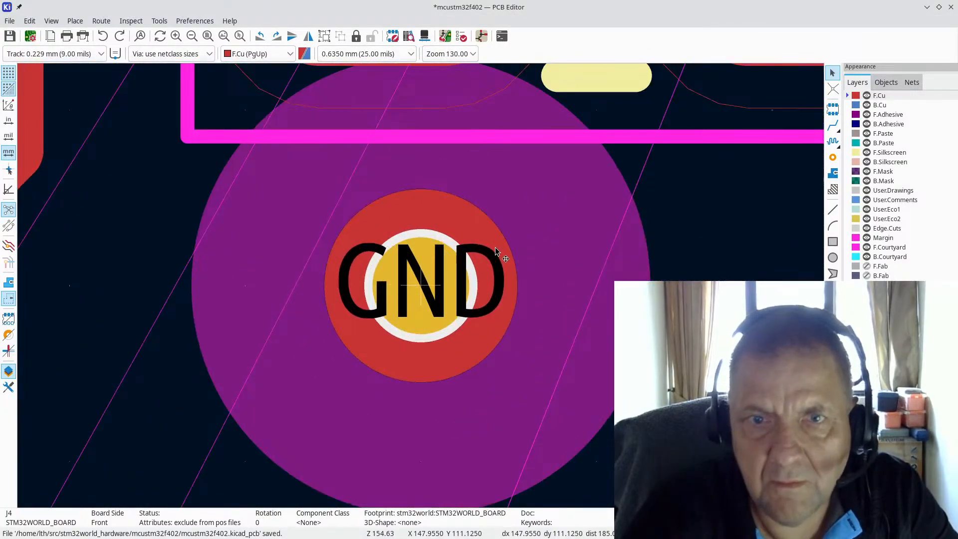
{"action": "right_click", "coordinate": [483, 251]}
{"action": "key", "text": "Escape"}
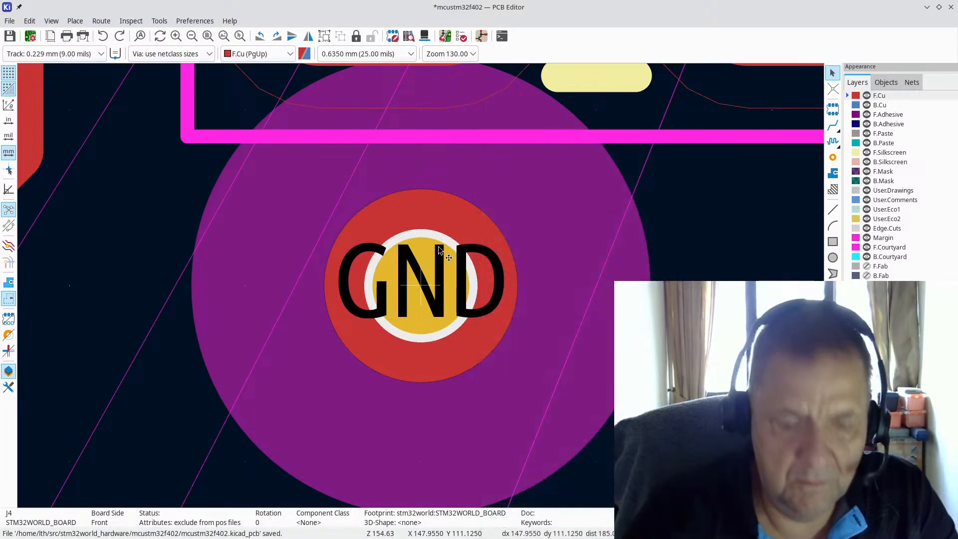
{"action": "key", "text": "Escape"}
{"action": "left_click", "coordinate": [439, 246]}
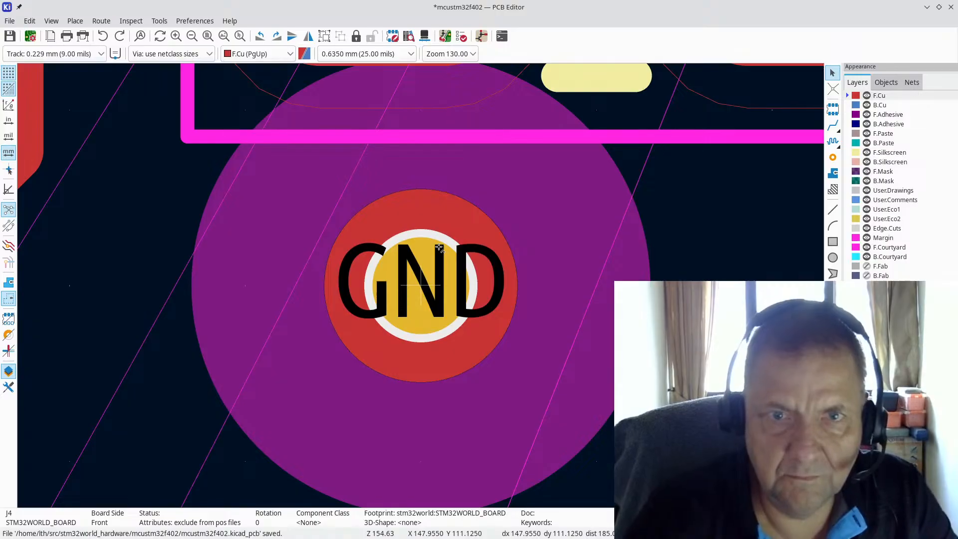
{"action": "key", "text": "Escape"}
Step: Try to move the GND via between the PA12 track and R2
{"action": "scroll", "coordinate": [438, 246], "scroll_direction": "down", "scroll_amount": 8}
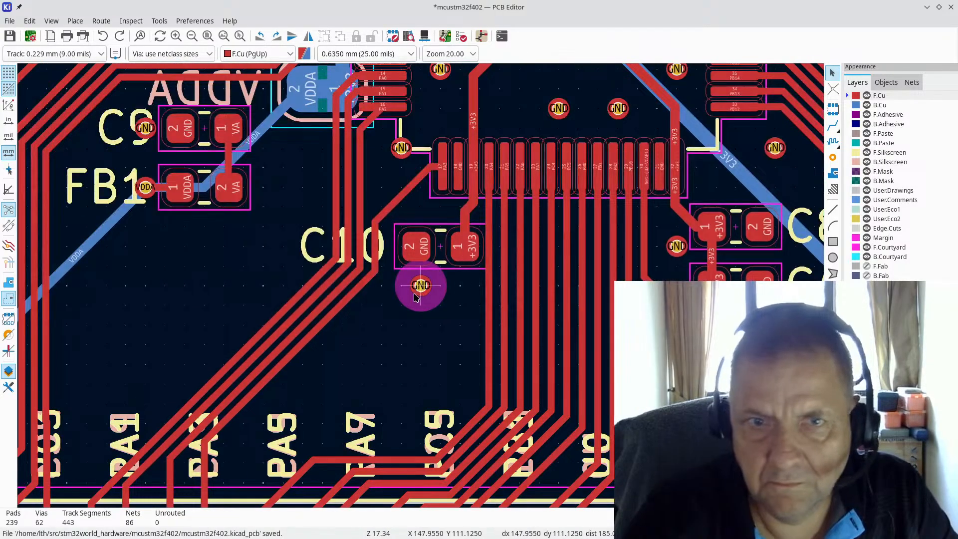
{"action": "scroll", "coordinate": [421, 289], "scroll_direction": "down", "scroll_amount": 3}
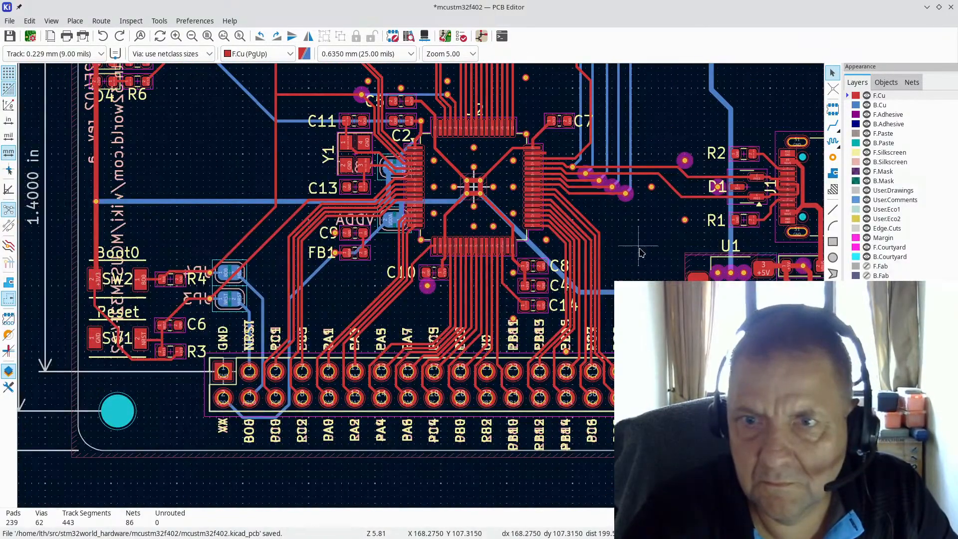
{"action": "scroll", "coordinate": [382, 313], "scroll_direction": "up", "scroll_amount": 7}
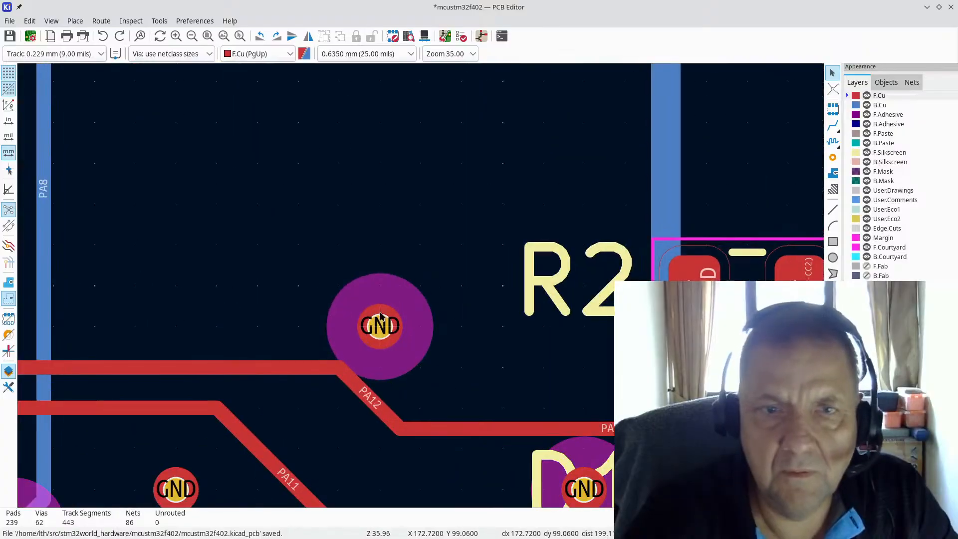
{"action": "left_click", "coordinate": [382, 314]}
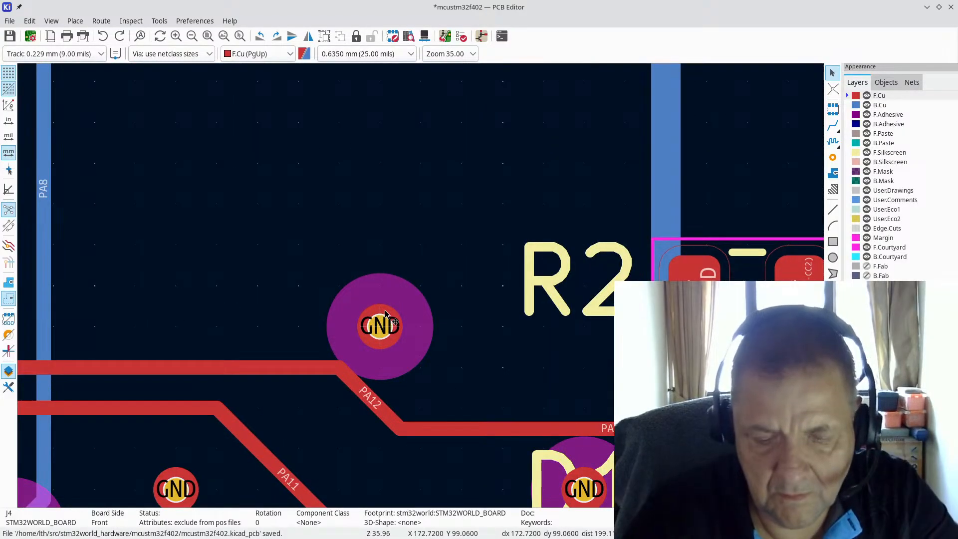
{"action": "key", "text": "m"}
{"action": "scroll", "coordinate": [422, 289], "scroll_direction": "down", "scroll_amount": 8}
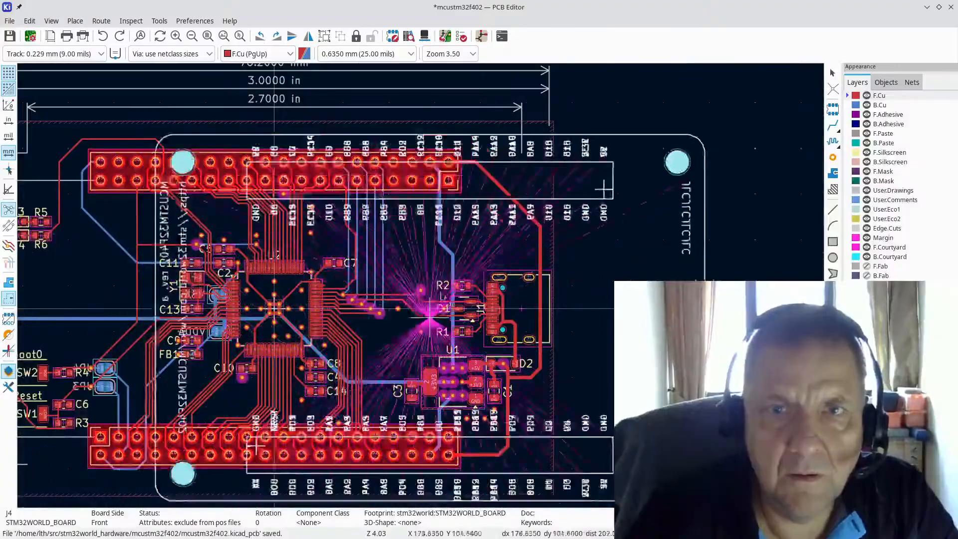
{"action": "left_click", "coordinate": [274, 309]}
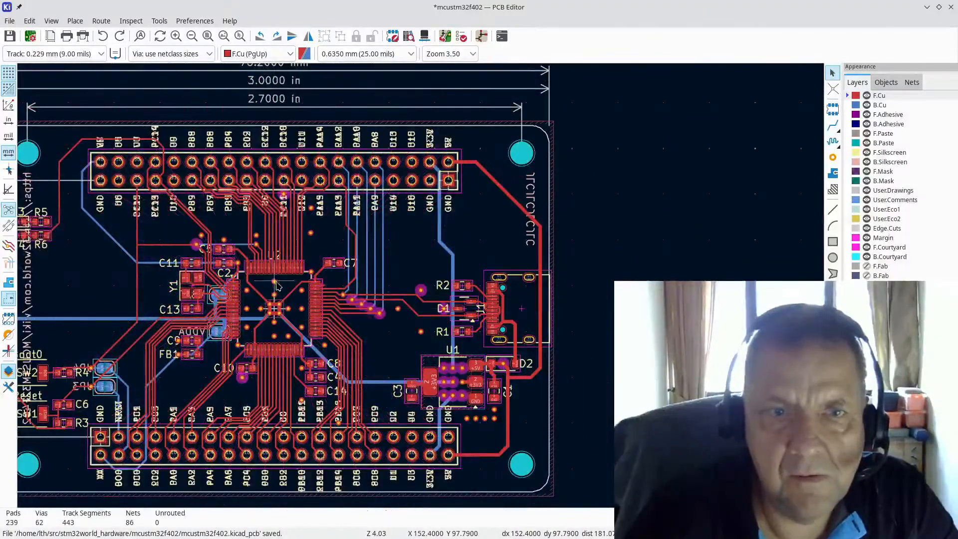
Step: Try selecting all unconnected footprints starting from the GND via beside R2, and look over the board
{"action": "scroll", "coordinate": [427, 283], "scroll_direction": "up", "scroll_amount": 4}
{"action": "scroll", "coordinate": [421, 289], "scroll_direction": "up", "scroll_amount": 3}
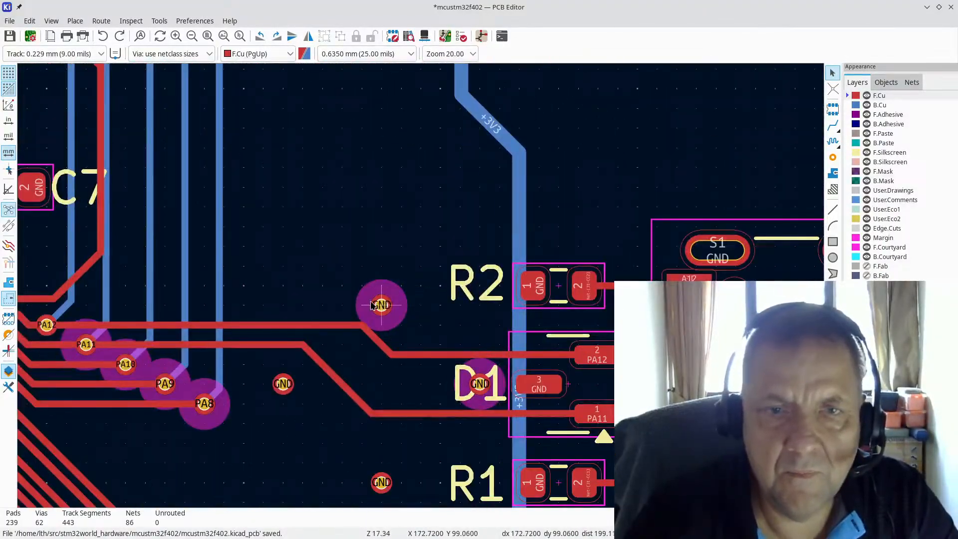
{"action": "right_click", "coordinate": [389, 299]}
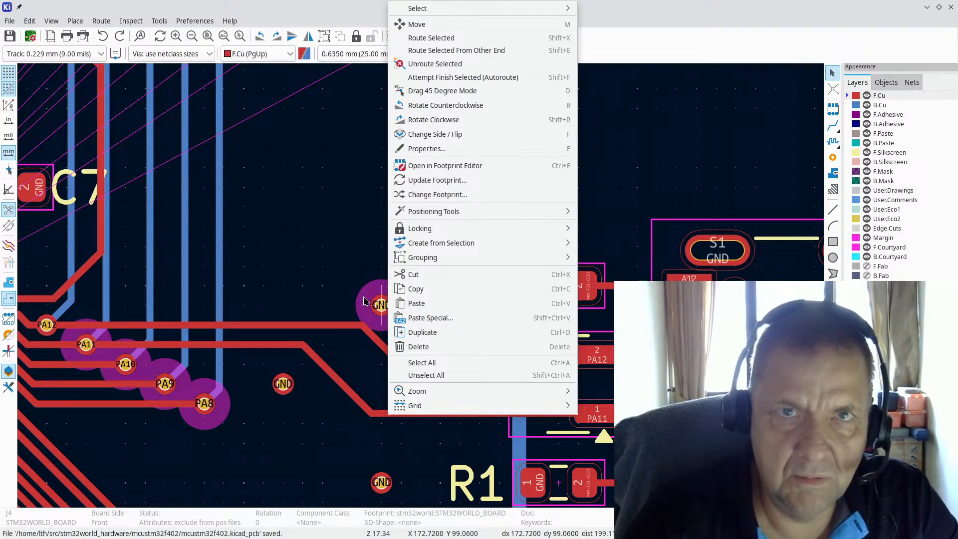
{"action": "mouse_move", "coordinate": [446, 11]}
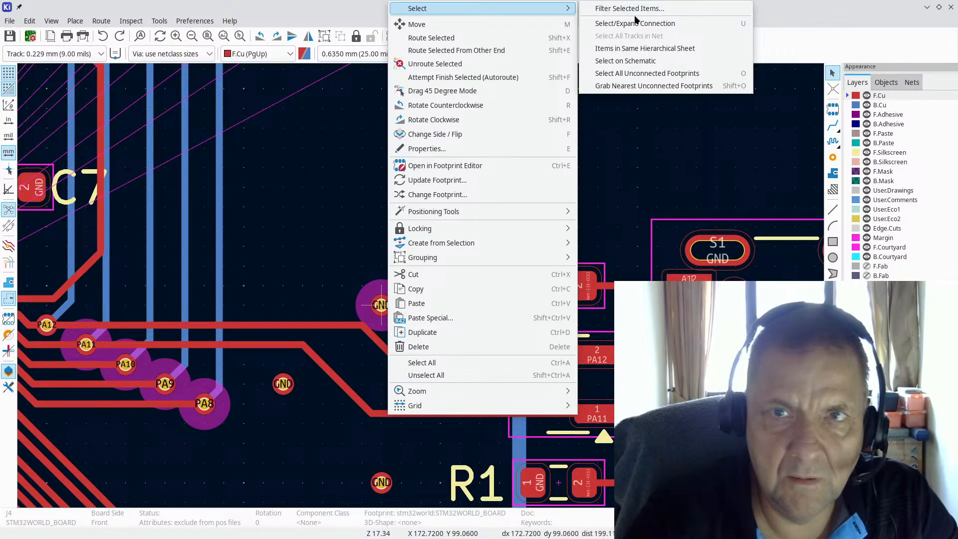
{"action": "left_click", "coordinate": [639, 74]}
{"action": "scroll", "coordinate": [421, 289], "scroll_direction": "down", "scroll_amount": 6}
{"action": "scroll", "coordinate": [421, 290], "scroll_direction": "down", "scroll_amount": 3}
{"action": "scroll", "coordinate": [421, 289], "scroll_direction": "up", "scroll_amount": 6}
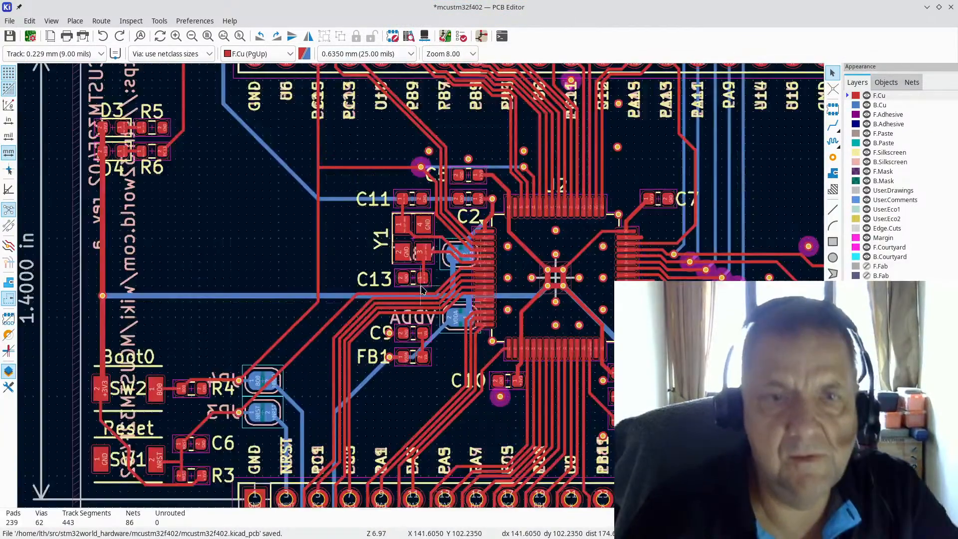
{"action": "scroll", "coordinate": [422, 289], "scroll_direction": "down", "scroll_amount": 3}
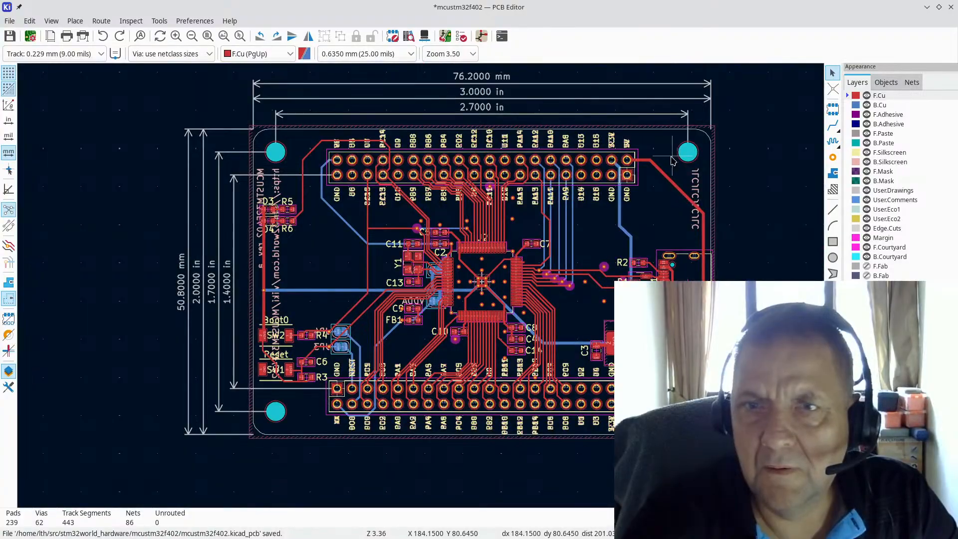
Step: Try moving footprint J4 to see which items belong to it, and cancel the move
{"action": "left_click", "coordinate": [669, 159]}
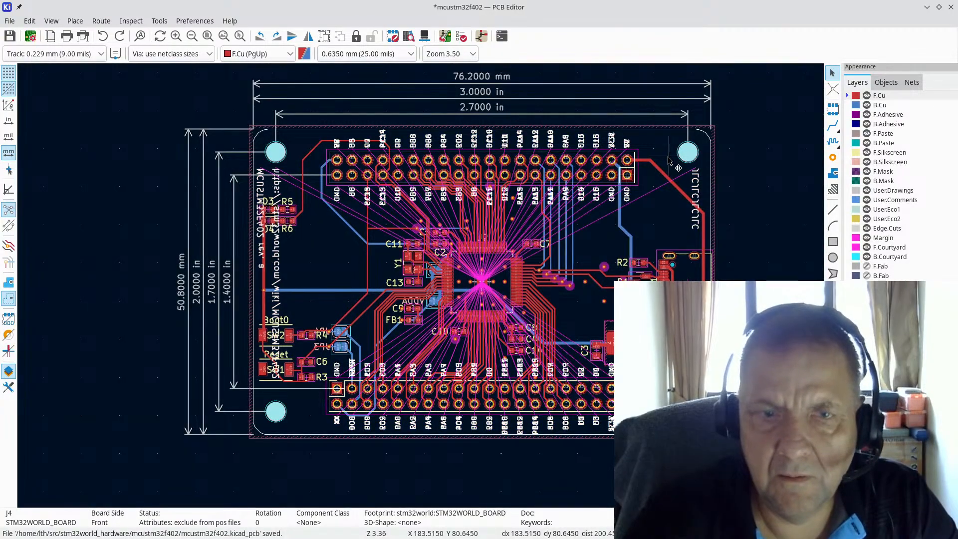
{"action": "key", "text": "m"}
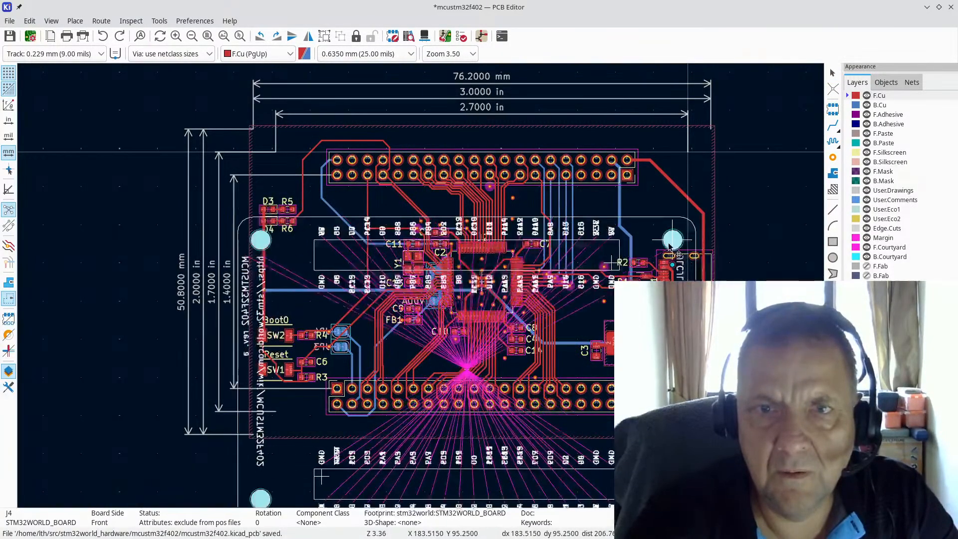
{"action": "key", "text": "Escape"}
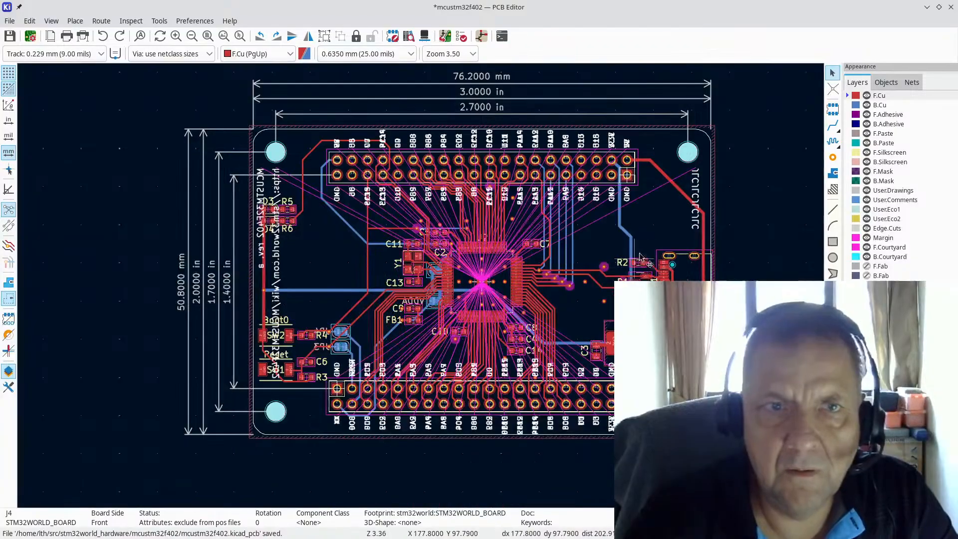
{"action": "key", "text": "Escape"}
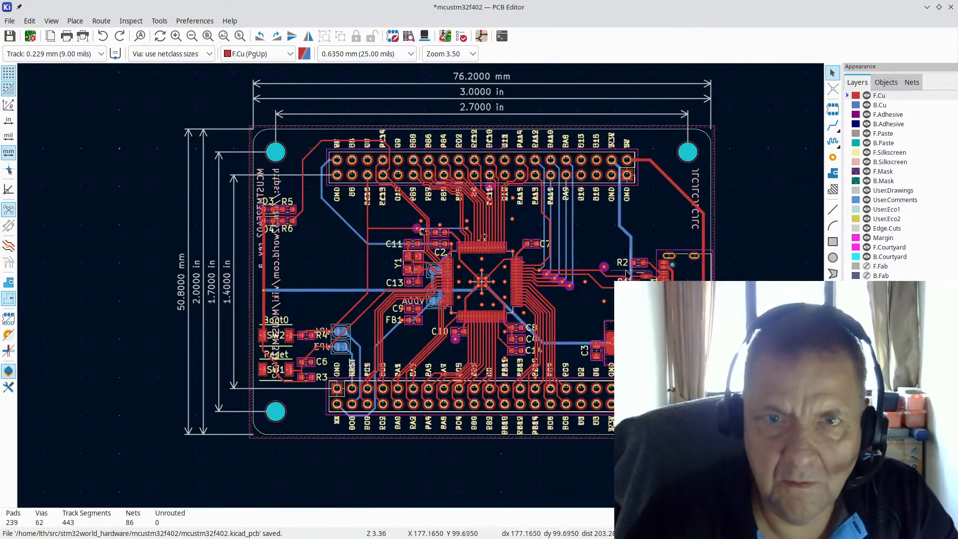
Step: Check the commands offered at the GND via beside R2, and close them without applying any
{"action": "scroll", "coordinate": [623, 260], "scroll_direction": "up", "scroll_amount": 3}
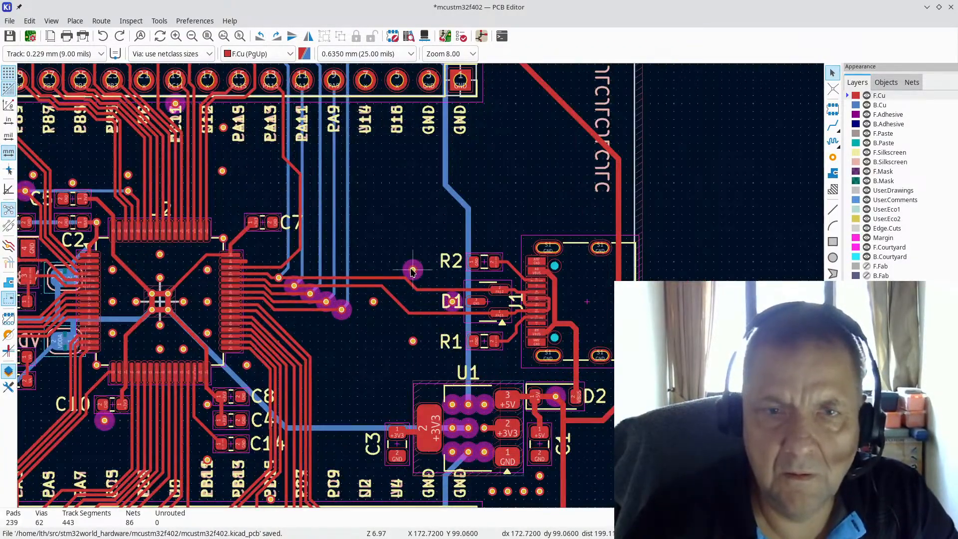
{"action": "right_click", "coordinate": [412, 271]}
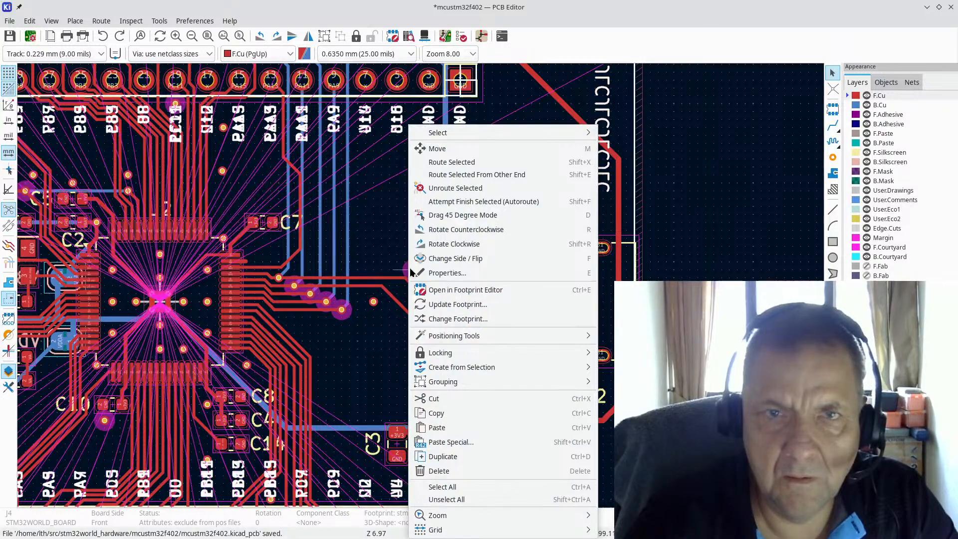
{"action": "key", "text": "Escape"}
{"action": "key", "text": "Escape"}
{"action": "scroll", "coordinate": [169, 300], "scroll_direction": "down", "scroll_amount": 3}
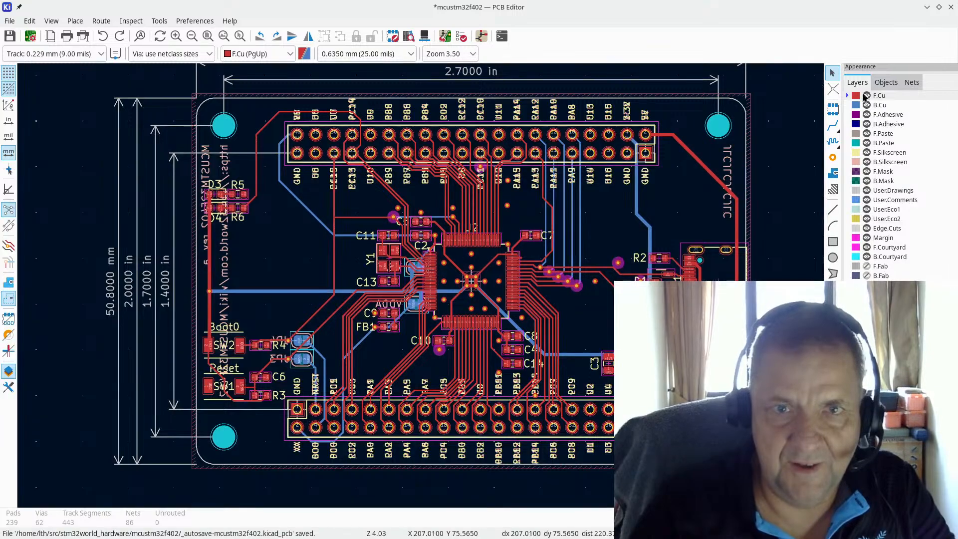
Step: Open stm32world.com/circuitjs/circuitjs.html in a new browser tab, operate the LRC circuit's switch, and return to the PCB Editor
{"action": "key", "text": "alt+Tab"}
{"action": "key", "text": "alt+Tab"}
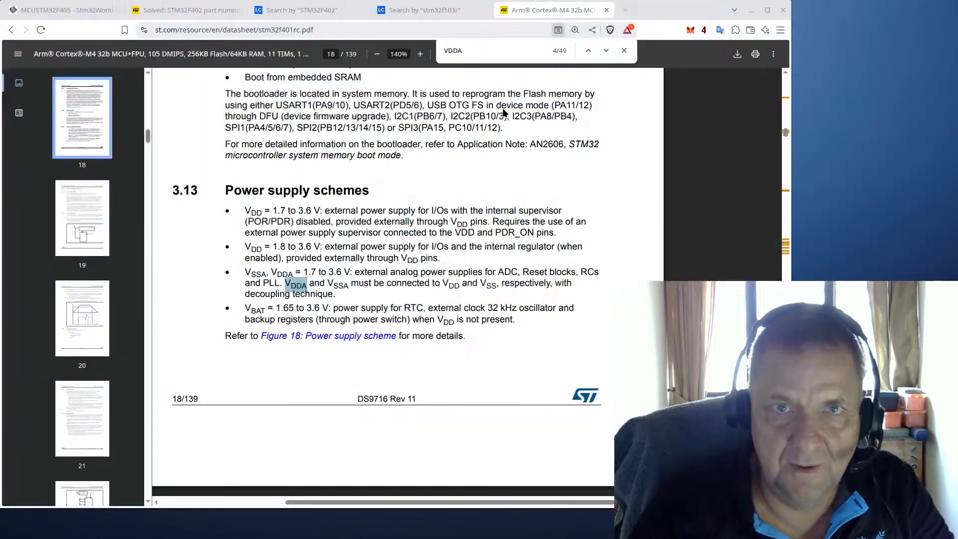
{"action": "left_click", "coordinate": [624, 10]}
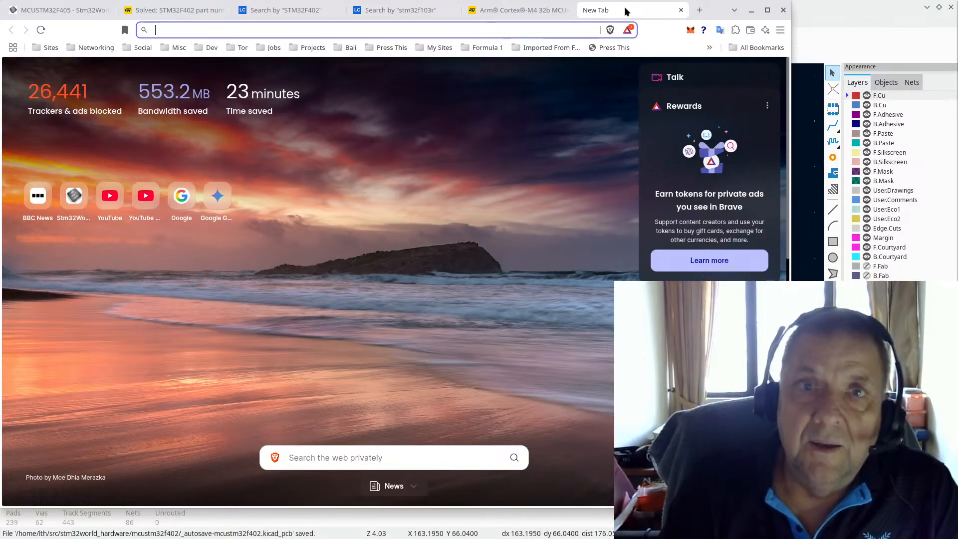
{"action": "type", "text": "stm32"}
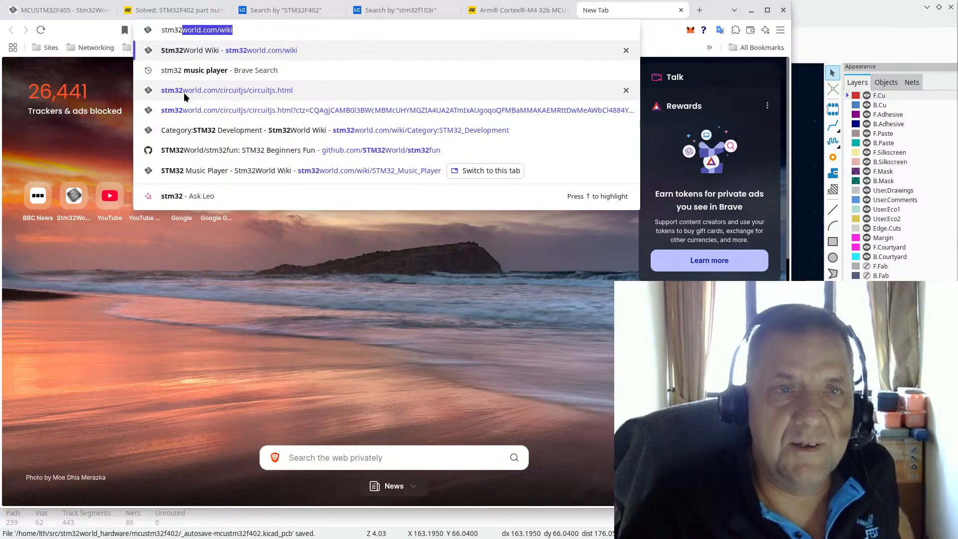
{"action": "left_click", "coordinate": [283, 90]}
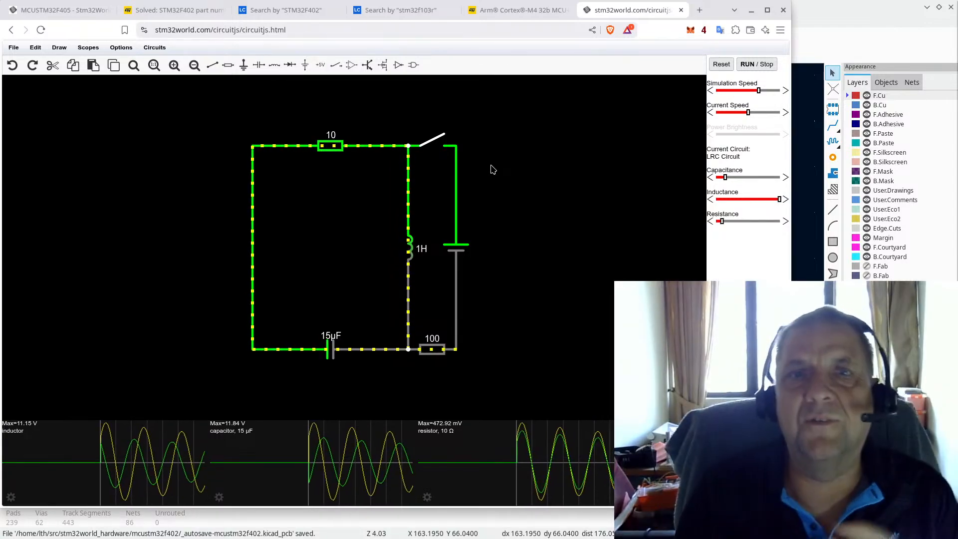
{"action": "left_click", "coordinate": [432, 144]}
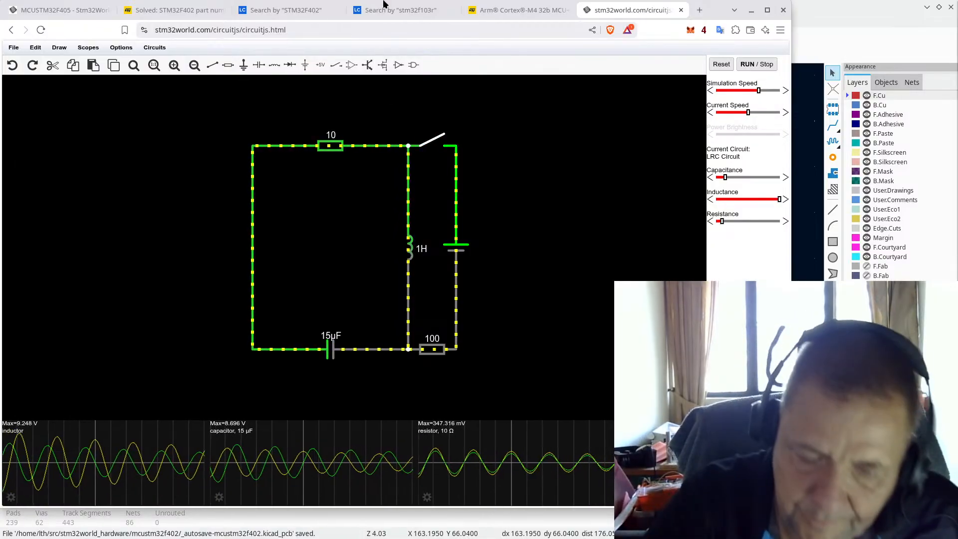
{"action": "left_click", "coordinate": [846, 18]}
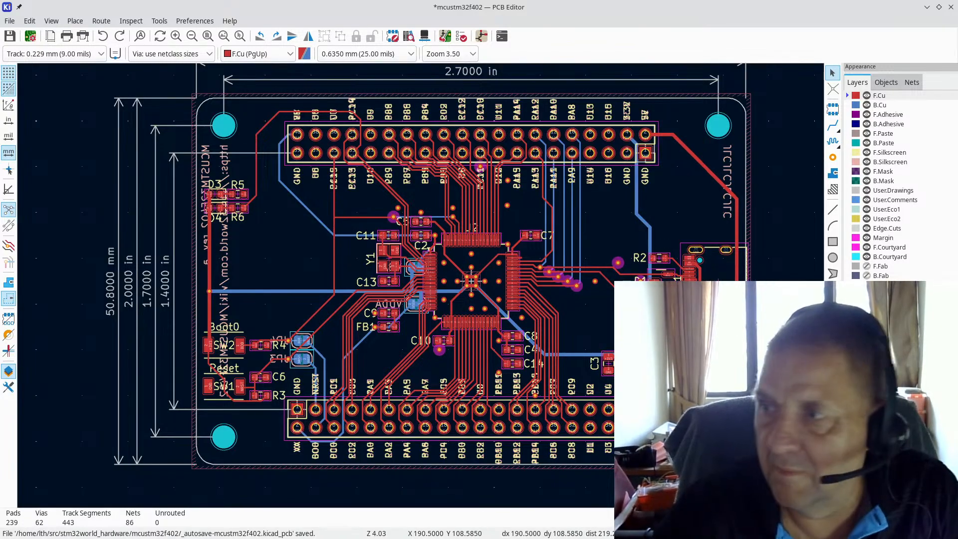
Step: Switch to the browser and open the STM32World organization's repository list on GitHub in a new tab
{"action": "key", "text": "alt+Tab"}
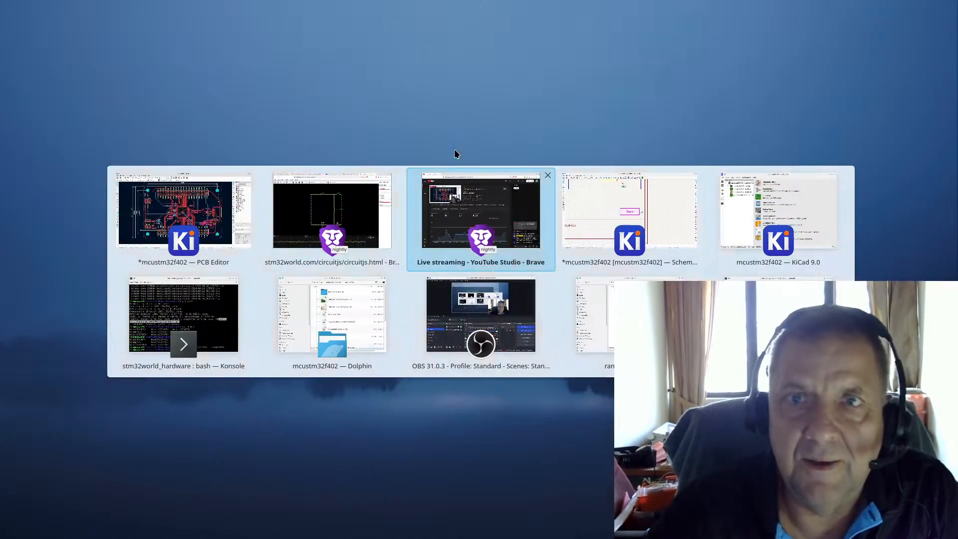
{"action": "key", "text": "alt+shift+Tab"}
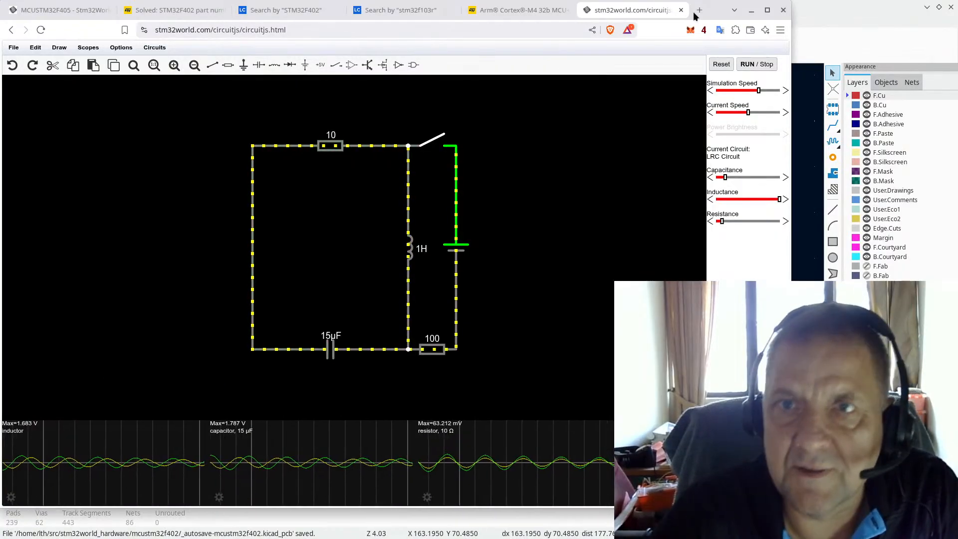
{"action": "left_click", "coordinate": [698, 10]}
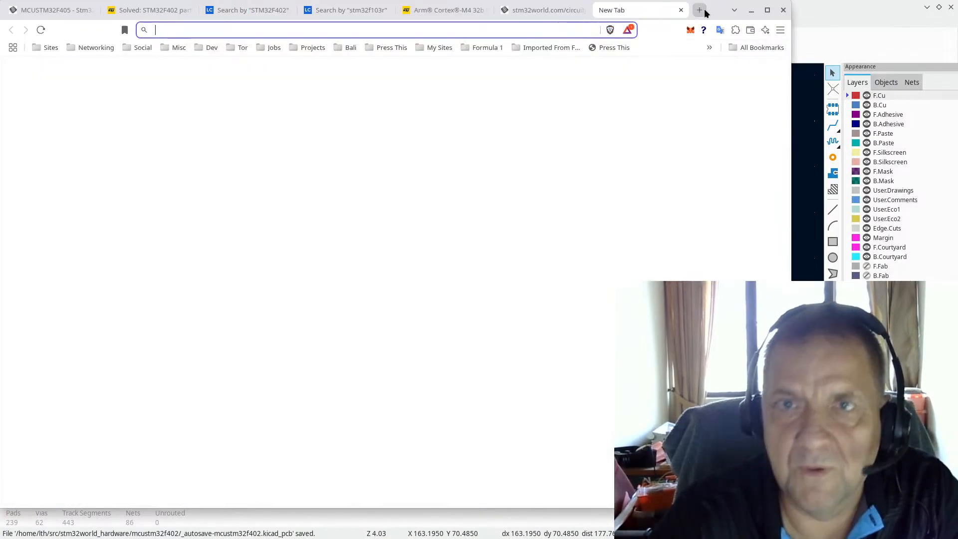
{"action": "type", "text": "githu"}
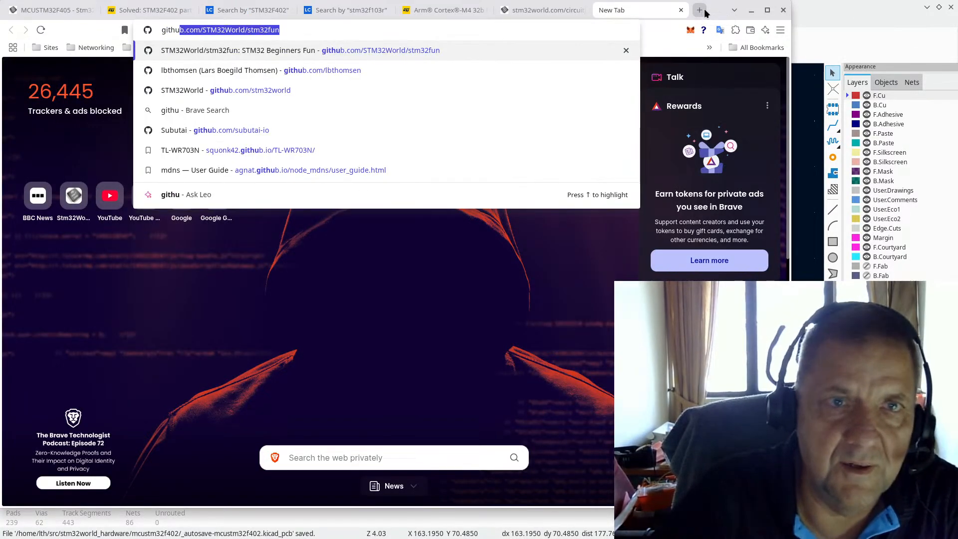
{"action": "key", "text": "Return"}
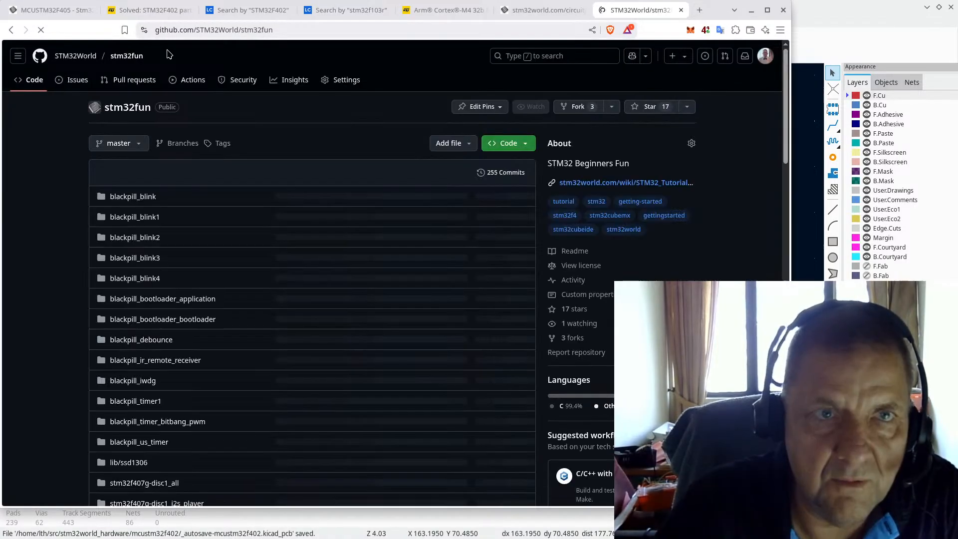
{"action": "left_click", "coordinate": [79, 59]}
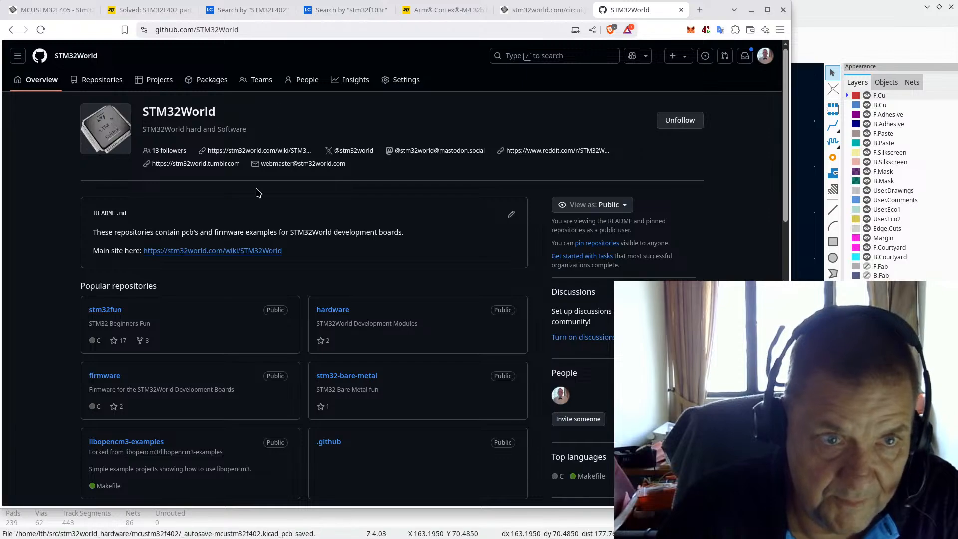
{"action": "left_click", "coordinate": [110, 83]}
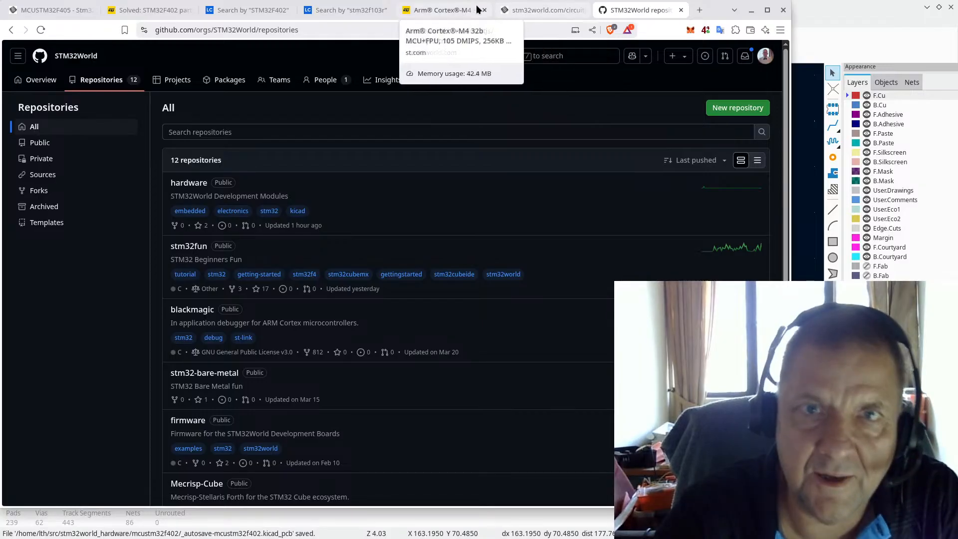
Step: View the running LRC circuit simulation in the browser again, and switch back to the PCB Editor
{"action": "left_click", "coordinate": [514, 10]}
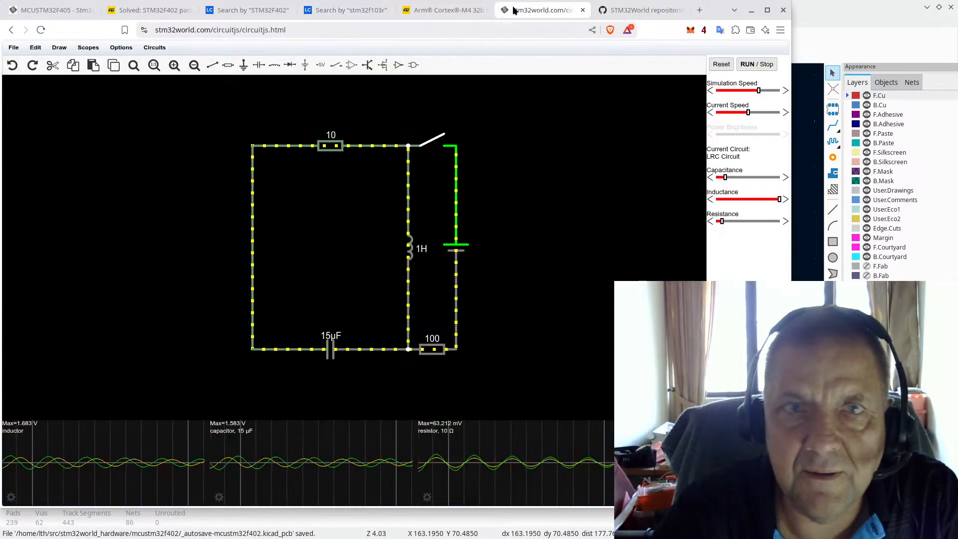
{"action": "left_click", "coordinate": [320, 30]}
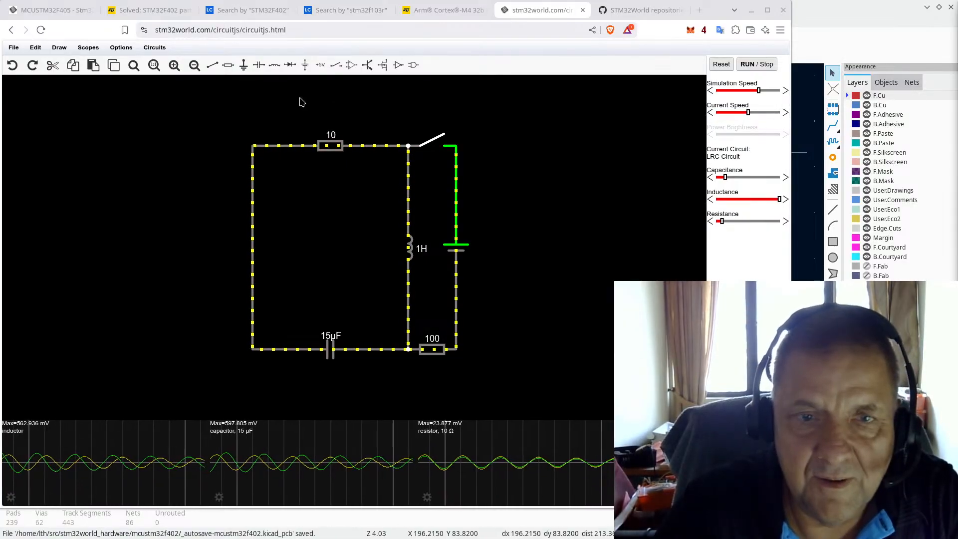
{"action": "left_click", "coordinate": [843, 5]}
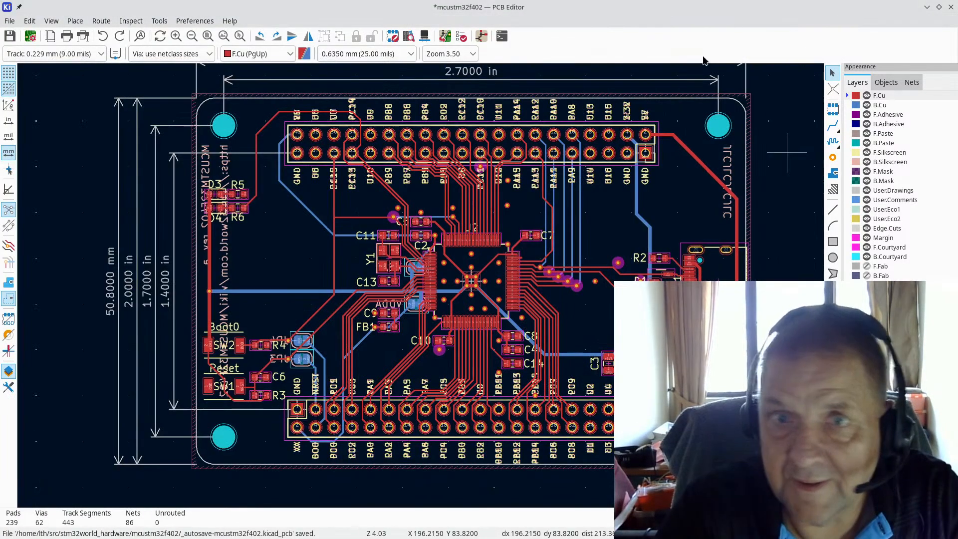